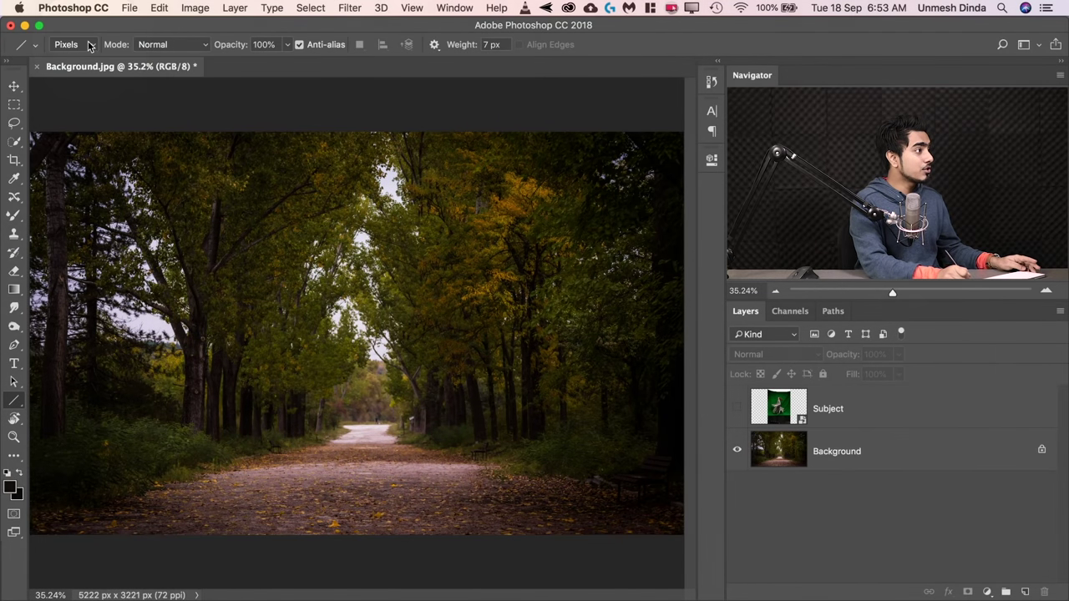
- Keep the Line tool in Pixels mode and add a new layer named BG P above the Subject layer
{"action": "left_click", "coordinate": [82, 45]}
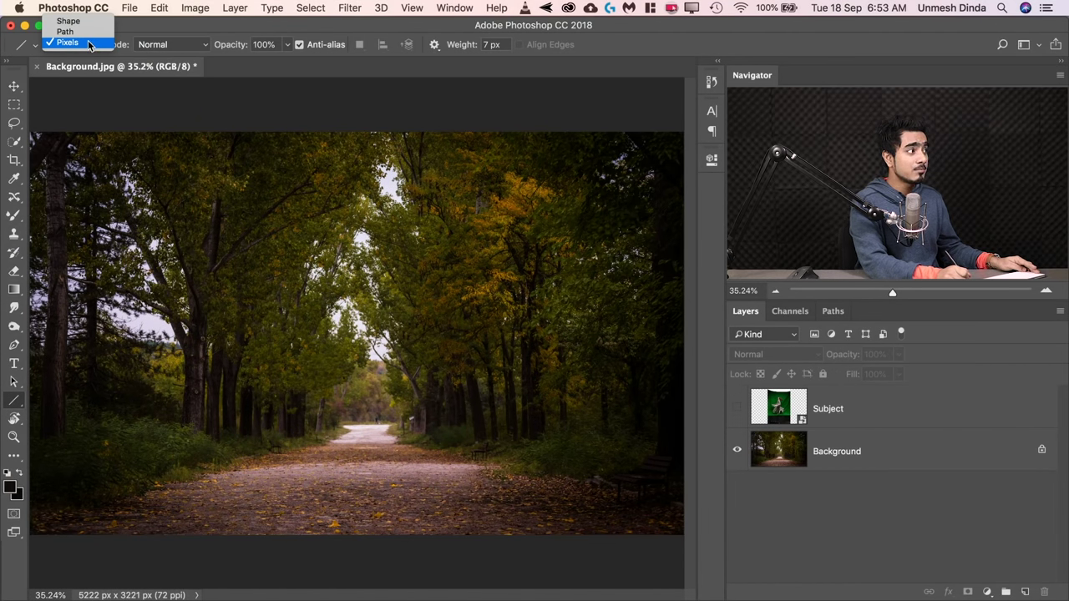
{"action": "left_click", "coordinate": [87, 46]}
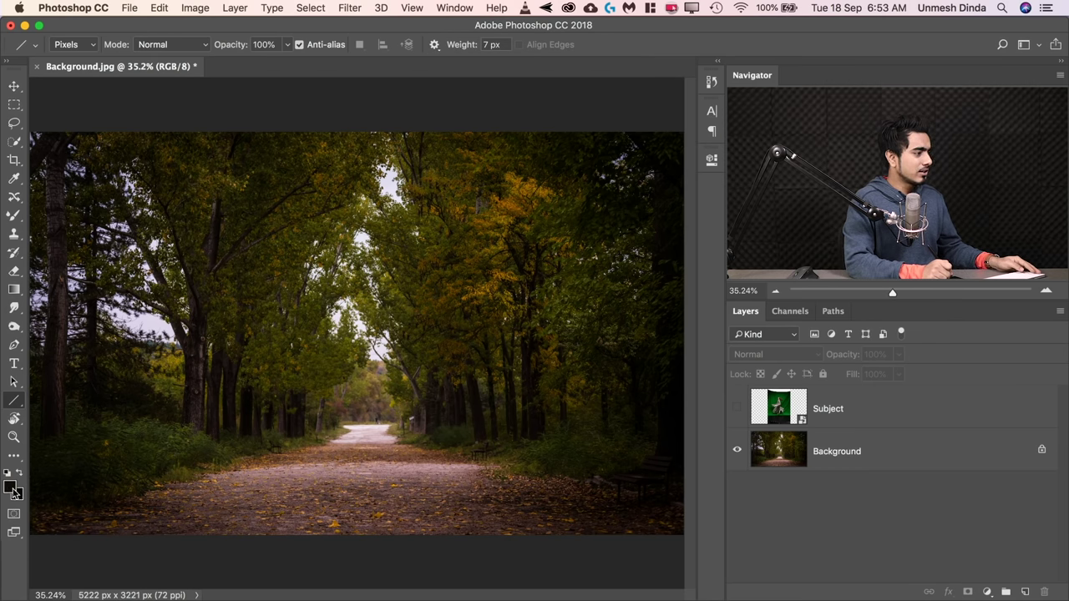
{"action": "left_click", "coordinate": [939, 412]}
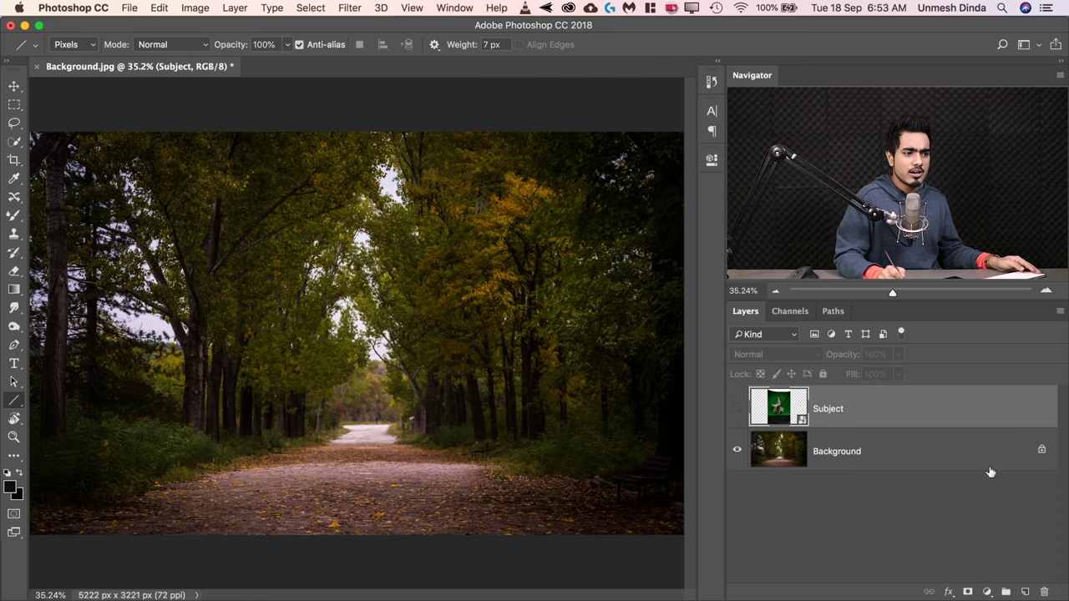
{"action": "left_click", "coordinate": [1021, 591]}
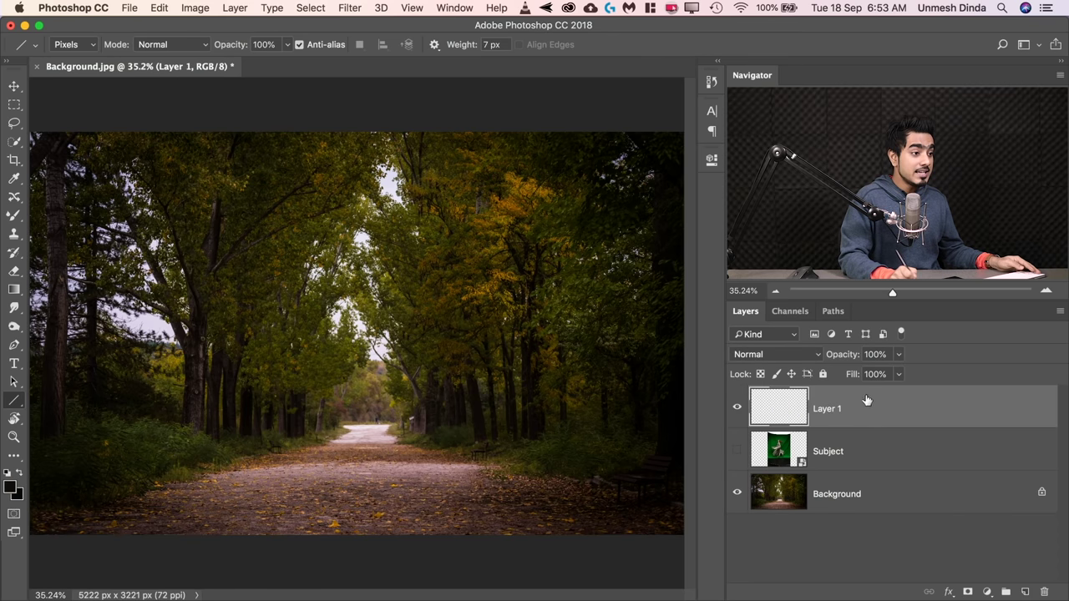
{"action": "double_click", "coordinate": [828, 410]}
{"action": "type", "text": "BG"}
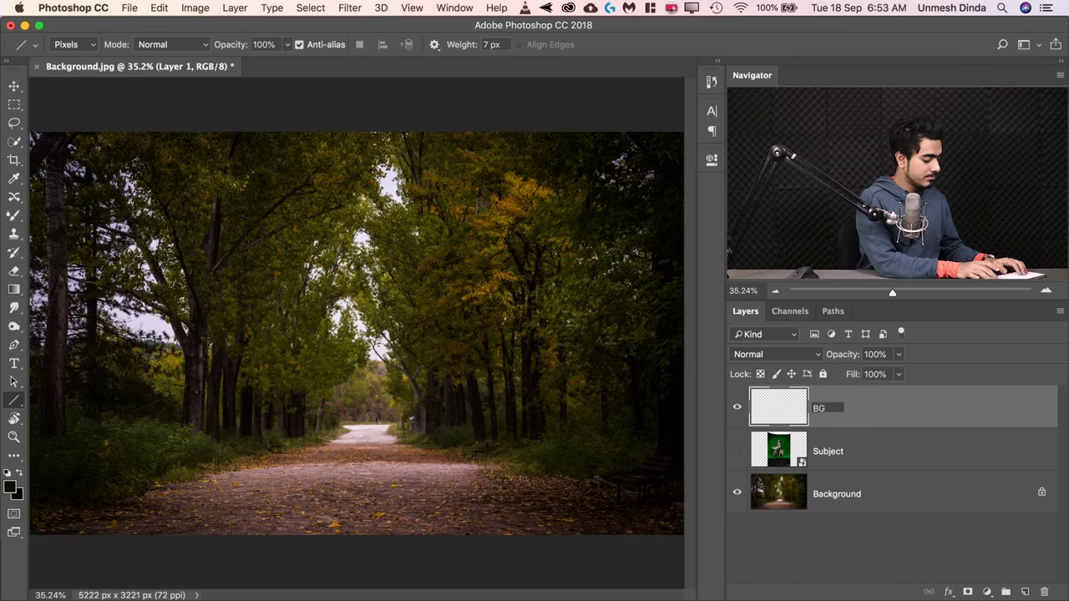
{"action": "type", "text": " P"}
{"action": "key", "text": "Return"}
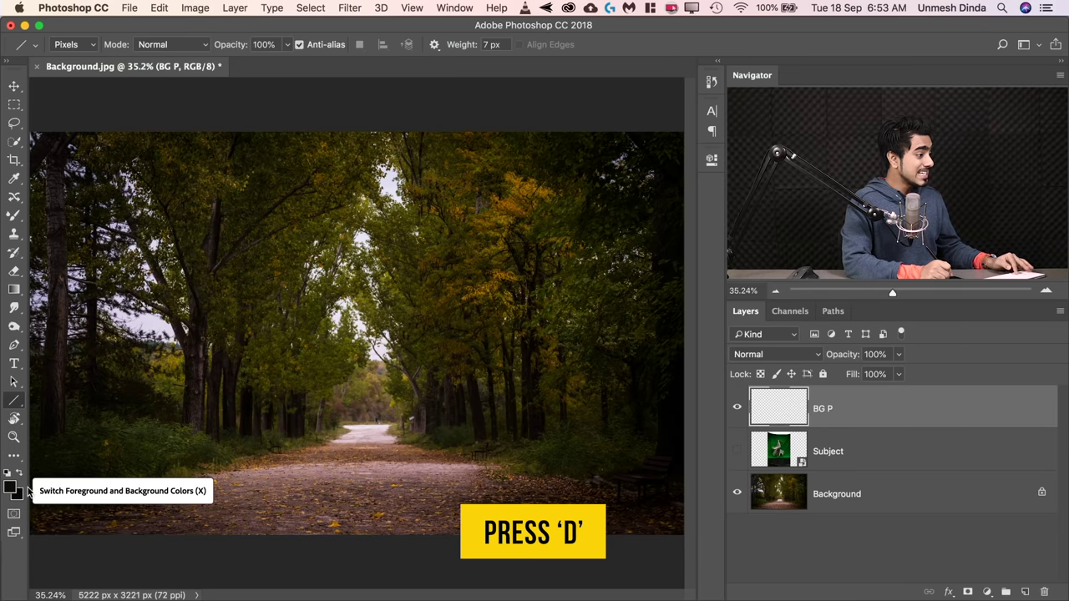
- Draw two white lines on BG P along the two edges of the path, crossing at its vanishing point
{"action": "key", "text": "d"}
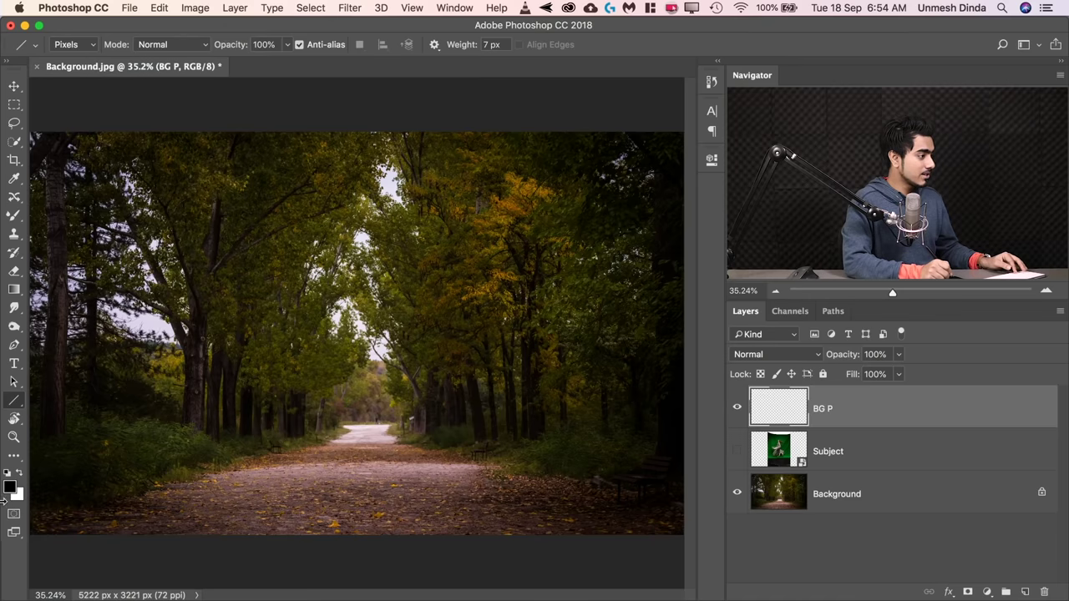
{"action": "key", "text": "x"}
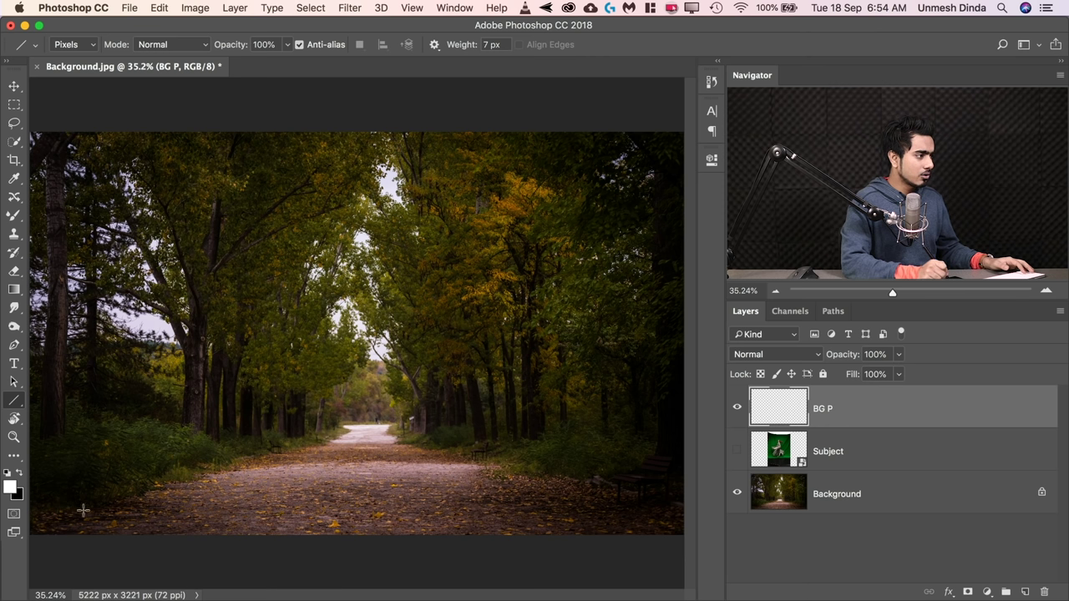
{"action": "mouse_move", "coordinate": [63, 505]}
{"action": "left_mouse_down"}
{"action": "mouse_move", "coordinate": [342, 424]}
{"action": "mouse_move", "coordinate": [353, 432]}
{"action": "mouse_move", "coordinate": [536, 387]}
{"action": "left_mouse_up"}
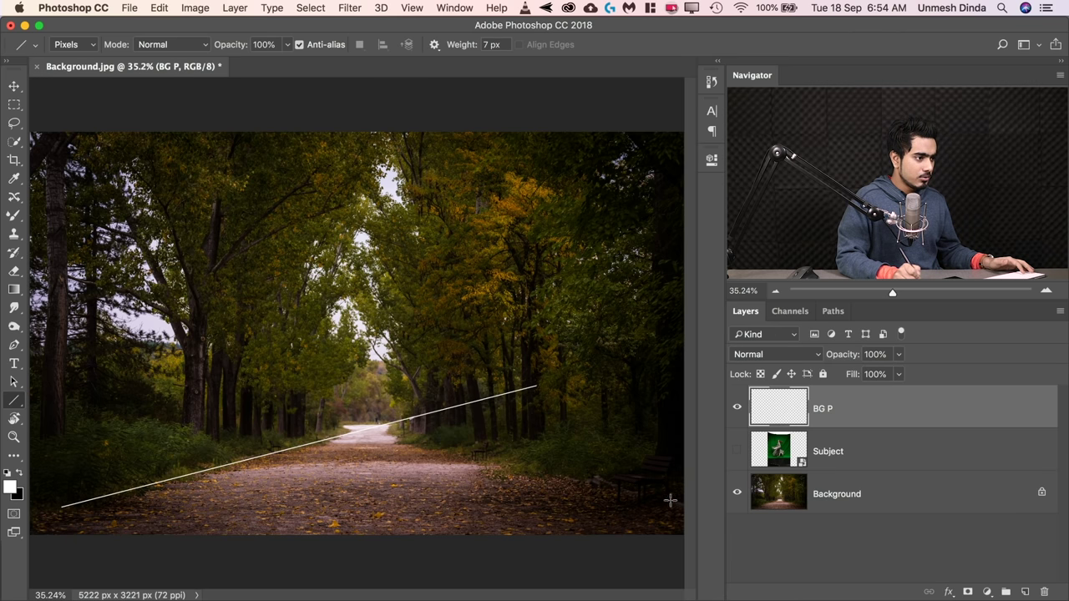
{"action": "left_click_drag", "start_coordinate": [666, 508], "coordinate": [214, 387]}
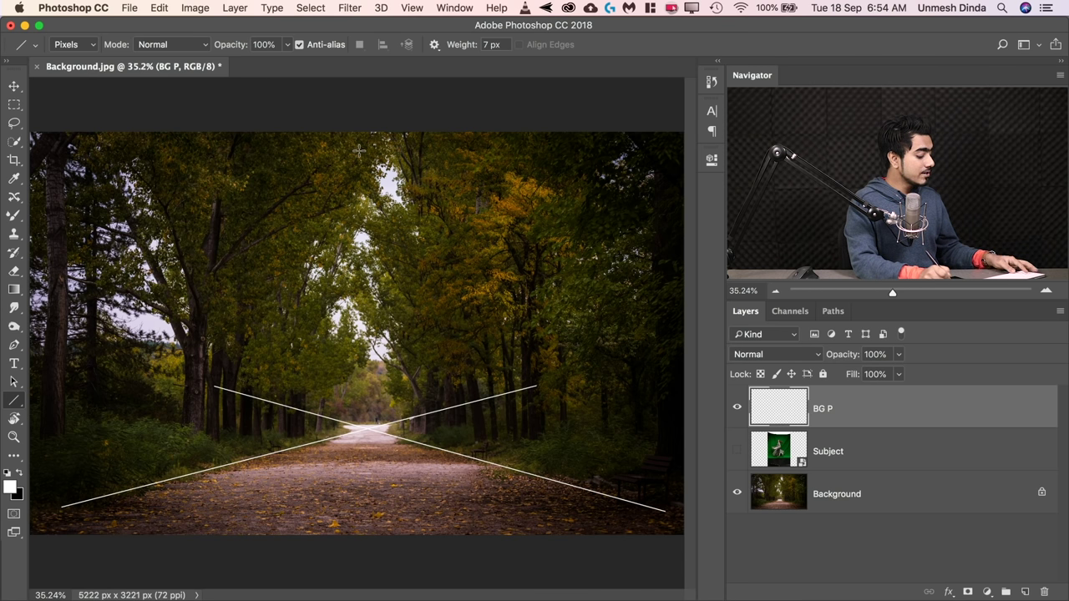
- Draw a white horizon line along a guide placed through the vanishing point, plus a vertical line through the same point
{"action": "key", "text": "super+r"}
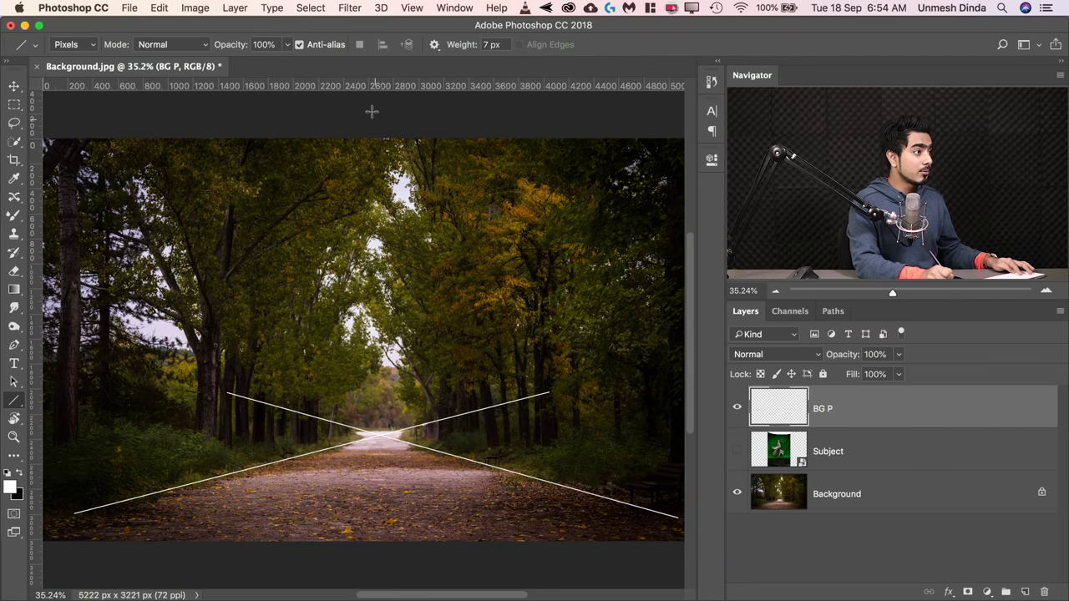
{"action": "left_click_drag", "start_coordinate": [361, 88], "coordinate": [422, 435]}
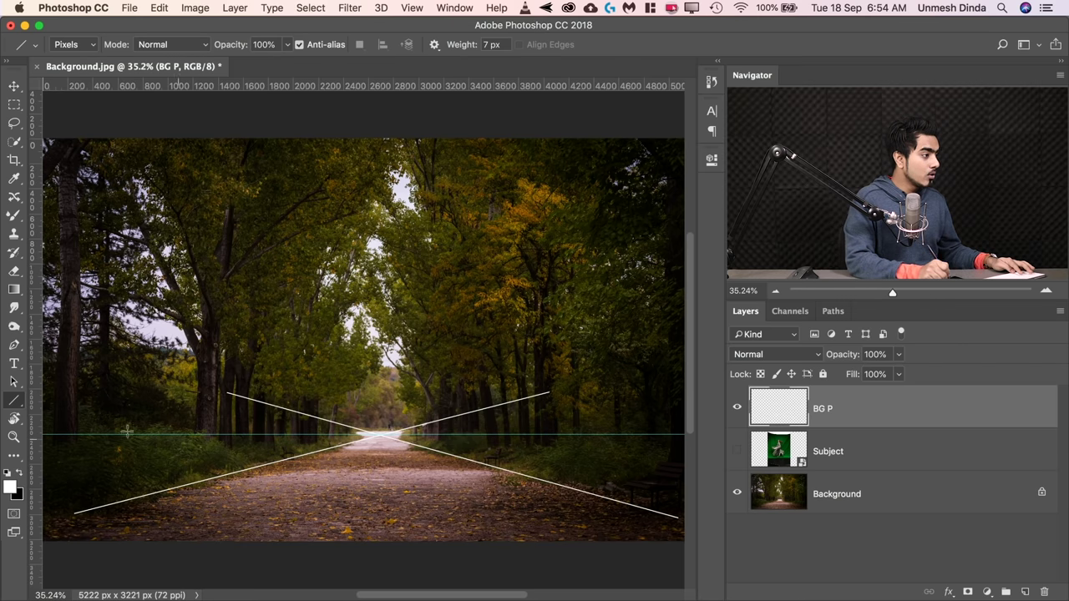
{"action": "left_click_drag", "start_coordinate": [56, 434], "coordinate": [623, 435]}
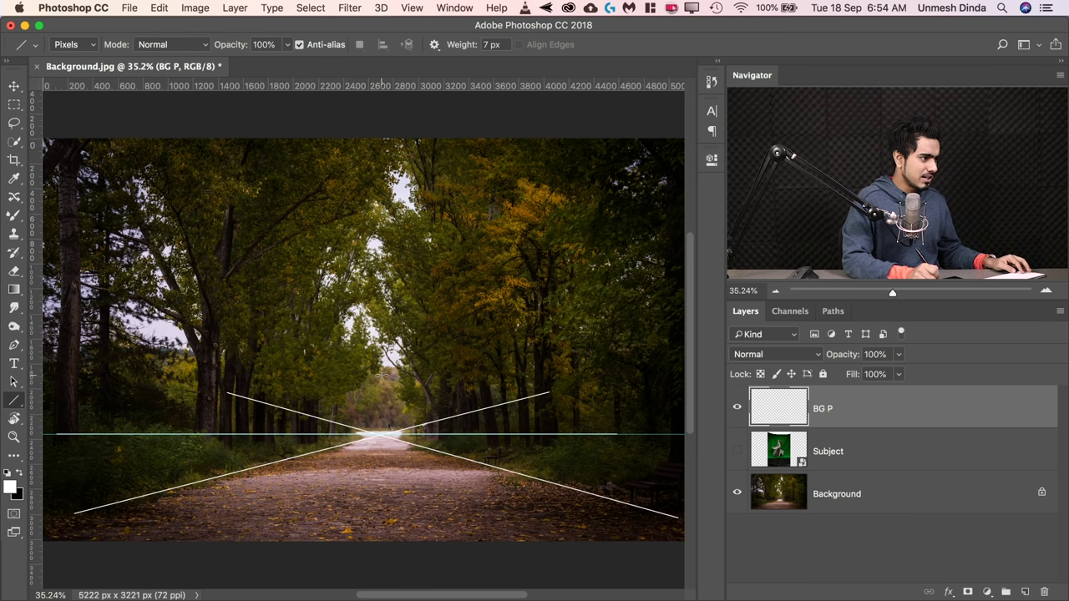
{"action": "left_click_drag", "start_coordinate": [381, 376], "coordinate": [385, 552]}
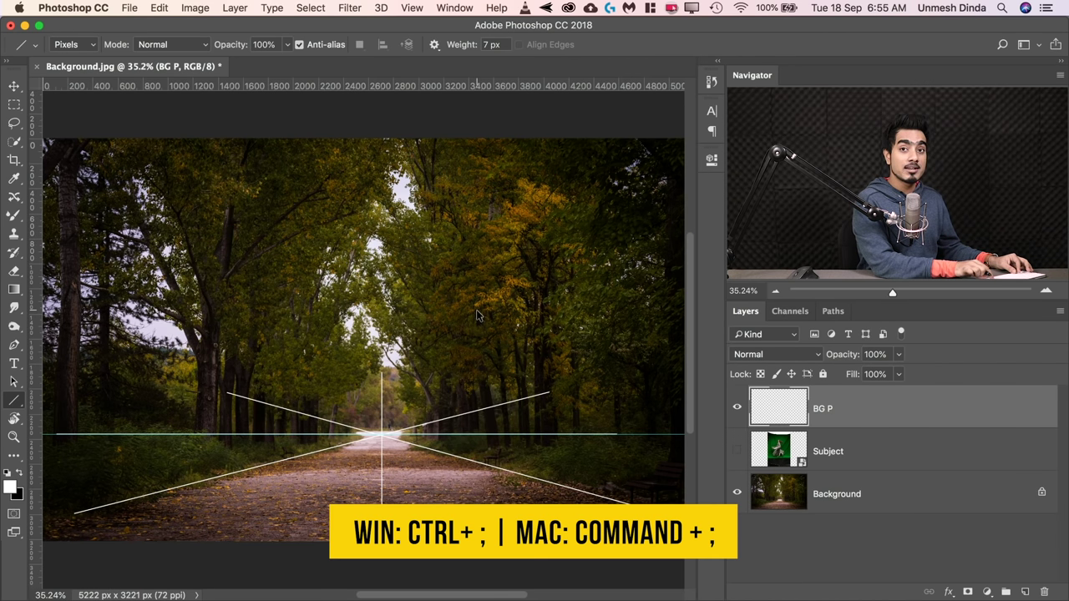
- Hide the guides and the BG P layer, and show the Subject layer
{"action": "key", "text": "super+semicolon"}
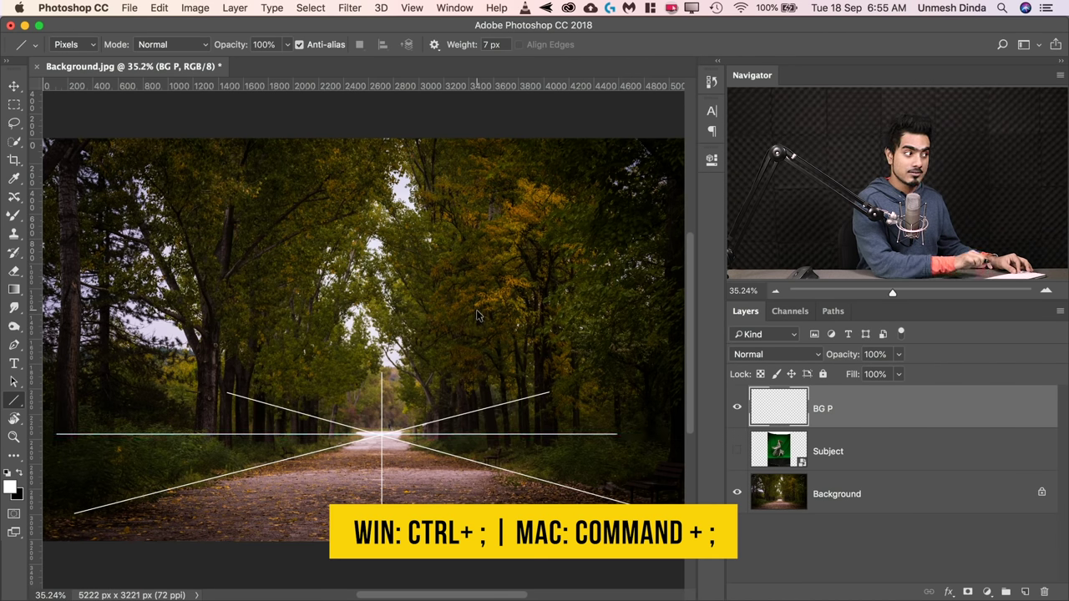
{"action": "left_click", "coordinate": [737, 408]}
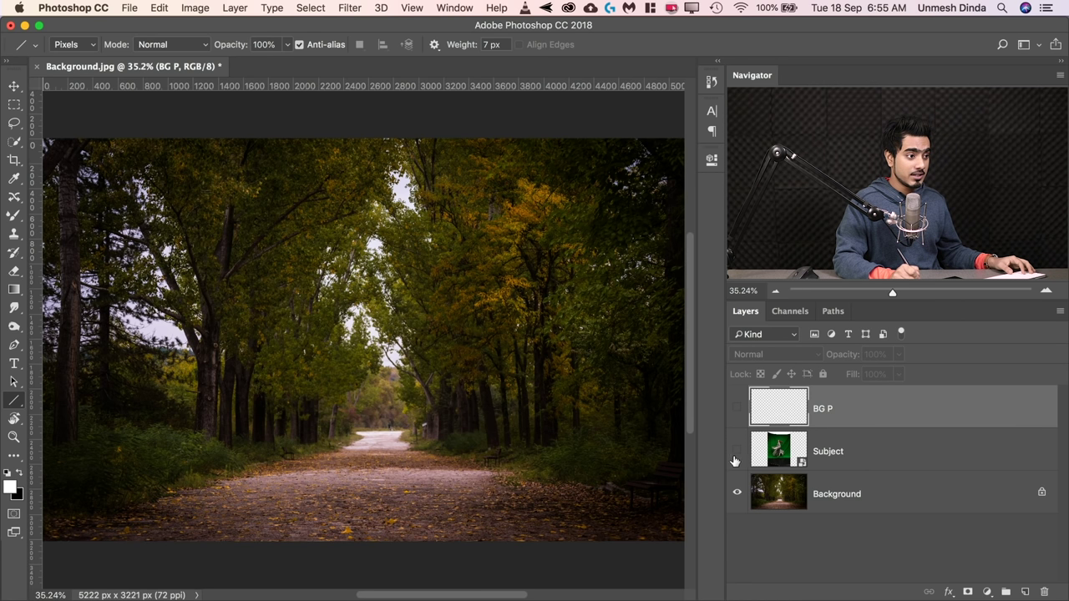
{"action": "left_click", "coordinate": [738, 451]}
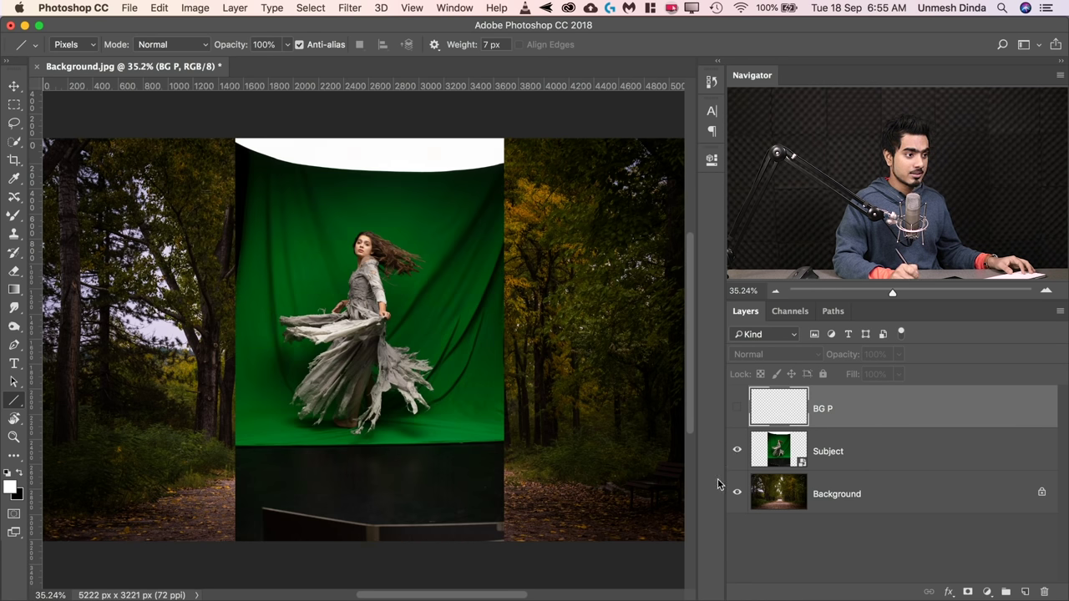
- Add a new layer named Sub P directly between the BG P and Subject layers
{"action": "left_click", "coordinate": [1027, 591]}
{"action": "left_click_drag", "start_coordinate": [876, 409], "coordinate": [845, 466]}
{"action": "double_click", "coordinate": [830, 451]}
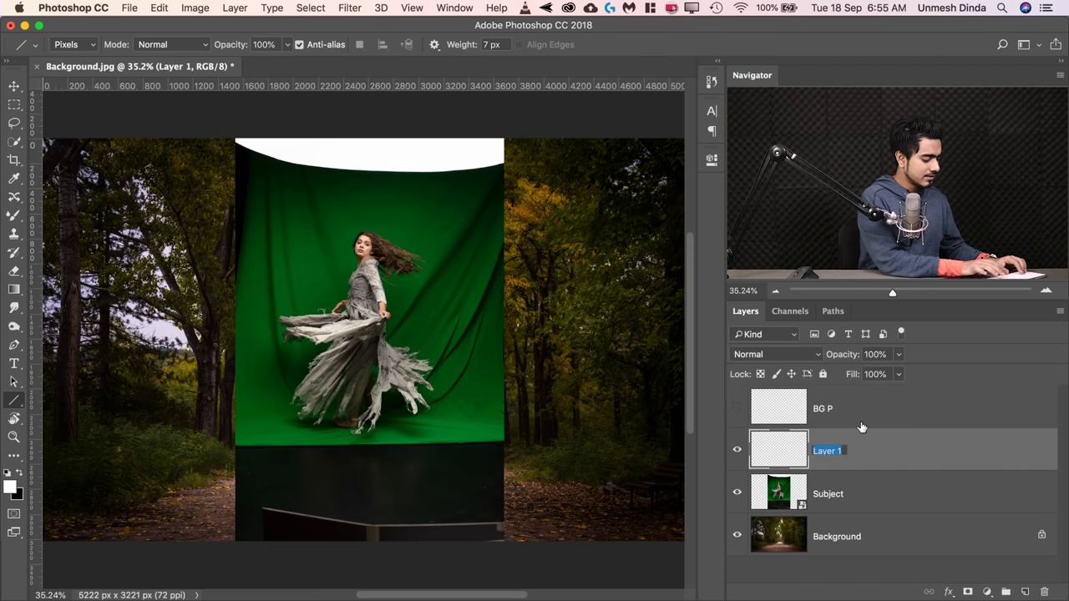
{"action": "type", "text": "Su"}
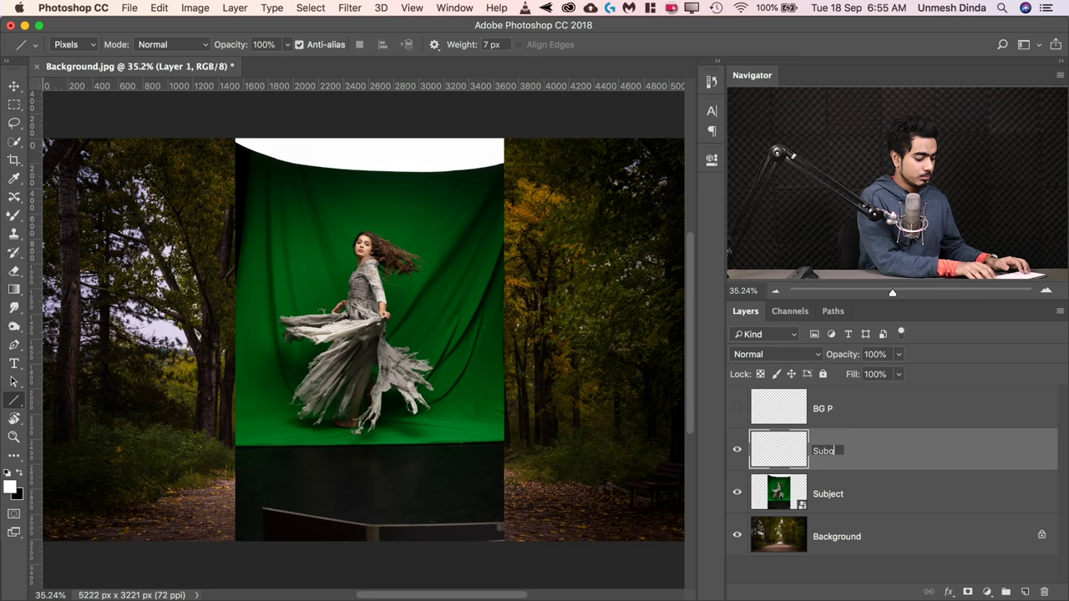
{"action": "type", "text": "b "}
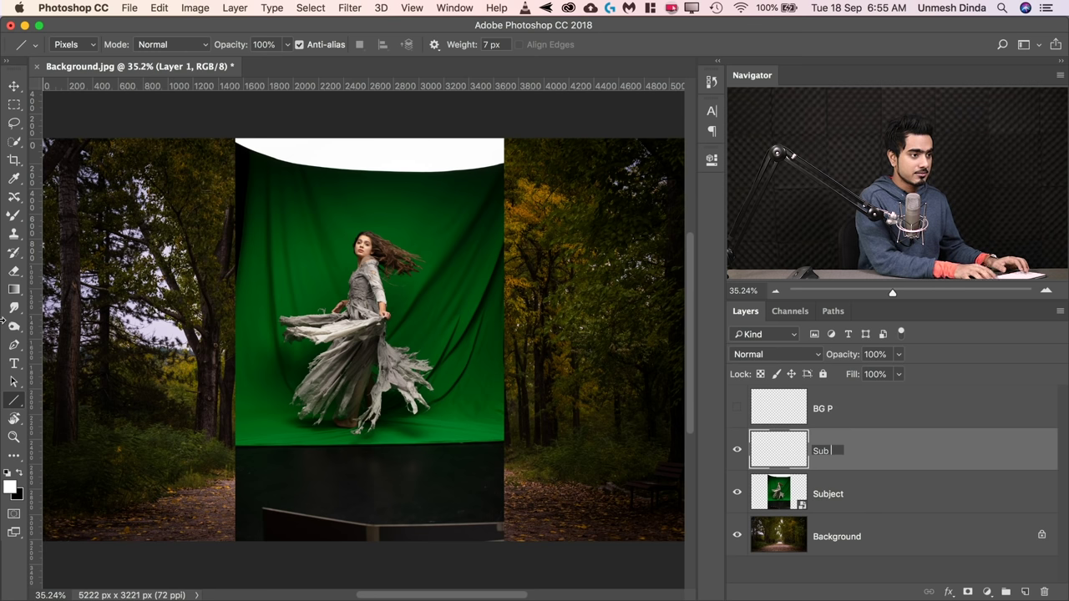
{"action": "type", "text": "P"}
{"action": "key", "text": "Return"}
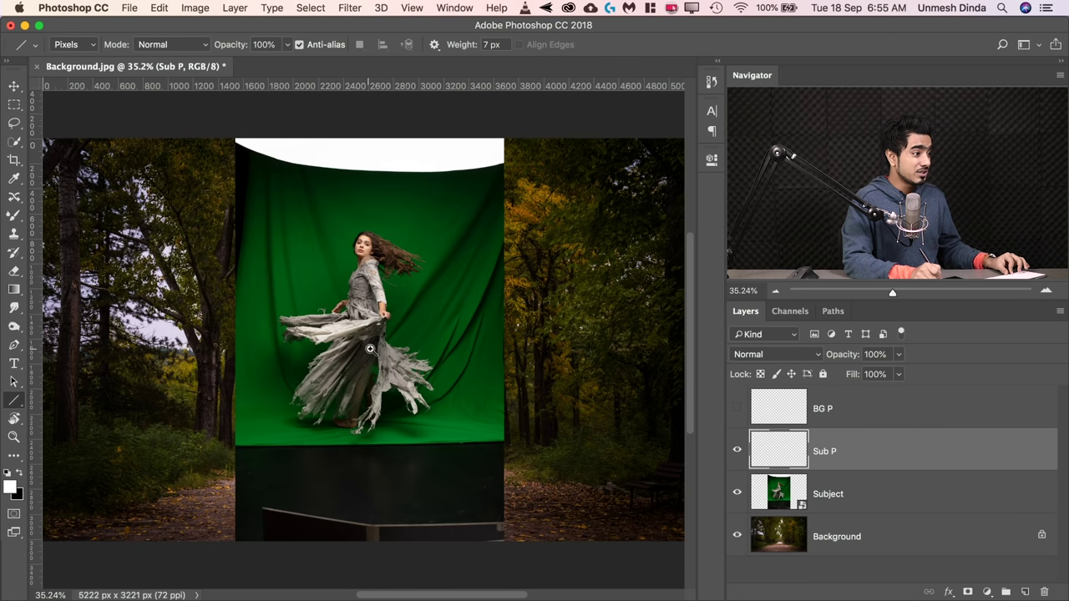
- Set the foreground color to red, ff0000, for the Line tool
{"action": "scroll", "coordinate": [370, 349], "scroll_direction": "up", "scroll_amount": 5}
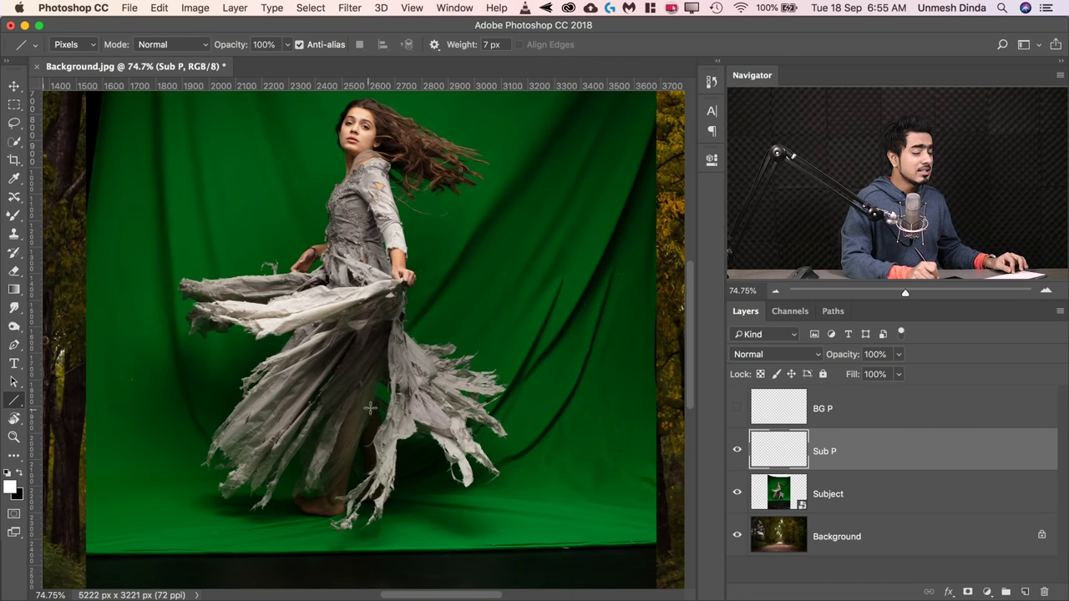
{"action": "scroll", "coordinate": [440, 363], "scroll_direction": "down", "scroll_amount": 4}
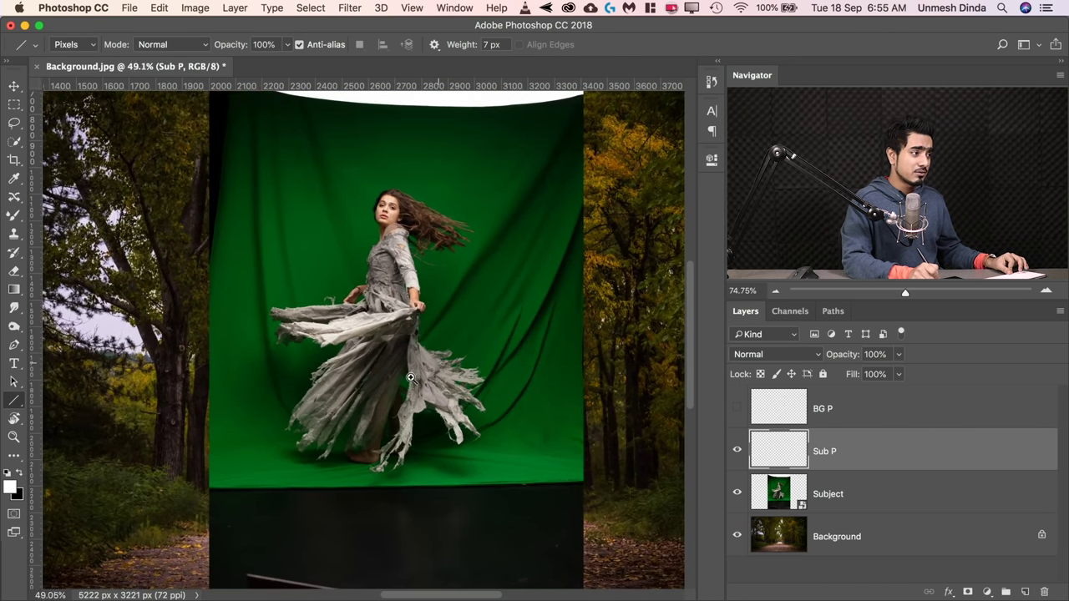
{"action": "scroll", "coordinate": [411, 378], "scroll_direction": "up", "scroll_amount": 4}
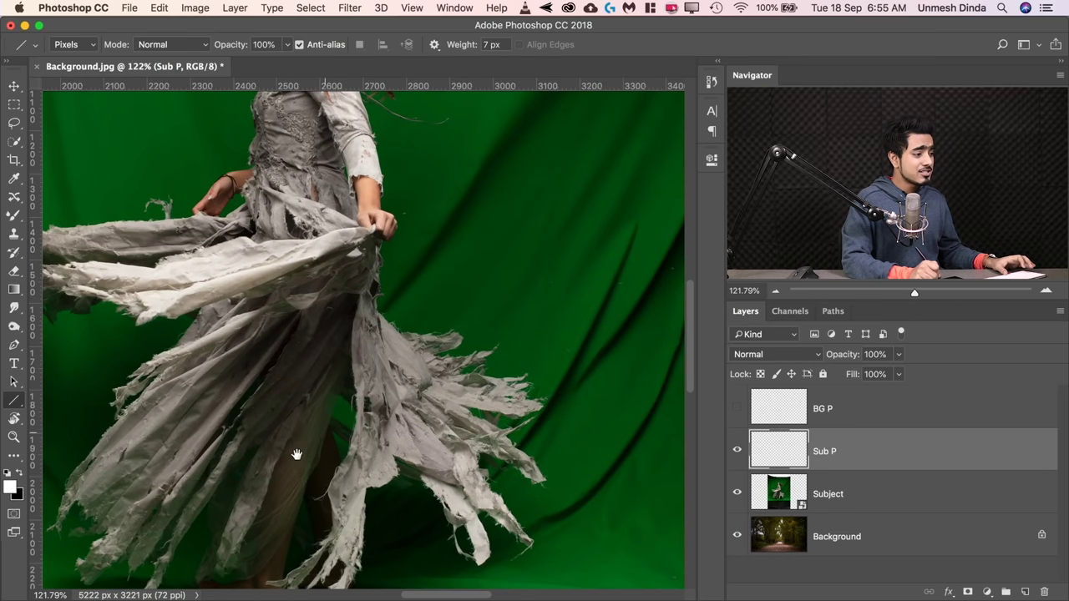
{"action": "left_click_drag", "start_coordinate": [297, 451], "coordinate": [494, 363]}
{"action": "key", "text": "ctrl+r"}
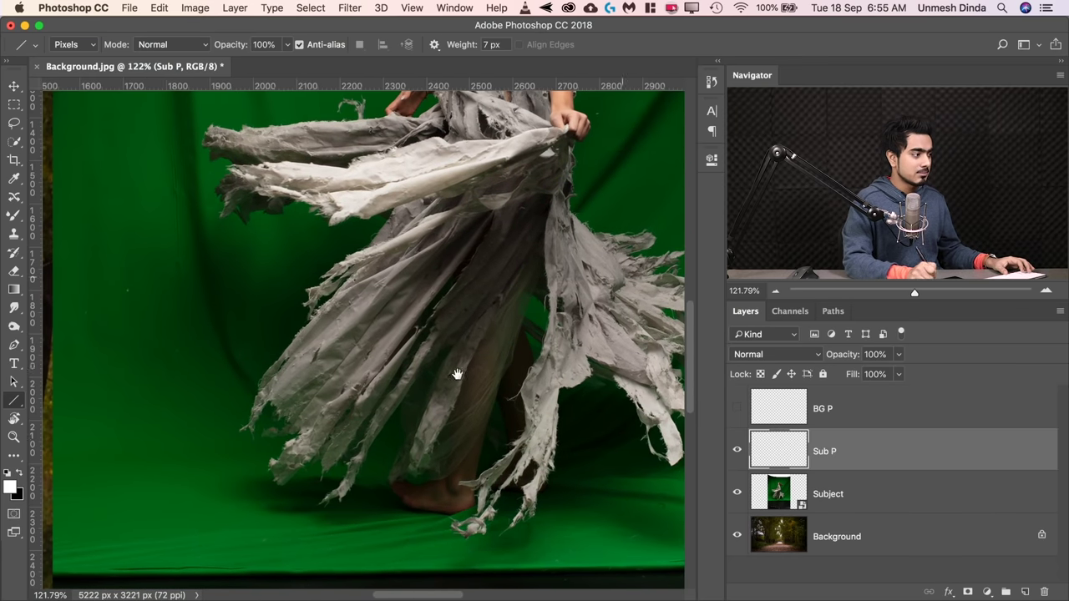
{"action": "left_click", "coordinate": [11, 486]}
{"action": "type", "text": "ff0000"}
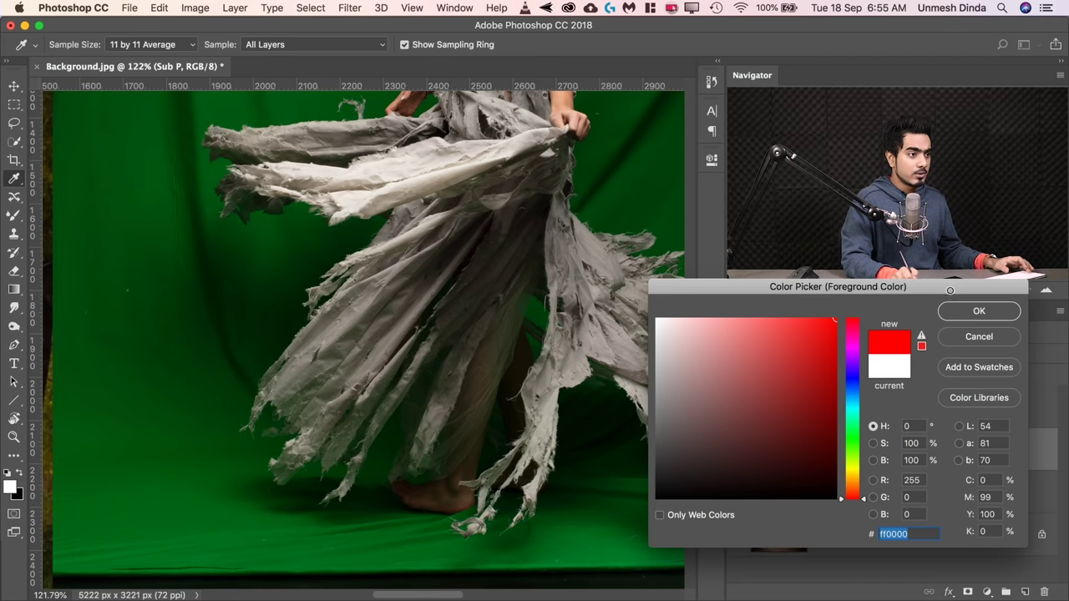
{"action": "left_click", "coordinate": [977, 313]}
{"action": "key", "text": "u"}
- Draw a red perspective line on Sub P from the backdrop floor left of the dress up to the woman's front hand
{"action": "scroll", "coordinate": [284, 408], "scroll_direction": "up", "scroll_amount": 2}
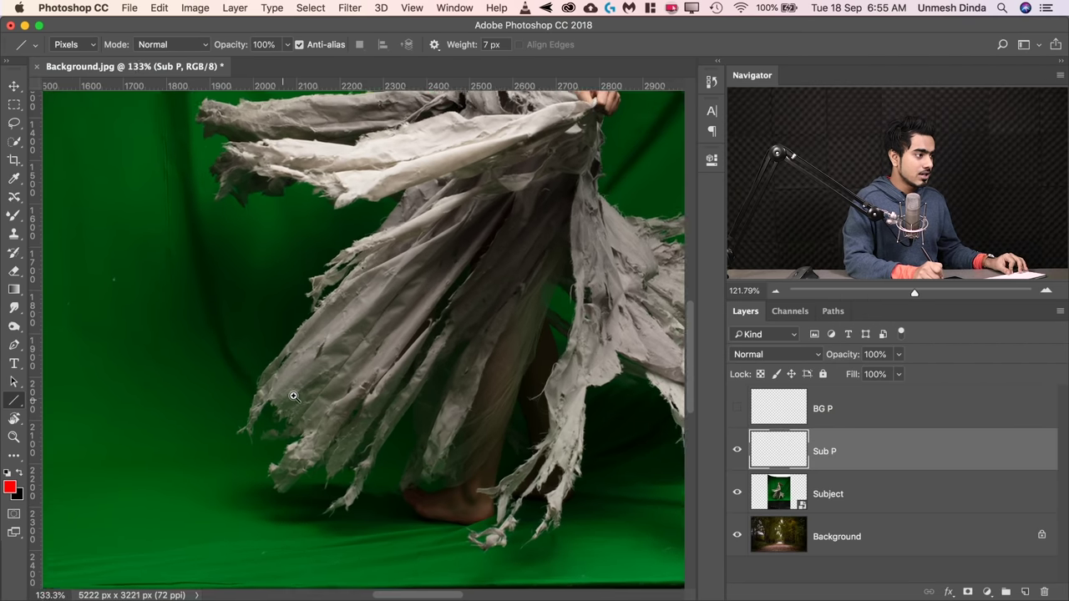
{"action": "left_click_drag", "start_coordinate": [289, 410], "coordinate": [406, 342]}
{"action": "scroll", "coordinate": [327, 410], "scroll_direction": "up", "scroll_amount": 2}
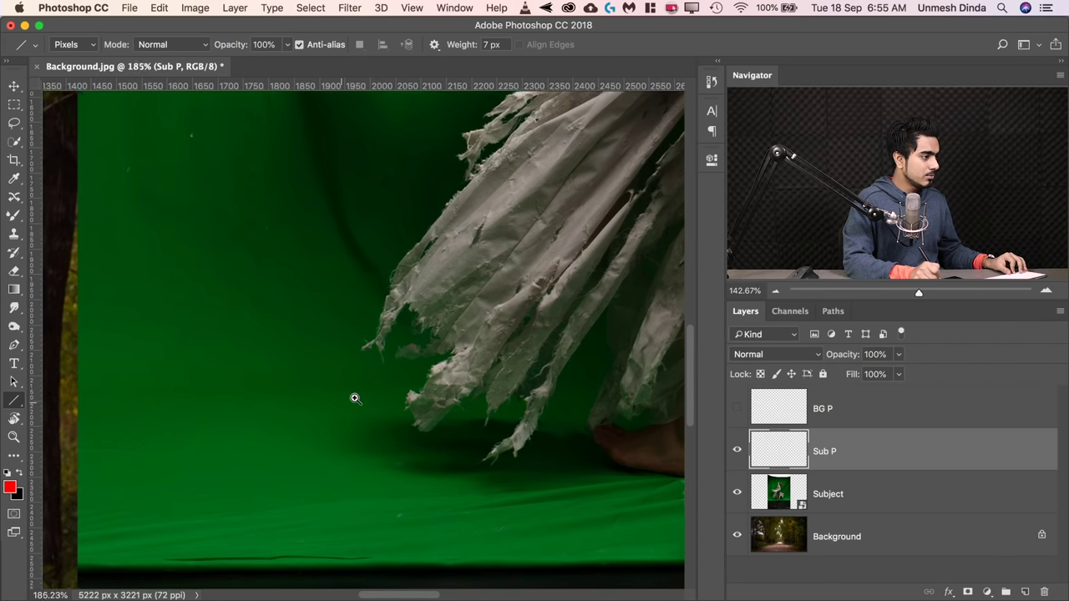
{"action": "scroll", "coordinate": [297, 424], "scroll_direction": "up", "scroll_amount": 1}
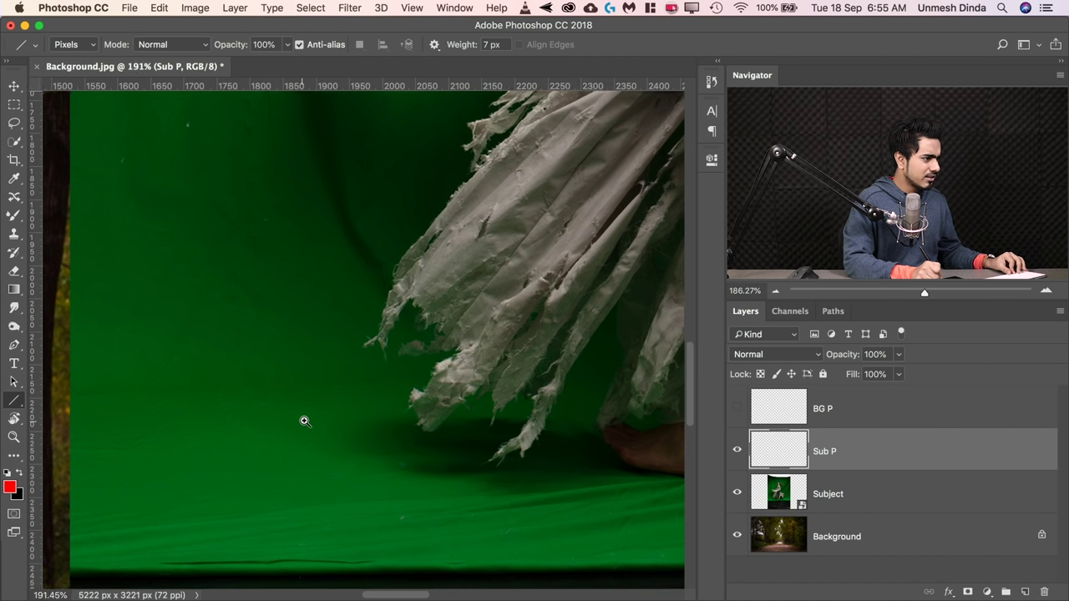
{"action": "mouse_move", "coordinate": [401, 338]}
{"action": "left_mouse_down"}
{"action": "mouse_move", "coordinate": [262, 408]}
{"action": "mouse_move", "coordinate": [403, 352]}
{"action": "left_mouse_up"}
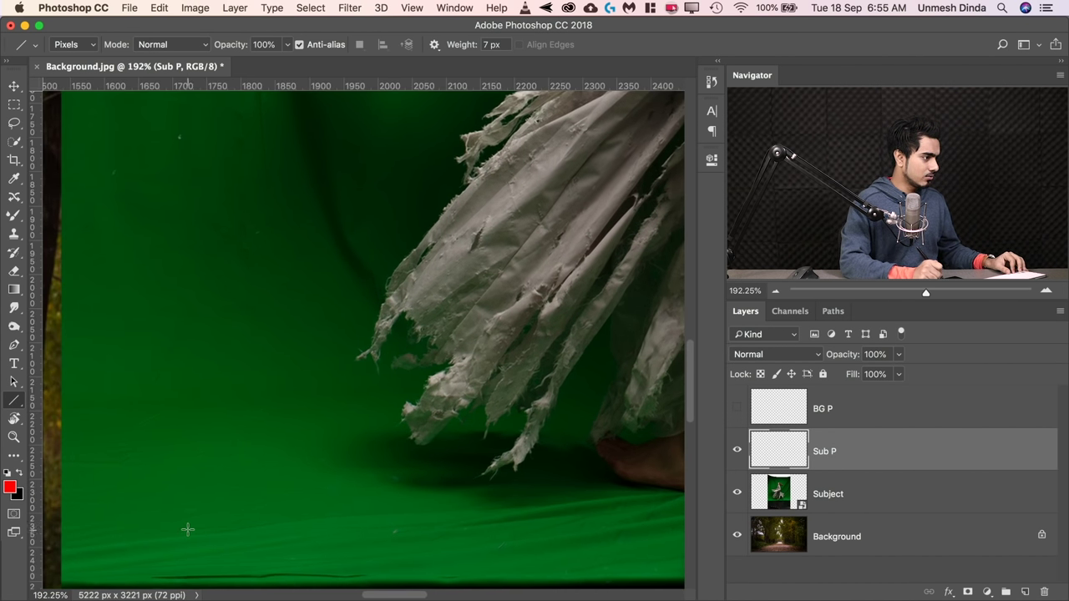
{"action": "scroll", "coordinate": [443, 359], "scroll_direction": "down", "scroll_amount": 4}
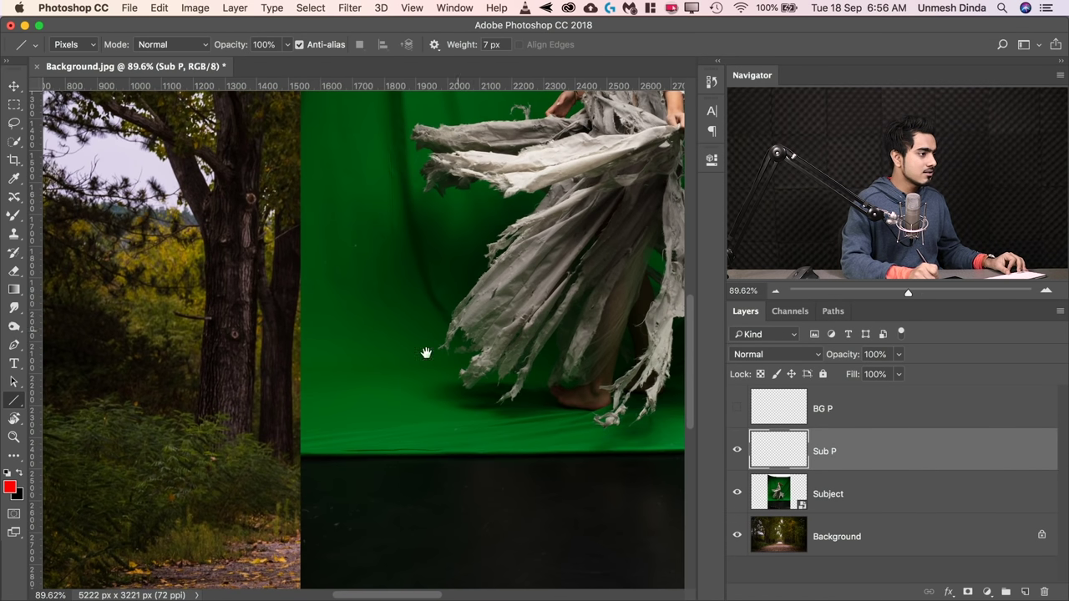
{"action": "scroll", "coordinate": [339, 423], "scroll_direction": "up", "scroll_amount": 2}
{"action": "left_click_drag", "start_coordinate": [213, 537], "coordinate": [545, 220]}
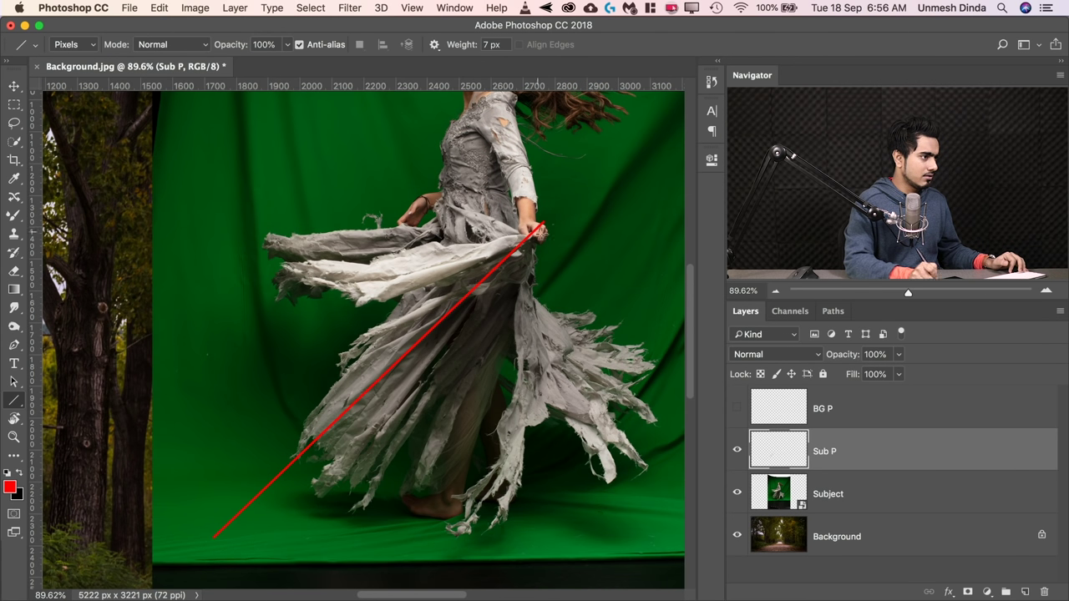
- Draw a second red perspective line from the backdrop floor right of the dress up across the skirt, crossing the first line
{"action": "scroll", "coordinate": [287, 358], "scroll_direction": "right", "scroll_amount": 5}
{"action": "key", "text": "super+r"}
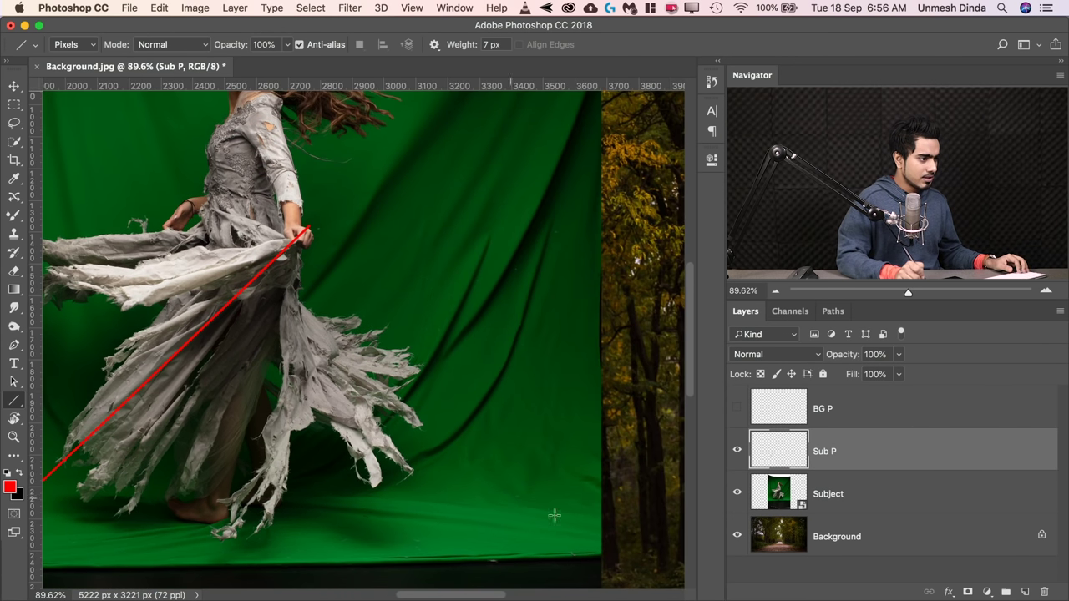
{"action": "left_click_drag", "start_coordinate": [552, 546], "coordinate": [109, 329]}
{"action": "left_click_drag", "start_coordinate": [327, 305], "coordinate": [418, 286]}
- Place a horizontal guide through the point where the two red lines cross
{"action": "key", "text": "ctrl+r"}
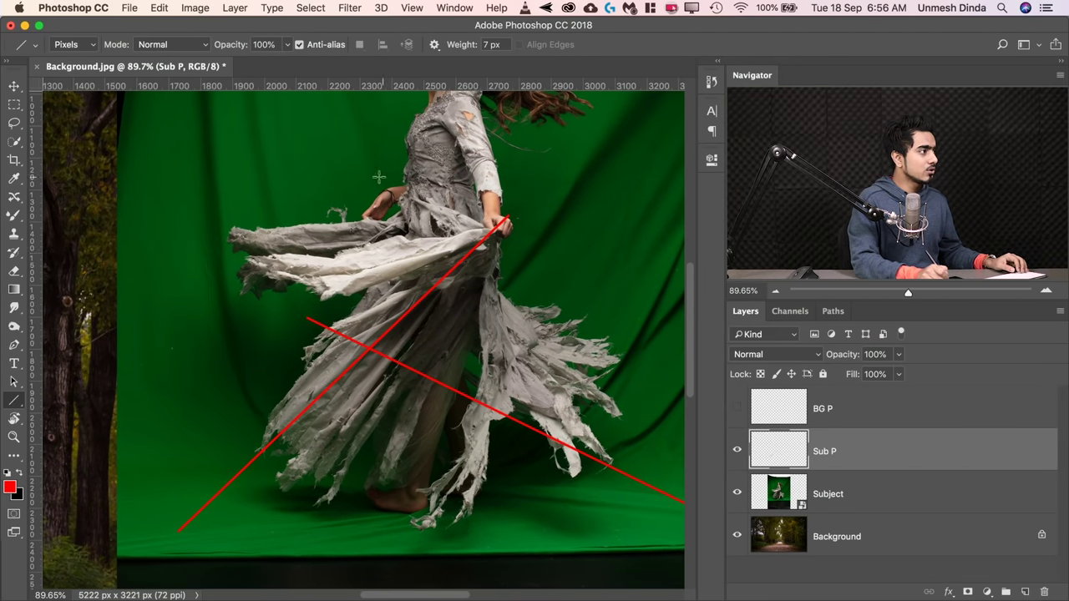
{"action": "left_click_drag", "start_coordinate": [418, 84], "coordinate": [368, 351]}
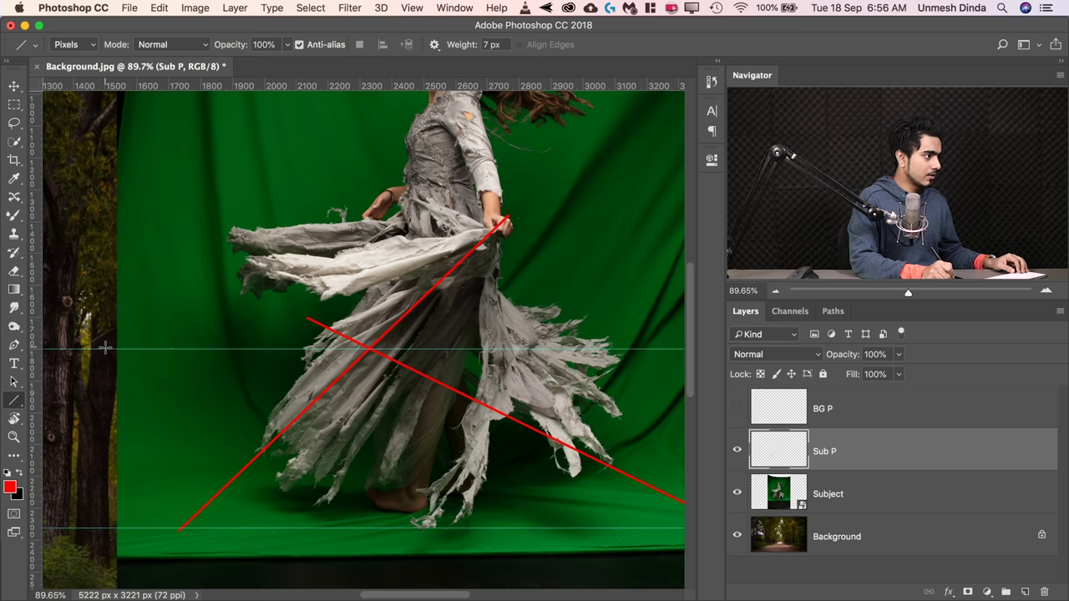
- Draw a red horizontal horizon line along the guide through the lines' crossing point and hide the guides
{"action": "left_click_drag", "start_coordinate": [105, 349], "coordinate": [639, 349]}
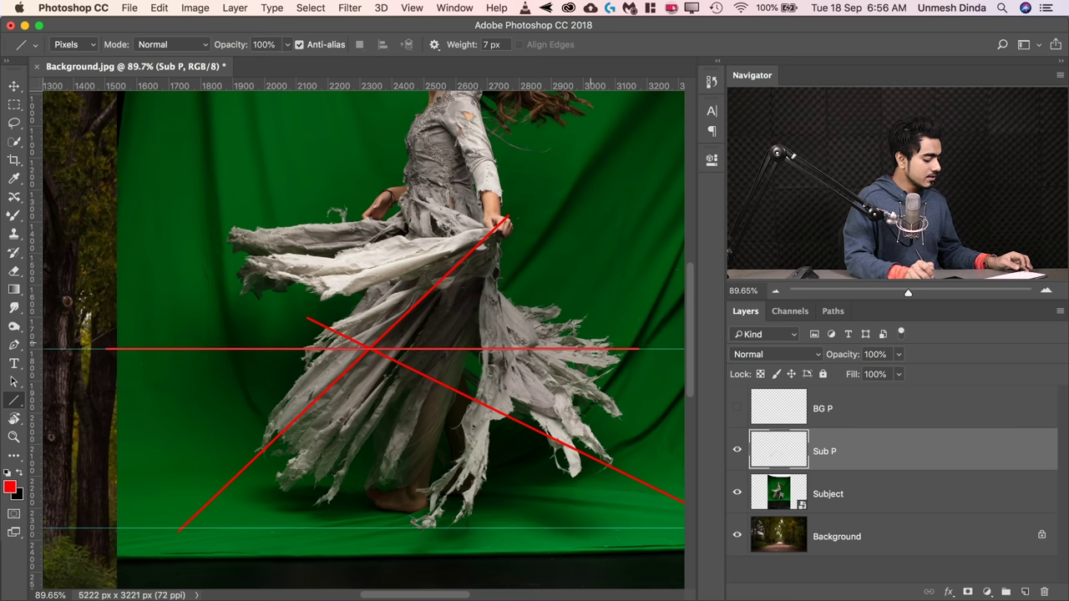
{"action": "key", "text": "super+semicolon"}
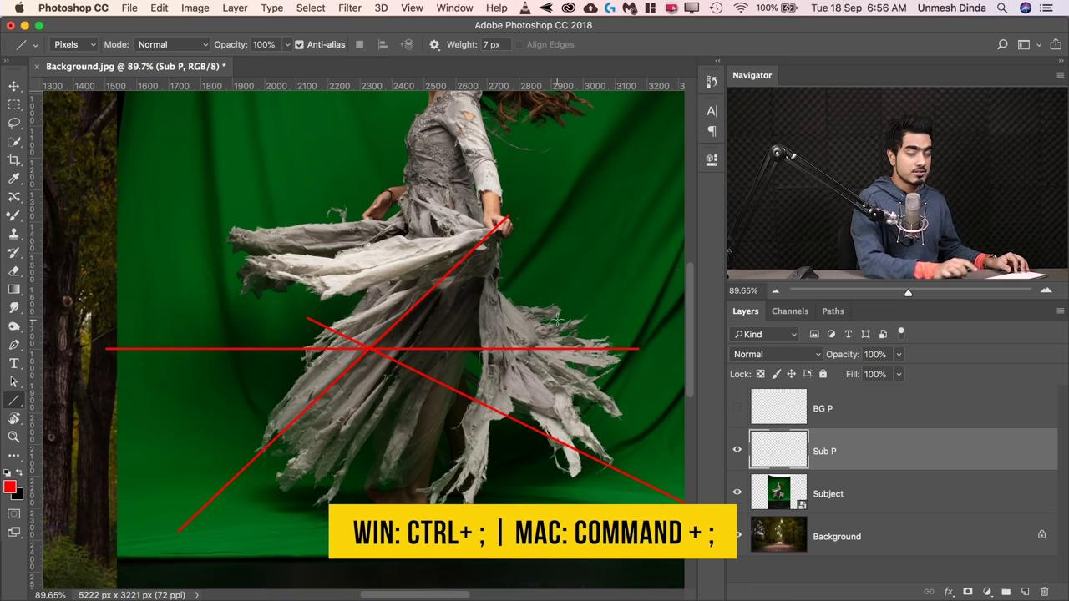
- Draw a vertical red line on Sub P through the point where the perspective lines cross the horizon
{"action": "left_click_drag", "start_coordinate": [380, 273], "coordinate": [370, 491]}
{"action": "left_click_drag", "start_coordinate": [481, 385], "coordinate": [428, 392]}
{"action": "scroll", "coordinate": [426, 393], "scroll_direction": "up", "scroll_amount": 2}
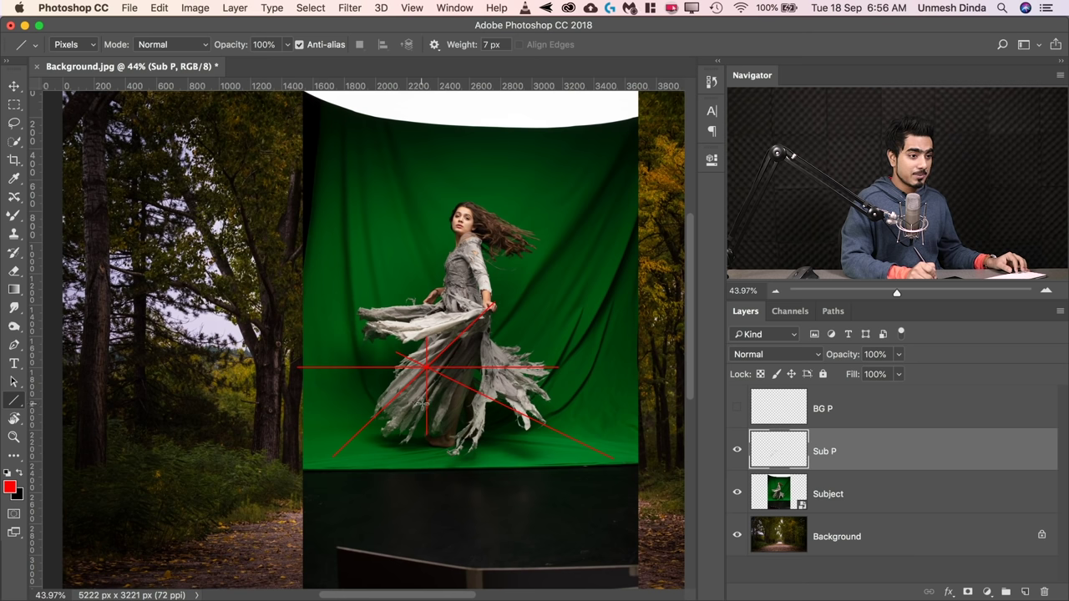
- Show the BG P layer and select the Sub P and Subject layers together
{"action": "left_click", "coordinate": [737, 408]}
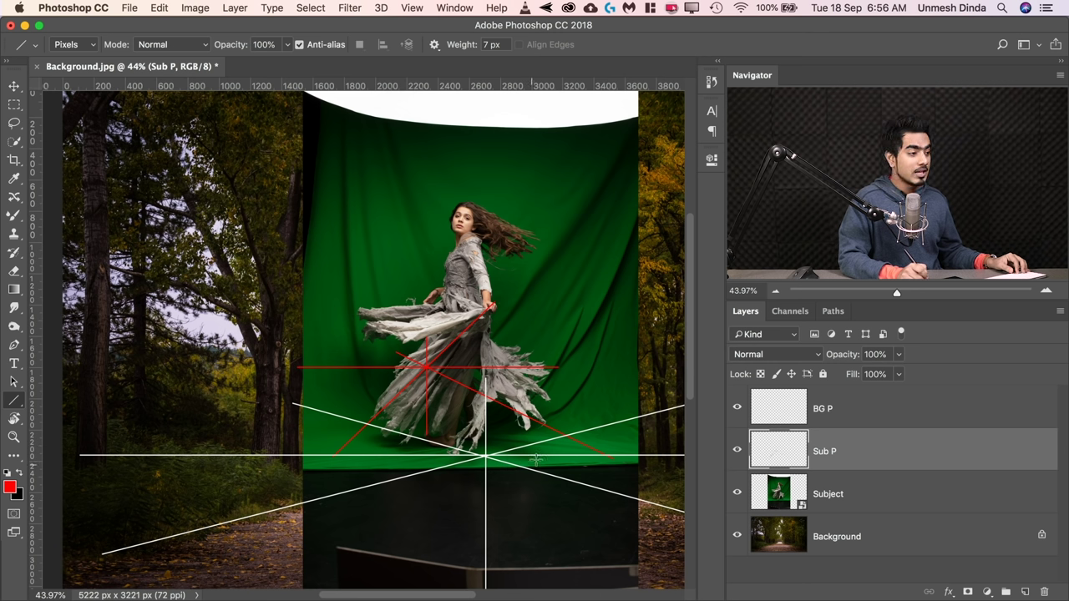
{"action": "left_click", "coordinate": [877, 496]}
{"action": "left_click", "coordinate": [900, 459]}
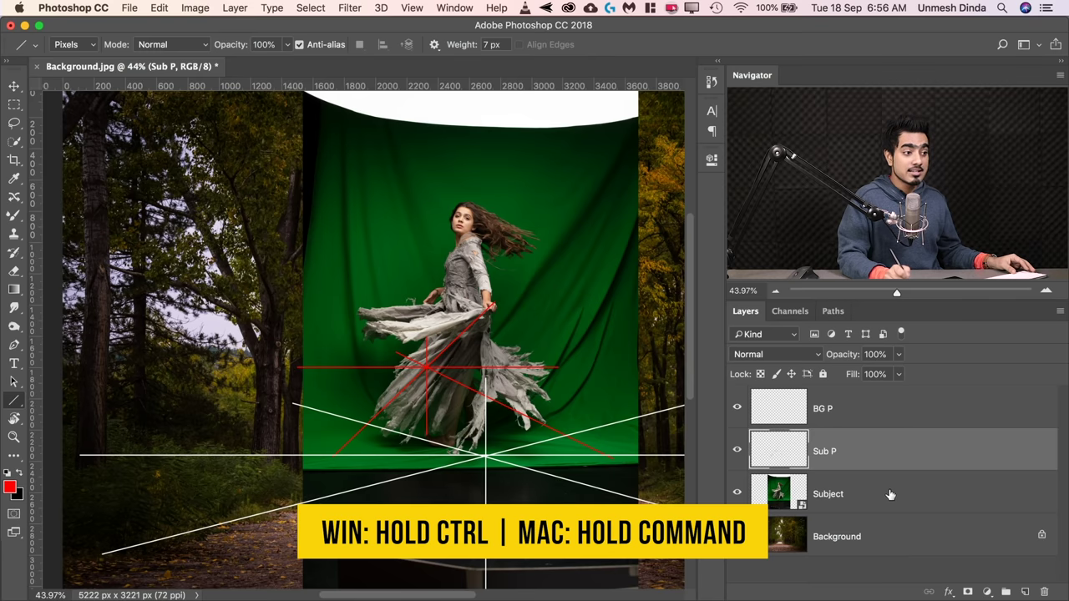
{"action": "left_click", "coordinate": [891, 496], "text": "super"}
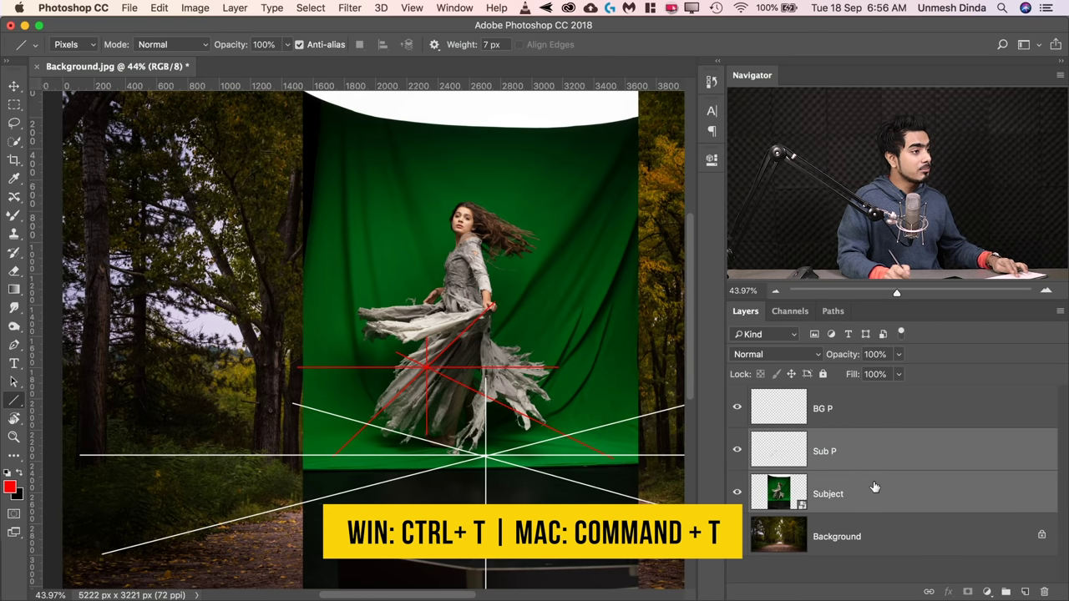
- Move Sub P and Subject together with Free Transform so the red crossing point and horizon align with the white ones
{"action": "key", "text": "super+t"}
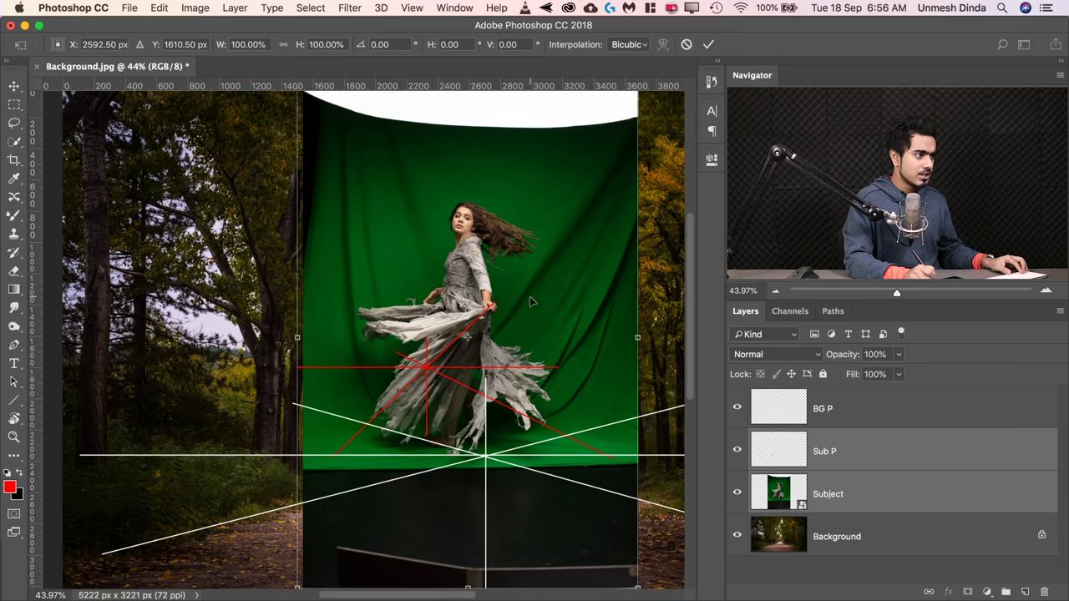
{"action": "left_click_drag", "start_coordinate": [529, 297], "coordinate": [656, 389]}
{"action": "left_click_drag", "start_coordinate": [518, 409], "coordinate": [525, 341]}
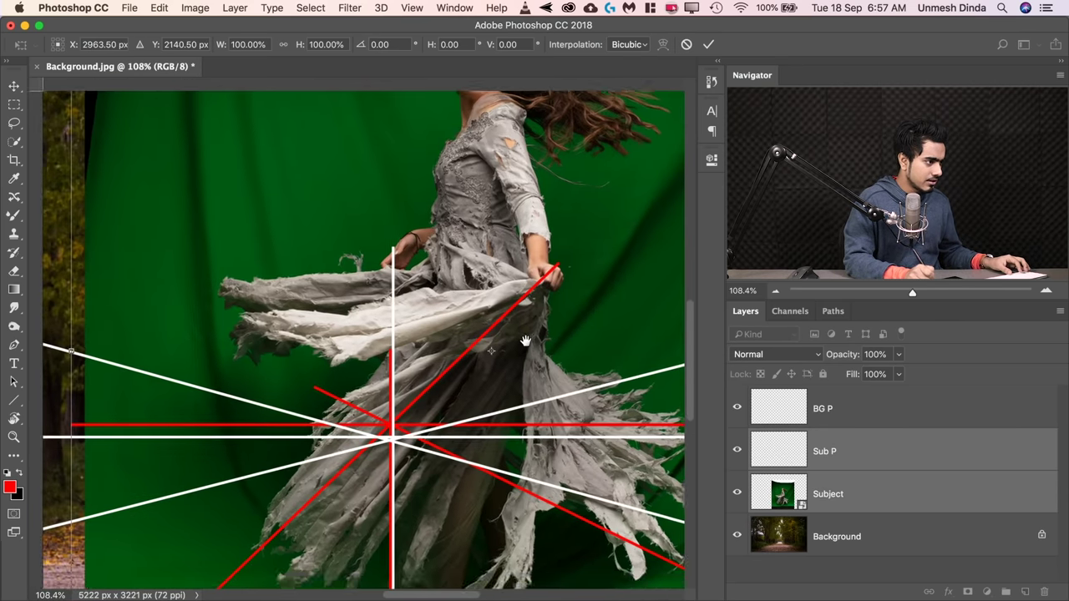
{"action": "key", "text": "super+r"}
{"action": "left_click_drag", "start_coordinate": [478, 390], "coordinate": [481, 405]}
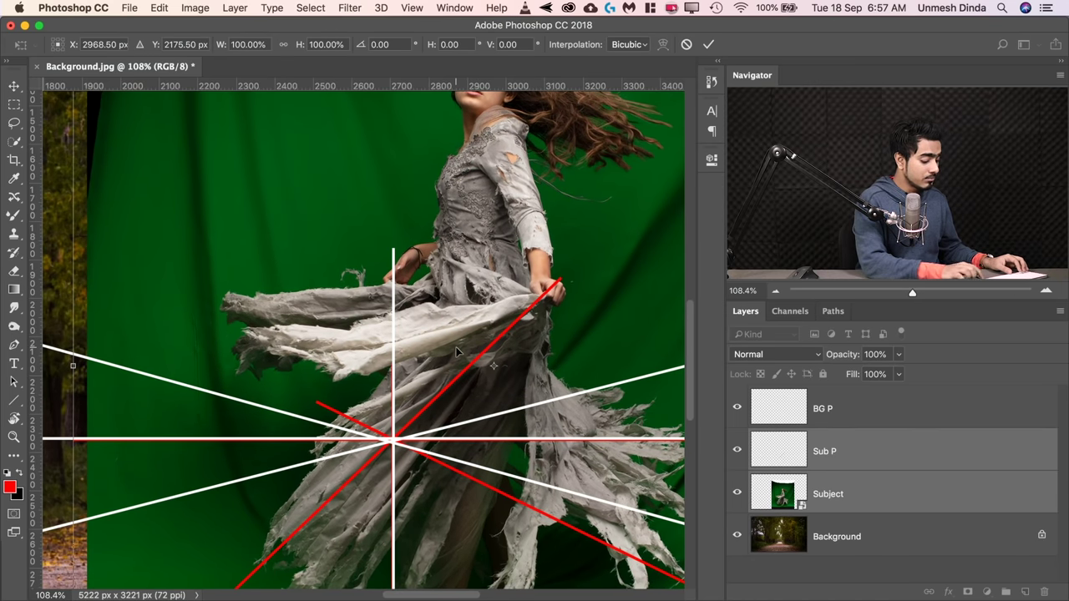
{"action": "key", "text": "Return"}
{"action": "key", "text": "u"}
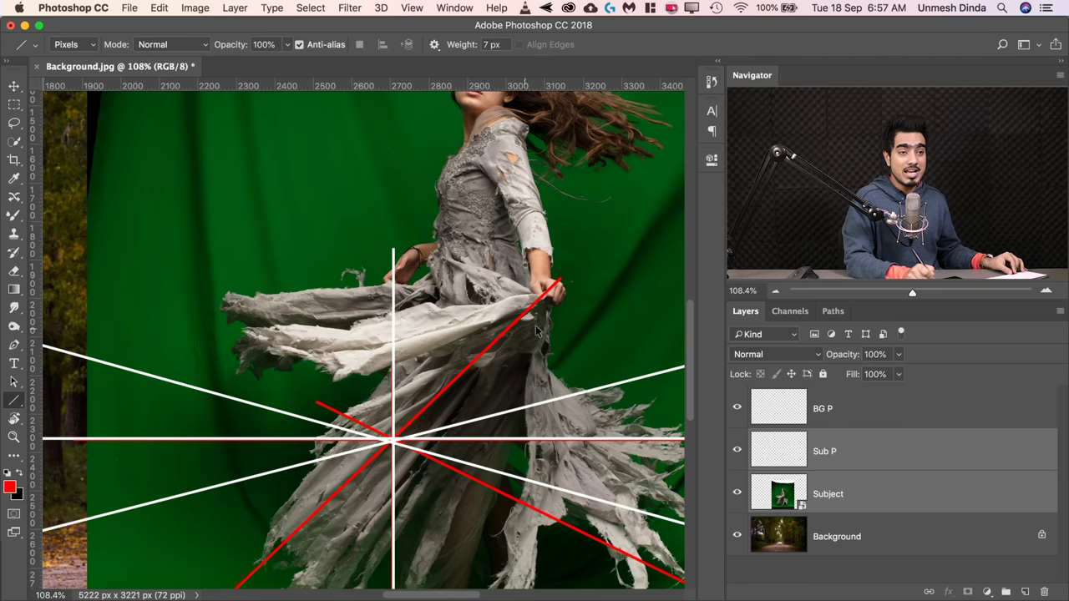
- Hide the Sub P, BG P and Background layers and make Subject the active layer
{"action": "scroll", "coordinate": [537, 331], "scroll_direction": "down", "scroll_amount": 6}
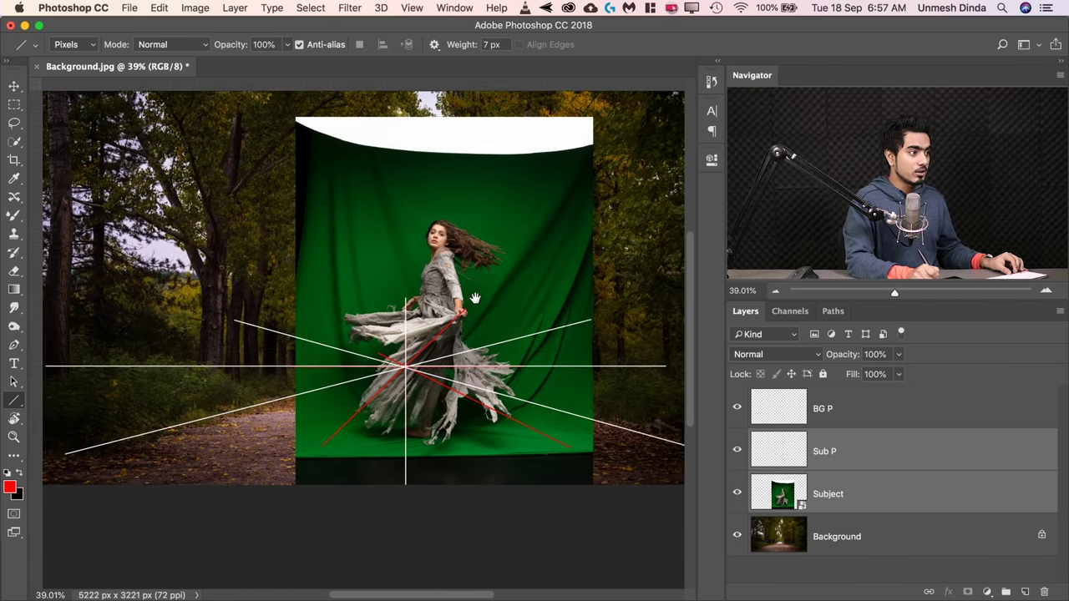
{"action": "key", "text": "ctrl+r"}
{"action": "scroll", "coordinate": [464, 309], "scroll_direction": "up", "scroll_amount": 2}
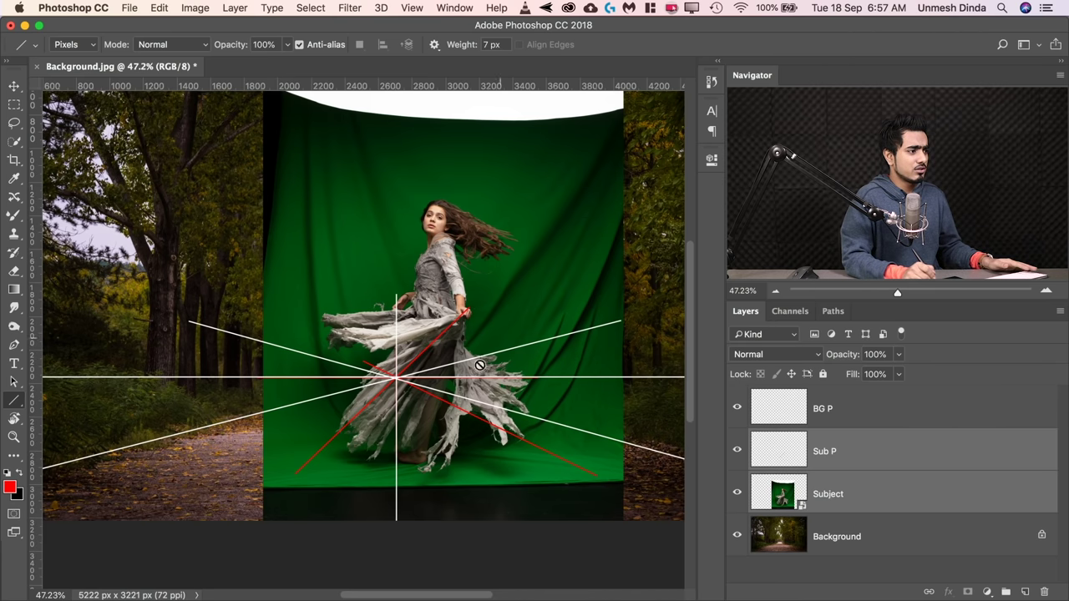
{"action": "left_click", "coordinate": [867, 455]}
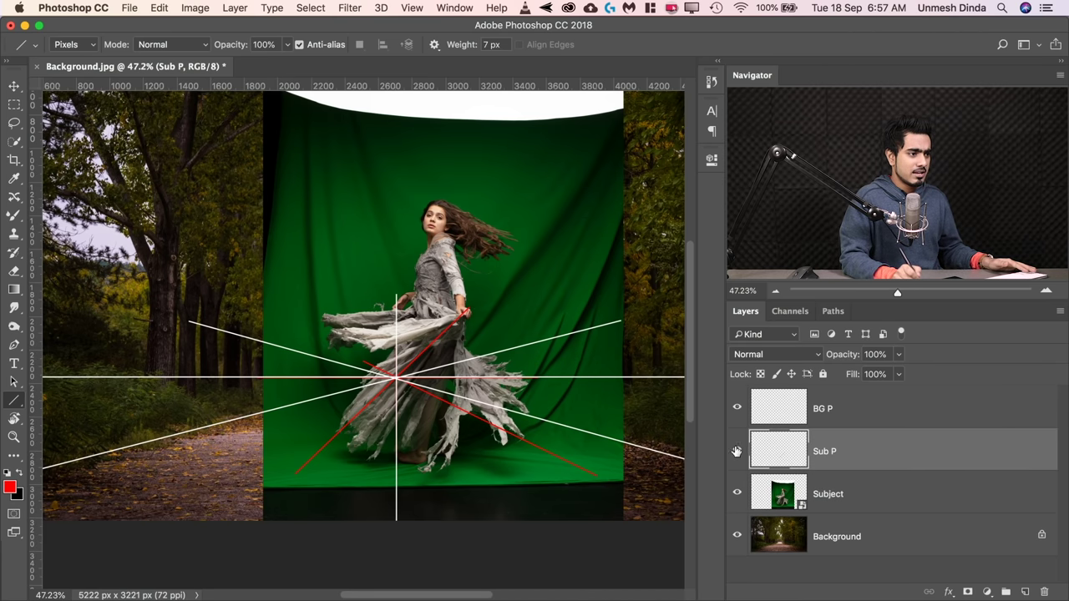
{"action": "left_click_drag", "start_coordinate": [736, 451], "coordinate": [744, 418]}
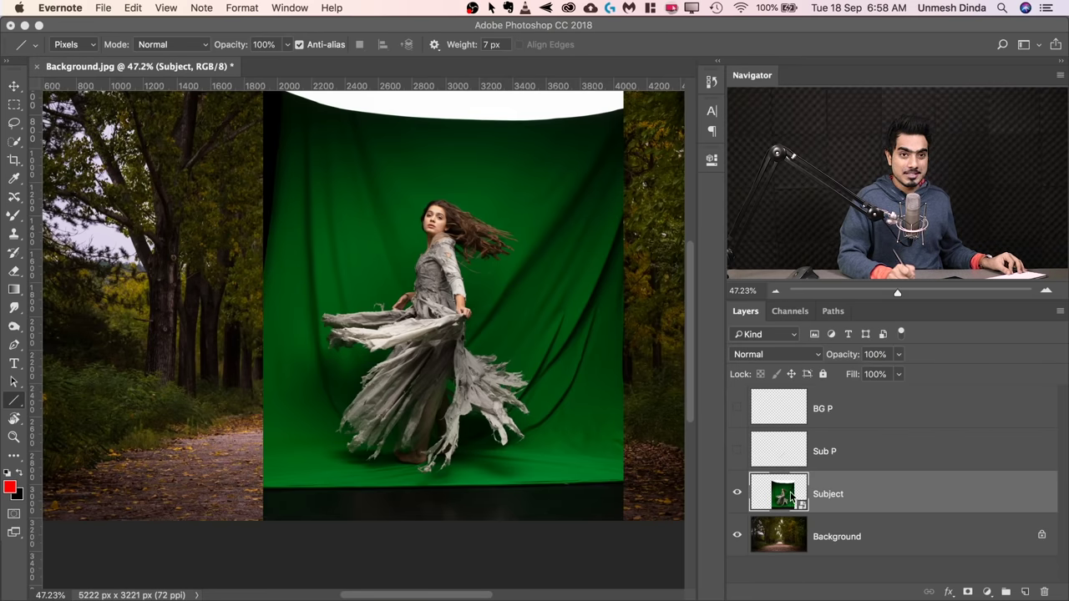
{"action": "left_click", "coordinate": [740, 536]}
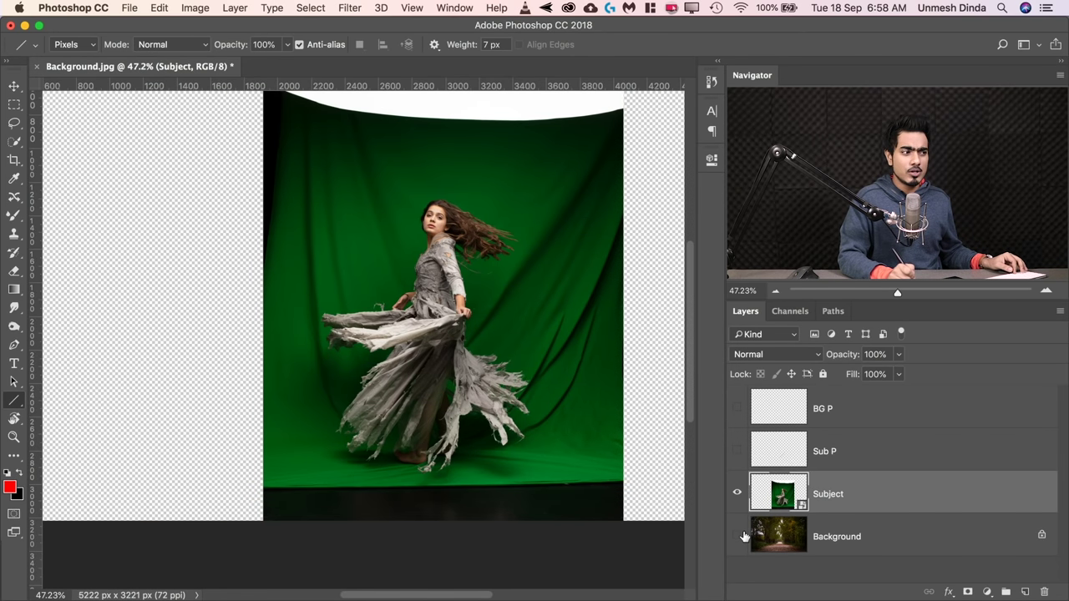
- Start a Color Range selection on the Subject layer and sample the green backdrop beside the woman's neck
{"action": "scroll", "coordinate": [477, 210], "scroll_direction": "up", "scroll_amount": 6}
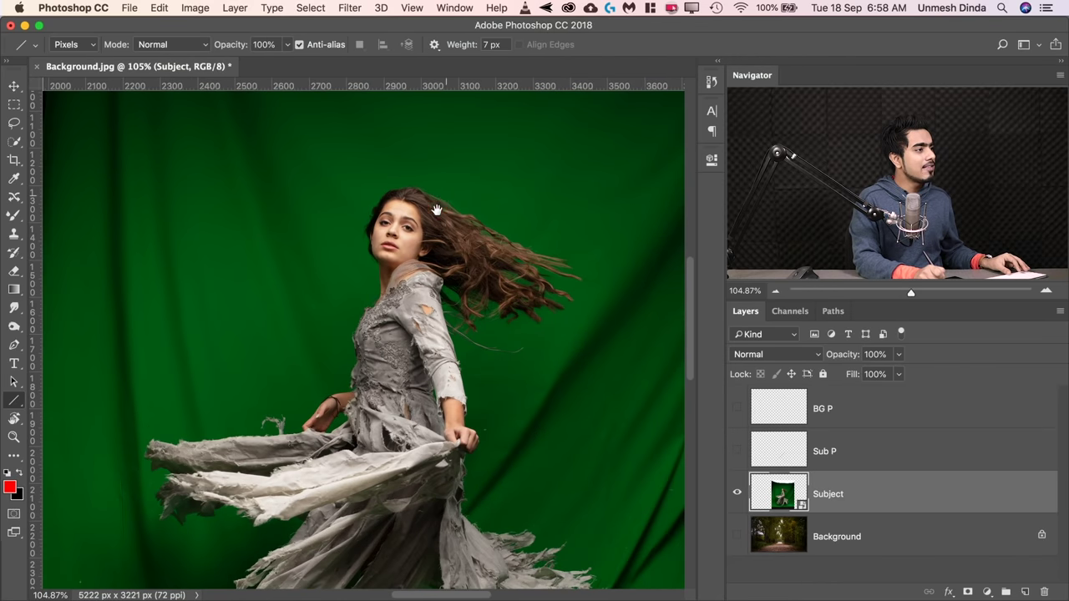
{"action": "left_click_drag", "start_coordinate": [437, 209], "coordinate": [418, 291]}
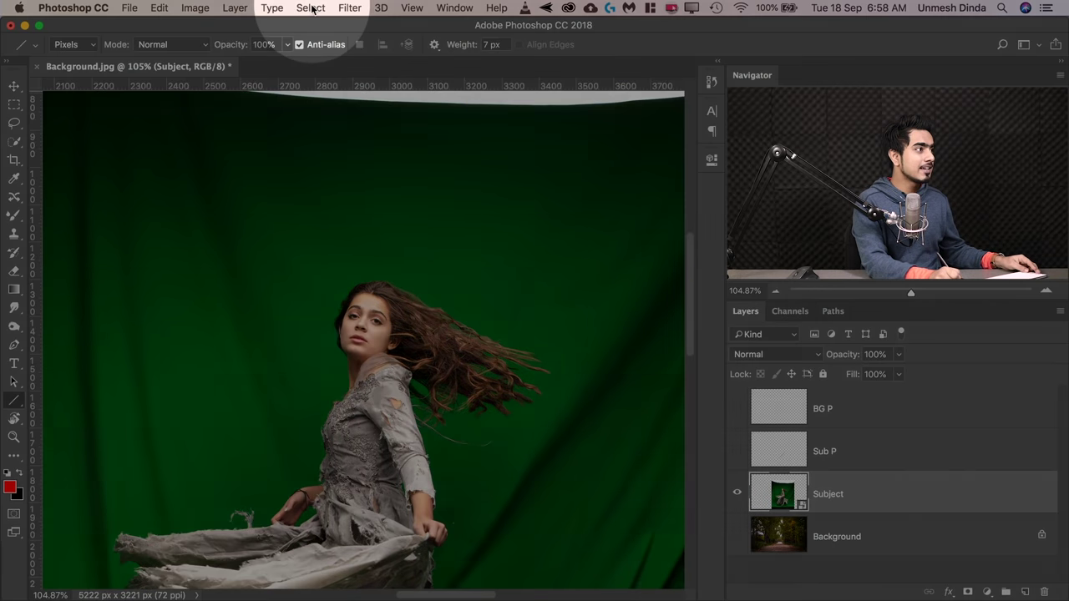
{"action": "left_click", "coordinate": [310, 7]}
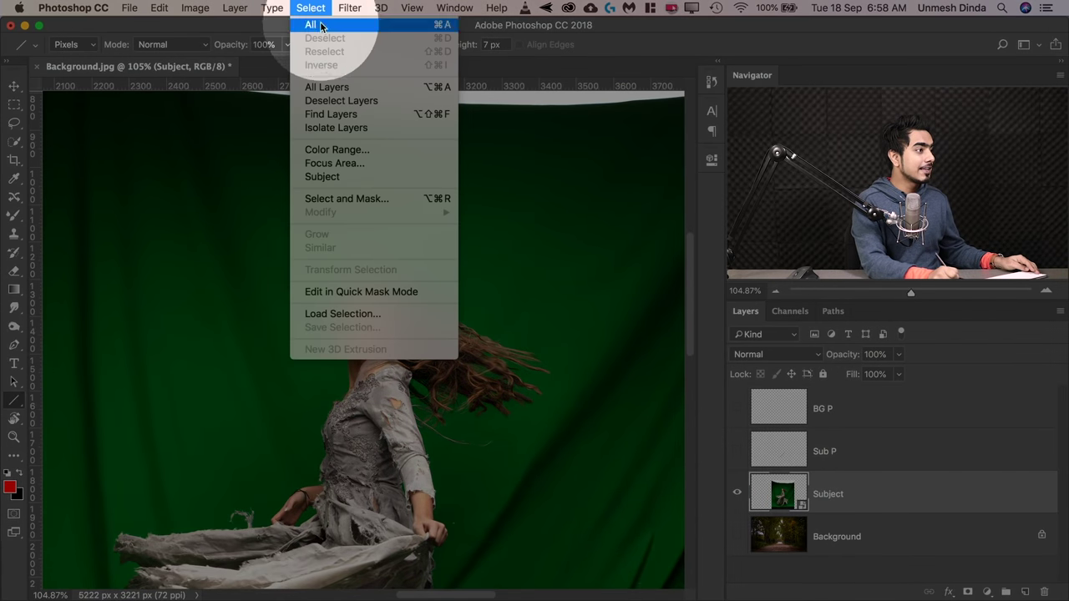
{"action": "left_click", "coordinate": [346, 150]}
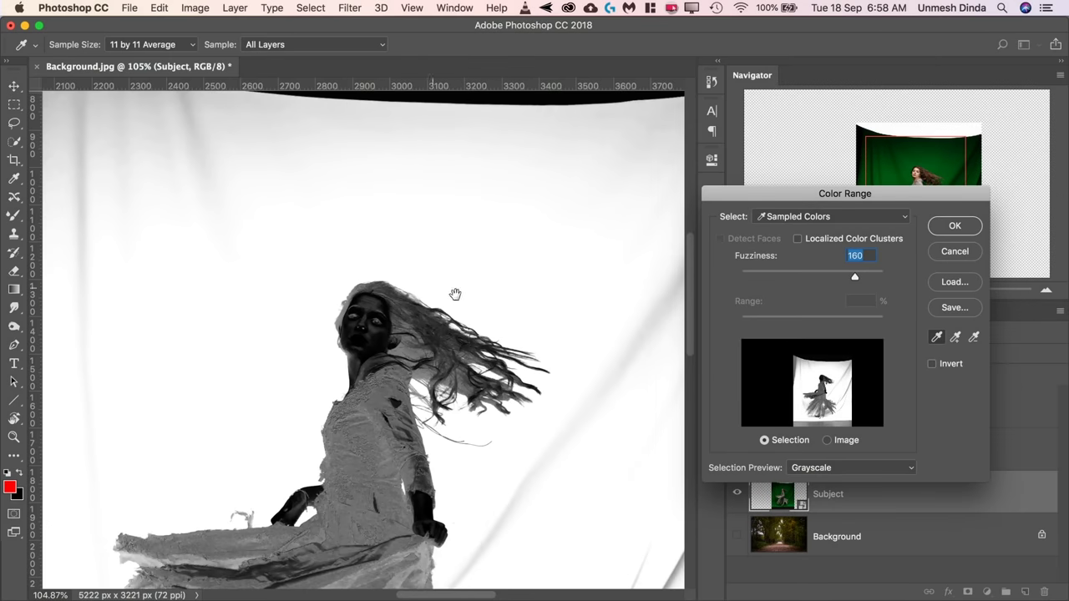
{"action": "left_click_drag", "start_coordinate": [455, 294], "coordinate": [522, 319]}
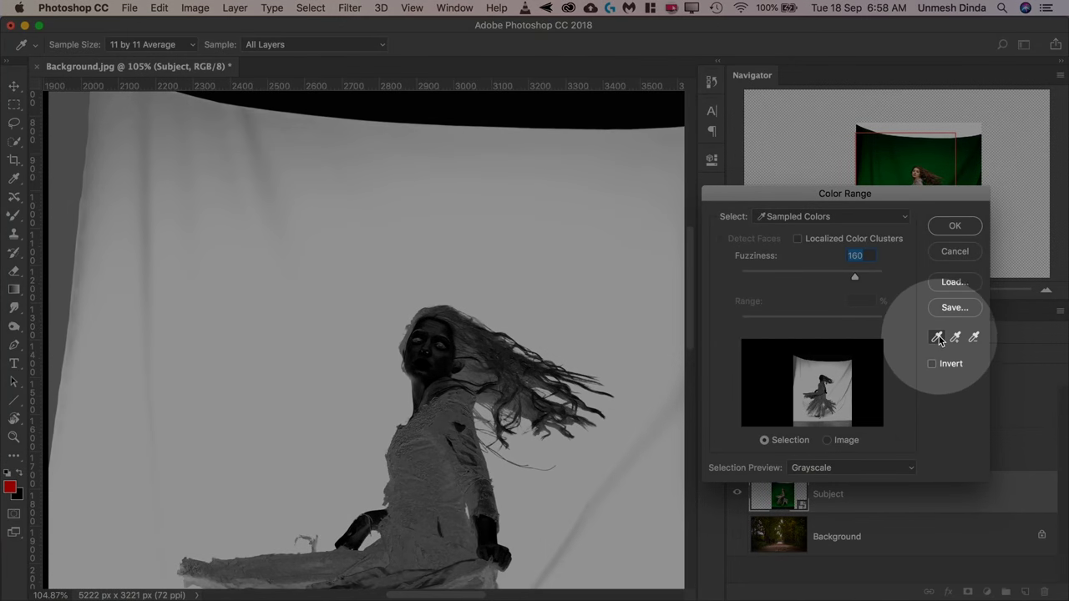
{"action": "left_click", "coordinate": [939, 339]}
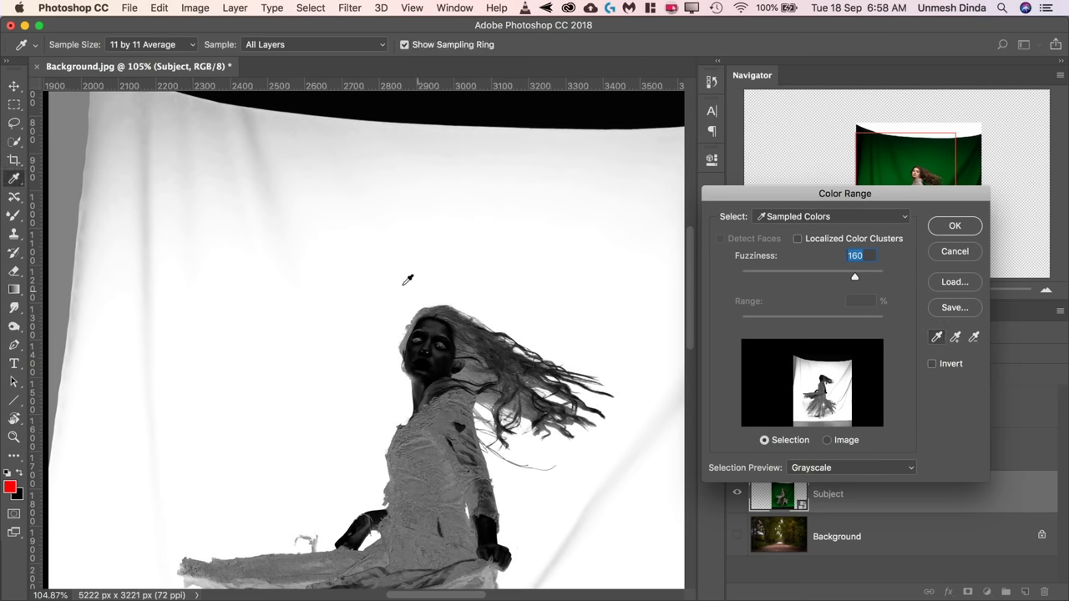
{"action": "left_click", "coordinate": [375, 324]}
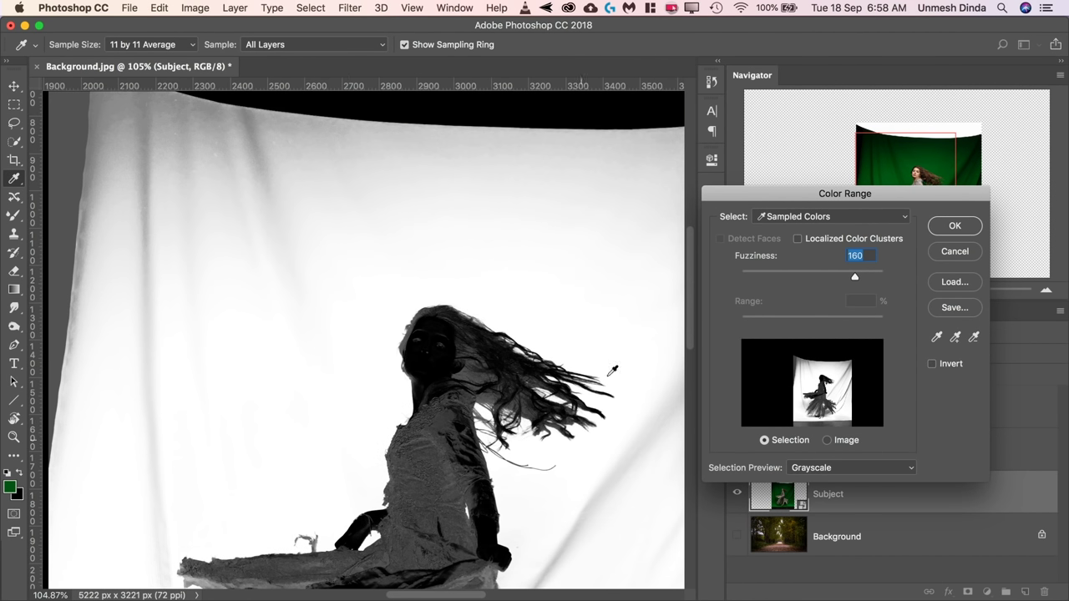
- Set the Color Range selection preview to None and the fuzziness to 0
{"action": "left_click", "coordinate": [825, 469]}
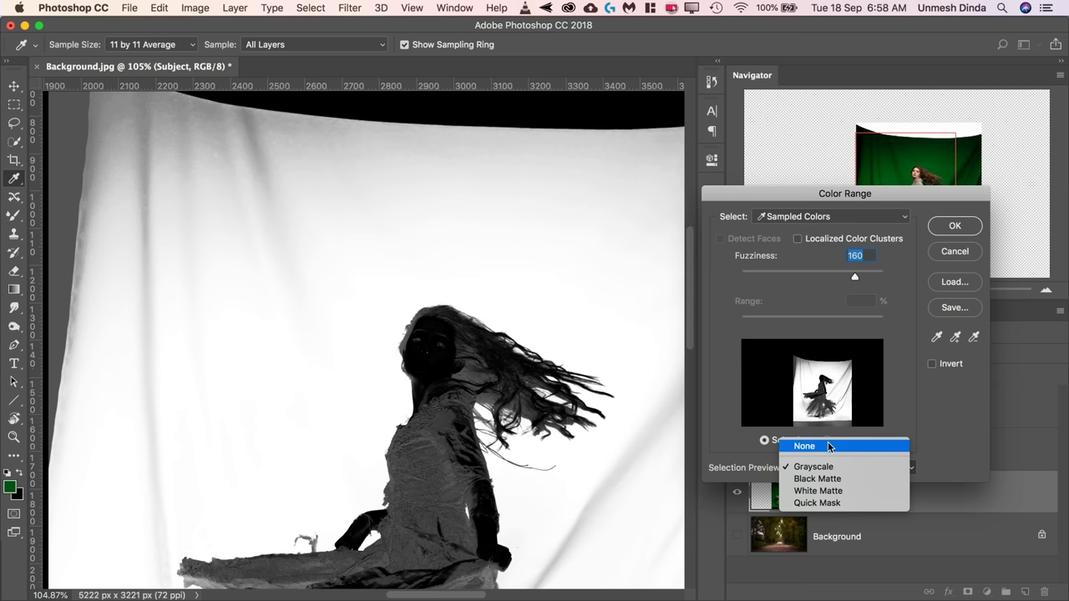
{"action": "left_click", "coordinate": [772, 444]}
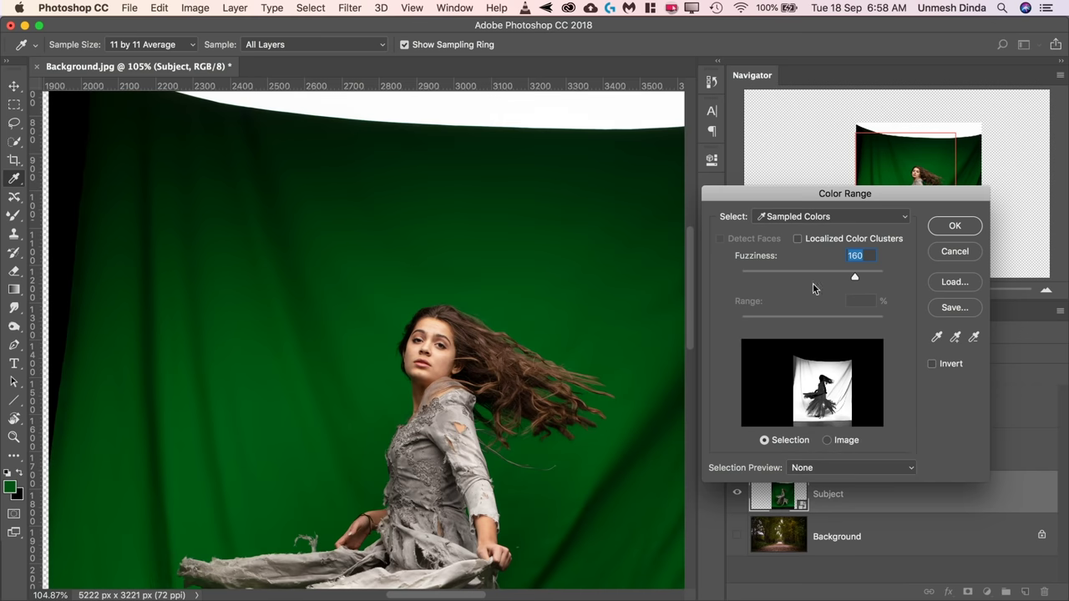
{"action": "left_click_drag", "start_coordinate": [852, 277], "coordinate": [700, 280]}
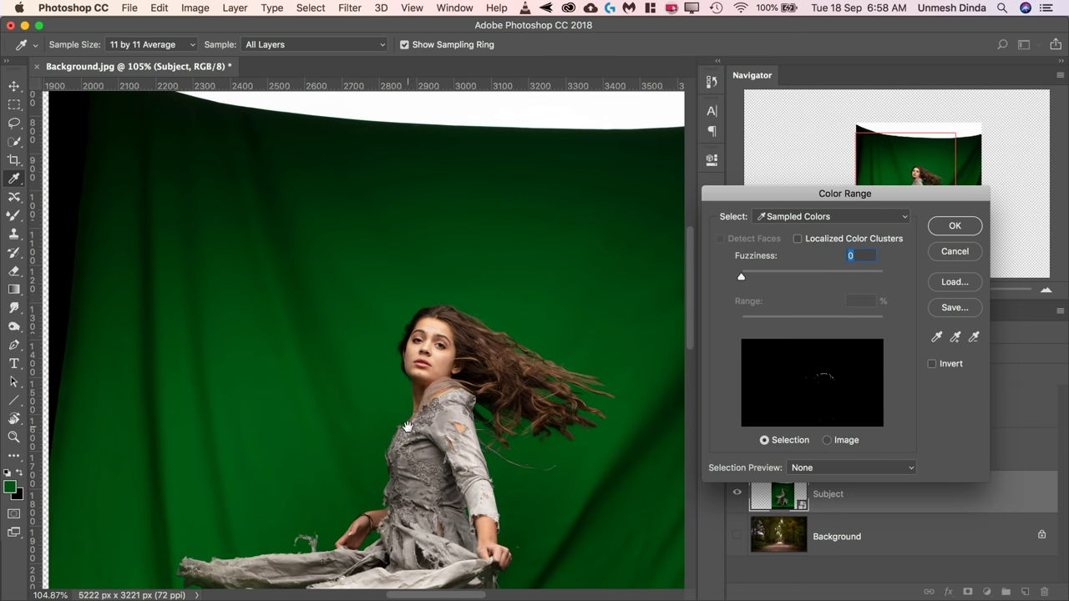
- Resample the green backdrop near the woman and add the shades beside her neck and torso to the sampled colors
{"action": "left_click_drag", "start_coordinate": [407, 427], "coordinate": [358, 318]}
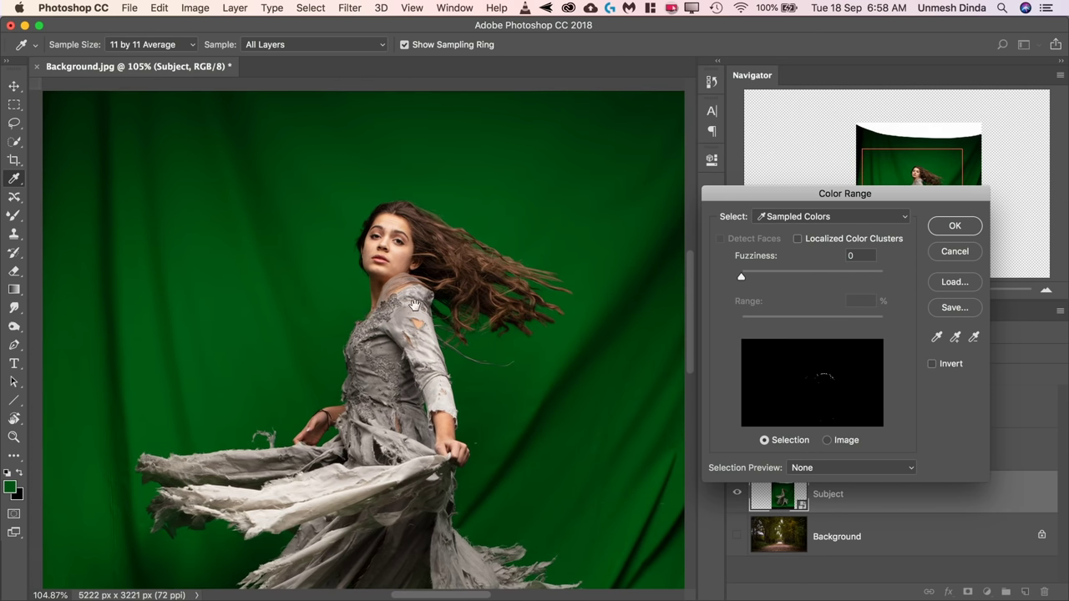
{"action": "left_click", "coordinate": [938, 338]}
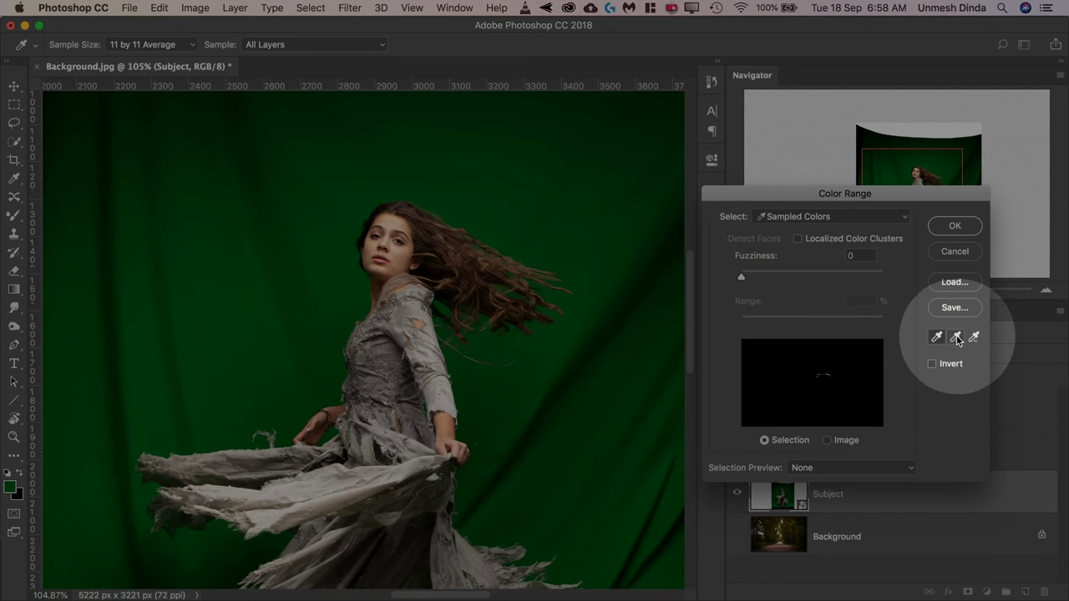
{"action": "left_click", "coordinate": [957, 339]}
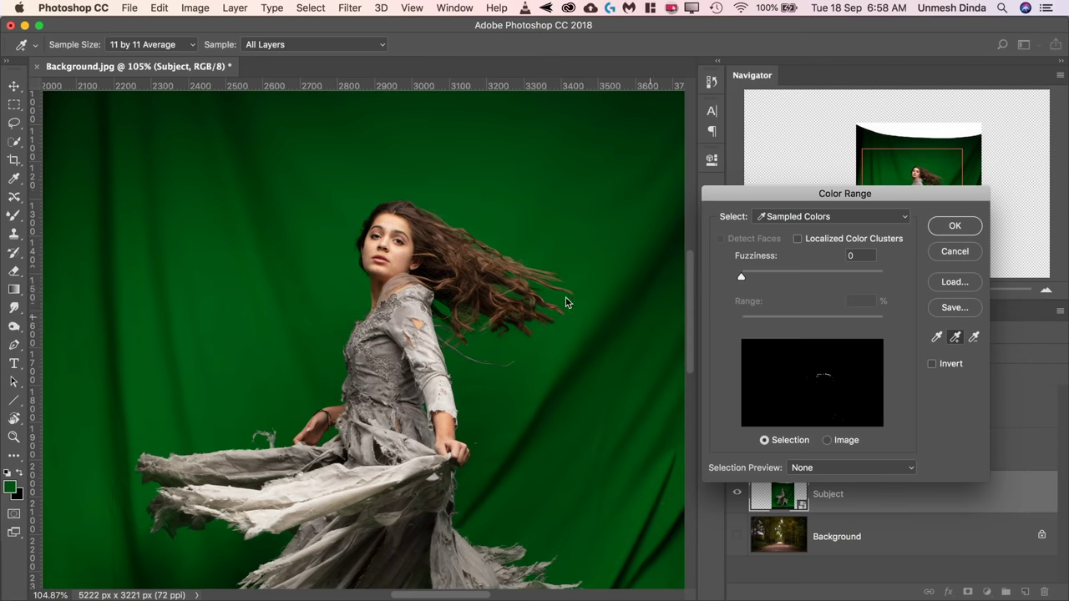
{"action": "left_click_drag", "start_coordinate": [401, 413], "coordinate": [430, 429]}
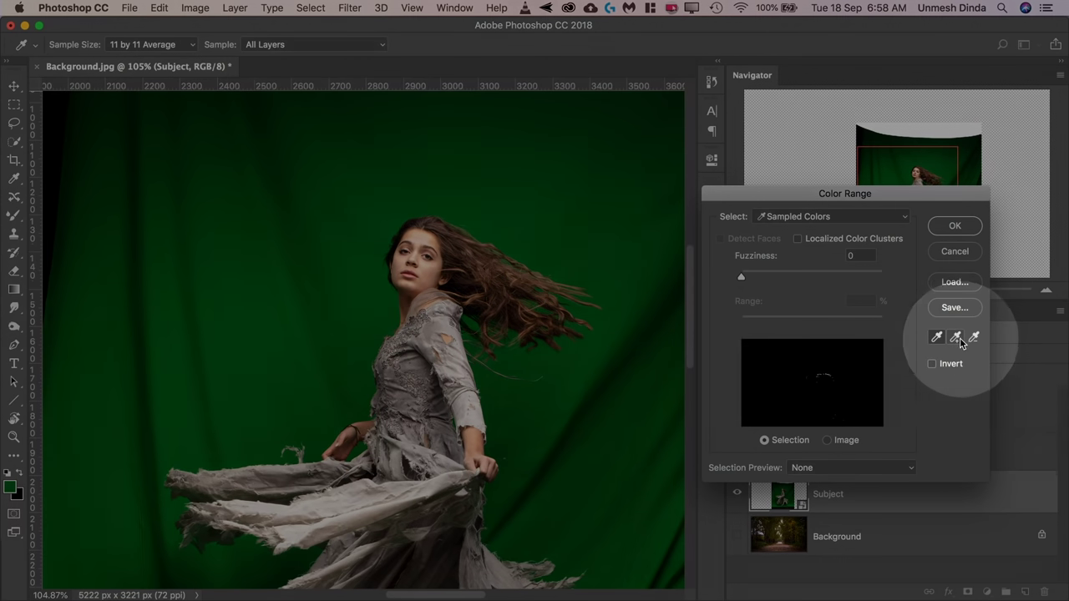
{"action": "left_click", "coordinate": [954, 337]}
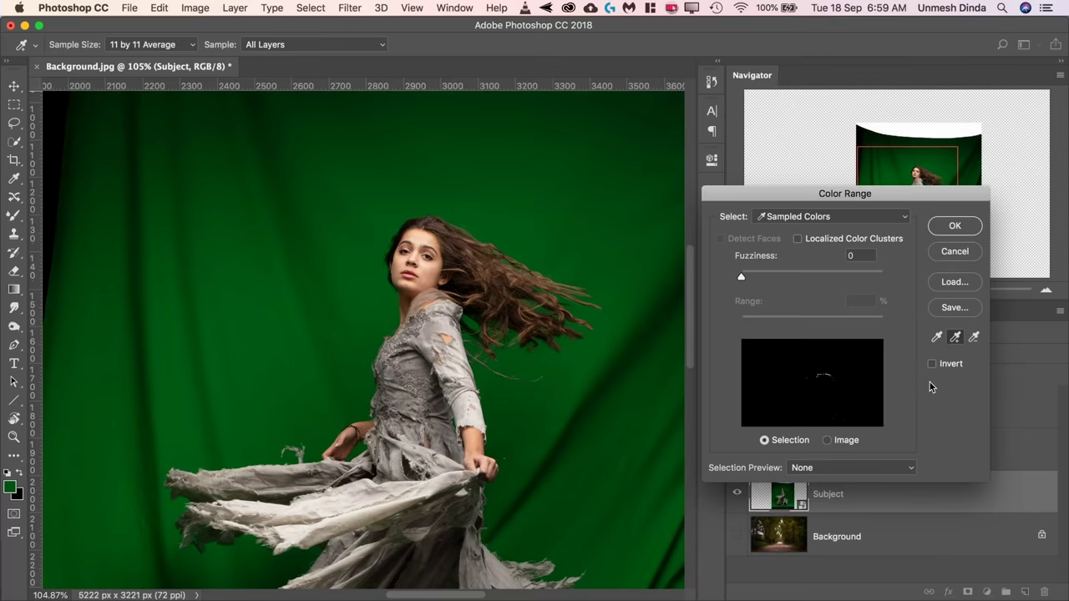
{"action": "left_click", "coordinate": [373, 300]}
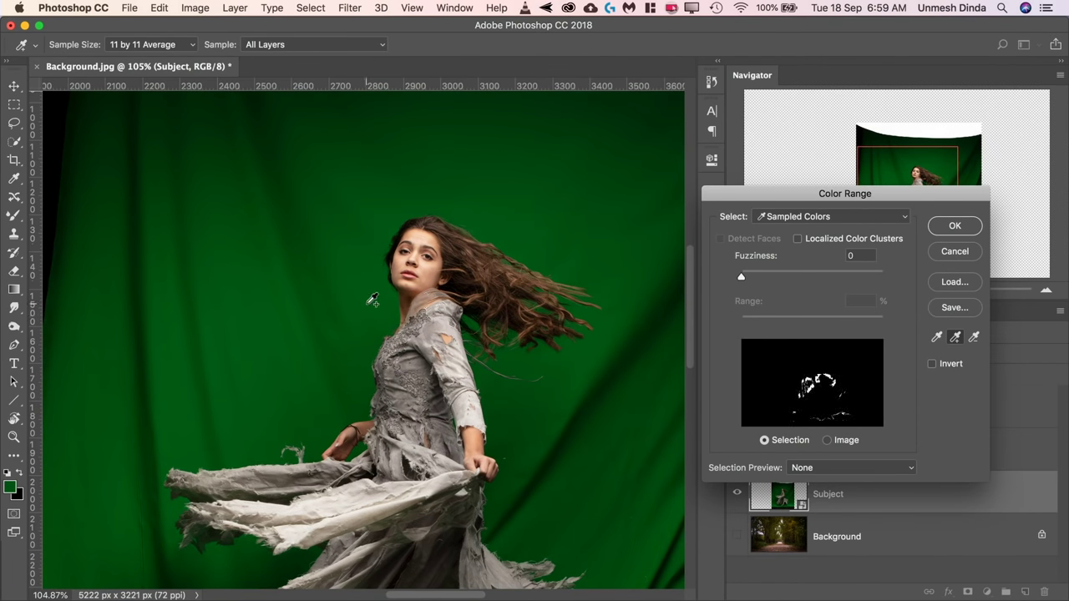
{"action": "left_click", "coordinate": [351, 366]}
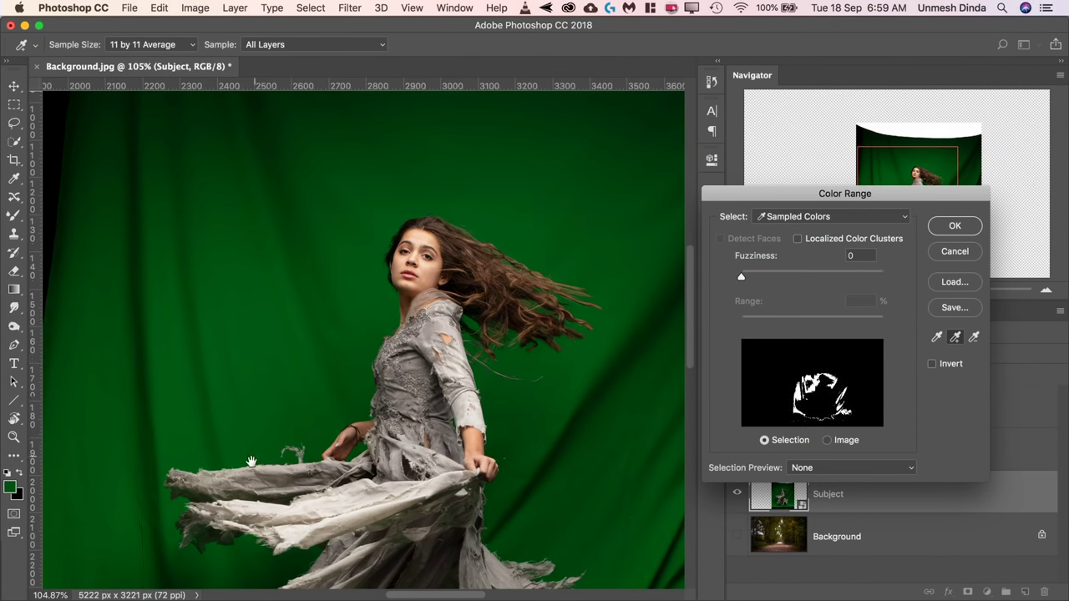
- Add the backdrop shades beneath the trailing sleeve, on the floor around her feet and behind her back to the Color Range samples
{"action": "left_click_drag", "start_coordinate": [251, 462], "coordinate": [359, 345]}
{"action": "left_click", "coordinate": [334, 433]}
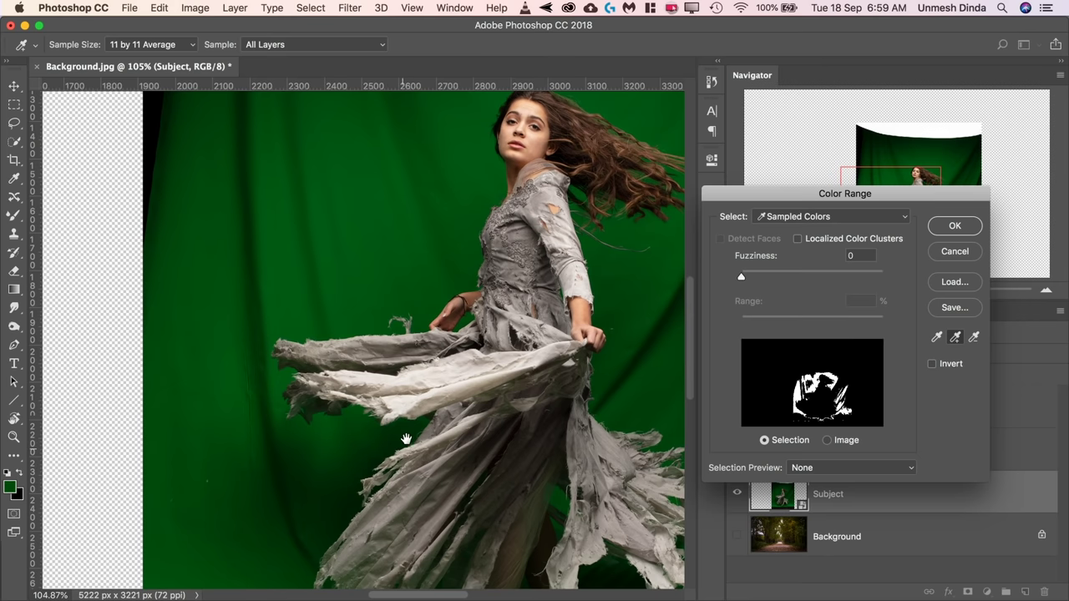
{"action": "left_click_drag", "start_coordinate": [410, 437], "coordinate": [422, 334]}
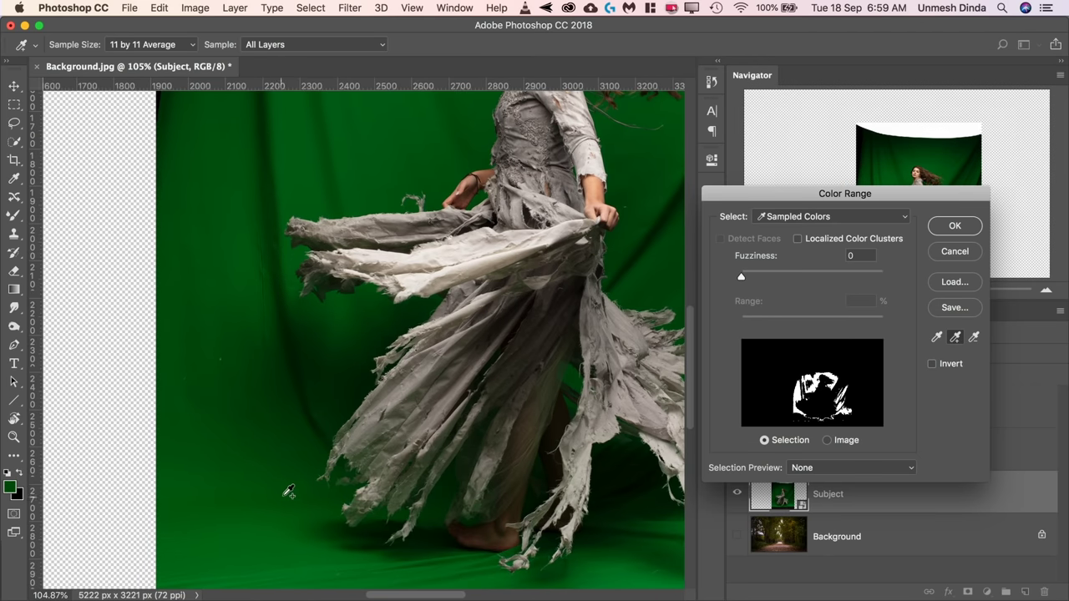
{"action": "left_click", "coordinate": [310, 554]}
{"action": "left_click_drag", "start_coordinate": [622, 567], "coordinate": [390, 452]}
{"action": "left_click", "coordinate": [518, 475]}
{"action": "left_click", "coordinate": [613, 462]}
{"action": "left_click_drag", "start_coordinate": [547, 284], "coordinate": [559, 442]}
{"action": "left_click", "coordinate": [470, 302]}
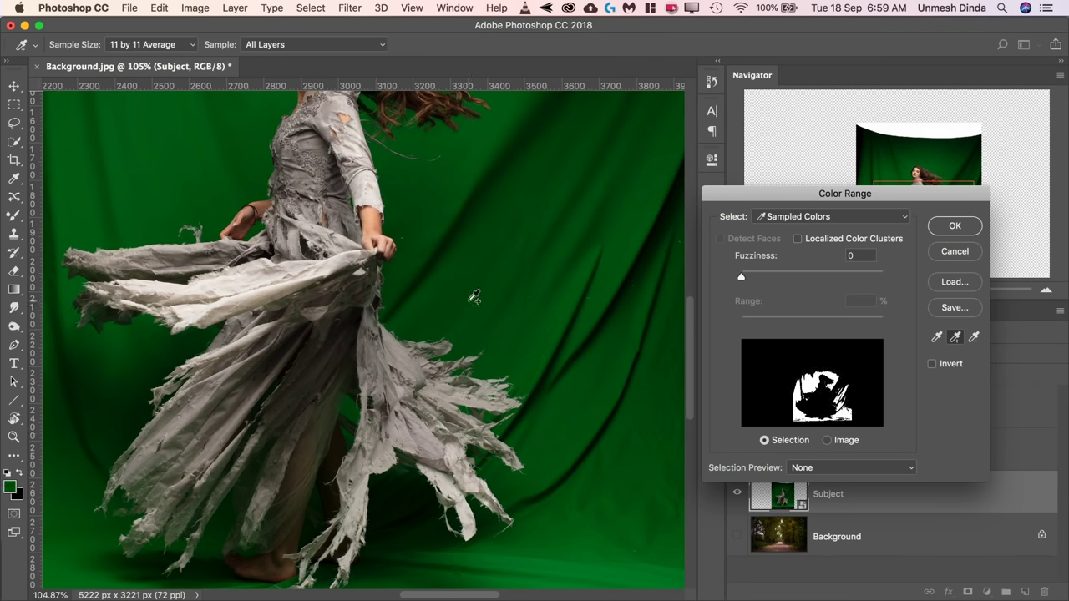
- Try Point Sample as the eyedropper sample size and return it to 11 by 11 Average
{"action": "scroll", "coordinate": [473, 297], "scroll_direction": "up", "scroll_amount": 3}
{"action": "scroll", "coordinate": [474, 297], "scroll_direction": "left", "scroll_amount": 1}
{"action": "scroll", "coordinate": [376, 203], "scroll_direction": "up", "scroll_amount": 3}
{"action": "scroll", "coordinate": [497, 234], "scroll_direction": "left", "scroll_amount": 3}
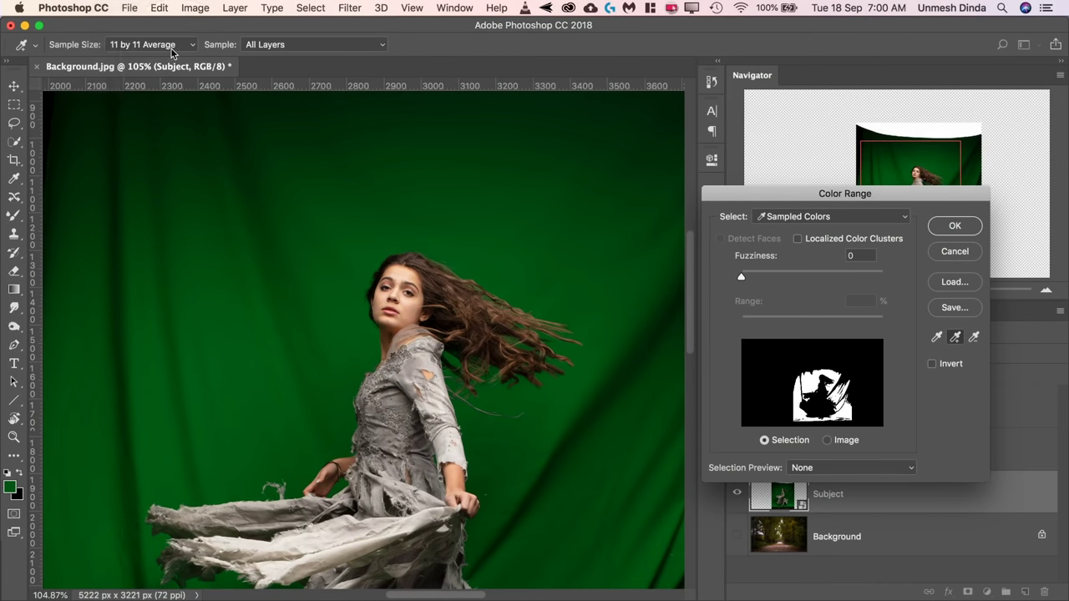
{"action": "left_click", "coordinate": [173, 51]}
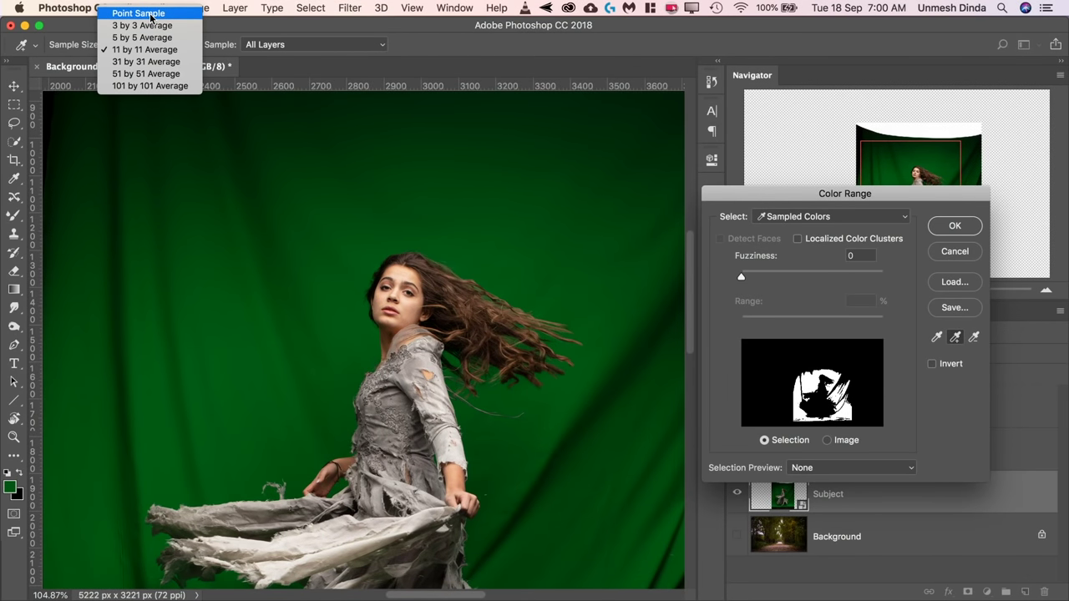
{"action": "left_click", "coordinate": [149, 13]}
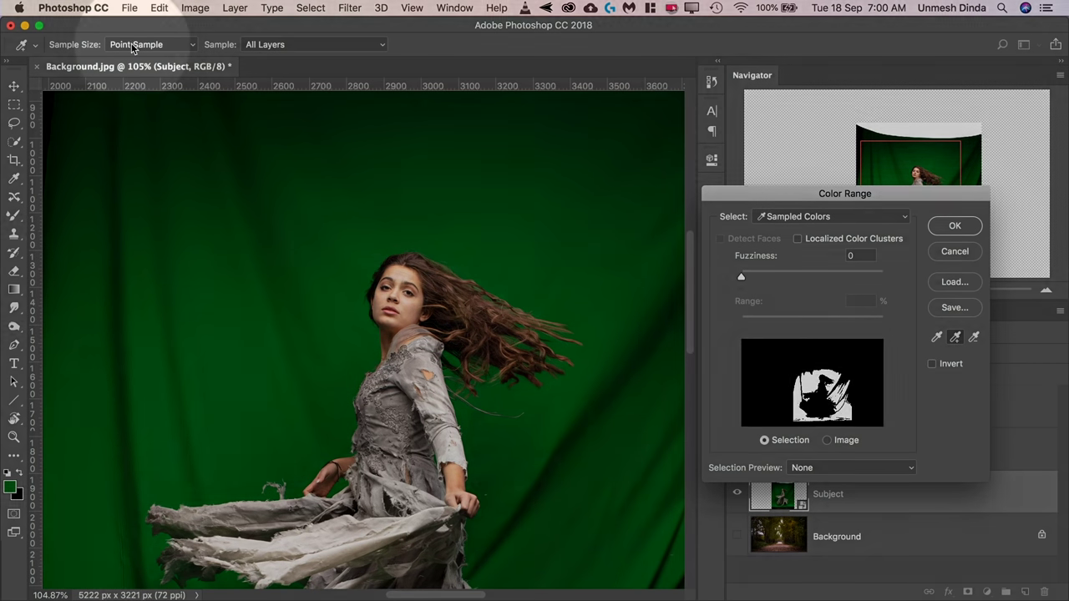
{"action": "left_click", "coordinate": [133, 44]}
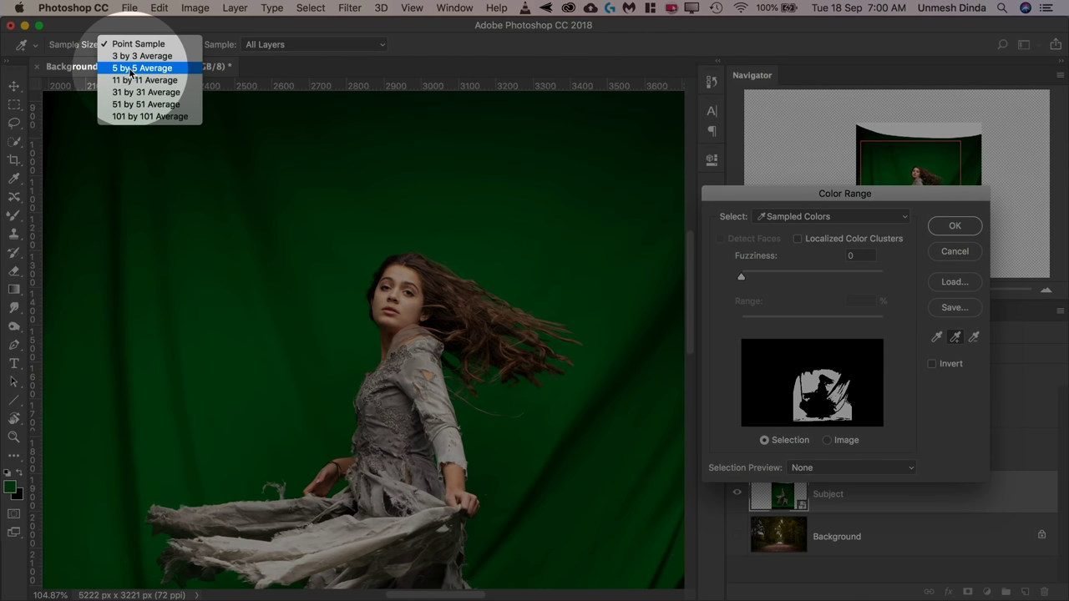
{"action": "left_click", "coordinate": [145, 80]}
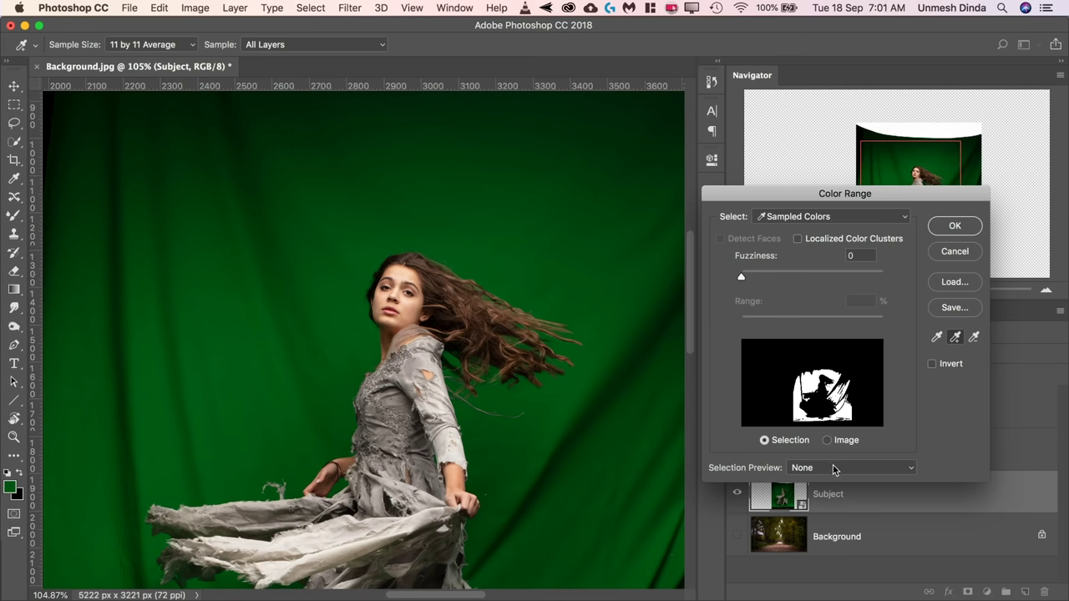
- Set the Color Range selection preview to Grayscale and the fuzziness to 76
{"action": "left_click", "coordinate": [833, 467]}
{"action": "left_click", "coordinate": [820, 487]}
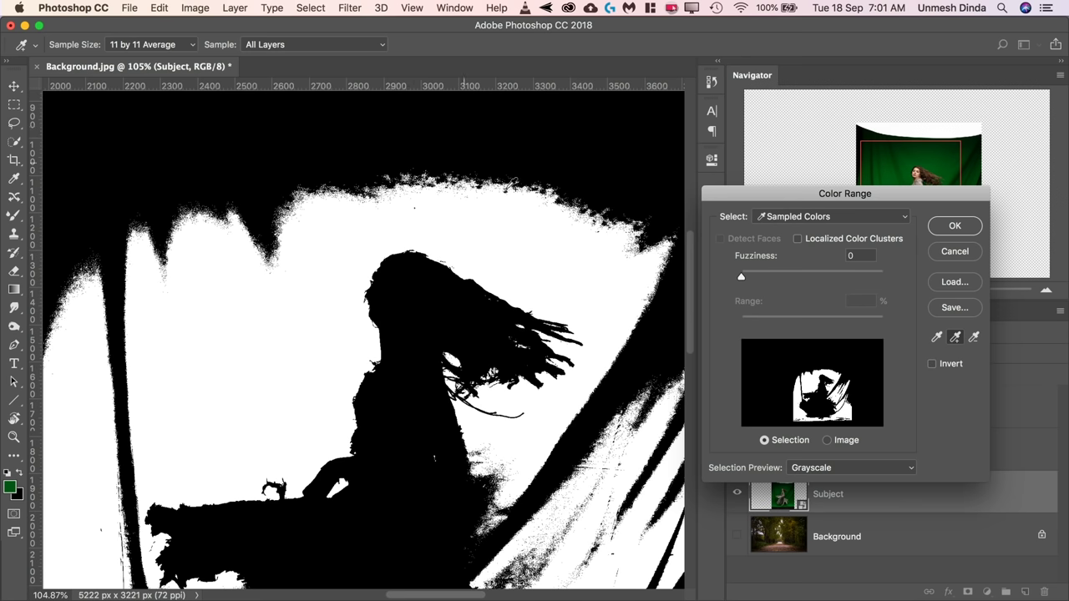
{"action": "left_click_drag", "start_coordinate": [743, 280], "coordinate": [822, 279]}
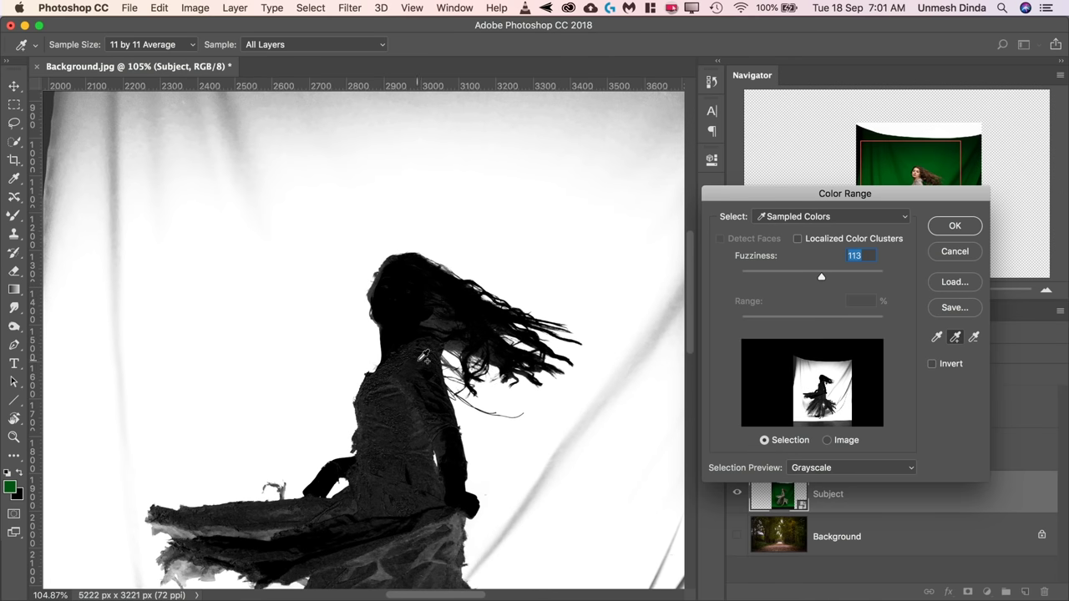
{"action": "left_click_drag", "start_coordinate": [820, 276], "coordinate": [796, 287]}
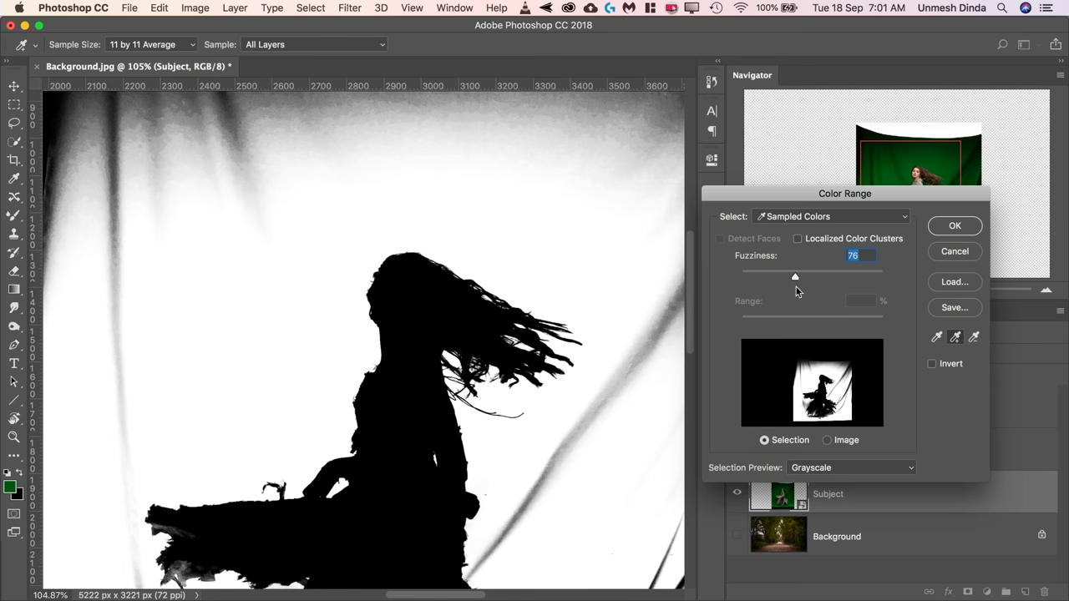
- Set the selection preview to Black Matte and invert the Color Range selection to keep the woman instead of the backdrop
{"action": "left_click", "coordinate": [834, 473]}
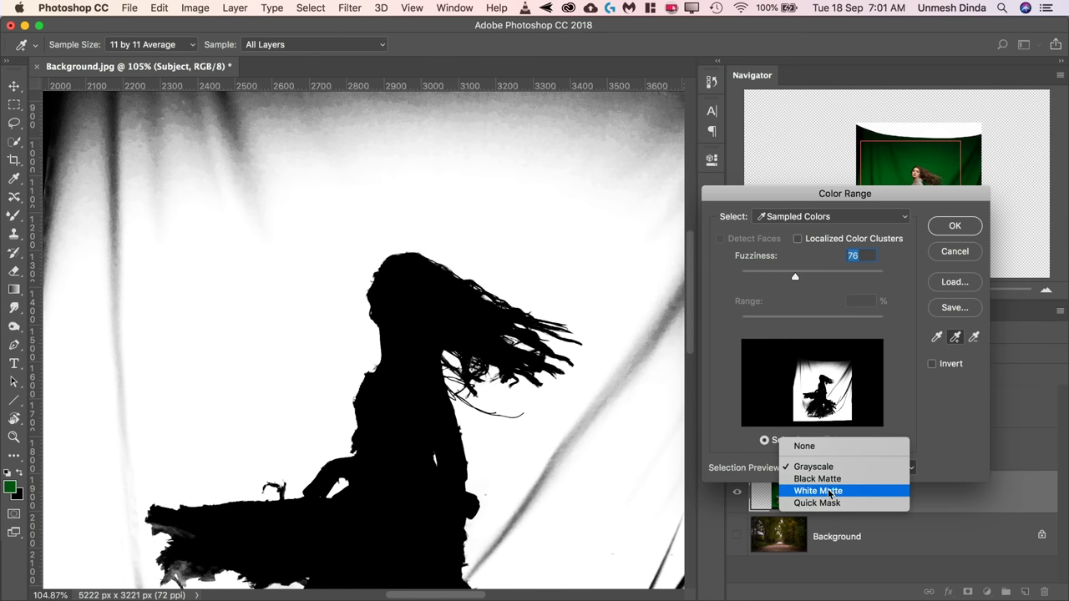
{"action": "left_click", "coordinate": [833, 481]}
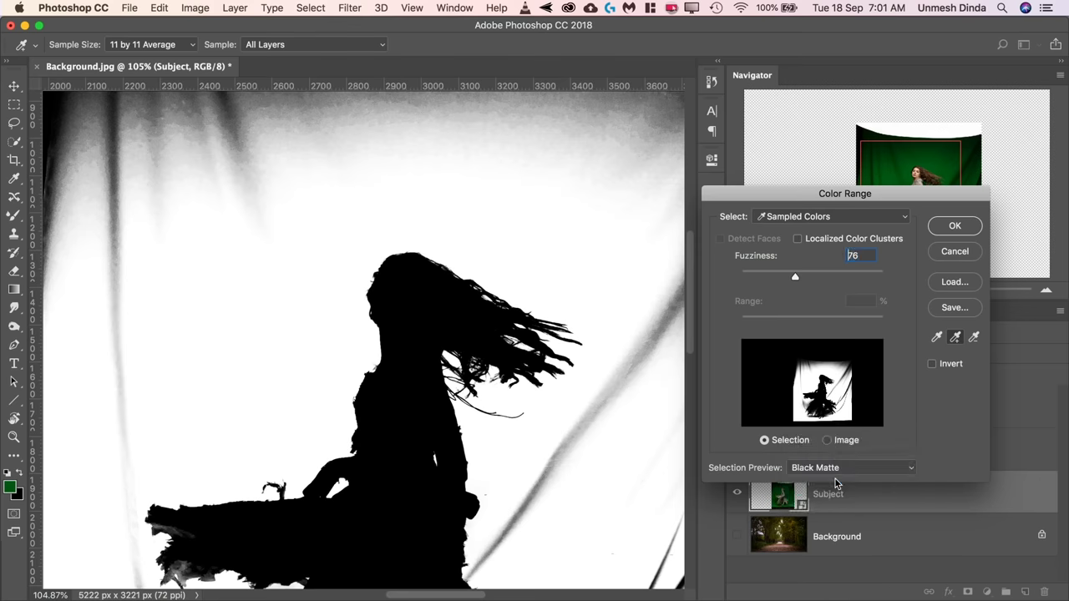
{"action": "left_click_drag", "start_coordinate": [390, 259], "coordinate": [439, 251]}
{"action": "left_click_drag", "start_coordinate": [470, 287], "coordinate": [599, 281]}
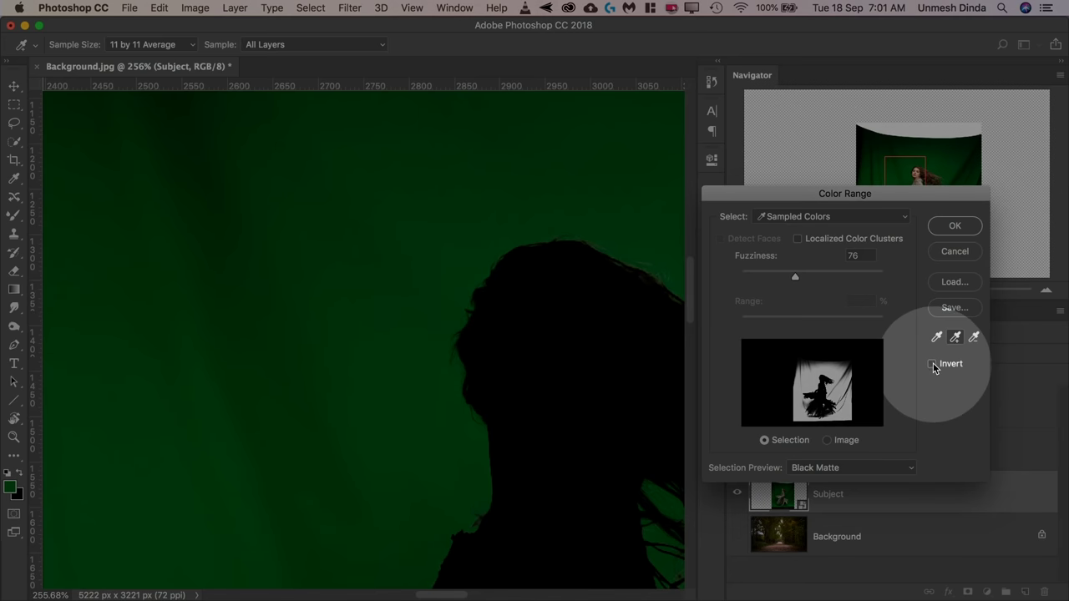
{"action": "left_click", "coordinate": [933, 365]}
{"action": "scroll", "coordinate": [646, 252], "scroll_direction": "right", "scroll_amount": 5}
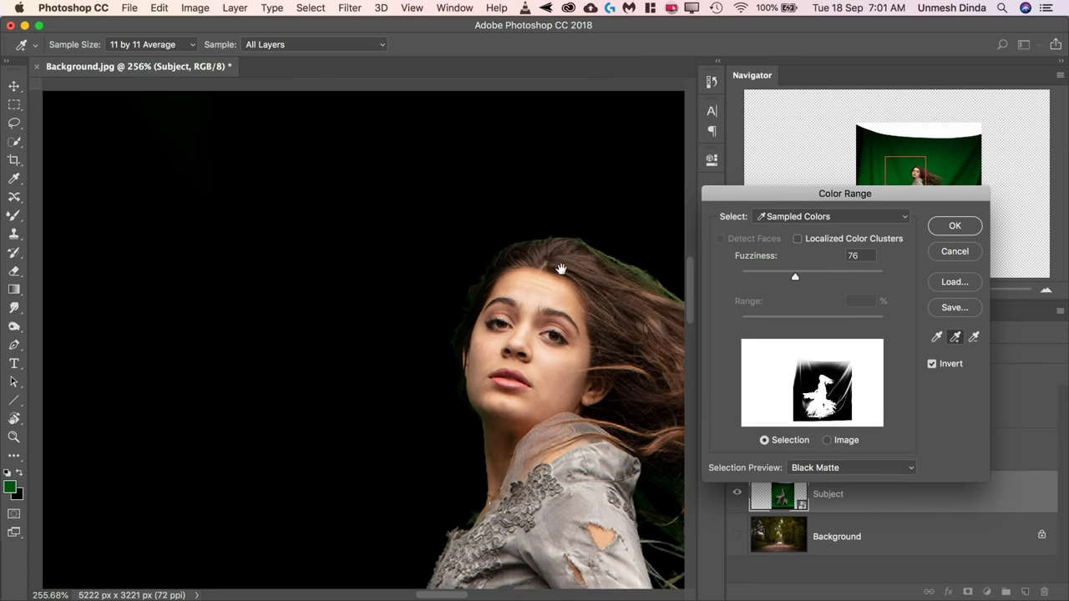
- Inspect the hair edges up close while trying fuzziness values up to 159, and set the fuzziness to 108
{"action": "left_click_drag", "start_coordinate": [429, 282], "coordinate": [474, 280]}
{"action": "left_click_drag", "start_coordinate": [371, 299], "coordinate": [445, 319]}
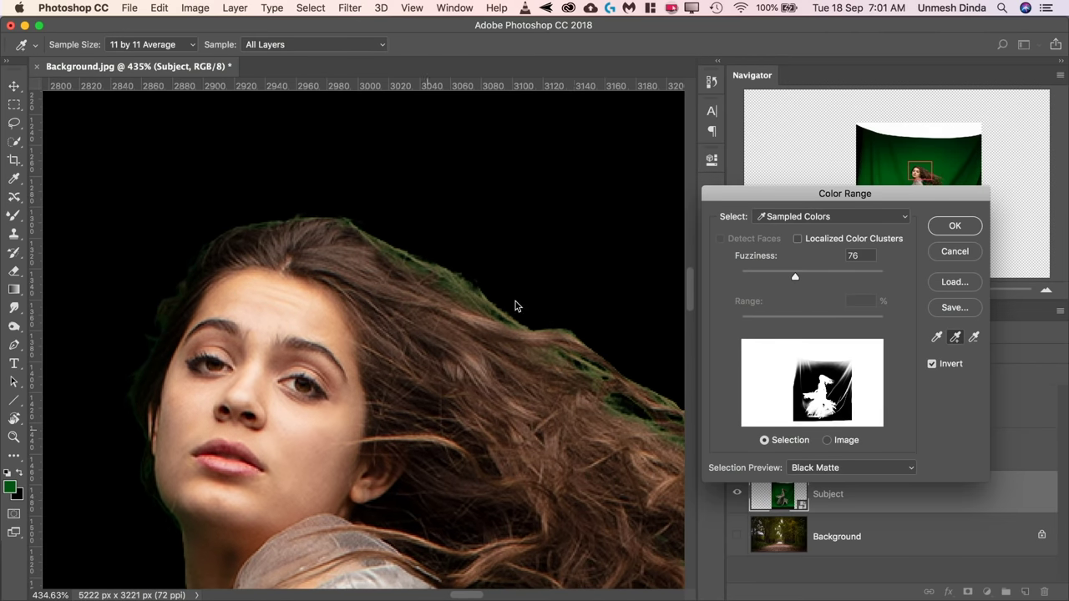
{"action": "left_click_drag", "start_coordinate": [795, 279], "coordinate": [821, 278]}
{"action": "left_click_drag", "start_coordinate": [539, 297], "coordinate": [415, 263]}
{"action": "left_click_drag", "start_coordinate": [840, 275], "coordinate": [853, 274]}
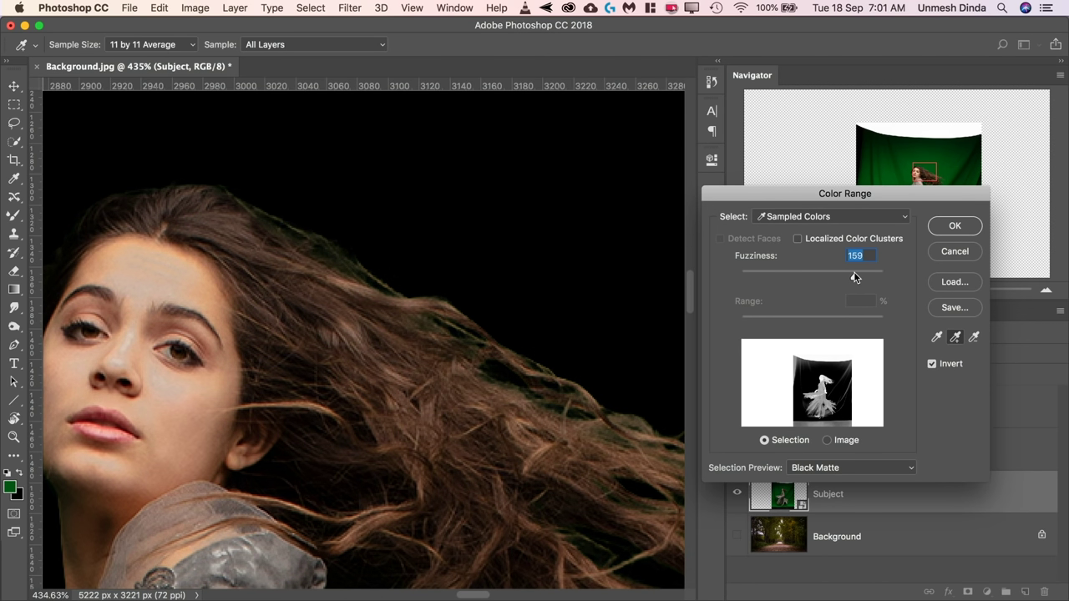
{"action": "left_click_drag", "start_coordinate": [334, 360], "coordinate": [501, 314]}
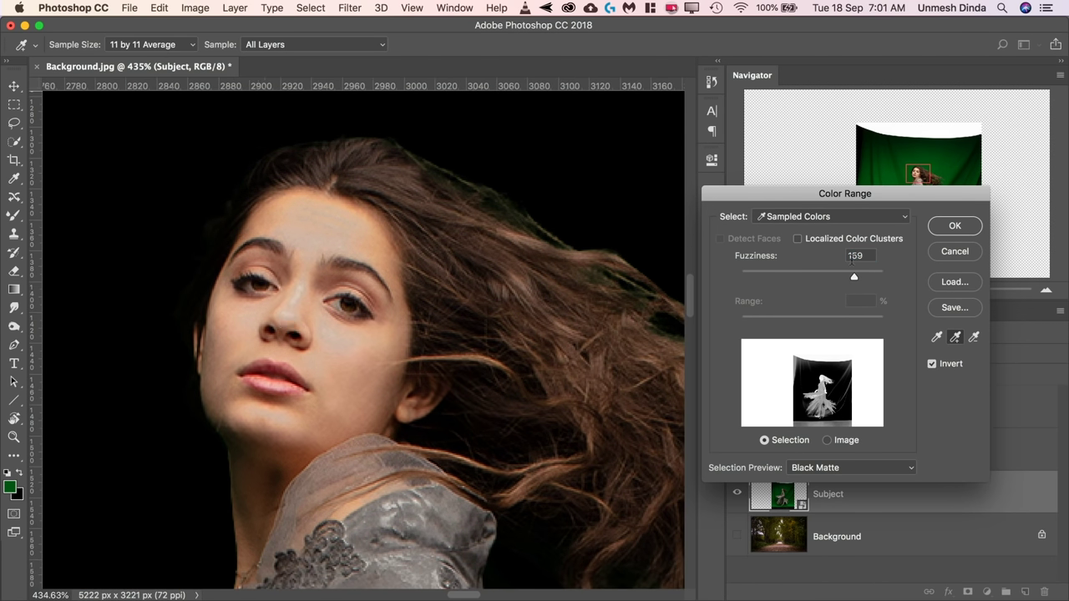
{"action": "left_click_drag", "start_coordinate": [849, 277], "coordinate": [819, 274]}
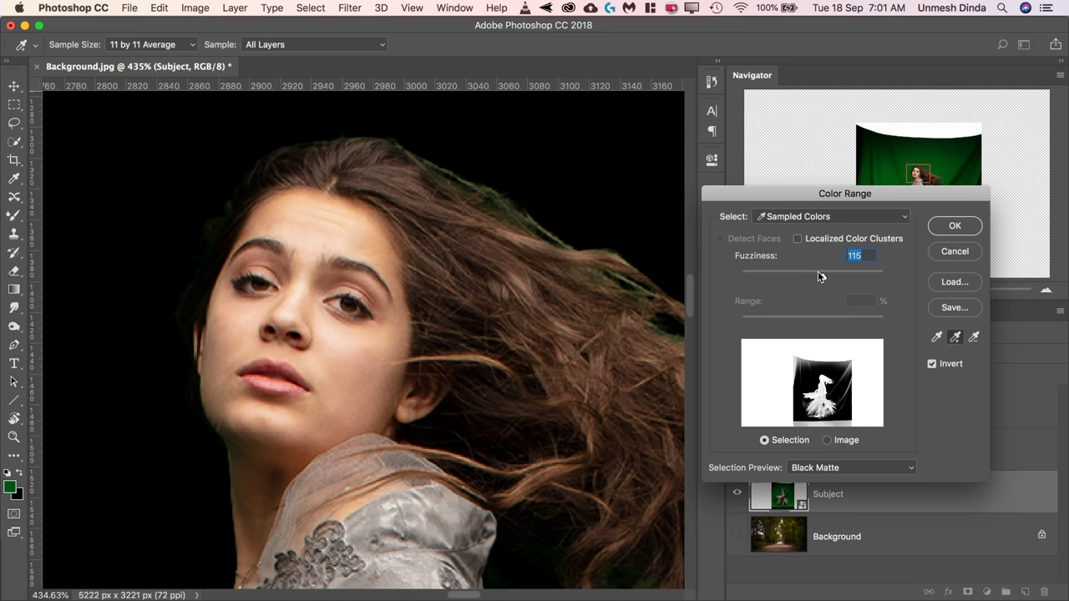
- Set the fuzziness to 75, checking the hair edges in the Grayscale and Black Matte selection previews
{"action": "left_click", "coordinate": [836, 468]}
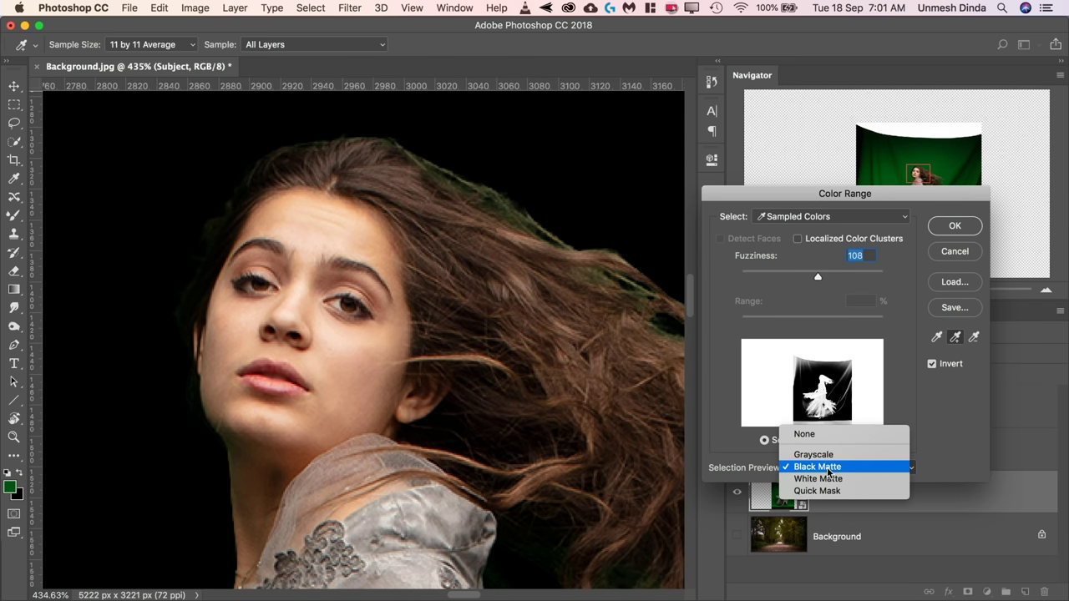
{"action": "left_click", "coordinate": [835, 454]}
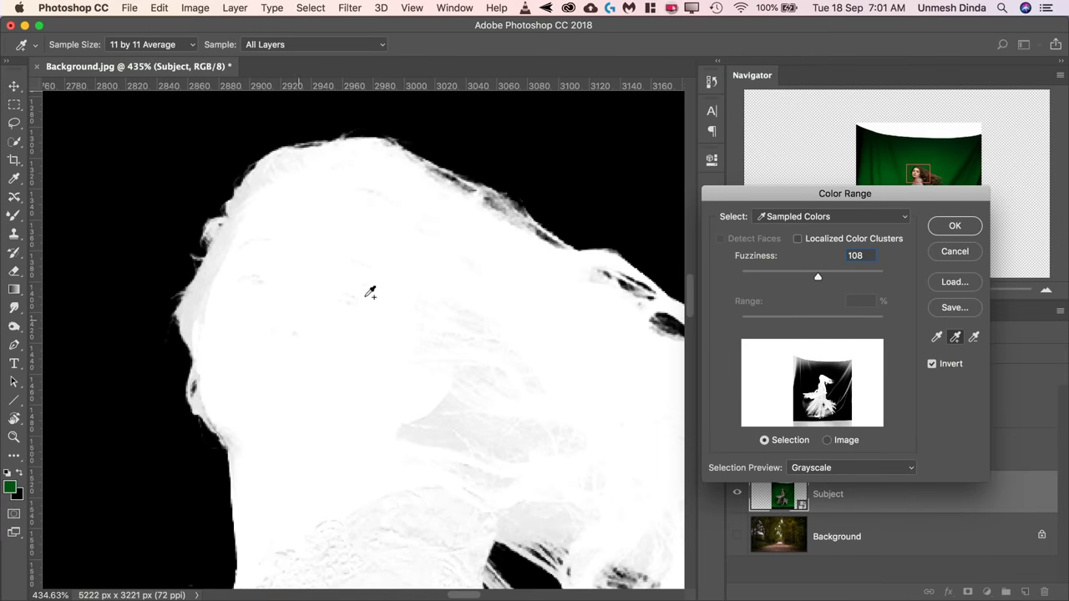
{"action": "left_click_drag", "start_coordinate": [379, 276], "coordinate": [228, 264]}
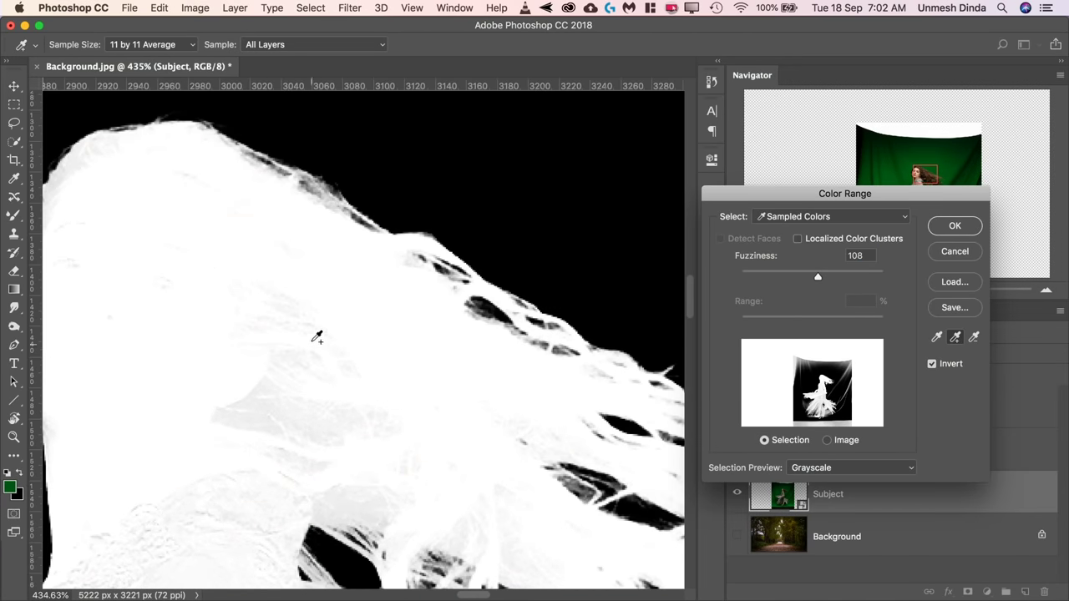
{"action": "key", "text": "super+minus"}
{"action": "key", "text": "super+minus"}
{"action": "key", "text": "super+minus"}
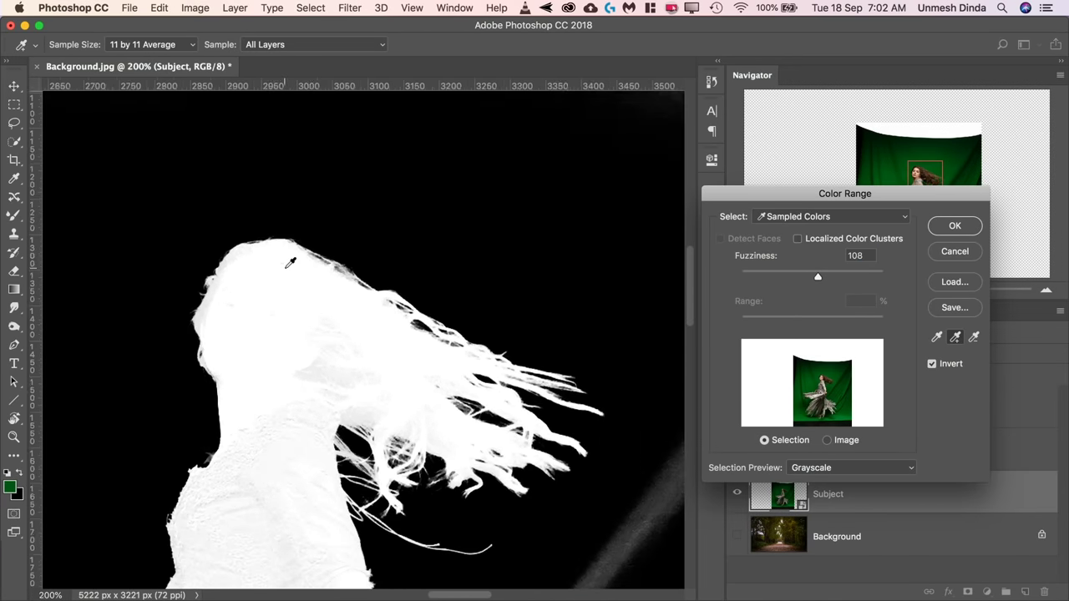
{"action": "left_click_drag", "start_coordinate": [816, 279], "coordinate": [811, 279]}
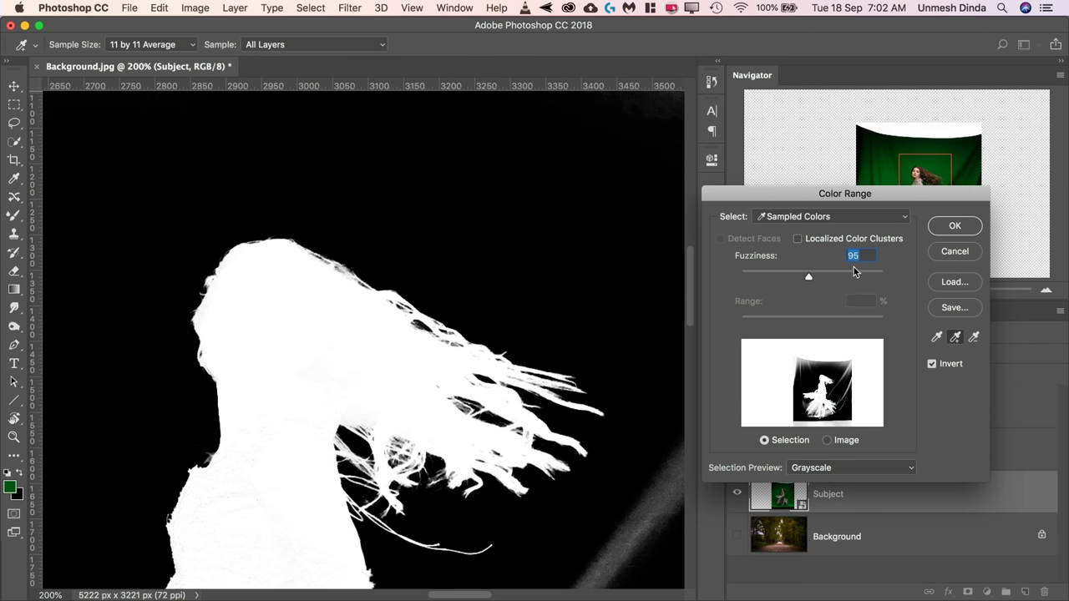
{"action": "type", "text": "75"}
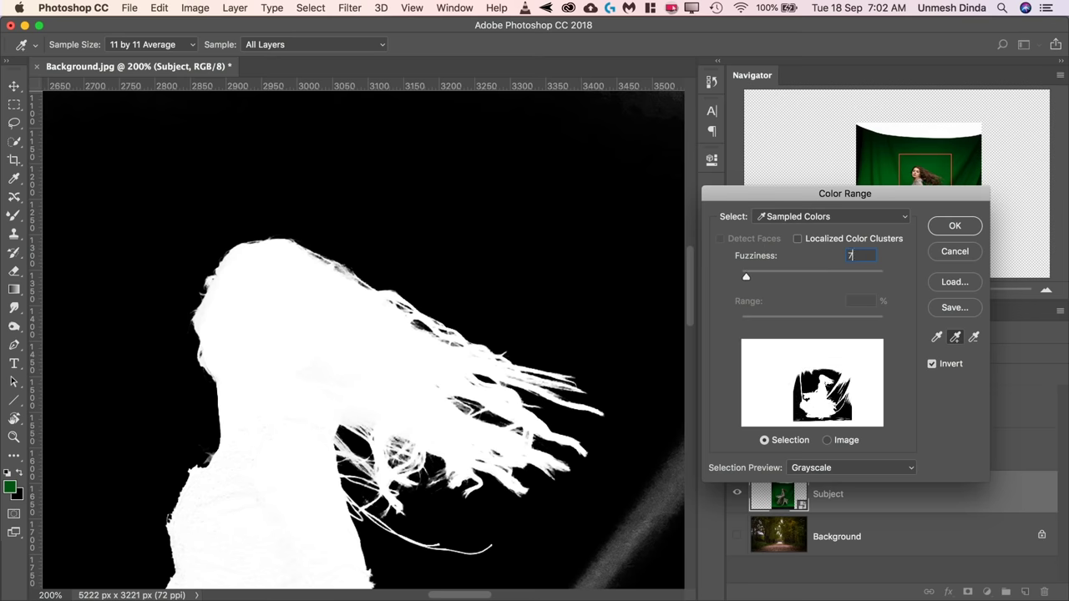
{"action": "left_click", "coordinate": [832, 470]}
{"action": "left_click", "coordinate": [836, 481]}
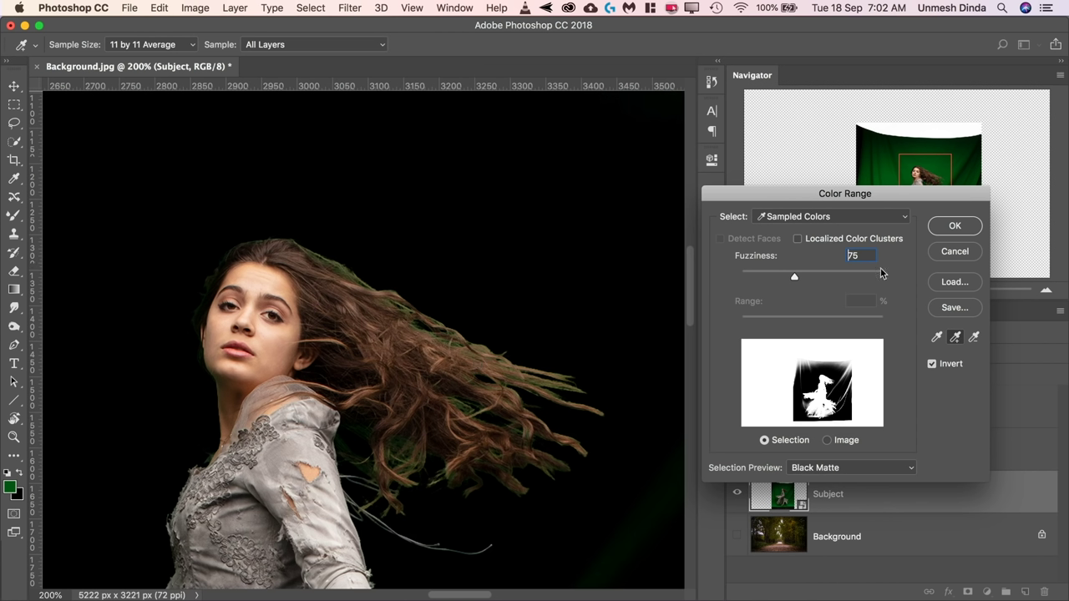
- Accept the Color Range selection, apply it as a layer mask on the Subject layer and show the Background layer
{"action": "left_click", "coordinate": [954, 227]}
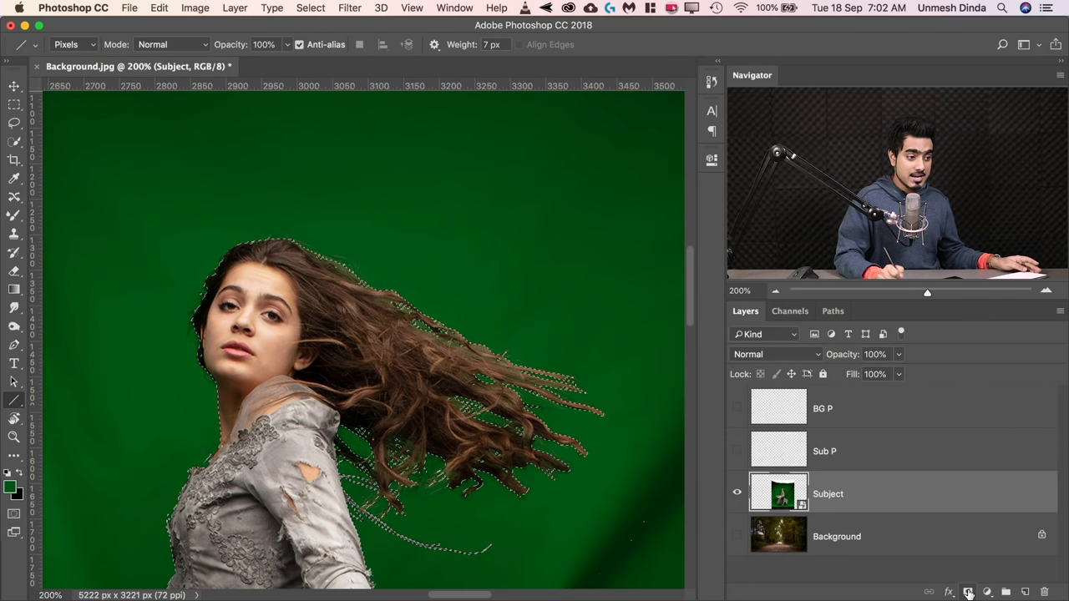
{"action": "left_click", "coordinate": [968, 593]}
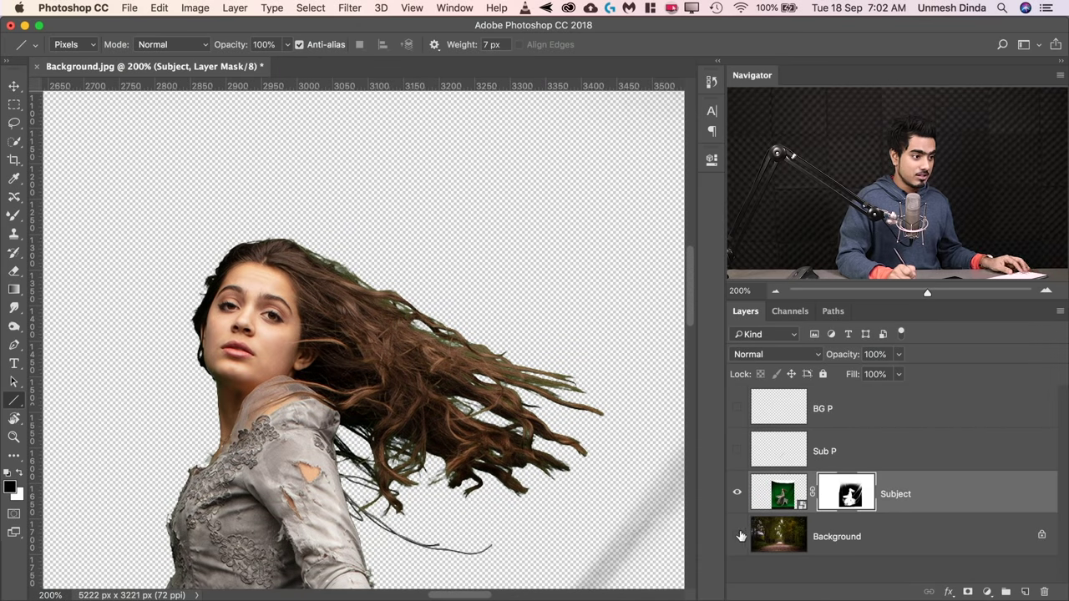
{"action": "left_click", "coordinate": [737, 537]}
{"action": "scroll", "coordinate": [430, 394], "scroll_direction": "down", "scroll_amount": 5}
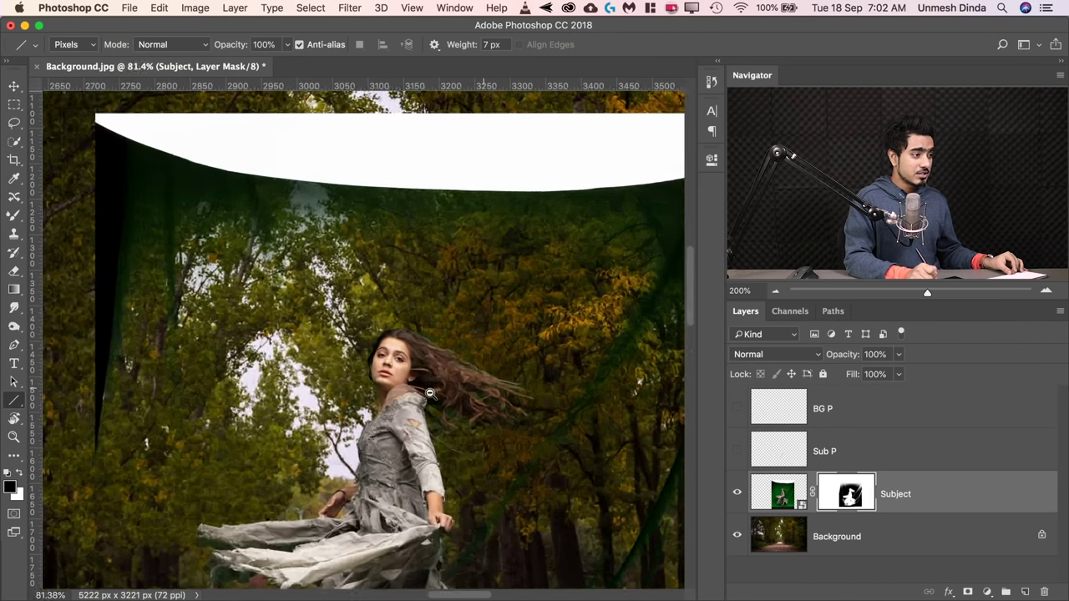
{"action": "left_click_drag", "start_coordinate": [430, 394], "coordinate": [445, 392]}
{"action": "left_click_drag", "start_coordinate": [394, 365], "coordinate": [501, 425]}
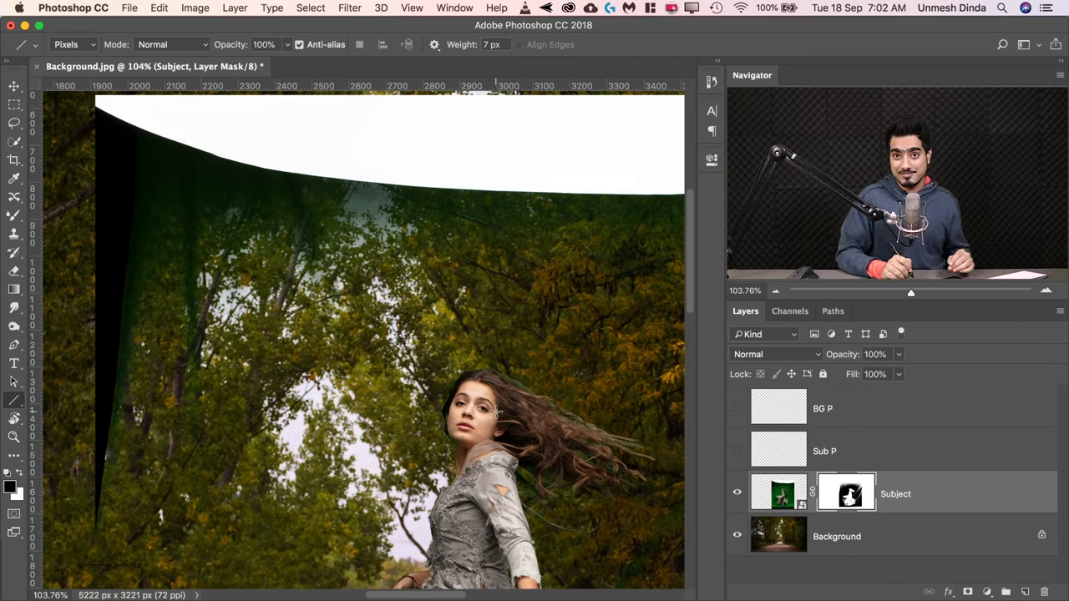
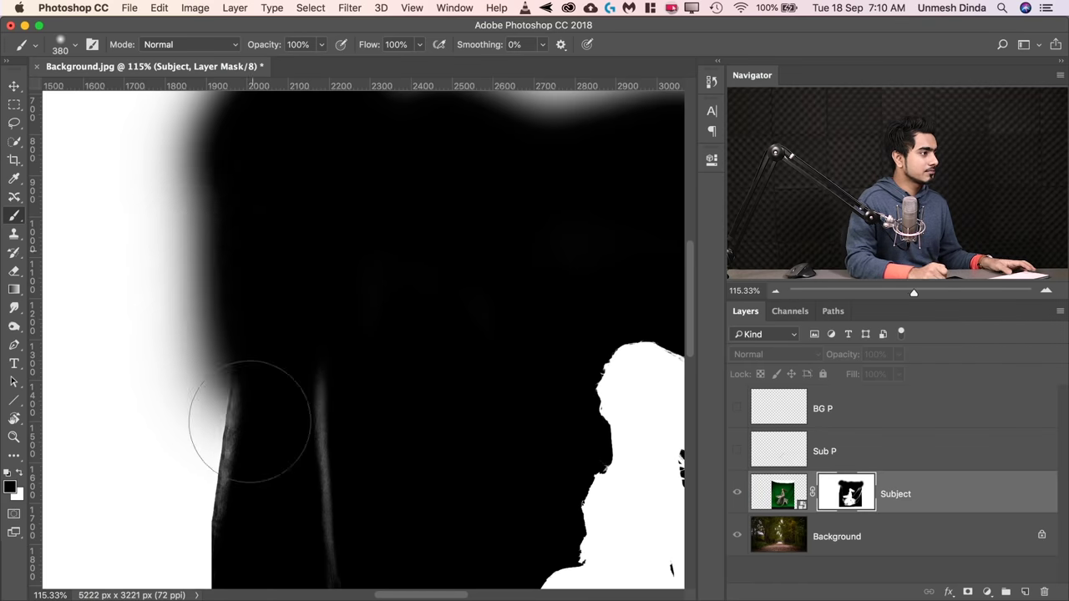
- Paint black with the 380 px brush along the left edge of the backdrop on the Subject layer mask
{"action": "mouse_move", "coordinate": [284, 322]}
{"action": "left_mouse_down"}
{"action": "mouse_move", "coordinate": [286, 232]}
{"action": "mouse_move", "coordinate": [247, 430]}
{"action": "left_mouse_up"}
{"action": "left_click_drag", "start_coordinate": [250, 434], "coordinate": [262, 271]}
{"action": "left_click_drag", "start_coordinate": [377, 295], "coordinate": [427, 251]}
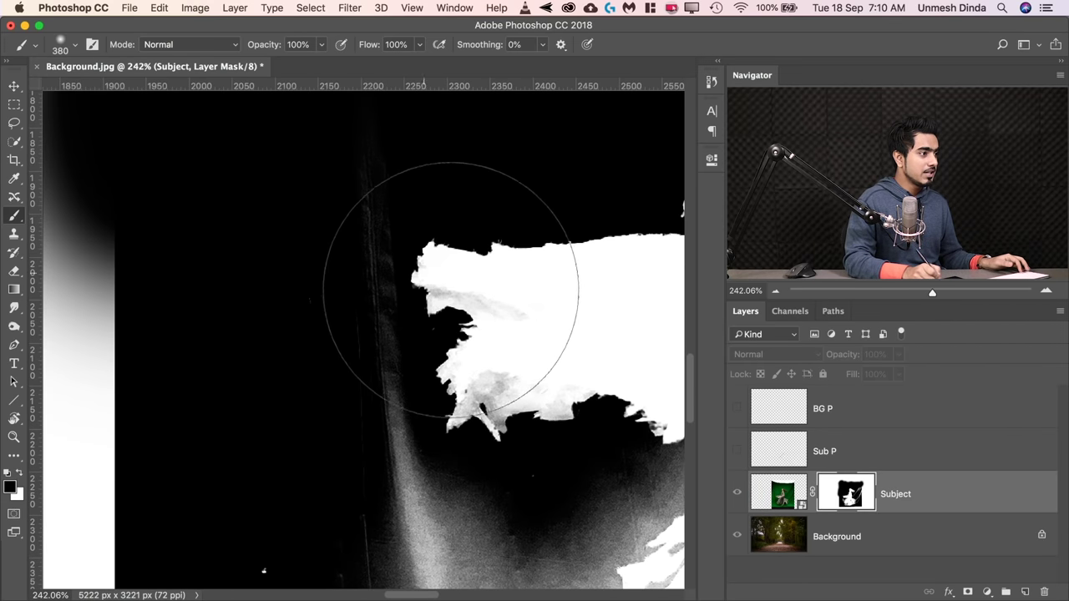
- Reduce the brush to 118 px and paint black over the grey fold beside the trailing sleeve on the Subject mask
{"action": "left_click_drag", "start_coordinate": [430, 310], "coordinate": [330, 315], "text": "ctrl+alt"}
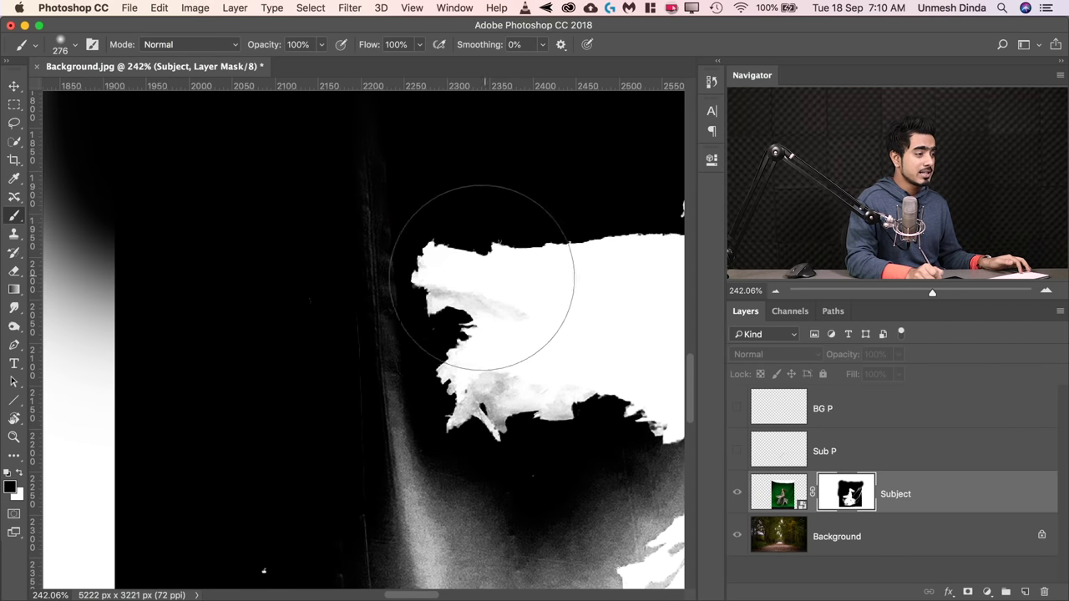
{"action": "mouse_move", "coordinate": [491, 269]}
{"action": "left_mouse_down"}
{"action": "mouse_move", "coordinate": [417, 270]}
{"action": "mouse_move", "coordinate": [375, 292]}
{"action": "left_mouse_up"}
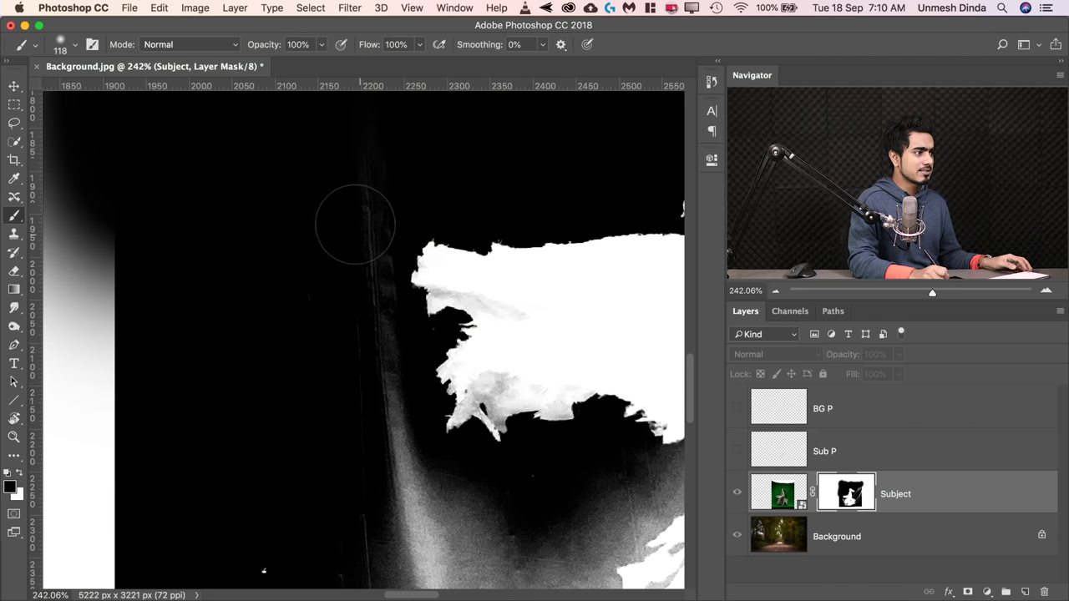
{"action": "left_click_drag", "start_coordinate": [339, 342], "coordinate": [234, 344]}
{"action": "left_click_drag", "start_coordinate": [391, 395], "coordinate": [438, 396]}
{"action": "left_click_drag", "start_coordinate": [468, 518], "coordinate": [256, 242]}
{"action": "left_click_drag", "start_coordinate": [242, 401], "coordinate": [204, 417]}
- Paint black over the remaining grey fold beside the sleeve and, with a 161 px brush, along the backdrop's right edge on the Subject mask
{"action": "left_click_drag", "start_coordinate": [644, 386], "coordinate": [276, 428]}
{"action": "left_click_drag", "start_coordinate": [213, 443], "coordinate": [675, 389]}
{"action": "left_click_drag", "start_coordinate": [376, 418], "coordinate": [284, 418]}
{"action": "left_click_drag", "start_coordinate": [576, 439], "coordinate": [67, 439]}
{"action": "mouse_move", "coordinate": [501, 318]}
{"action": "left_mouse_down"}
{"action": "mouse_move", "coordinate": [334, 385]}
{"action": "mouse_move", "coordinate": [418, 372]}
{"action": "left_mouse_up"}
{"action": "mouse_move", "coordinate": [383, 380]}
{"action": "left_mouse_down"}
{"action": "mouse_move", "coordinate": [318, 380]}
{"action": "mouse_move", "coordinate": [522, 113]}
{"action": "left_mouse_up"}
{"action": "left_click_drag", "start_coordinate": [522, 113], "coordinate": [452, 380]}
{"action": "left_click_drag", "start_coordinate": [489, 109], "coordinate": [463, 521]}
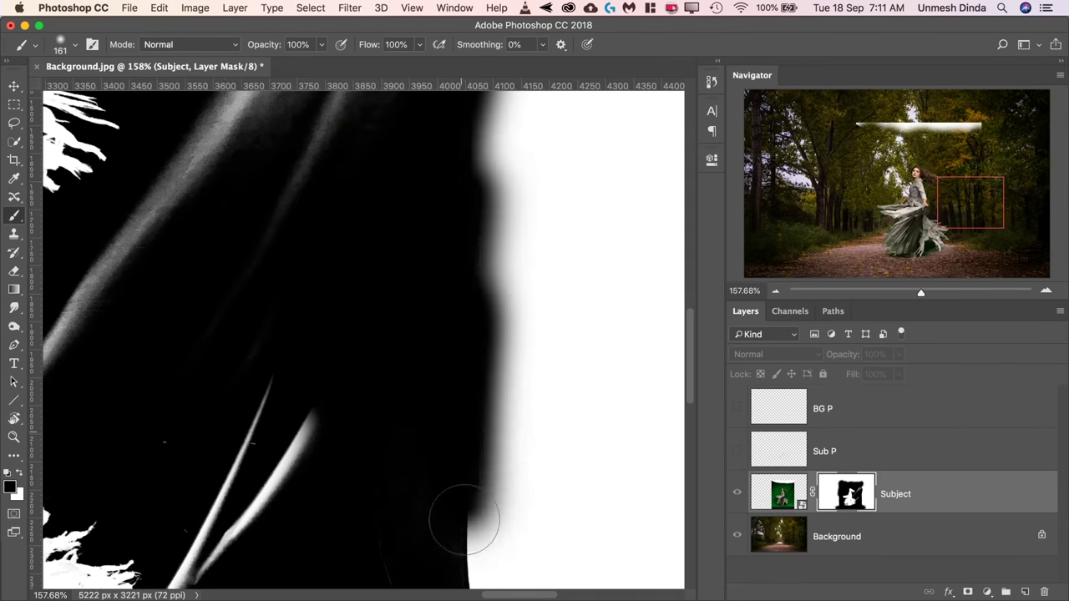
- Paint black over the diagonal grey streaks between the hair and skirt, reducing the brush to 75 px beside the skirt's left edge
{"action": "left_click_drag", "start_coordinate": [393, 443], "coordinate": [552, 259]}
{"action": "left_click_drag", "start_coordinate": [501, 234], "coordinate": [476, 234]}
{"action": "mouse_move", "coordinate": [472, 225]}
{"action": "left_mouse_down"}
{"action": "mouse_move", "coordinate": [398, 281]}
{"action": "mouse_move", "coordinate": [339, 393]}
{"action": "left_mouse_up"}
{"action": "mouse_move", "coordinate": [255, 228]}
{"action": "left_mouse_down"}
{"action": "mouse_move", "coordinate": [396, 249]}
{"action": "mouse_move", "coordinate": [385, 438]}
{"action": "left_mouse_up"}
{"action": "mouse_move", "coordinate": [302, 430]}
{"action": "left_mouse_down"}
{"action": "mouse_move", "coordinate": [496, 196]}
{"action": "mouse_move", "coordinate": [322, 453]}
{"action": "left_mouse_up"}
{"action": "mouse_move", "coordinate": [323, 453]}
{"action": "left_mouse_down"}
{"action": "mouse_move", "coordinate": [347, 453]}
{"action": "mouse_move", "coordinate": [610, 229]}
{"action": "left_mouse_up"}
{"action": "left_click_drag", "start_coordinate": [635, 234], "coordinate": [543, 234]}
{"action": "left_click_drag", "start_coordinate": [468, 372], "coordinate": [559, 372]}
{"action": "left_click_drag", "start_coordinate": [424, 321], "coordinate": [380, 351]}
{"action": "scroll", "coordinate": [380, 351], "scroll_direction": "down", "scroll_amount": 3}
{"action": "scroll", "coordinate": [293, 310], "scroll_direction": "up", "scroll_amount": 4}
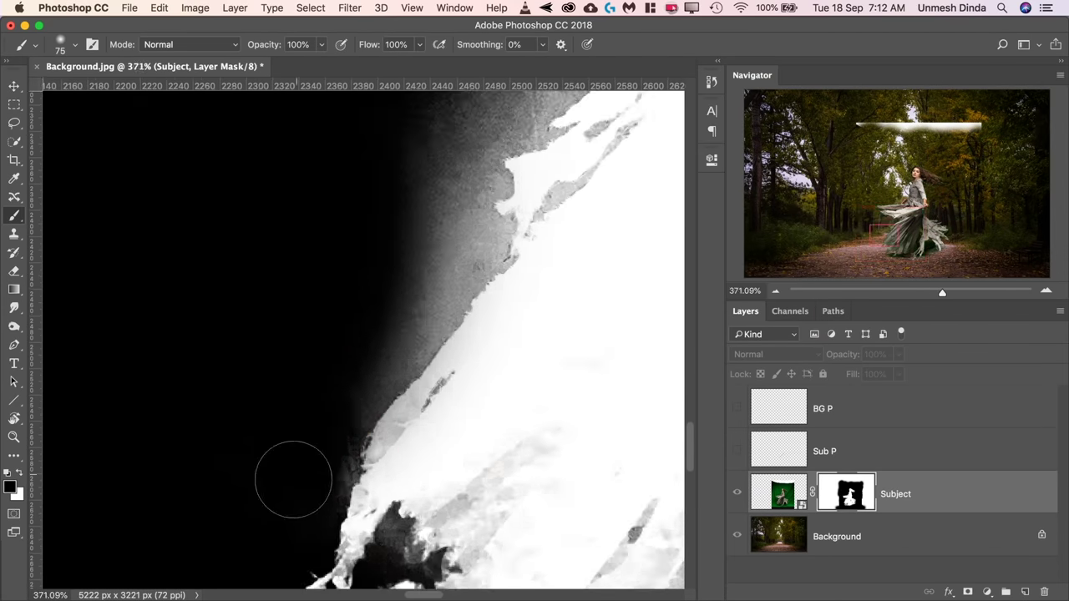
{"action": "scroll", "coordinate": [291, 477], "scroll_direction": "down", "scroll_amount": 10}
{"action": "key", "text": "bracketright"}
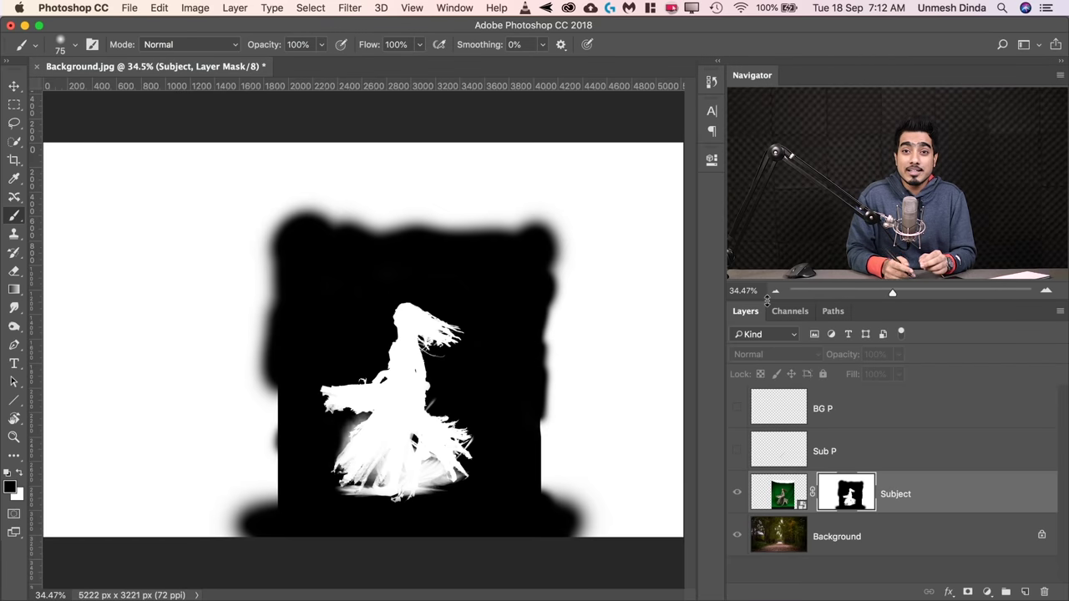
{"action": "mouse_move", "coordinate": [364, 399]}
{"action": "left_mouse_down"}
{"action": "mouse_move", "coordinate": [476, 386]}
{"action": "mouse_move", "coordinate": [376, 179]}
{"action": "left_mouse_up"}
{"action": "key", "text": "super+r"}
{"action": "left_click", "coordinate": [390, 294]}
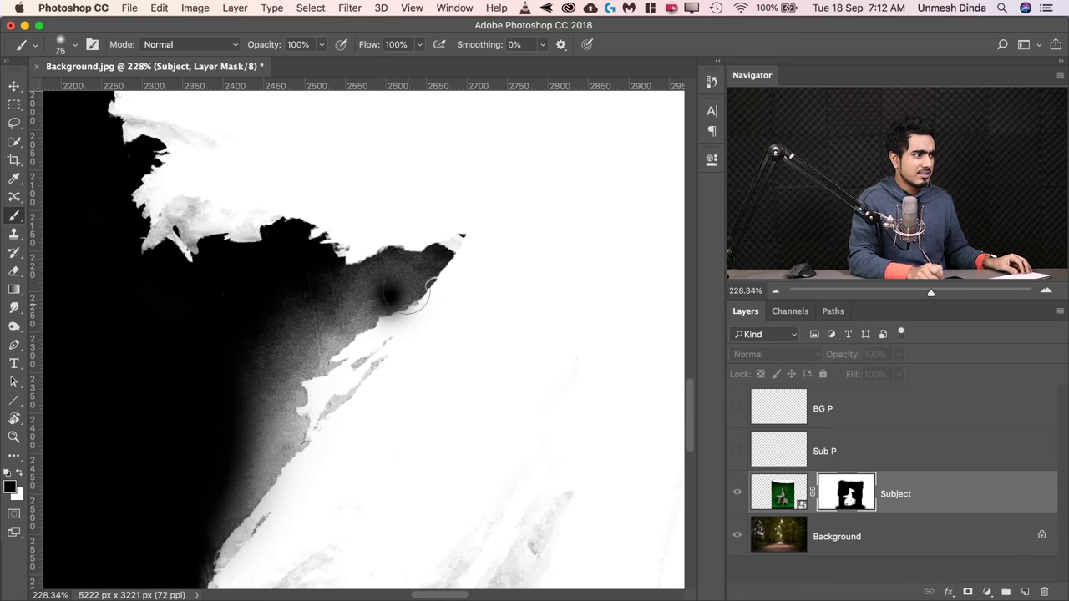
{"action": "key", "text": "super+z"}
- Paint black over the grey streak beside the lower back above the skirt, reducing the brush to 67 px
{"action": "left_click_drag", "start_coordinate": [454, 425], "coordinate": [370, 191]}
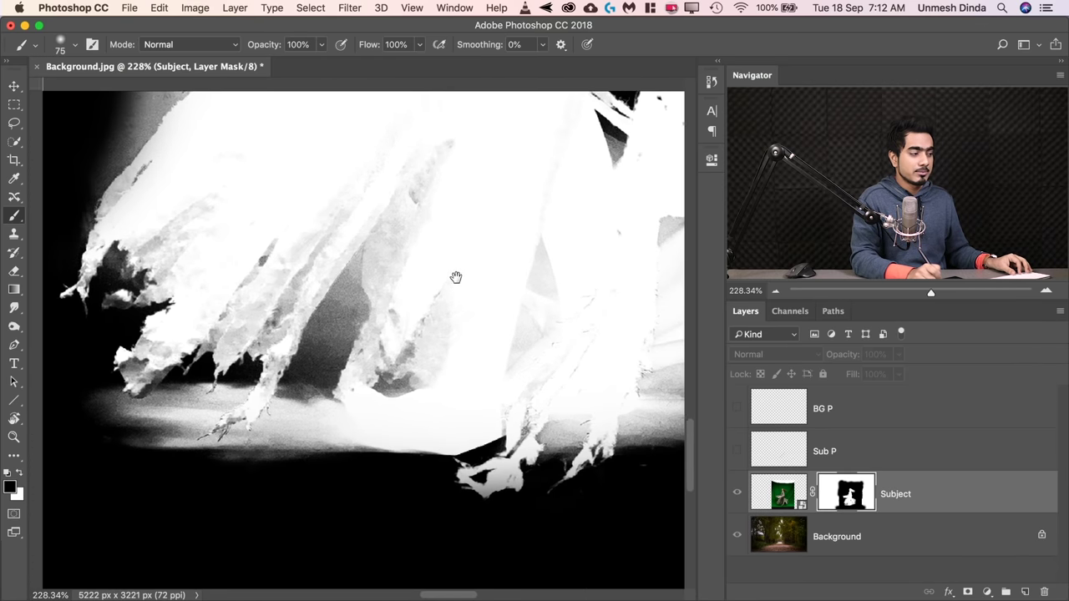
{"action": "left_click_drag", "start_coordinate": [496, 260], "coordinate": [468, 317]}
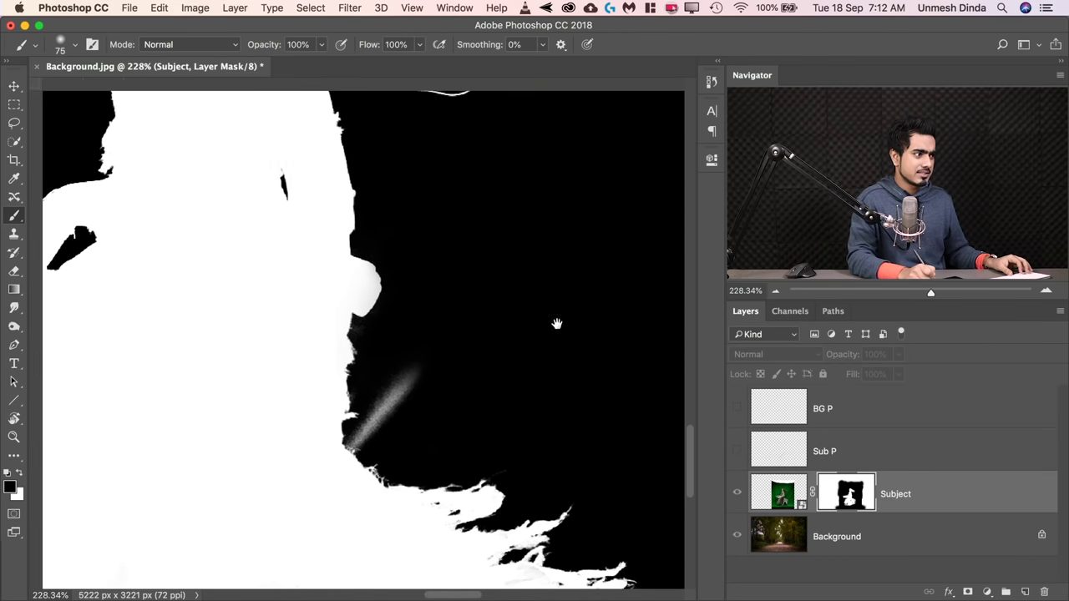
{"action": "left_click_drag", "start_coordinate": [365, 367], "coordinate": [422, 308]}
{"action": "left_click_drag", "start_coordinate": [444, 350], "coordinate": [436, 370], "text": "ctrl+alt"}
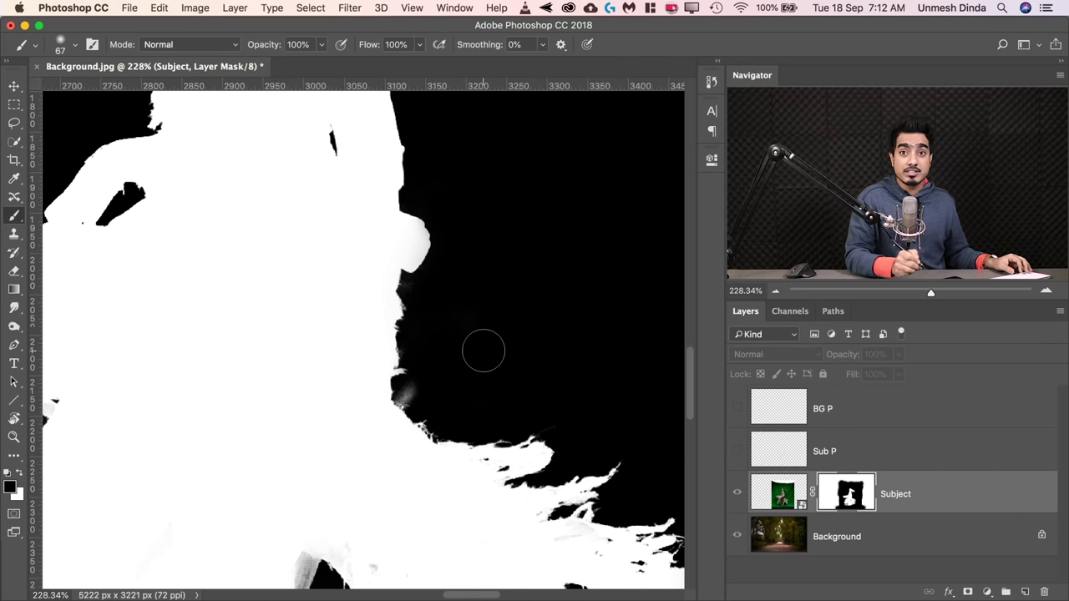
{"action": "left_click_drag", "start_coordinate": [285, 261], "coordinate": [298, 289]}
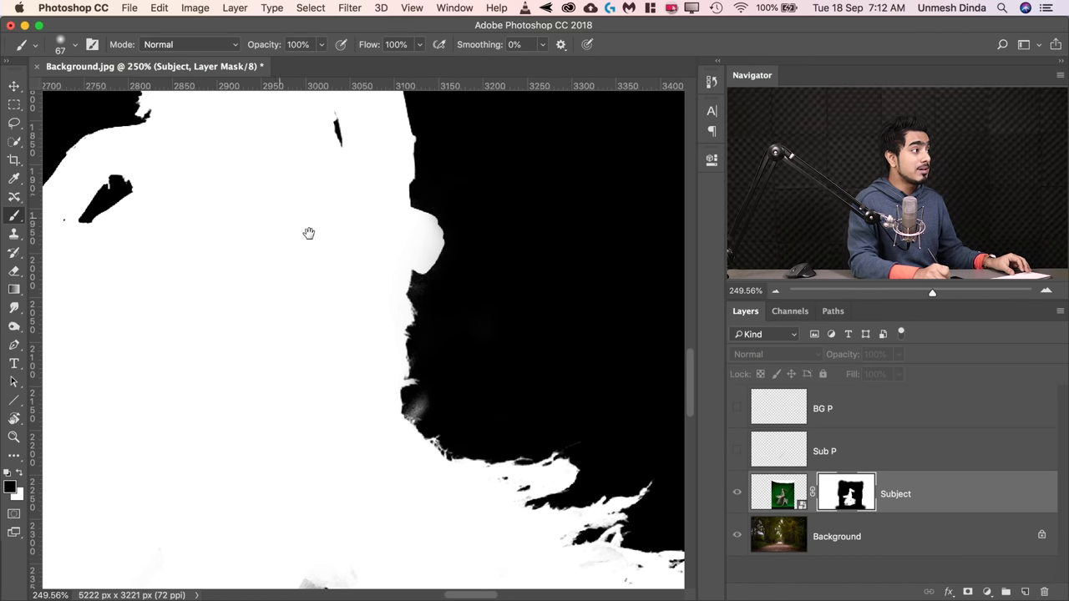
- Set the brush mode to Overlay, enlarge the brush to 104 px and try it on the small strand above the sleeve
{"action": "left_click_drag", "start_coordinate": [280, 217], "coordinate": [446, 276]}
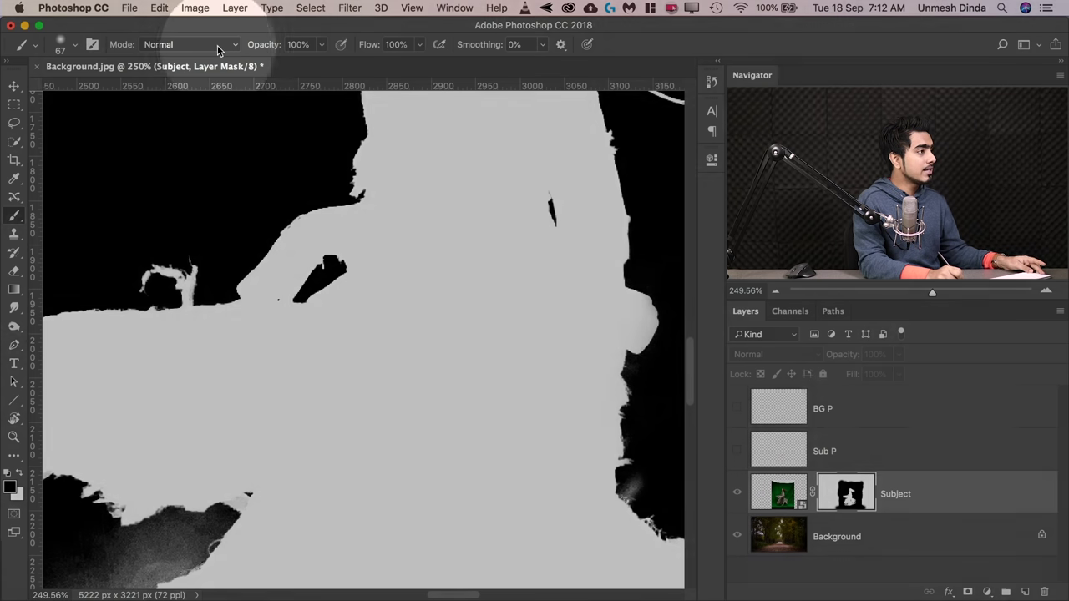
{"action": "left_click", "coordinate": [217, 45]}
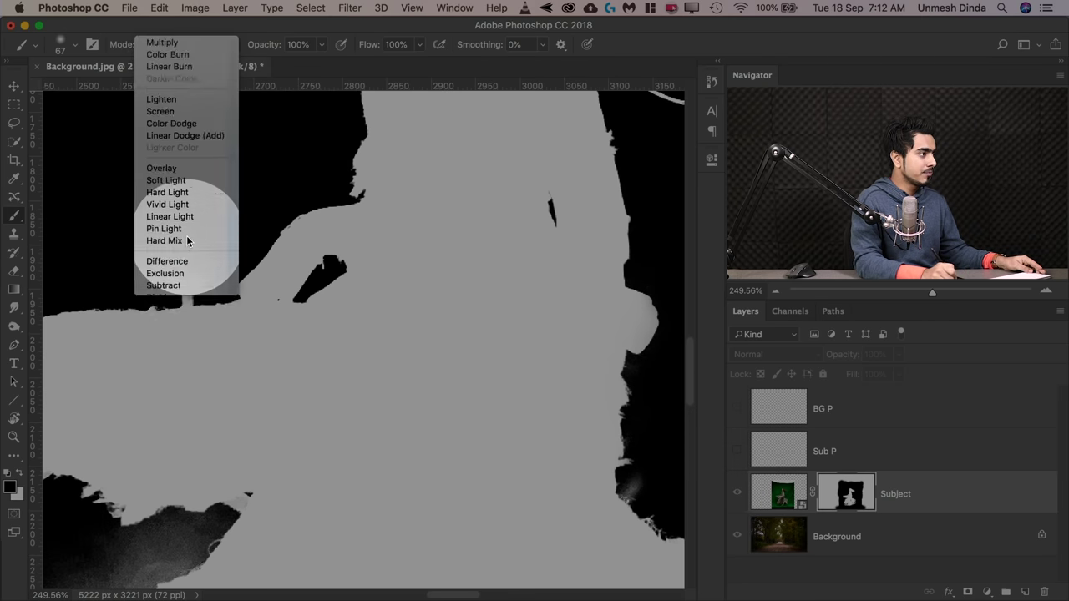
{"action": "left_click", "coordinate": [183, 241]}
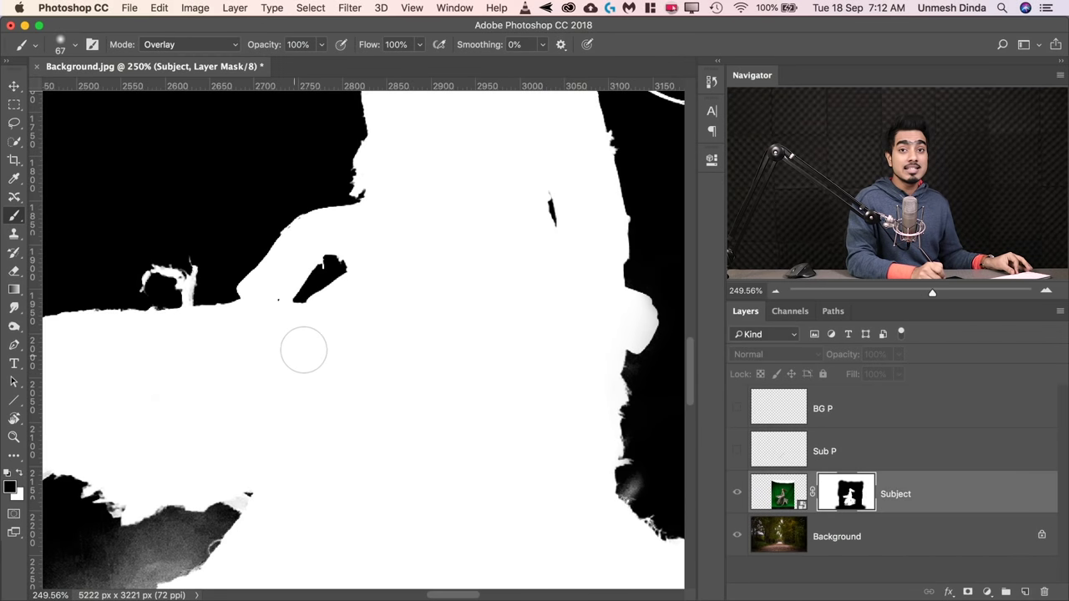
{"action": "mouse_move", "coordinate": [294, 271]}
{"action": "left_mouse_down"}
{"action": "mouse_move", "coordinate": [332, 258]}
{"action": "mouse_move", "coordinate": [284, 259]}
{"action": "mouse_move", "coordinate": [374, 341]}
{"action": "mouse_move", "coordinate": [486, 299]}
{"action": "left_mouse_up"}
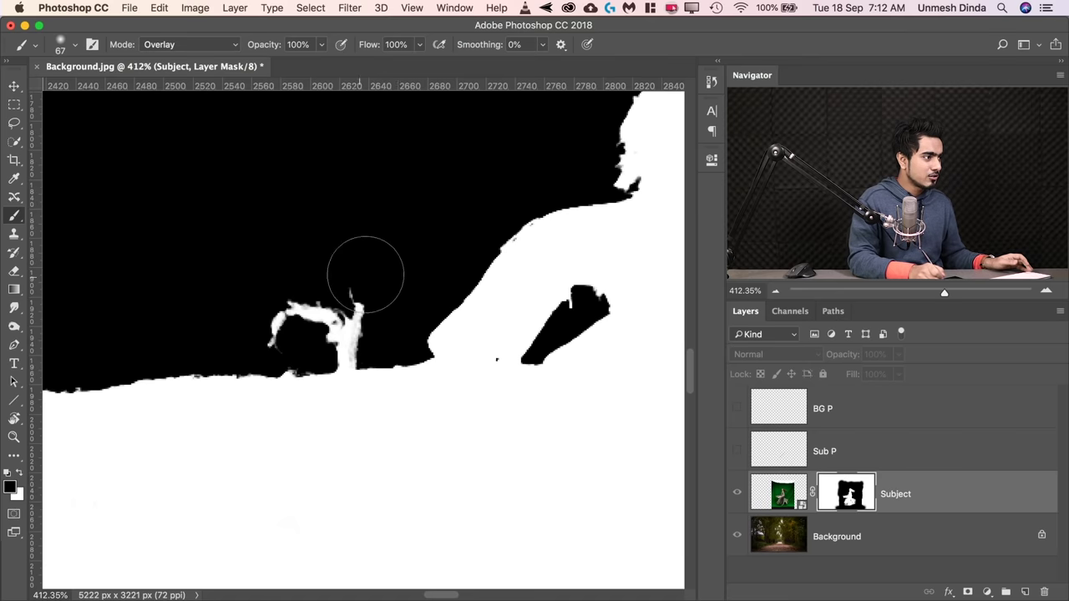
{"action": "left_click_drag", "start_coordinate": [368, 286], "coordinate": [398, 286]}
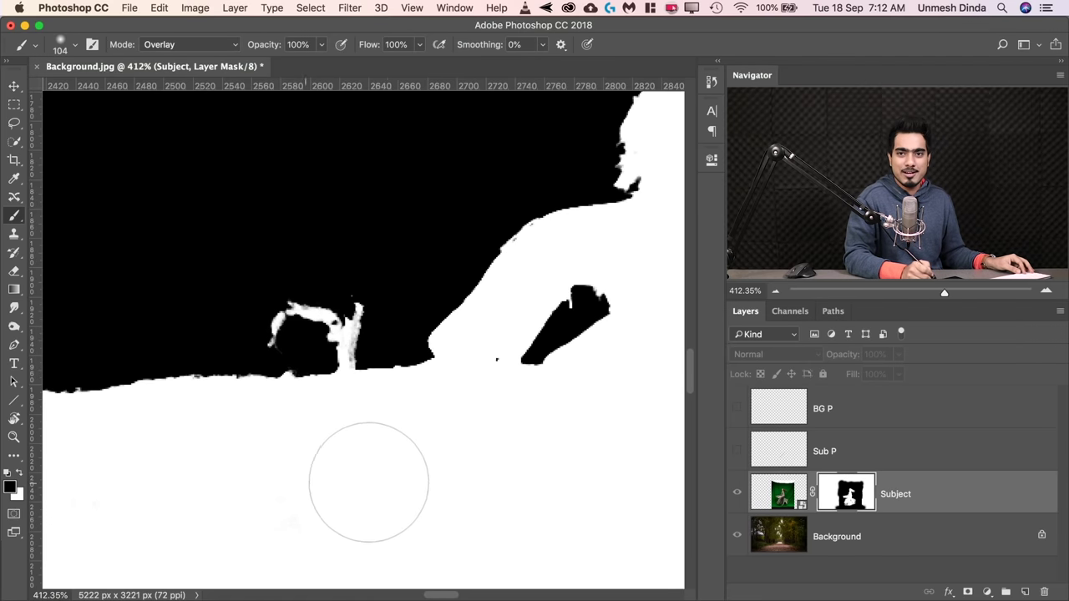
{"action": "key", "text": "super+alt+z"}
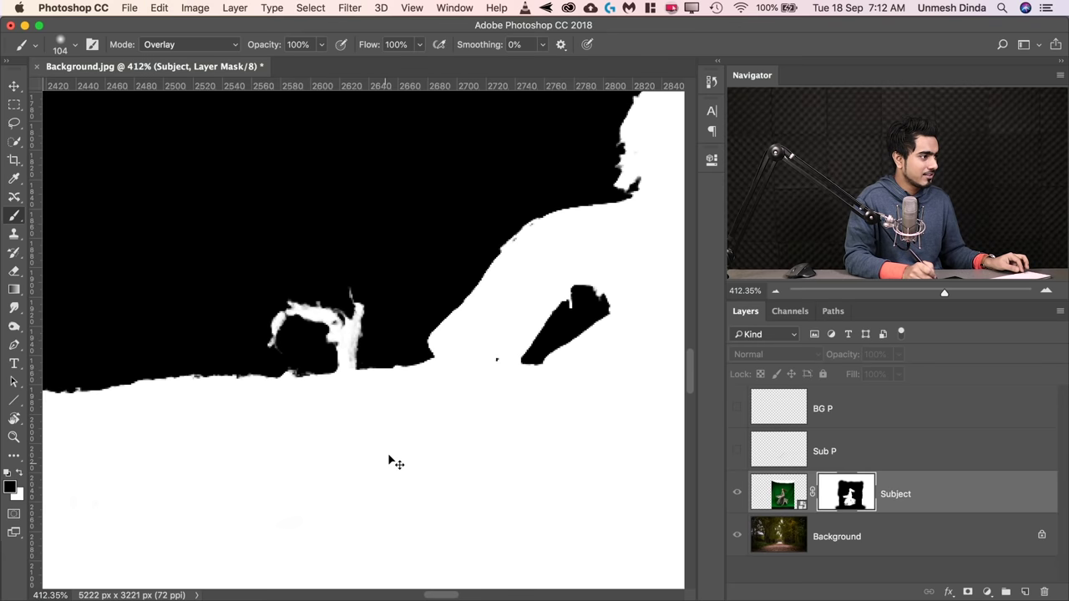
- Lower the brush flow to 20% and paint black in Overlay mode over the grey notch between the trailing sleeve and the skirt
{"action": "left_click_drag", "start_coordinate": [288, 387], "coordinate": [458, 150]}
{"action": "left_click_drag", "start_coordinate": [274, 367], "coordinate": [472, 130]}
{"action": "left_click_drag", "start_coordinate": [274, 294], "coordinate": [112, 344]}
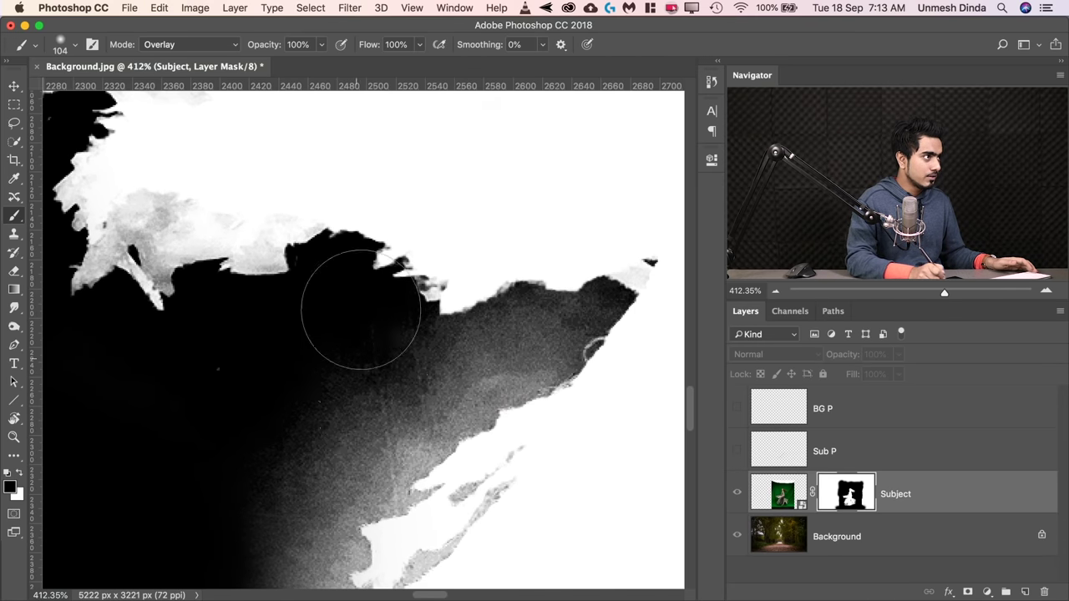
{"action": "type", "text": "20"}
{"action": "mouse_move", "coordinate": [427, 429]}
{"action": "left_mouse_down"}
{"action": "mouse_move", "coordinate": [421, 418]}
{"action": "mouse_move", "coordinate": [433, 421]}
{"action": "mouse_move", "coordinate": [413, 434]}
{"action": "mouse_move", "coordinate": [342, 421]}
{"action": "mouse_move", "coordinate": [358, 433]}
{"action": "left_mouse_up"}
{"action": "mouse_move", "coordinate": [379, 375]}
{"action": "left_mouse_down"}
{"action": "mouse_move", "coordinate": [438, 380]}
{"action": "mouse_move", "coordinate": [444, 397]}
{"action": "mouse_move", "coordinate": [381, 431]}
{"action": "mouse_move", "coordinate": [459, 389]}
{"action": "mouse_move", "coordinate": [394, 344]}
{"action": "mouse_move", "coordinate": [430, 333]}
{"action": "left_mouse_up"}
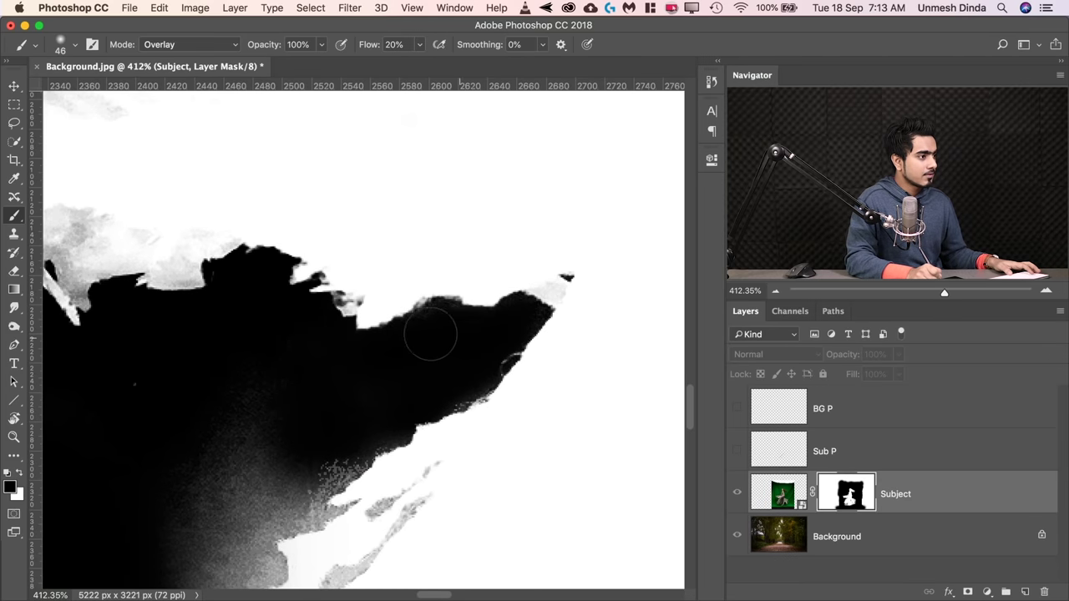
{"action": "mouse_move", "coordinate": [364, 380]}
{"action": "left_mouse_down"}
{"action": "mouse_move", "coordinate": [481, 298]}
{"action": "mouse_move", "coordinate": [458, 327]}
{"action": "mouse_move", "coordinate": [480, 349]}
{"action": "mouse_move", "coordinate": [469, 341]}
{"action": "left_mouse_up"}
{"action": "left_click_drag", "start_coordinate": [503, 306], "coordinate": [439, 306]}
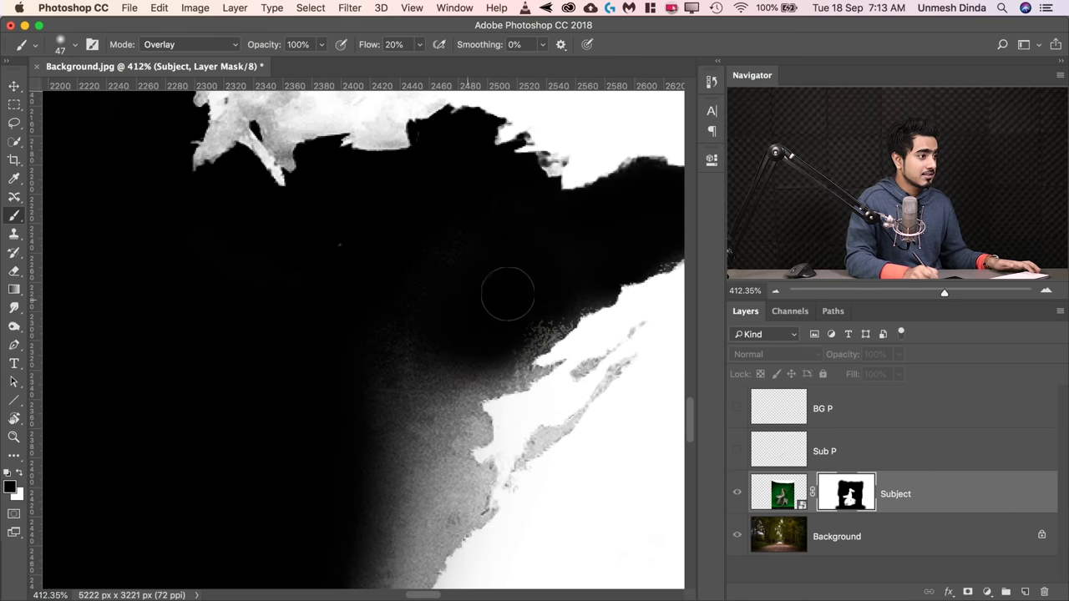
- Paint black in Overlay mode at 20% flow over the grey area along the skirt's left edge
{"action": "mouse_move", "coordinate": [503, 327]}
{"action": "left_mouse_down"}
{"action": "mouse_move", "coordinate": [527, 337]}
{"action": "mouse_move", "coordinate": [501, 359]}
{"action": "left_mouse_up"}
{"action": "mouse_move", "coordinate": [467, 367]}
{"action": "left_mouse_down"}
{"action": "mouse_move", "coordinate": [455, 278]}
{"action": "mouse_move", "coordinate": [460, 291]}
{"action": "left_mouse_up"}
{"action": "mouse_move", "coordinate": [418, 310]}
{"action": "left_mouse_down"}
{"action": "mouse_move", "coordinate": [433, 343]}
{"action": "mouse_move", "coordinate": [417, 368]}
{"action": "left_mouse_up"}
{"action": "left_click_drag", "start_coordinate": [451, 359], "coordinate": [410, 359]}
{"action": "left_click_drag", "start_coordinate": [456, 351], "coordinate": [298, 317]}
{"action": "mouse_move", "coordinate": [222, 314]}
{"action": "left_mouse_down"}
{"action": "mouse_move", "coordinate": [343, 304]}
{"action": "mouse_move", "coordinate": [493, 329]}
{"action": "left_mouse_up"}
{"action": "left_click_drag", "start_coordinate": [457, 295], "coordinate": [411, 301]}
{"action": "left_click_drag", "start_coordinate": [422, 297], "coordinate": [365, 341]}
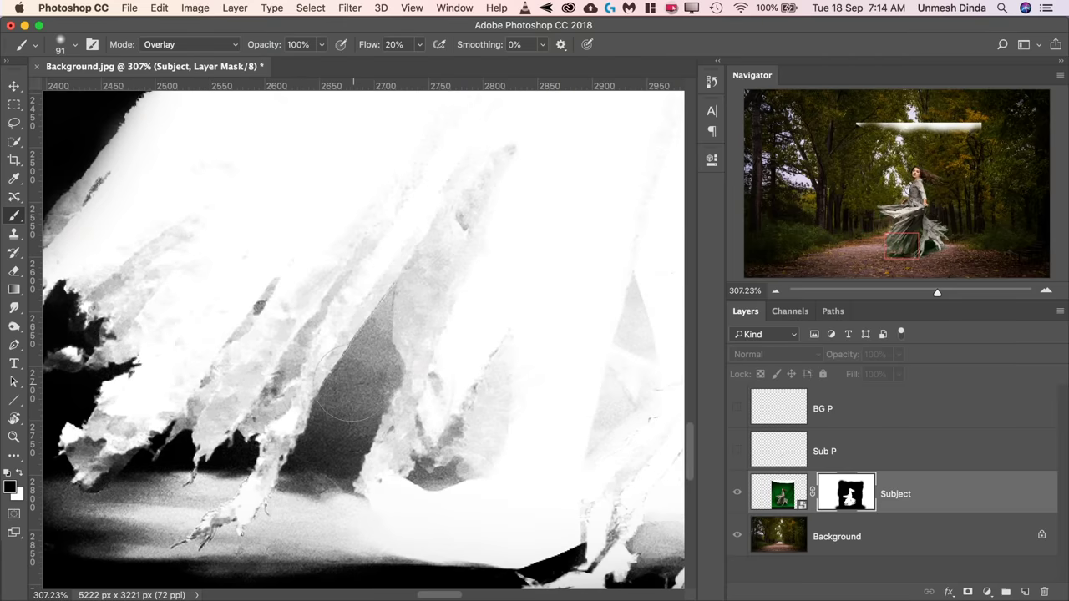
- Paint black in Overlay mode over the grey gaps between the skirt's lower strips and around its right tips, with brushes of 30 to 91 px
{"action": "left_click_drag", "start_coordinate": [351, 343], "coordinate": [370, 370]}
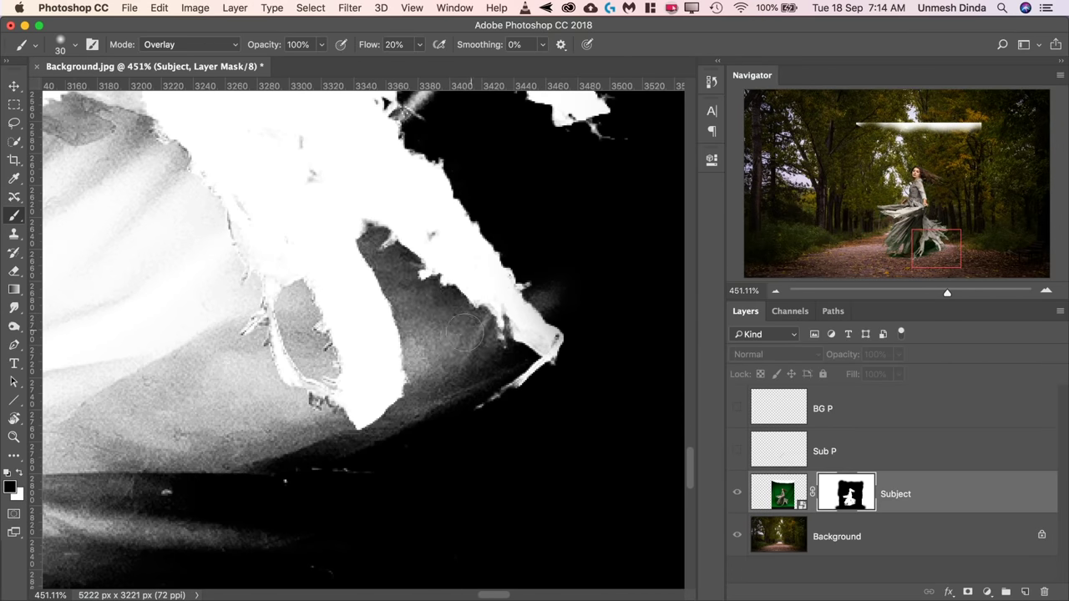
{"action": "left_click_drag", "start_coordinate": [465, 332], "coordinate": [454, 382]}
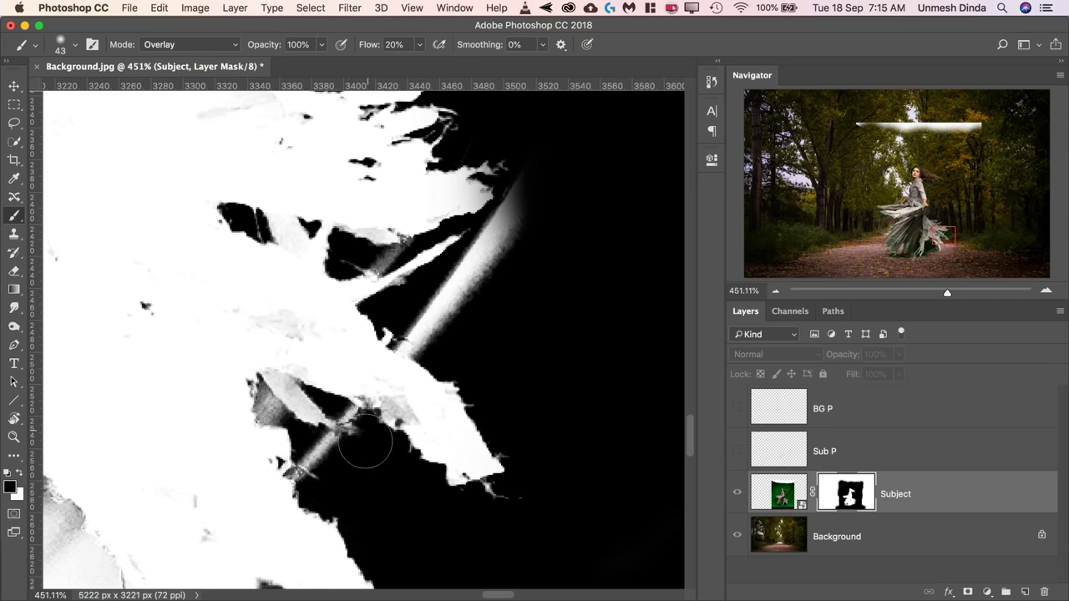
{"action": "left_click_drag", "start_coordinate": [358, 442], "coordinate": [254, 409]}
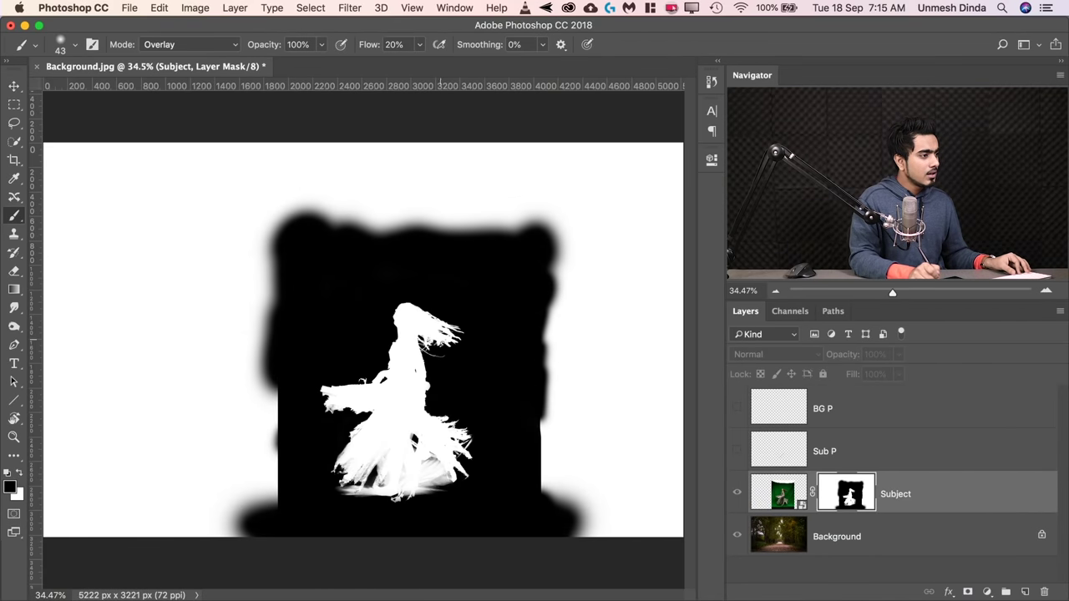
- Check the whole Subject mask and return from the mask view to the composite image
{"action": "left_click_drag", "start_coordinate": [429, 352], "coordinate": [463, 352]}
{"action": "left_click_drag", "start_coordinate": [399, 404], "coordinate": [426, 337]}
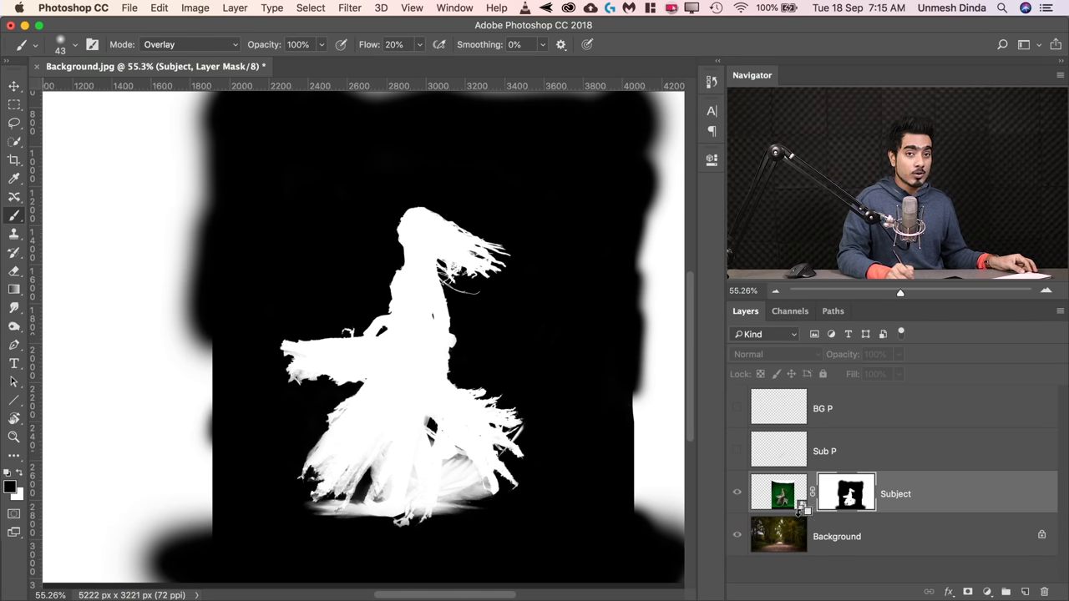
{"action": "left_click", "coordinate": [851, 497], "text": "alt"}
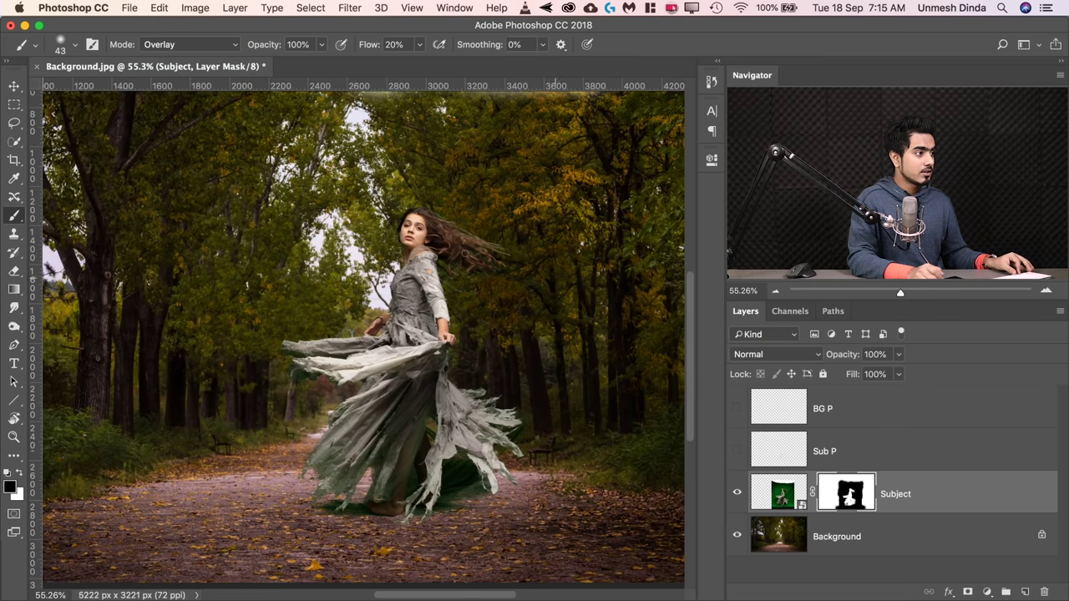
- Set the brush to Normal mode, 327 px and 100% flow, and paint away the white strip above the woman on the Subject mask
{"action": "scroll", "coordinate": [416, 182], "scroll_direction": "down", "scroll_amount": 5}
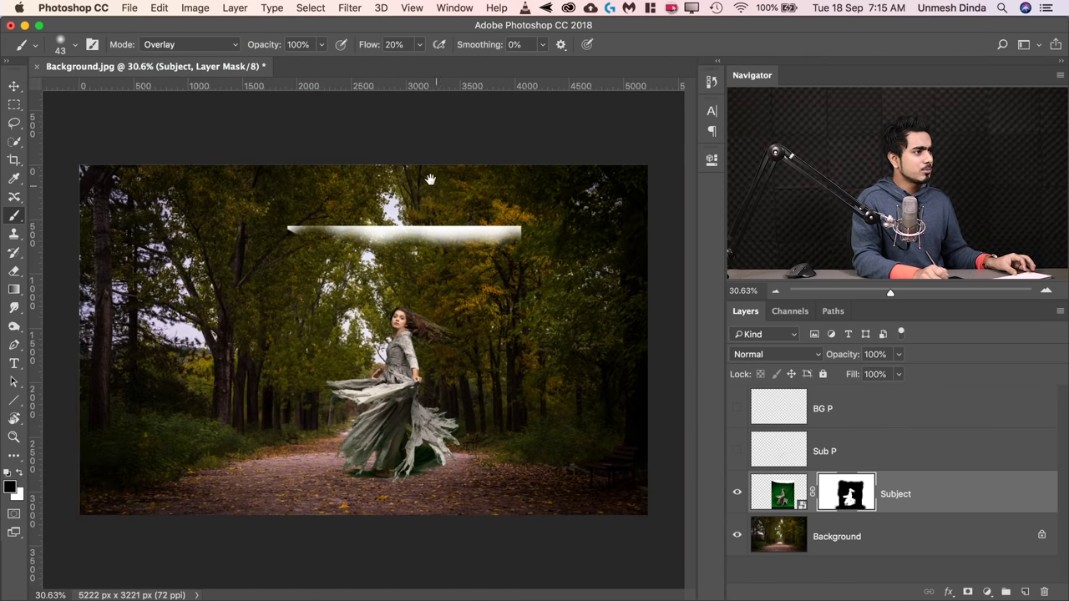
{"action": "scroll", "coordinate": [360, 238], "scroll_direction": "up", "scroll_amount": 5}
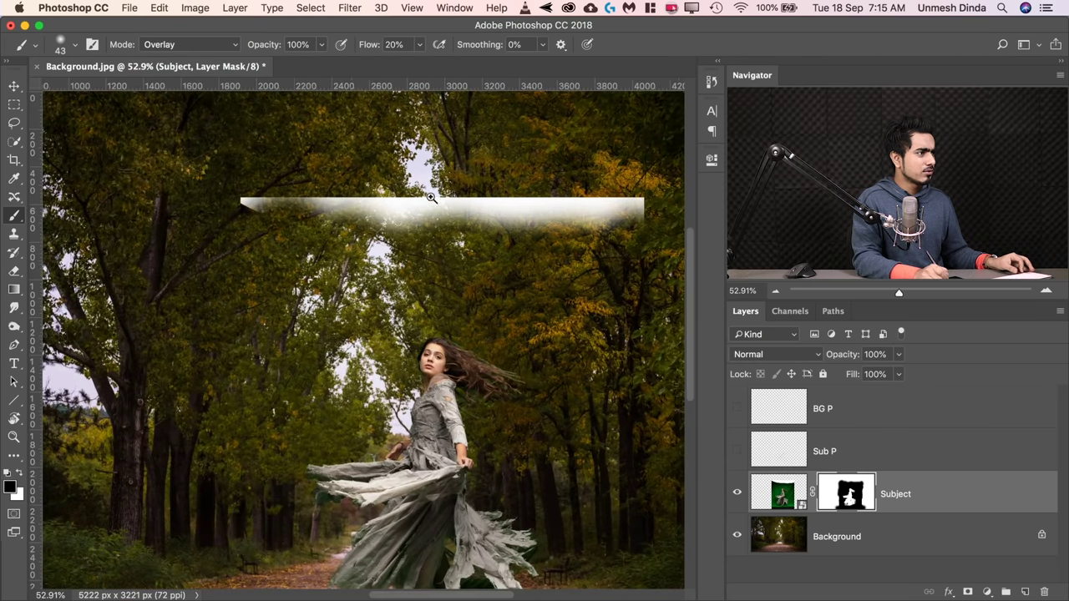
{"action": "left_click", "coordinate": [171, 44]}
{"action": "mouse_move", "coordinate": [185, 9]}
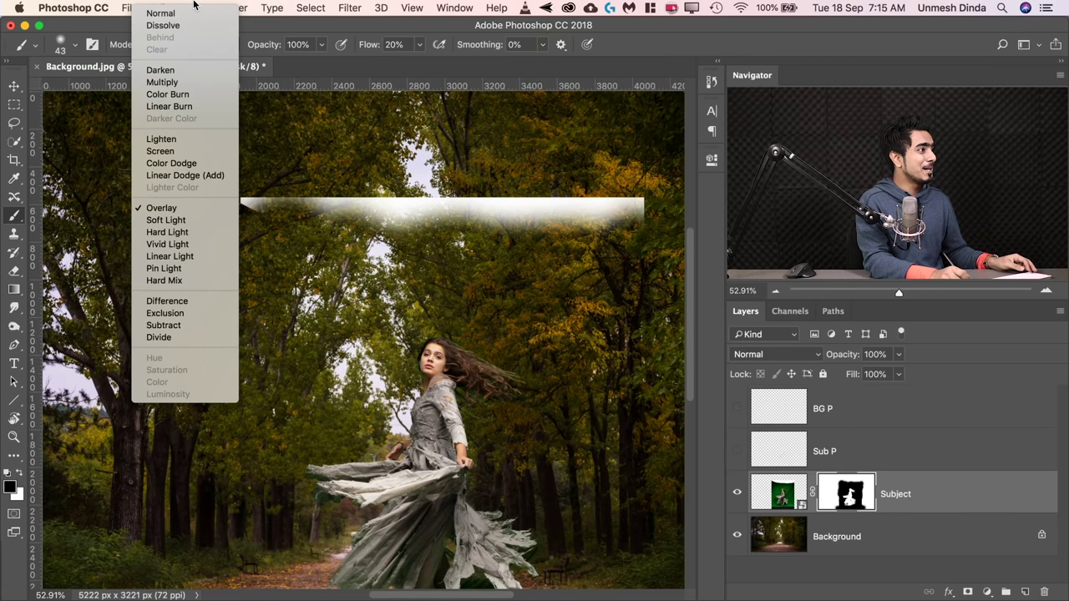
{"action": "left_click", "coordinate": [171, 13]}
{"action": "mouse_move", "coordinate": [292, 220]}
{"action": "left_mouse_down", "text": "ctrl+alt"}
{"action": "mouse_move", "coordinate": [329, 219]}
{"action": "mouse_move", "coordinate": [318, 220]}
{"action": "left_mouse_up", "text": "ctrl+alt"}
{"action": "mouse_move", "coordinate": [228, 208]}
{"action": "left_mouse_down"}
{"action": "mouse_move", "coordinate": [347, 209]}
{"action": "mouse_move", "coordinate": [215, 206]}
{"action": "mouse_move", "coordinate": [326, 201]}
{"action": "left_mouse_up"}
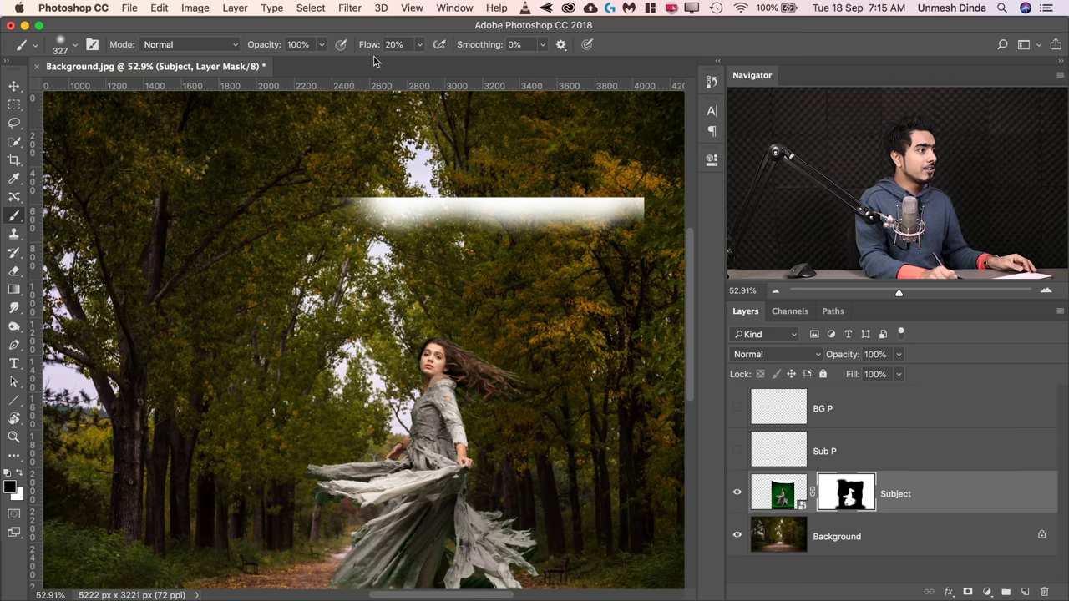
{"action": "mouse_move", "coordinate": [580, 194]}
{"action": "left_mouse_down"}
{"action": "mouse_move", "coordinate": [618, 209]}
{"action": "mouse_move", "coordinate": [603, 214]}
{"action": "left_mouse_up"}
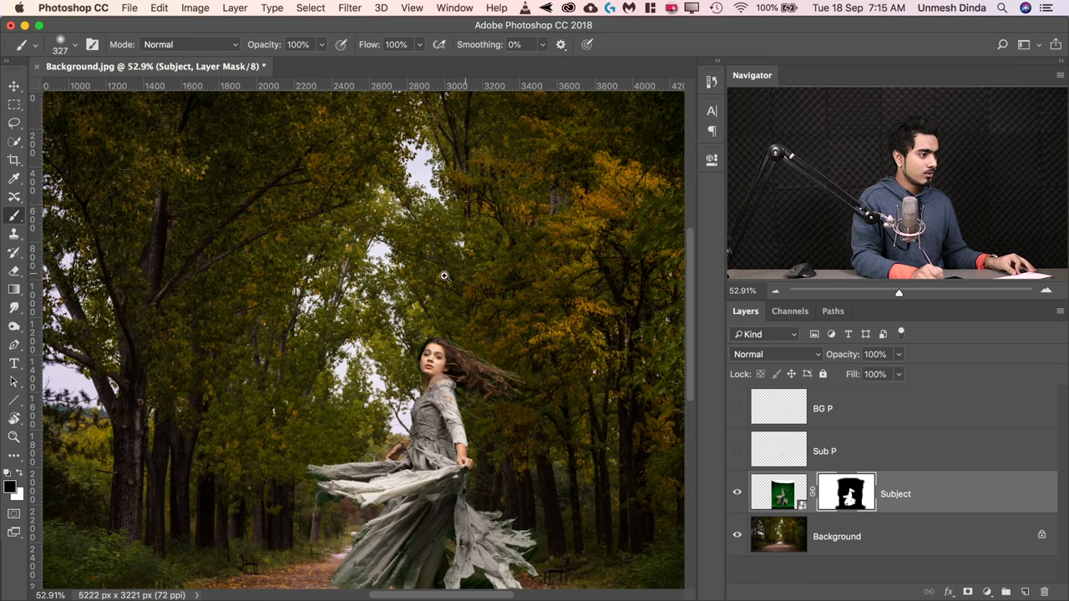
- Examine the overall composite and the edges of the woman's face and hair against the forest
{"action": "left_click_drag", "start_coordinate": [444, 276], "coordinate": [434, 302], "text": "super"}
{"action": "left_click_drag", "start_coordinate": [433, 398], "coordinate": [462, 394], "text": "super"}
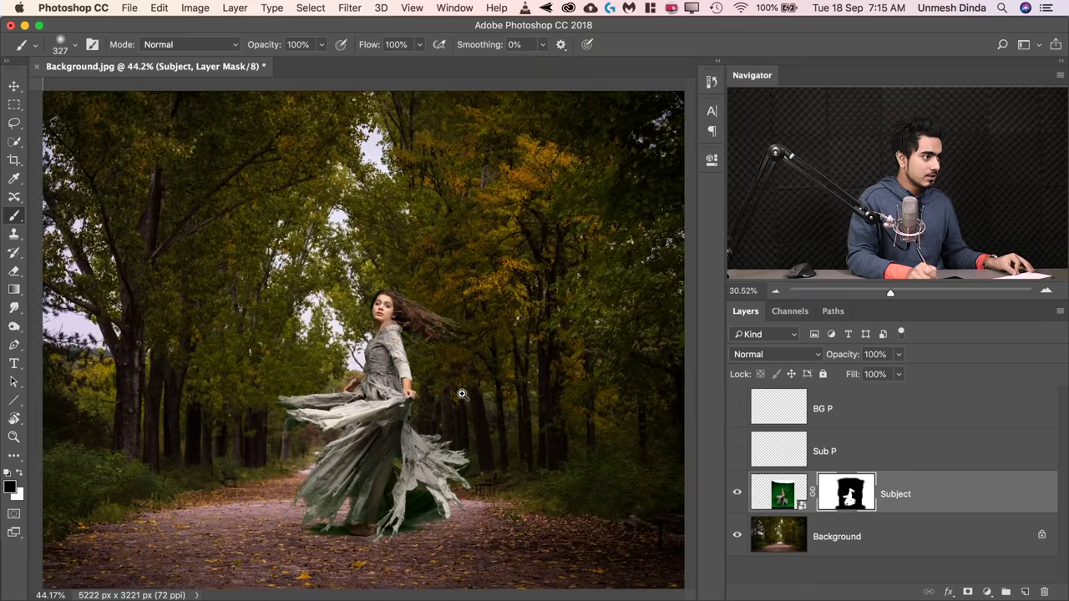
{"action": "key", "text": "ctrl+r"}
{"action": "scroll", "coordinate": [468, 385], "scroll_direction": "down", "scroll_amount": 2}
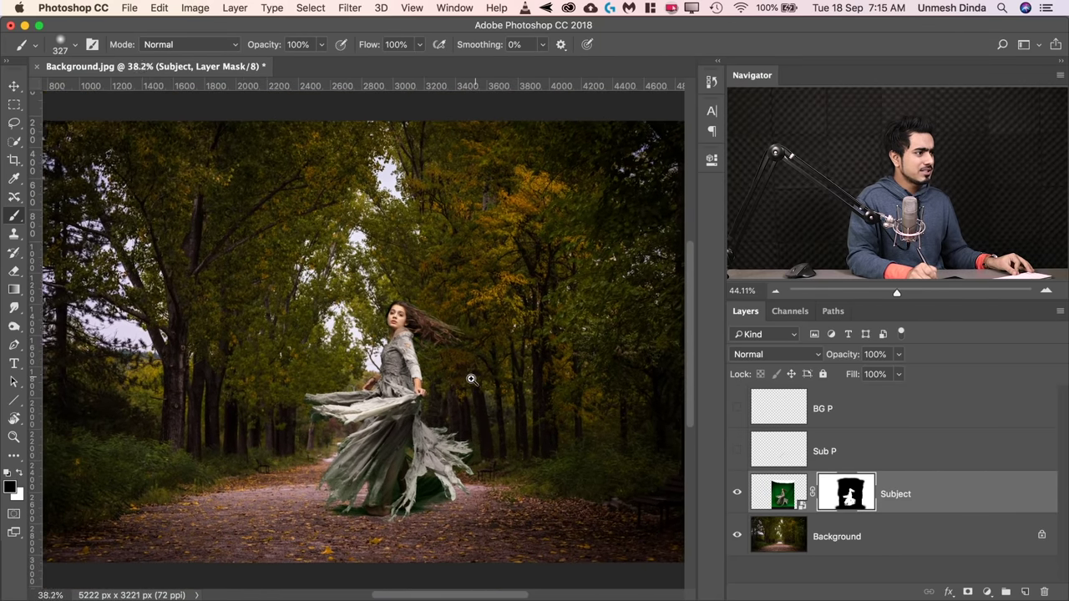
{"action": "scroll", "coordinate": [471, 380], "scroll_direction": "up", "scroll_amount": 8}
{"action": "left_click_drag", "start_coordinate": [258, 267], "coordinate": [514, 466]}
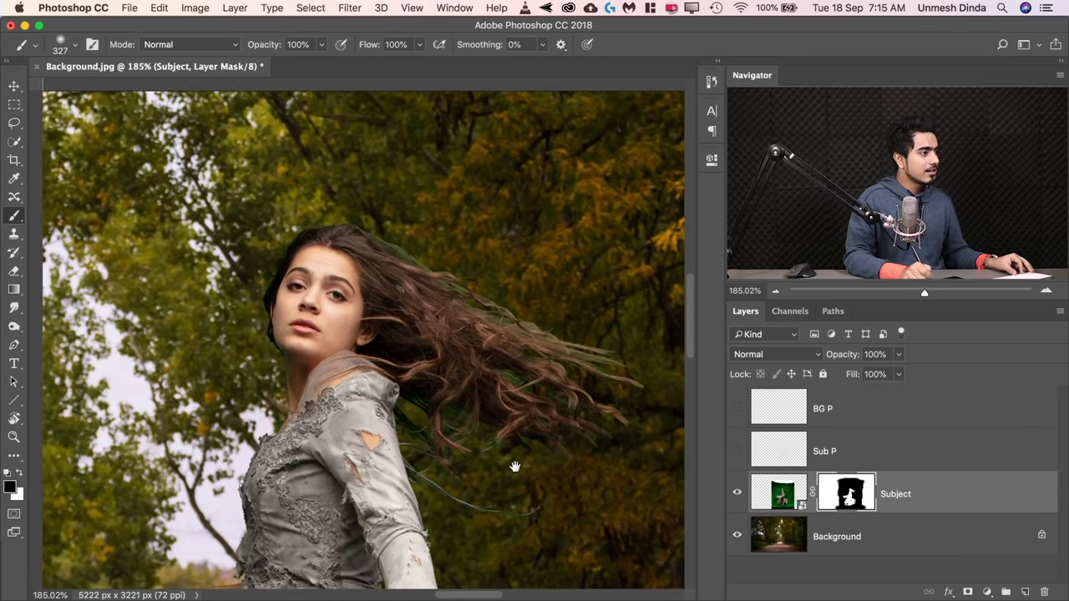
{"action": "scroll", "coordinate": [406, 292], "scroll_direction": "up", "scroll_amount": 4}
{"action": "left_click_drag", "start_coordinate": [309, 292], "coordinate": [433, 359]}
- Set the brush to Overlay mode at 49 px and check the Subject mask's edges around the woman's hair and face
{"action": "left_click", "coordinate": [205, 46]}
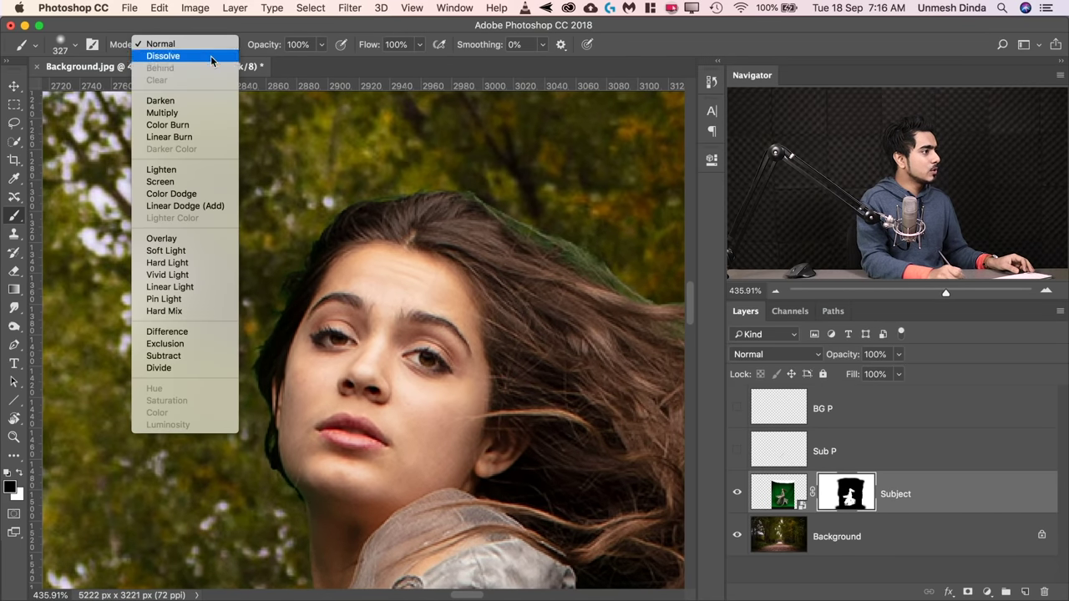
{"action": "left_click", "coordinate": [198, 243]}
{"action": "left_click_drag", "start_coordinate": [432, 332], "coordinate": [91, 333]}
{"action": "mouse_move", "coordinate": [318, 215]}
{"action": "left_mouse_down"}
{"action": "mouse_move", "coordinate": [276, 281]}
{"action": "mouse_move", "coordinate": [189, 303]}
{"action": "left_mouse_up"}
{"action": "scroll", "coordinate": [276, 281], "scroll_direction": "up", "scroll_amount": 3}
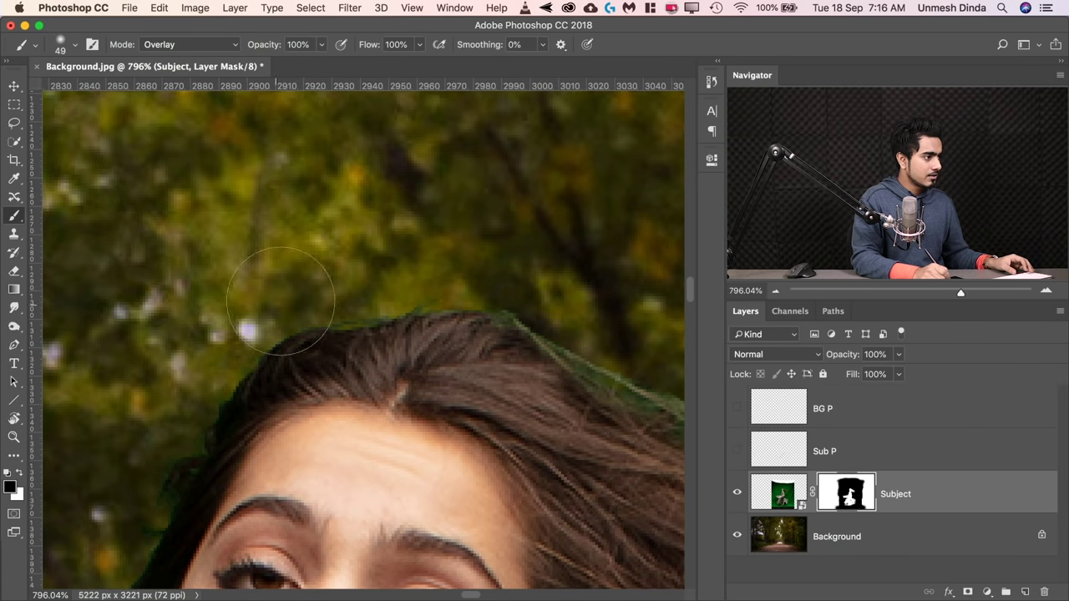
{"action": "left_click_drag", "start_coordinate": [285, 329], "coordinate": [346, 129]}
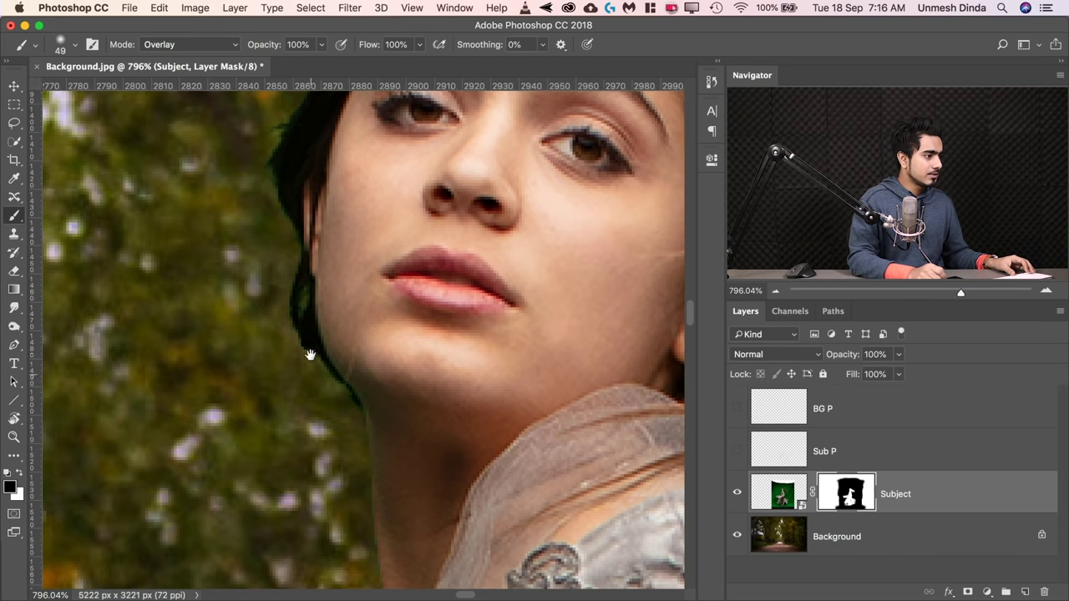
{"action": "left_click_drag", "start_coordinate": [306, 368], "coordinate": [295, 224]}
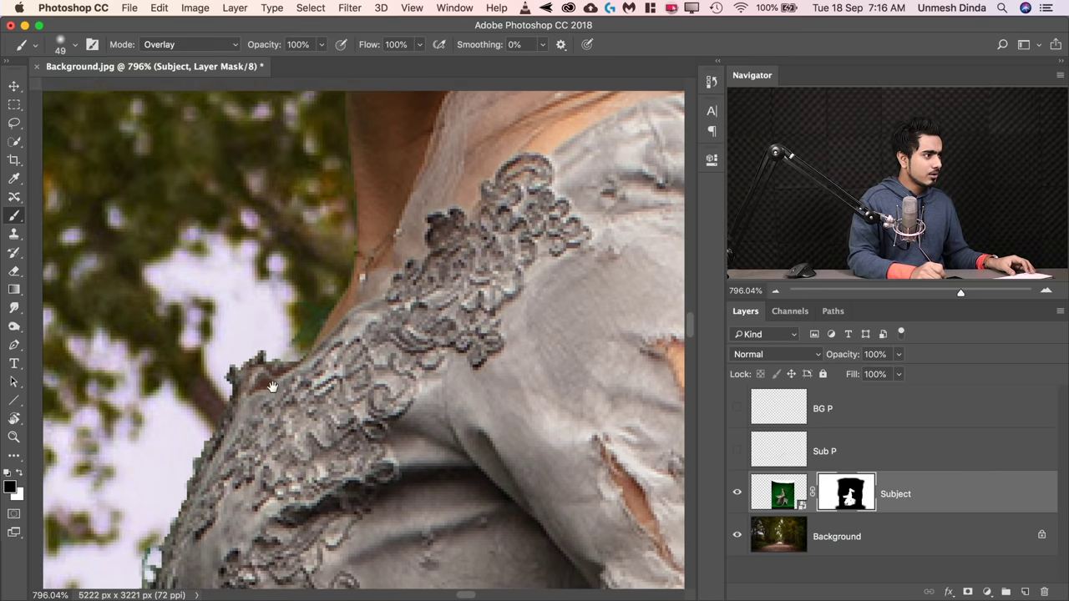
- Paint black over the green fringe around the bodice's edge and the resting wrist with a 25 px Overlay brush
{"action": "left_click_drag", "start_coordinate": [260, 407], "coordinate": [394, 124]}
{"action": "left_click_drag", "start_coordinate": [372, 518], "coordinate": [375, 108]}
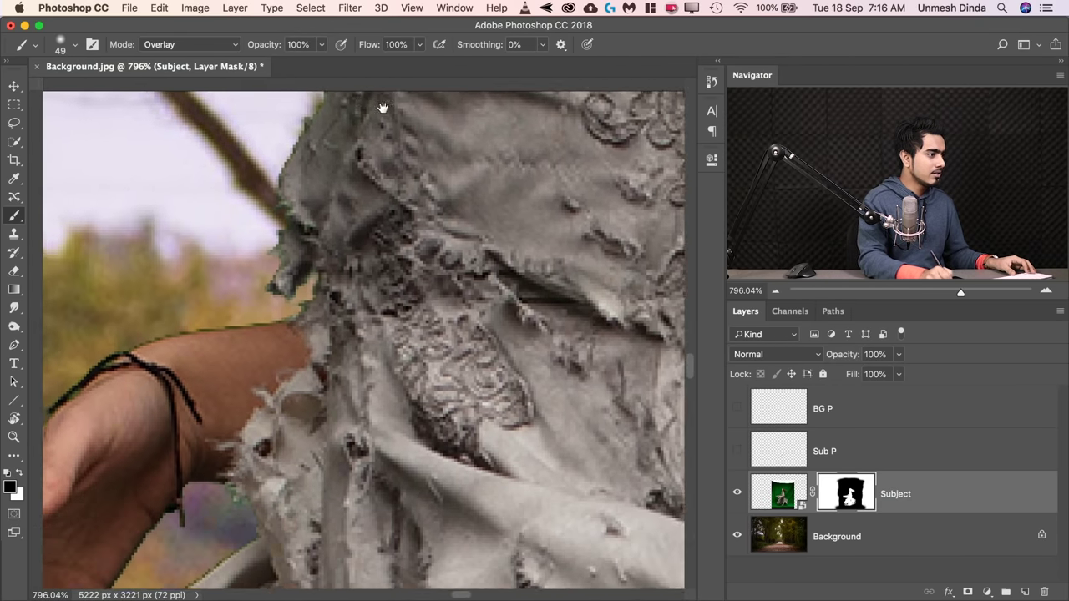
{"action": "left_click_drag", "start_coordinate": [375, 305], "coordinate": [374, 220]}
{"action": "mouse_move", "coordinate": [276, 367]}
{"action": "left_mouse_down"}
{"action": "mouse_move", "coordinate": [360, 327]}
{"action": "mouse_move", "coordinate": [331, 406]}
{"action": "left_mouse_up"}
{"action": "left_click_drag", "start_coordinate": [441, 259], "coordinate": [393, 261]}
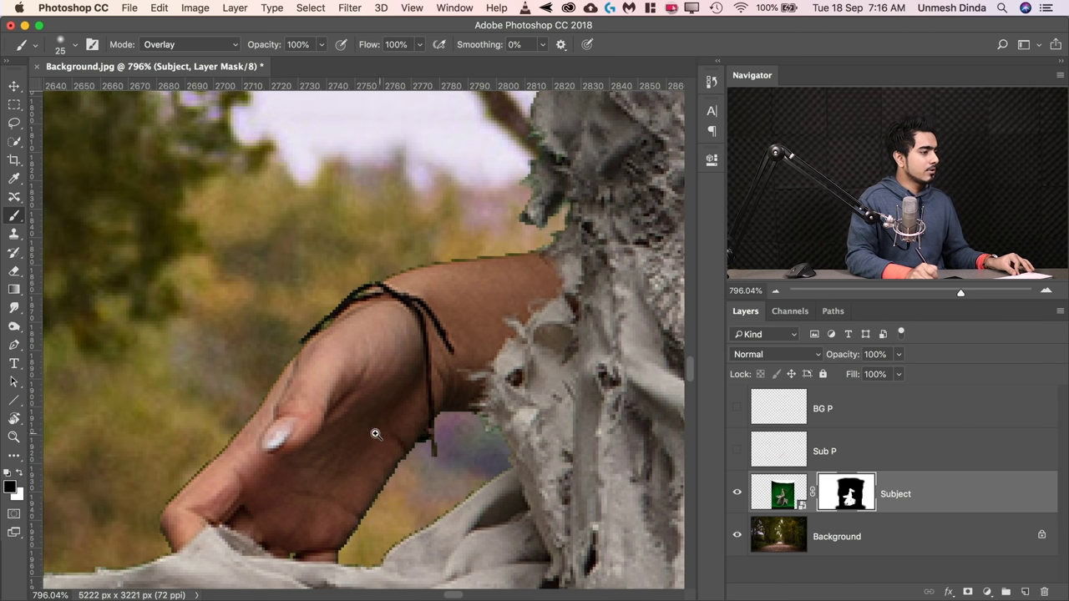
{"action": "left_click_drag", "start_coordinate": [375, 435], "coordinate": [321, 436]}
- Paint black with a 103 px Overlay brush over the green ground shadow beneath the skirt's left tips and the front foot
{"action": "left_click_drag", "start_coordinate": [323, 487], "coordinate": [500, 286]}
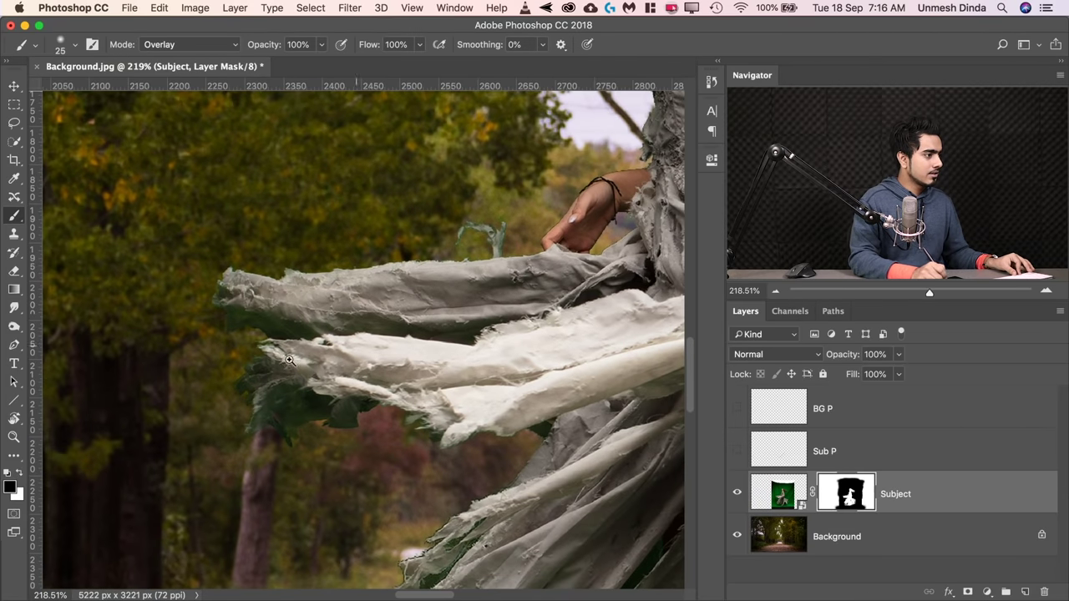
{"action": "scroll", "coordinate": [423, 439], "scroll_direction": "down", "scroll_amount": 10}
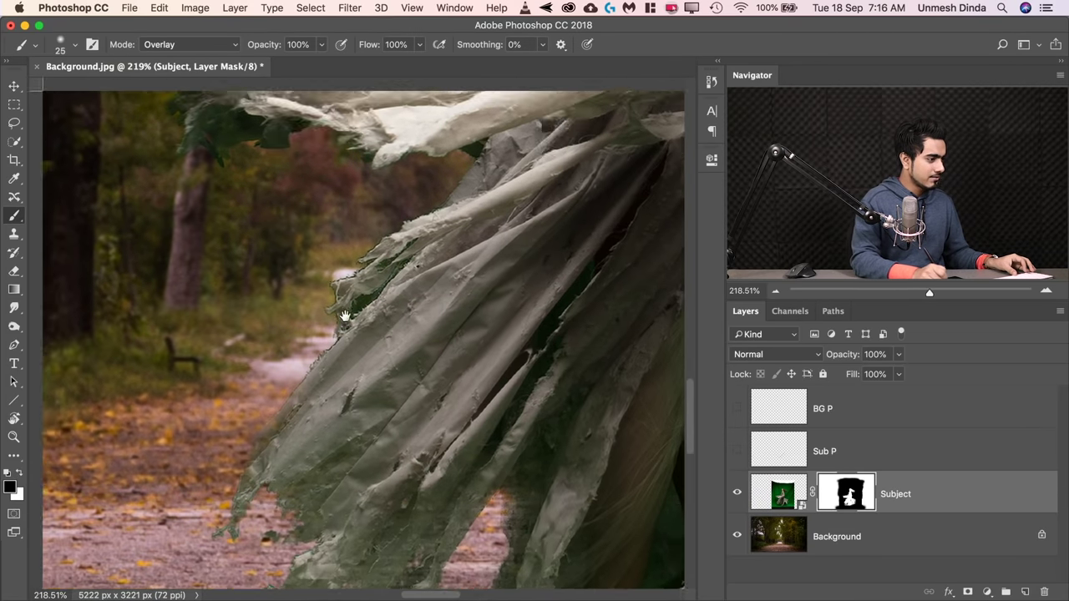
{"action": "scroll", "coordinate": [381, 359], "scroll_direction": "right", "scroll_amount": 6}
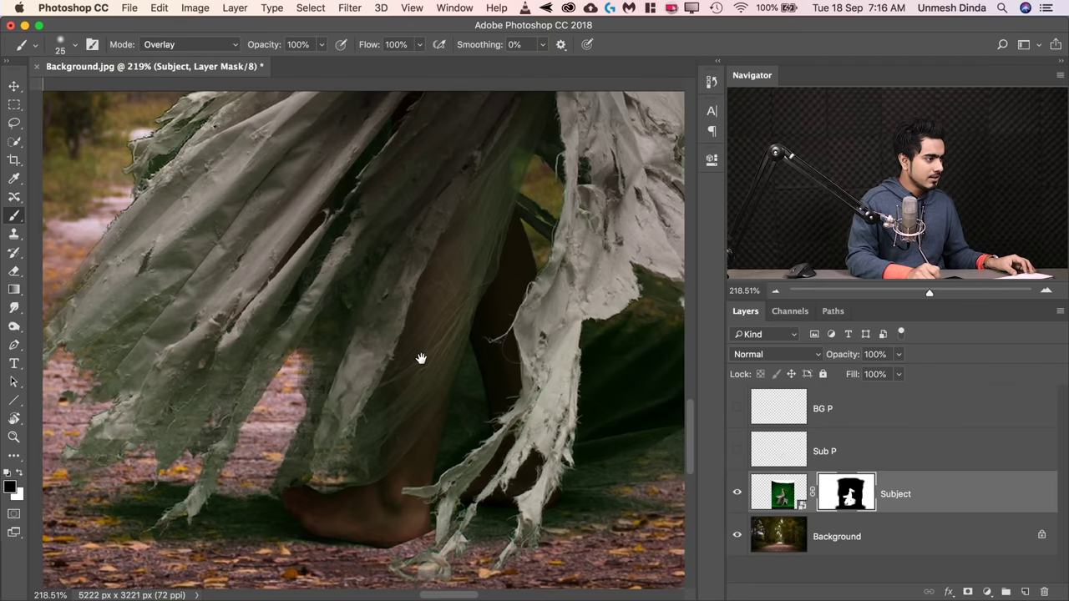
{"action": "left_click_drag", "start_coordinate": [421, 358], "coordinate": [479, 325]}
{"action": "left_click_drag", "start_coordinate": [355, 401], "coordinate": [381, 400]}
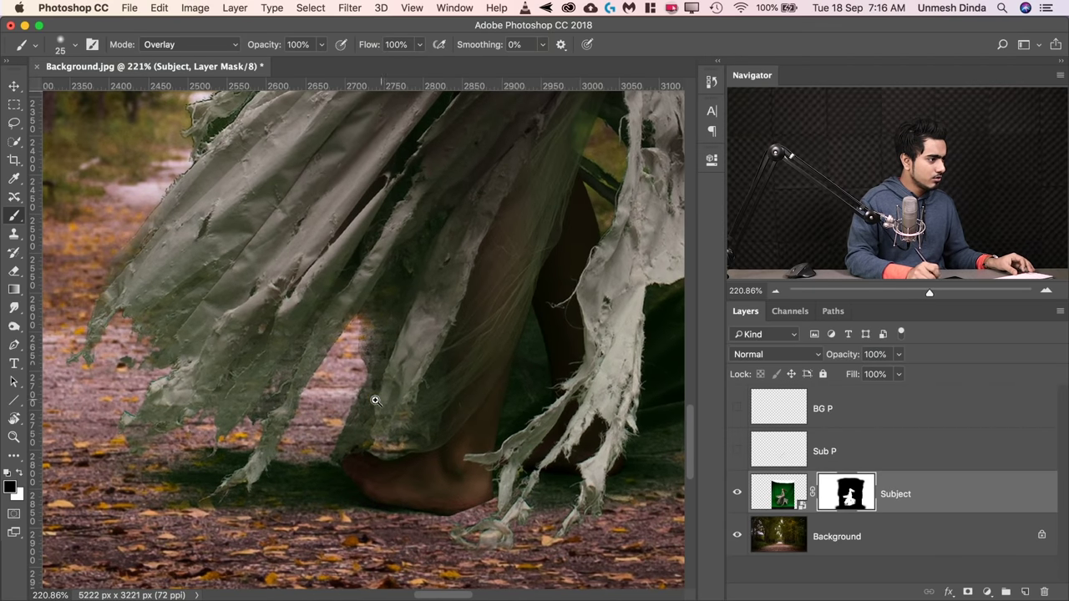
{"action": "mouse_move", "coordinate": [307, 460]}
{"action": "left_mouse_down"}
{"action": "mouse_move", "coordinate": [373, 458]}
{"action": "mouse_move", "coordinate": [293, 480]}
{"action": "left_mouse_up"}
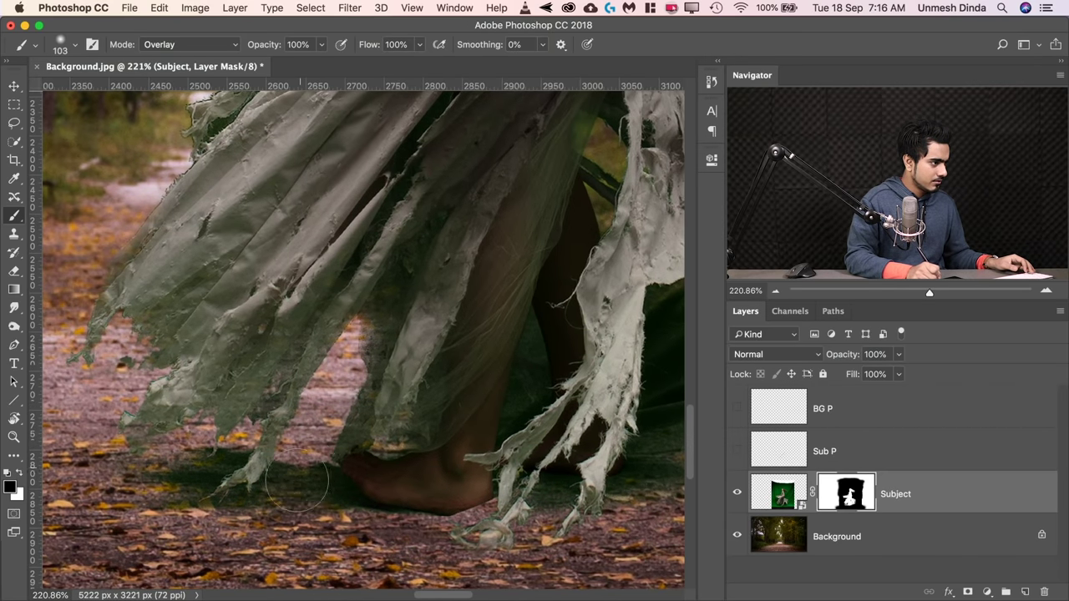
{"action": "left_click_drag", "start_coordinate": [181, 506], "coordinate": [174, 487]}
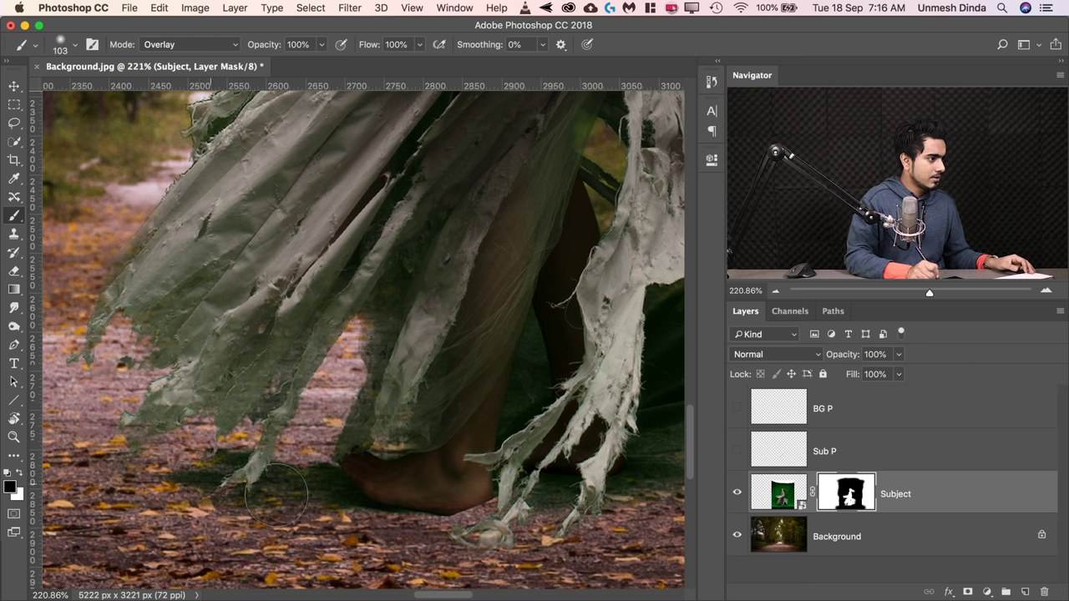
{"action": "mouse_move", "coordinate": [277, 496]}
{"action": "left_mouse_down"}
{"action": "mouse_move", "coordinate": [322, 472]}
{"action": "mouse_move", "coordinate": [209, 499]}
{"action": "left_mouse_up"}
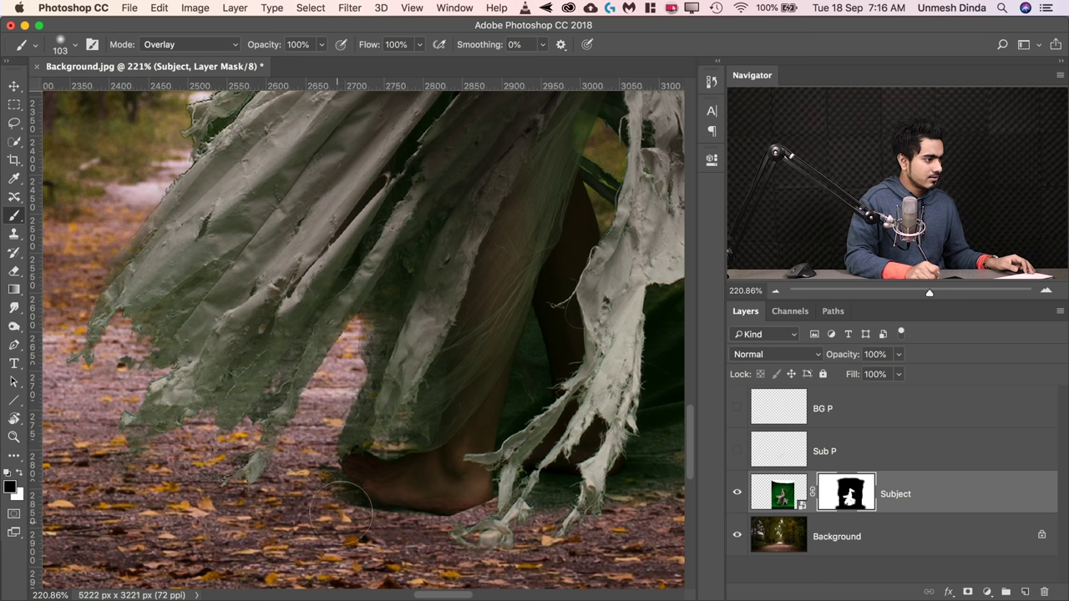
{"action": "left_click_drag", "start_coordinate": [433, 488], "coordinate": [276, 447]}
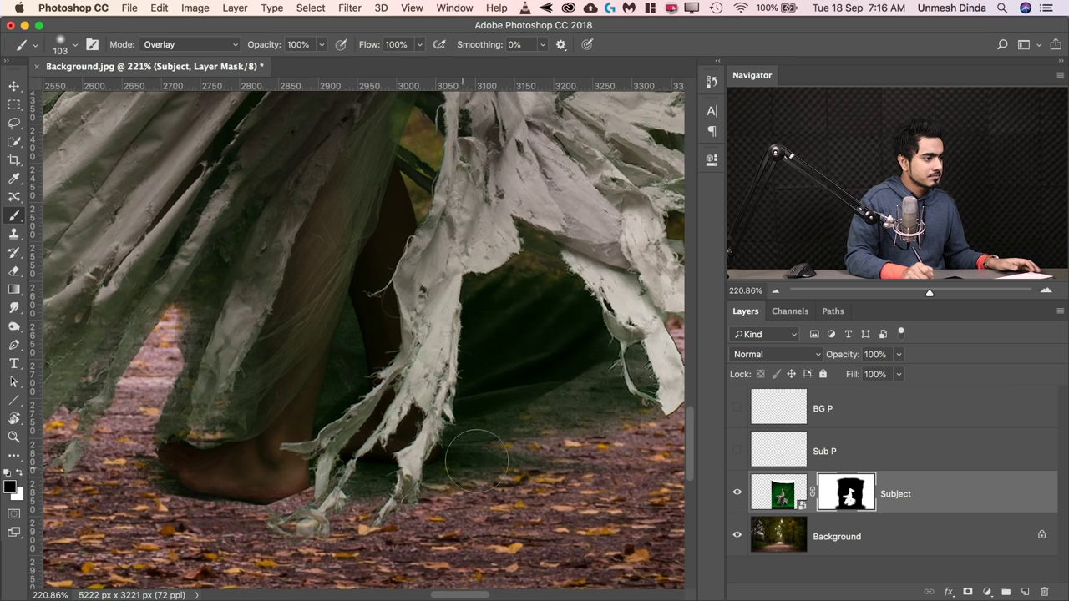
- Paint away the green floor remnants between the feet and the hanging right-hand skirt strips on the Subject mask
{"action": "mouse_move", "coordinate": [518, 325]}
{"action": "left_mouse_down"}
{"action": "mouse_move", "coordinate": [386, 388]}
{"action": "mouse_move", "coordinate": [263, 418]}
{"action": "left_mouse_up"}
{"action": "mouse_move", "coordinate": [358, 463]}
{"action": "left_mouse_down"}
{"action": "mouse_move", "coordinate": [417, 460]}
{"action": "mouse_move", "coordinate": [499, 369]}
{"action": "mouse_move", "coordinate": [455, 407]}
{"action": "mouse_move", "coordinate": [361, 447]}
{"action": "left_mouse_up"}
{"action": "mouse_move", "coordinate": [385, 484]}
{"action": "left_mouse_down"}
{"action": "mouse_move", "coordinate": [376, 463]}
{"action": "mouse_move", "coordinate": [468, 396]}
{"action": "mouse_move", "coordinate": [415, 462]}
{"action": "left_mouse_up"}
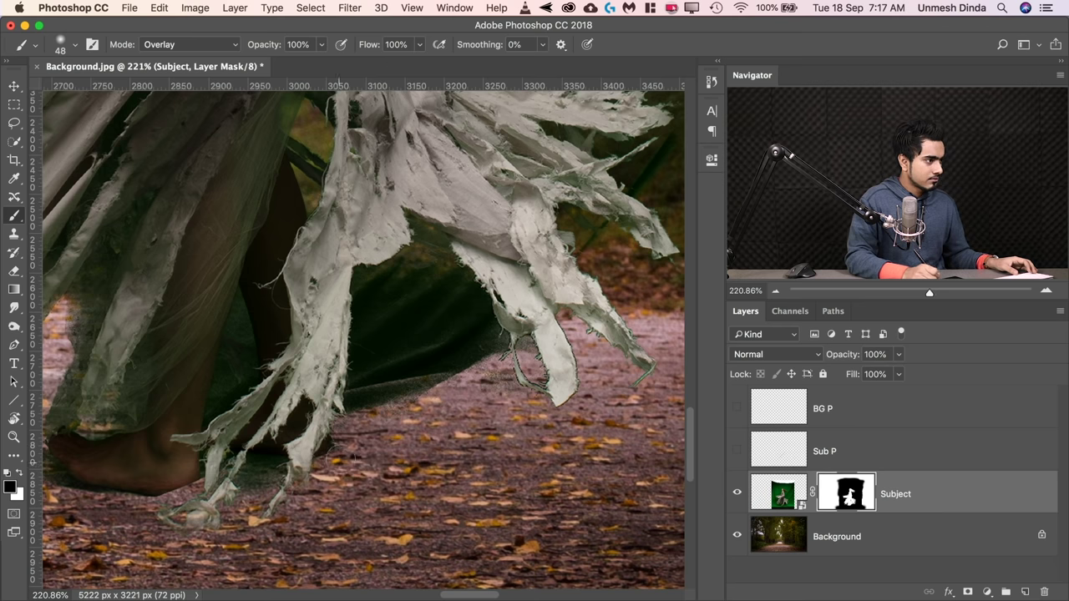
- Paint black with a 55 px Overlay brush over the green patch in the gap between the skirt and its right-hand strips
{"action": "left_click_drag", "start_coordinate": [445, 279], "coordinate": [358, 456]}
{"action": "left_click_drag", "start_coordinate": [240, 361], "coordinate": [277, 552]}
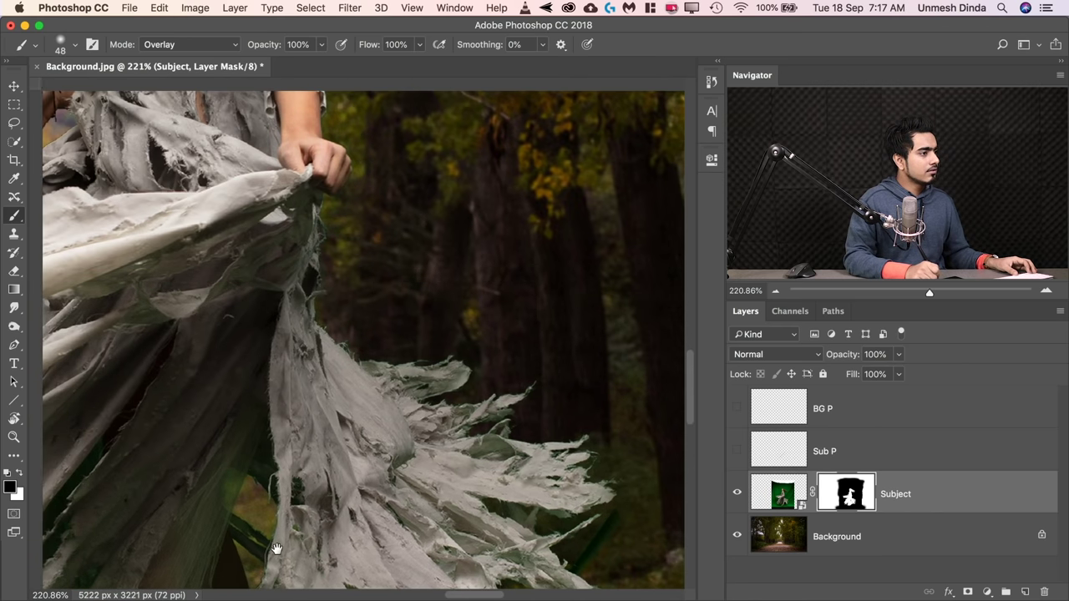
{"action": "left_click_drag", "start_coordinate": [383, 284], "coordinate": [468, 193]}
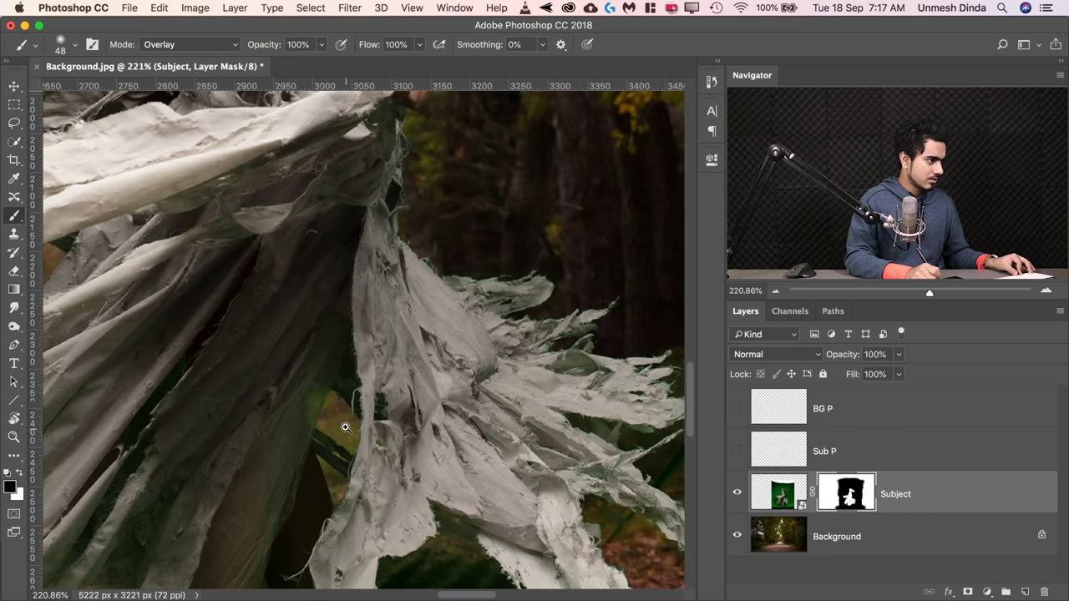
{"action": "mouse_move", "coordinate": [346, 427]}
{"action": "left_mouse_down"}
{"action": "mouse_move", "coordinate": [363, 404]}
{"action": "mouse_move", "coordinate": [340, 419]}
{"action": "left_mouse_up"}
{"action": "left_click_drag", "start_coordinate": [321, 409], "coordinate": [334, 399]}
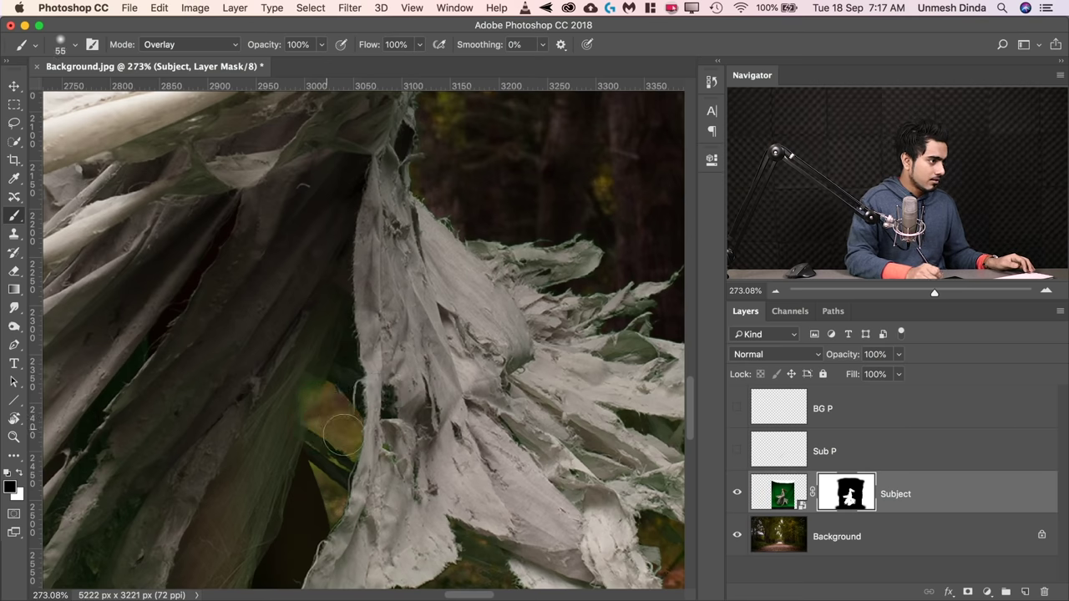
- Examine the whole composite to judge how the cut-out woman sits in the forest
{"action": "scroll", "coordinate": [515, 278], "scroll_direction": "down", "scroll_amount": 10}
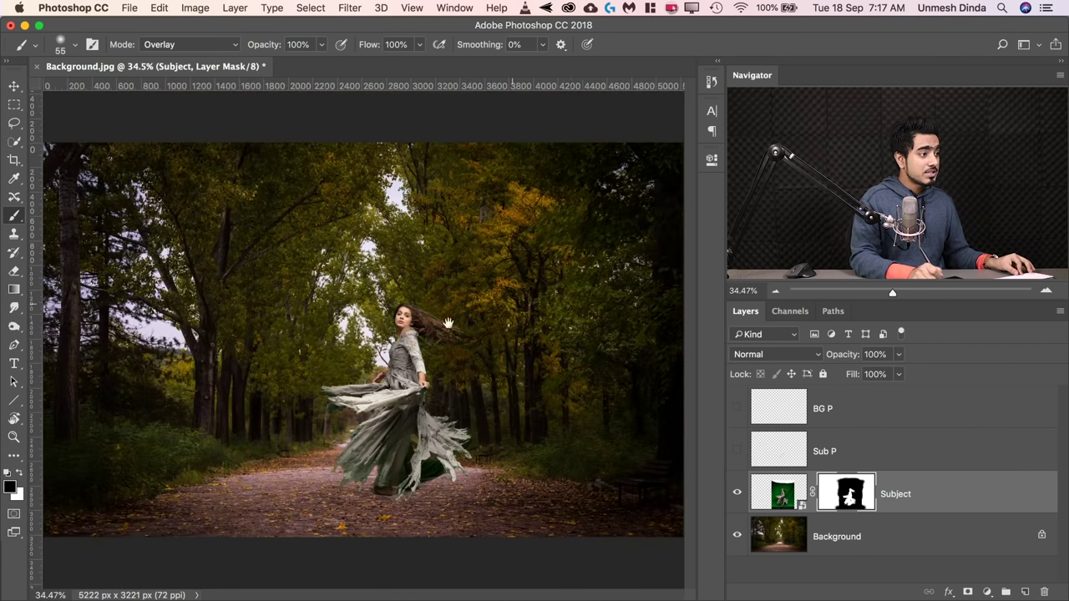
{"action": "scroll", "coordinate": [448, 322], "scroll_direction": "up", "scroll_amount": 5}
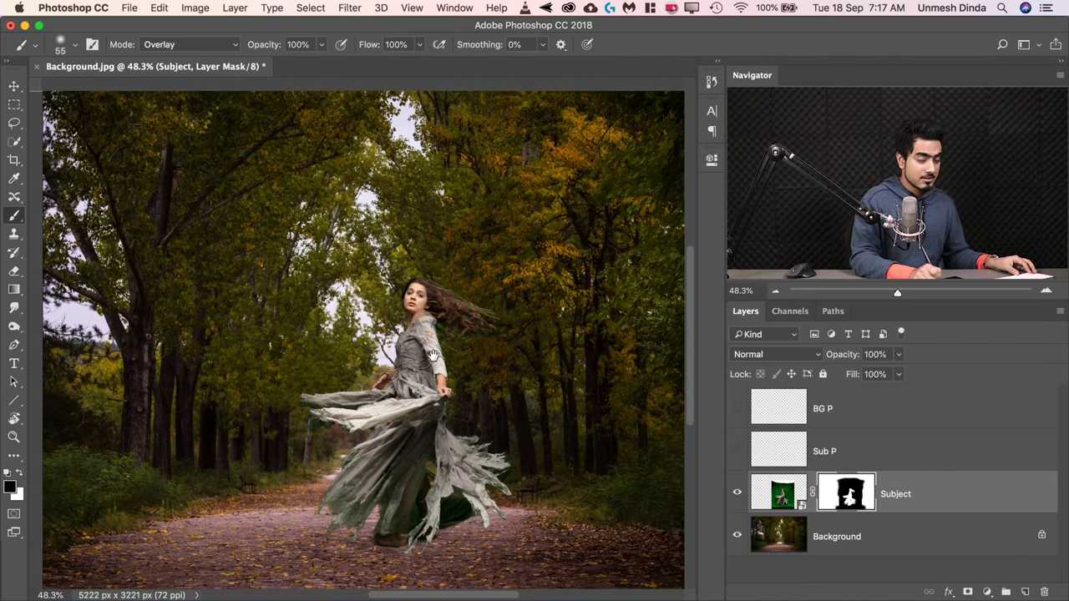
{"action": "left_click_drag", "start_coordinate": [433, 356], "coordinate": [451, 338]}
{"action": "key", "text": "ctrl+r"}
{"action": "scroll", "coordinate": [477, 335], "scroll_direction": "down", "scroll_amount": 1}
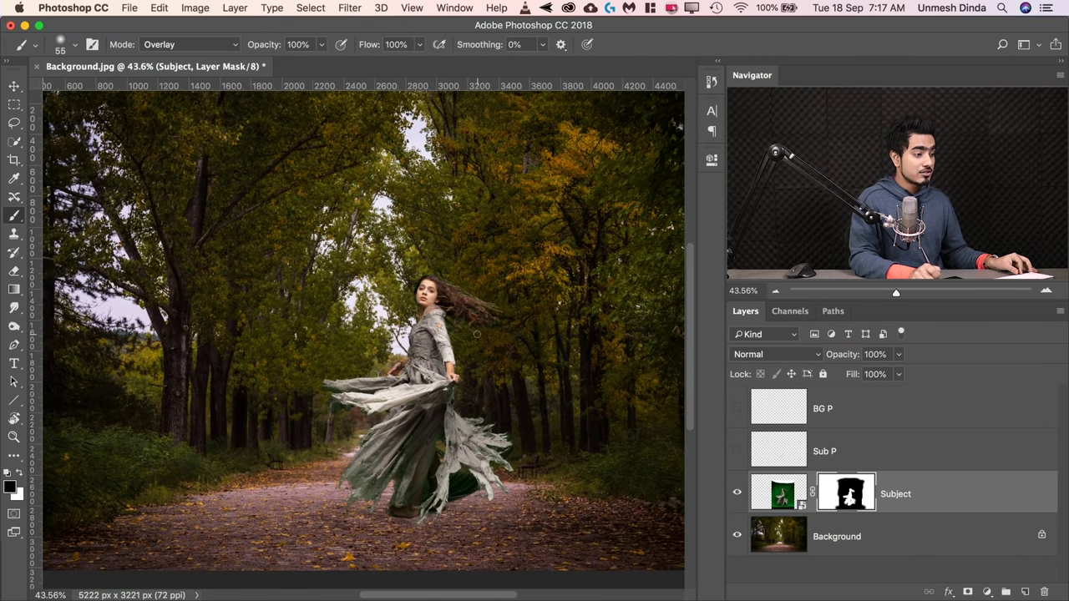
{"action": "key", "text": "super+0"}
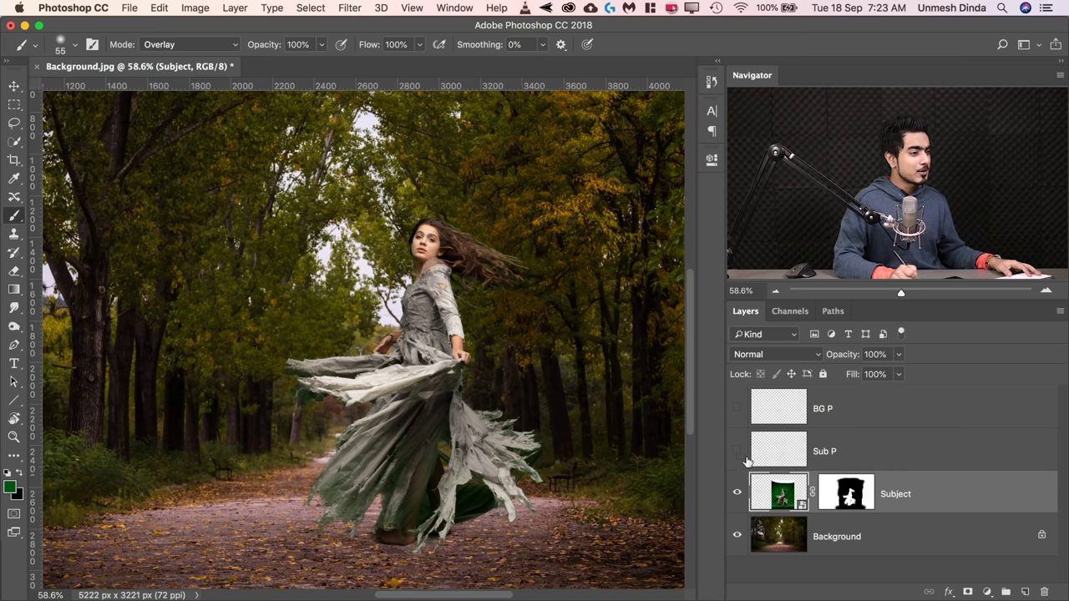
- Show the Sub P and BG P perspective-line layers and select Sub P together with Subject
{"action": "left_click", "coordinate": [736, 452]}
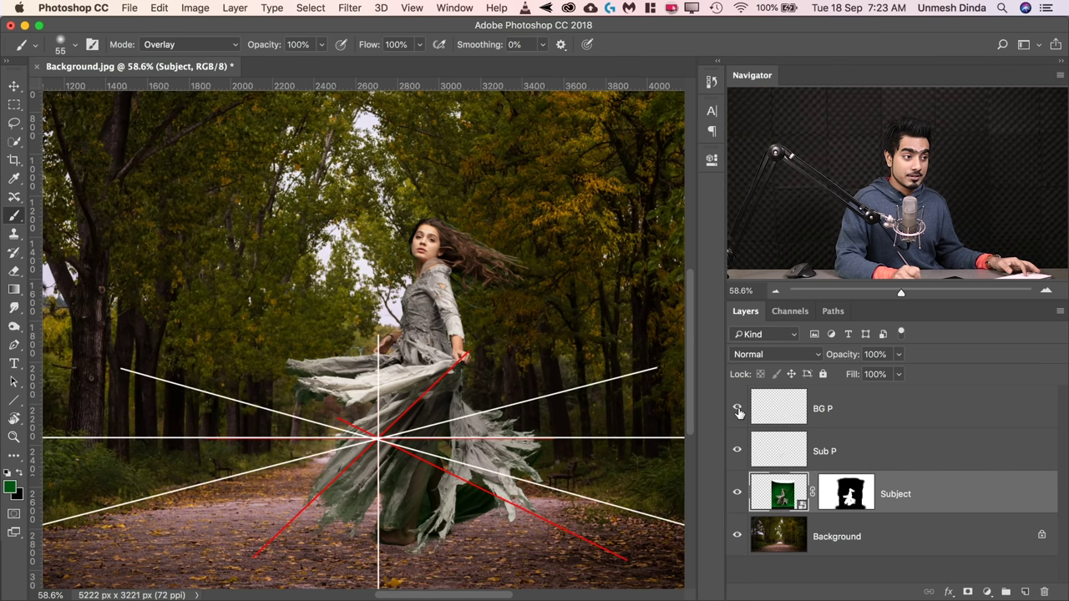
{"action": "left_click", "coordinate": [737, 408]}
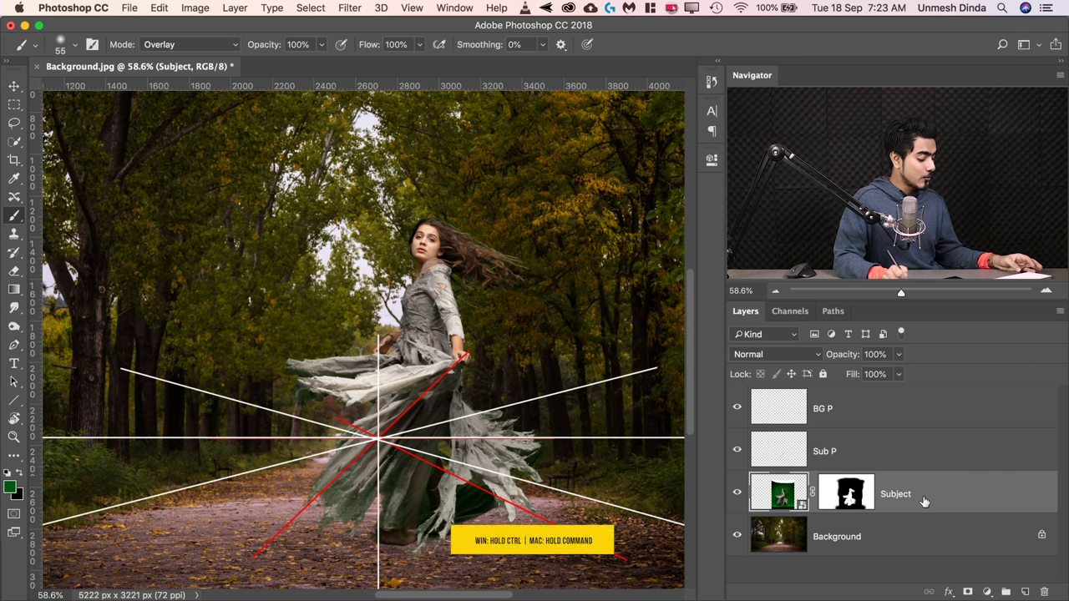
{"action": "left_click", "coordinate": [915, 458], "text": "super"}
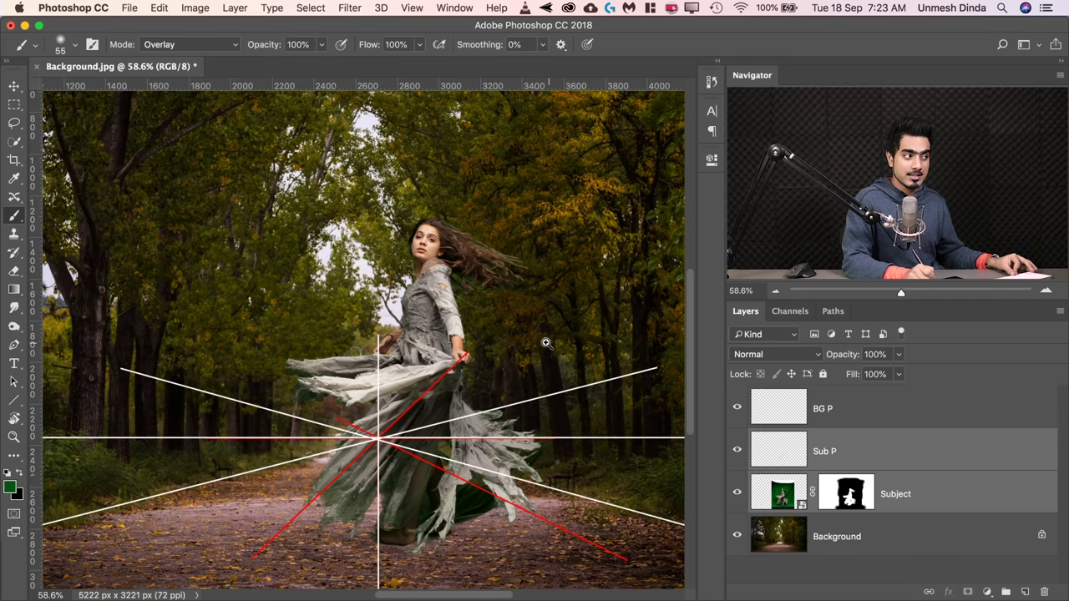
- Start Free Transform on the two layers and place the pivot where the perspective lines cross, at about X 2709, Y 2365 px
{"action": "scroll", "coordinate": [548, 342], "scroll_direction": "down", "scroll_amount": 3}
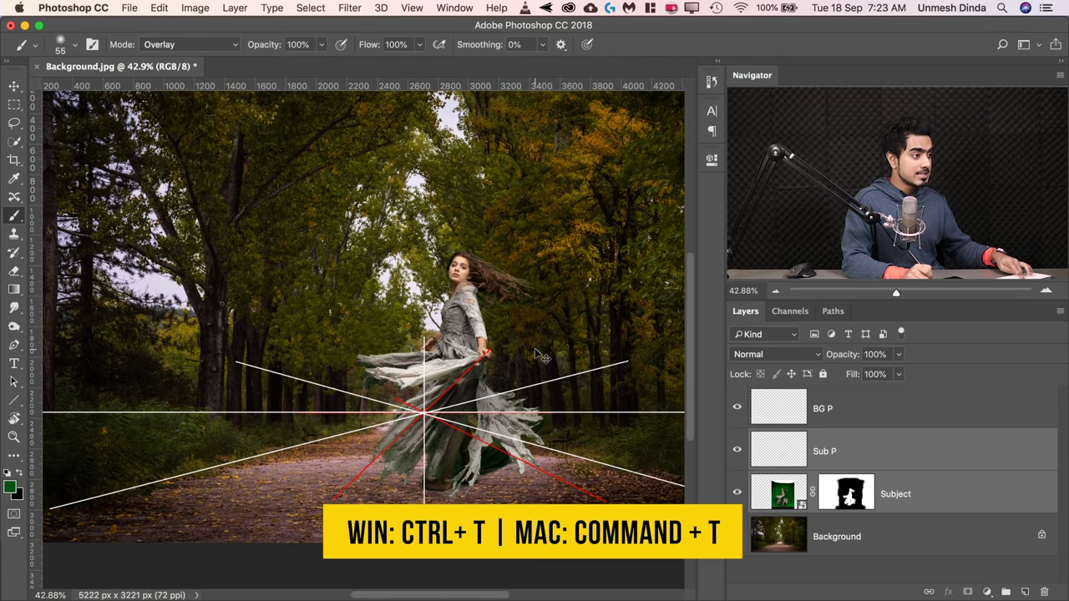
{"action": "key", "text": "super+t"}
{"action": "scroll", "coordinate": [446, 408], "scroll_direction": "up", "scroll_amount": 5}
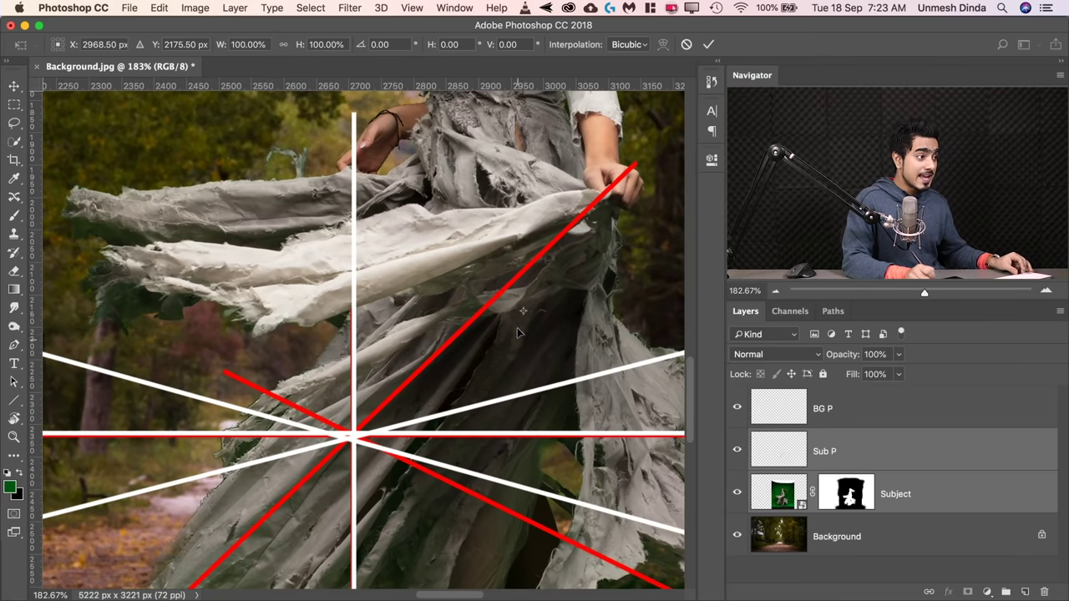
{"action": "left_click", "coordinate": [362, 436], "text": "alt"}
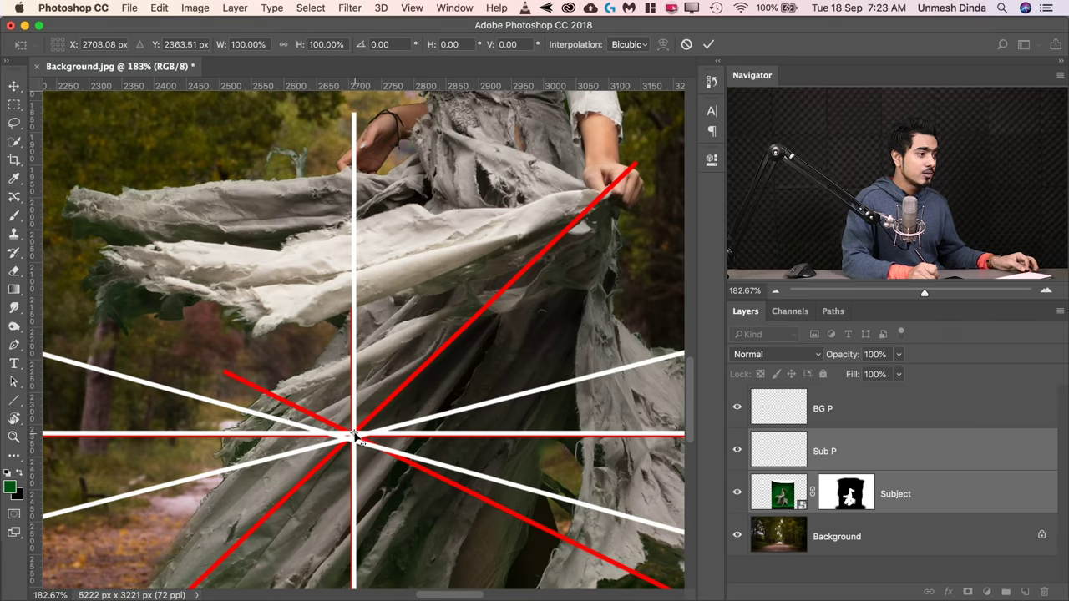
{"action": "mouse_move", "coordinate": [354, 434]}
{"action": "left_mouse_down"}
{"action": "mouse_move", "coordinate": [481, 346]}
{"action": "mouse_move", "coordinate": [354, 434]}
{"action": "left_mouse_up"}
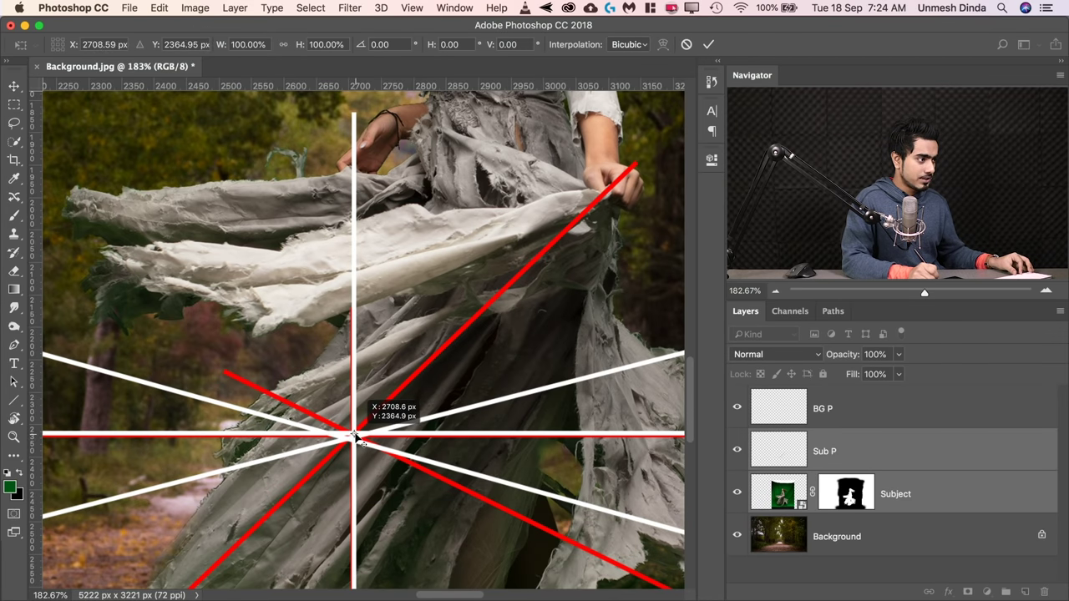
- Scale Subject and Sub P proportionally around the pivot to about 134%, apply the transform and select only the Subject layer
{"action": "left_click_drag", "start_coordinate": [499, 361], "coordinate": [326, 386]}
{"action": "left_click_drag", "start_coordinate": [501, 318], "coordinate": [424, 335]}
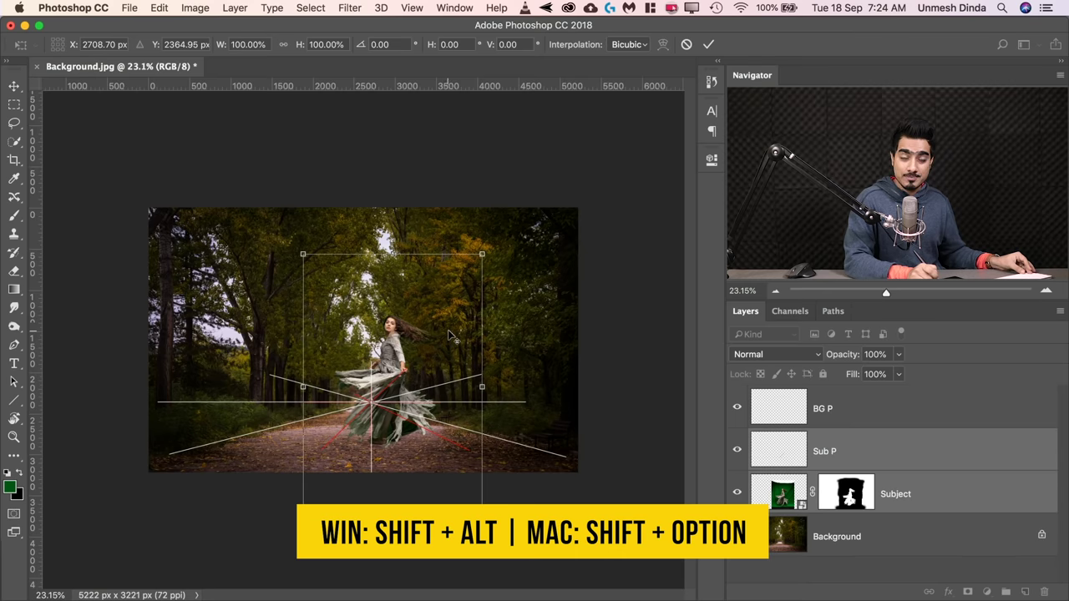
{"action": "left_click_drag", "start_coordinate": [483, 252], "coordinate": [508, 219]}
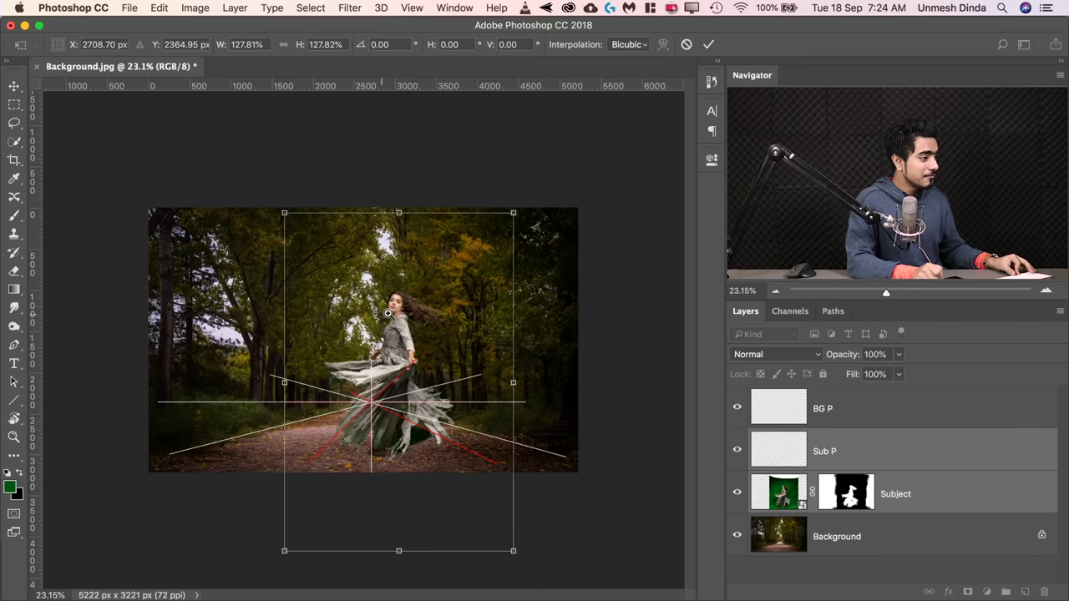
{"action": "left_click_drag", "start_coordinate": [421, 307], "coordinate": [420, 306]}
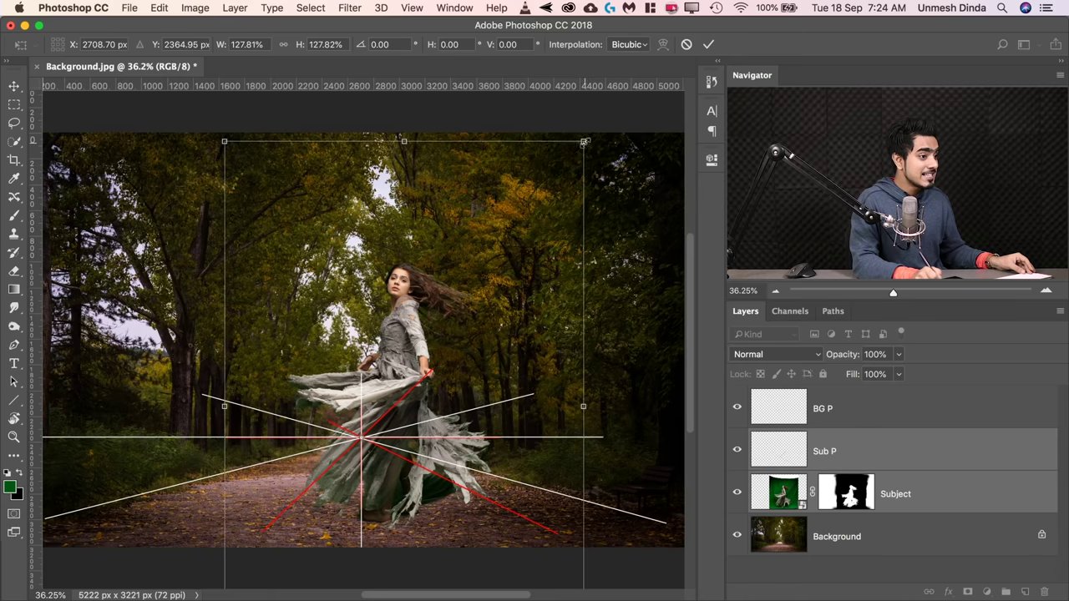
{"action": "left_click_drag", "start_coordinate": [585, 141], "coordinate": [608, 140]}
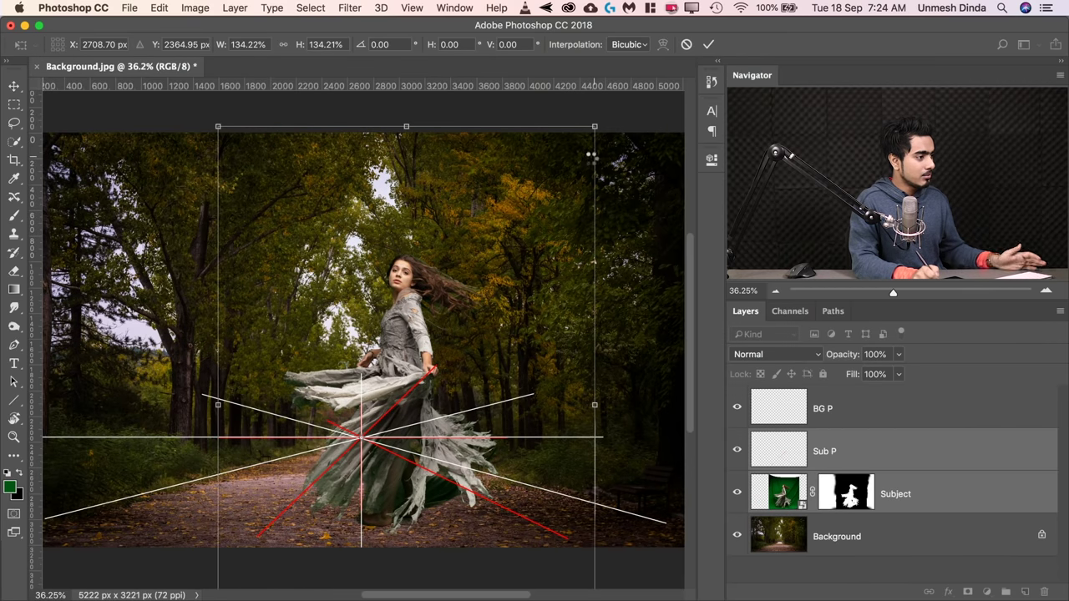
{"action": "key", "text": "Return"}
{"action": "key", "text": "b"}
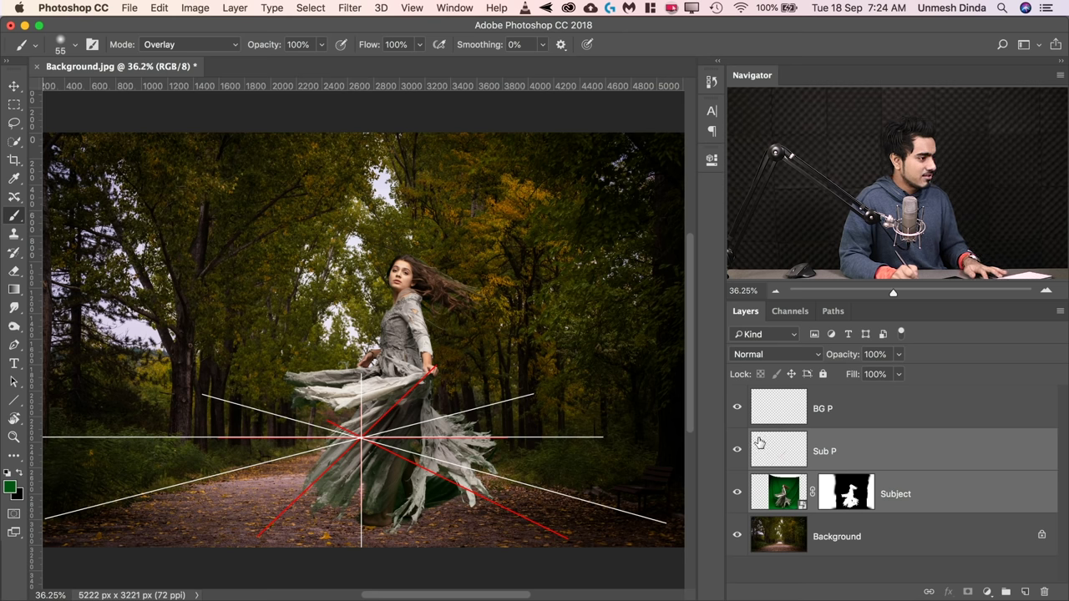
{"action": "left_click", "coordinate": [909, 497]}
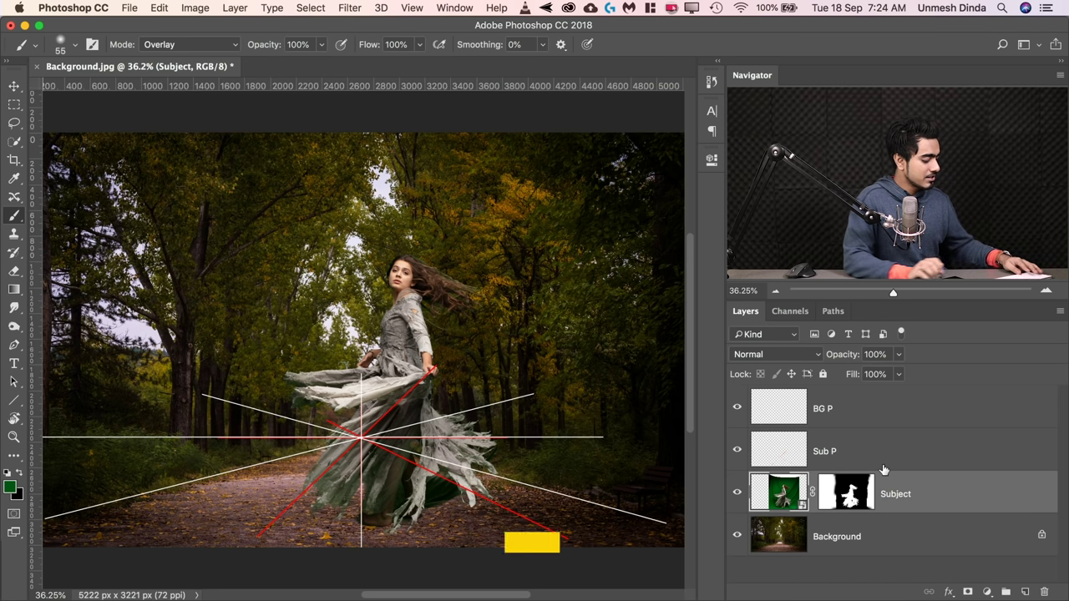
- Nudge the Subject layer left with Free Transform to X 3049 px, aligning her with the perspective-line crossing, and apply the transform
{"action": "key", "text": "super+t"}
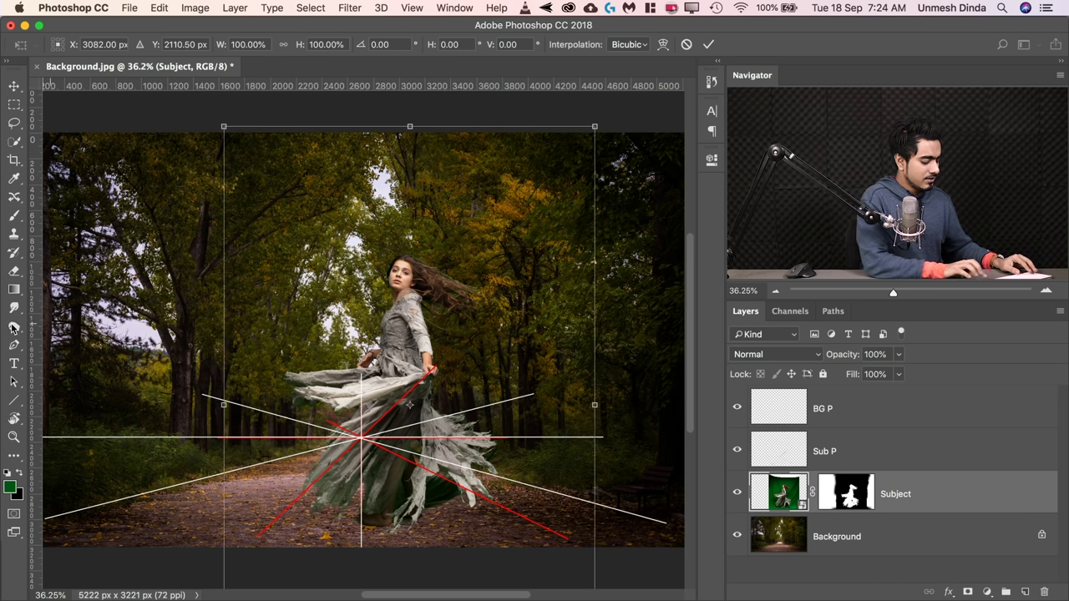
{"action": "key", "text": "Left"}
{"action": "key", "text": "Left"}
{"action": "key", "text": "Left"}
{"action": "key", "text": "Left"}
{"action": "key", "text": "Left"}
{"action": "key", "text": "Left"}
{"action": "key", "text": "Left"}
{"action": "key", "text": "Left"}
{"action": "key", "text": "Left"}
{"action": "key", "text": "Left"}
{"action": "key", "text": "Left"}
{"action": "key", "text": "Left"}
{"action": "key", "text": "Left"}
{"action": "key", "text": "Left"}
{"action": "key", "text": "Left"}
{"action": "key", "text": "Left"}
{"action": "key", "text": "Left"}
{"action": "key", "text": "Left"}
{"action": "key", "text": "Left"}
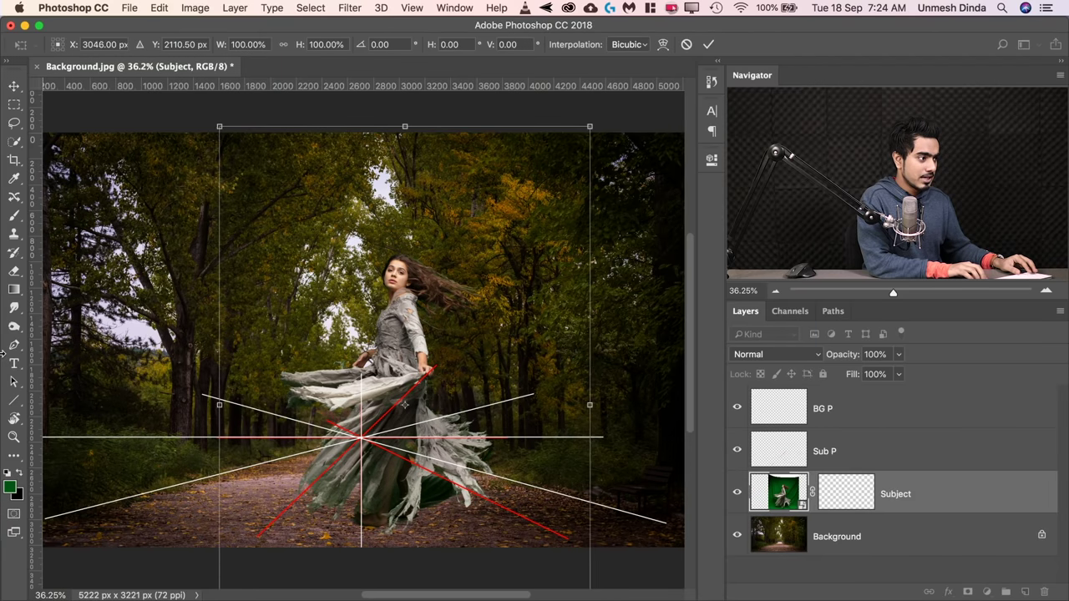
{"action": "key", "text": "Right"}
{"action": "key", "text": "Right"}
{"action": "key", "text": "Right"}
{"action": "key", "text": "Right"}
{"action": "key", "text": "Right"}
{"action": "key", "text": "Right"}
{"action": "key", "text": "Right"}
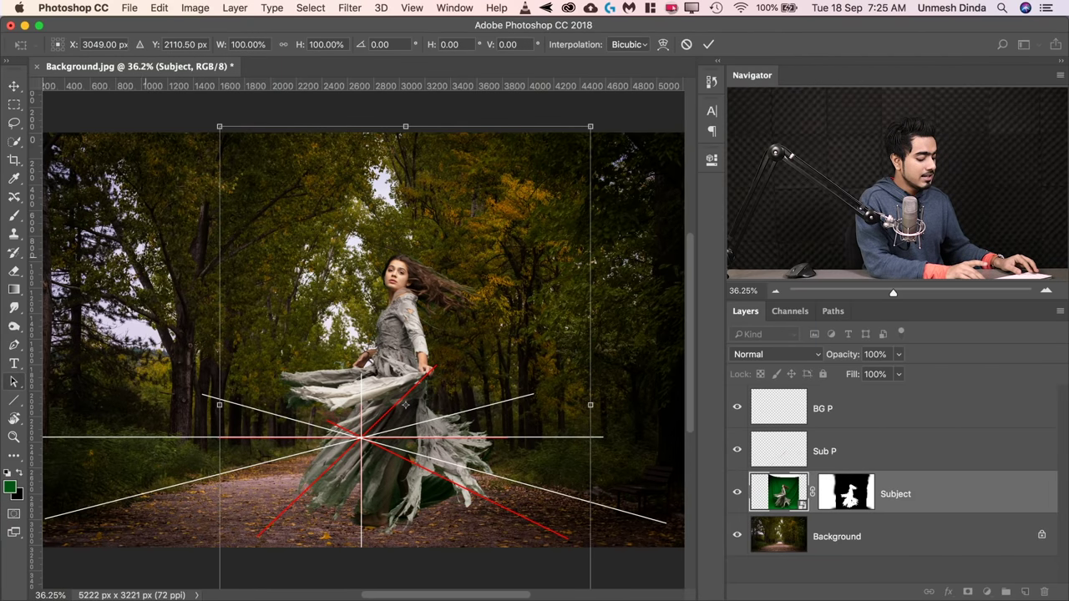
{"action": "key", "text": "Return"}
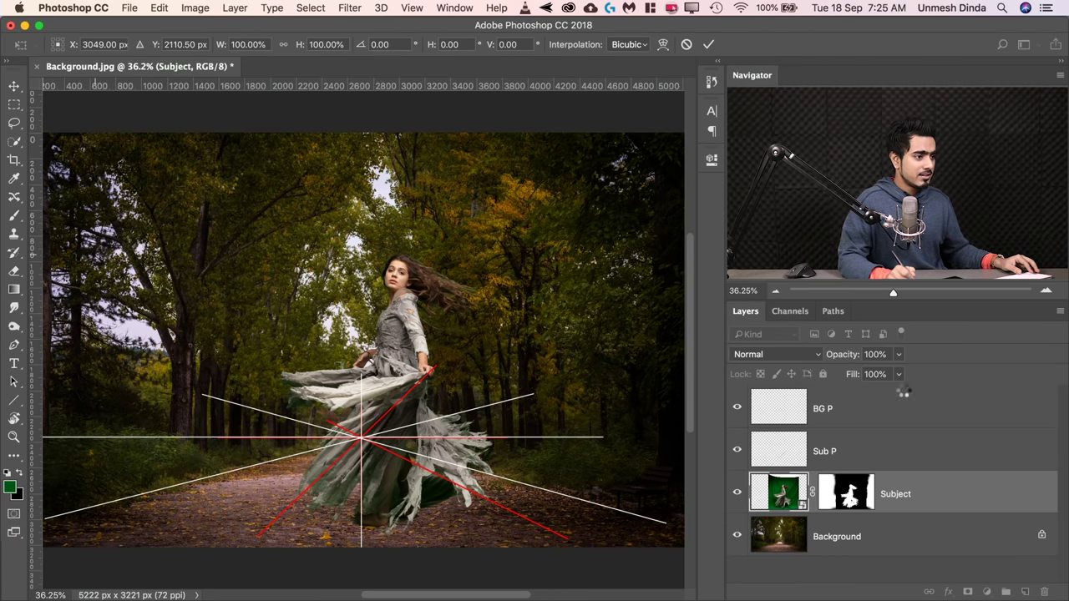
- Hide the Sub P and BG P perspective-line layers
{"action": "left_click", "coordinate": [738, 451]}
{"action": "left_click", "coordinate": [736, 409]}
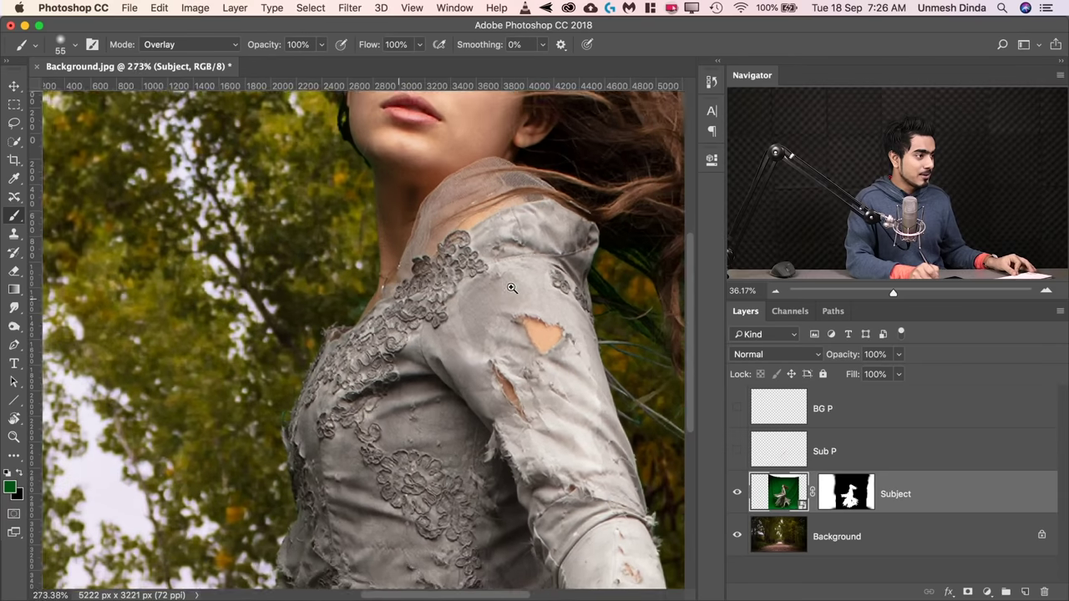
{"action": "left_click_drag", "start_coordinate": [511, 288], "coordinate": [522, 289]}
{"action": "left_click_drag", "start_coordinate": [528, 224], "coordinate": [310, 506]}
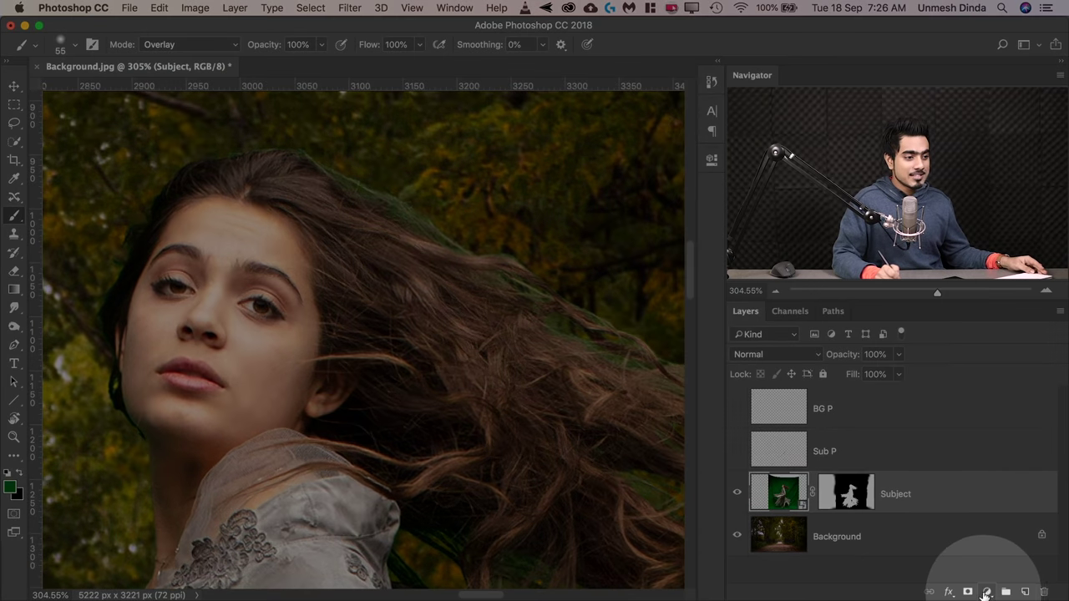
- Add a Hue/Saturation adjustment layer above Subject and sample the green fringe along the hair to target the Yellows range
{"action": "left_click", "coordinate": [988, 591]}
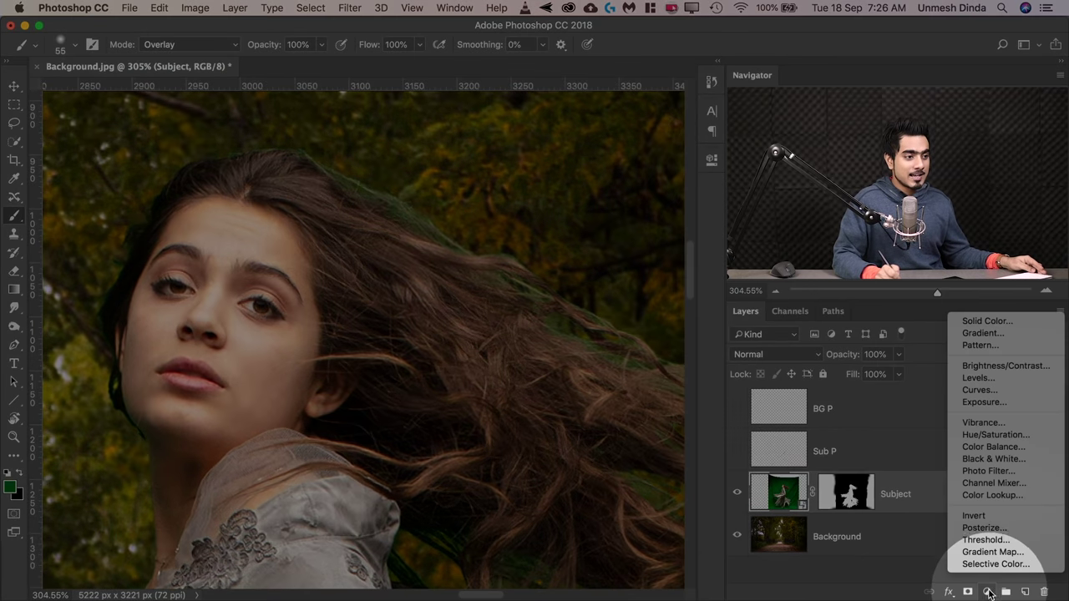
{"action": "left_click", "coordinate": [1006, 435]}
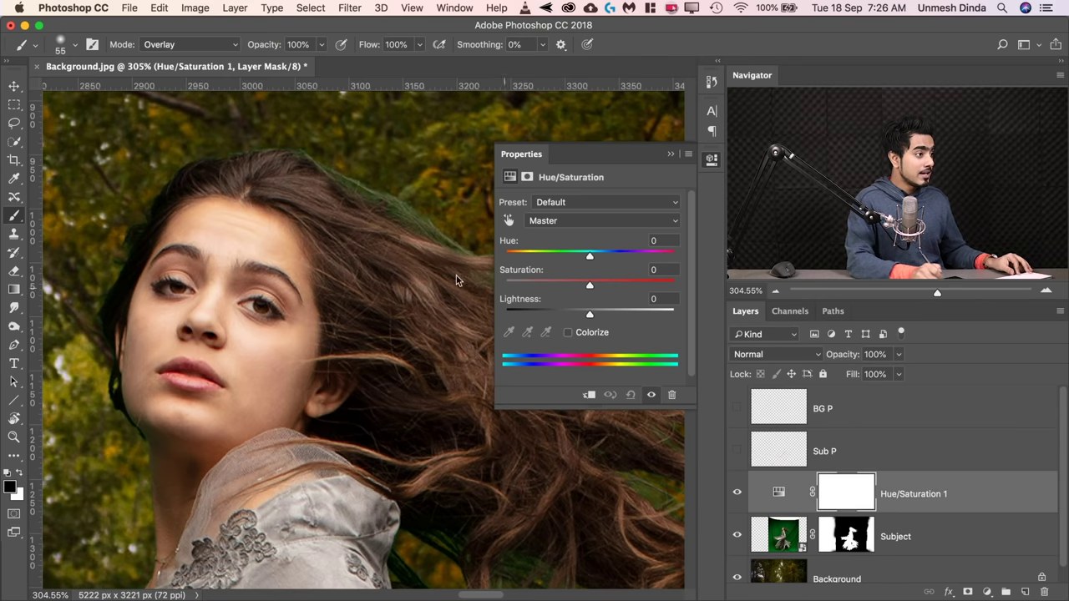
{"action": "left_click_drag", "start_coordinate": [332, 242], "coordinate": [389, 270]}
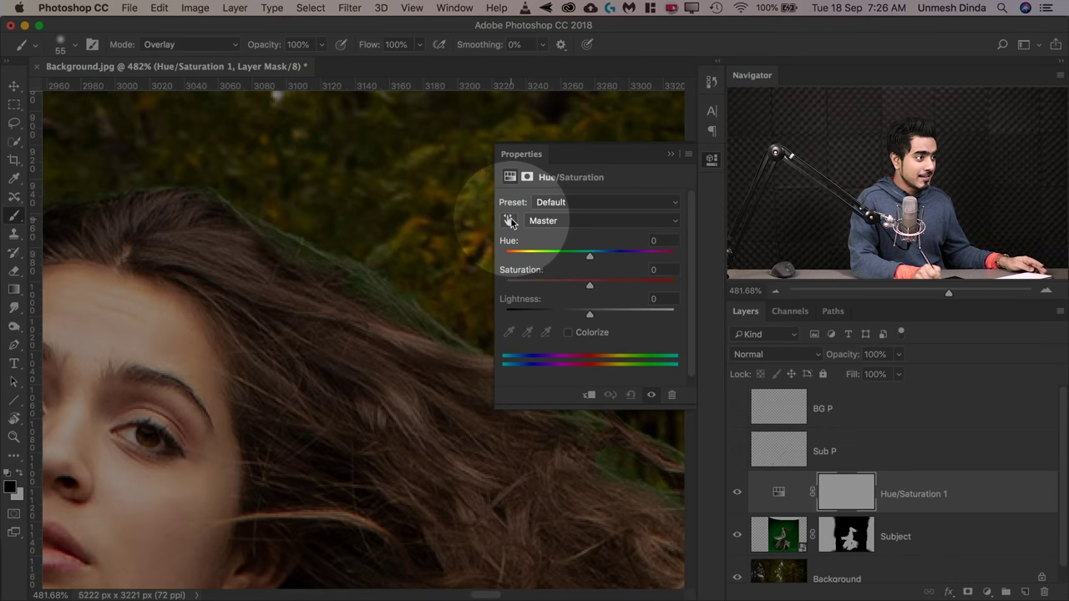
{"action": "left_click", "coordinate": [510, 220]}
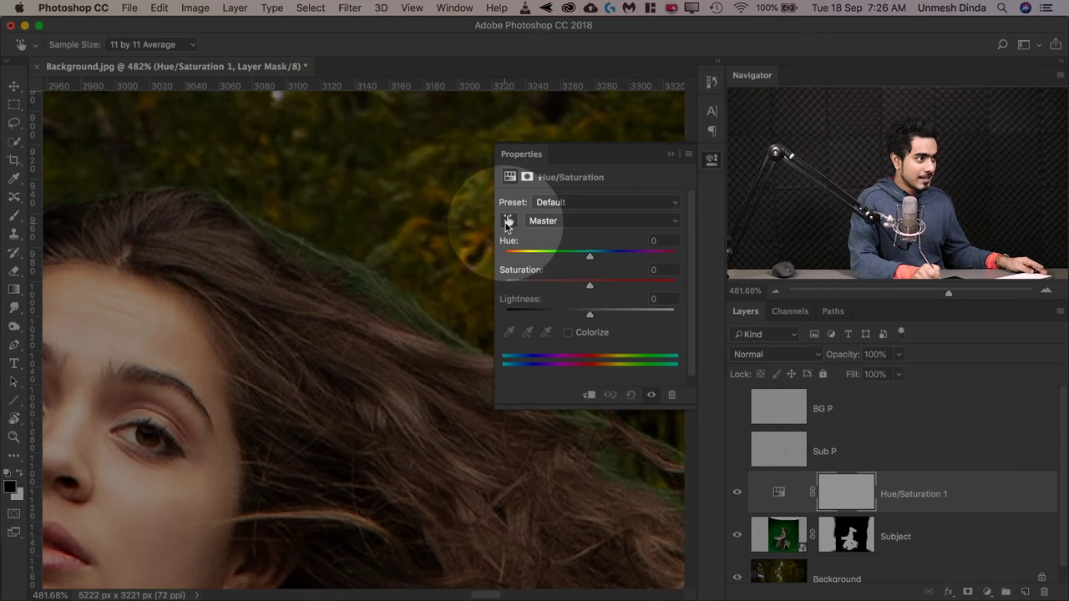
{"action": "left_click", "coordinate": [318, 248]}
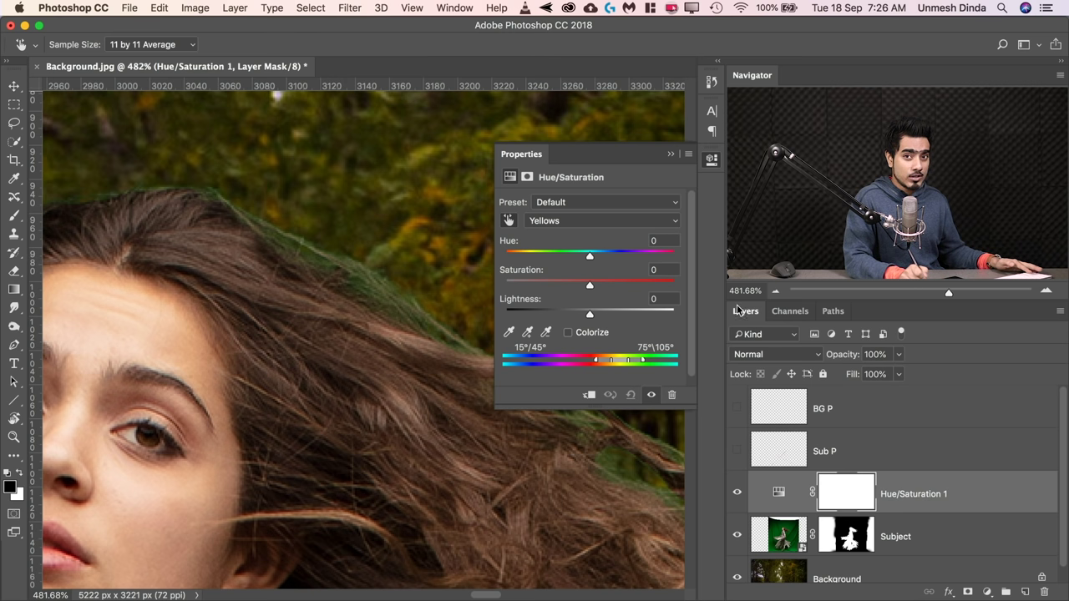
- Set the Yellows Hue to +180 and Saturation to +100, and clip the Hue/Saturation adjustment to the Subject layer
{"action": "left_click_drag", "start_coordinate": [599, 254], "coordinate": [678, 286]}
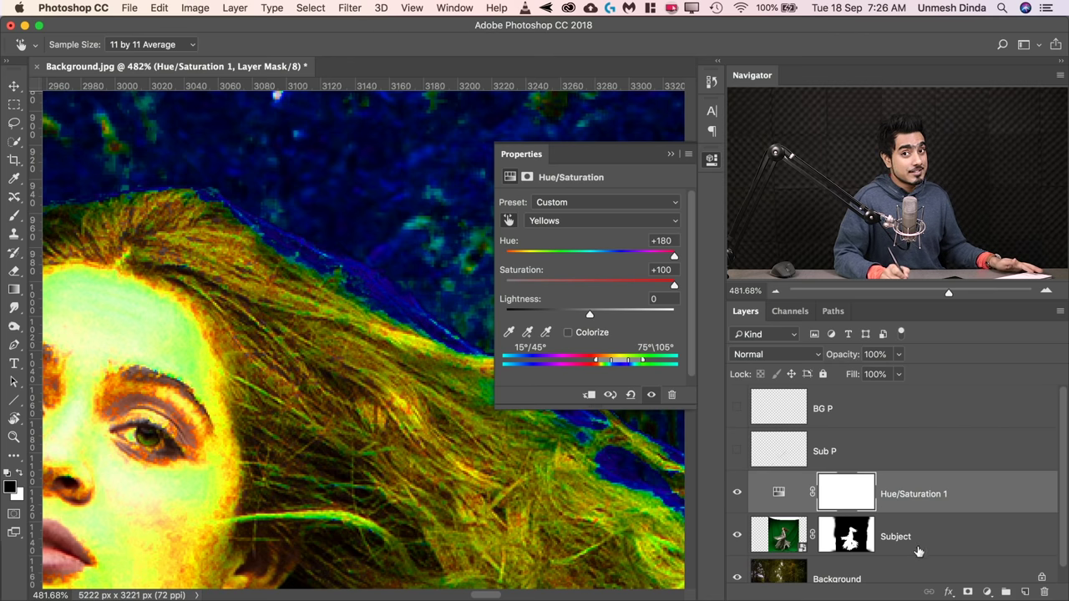
{"action": "left_click", "coordinate": [589, 395]}
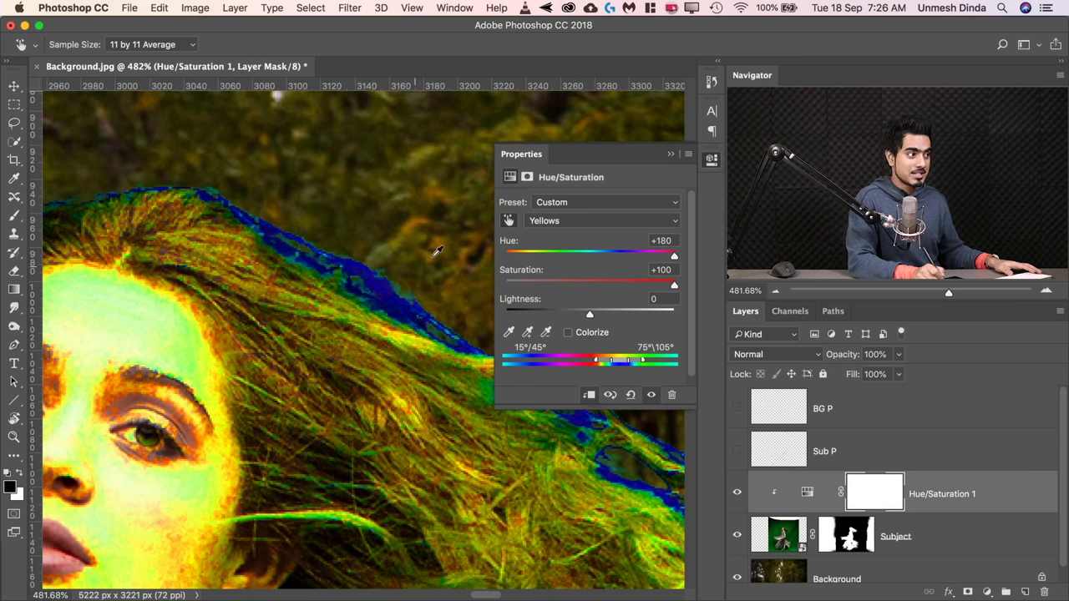
- Adjust the Yellows colour range to 29°/41° and 71°/74° so it targets the green hair fringe but mostly spares the skin
{"action": "left_click_drag", "start_coordinate": [493, 237], "coordinate": [338, 238]}
{"action": "left_click_drag", "start_coordinate": [288, 306], "coordinate": [248, 476]}
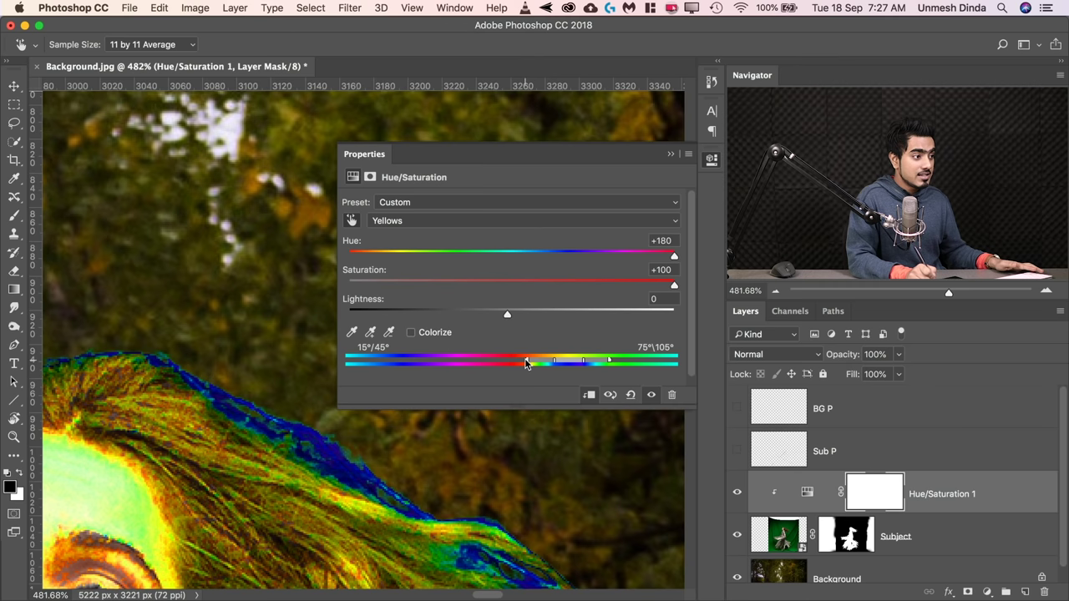
{"action": "left_click_drag", "start_coordinate": [536, 363], "coordinate": [572, 362]}
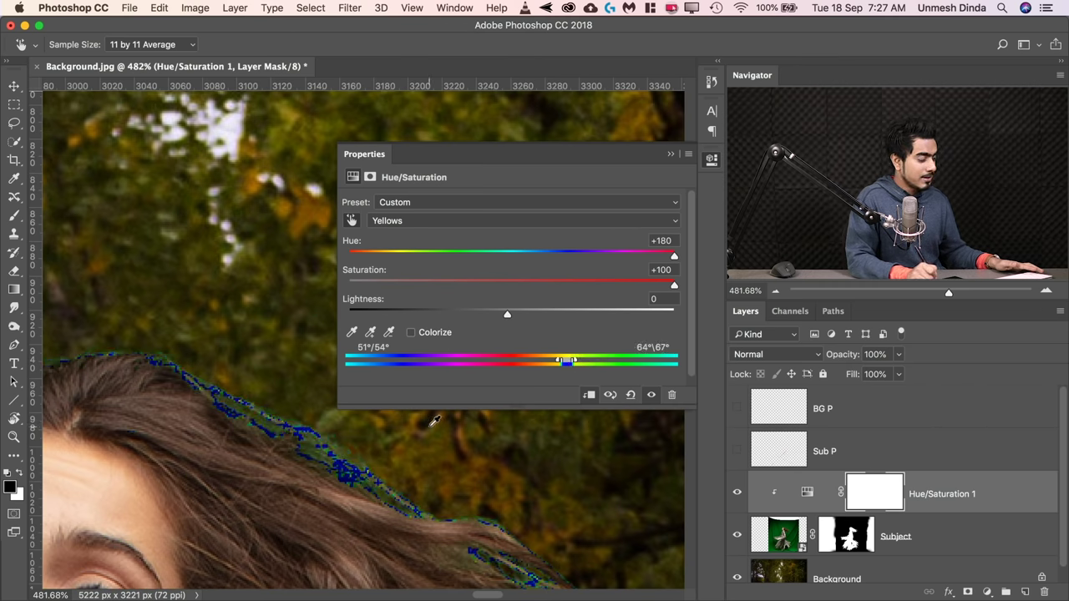
{"action": "mouse_move", "coordinate": [566, 364]}
{"action": "left_mouse_down"}
{"action": "mouse_move", "coordinate": [594, 363]}
{"action": "mouse_move", "coordinate": [573, 362]}
{"action": "left_mouse_up"}
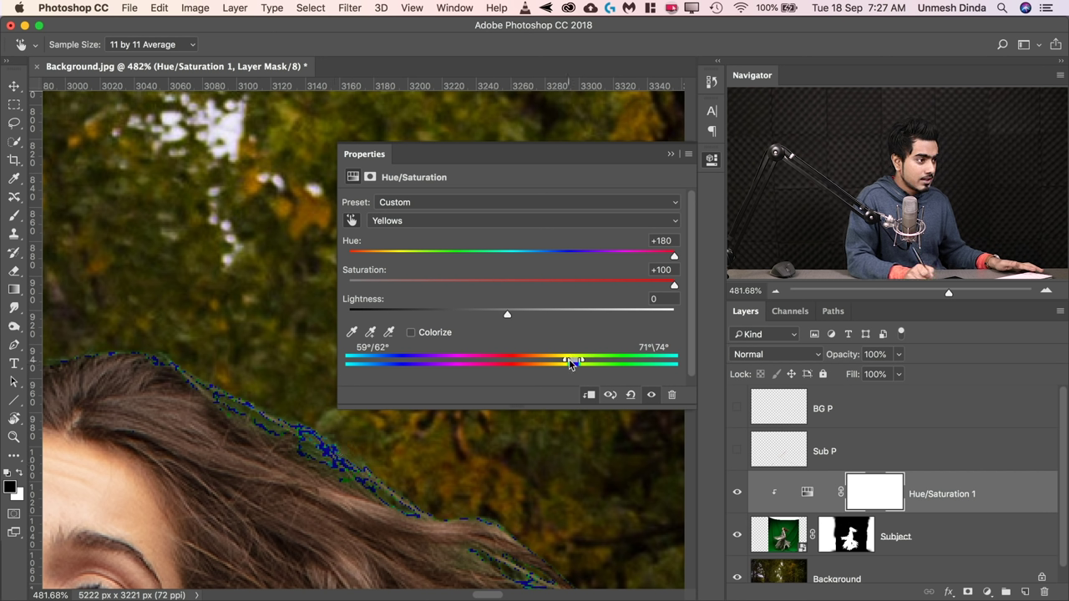
{"action": "left_click_drag", "start_coordinate": [571, 362], "coordinate": [530, 365]}
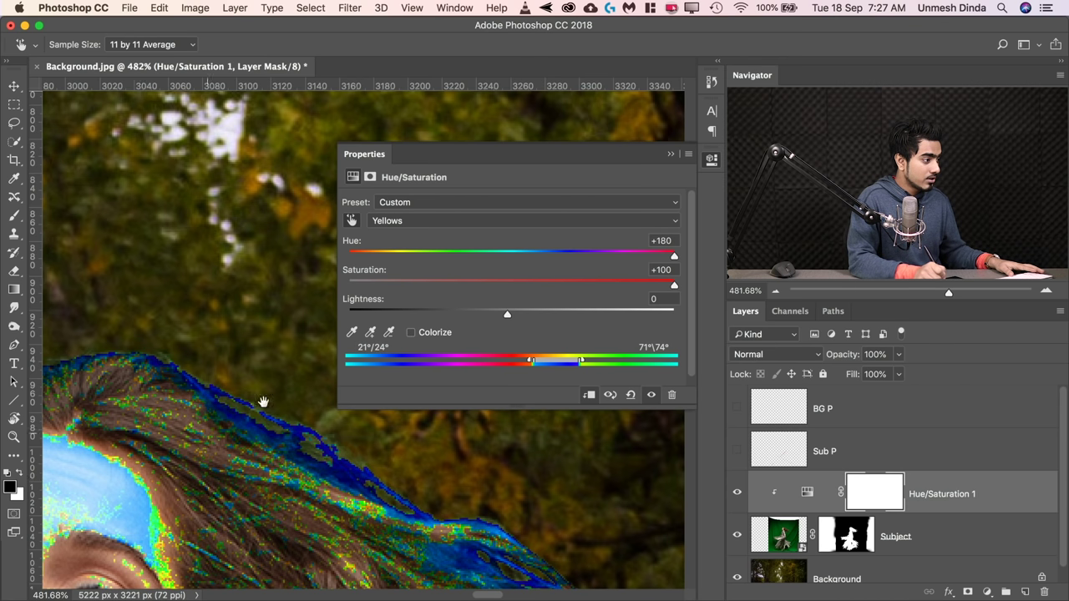
{"action": "left_click_drag", "start_coordinate": [263, 406], "coordinate": [321, 364]}
{"action": "key", "text": "super+r"}
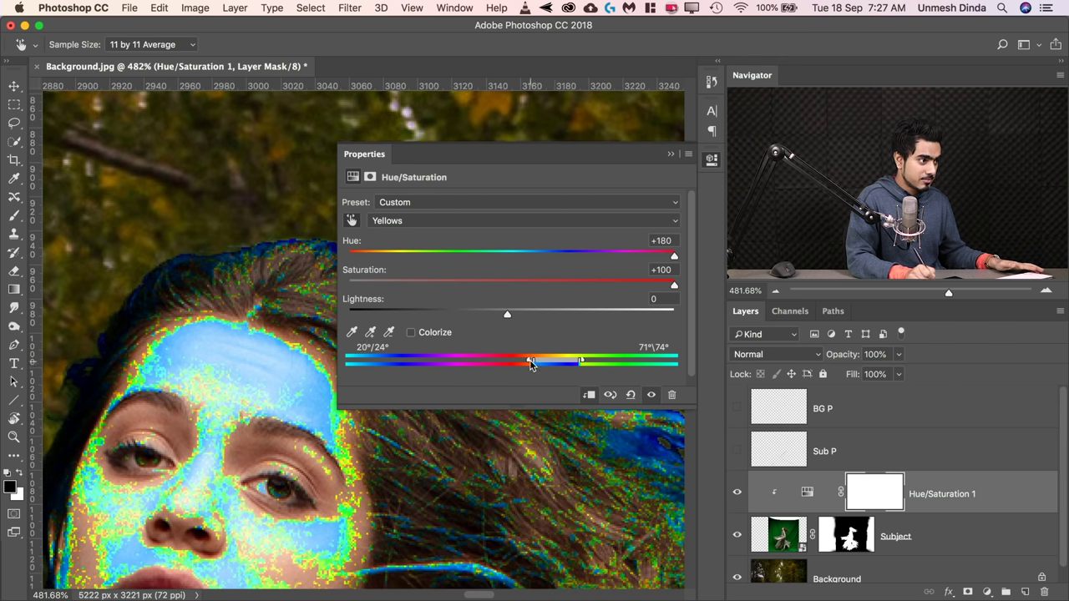
{"action": "left_click_drag", "start_coordinate": [530, 365], "coordinate": [538, 365]}
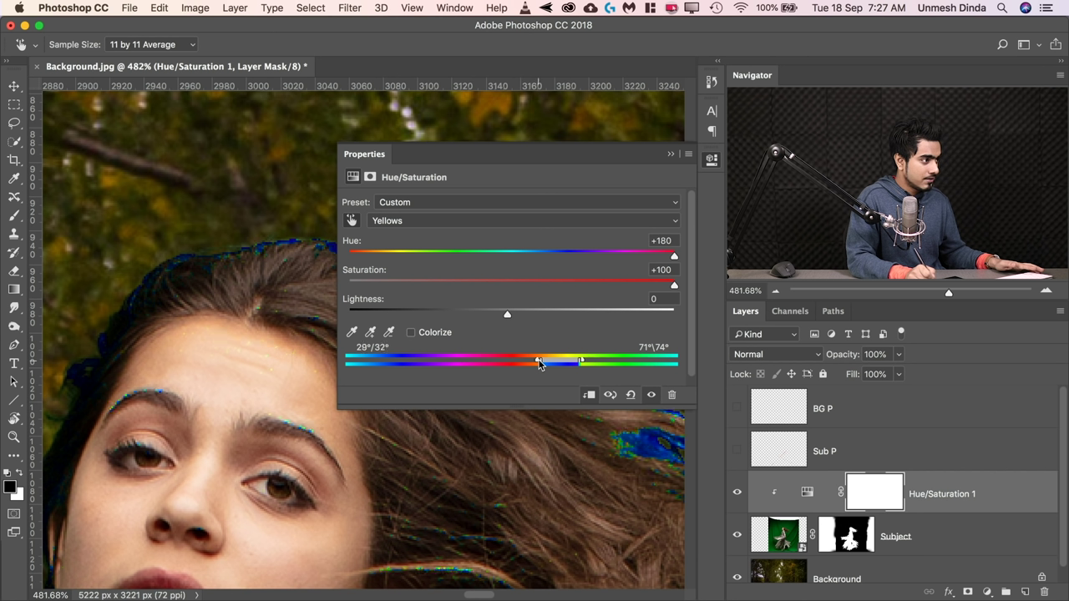
{"action": "left_click_drag", "start_coordinate": [547, 365], "coordinate": [551, 361]}
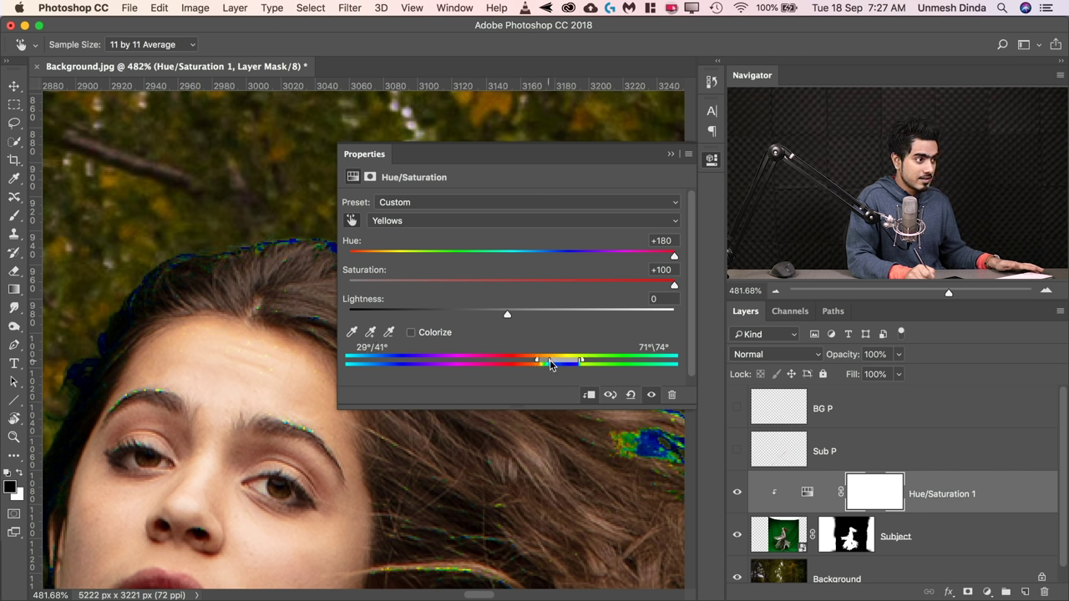
- Extend the upper end of the adjustment's colour range into the greens, to 145°/169°
{"action": "left_click_drag", "start_coordinate": [256, 325], "coordinate": [155, 385]}
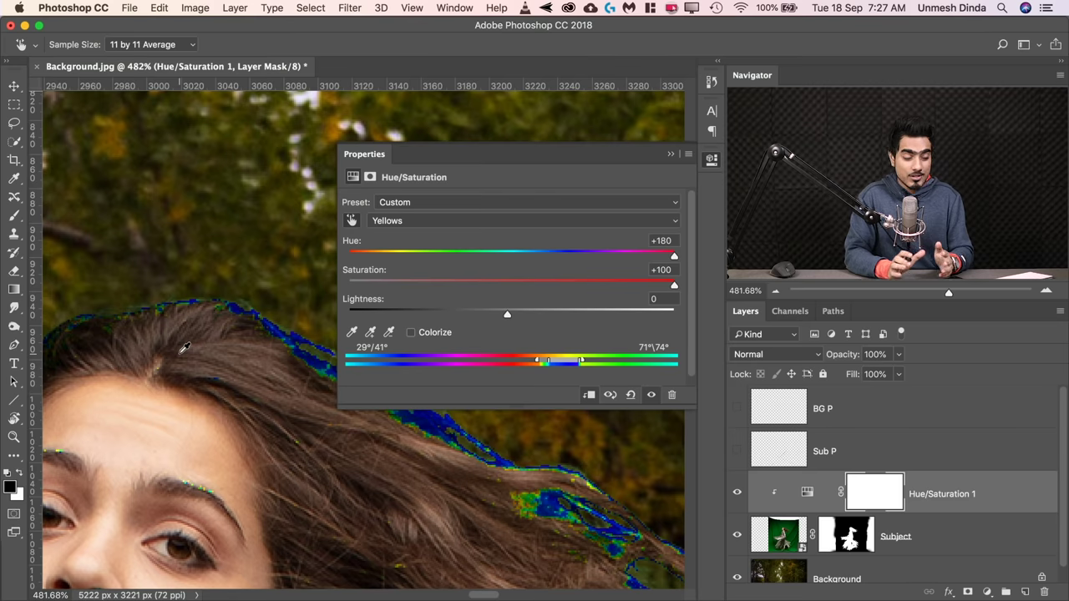
{"action": "left_click_drag", "start_coordinate": [267, 341], "coordinate": [141, 342]}
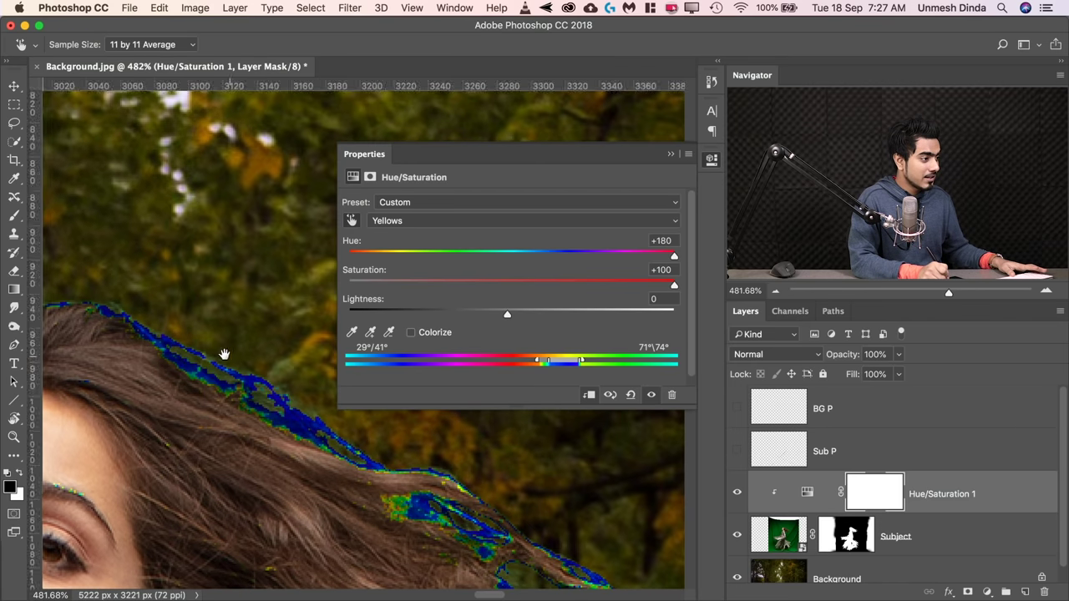
{"action": "left_click_drag", "start_coordinate": [224, 353], "coordinate": [198, 341]}
{"action": "left_click_drag", "start_coordinate": [580, 363], "coordinate": [648, 362]}
{"action": "left_click_drag", "start_coordinate": [284, 370], "coordinate": [178, 383]}
{"action": "left_click_drag", "start_coordinate": [254, 434], "coordinate": [269, 240]}
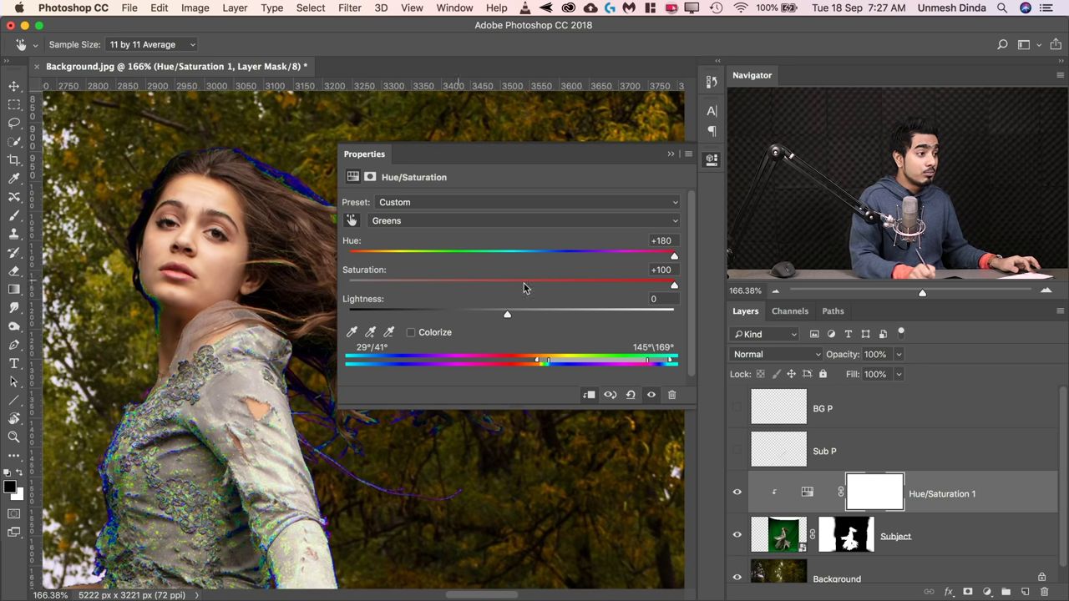
- Reset the Hue and Saturation of the edited Greens range to 0
{"action": "left_click_drag", "start_coordinate": [509, 289], "coordinate": [506, 287]}
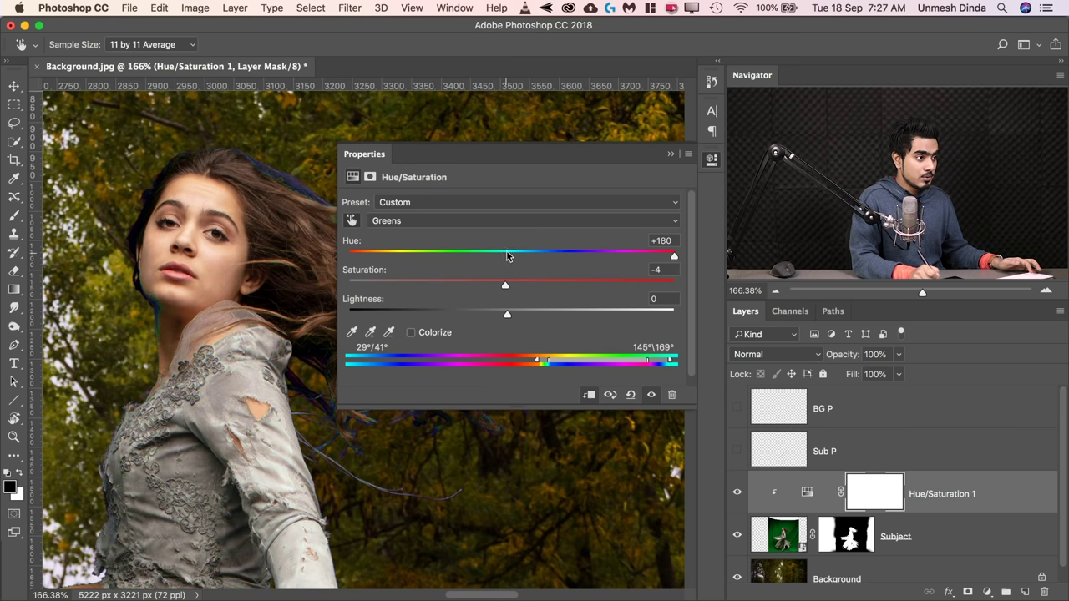
{"action": "left_click", "coordinate": [508, 254]}
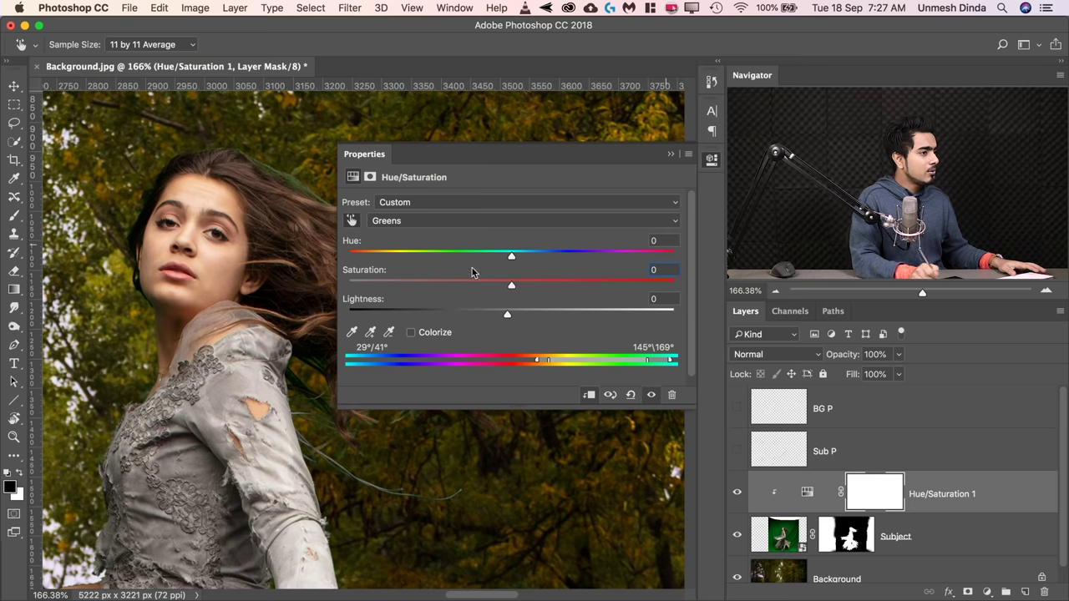
{"action": "left_click_drag", "start_coordinate": [263, 182], "coordinate": [314, 167]}
{"action": "left_click_drag", "start_coordinate": [210, 242], "coordinate": [164, 315]}
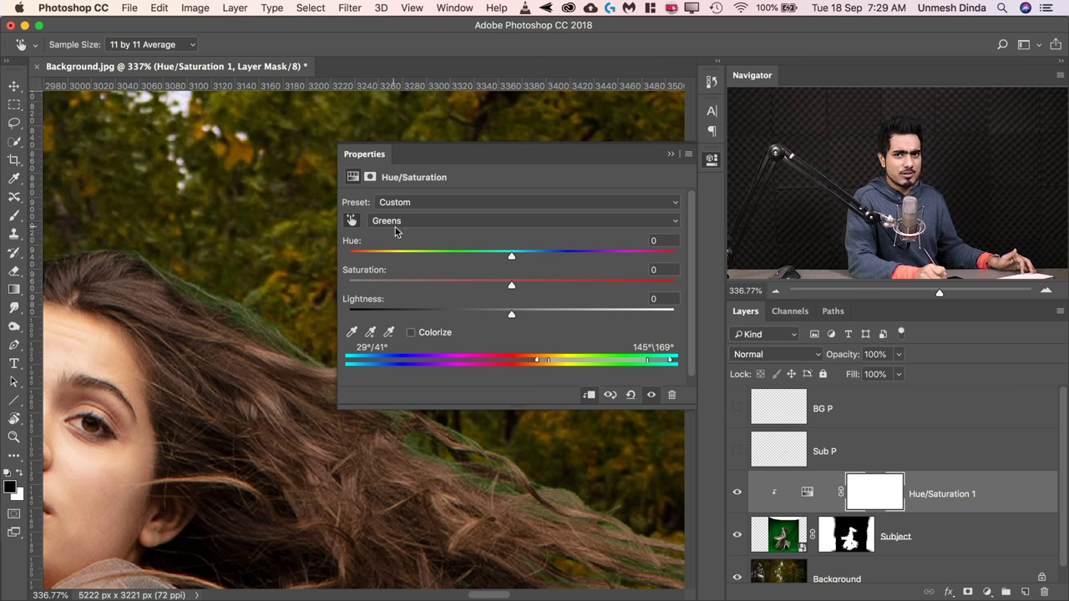
- Compare the Master, Greens 2 and edited Greens ranges of the Hue/Saturation adjustment, then close its properties
{"action": "left_click", "coordinate": [468, 219]}
{"action": "left_click", "coordinate": [460, 208]}
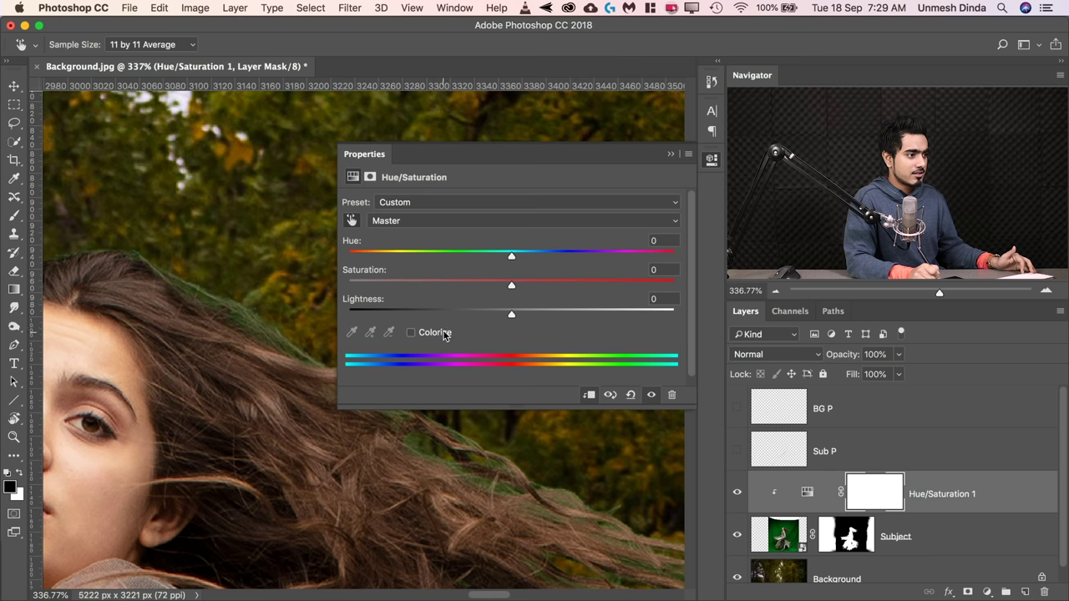
{"action": "left_click", "coordinate": [411, 222]}
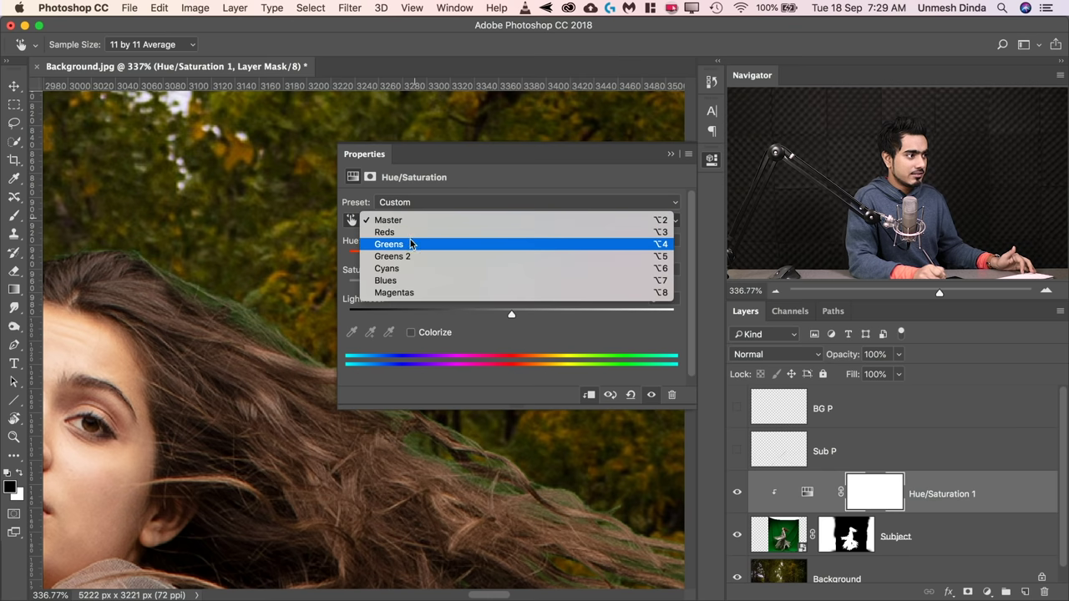
{"action": "left_click", "coordinate": [408, 256]}
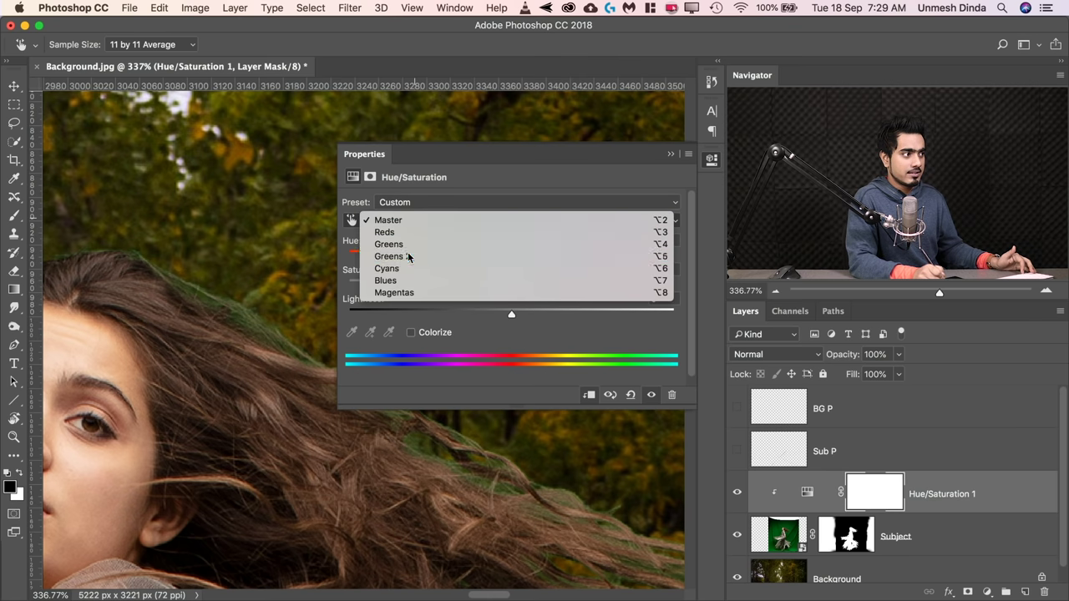
{"action": "left_click", "coordinate": [440, 220]}
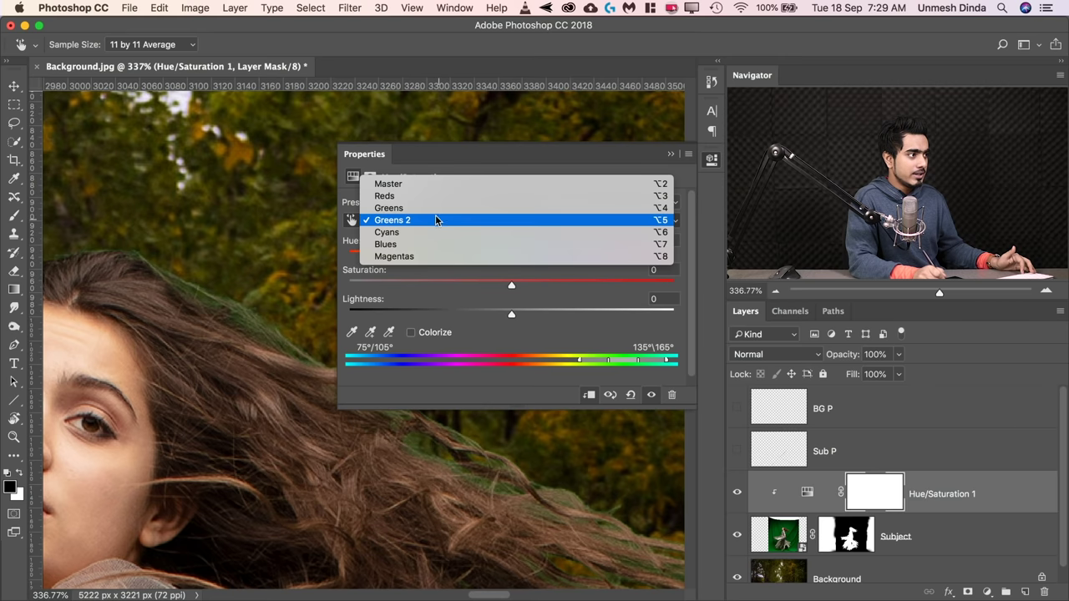
{"action": "left_click", "coordinate": [440, 212]}
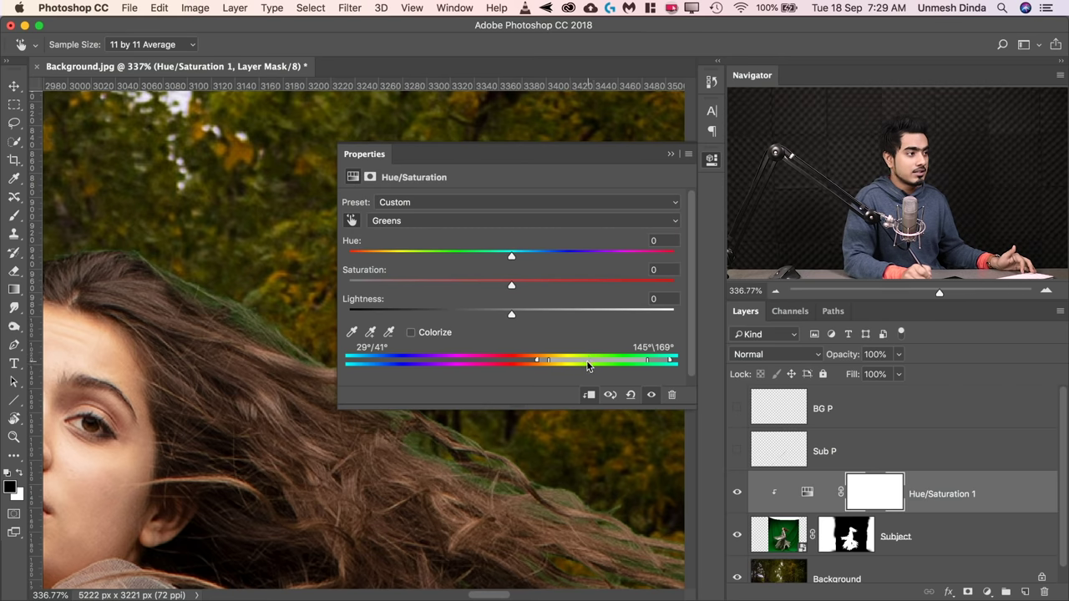
{"action": "left_click", "coordinate": [672, 157]}
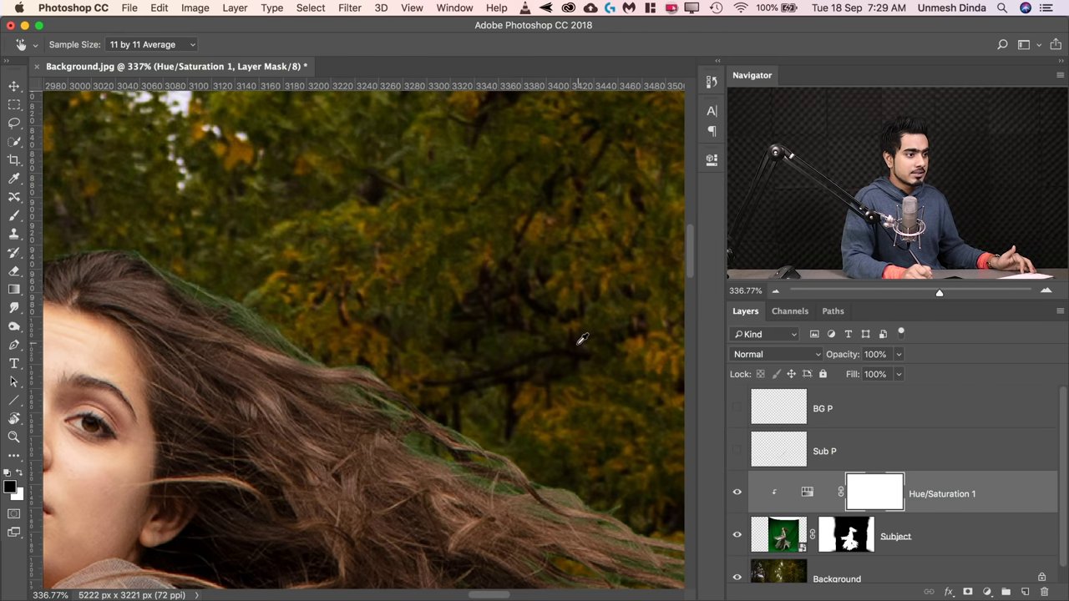
- Reopen the properties of the Hue/Saturation 1 adjustment and select its edited Greens range
{"action": "double_click", "coordinate": [808, 492]}
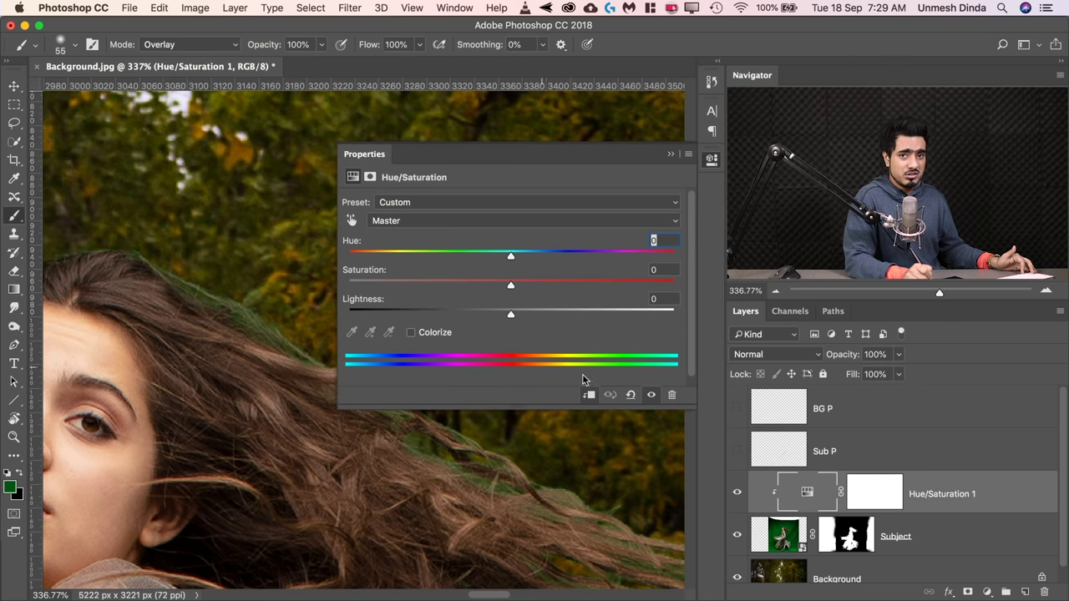
{"action": "left_click", "coordinate": [462, 222]}
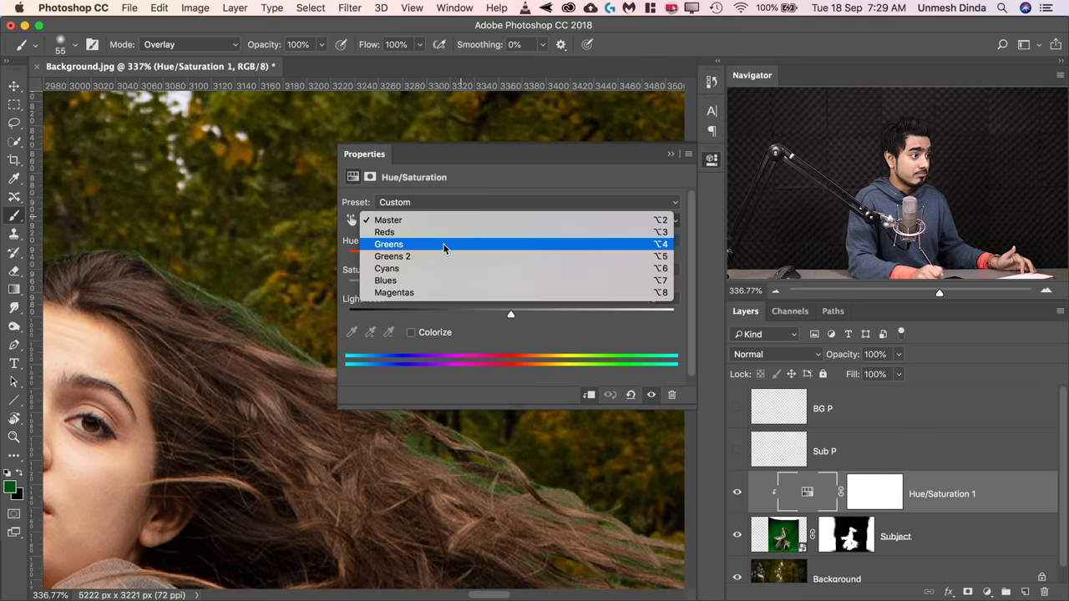
{"action": "left_click", "coordinate": [448, 244]}
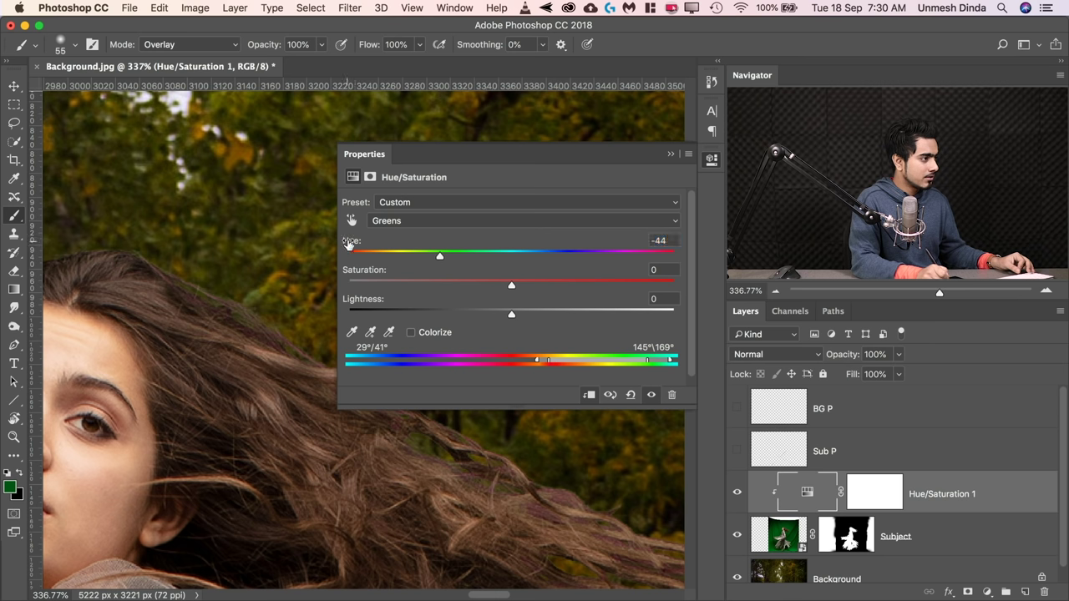
- Set the Greens range's Hue to -36 and compare the hair with the Hue/Saturation 1 adjustment off and on
{"action": "left_click_drag", "start_coordinate": [350, 244], "coordinate": [360, 248]}
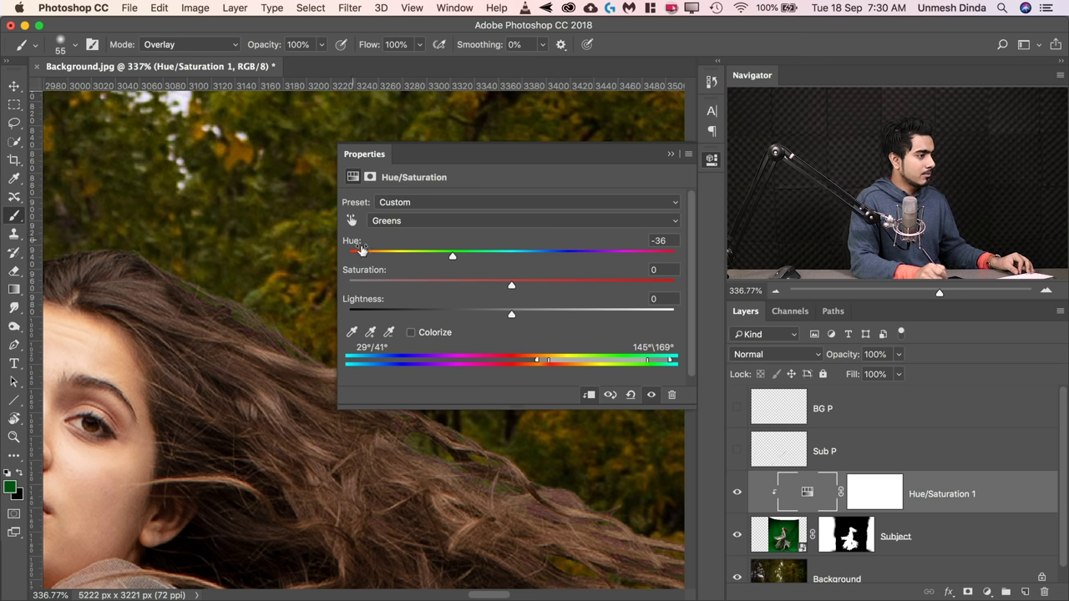
{"action": "left_click", "coordinate": [736, 494]}
{"action": "left_click", "coordinate": [736, 493]}
- Examine the dress down to its hem and compare it with the Hue/Saturation 1 adjustment off and on
{"action": "left_click_drag", "start_coordinate": [272, 343], "coordinate": [210, 353]}
{"action": "left_click_drag", "start_coordinate": [213, 418], "coordinate": [271, 109]}
{"action": "left_click_drag", "start_coordinate": [251, 368], "coordinate": [260, 335]}
{"action": "left_click_drag", "start_coordinate": [260, 290], "coordinate": [223, 291]}
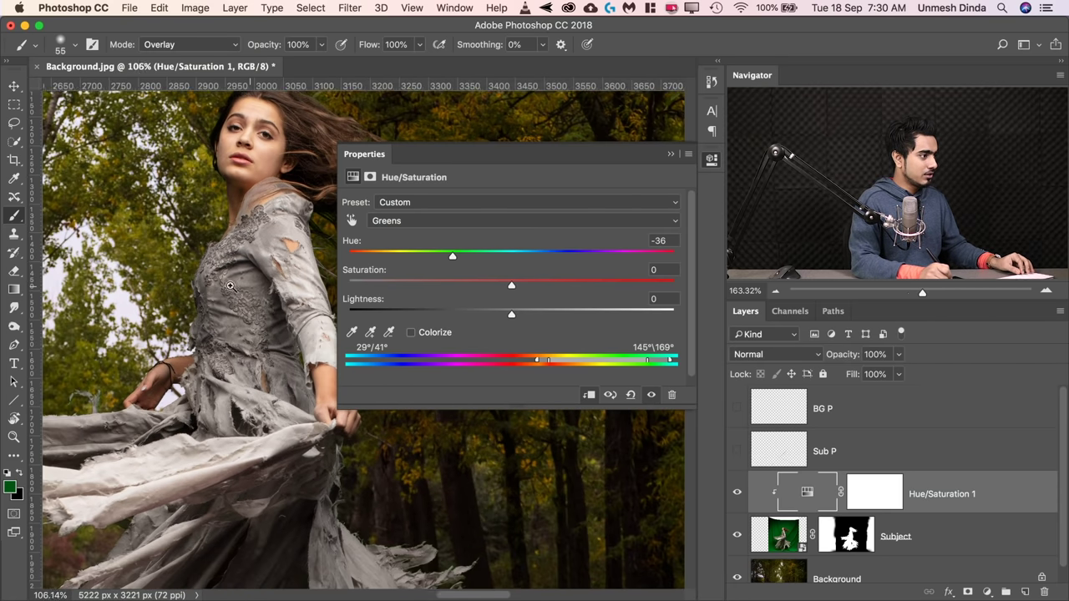
{"action": "scroll", "coordinate": [230, 305], "scroll_direction": "down", "scroll_amount": 10}
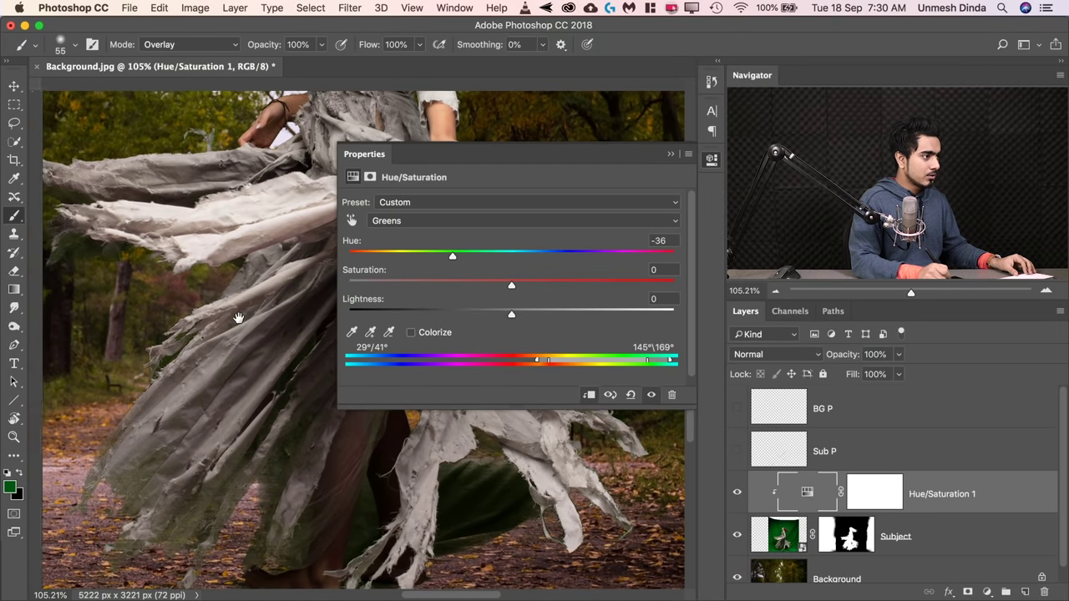
{"action": "key", "text": "super+r"}
{"action": "left_click", "coordinate": [738, 493]}
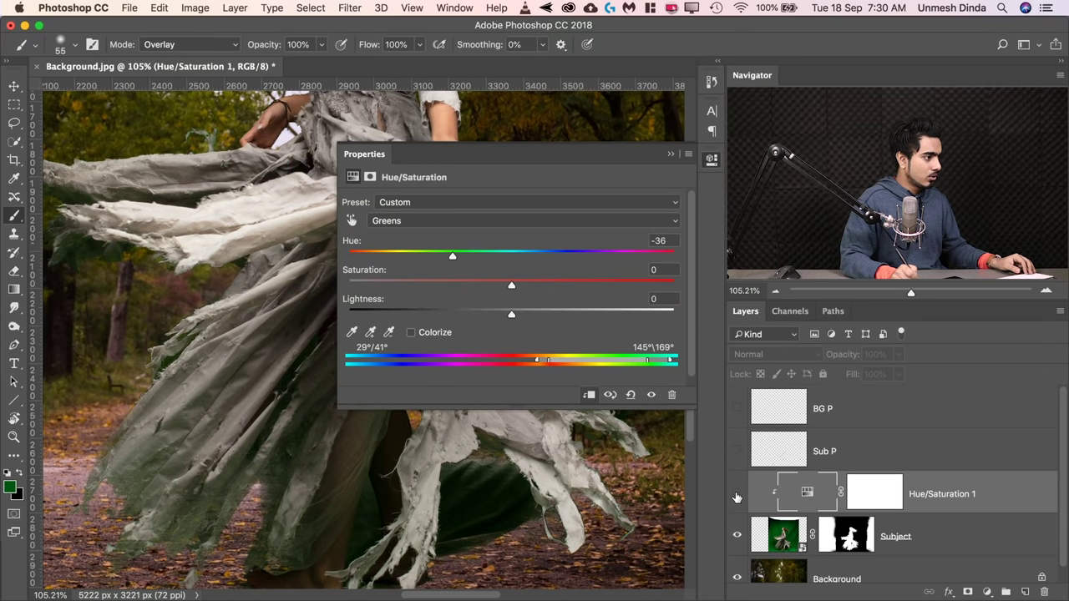
{"action": "left_click", "coordinate": [738, 494]}
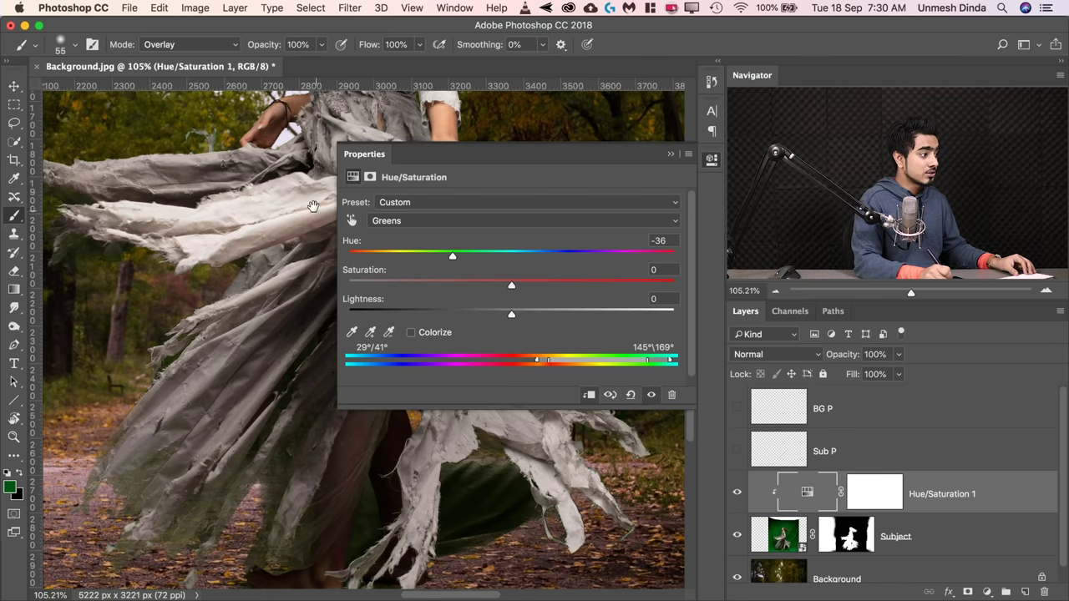
- Set the Saturation of the Greens range in Hue/Saturation 1 to -4 and close its properties
{"action": "key", "text": "super+r"}
{"action": "scroll", "coordinate": [147, 526], "scroll_direction": "up", "scroll_amount": 10}
{"action": "left_click_drag", "start_coordinate": [239, 305], "coordinate": [239, 342]}
{"action": "scroll", "coordinate": [238, 341], "scroll_direction": "up", "scroll_amount": 5}
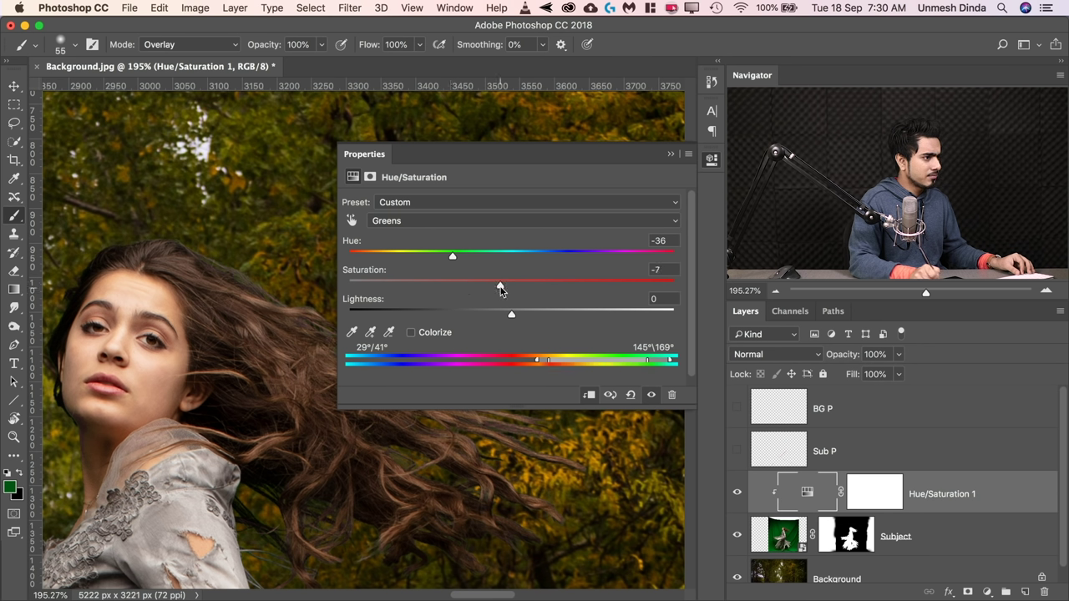
{"action": "left_click_drag", "start_coordinate": [502, 289], "coordinate": [506, 288]}
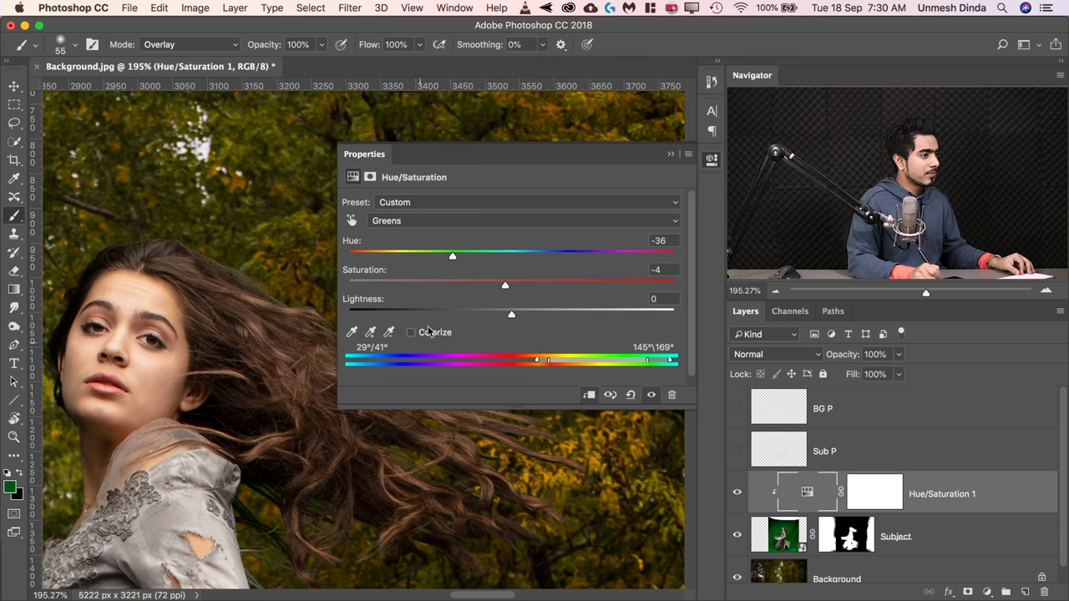
{"action": "left_click", "coordinate": [672, 156]}
- Add a second Hue/Saturation adjustment above Hue/Saturation 1 and clip it to the Subject layer
{"action": "key", "text": "space"}
{"action": "left_click_drag", "start_coordinate": [260, 460], "coordinate": [535, 100]}
{"action": "left_click_drag", "start_coordinate": [421, 399], "coordinate": [487, 303]}
{"action": "left_click_drag", "start_coordinate": [385, 400], "coordinate": [613, 108]}
{"action": "left_click_drag", "start_coordinate": [439, 435], "coordinate": [274, 112]}
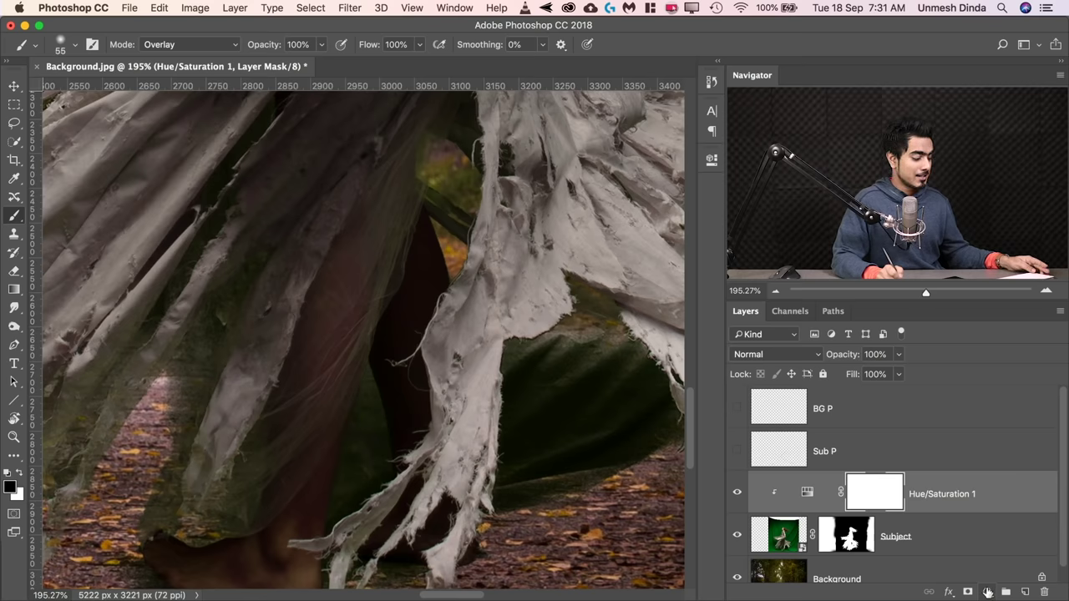
{"action": "left_click", "coordinate": [988, 592]}
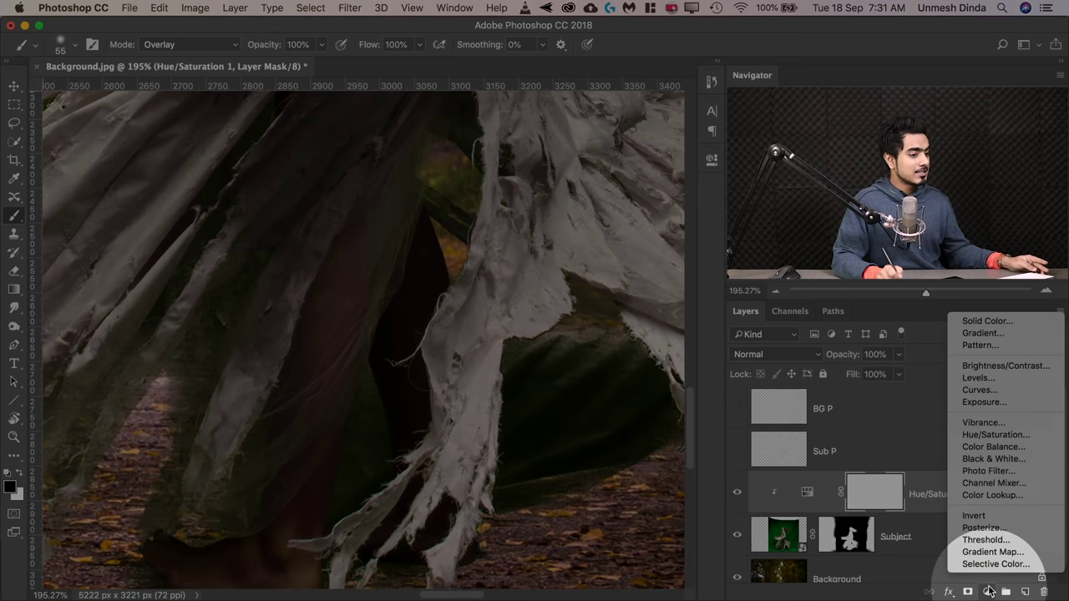
{"action": "left_click", "coordinate": [996, 434]}
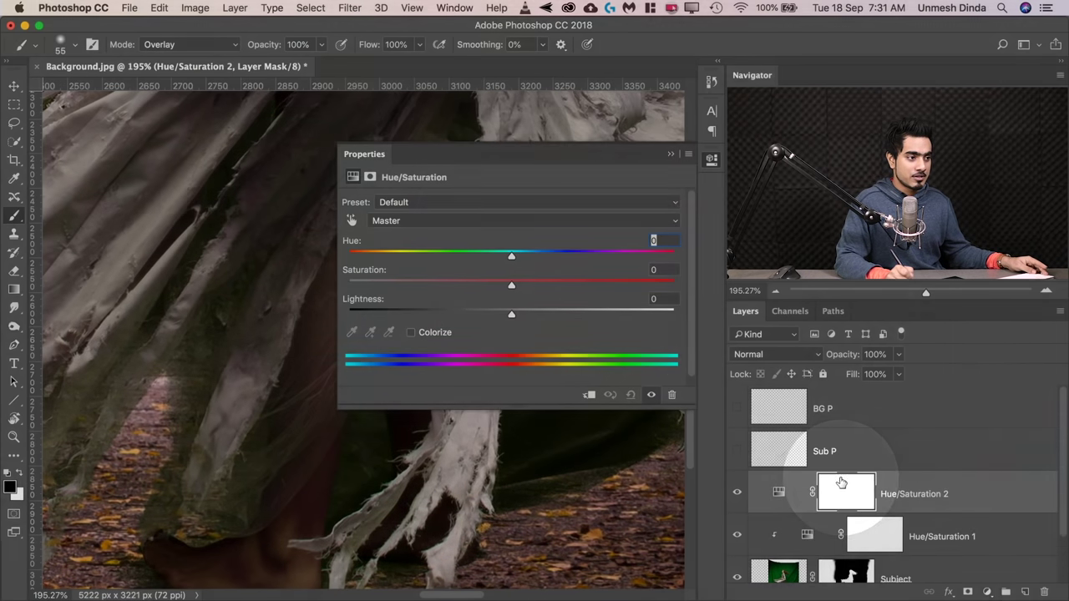
{"action": "left_click", "coordinate": [589, 396]}
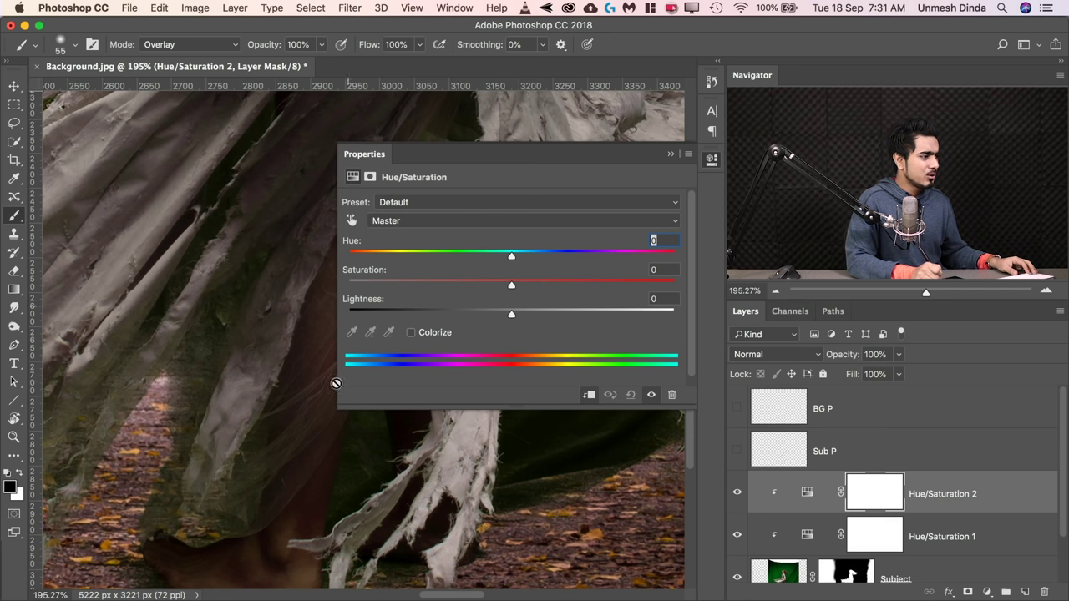
- Lower the Master Saturation of Hue/Saturation 2 to -72 and invert its layer mask to black
{"action": "left_click_drag", "start_coordinate": [339, 412], "coordinate": [504, 401]}
{"action": "key", "text": "space"}
{"action": "scroll", "coordinate": [444, 387], "scroll_direction": "left", "scroll_amount": 10}
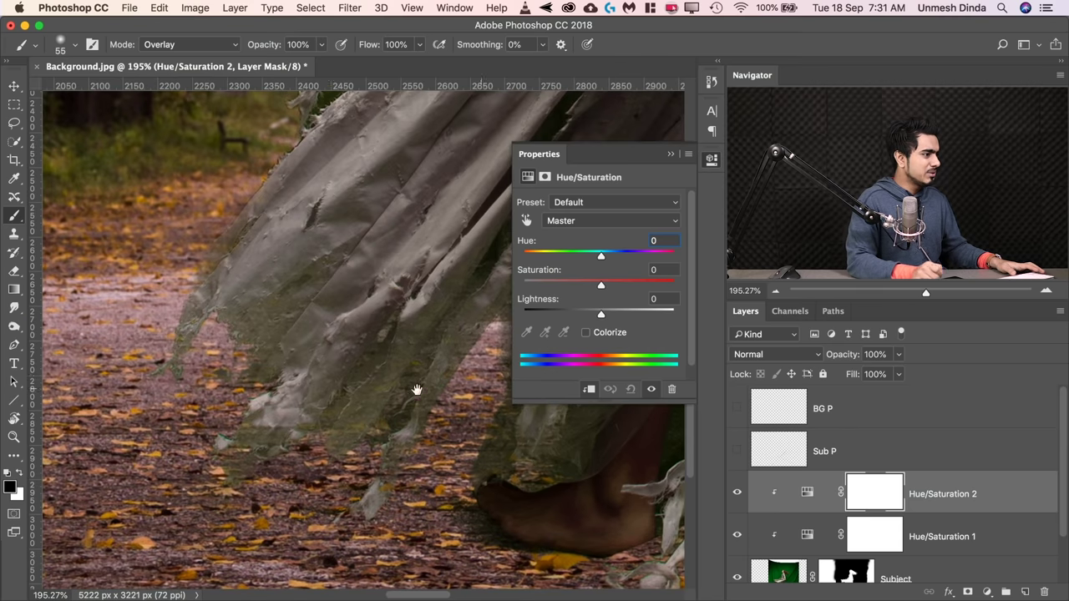
{"action": "left_click_drag", "start_coordinate": [590, 284], "coordinate": [521, 285]}
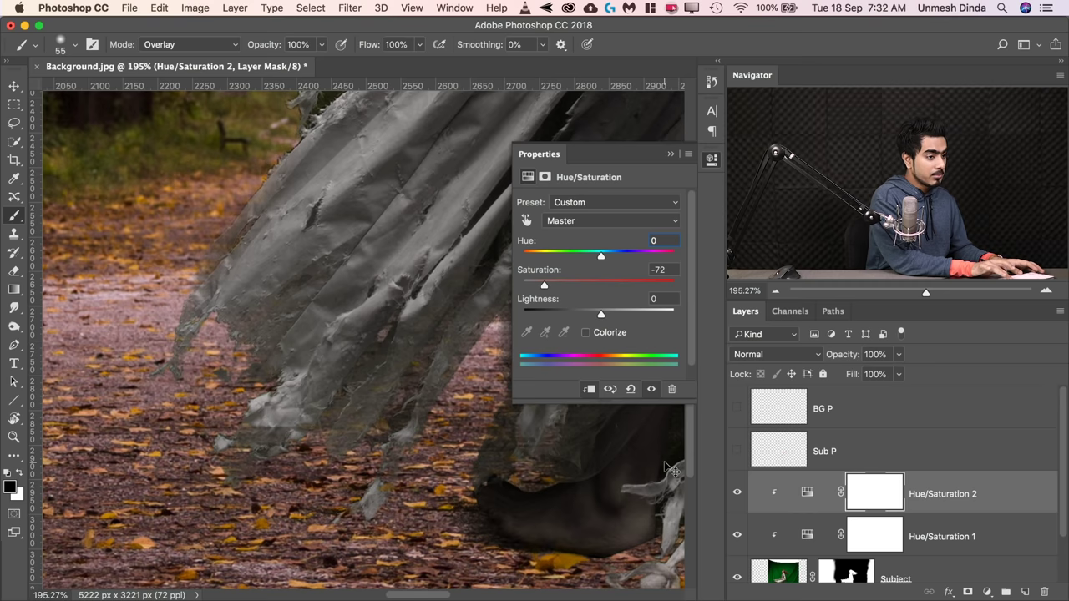
{"action": "key", "text": "super+i"}
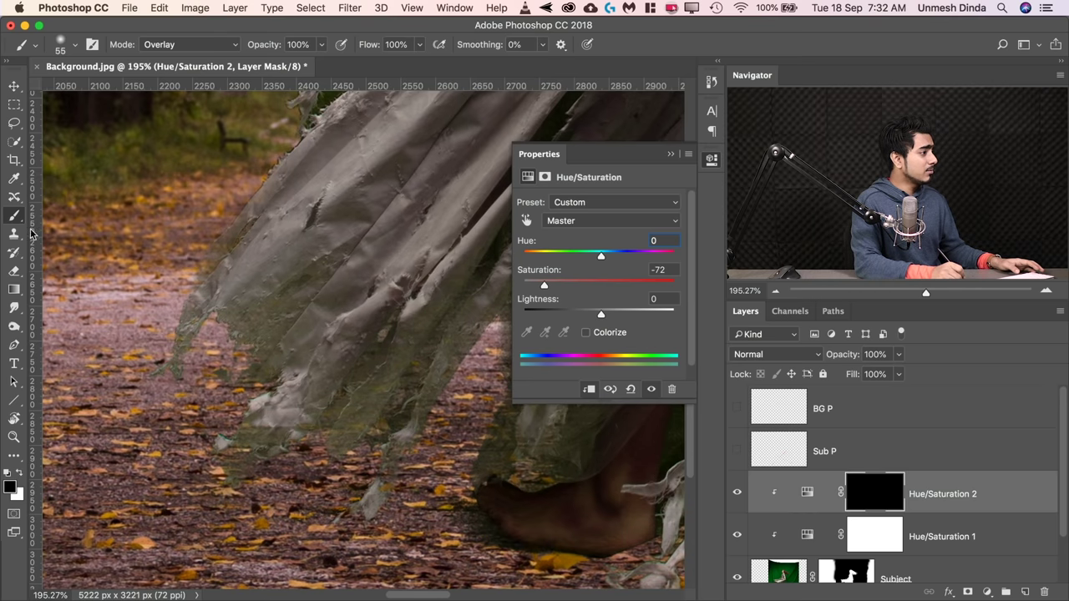
- Prepare a white brush of about 256 px in Normal mode for painting on the Hue/Saturation 2 mask
{"action": "key", "text": "x"}
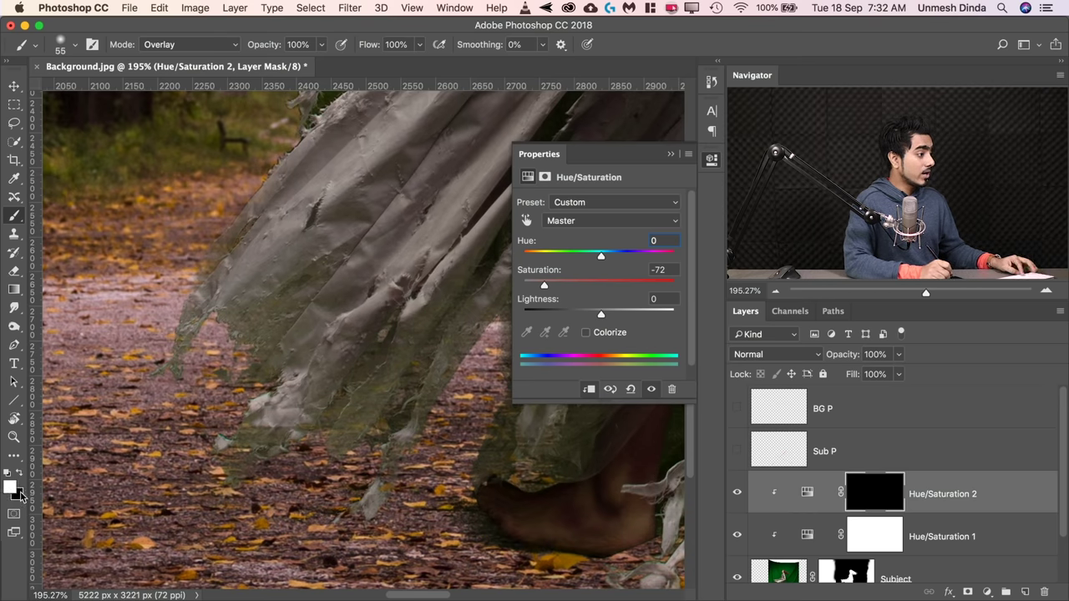
{"action": "left_click_drag", "start_coordinate": [273, 322], "coordinate": [385, 303], "text": "ctrl+alt"}
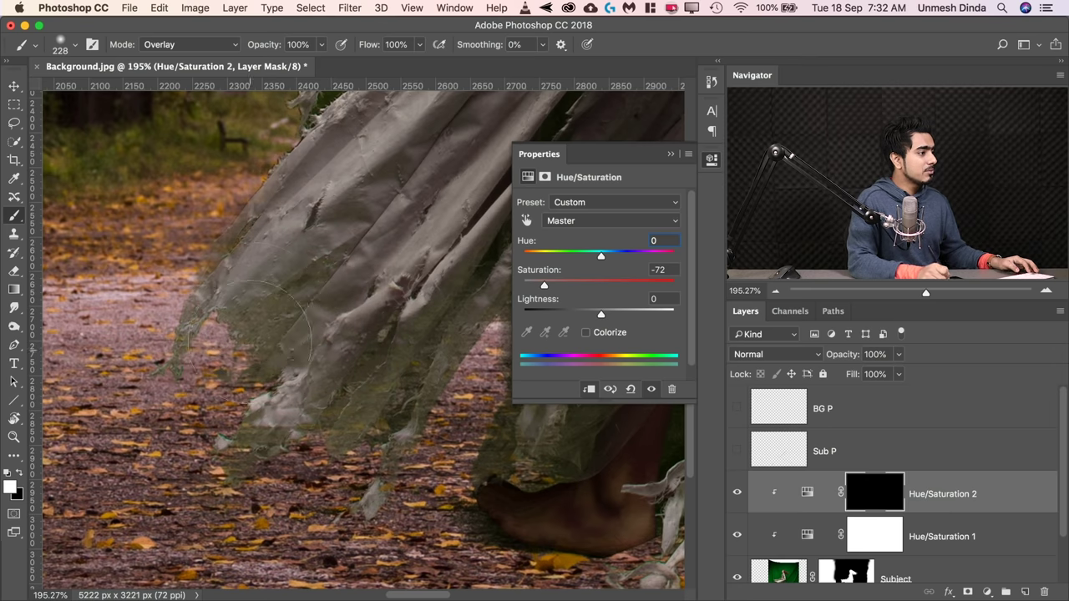
{"action": "mouse_move", "coordinate": [298, 310]}
{"action": "left_mouse_down"}
{"action": "mouse_move", "coordinate": [292, 345]}
{"action": "mouse_move", "coordinate": [299, 322]}
{"action": "left_mouse_up"}
{"action": "left_click", "coordinate": [191, 45]}
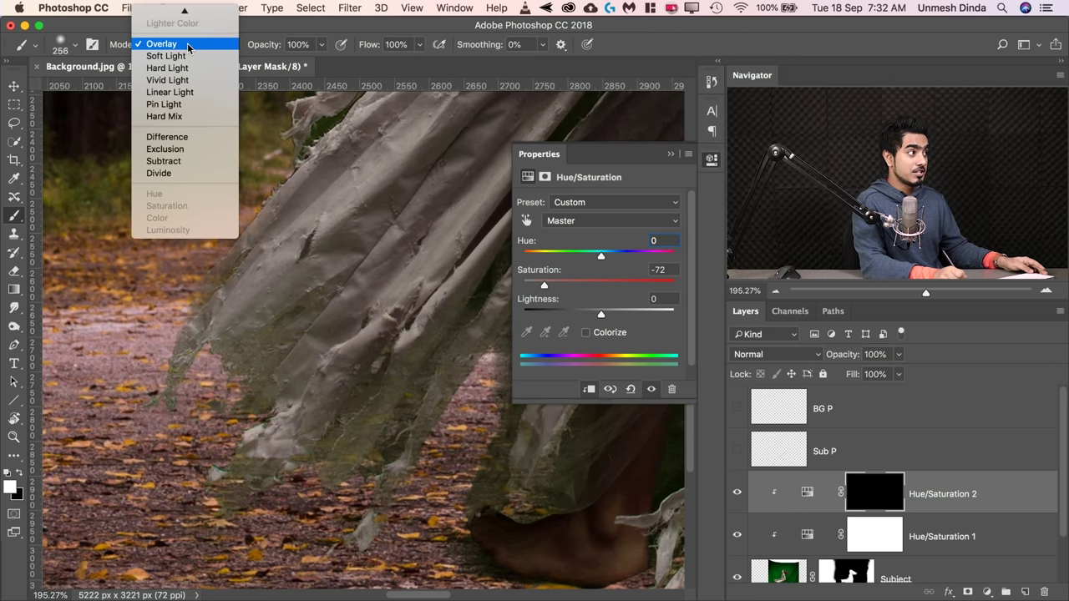
{"action": "left_click", "coordinate": [191, 12]}
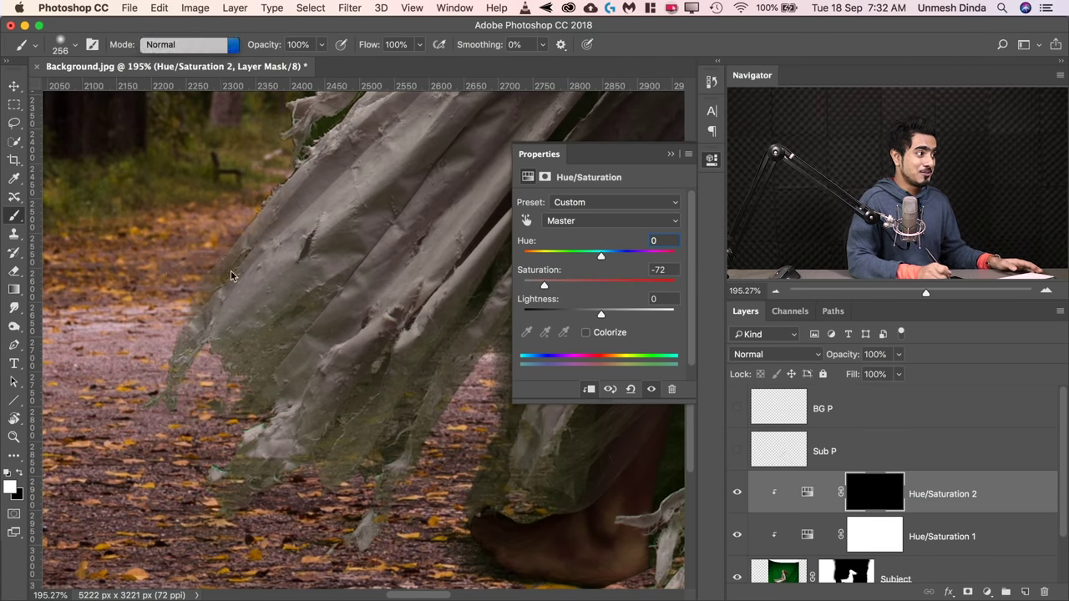
- Paint white on the Hue/Saturation 2 mask over the green-tinted folds on the left side of the skirt
{"action": "mouse_move", "coordinate": [234, 342]}
{"action": "left_mouse_down"}
{"action": "mouse_move", "coordinate": [239, 317]}
{"action": "mouse_move", "coordinate": [267, 367]}
{"action": "left_mouse_up"}
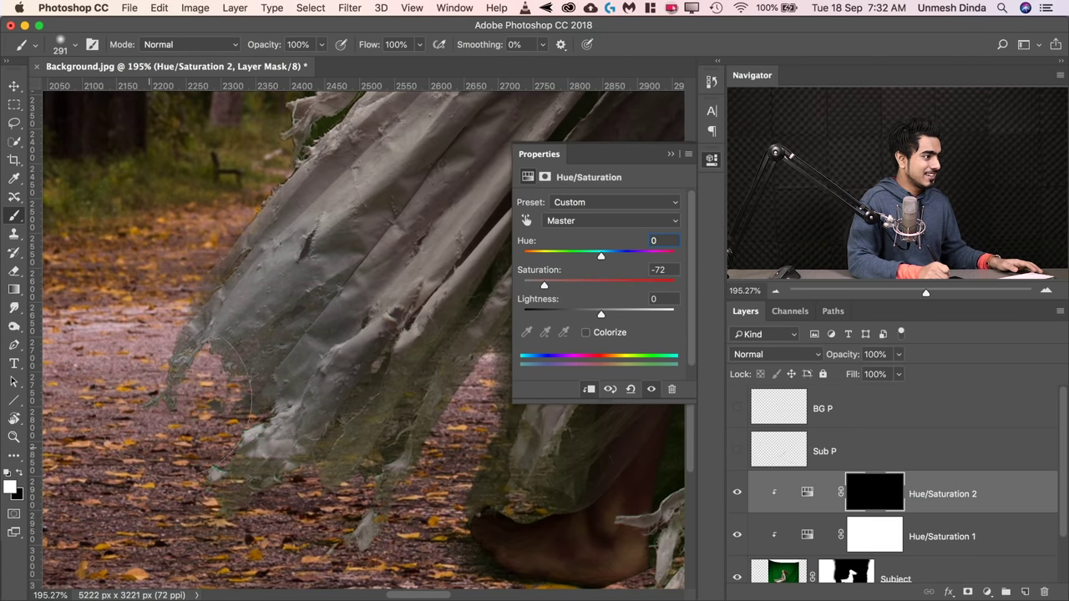
{"action": "mouse_move", "coordinate": [186, 402]}
{"action": "left_mouse_down"}
{"action": "mouse_move", "coordinate": [293, 399]}
{"action": "mouse_move", "coordinate": [356, 368]}
{"action": "mouse_move", "coordinate": [334, 385]}
{"action": "left_mouse_up"}
{"action": "mouse_move", "coordinate": [355, 363]}
{"action": "left_mouse_down"}
{"action": "mouse_move", "coordinate": [268, 380]}
{"action": "mouse_move", "coordinate": [258, 486]}
{"action": "left_mouse_up"}
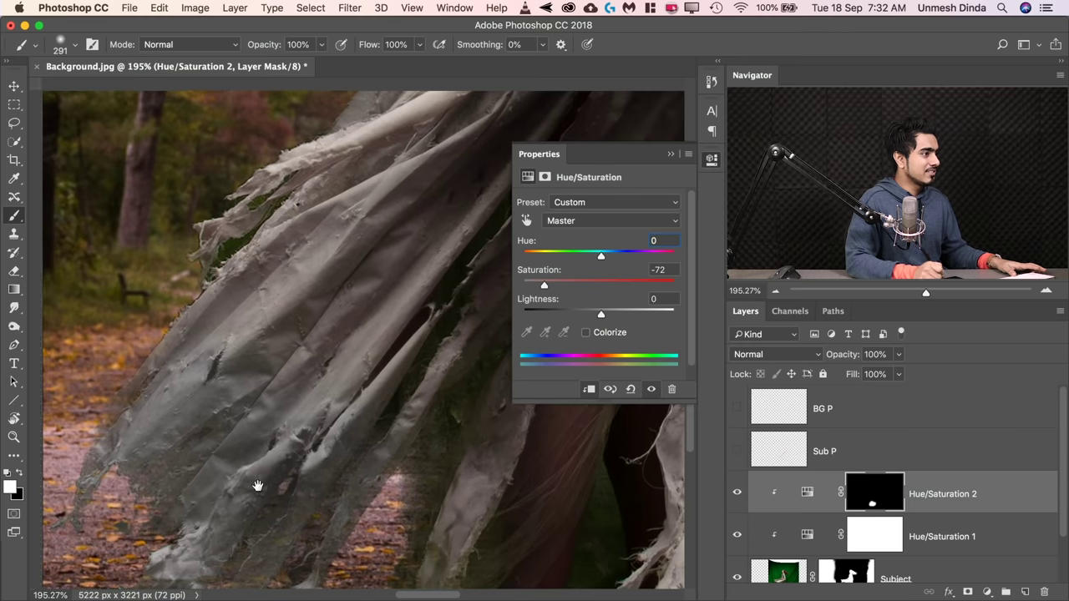
{"action": "mouse_move", "coordinate": [217, 248]}
{"action": "left_mouse_down"}
{"action": "mouse_move", "coordinate": [212, 273]}
{"action": "mouse_move", "coordinate": [276, 284]}
{"action": "left_mouse_up"}
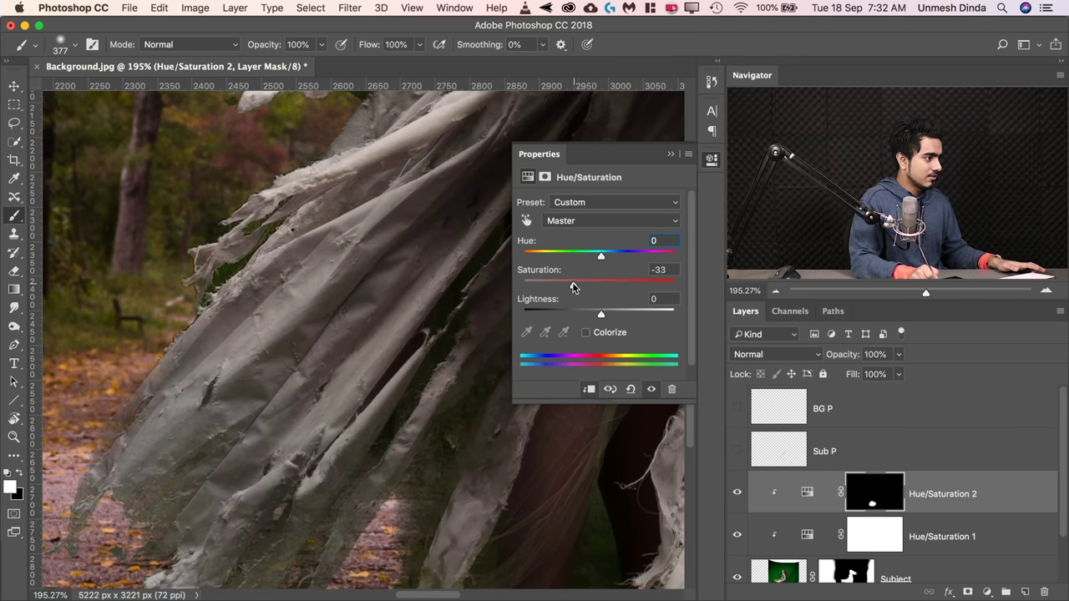
- Set the Saturation of Hue/Saturation 2 to -47 and paint white on its mask over the lower folds near the foot
{"action": "mouse_move", "coordinate": [351, 411]}
{"action": "left_mouse_down"}
{"action": "mouse_move", "coordinate": [353, 267]}
{"action": "mouse_move", "coordinate": [376, 213]}
{"action": "left_mouse_up"}
{"action": "left_click_drag", "start_coordinate": [276, 406], "coordinate": [259, 391]}
{"action": "left_click_drag", "start_coordinate": [420, 255], "coordinate": [278, 347]}
{"action": "left_click_drag", "start_coordinate": [278, 347], "coordinate": [207, 347]}
{"action": "left_click_drag", "start_coordinate": [312, 430], "coordinate": [331, 313]}
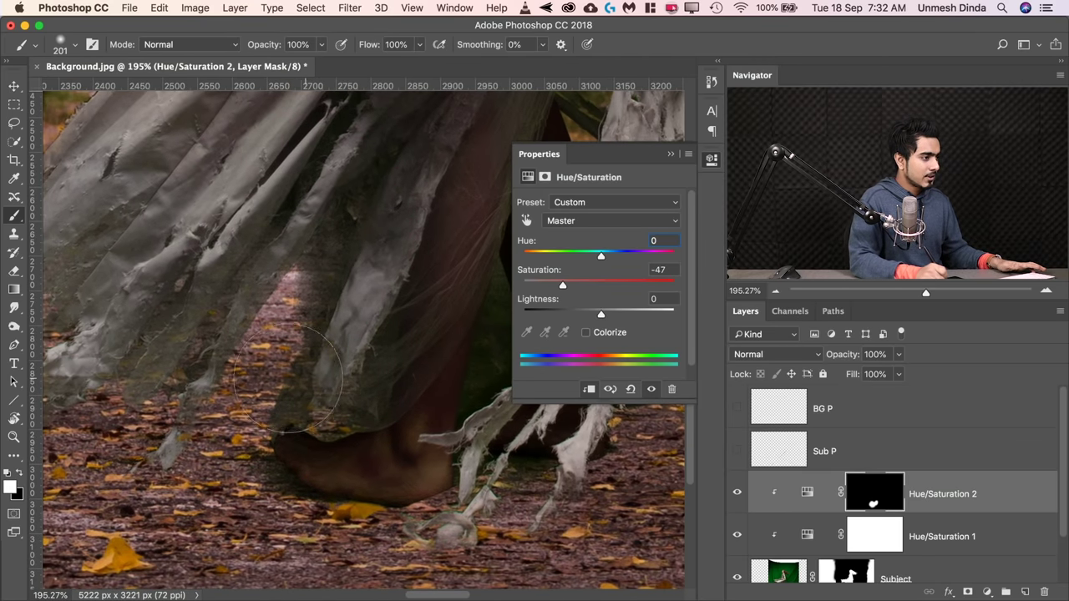
- Paint white on the Hue/Saturation 2 mask over the hem, the dark green cloth behind the legs and the tattered right side
{"action": "left_click_drag", "start_coordinate": [269, 418], "coordinate": [246, 382]}
{"action": "left_click_drag", "start_coordinate": [344, 351], "coordinate": [155, 416]}
{"action": "mouse_move", "coordinate": [246, 358]}
{"action": "left_mouse_down"}
{"action": "mouse_move", "coordinate": [236, 359]}
{"action": "mouse_move", "coordinate": [279, 353]}
{"action": "mouse_move", "coordinate": [286, 493]}
{"action": "left_mouse_up"}
{"action": "mouse_move", "coordinate": [334, 368]}
{"action": "left_mouse_down"}
{"action": "mouse_move", "coordinate": [143, 403]}
{"action": "mouse_move", "coordinate": [126, 418]}
{"action": "left_mouse_up"}
{"action": "mouse_move", "coordinate": [262, 379]}
{"action": "left_mouse_down"}
{"action": "mouse_move", "coordinate": [282, 365]}
{"action": "mouse_move", "coordinate": [323, 453]}
{"action": "left_mouse_up"}
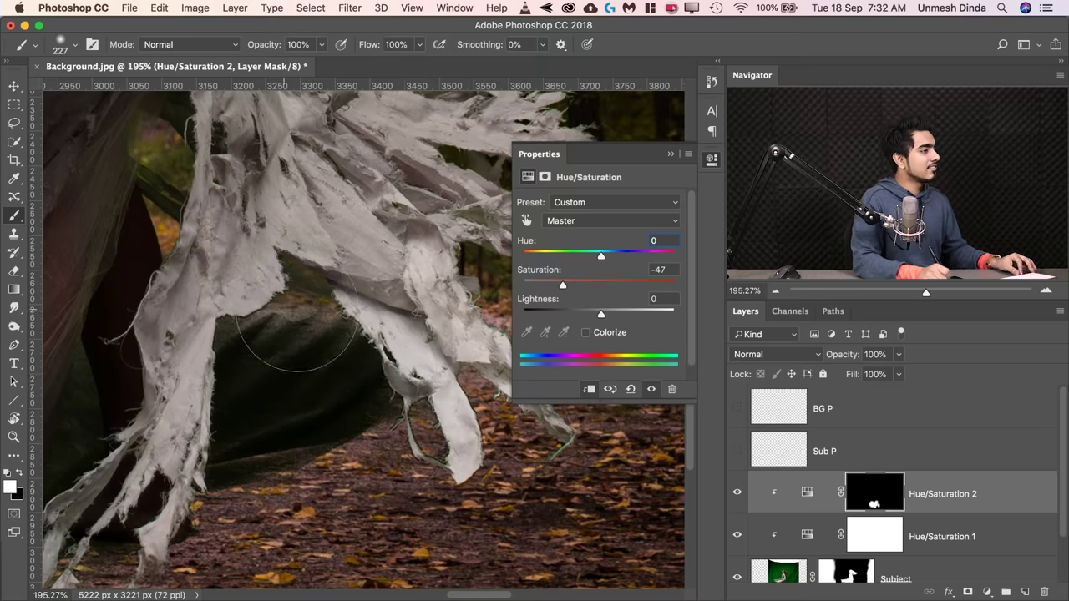
{"action": "left_click_drag", "start_coordinate": [391, 485], "coordinate": [311, 321]}
{"action": "scroll", "coordinate": [310, 322], "scroll_direction": "up", "scroll_amount": 3}
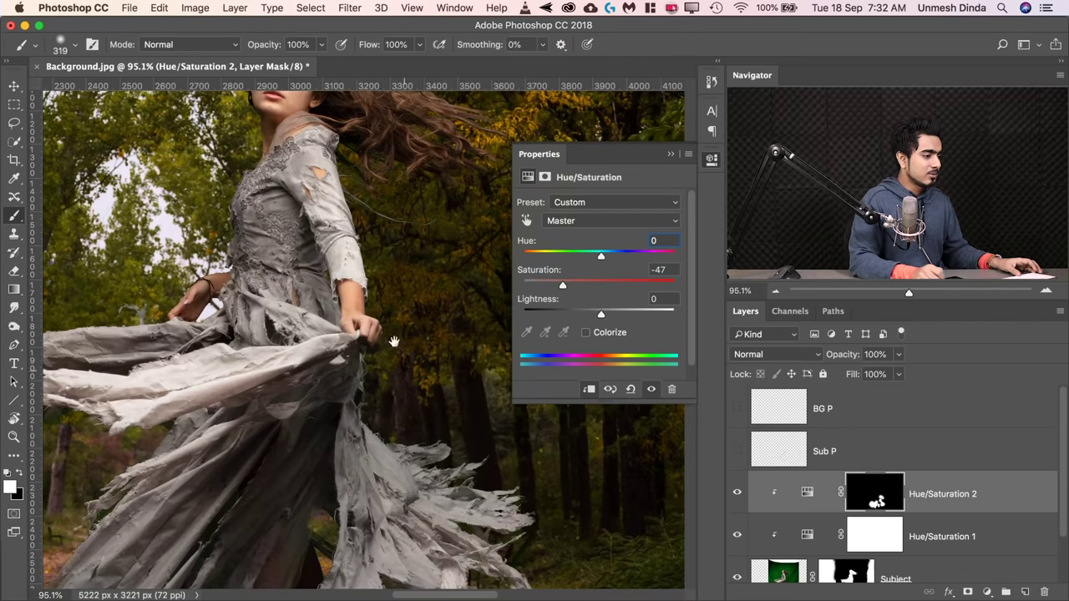
- Select the Subject layer's mask for editing around the gaps in the lower right of the dress
{"action": "left_click_drag", "start_coordinate": [395, 341], "coordinate": [283, 132]}
{"action": "left_click_drag", "start_coordinate": [292, 374], "coordinate": [367, 368]}
{"action": "left_click_drag", "start_coordinate": [367, 284], "coordinate": [368, 449]}
{"action": "key", "text": "super+r"}
{"action": "left_click_drag", "start_coordinate": [1063, 465], "coordinate": [1052, 520]}
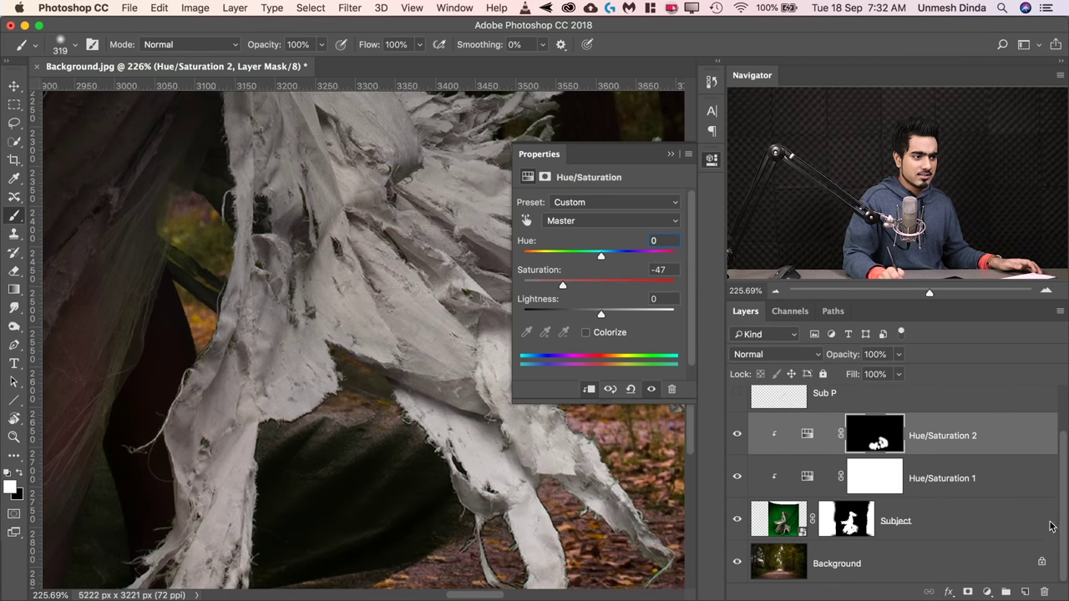
{"action": "left_click", "coordinate": [847, 522]}
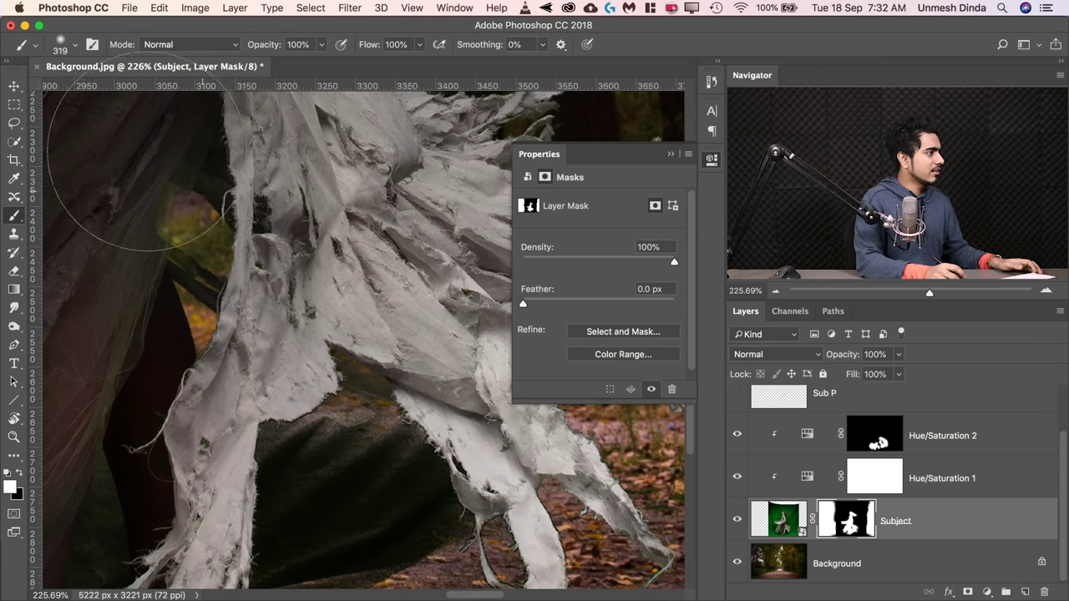
- Try painting white on the Subject mask over the gaps beneath the torn fabric, and undo the stroke
{"action": "mouse_move", "coordinate": [286, 284]}
{"action": "left_mouse_down"}
{"action": "mouse_move", "coordinate": [192, 283]}
{"action": "mouse_move", "coordinate": [203, 264]}
{"action": "mouse_move", "coordinate": [191, 310]}
{"action": "mouse_move", "coordinate": [323, 393]}
{"action": "mouse_move", "coordinate": [390, 458]}
{"action": "left_mouse_up"}
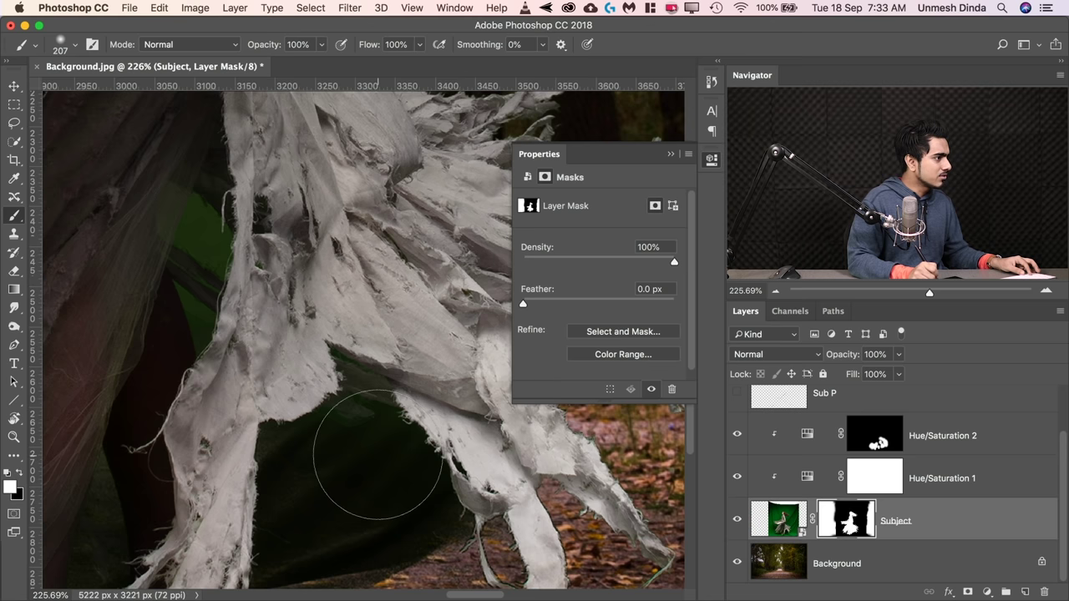
{"action": "key", "text": "super+z"}
- Set the brush to Overlay mode at about 127 px for refining the Subject mask around the dark green cloth
{"action": "left_click_drag", "start_coordinate": [358, 451], "coordinate": [310, 388]}
{"action": "scroll", "coordinate": [310, 387], "scroll_direction": "down", "scroll_amount": 3}
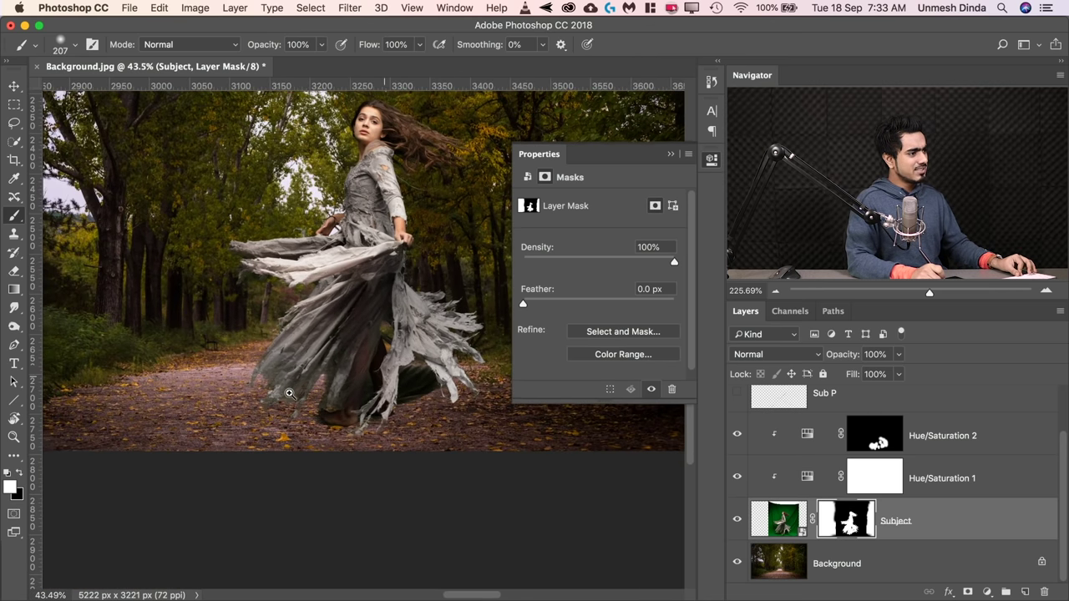
{"action": "scroll", "coordinate": [310, 388], "scroll_direction": "up", "scroll_amount": 2}
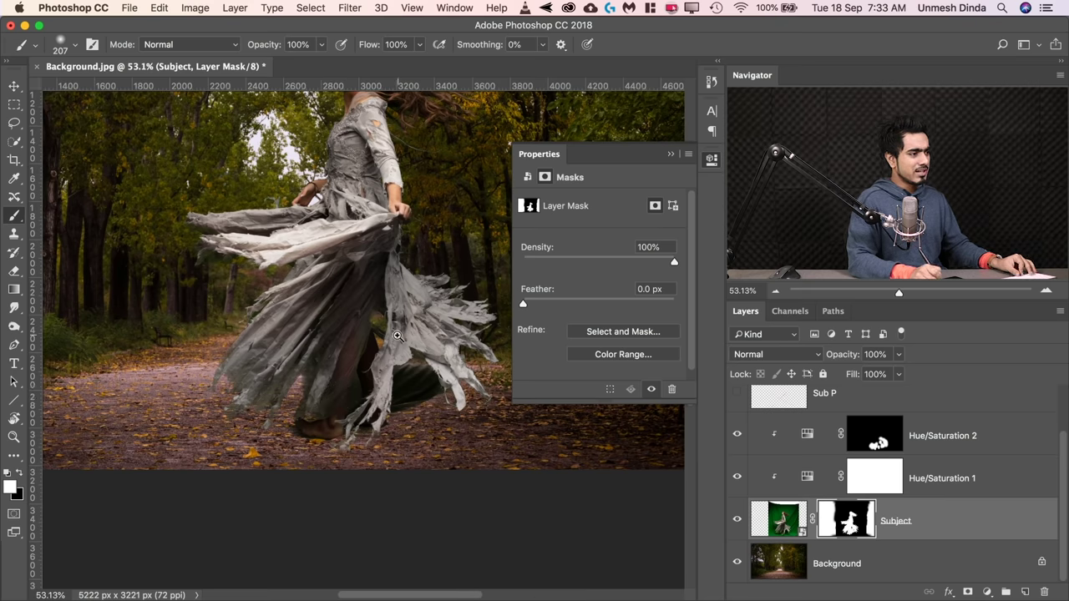
{"action": "scroll", "coordinate": [397, 335], "scroll_direction": "up", "scroll_amount": 5}
{"action": "left_click_drag", "start_coordinate": [309, 226], "coordinate": [259, 117]}
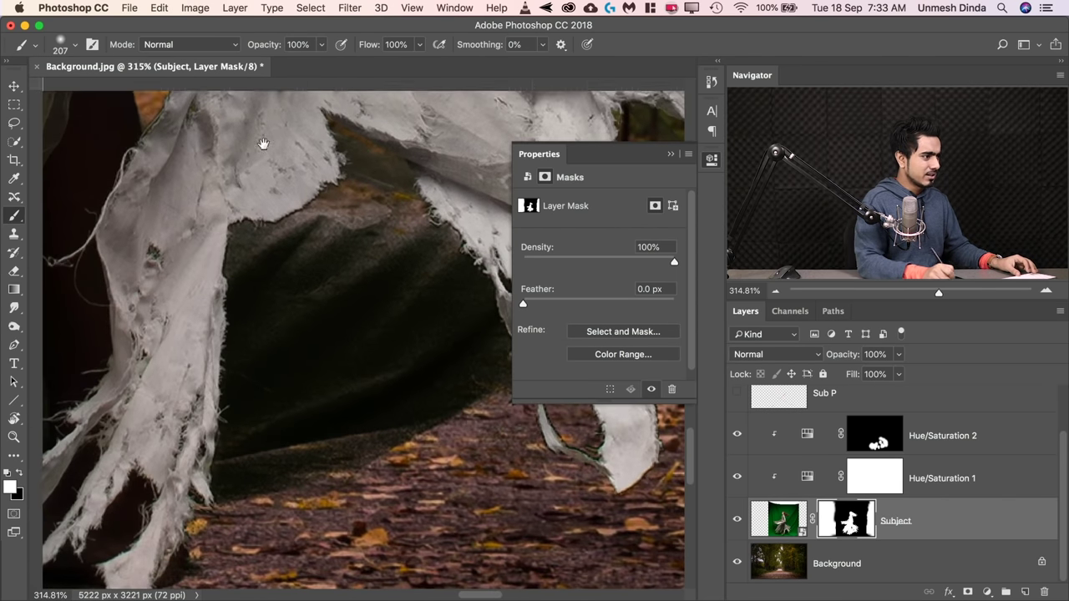
{"action": "left_click_drag", "start_coordinate": [291, 298], "coordinate": [224, 310]}
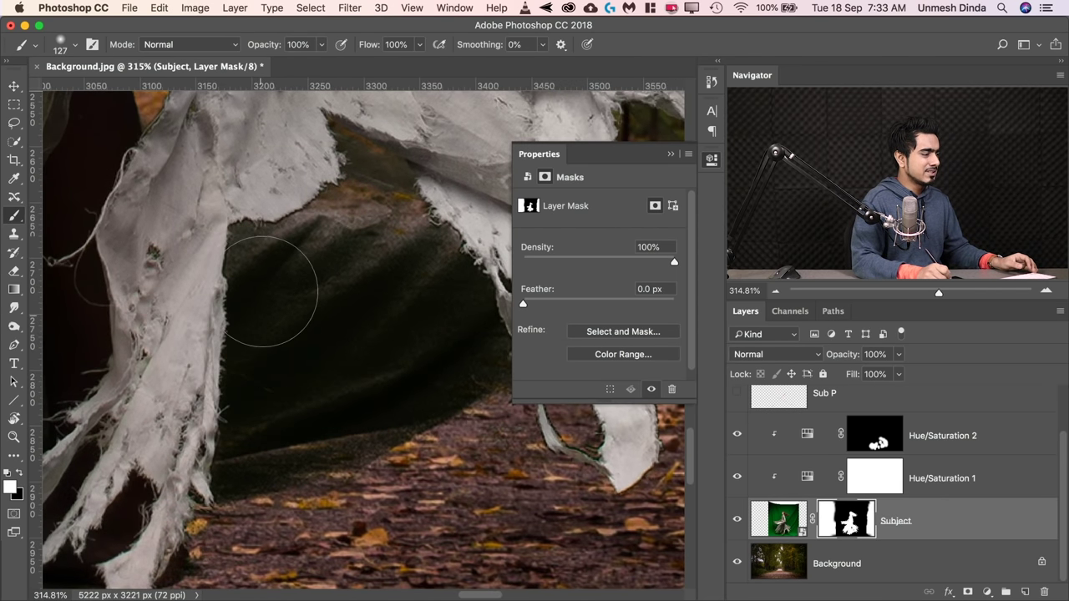
{"action": "left_click", "coordinate": [184, 47]}
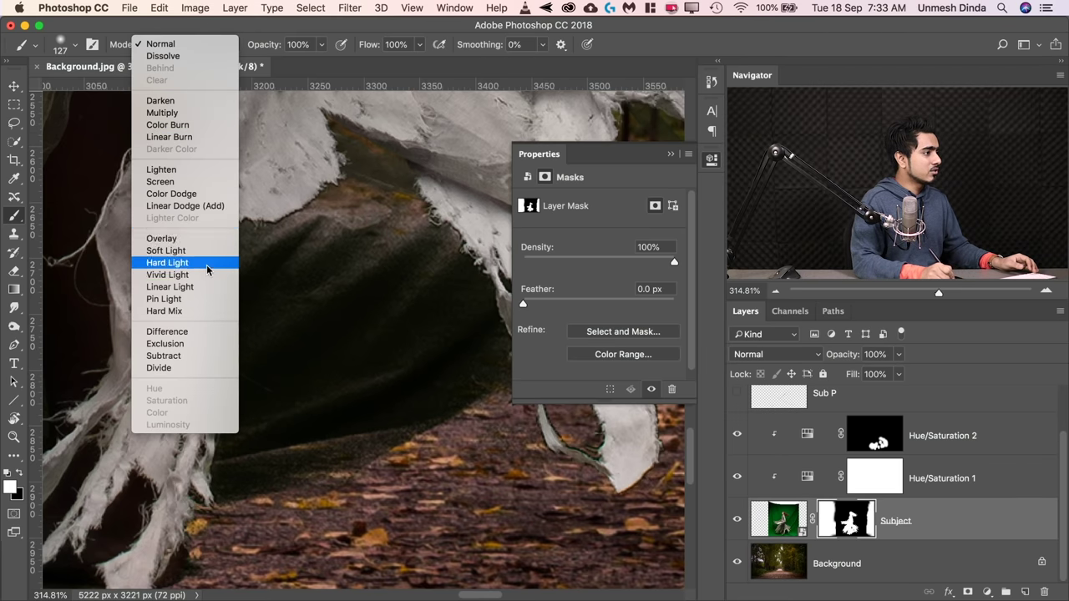
{"action": "left_click", "coordinate": [167, 242]}
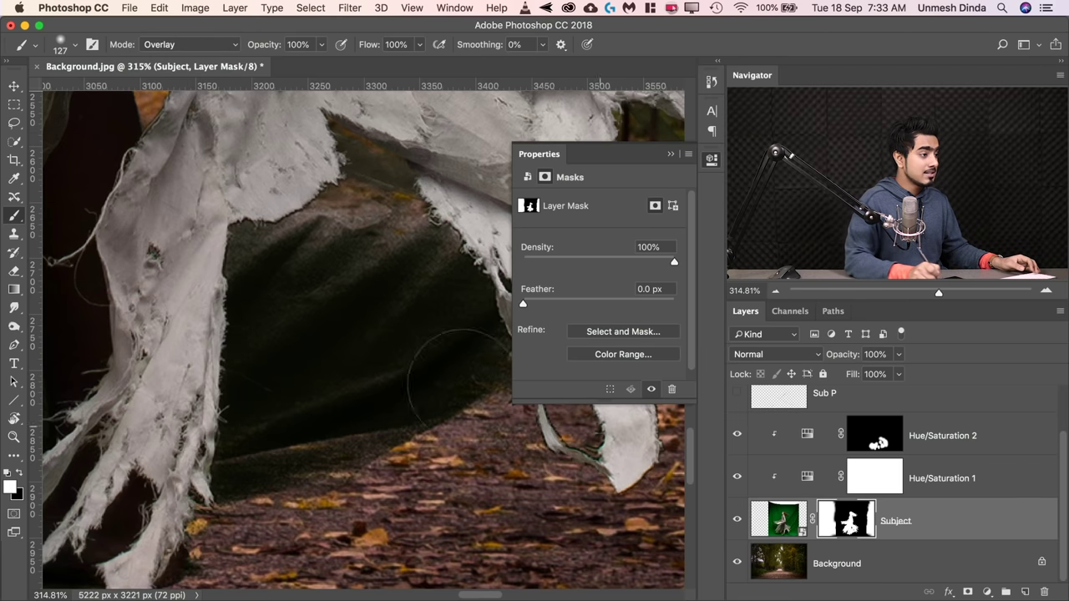
- Paint black in Overlay mode at about 112 px on the Subject mask over the dark green cloth beneath the torn fabric
{"action": "left_click_drag", "start_coordinate": [306, 346], "coordinate": [295, 346]}
{"action": "key", "text": "x"}
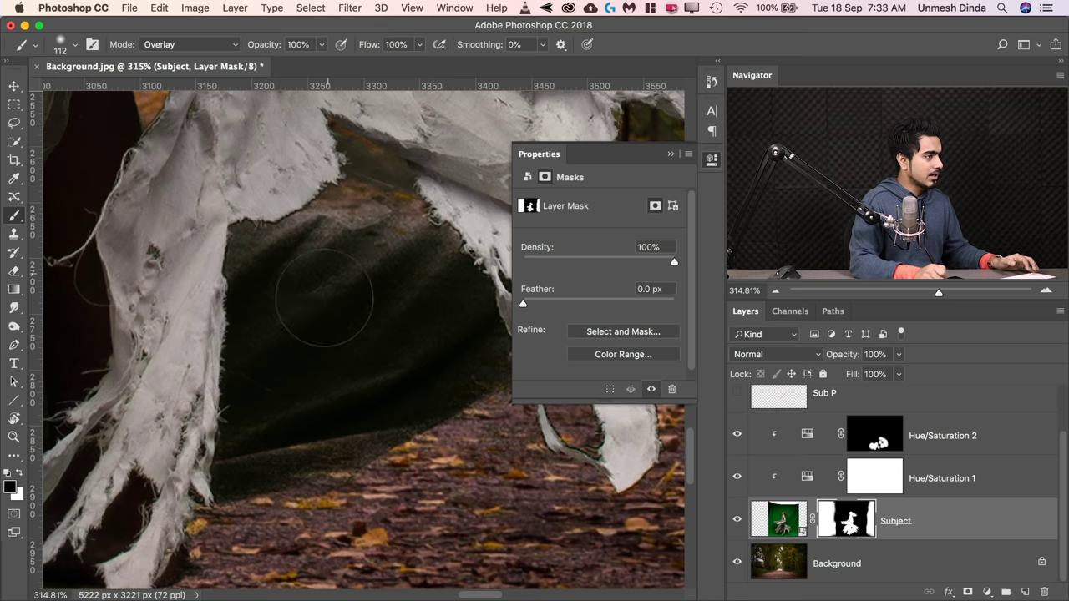
{"action": "mouse_move", "coordinate": [324, 299]}
{"action": "left_mouse_down"}
{"action": "mouse_move", "coordinate": [334, 306]}
{"action": "mouse_move", "coordinate": [275, 310]}
{"action": "mouse_move", "coordinate": [279, 279]}
{"action": "left_mouse_up"}
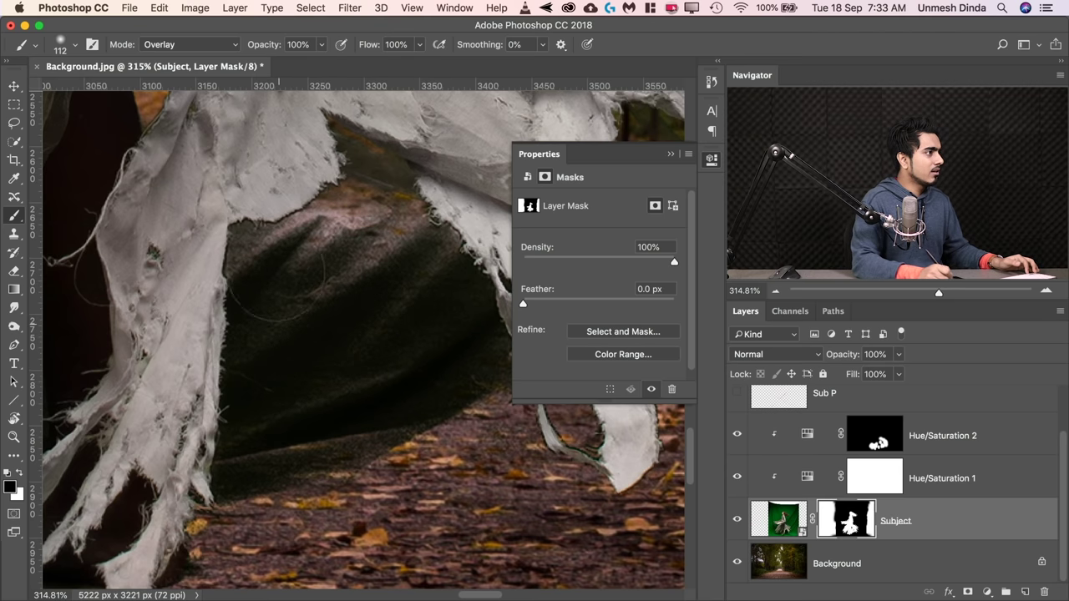
- Paint black in Normal mode on the Subject mask to hide the dark green cloth between the torn strips, varying the brush size near their edges
{"action": "left_click", "coordinate": [207, 48]}
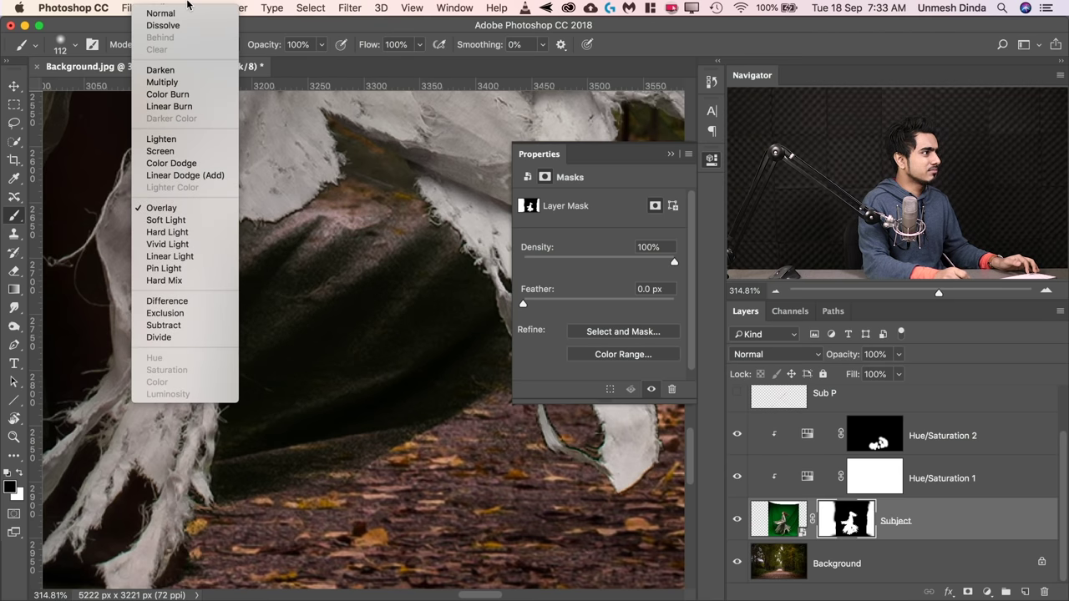
{"action": "left_click", "coordinate": [171, 13]}
{"action": "key", "text": "["}
{"action": "mouse_move", "coordinate": [364, 242]}
{"action": "left_mouse_down"}
{"action": "mouse_move", "coordinate": [347, 363]}
{"action": "mouse_move", "coordinate": [376, 328]}
{"action": "mouse_move", "coordinate": [314, 338]}
{"action": "left_mouse_up"}
{"action": "mouse_move", "coordinate": [275, 258]}
{"action": "left_mouse_down"}
{"action": "mouse_move", "coordinate": [309, 234]}
{"action": "mouse_move", "coordinate": [295, 234]}
{"action": "left_mouse_up"}
{"action": "left_click_drag", "start_coordinate": [284, 244], "coordinate": [240, 241]}
{"action": "left_click_drag", "start_coordinate": [233, 265], "coordinate": [229, 244]}
{"action": "left_click_drag", "start_coordinate": [234, 324], "coordinate": [258, 258]}
{"action": "left_click_drag", "start_coordinate": [258, 258], "coordinate": [266, 258], "text": "ctrl+alt"}
{"action": "left_click_drag", "start_coordinate": [257, 269], "coordinate": [244, 417]}
{"action": "left_click_drag", "start_coordinate": [313, 293], "coordinate": [334, 293], "text": "ctrl+alt"}
{"action": "mouse_move", "coordinate": [318, 284]}
{"action": "left_mouse_down"}
{"action": "mouse_move", "coordinate": [288, 219]}
{"action": "mouse_move", "coordinate": [276, 417]}
{"action": "left_mouse_up"}
{"action": "left_click_drag", "start_coordinate": [389, 318], "coordinate": [242, 409]}
{"action": "left_click_drag", "start_coordinate": [267, 192], "coordinate": [255, 192], "text": "ctrl+alt"}
{"action": "mouse_move", "coordinate": [259, 188]}
{"action": "left_mouse_down"}
{"action": "mouse_move", "coordinate": [219, 162]}
{"action": "mouse_move", "coordinate": [348, 301]}
{"action": "mouse_move", "coordinate": [385, 401]}
{"action": "left_mouse_up"}
{"action": "left_click_drag", "start_coordinate": [401, 410], "coordinate": [443, 409], "text": "ctrl+alt"}
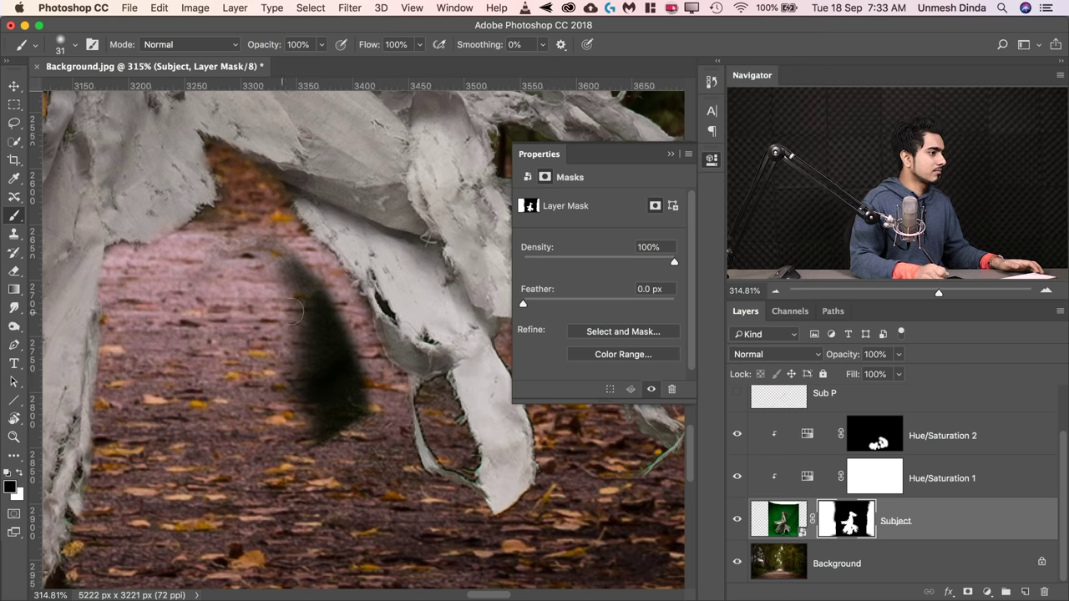
{"action": "left_click_drag", "start_coordinate": [292, 268], "coordinate": [323, 430]}
- Paint black in Overlay mode at about 98 px along the torn edges of the cleared gap, and reduce the brush to 70 px
{"action": "left_click", "coordinate": [165, 45]}
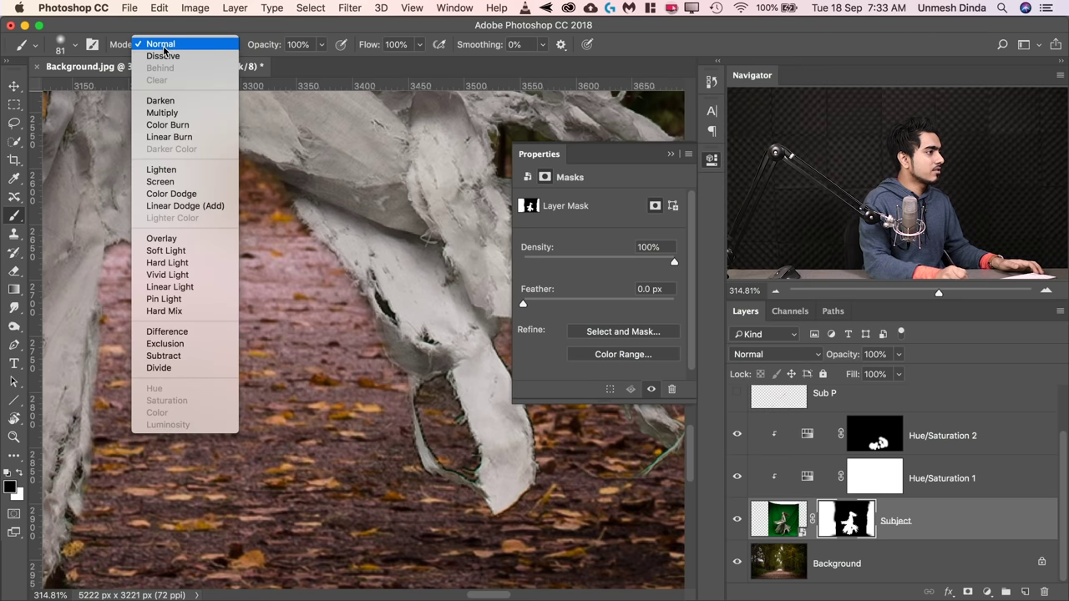
{"action": "left_click", "coordinate": [191, 234]}
{"action": "left_click_drag", "start_coordinate": [304, 274], "coordinate": [326, 274], "text": "ctrl+alt"}
{"action": "left_click", "coordinate": [281, 206]}
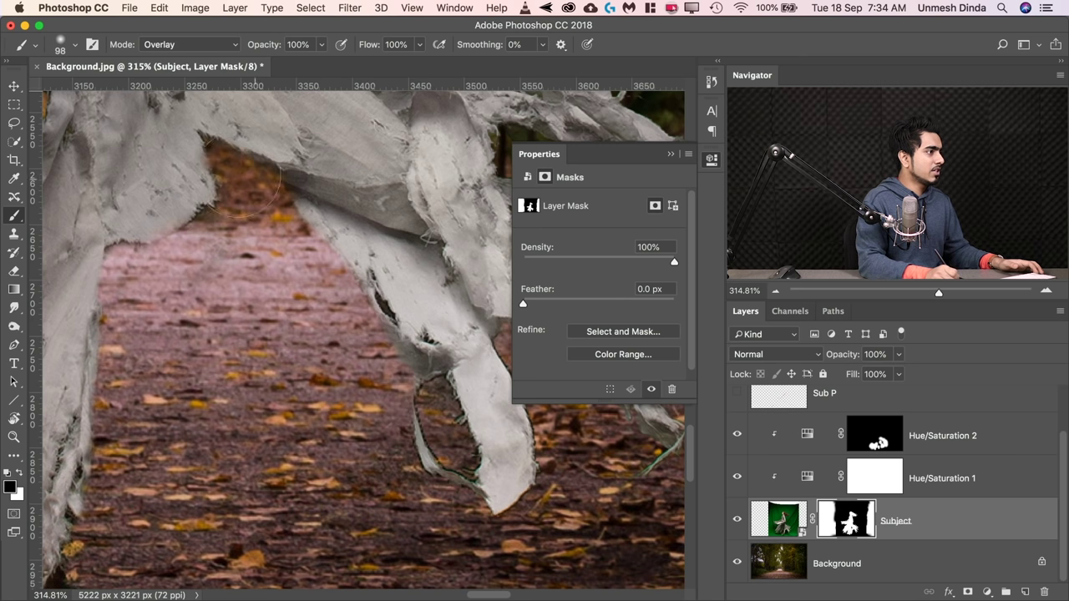
{"action": "left_click_drag", "start_coordinate": [210, 181], "coordinate": [164, 258]}
{"action": "mouse_move", "coordinate": [201, 314]}
{"action": "left_mouse_down"}
{"action": "mouse_move", "coordinate": [303, 229]}
{"action": "mouse_move", "coordinate": [302, 257]}
{"action": "mouse_move", "coordinate": [234, 257]}
{"action": "left_mouse_up"}
{"action": "key", "text": "bracketleft"}
{"action": "key", "text": "bracketleft"}
{"action": "key", "text": "bracketleft"}
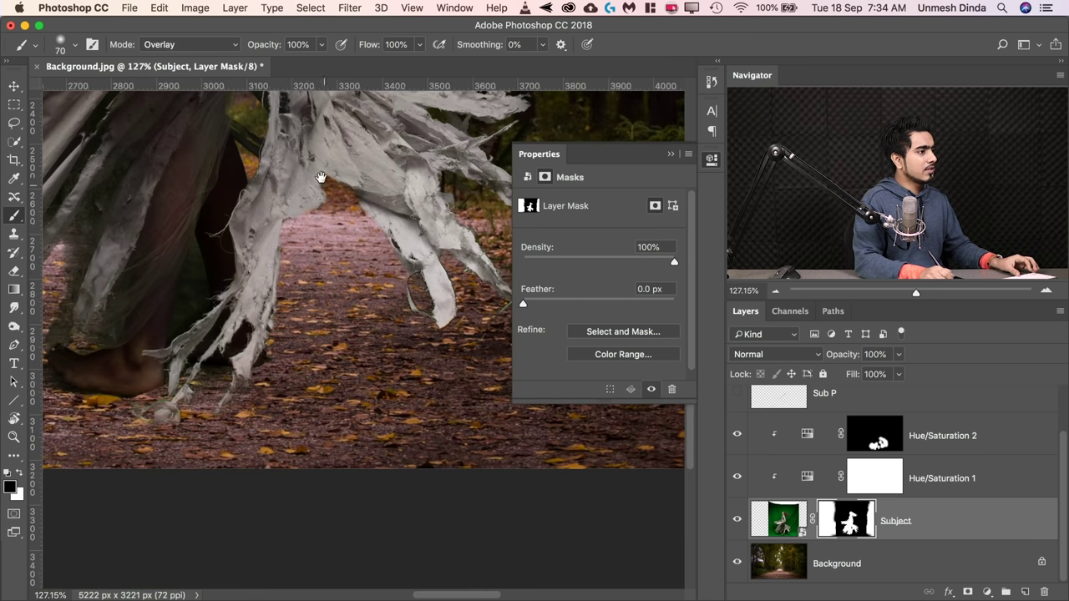
- Paint black in Normal mode at about 36 px on the Subject mask over the dark strip crossing the gap beside the leg
{"action": "scroll", "coordinate": [318, 319], "scroll_direction": "up", "scroll_amount": 4}
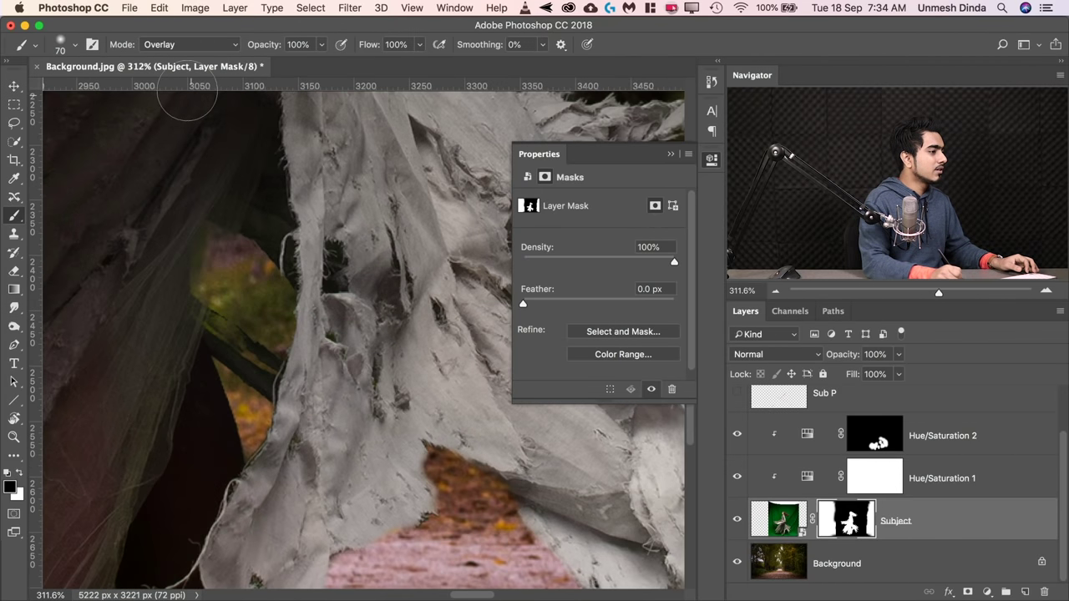
{"action": "left_click", "coordinate": [185, 46]}
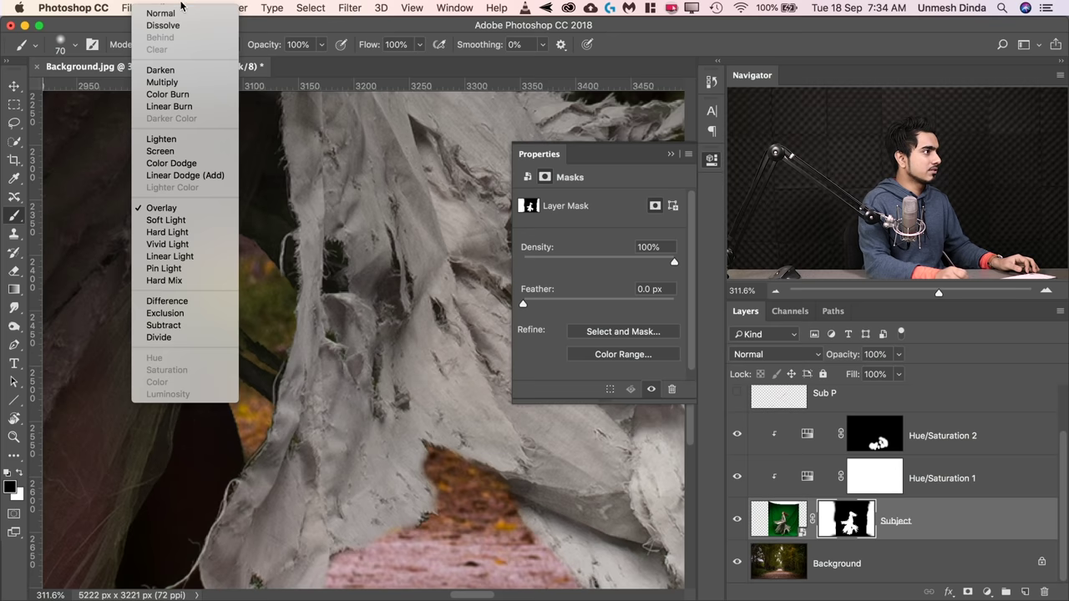
{"action": "left_click", "coordinate": [176, 14]}
{"action": "mouse_move", "coordinate": [243, 320]}
{"action": "left_mouse_down"}
{"action": "mouse_move", "coordinate": [229, 322]}
{"action": "mouse_move", "coordinate": [271, 355]}
{"action": "mouse_move", "coordinate": [250, 391]}
{"action": "left_mouse_up"}
- Refine the sheer fabric edge around the gap beside the leg by painting white and black on the Subject mask in Overlay mode
{"action": "key", "text": "x"}
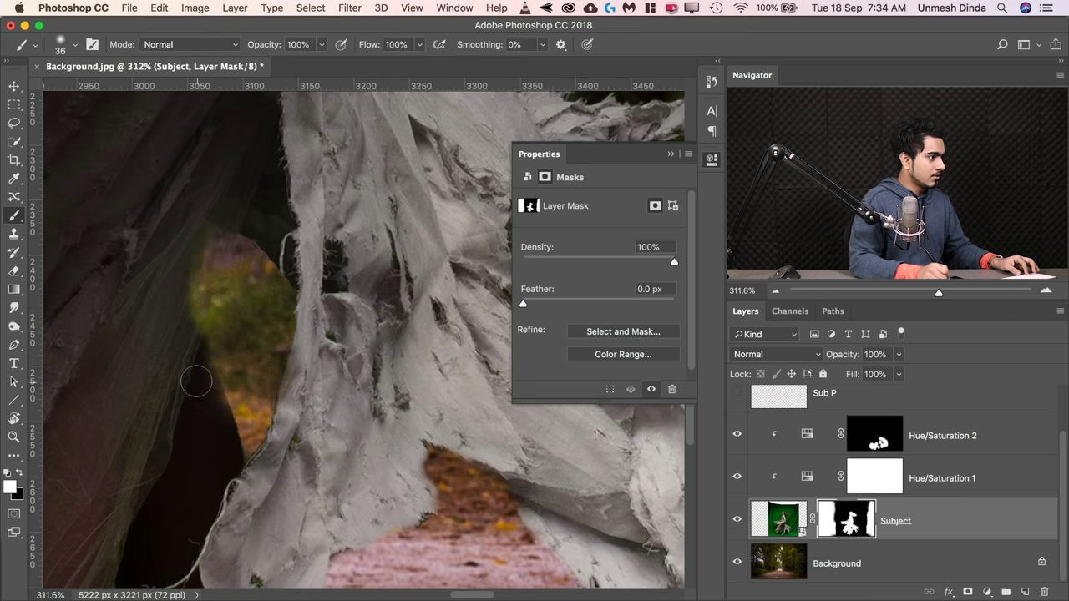
{"action": "left_click_drag", "start_coordinate": [169, 234], "coordinate": [224, 231]}
{"action": "left_click", "coordinate": [163, 45]}
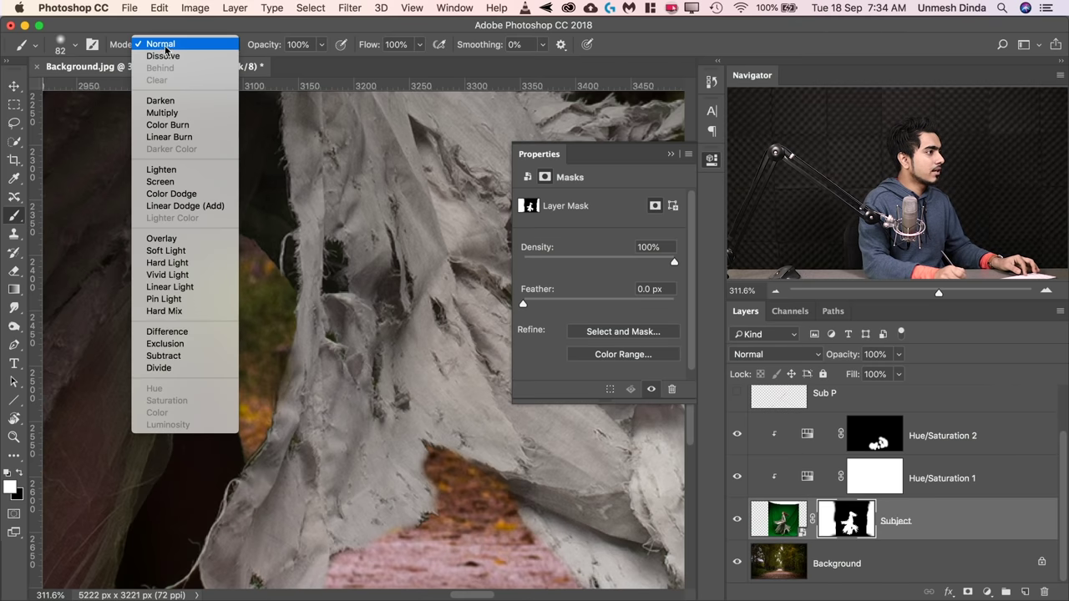
{"action": "left_click", "coordinate": [187, 245]}
{"action": "mouse_move", "coordinate": [204, 284]}
{"action": "left_mouse_down"}
{"action": "mouse_move", "coordinate": [231, 266]}
{"action": "mouse_move", "coordinate": [214, 266]}
{"action": "mouse_move", "coordinate": [247, 268]}
{"action": "mouse_move", "coordinate": [297, 322]}
{"action": "mouse_move", "coordinate": [307, 352]}
{"action": "left_mouse_up"}
{"action": "key", "text": "x"}
{"action": "key", "text": "x"}
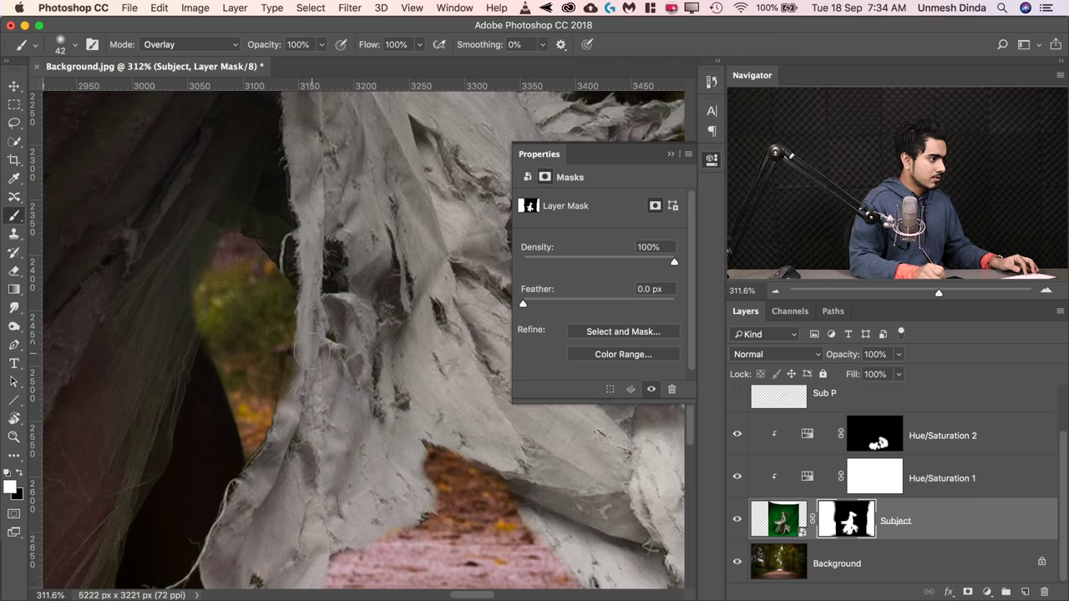
{"action": "key", "text": "x"}
{"action": "left_click_drag", "start_coordinate": [294, 302], "coordinate": [262, 293]}
{"action": "key", "text": "super+0"}
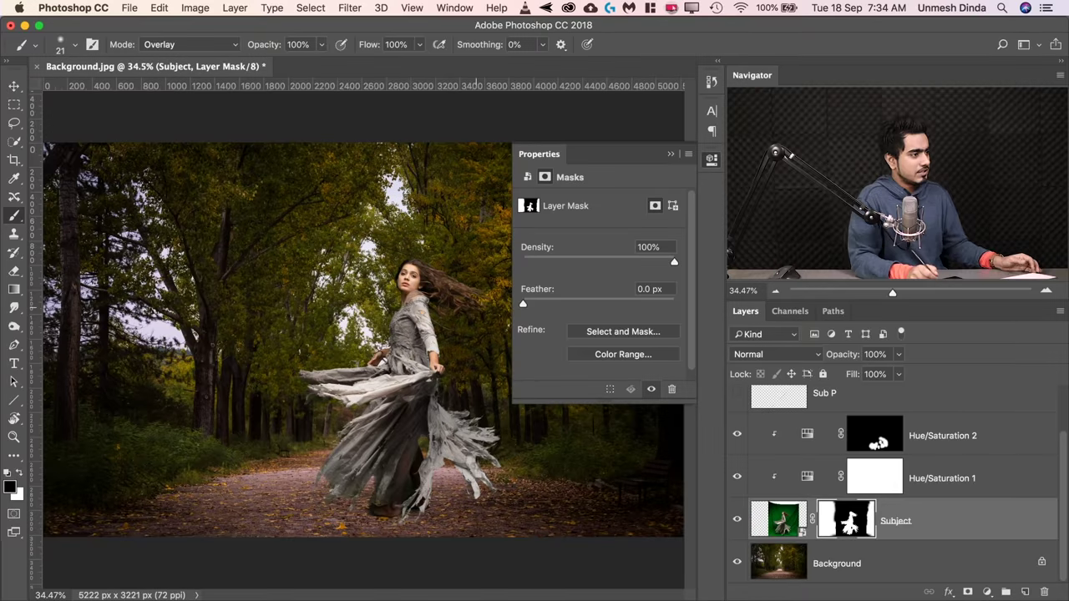
{"action": "left_click", "coordinate": [711, 159]}
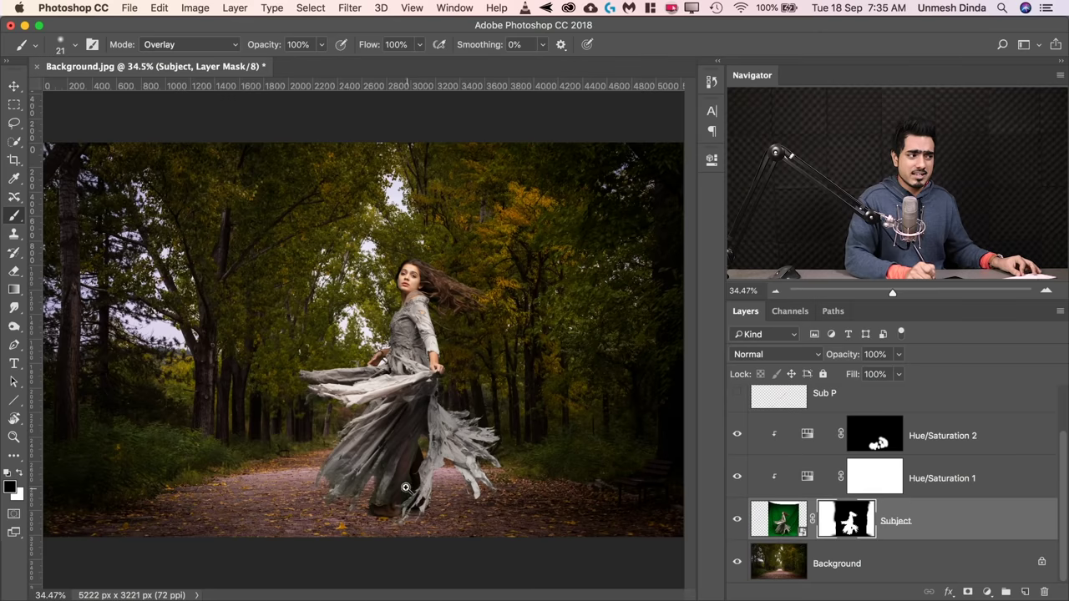
- Add a clipped Hue/Saturation adjustment above Hue/Saturation 2 with saturation -76, and invert its mask to black
{"action": "left_click_drag", "start_coordinate": [408, 489], "coordinate": [589, 458]}
{"action": "left_click_drag", "start_coordinate": [421, 426], "coordinate": [430, 327]}
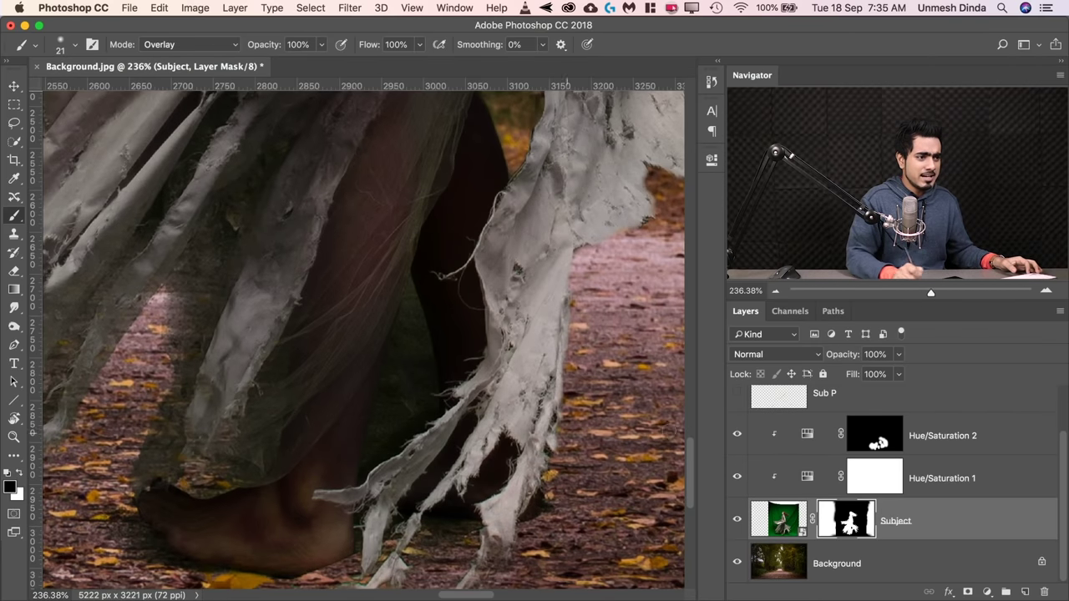
{"action": "left_click", "coordinate": [919, 435]}
{"action": "left_click", "coordinate": [985, 591]}
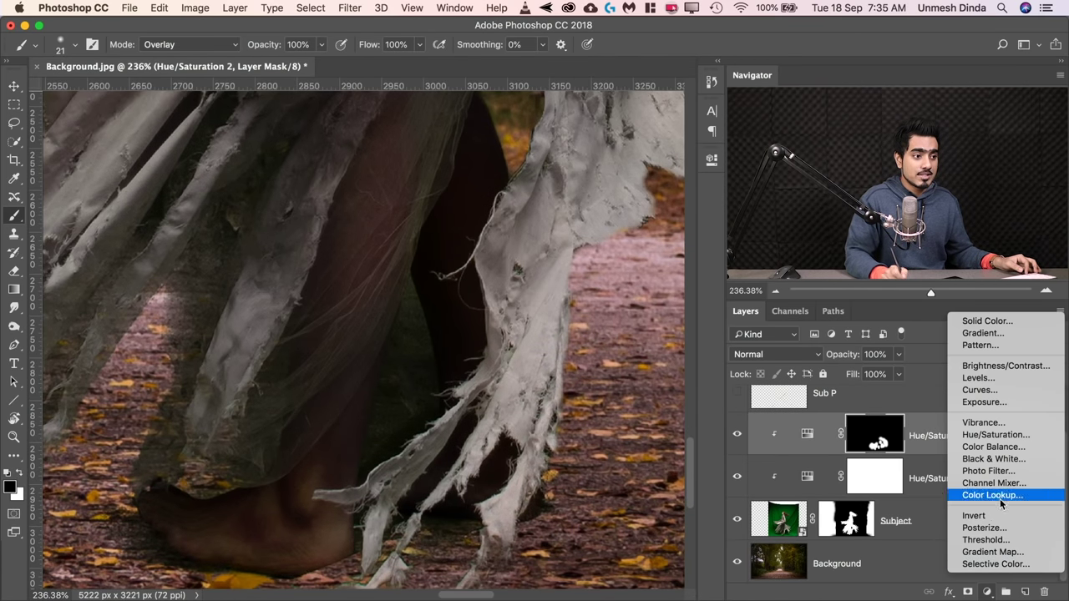
{"action": "left_click", "coordinate": [996, 435]}
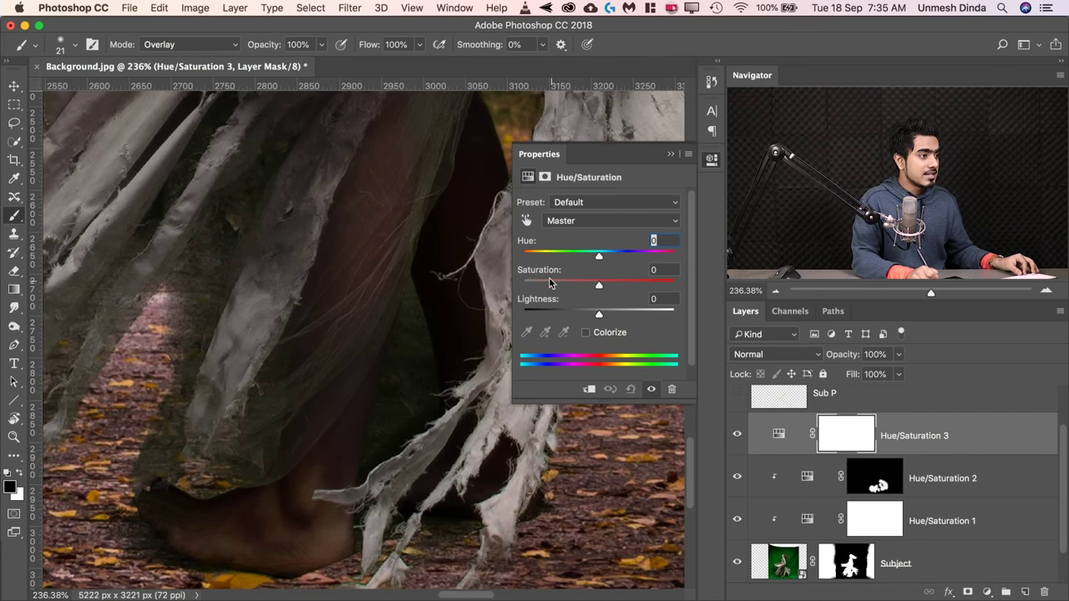
{"action": "left_click_drag", "start_coordinate": [551, 284], "coordinate": [545, 285]}
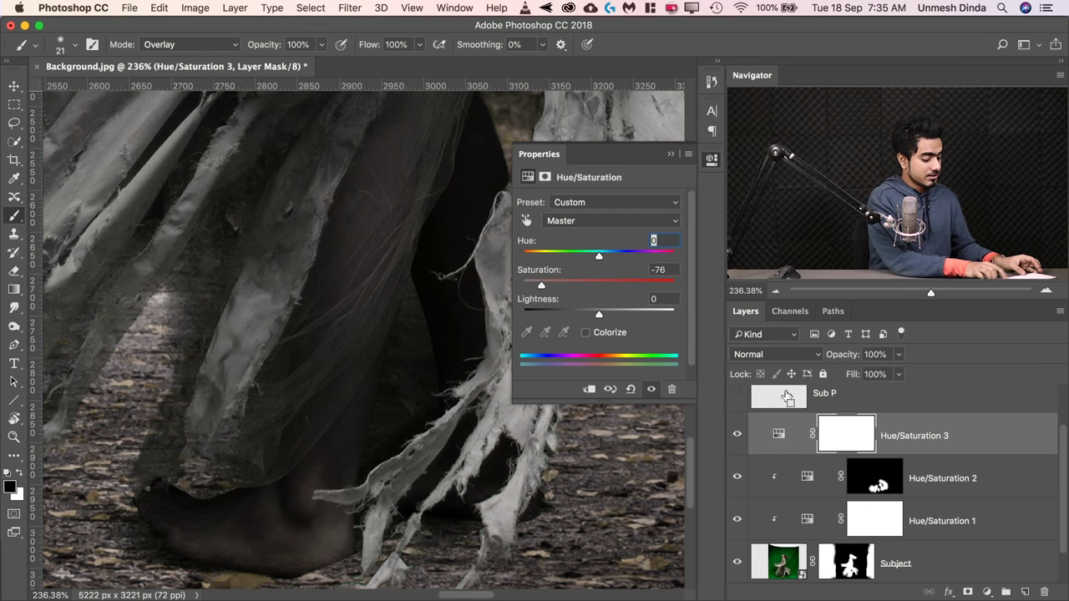
{"action": "key", "text": "super+i"}
{"action": "left_click", "coordinate": [591, 390]}
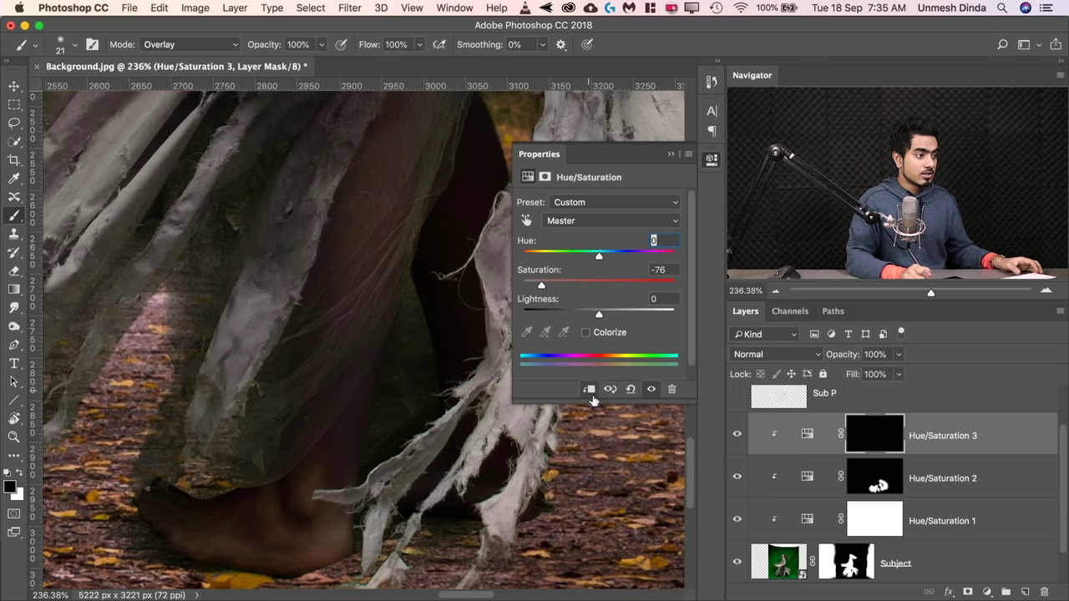
- Paint white in Normal mode on the Hue/Saturation 3 mask over the greenish areas between the legs and the sheer fabric, enlarging the brush to 108 px
{"action": "mouse_move", "coordinate": [315, 315]}
{"action": "left_mouse_down"}
{"action": "mouse_move", "coordinate": [277, 329]}
{"action": "mouse_move", "coordinate": [400, 328]}
{"action": "mouse_move", "coordinate": [353, 351]}
{"action": "mouse_move", "coordinate": [368, 376]}
{"action": "left_mouse_up"}
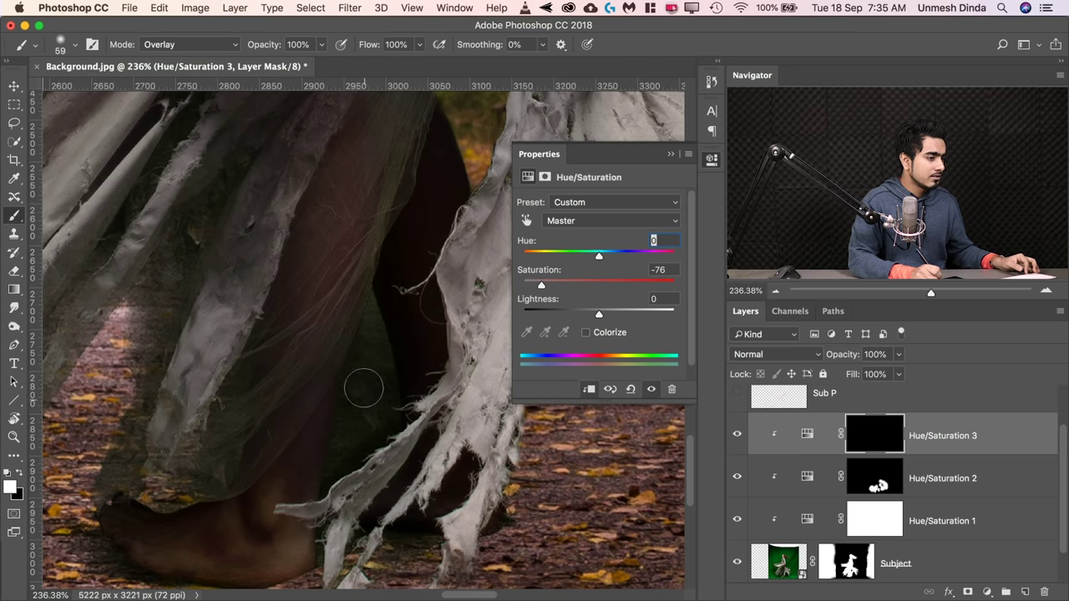
{"action": "left_click", "coordinate": [207, 46]}
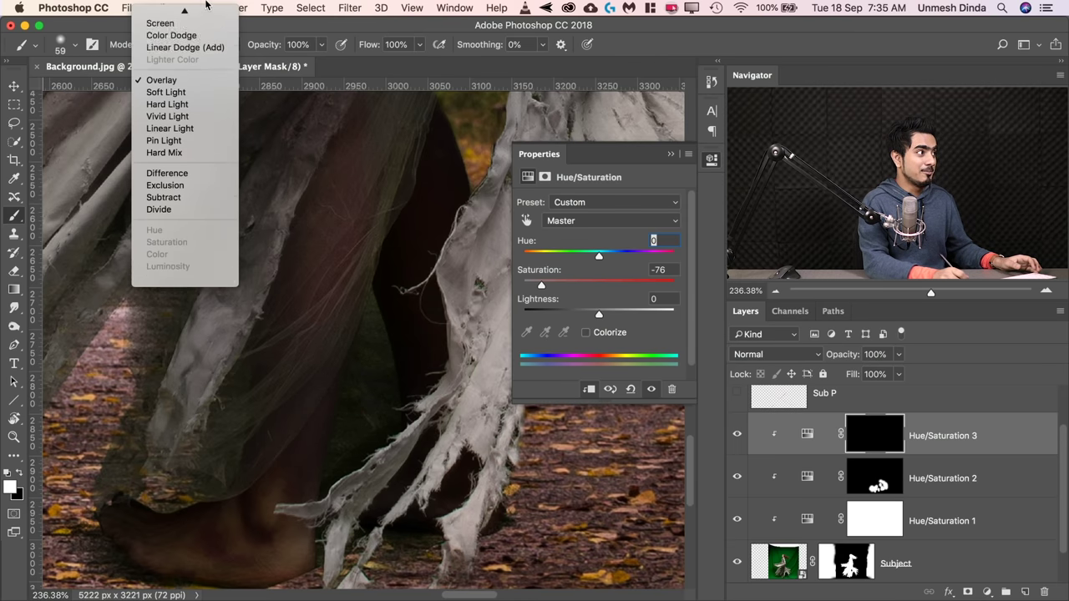
{"action": "left_click", "coordinate": [190, 15]}
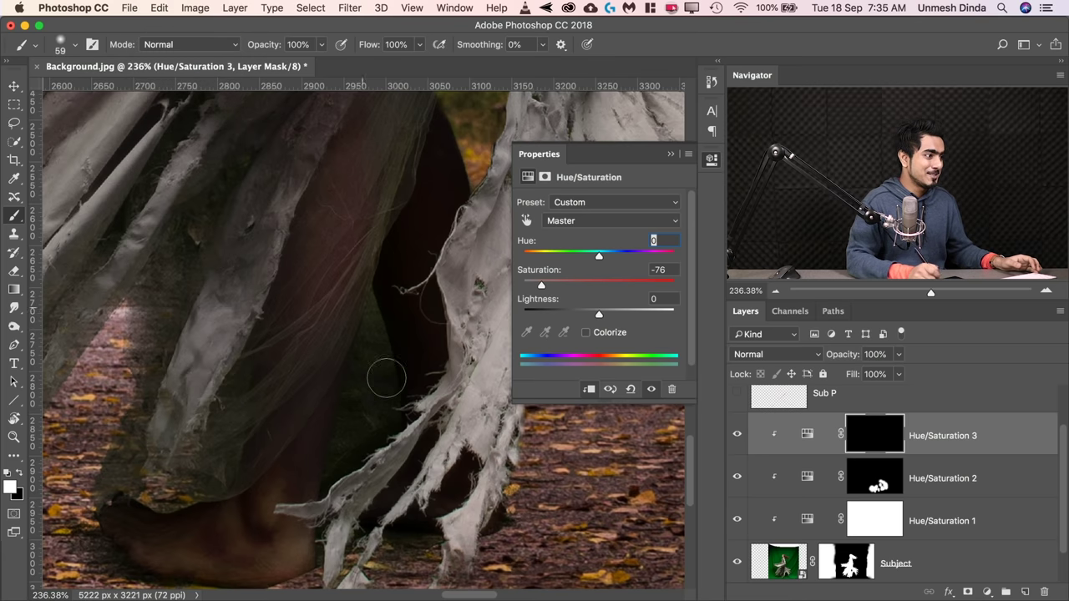
{"action": "left_click", "coordinate": [389, 424]}
{"action": "left_click_drag", "start_coordinate": [167, 445], "coordinate": [208, 445], "text": "ctrl+alt"}
{"action": "left_click_drag", "start_coordinate": [351, 159], "coordinate": [242, 375]}
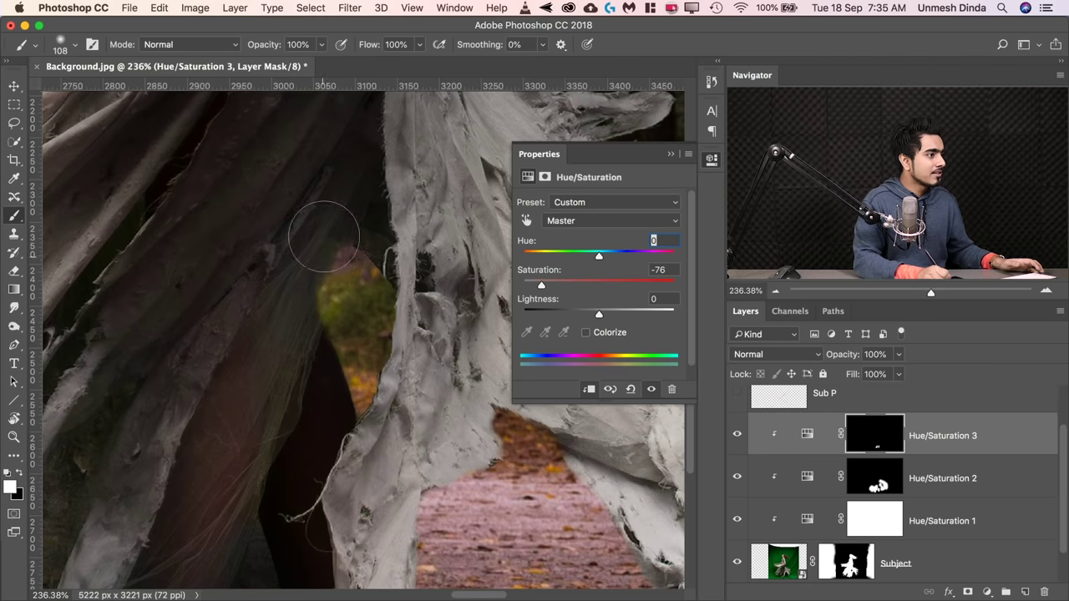
{"action": "left_click_drag", "start_coordinate": [284, 273], "coordinate": [307, 190]}
{"action": "key", "text": "super+r"}
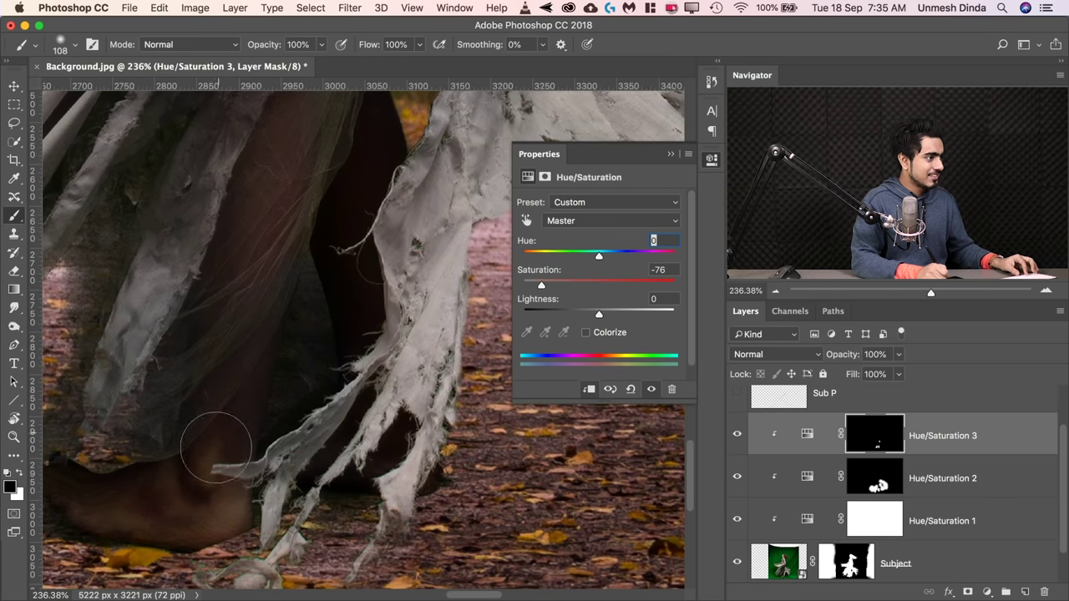
{"action": "key", "text": "super+0"}
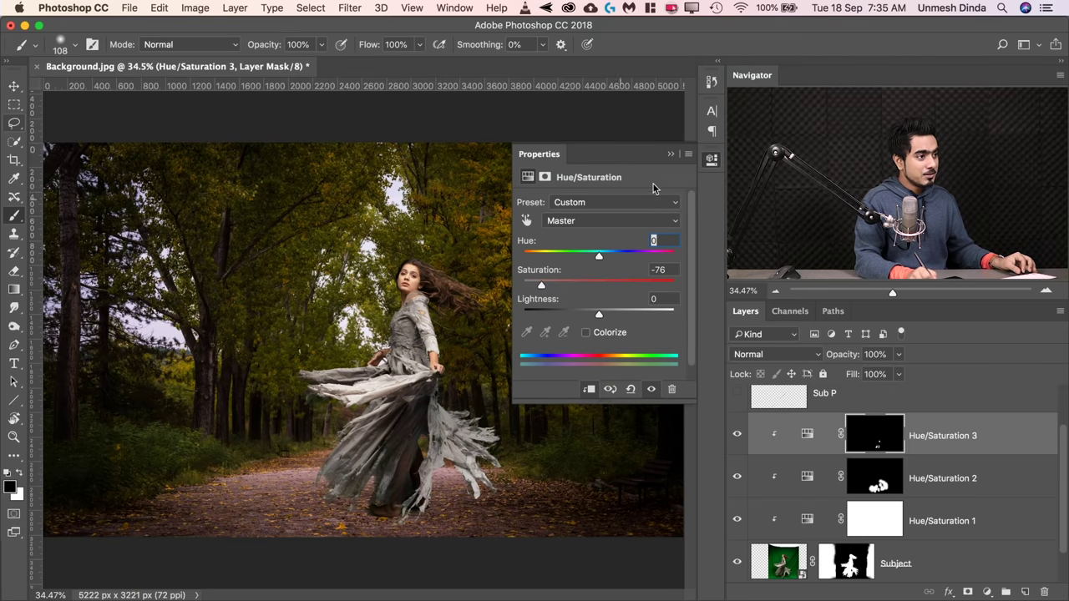
{"action": "left_click", "coordinate": [670, 153]}
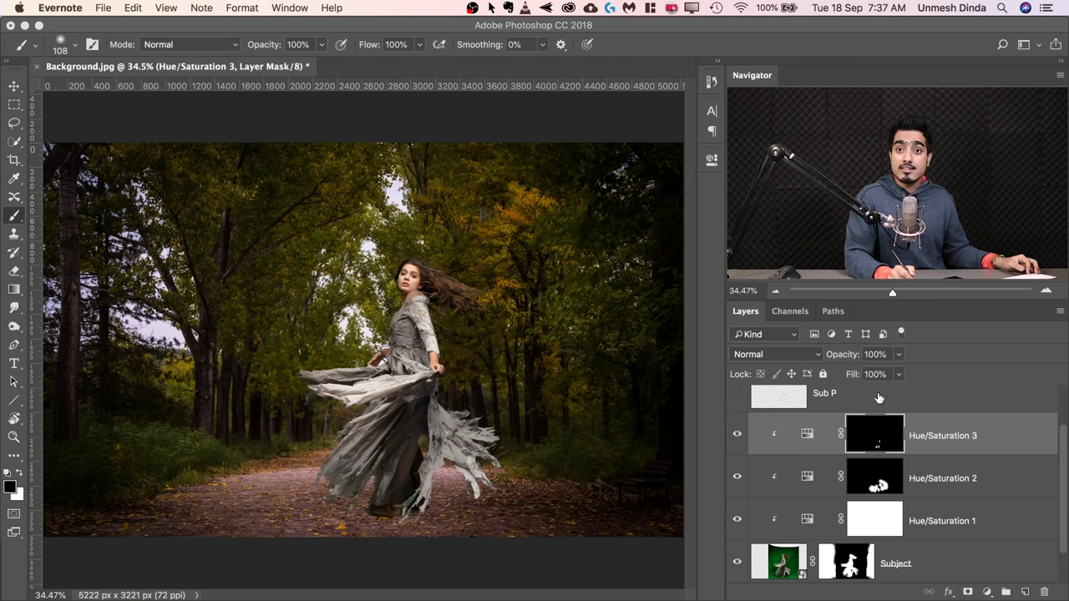
- Add a Solid Color fill layer above Hue/Saturation 3 in neutral gray 949494
{"action": "left_click_drag", "start_coordinate": [1060, 455], "coordinate": [1066, 407]}
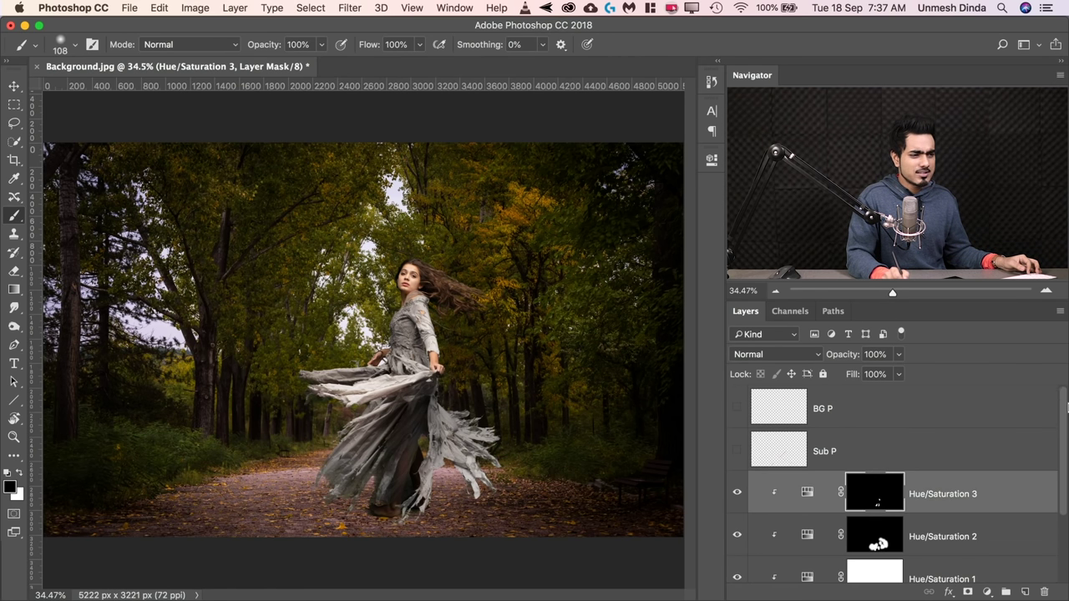
{"action": "left_click", "coordinate": [981, 455]}
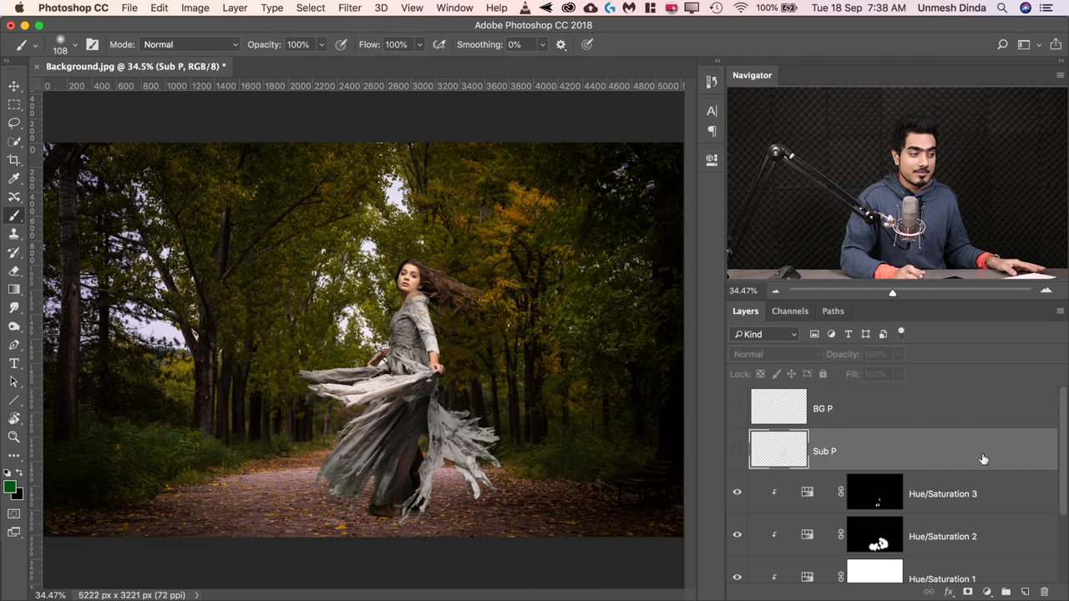
{"action": "left_click", "coordinate": [898, 418]}
{"action": "left_click", "coordinate": [952, 492]}
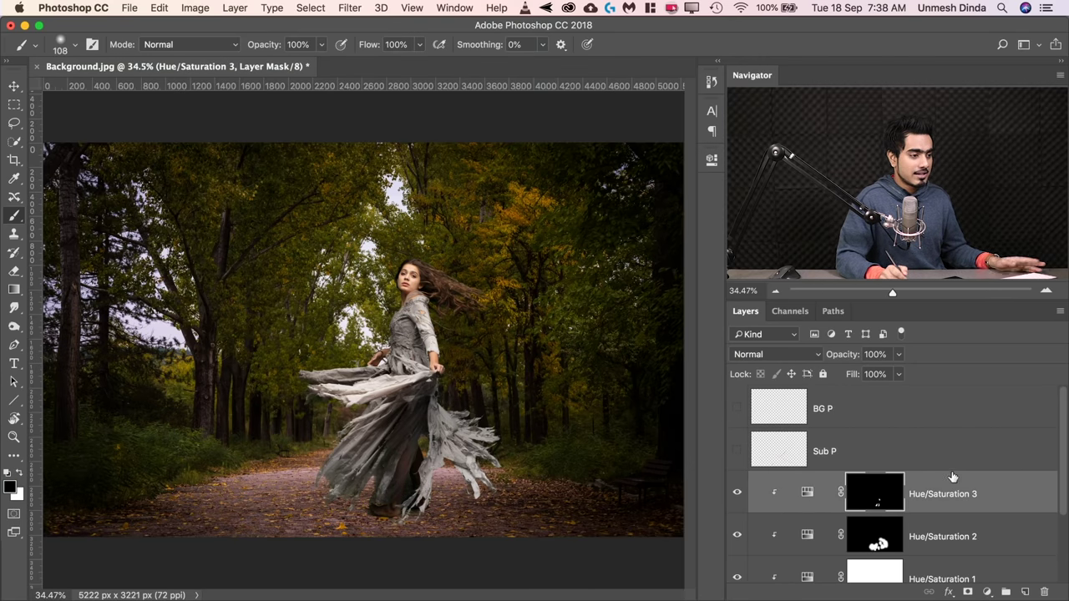
{"action": "left_click", "coordinate": [987, 592]}
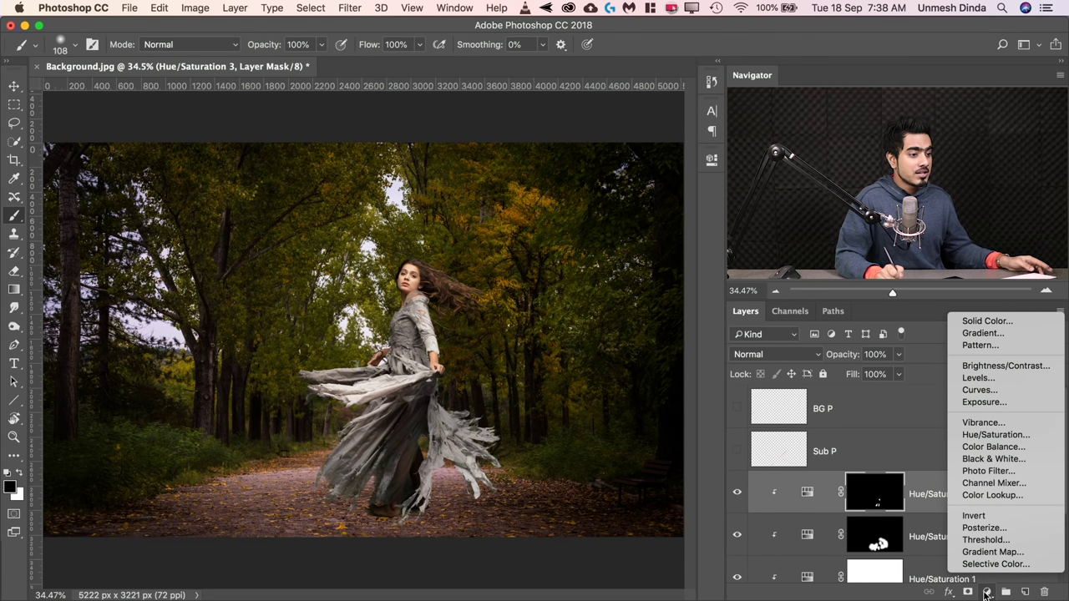
{"action": "left_click", "coordinate": [997, 322]}
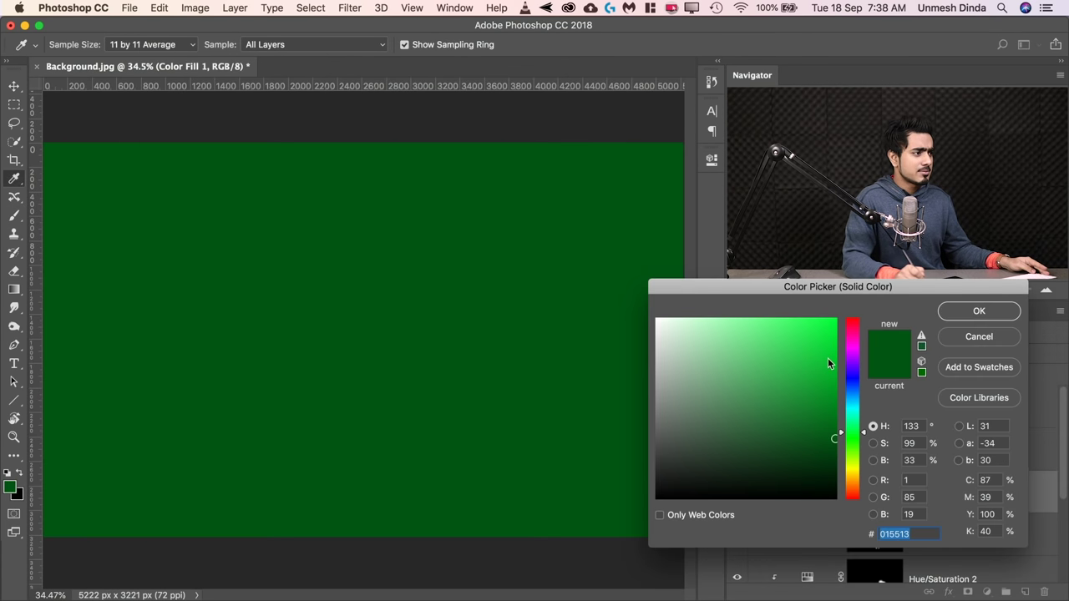
{"action": "left_click_drag", "start_coordinate": [713, 371], "coordinate": [618, 394]}
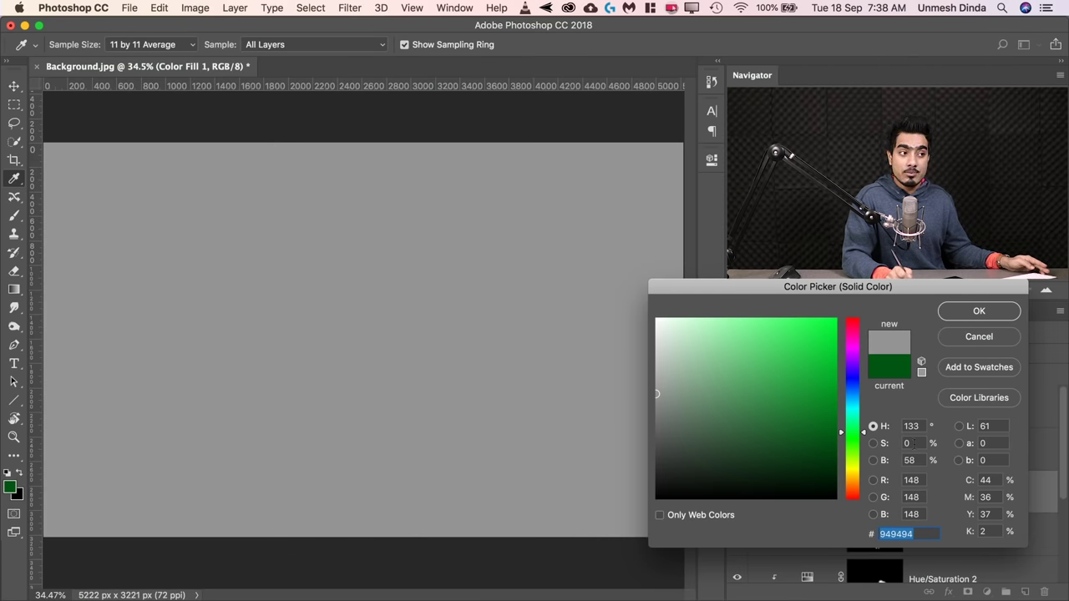
{"action": "left_click", "coordinate": [978, 311]}
- Set the gray fill layer's blend mode to Color to view the composite in black and white
{"action": "key", "text": "b"}
{"action": "left_click", "coordinate": [756, 354]}
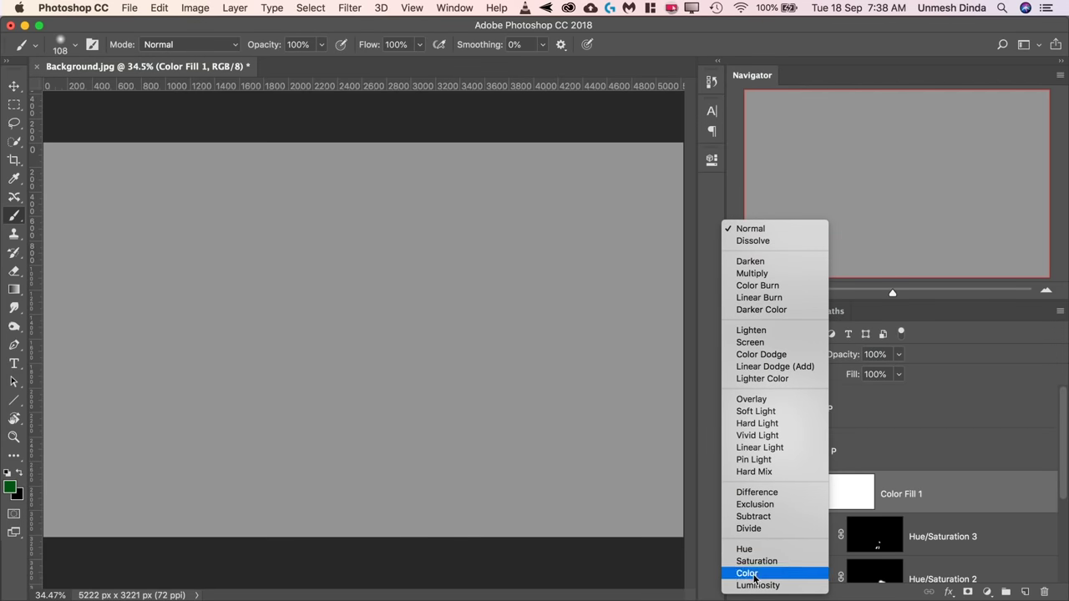
{"action": "left_click", "coordinate": [755, 575]}
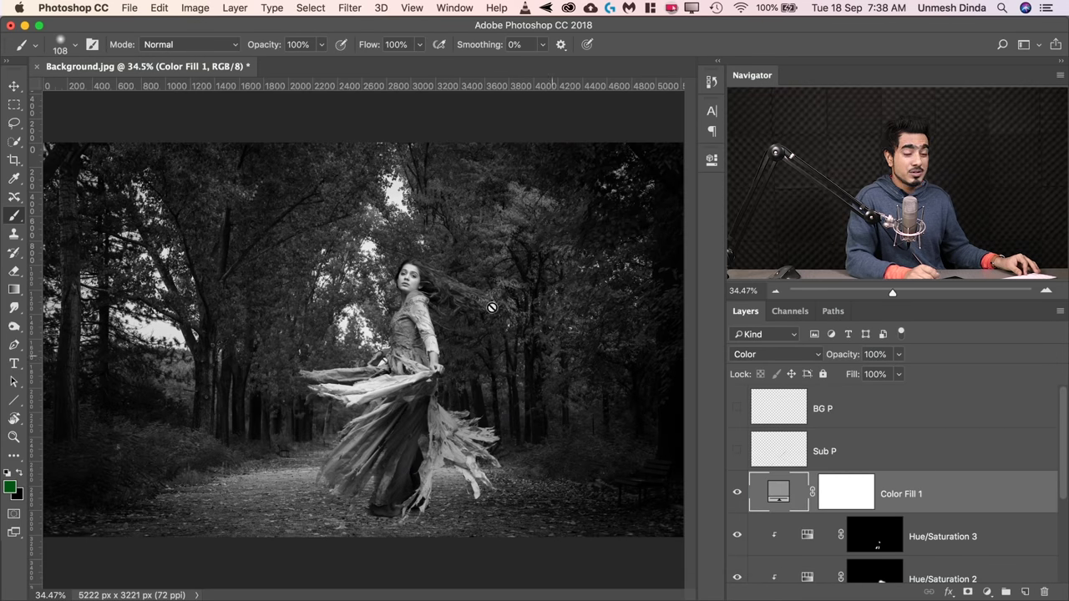
{"action": "left_click_drag", "start_coordinate": [554, 343], "coordinate": [577, 360]}
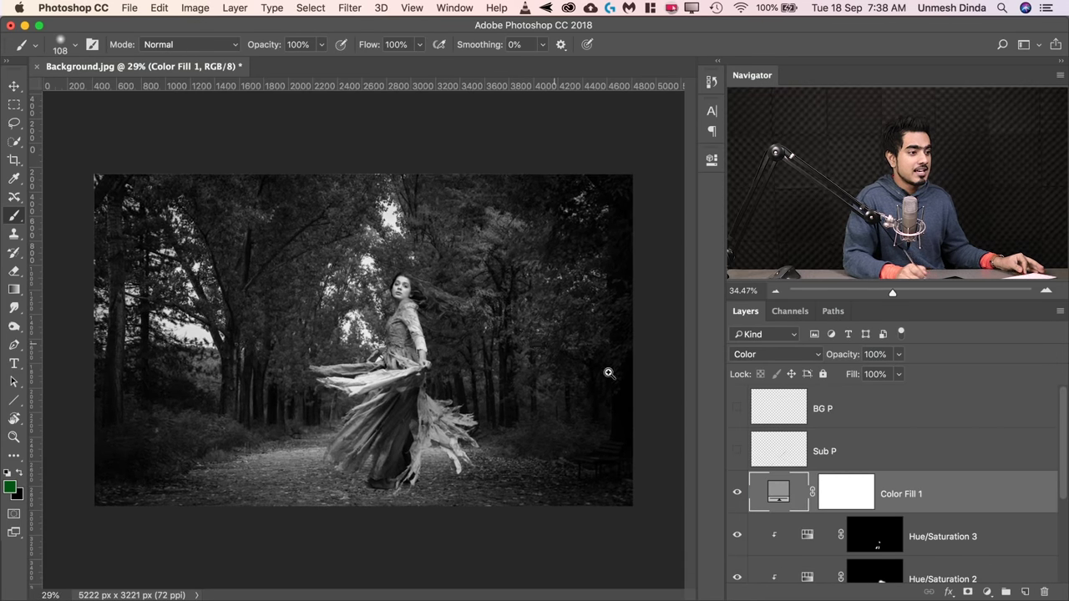
- Add a Curves adjustment above Hue/Saturation 3, clip it to the layer below, and clear the trial midpoint from its curve
{"action": "left_click", "coordinate": [962, 538]}
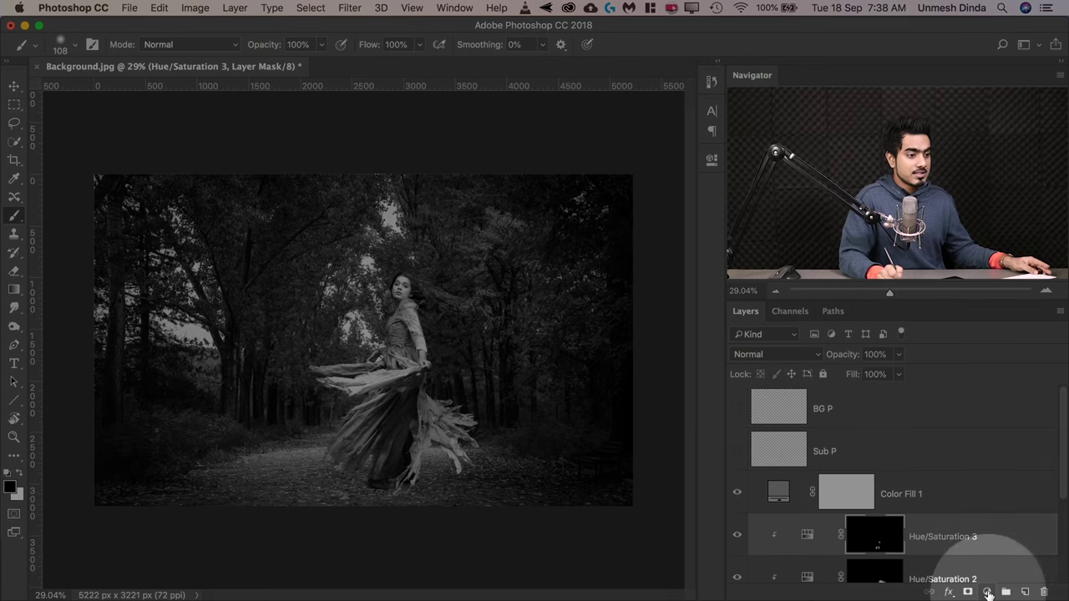
{"action": "left_click", "coordinate": [987, 591]}
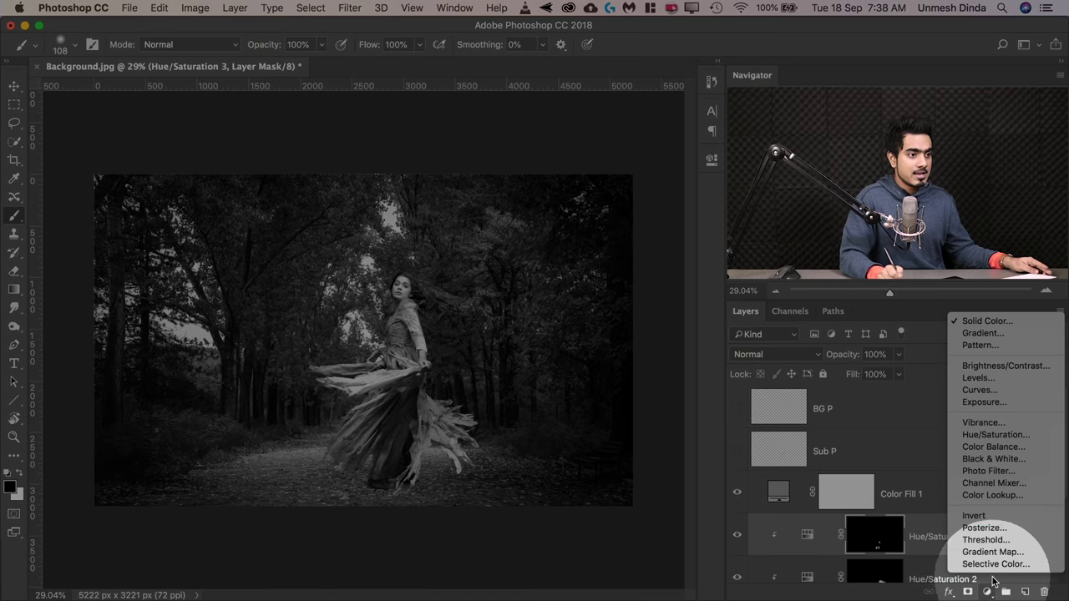
{"action": "left_click", "coordinate": [1002, 391]}
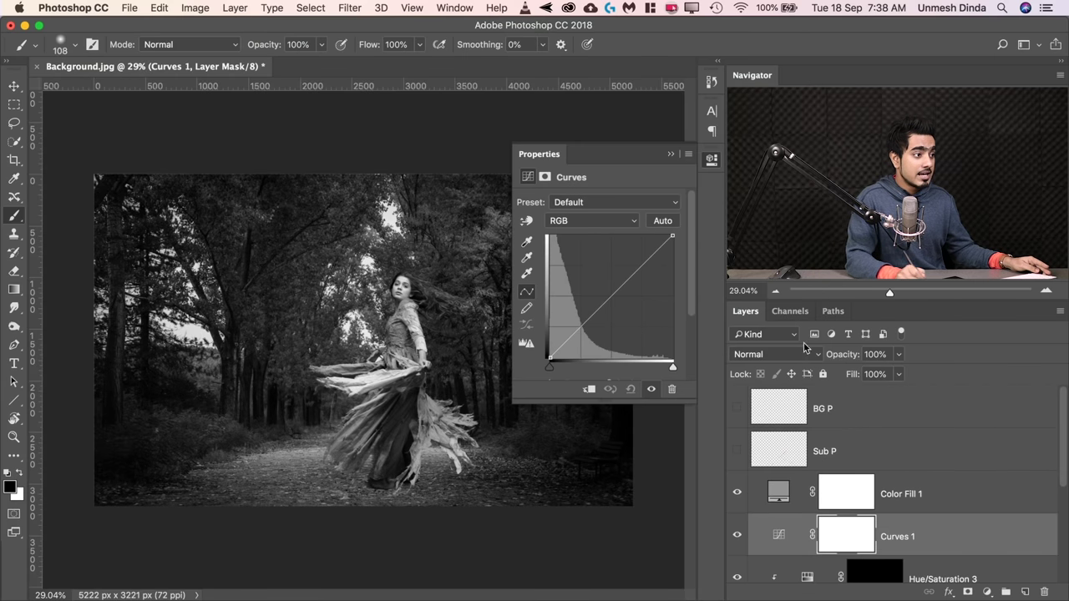
{"action": "mouse_move", "coordinate": [601, 292]}
{"action": "left_mouse_down"}
{"action": "mouse_move", "coordinate": [597, 270]}
{"action": "mouse_move", "coordinate": [600, 297]}
{"action": "left_mouse_up"}
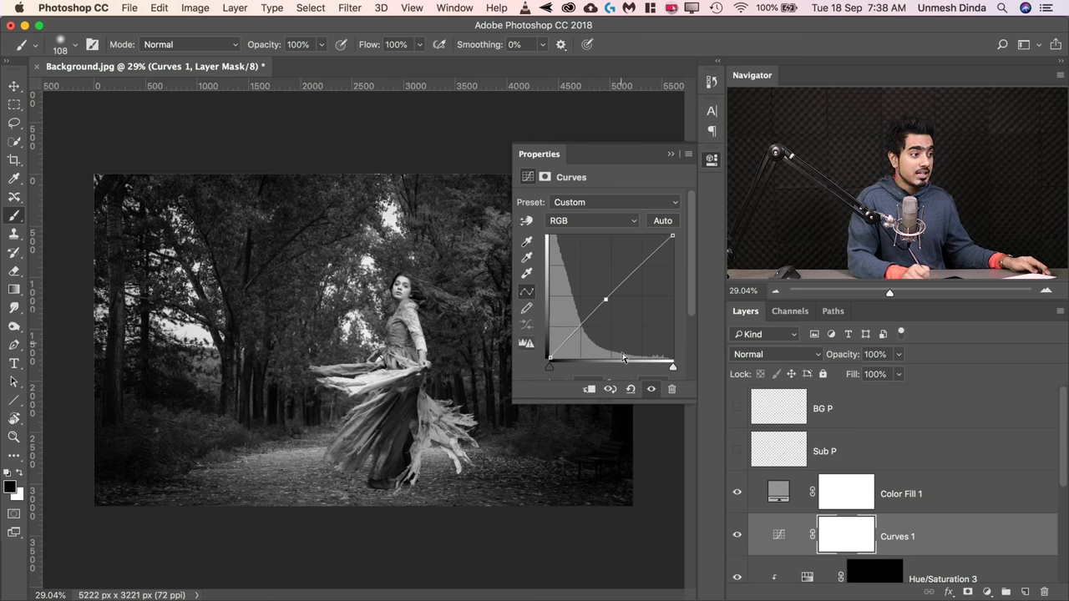
{"action": "left_click", "coordinate": [588, 390]}
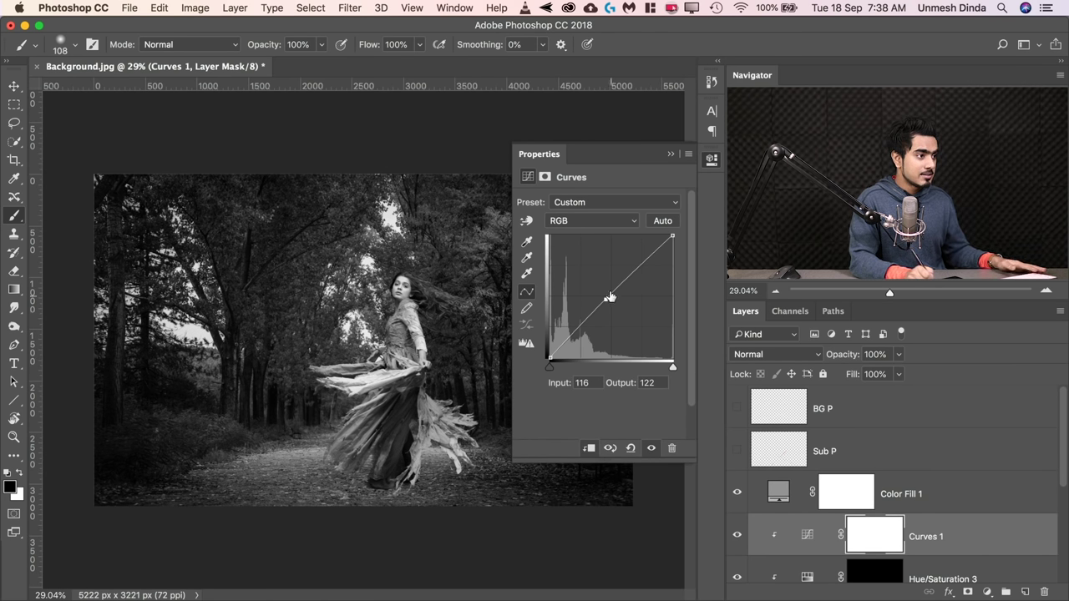
{"action": "left_click_drag", "start_coordinate": [606, 297], "coordinate": [445, 233]}
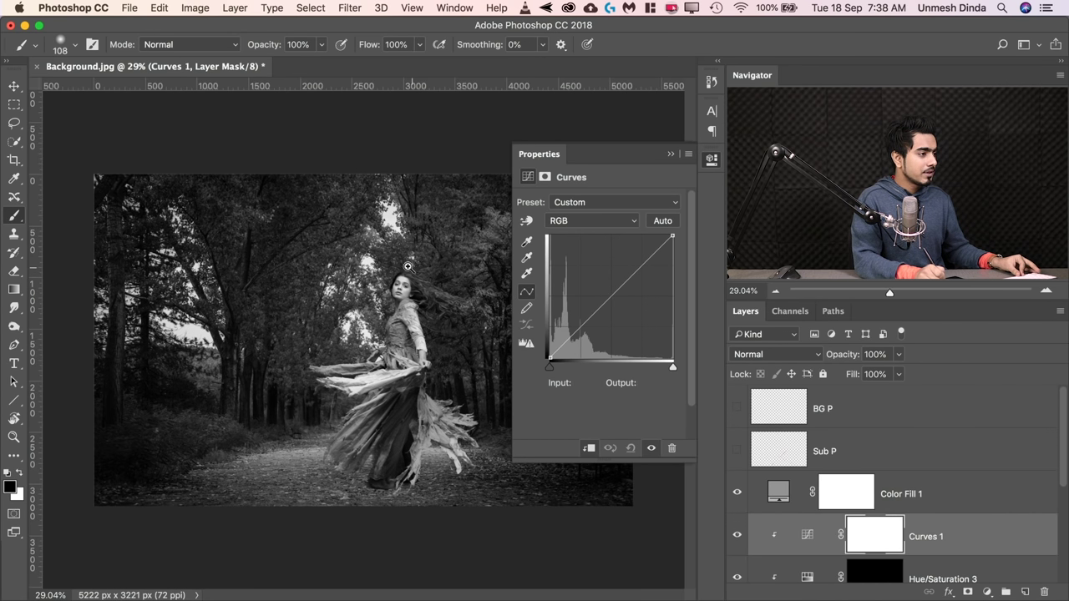
{"action": "left_click_drag", "start_coordinate": [407, 267], "coordinate": [443, 261]}
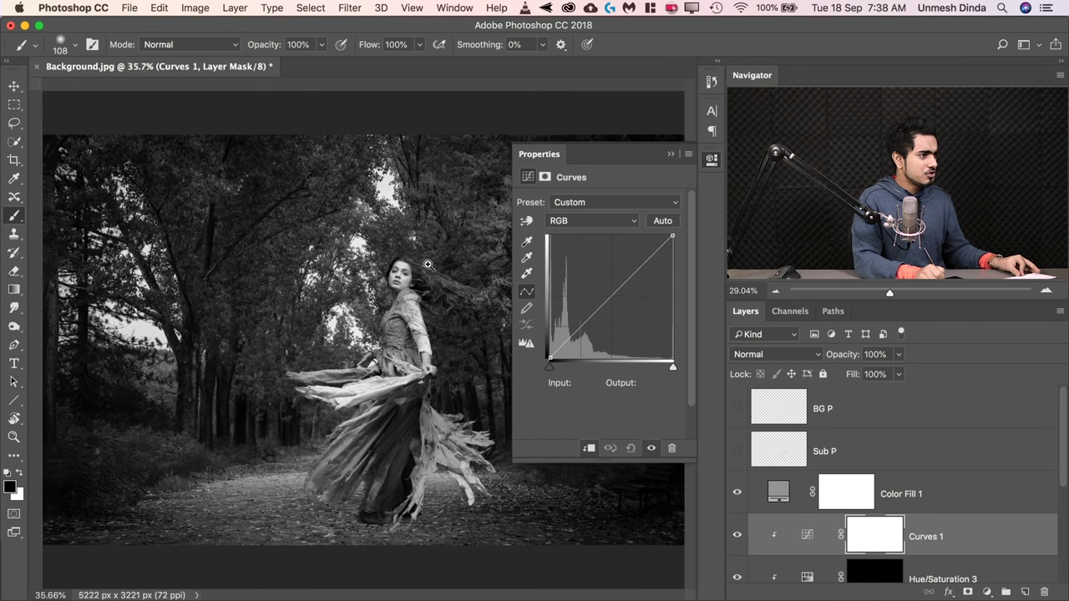
- Darken the woman with on-image Curves sampling, placing the highlight point at input 220, output 194 and the shadow point at input 48, output 34
{"action": "left_click", "coordinate": [527, 221]}
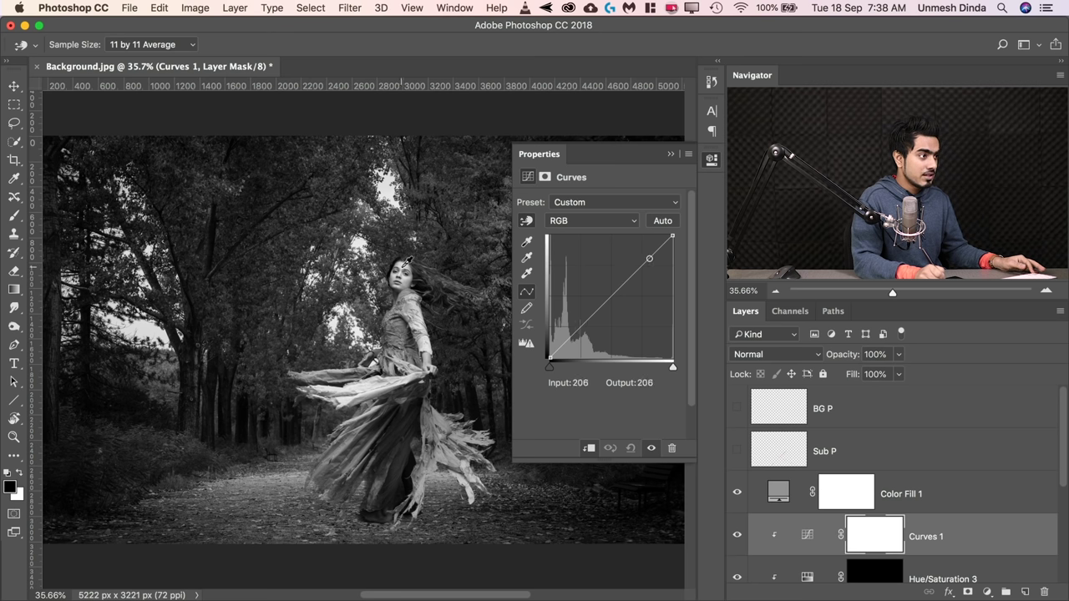
{"action": "left_click_drag", "start_coordinate": [408, 257], "coordinate": [407, 277]}
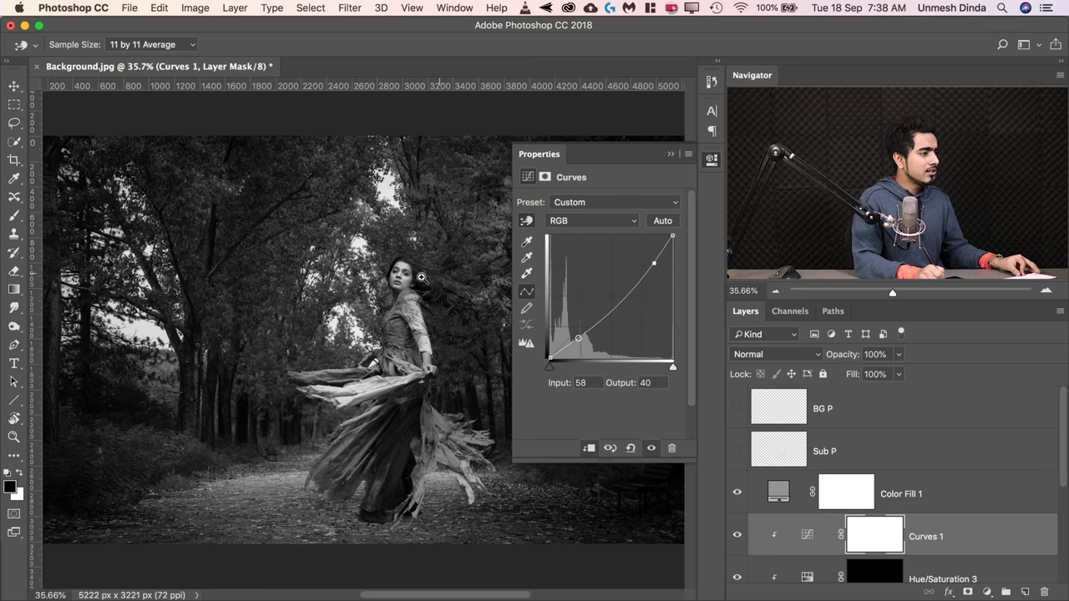
{"action": "scroll", "coordinate": [448, 284], "scroll_direction": "down", "scroll_amount": 5}
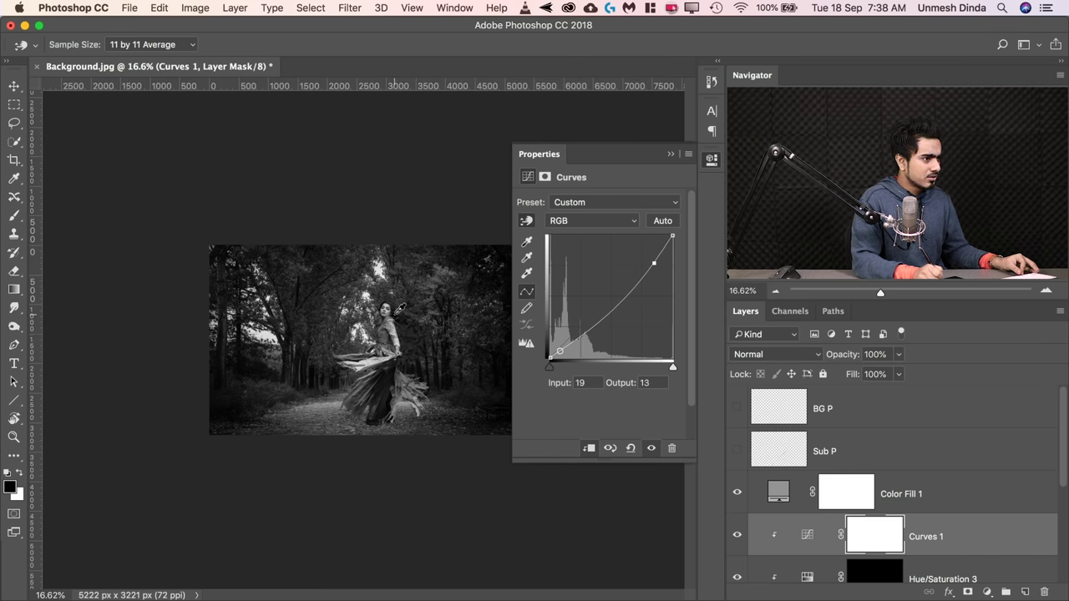
{"action": "left_click_drag", "start_coordinate": [570, 342], "coordinate": [573, 342]}
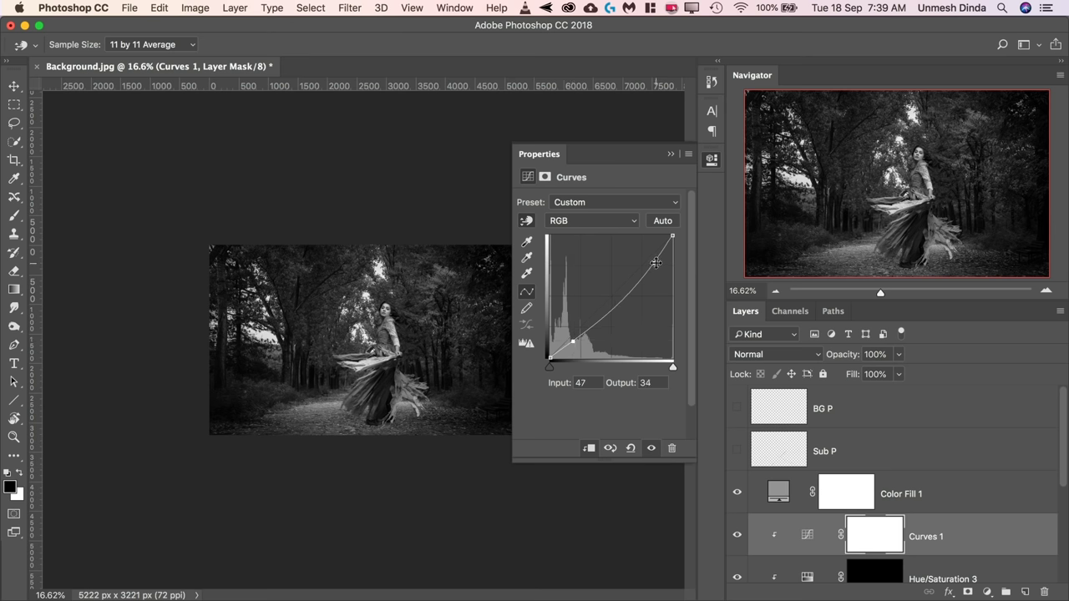
{"action": "left_click_drag", "start_coordinate": [656, 263], "coordinate": [656, 264]}
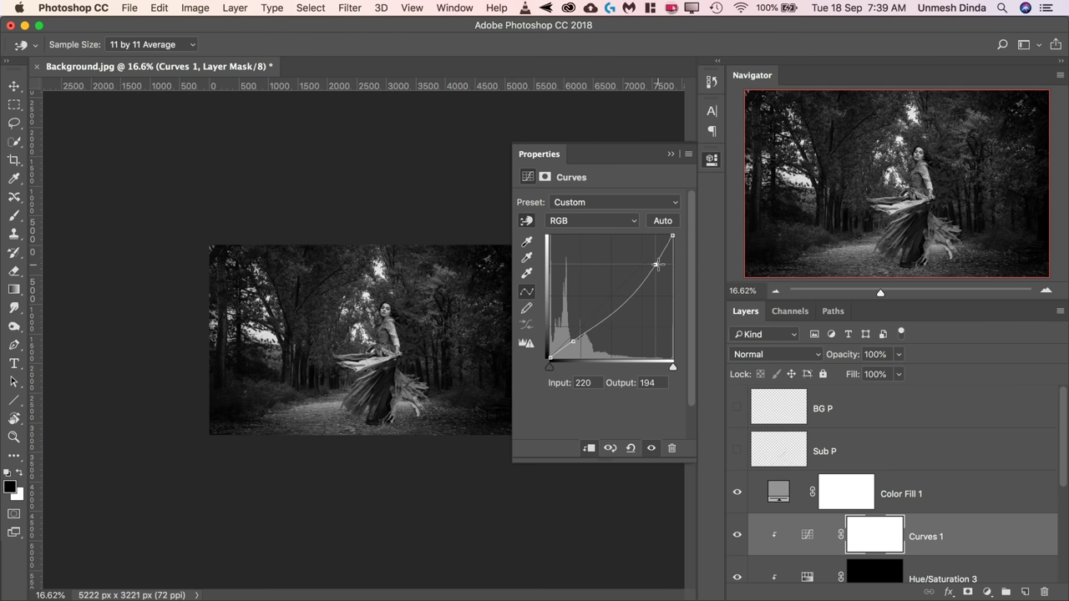
{"action": "left_click", "coordinate": [572, 338]}
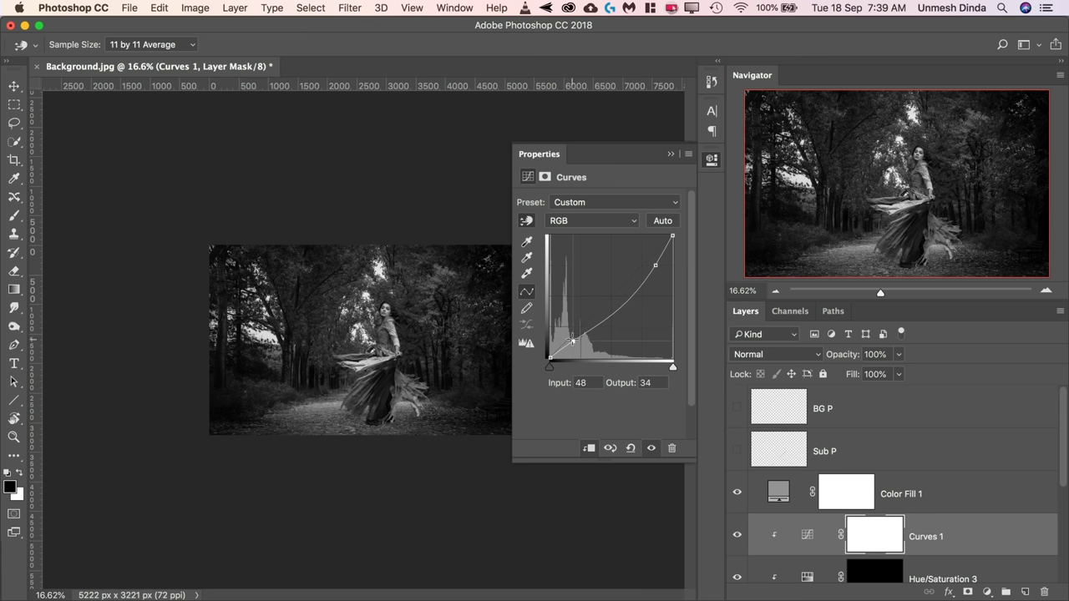
- Compare the composite without and with Curves 1, and delete the gray Color Fill 1 layer to restore full color
{"action": "left_click", "coordinate": [738, 537]}
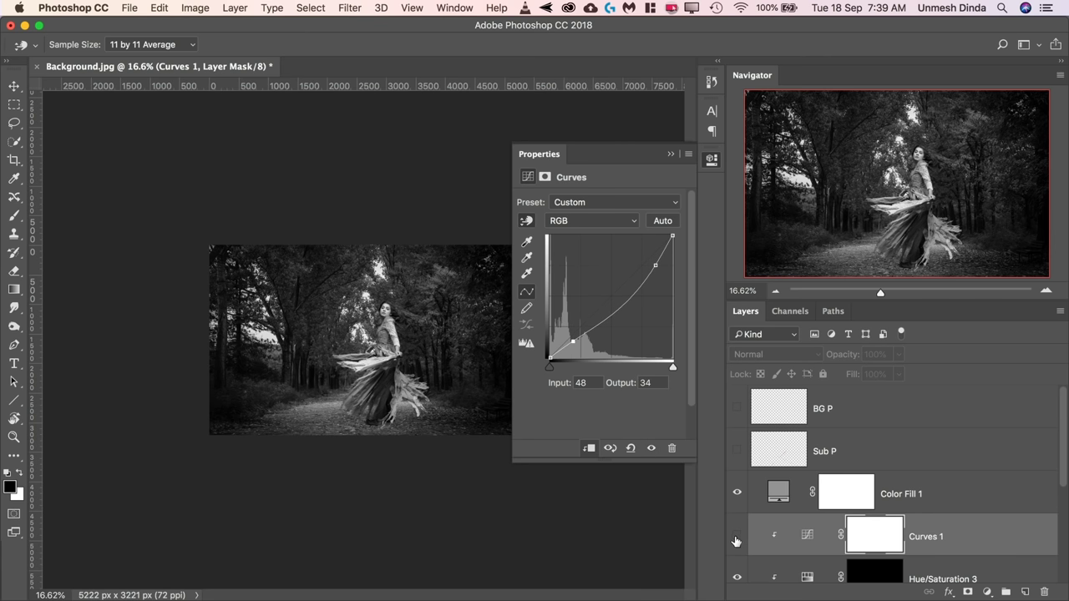
{"action": "left_click", "coordinate": [737, 537]}
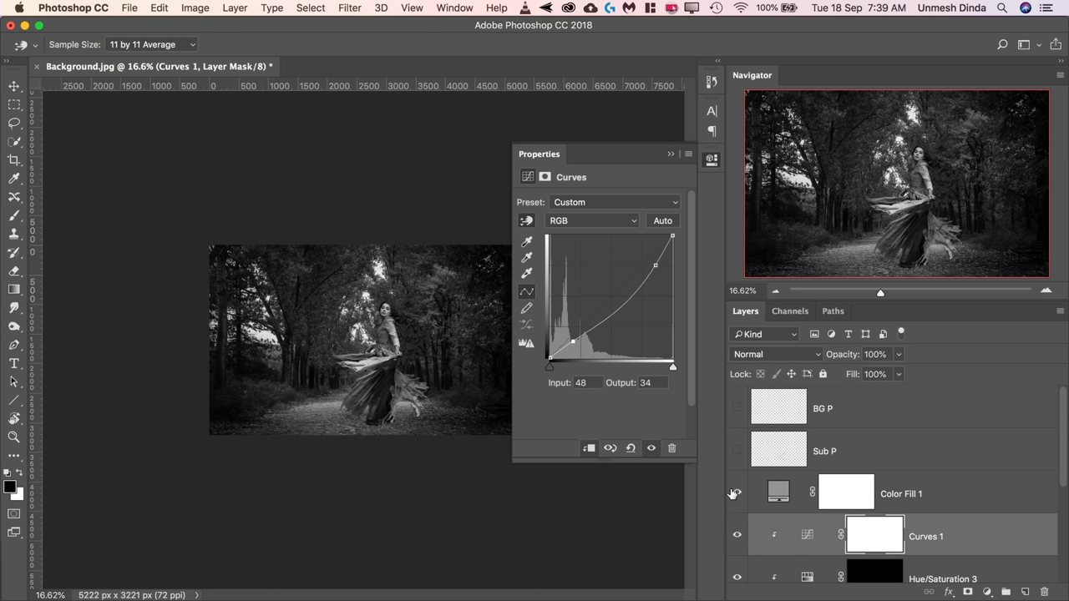
{"action": "left_click", "coordinate": [940, 493]}
{"action": "key", "text": "b"}
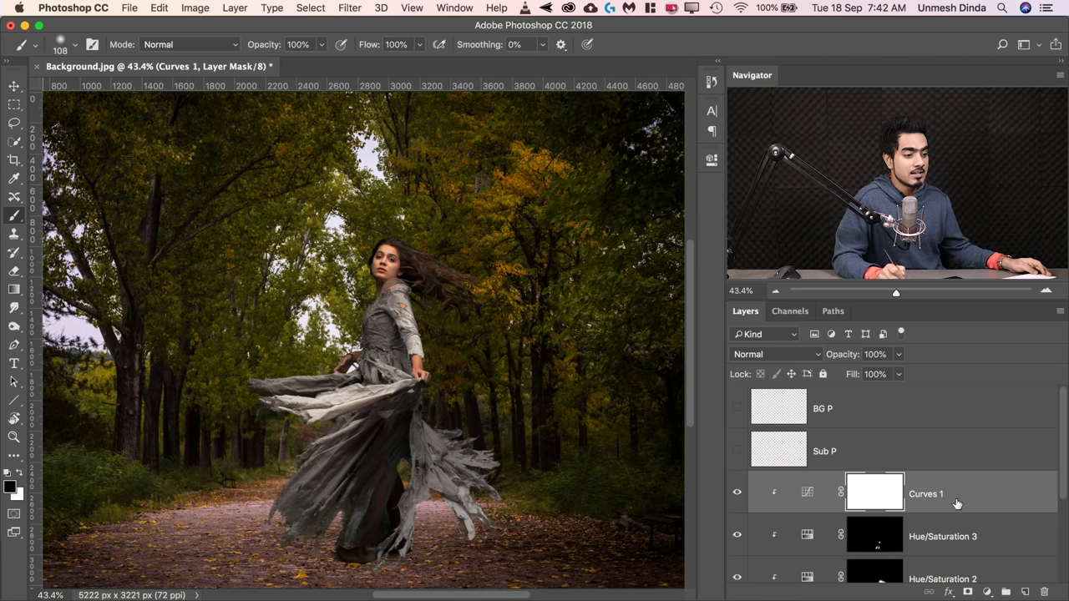
- Add a Selective Color adjustment above Curves 1 and set the Black value of Reds to -100%
{"action": "left_click", "coordinate": [988, 591]}
{"action": "left_click", "coordinate": [993, 573]}
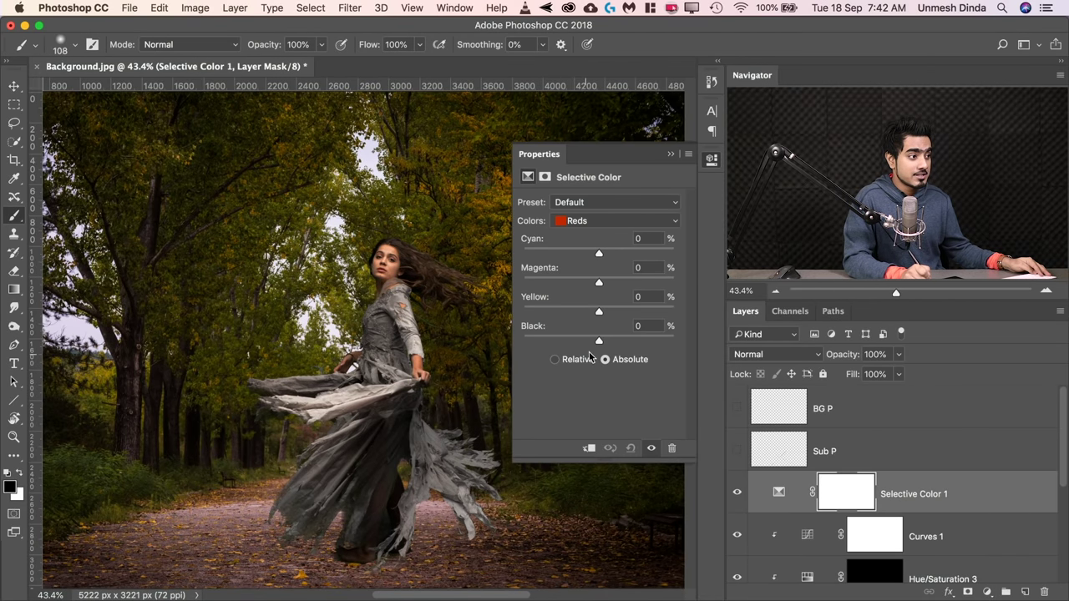
{"action": "left_click_drag", "start_coordinate": [597, 343], "coordinate": [479, 349]}
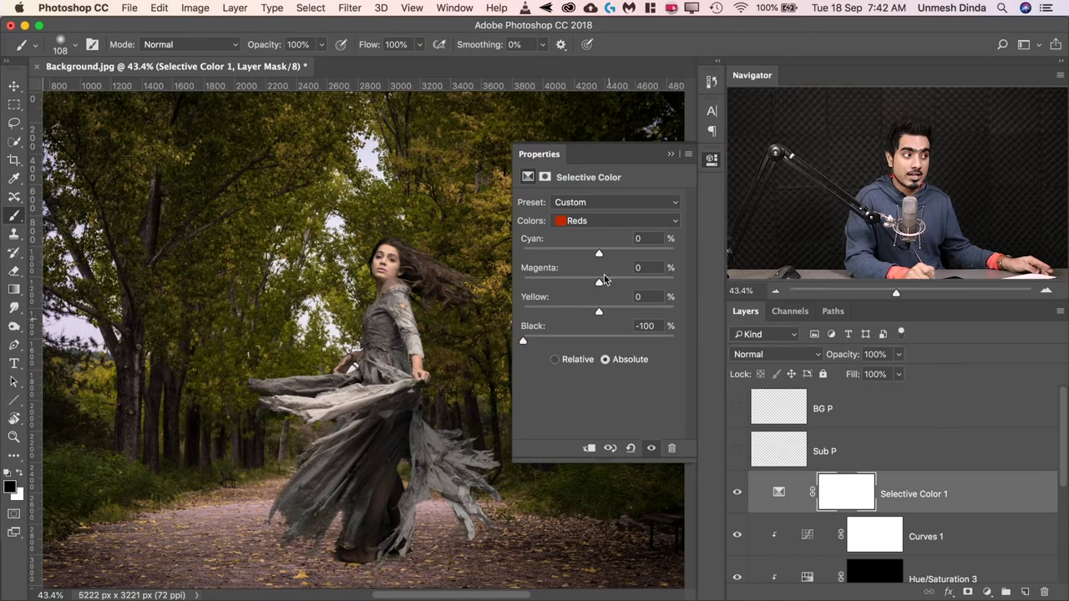
- Set the Black value to -100% for both Yellows and Greens in the Selective Color adjustment
{"action": "left_click", "coordinate": [601, 220]}
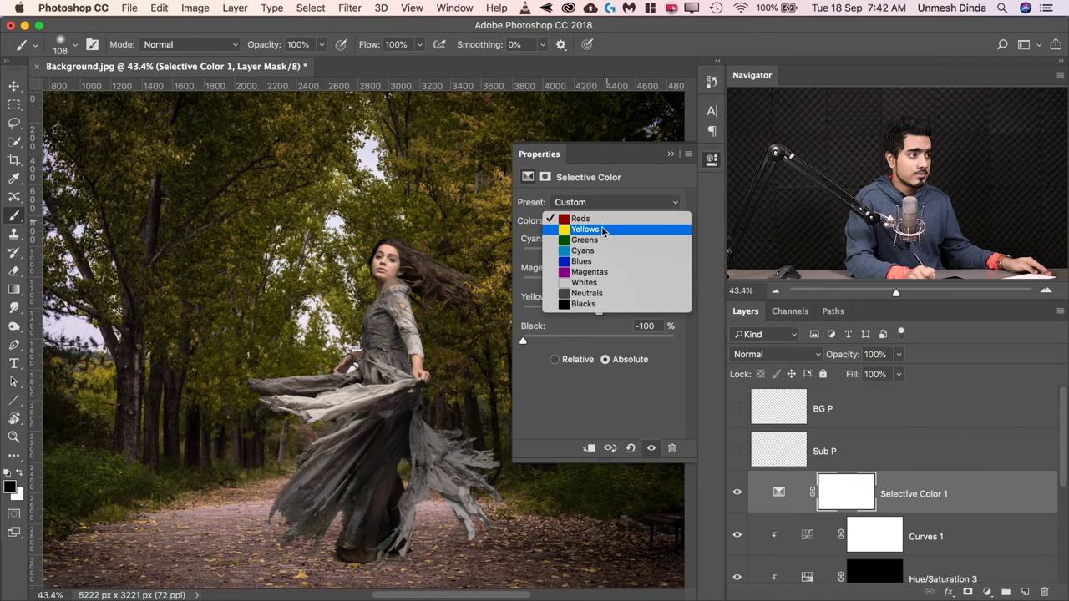
{"action": "left_click", "coordinate": [603, 229]}
{"action": "left_click_drag", "start_coordinate": [596, 343], "coordinate": [514, 341]}
{"action": "left_click", "coordinate": [585, 220]}
{"action": "left_click", "coordinate": [585, 229]}
{"action": "left_click_drag", "start_coordinate": [598, 340], "coordinate": [555, 340]}
- Lower the Black value to -100% for Cyans, Blues and Magentas in the Selective Color adjustment
{"action": "left_click", "coordinate": [595, 224]}
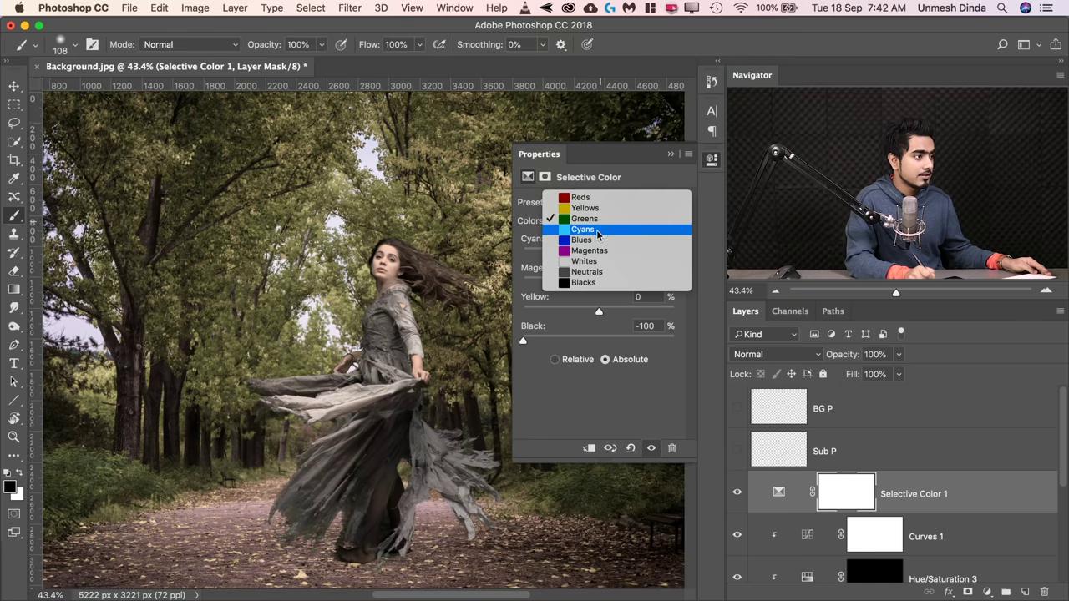
{"action": "left_click", "coordinate": [595, 236]}
{"action": "left_click", "coordinate": [603, 222]}
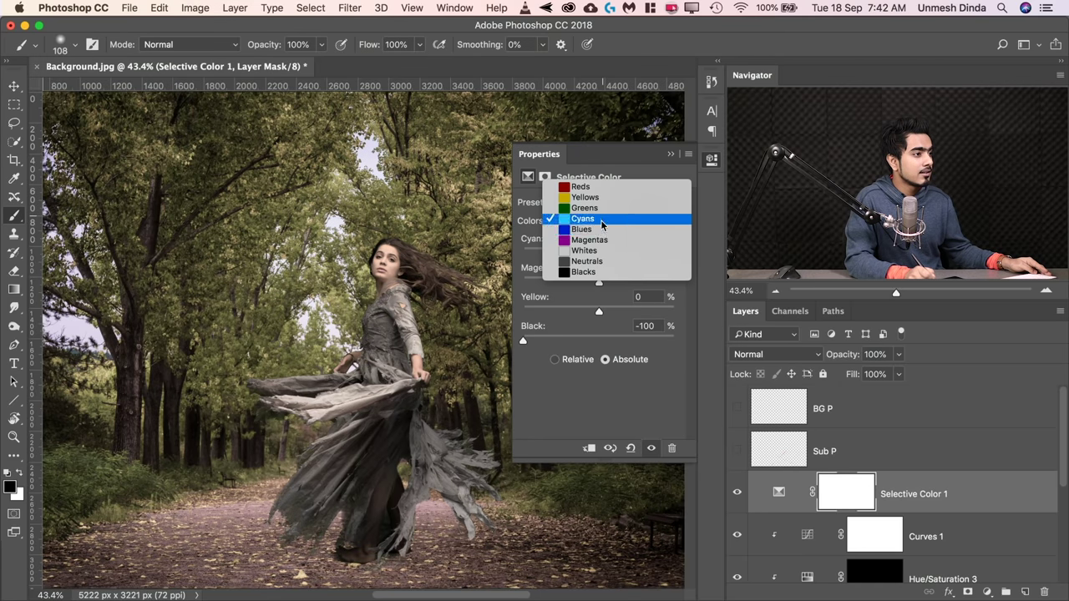
{"action": "left_click", "coordinate": [585, 234]}
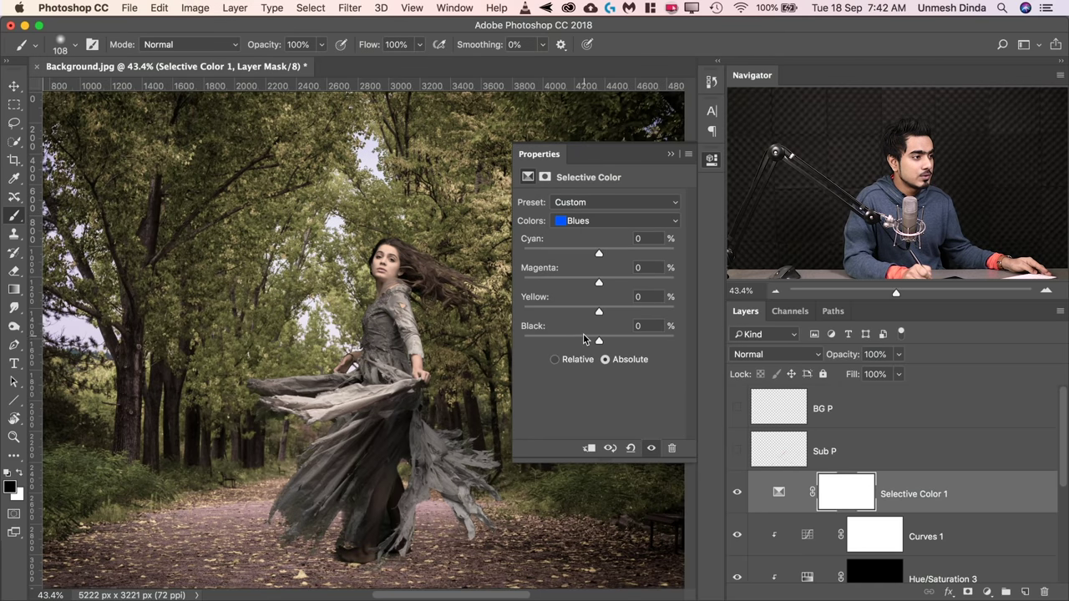
{"action": "left_click", "coordinate": [603, 224]}
{"action": "left_click", "coordinate": [603, 236]}
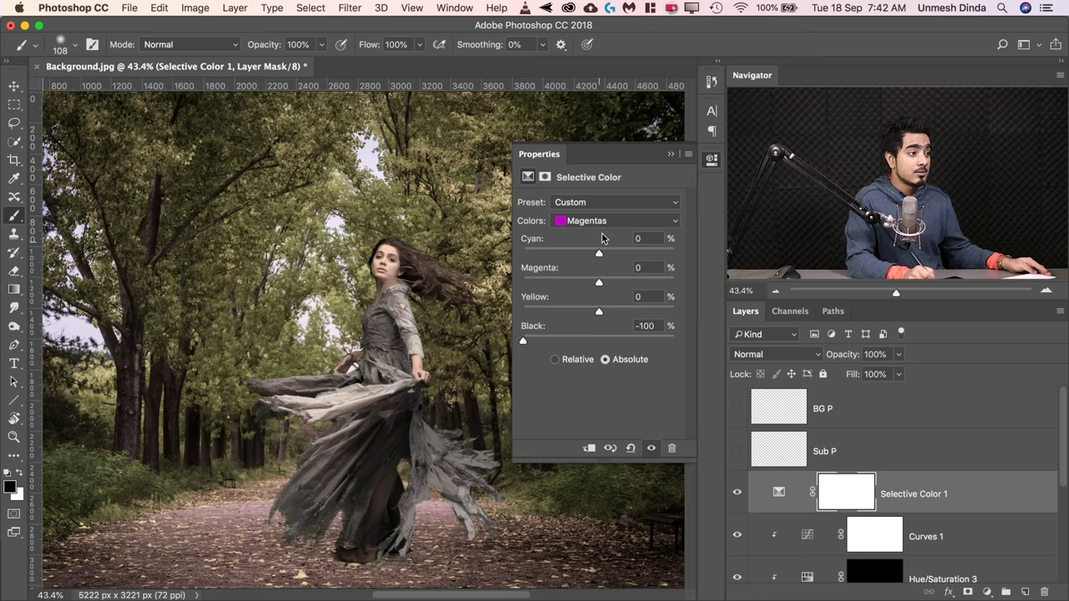
{"action": "left_click", "coordinate": [603, 222]}
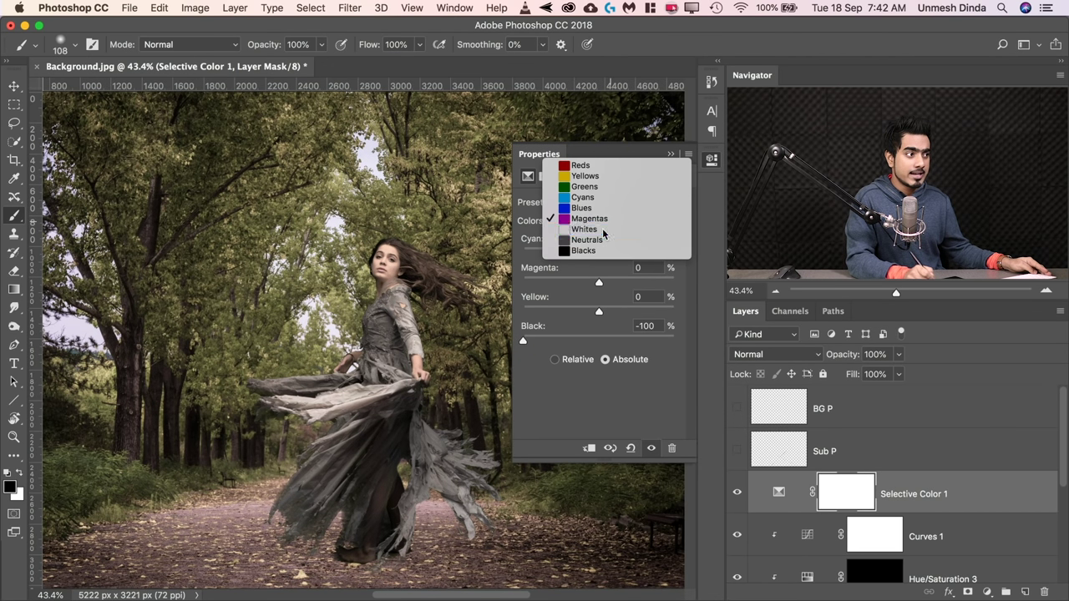
- In the Selective Color adjustment, set Black to +100% for the Whites, Neutrals and Blacks color ranges
{"action": "left_click", "coordinate": [603, 229]}
{"action": "left_click_drag", "start_coordinate": [522, 340], "coordinate": [695, 320]}
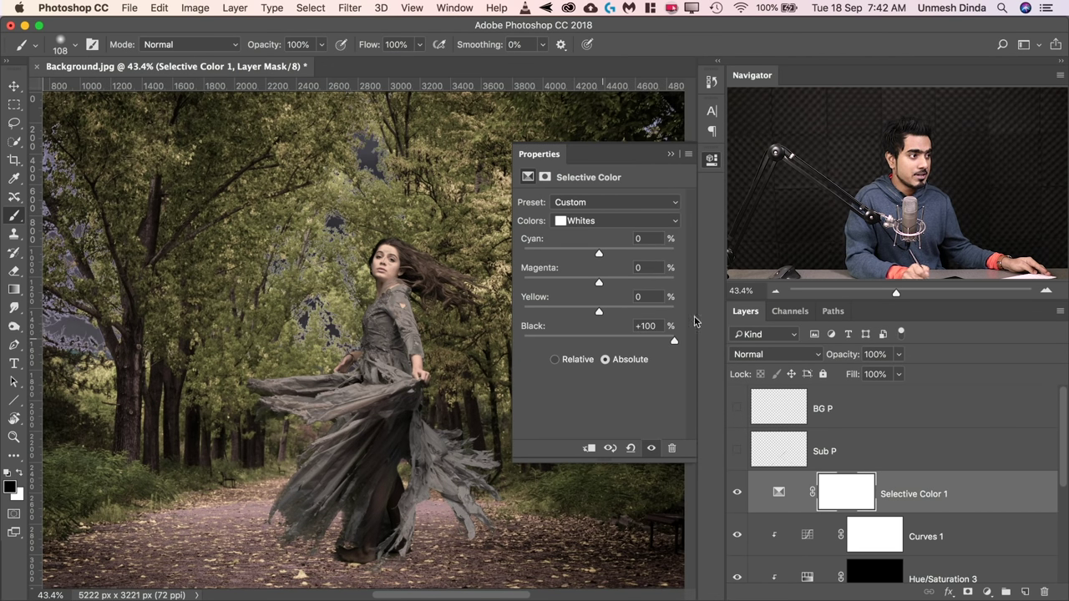
{"action": "left_click", "coordinate": [619, 226]}
{"action": "left_click", "coordinate": [615, 229]}
{"action": "left_click_drag", "start_coordinate": [599, 340], "coordinate": [703, 326]}
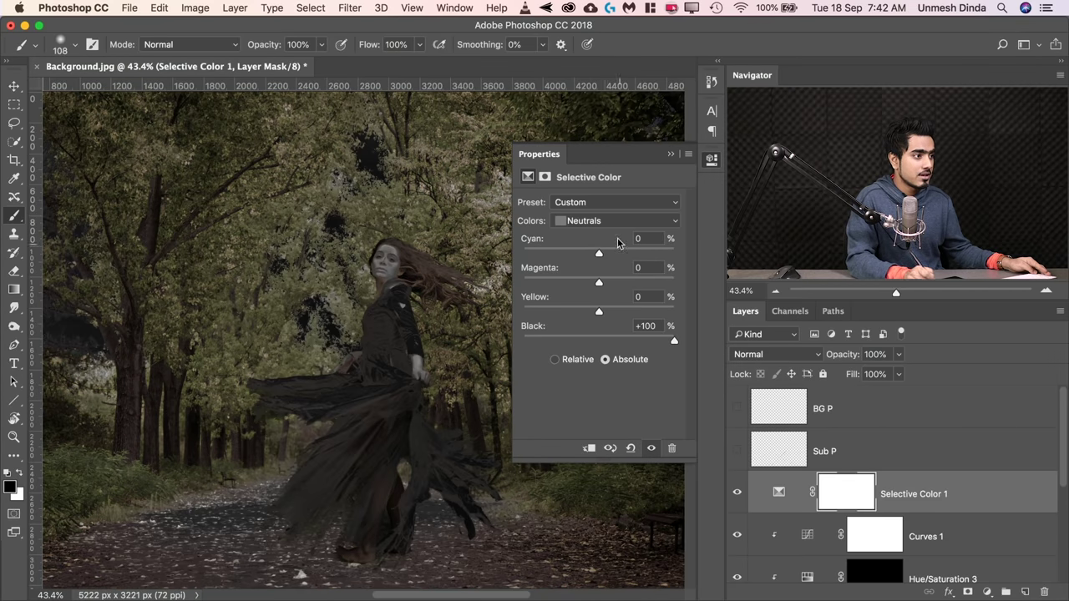
{"action": "left_click", "coordinate": [619, 220]}
{"action": "left_click", "coordinate": [622, 232]}
{"action": "left_click_drag", "start_coordinate": [599, 341], "coordinate": [675, 341]}
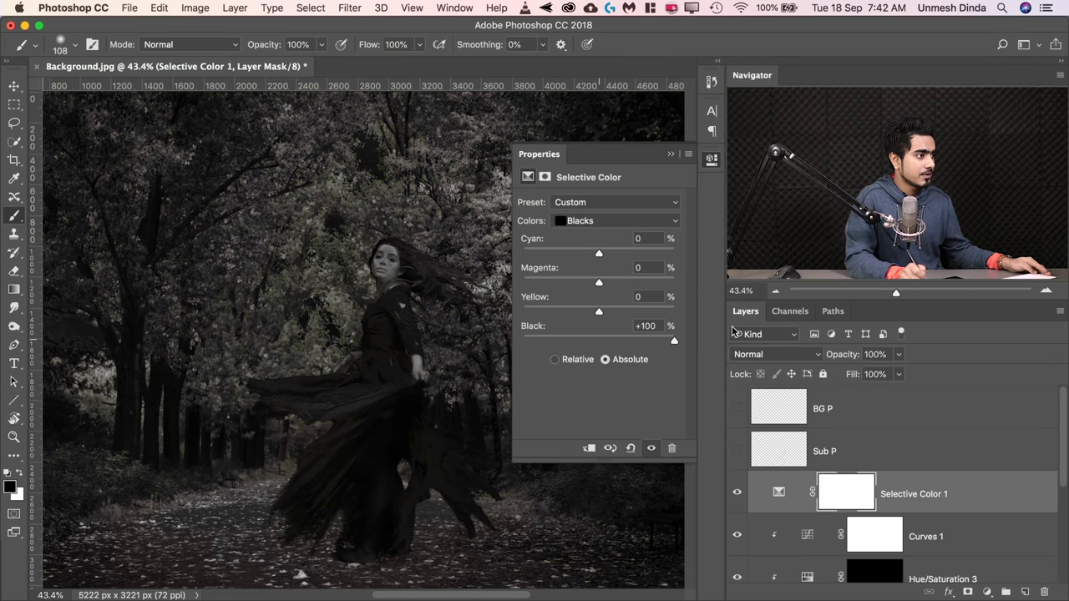
{"action": "left_click", "coordinate": [671, 155]}
- Add a Hue/Saturation adjustment clipped above the Curves 1 layer and lower its Saturation to -20
{"action": "scroll", "coordinate": [521, 247], "scroll_direction": "down", "scroll_amount": 3}
{"action": "scroll", "coordinate": [522, 246], "scroll_direction": "up", "scroll_amount": 1}
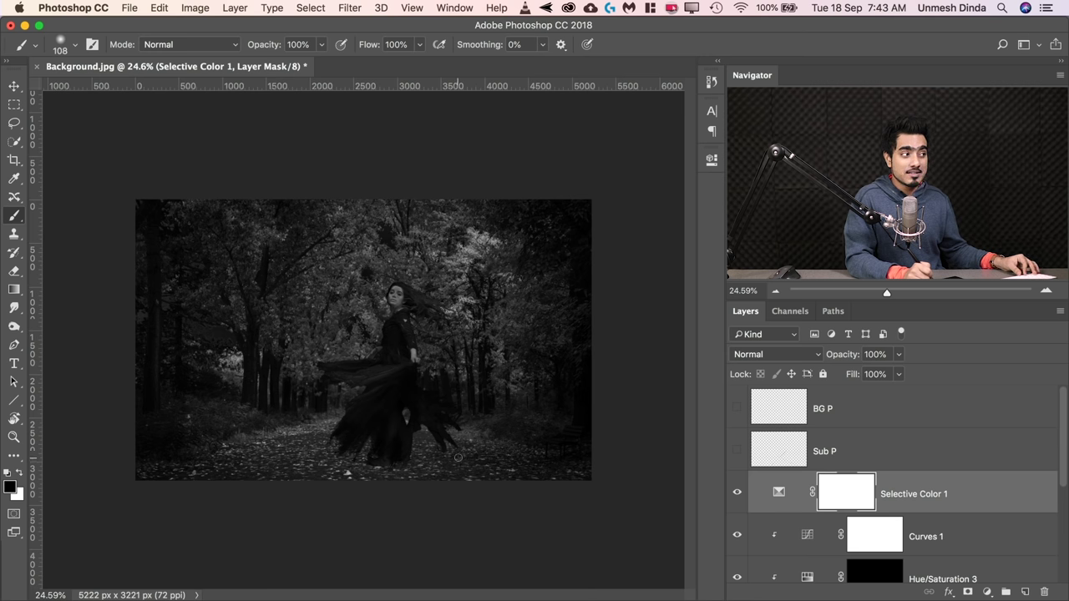
{"action": "scroll", "coordinate": [451, 279], "scroll_direction": "up", "scroll_amount": 3}
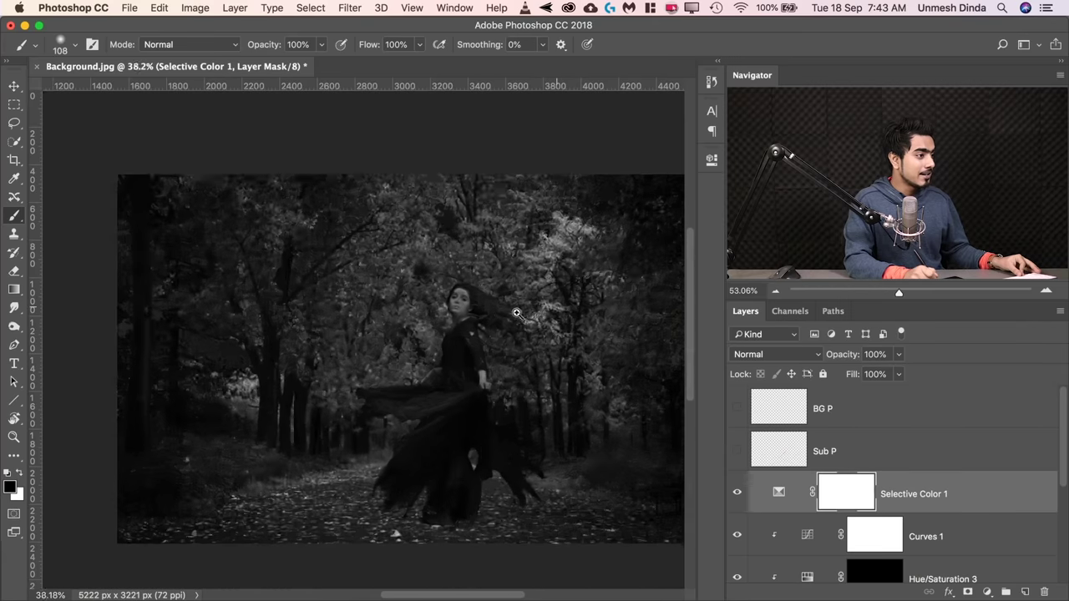
{"action": "scroll", "coordinate": [415, 293], "scroll_direction": "up", "scroll_amount": 5}
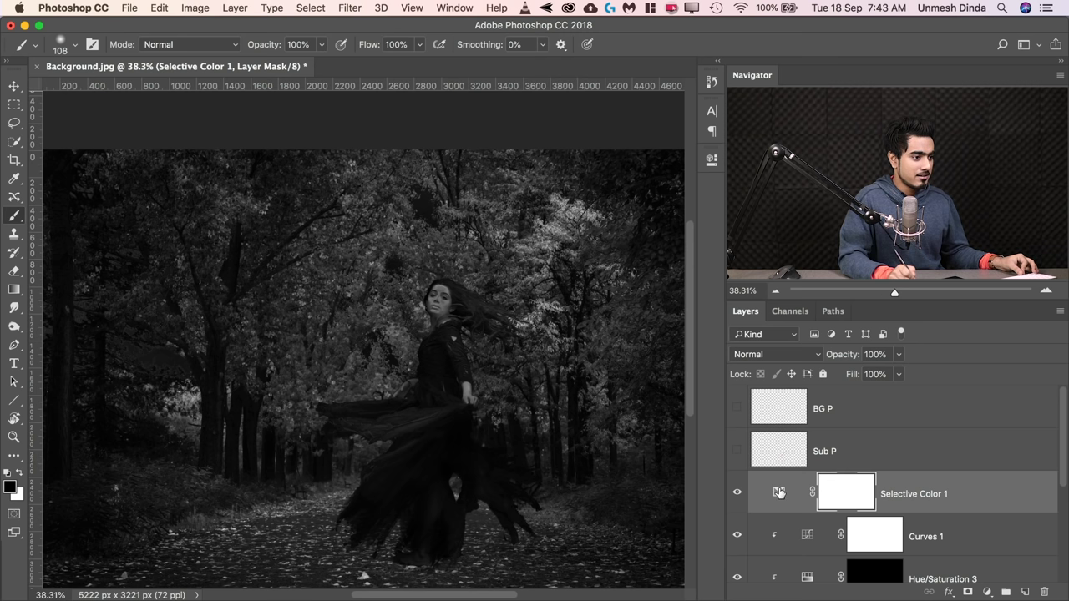
{"action": "left_click", "coordinate": [948, 534]}
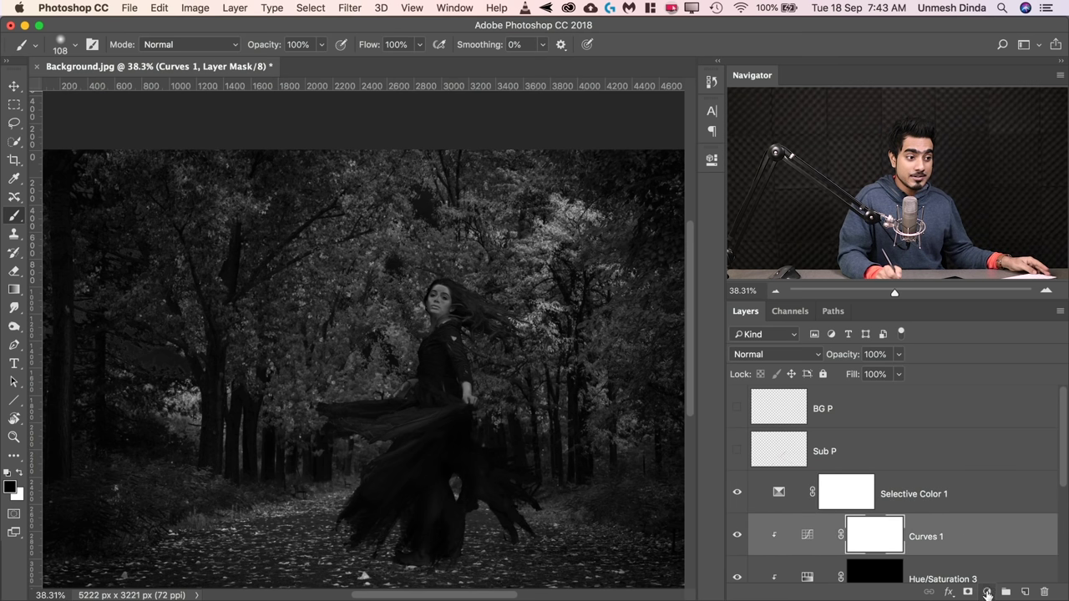
{"action": "left_click", "coordinate": [987, 593]}
{"action": "left_click", "coordinate": [1012, 435]}
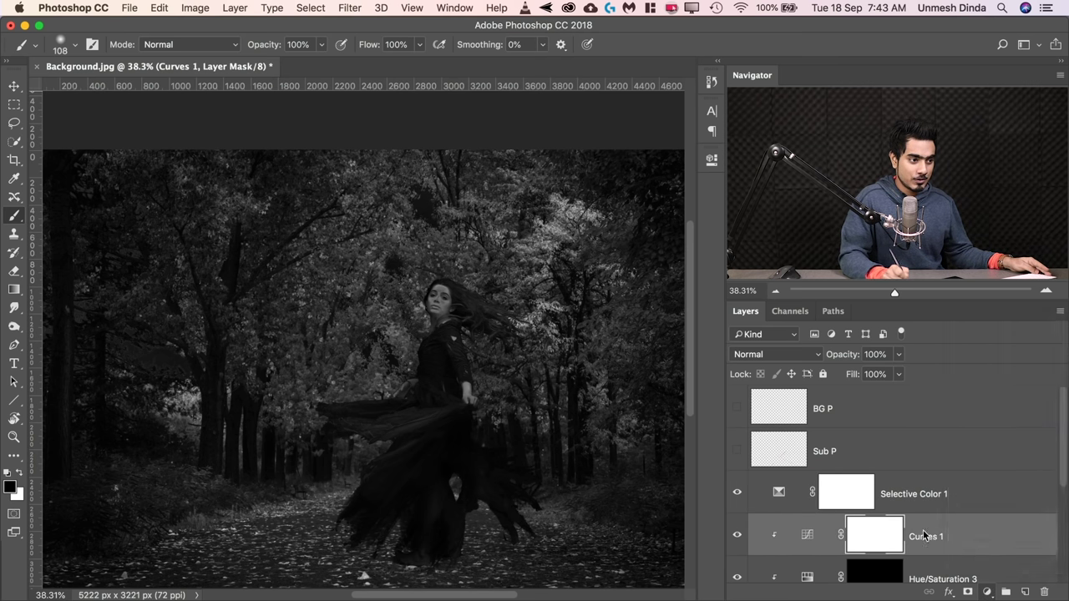
{"action": "left_click", "coordinate": [588, 450]}
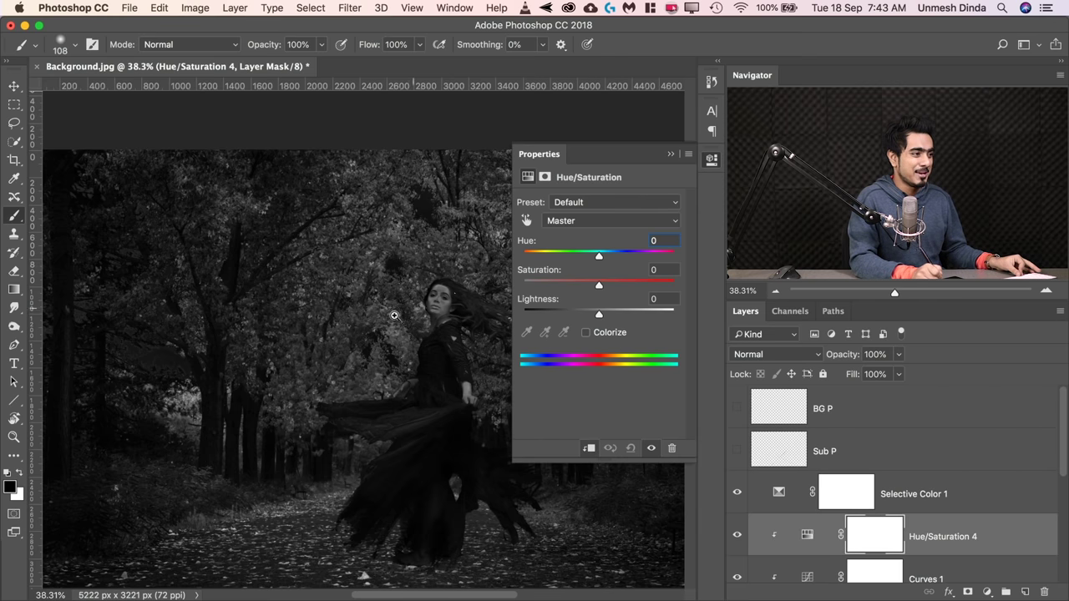
{"action": "left_click_drag", "start_coordinate": [599, 287], "coordinate": [582, 289]}
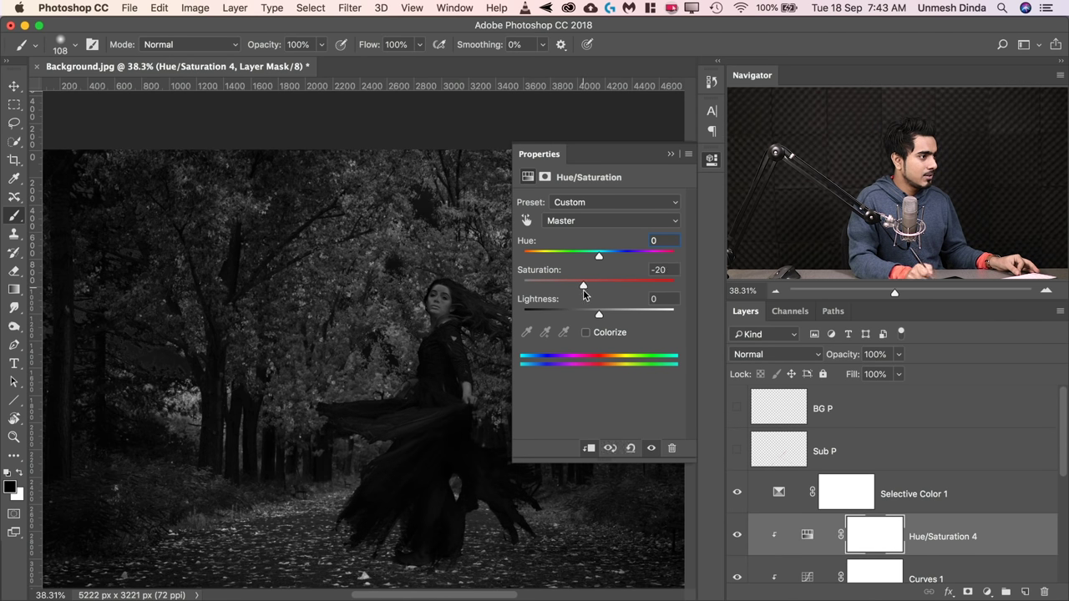
{"action": "left_click", "coordinate": [672, 155]}
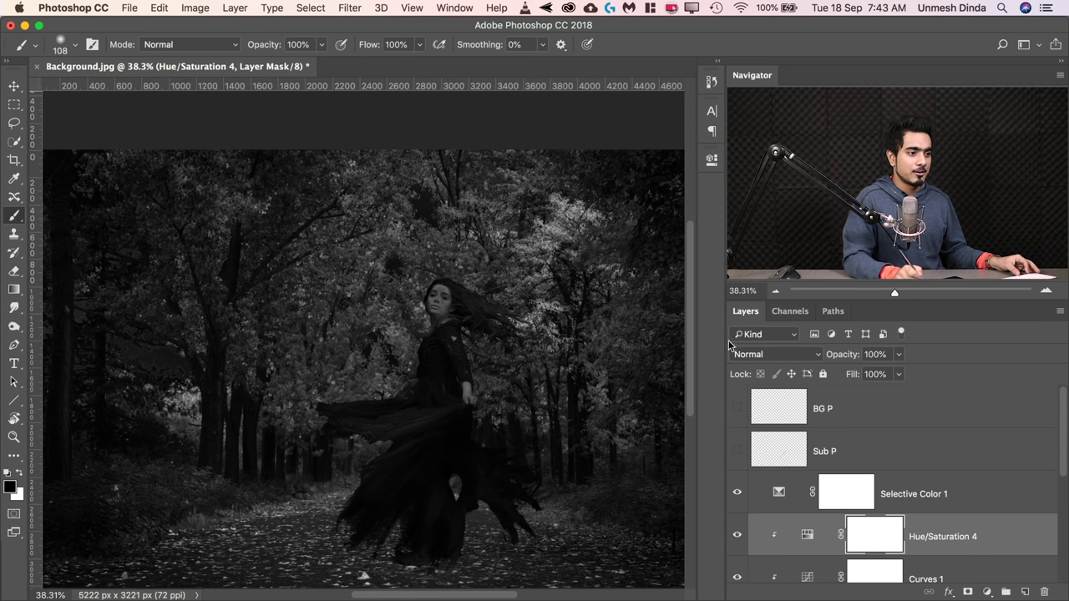
- Hide the Selective Color 1 layer and set the Saturation of the Hue/Saturation 4 layer to -12
{"action": "left_click", "coordinate": [737, 492]}
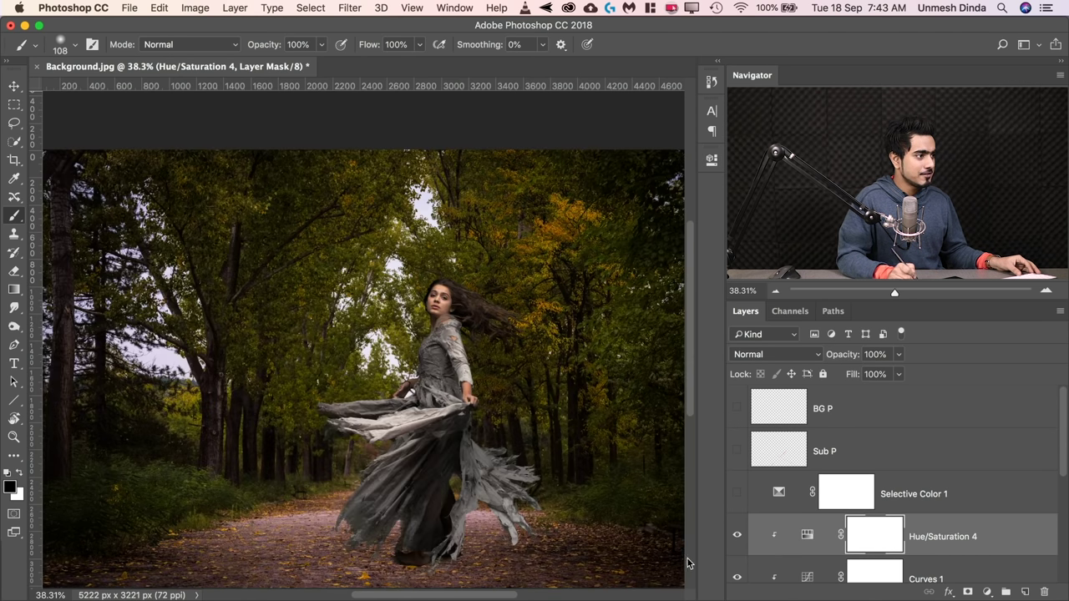
{"action": "double_click", "coordinate": [807, 533]}
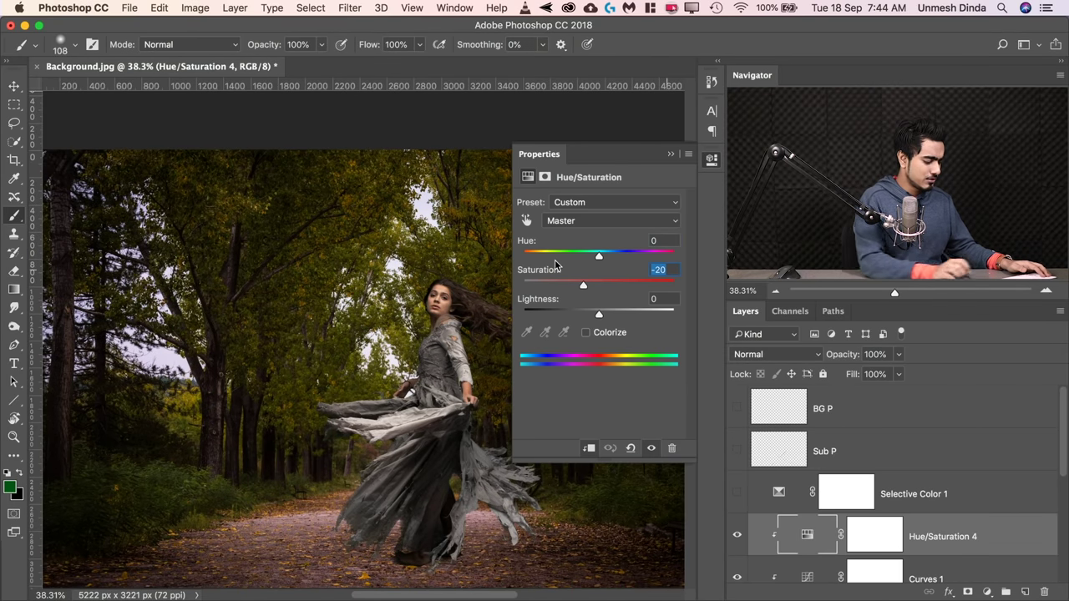
{"action": "type", "text": "-12"}
{"action": "key", "text": "Return"}
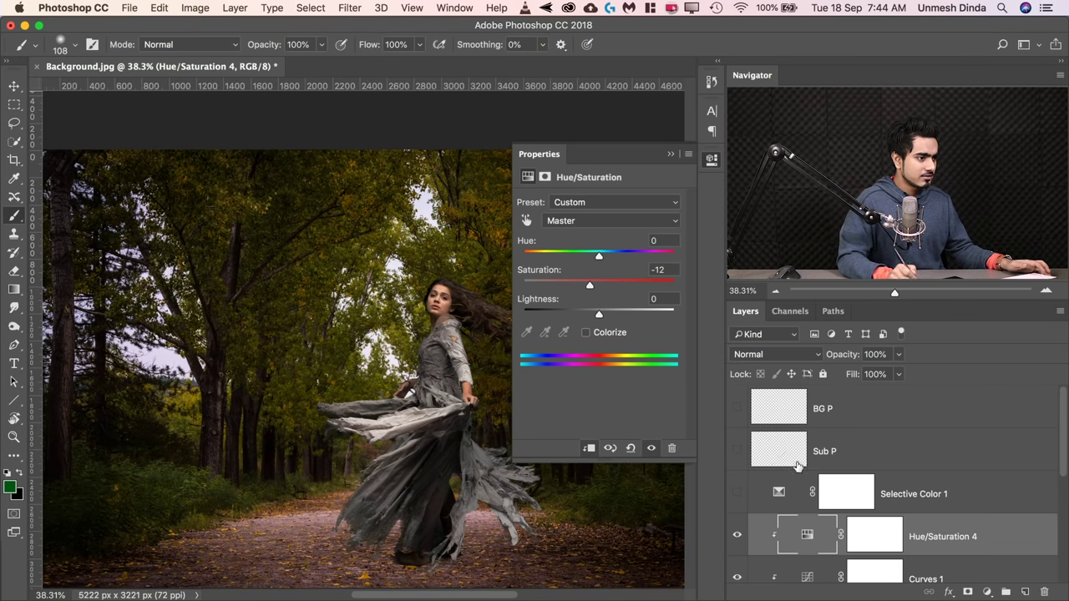
- Show the Selective Color 1 layer and adjust the Hue/Saturation 4 Saturation to -14, judging it on the woman's face
{"action": "left_click", "coordinate": [737, 498]}
{"action": "left_click", "coordinate": [737, 498]}
{"action": "left_click", "coordinate": [737, 498]}
{"action": "left_click_drag", "start_coordinate": [466, 287], "coordinate": [598, 286]}
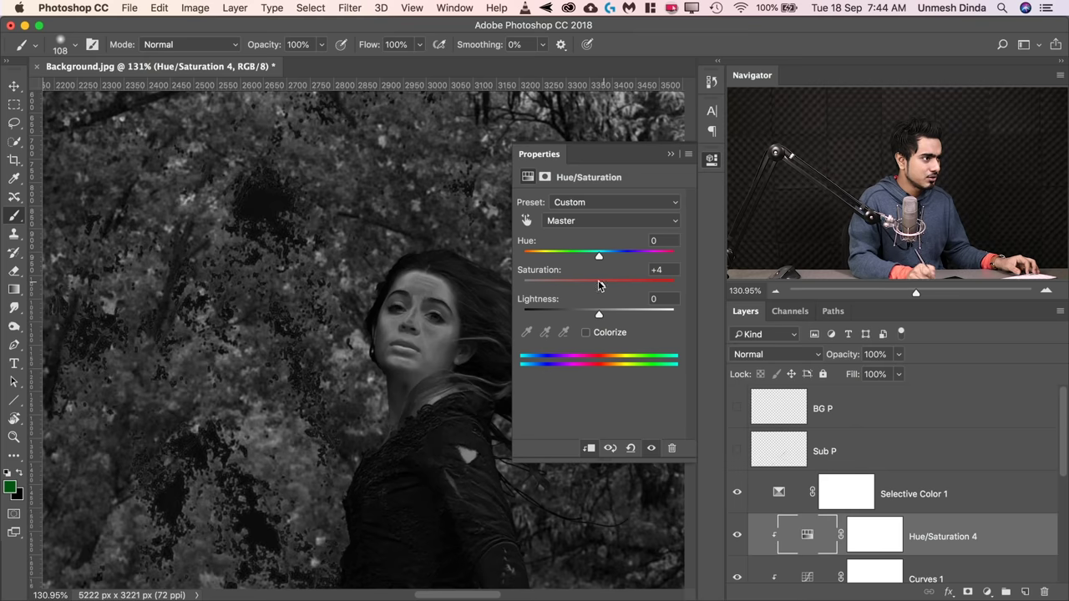
{"action": "scroll", "coordinate": [270, 291], "scroll_direction": "right", "scroll_amount": 5}
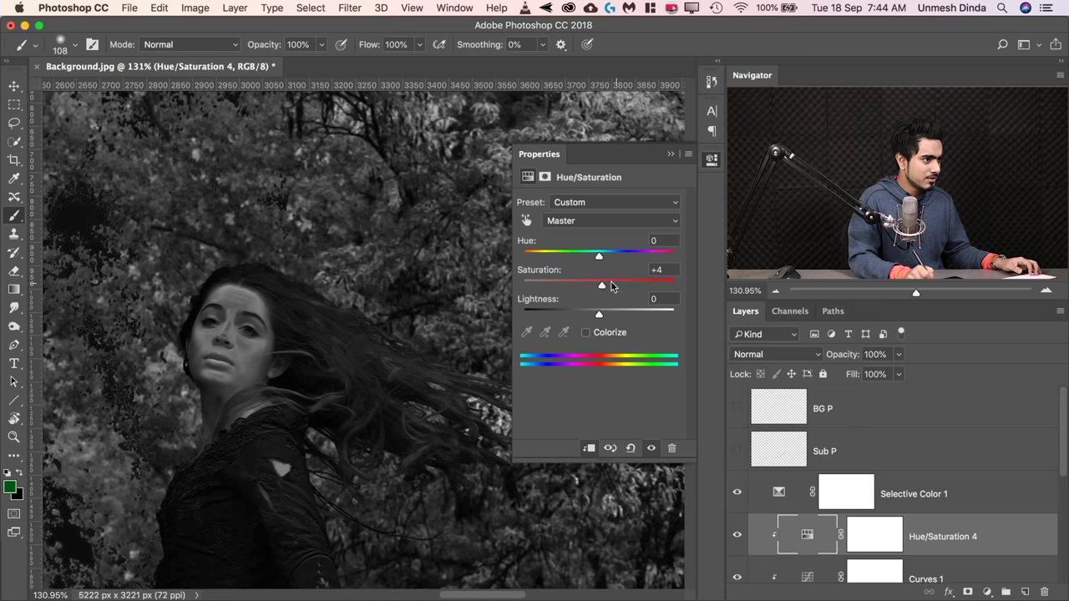
{"action": "left_click_drag", "start_coordinate": [601, 286], "coordinate": [585, 288]}
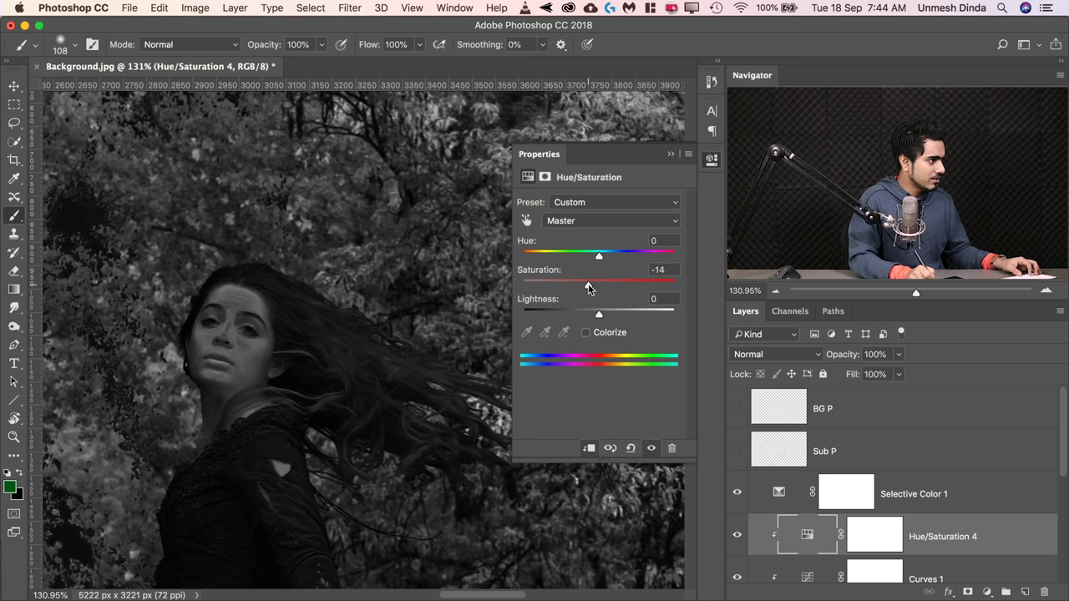
- Invert the Hue/Saturation 4 mask to black, then paint white on it over the woman's face, neck and hands
{"action": "left_click", "coordinate": [860, 536]}
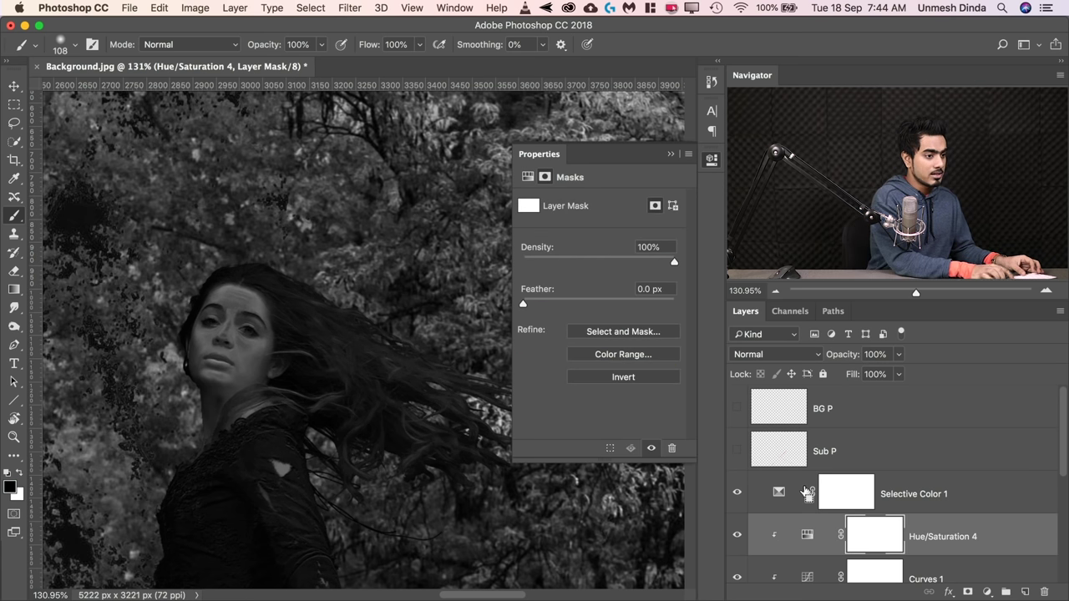
{"action": "key", "text": "super+i"}
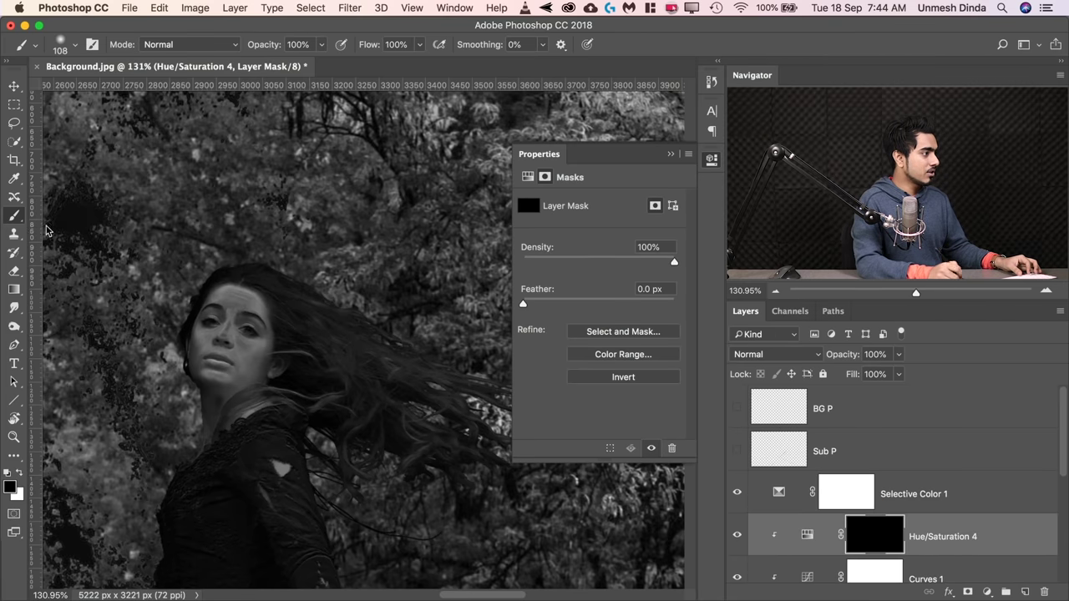
{"action": "key", "text": "x"}
{"action": "mouse_move", "coordinate": [208, 318]}
{"action": "left_mouse_down"}
{"action": "mouse_move", "coordinate": [215, 358]}
{"action": "mouse_move", "coordinate": [221, 328]}
{"action": "mouse_move", "coordinate": [257, 340]}
{"action": "mouse_move", "coordinate": [231, 403]}
{"action": "left_mouse_up"}
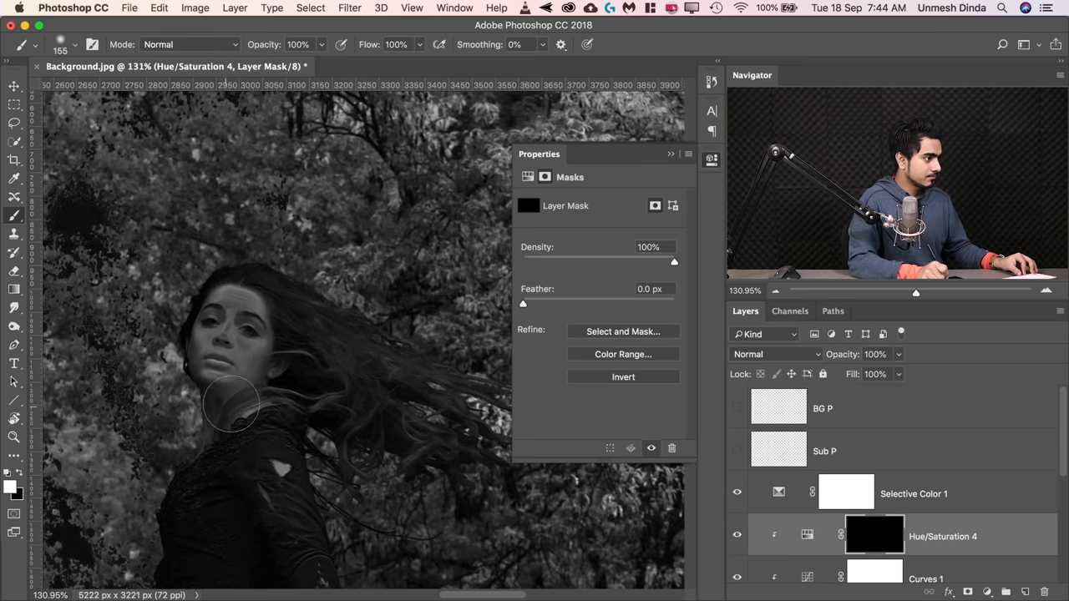
{"action": "left_click", "coordinate": [231, 404]}
{"action": "scroll", "coordinate": [342, 410], "scroll_direction": "down", "scroll_amount": 5}
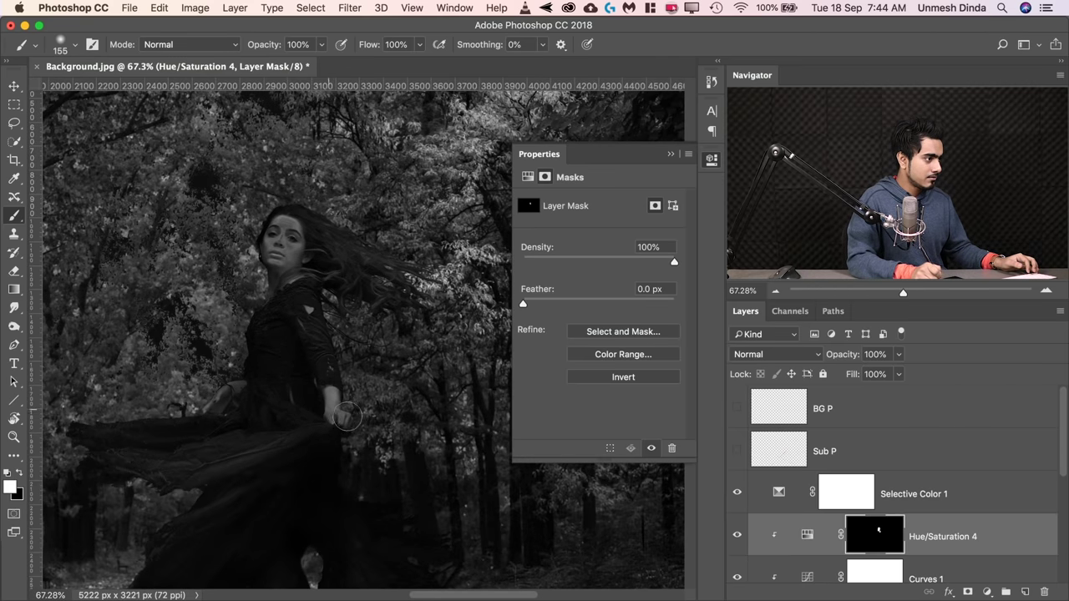
{"action": "mouse_move", "coordinate": [275, 409]}
{"action": "left_mouse_down"}
{"action": "mouse_move", "coordinate": [334, 210]}
{"action": "mouse_move", "coordinate": [251, 424]}
{"action": "left_mouse_up"}
{"action": "key", "text": "super+r"}
- Delete the Selective Color 1 layer
{"action": "scroll", "coordinate": [317, 334], "scroll_direction": "down", "scroll_amount": 3}
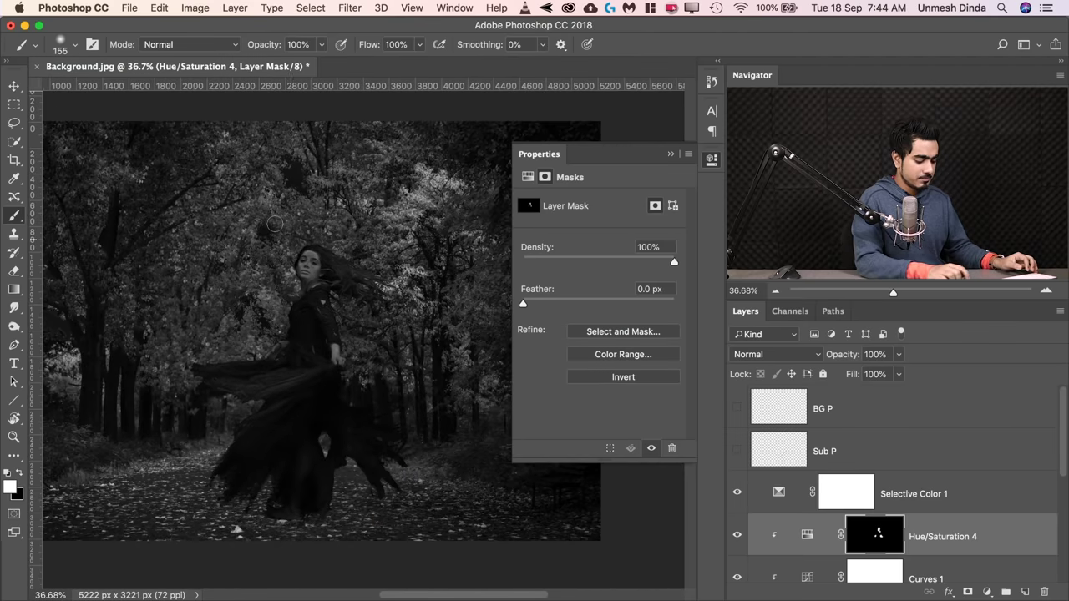
{"action": "scroll", "coordinate": [54, 110], "scroll_direction": "down", "scroll_amount": 1}
{"action": "left_click", "coordinate": [883, 496]}
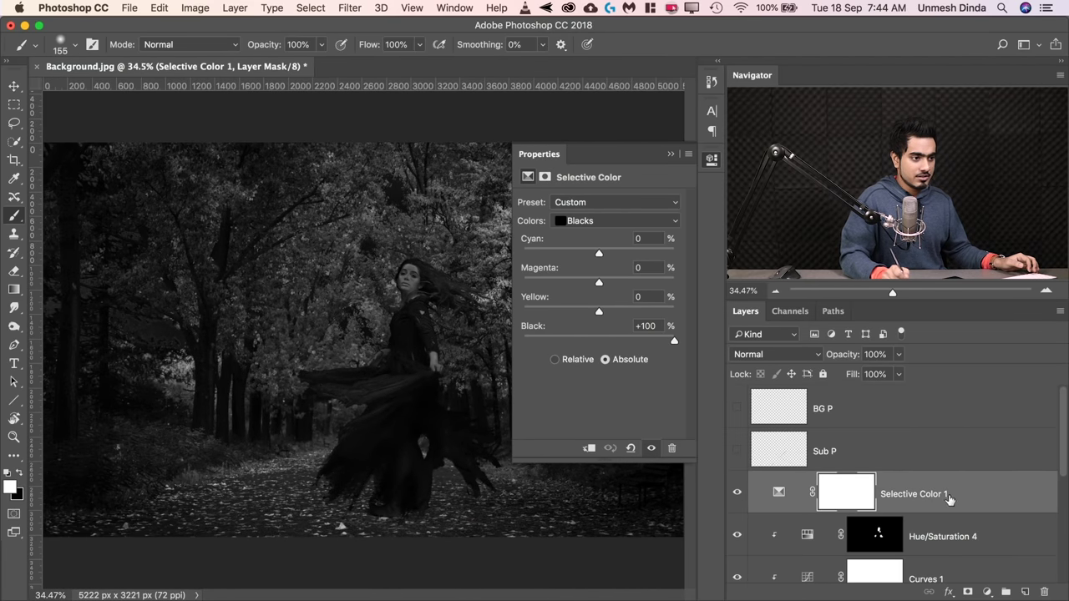
{"action": "left_click_drag", "start_coordinate": [949, 499], "coordinate": [1045, 591]}
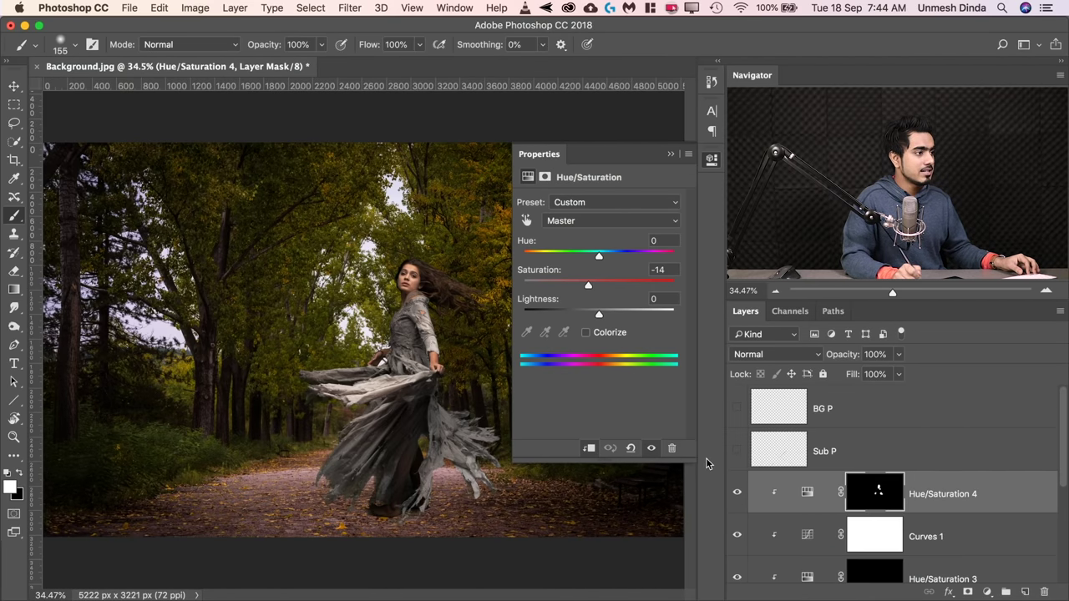
- Compare the woman's skin with and without the Hue/Saturation 4 adjustment, up close and in the full image
{"action": "left_click", "coordinate": [737, 494]}
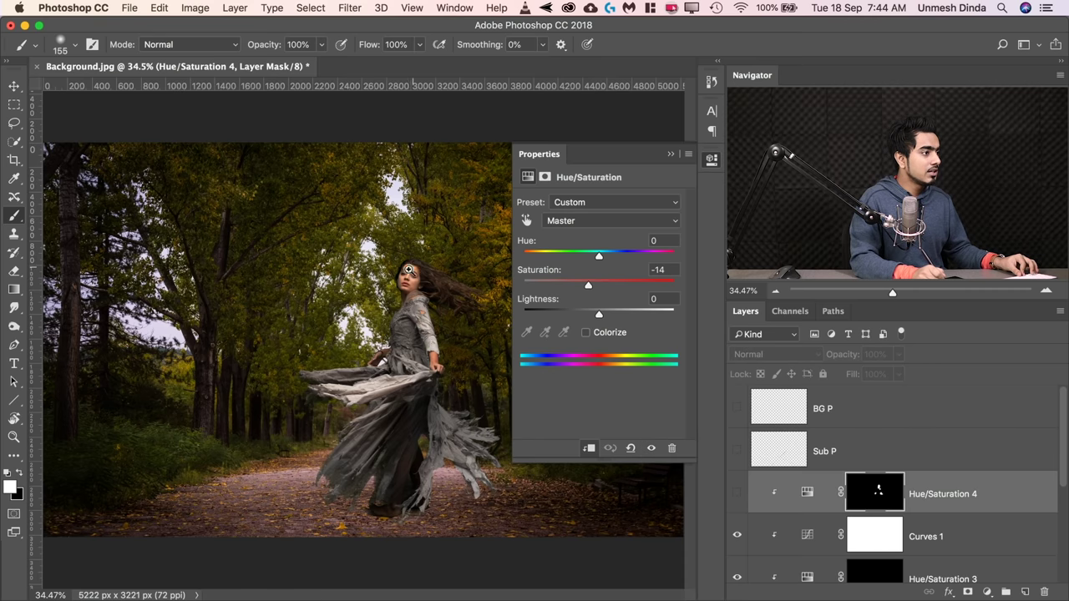
{"action": "scroll", "coordinate": [411, 267], "scroll_direction": "up", "scroll_amount": 10}
{"action": "left_click", "coordinate": [737, 495]}
{"action": "key", "text": "super+0"}
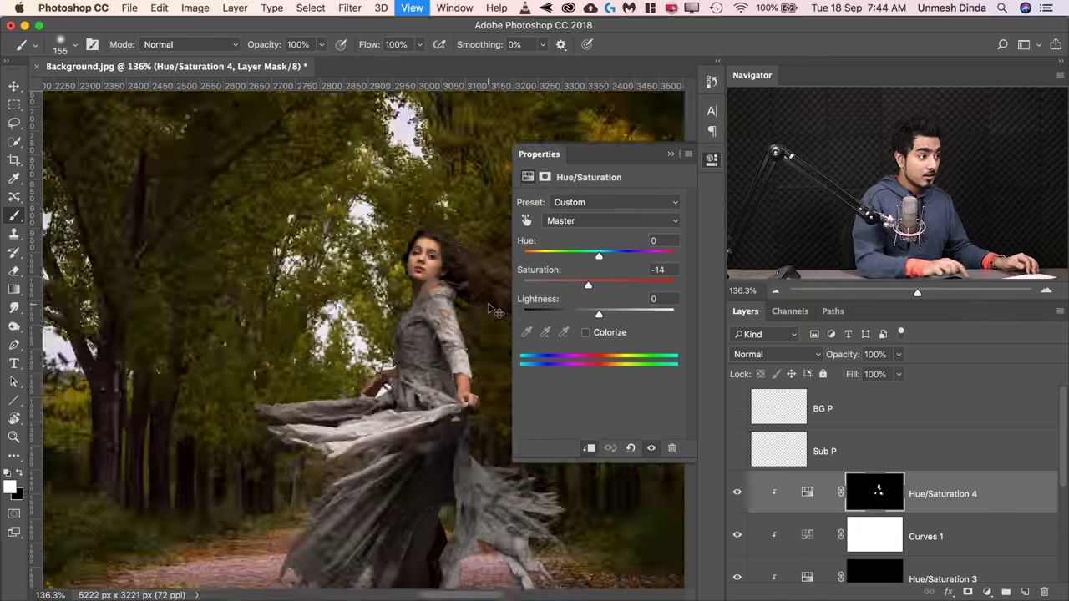
{"action": "left_click", "coordinate": [672, 156]}
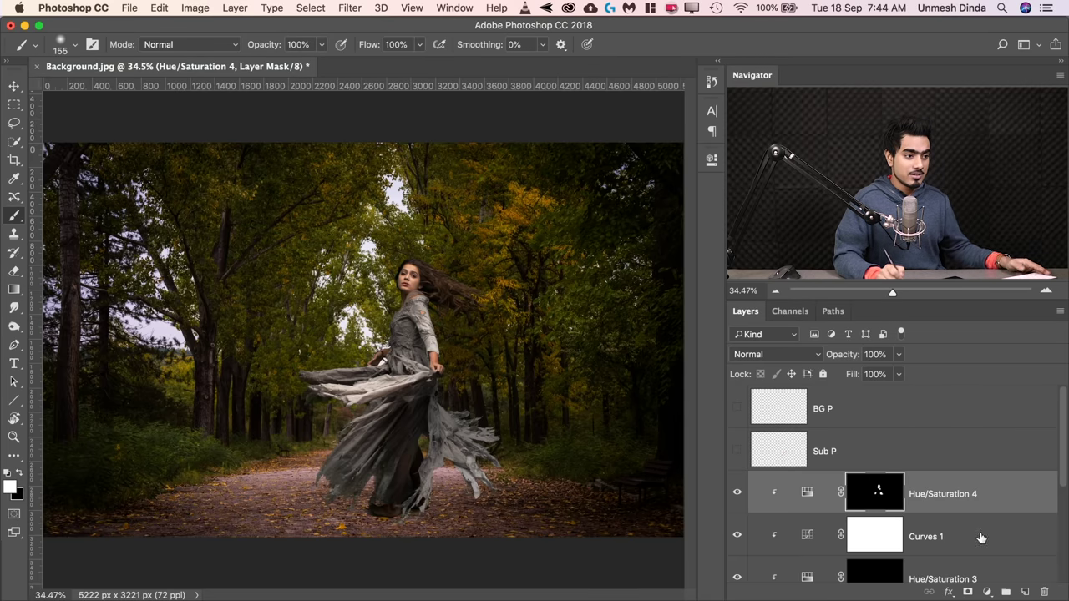
- Add a Solid Color fill layer above Hue/Saturation 4 with hue 0, saturation 0% and brightness 50%
{"action": "left_click", "coordinate": [986, 593]}
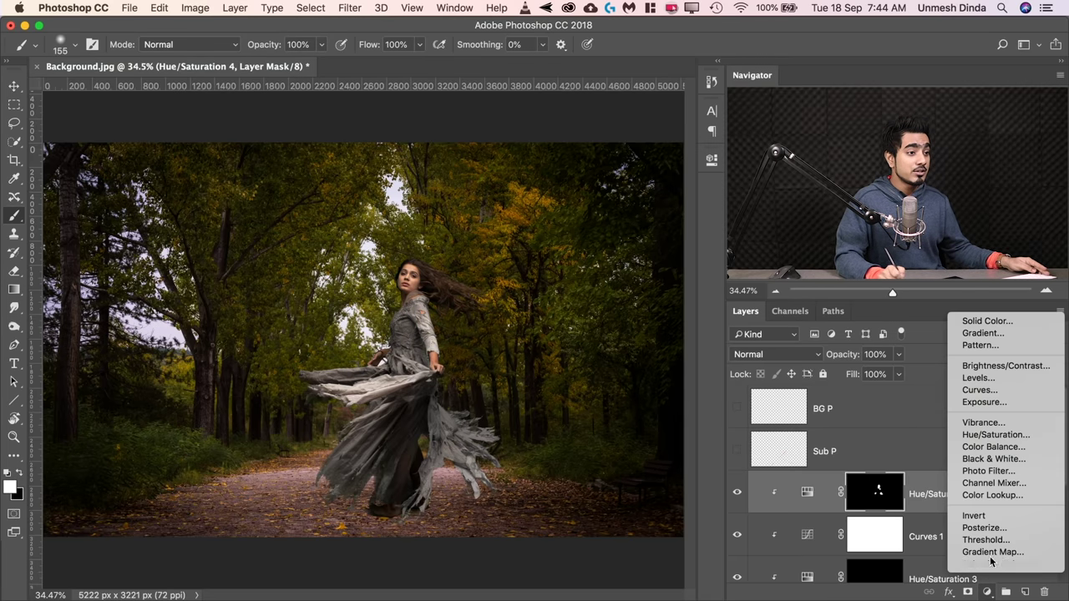
{"action": "left_click", "coordinate": [988, 329]}
{"action": "left_click_drag", "start_coordinate": [755, 401], "coordinate": [644, 407]}
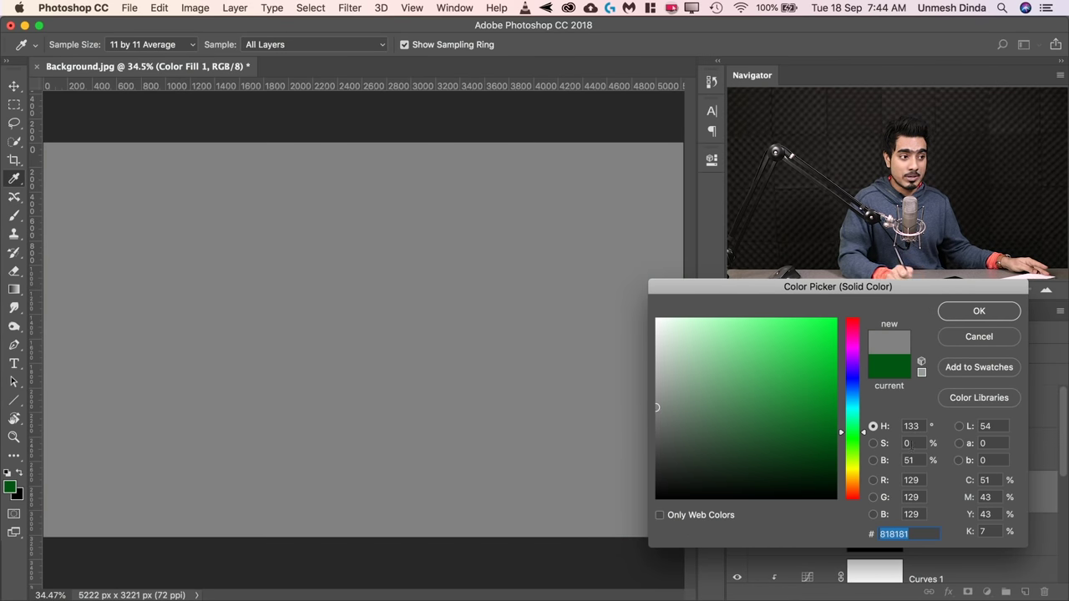
{"action": "left_click_drag", "start_coordinate": [922, 426], "coordinate": [893, 422]}
{"action": "type", "text": "0"}
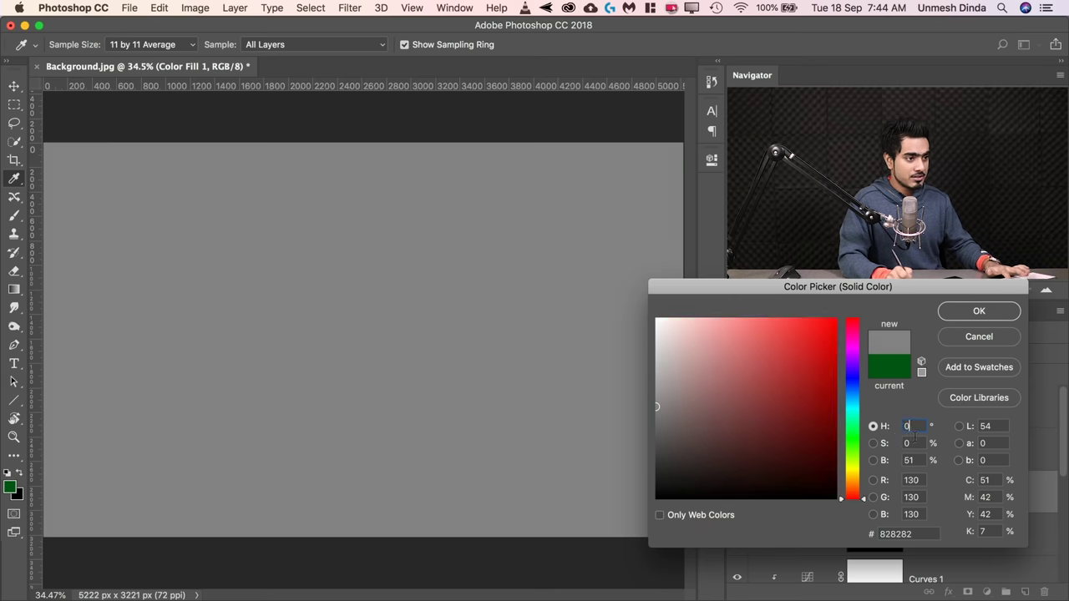
{"action": "key", "text": "Tab"}
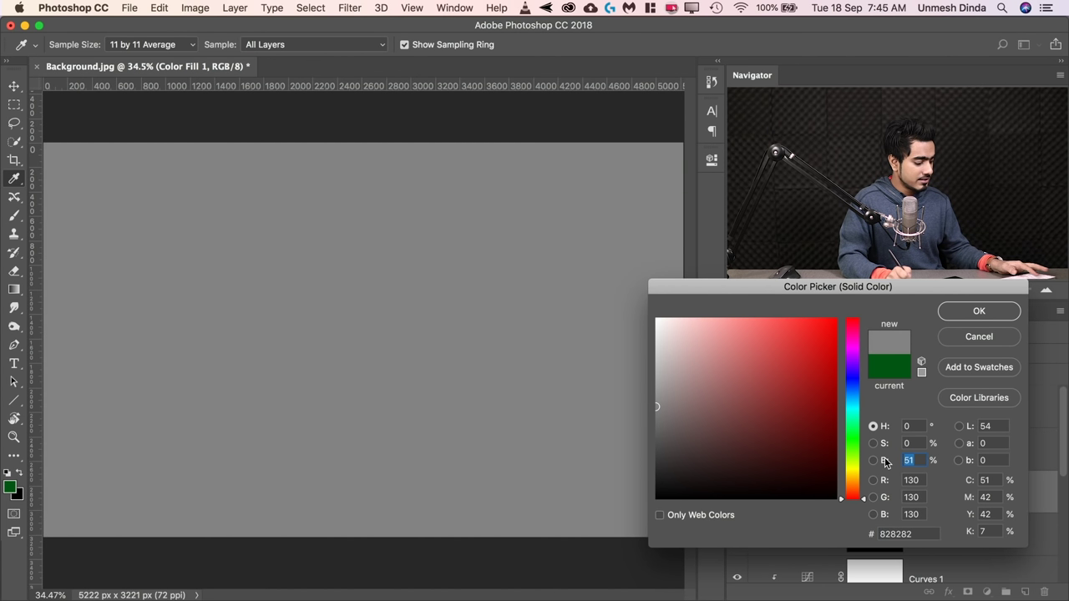
{"action": "type", "text": "50"}
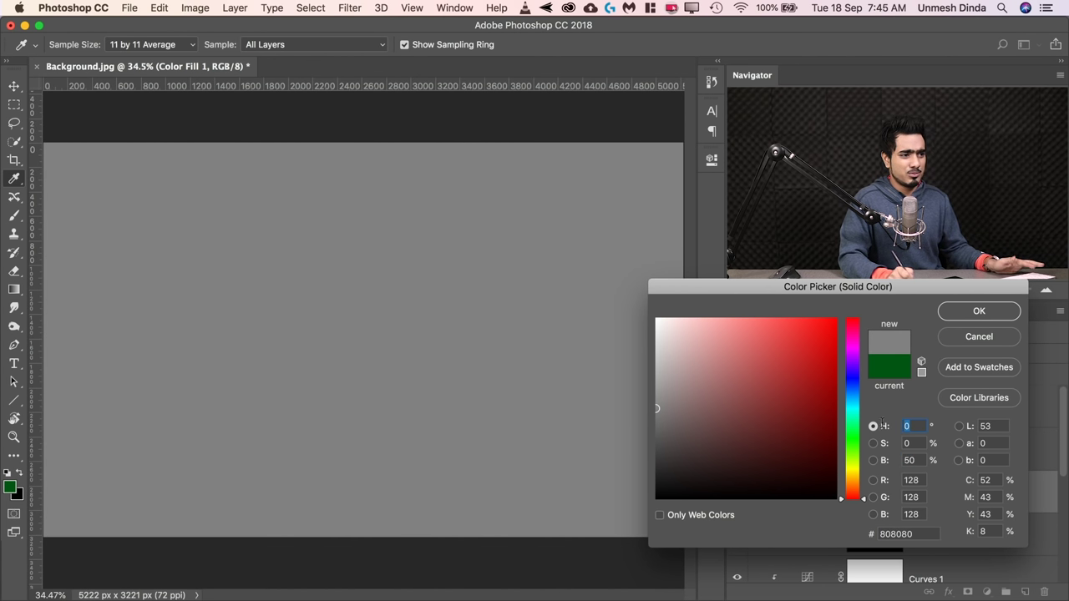
- Try a hue of 2336 for the gray fill, accept the color, and switch to the Brush tool
{"action": "type", "text": "2336"}
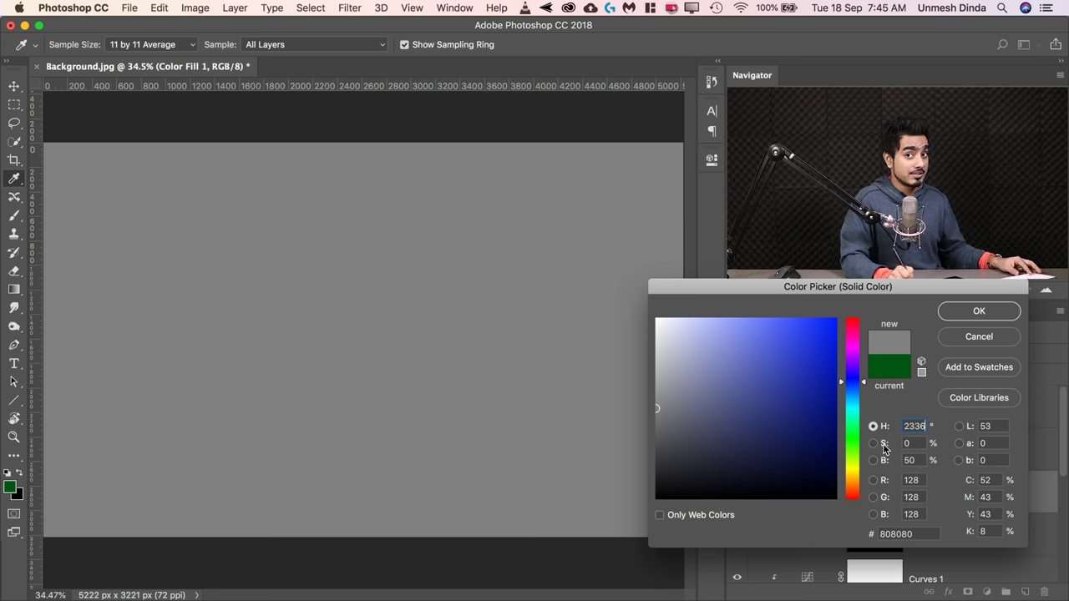
{"action": "left_click", "coordinate": [975, 312]}
{"action": "left_click", "coordinate": [639, 223]}
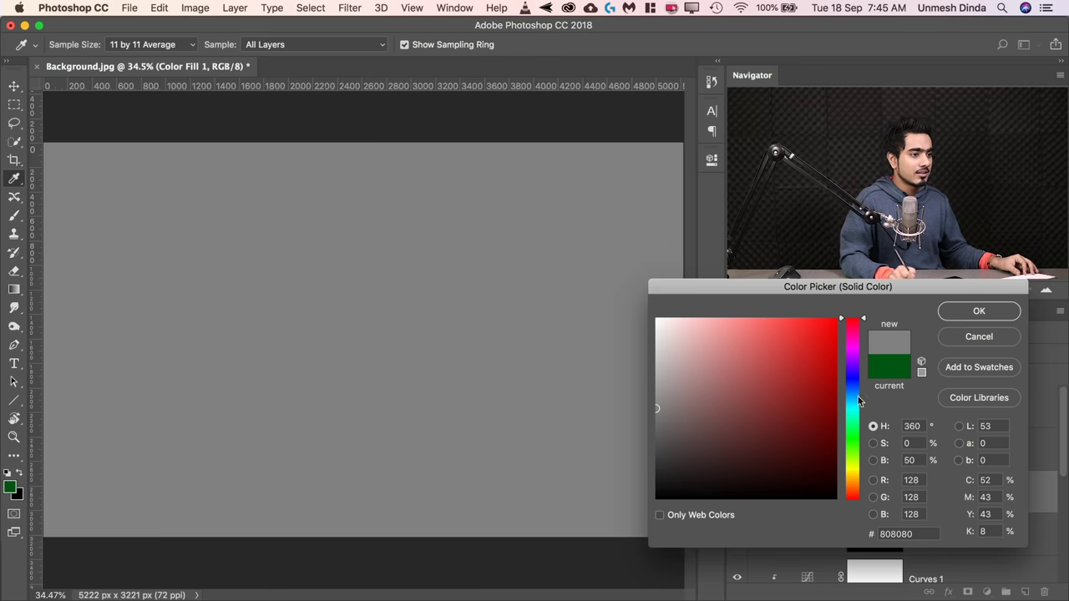
{"action": "left_click", "coordinate": [1007, 311]}
{"action": "key", "text": "b"}
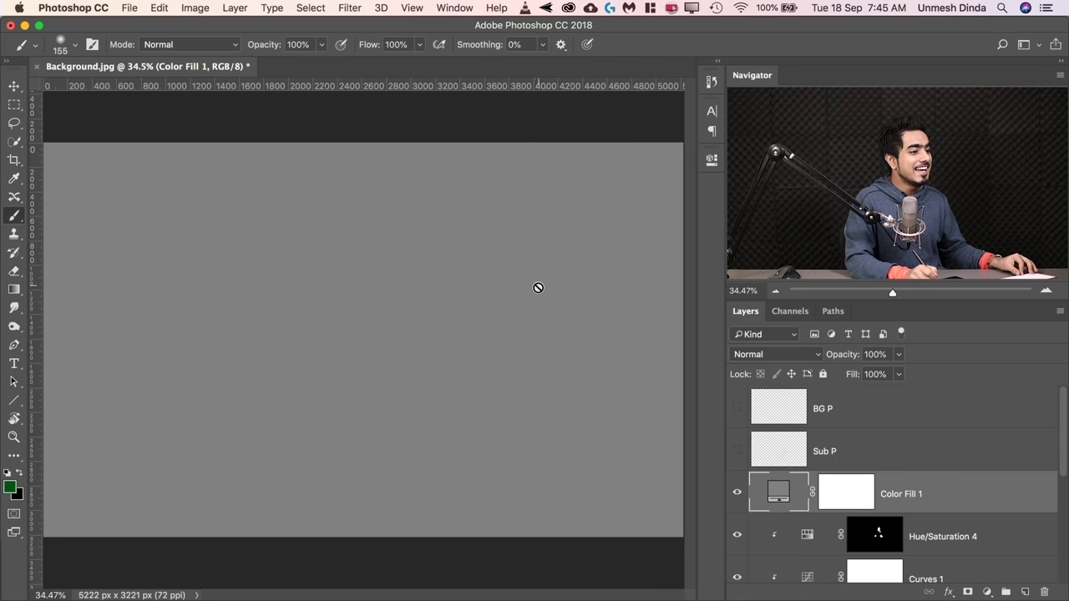
- Set the blend mode of the Color Fill 1 layer to Luminosity
{"action": "left_click", "coordinate": [772, 355]}
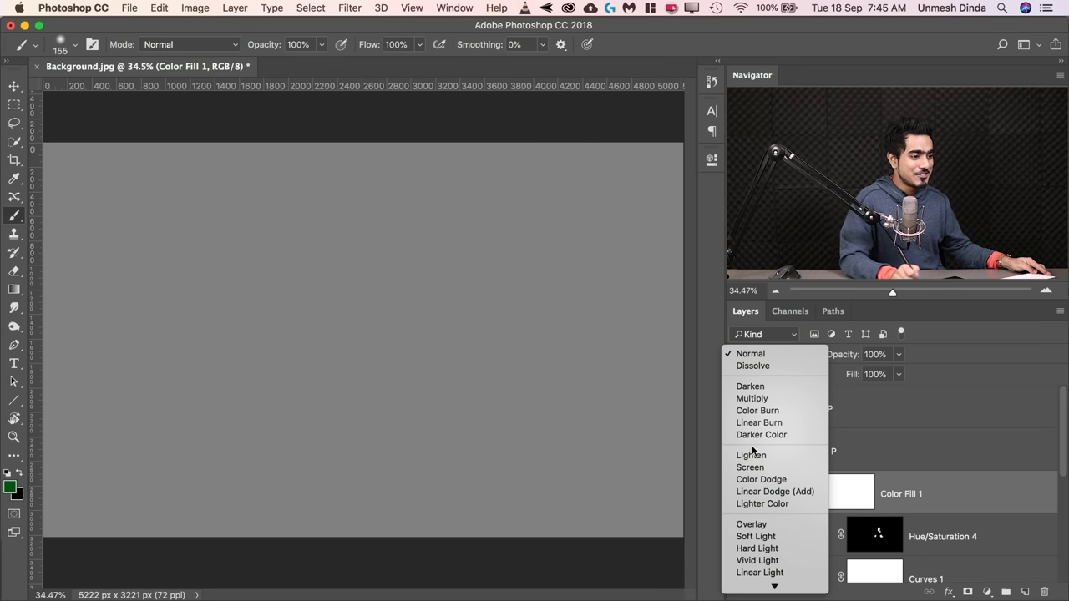
{"action": "left_click", "coordinate": [762, 587]}
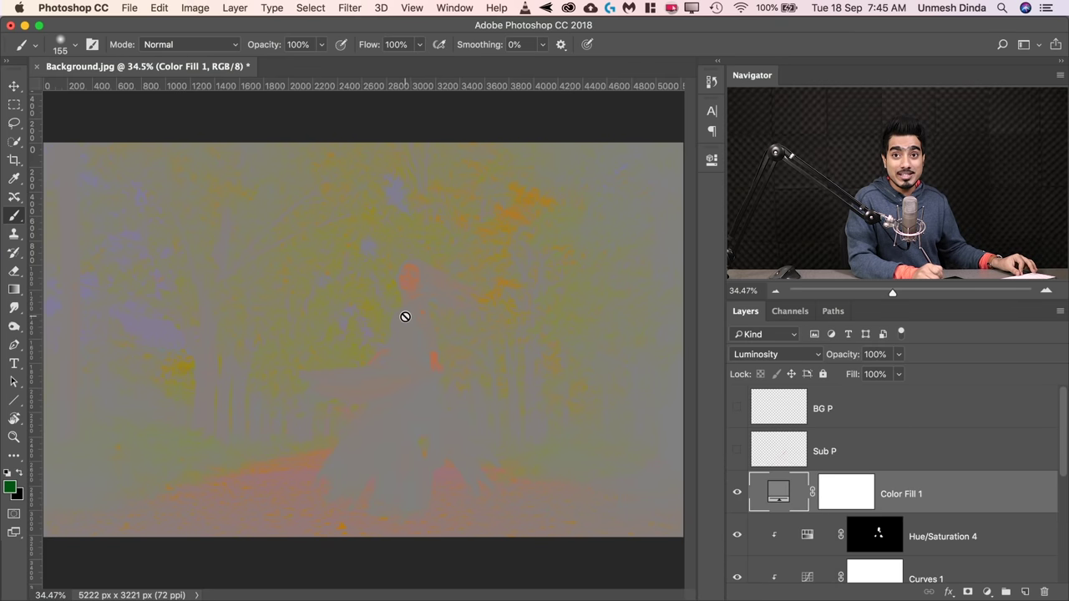
{"action": "scroll", "coordinate": [410, 277], "scroll_direction": "up", "scroll_amount": 2}
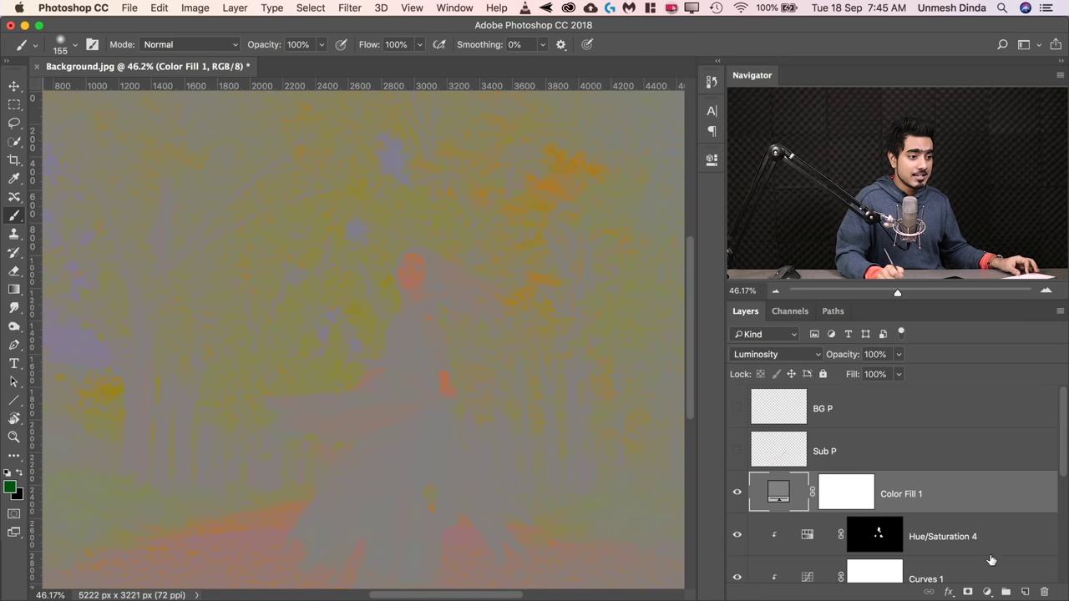
- Add a Curves adjustment layer above Color Fill 1 and shape its curve to darken the check view and strengthen its contrast
{"action": "left_click", "coordinate": [988, 592]}
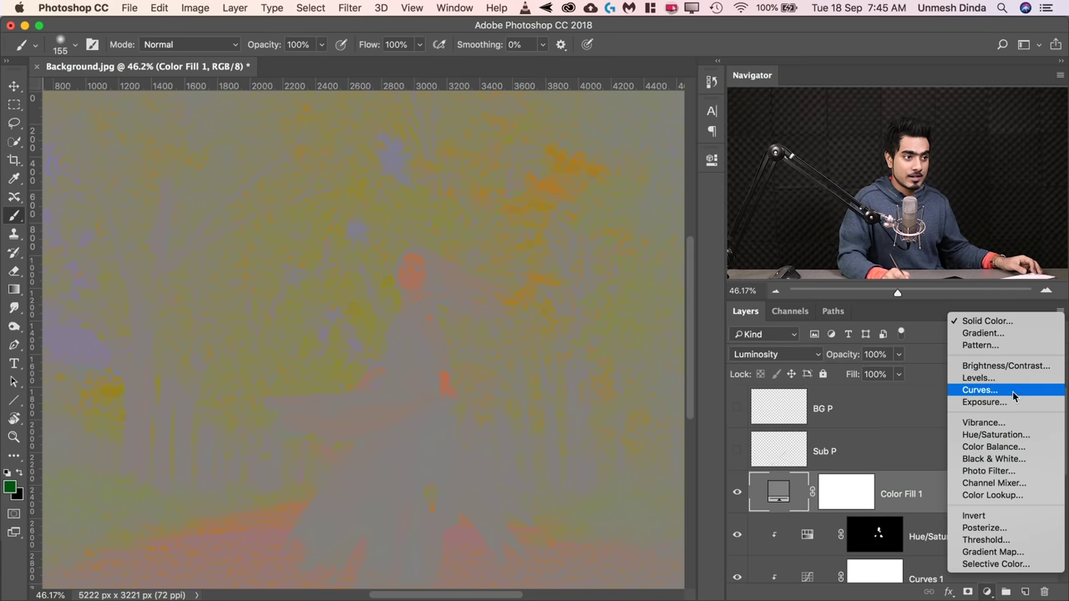
{"action": "left_click", "coordinate": [979, 391]}
{"action": "left_click_drag", "start_coordinate": [634, 273], "coordinate": [632, 271]}
{"action": "left_click", "coordinate": [588, 318]}
{"action": "left_click_drag", "start_coordinate": [588, 318], "coordinate": [599, 329]}
{"action": "left_click", "coordinate": [672, 154]}
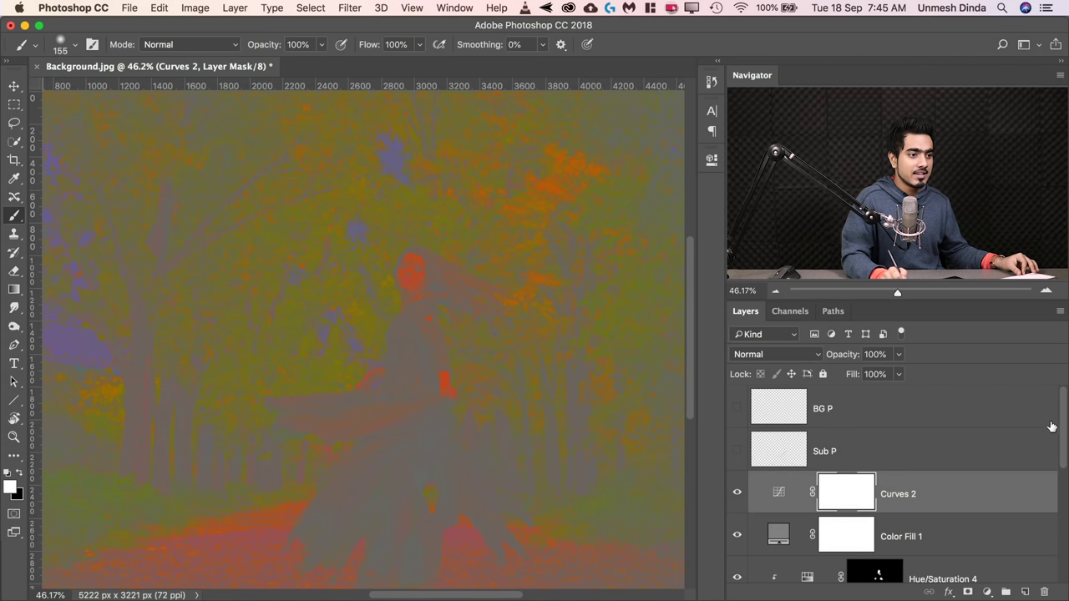
- Add a Curves adjustment layer directly above Hue/Saturation 4 and clip it to the subject
{"action": "left_click_drag", "start_coordinate": [1061, 431], "coordinate": [1051, 478]}
{"action": "left_click", "coordinate": [969, 452]}
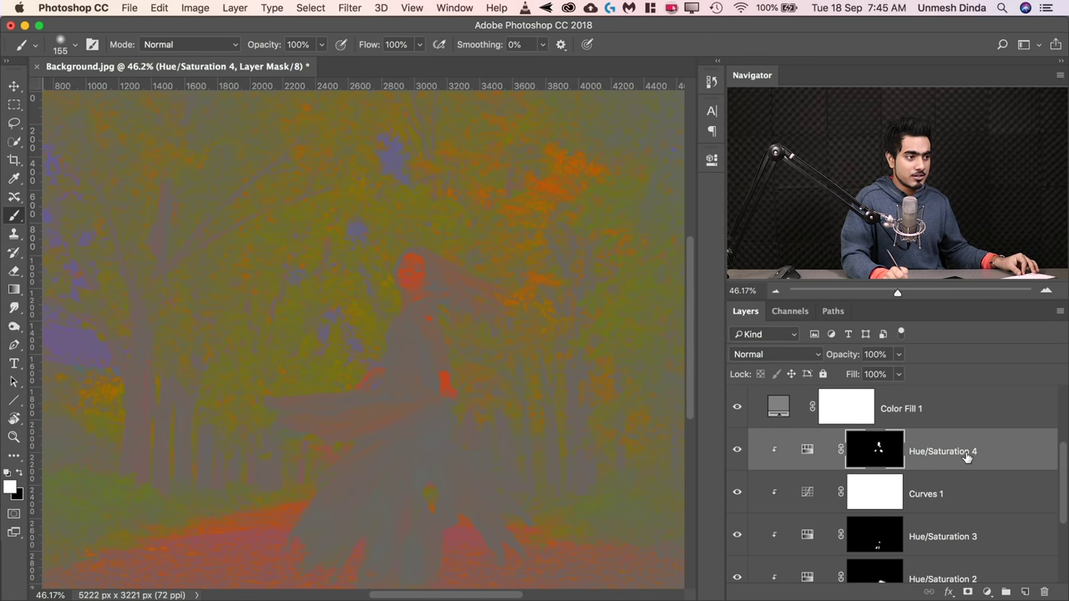
{"action": "left_click_drag", "start_coordinate": [1059, 455], "coordinate": [1064, 435]}
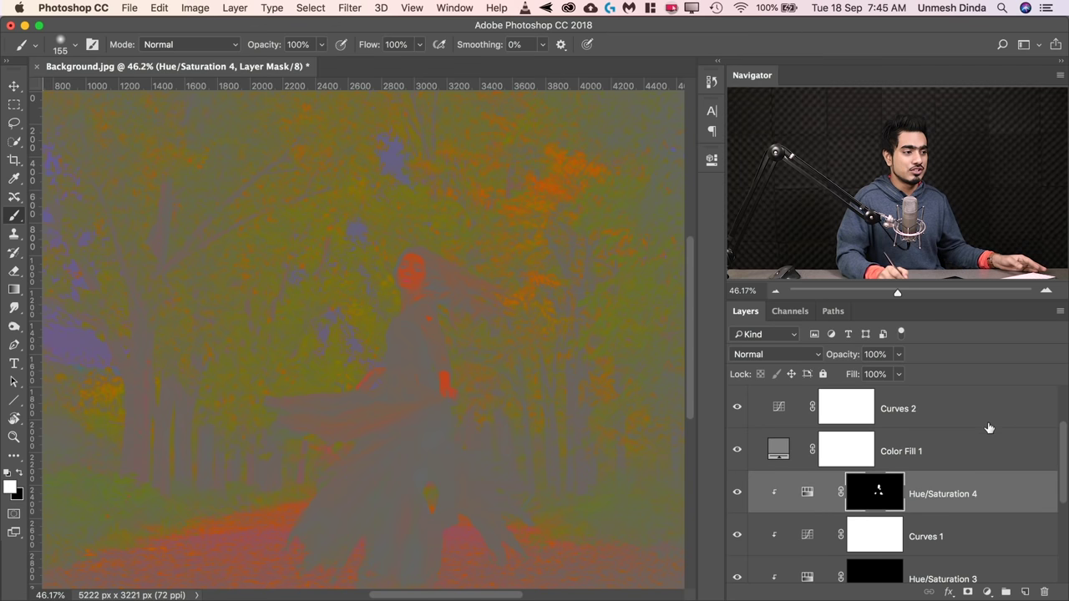
{"action": "left_click", "coordinate": [986, 591]}
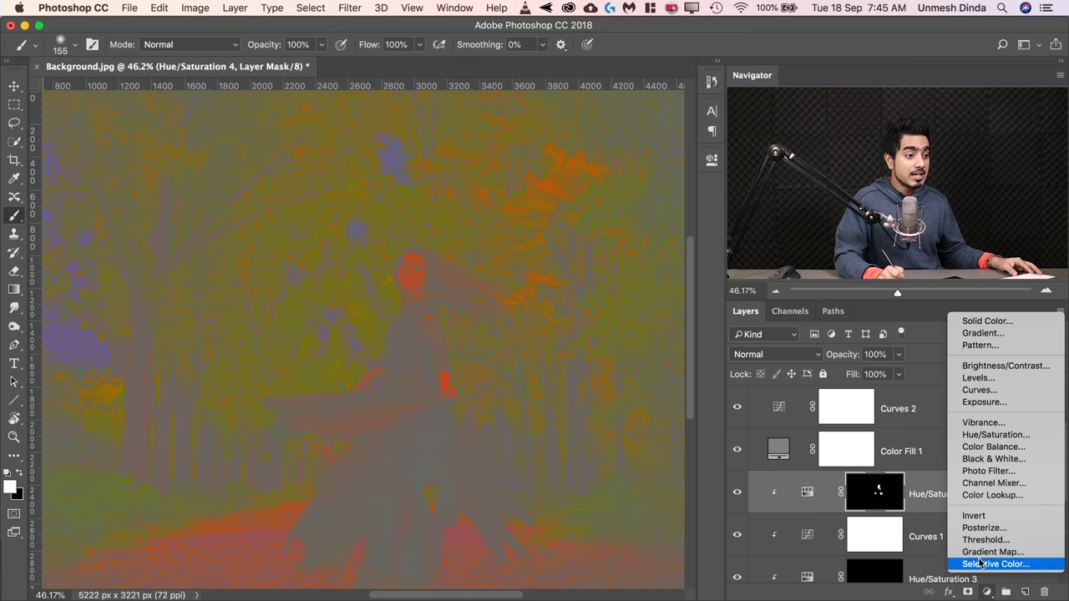
{"action": "left_click", "coordinate": [994, 393]}
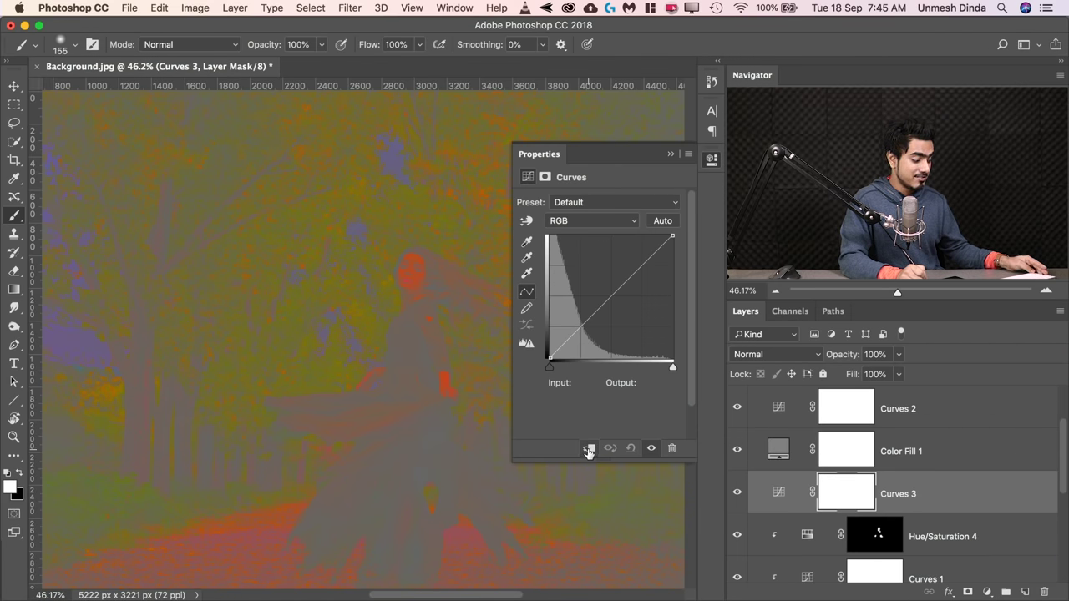
{"action": "left_click", "coordinate": [588, 448]}
- Reduce red in the clipped Curves layer using on-image adjustment on the woman's forehead, mapping input 227 to output 221
{"action": "left_click", "coordinate": [573, 221]}
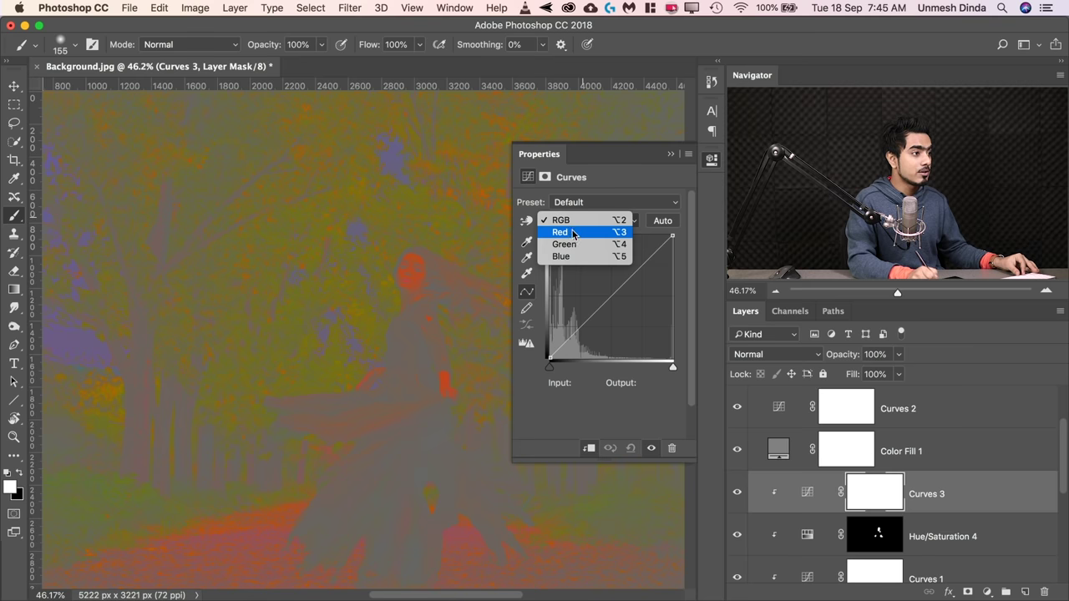
{"action": "left_click", "coordinate": [573, 232]}
{"action": "scroll", "coordinate": [451, 295], "scroll_direction": "up", "scroll_amount": 1}
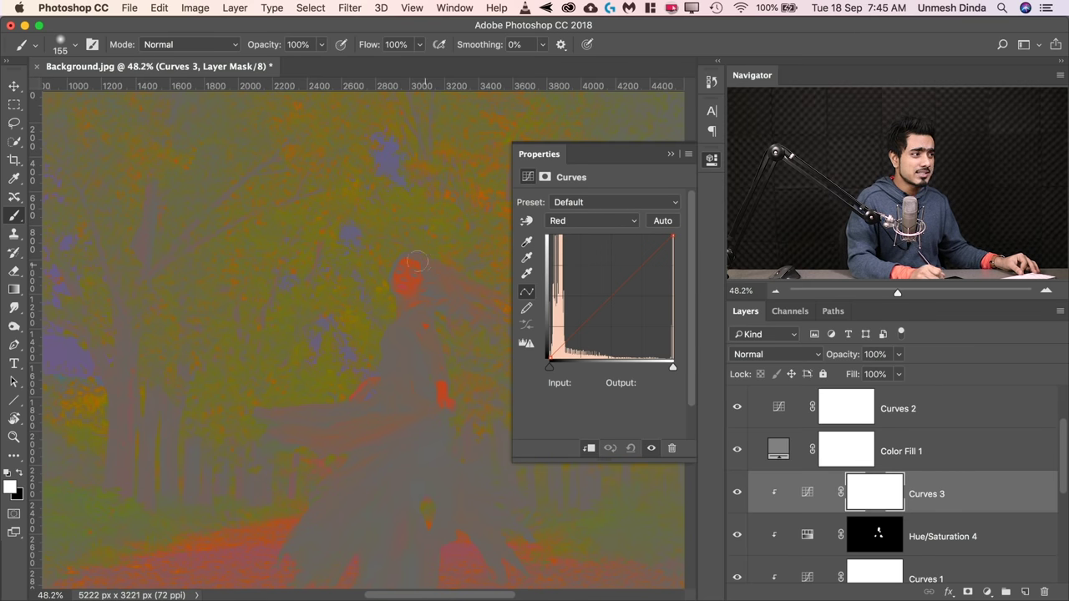
{"action": "scroll", "coordinate": [410, 264], "scroll_direction": "up", "scroll_amount": 5}
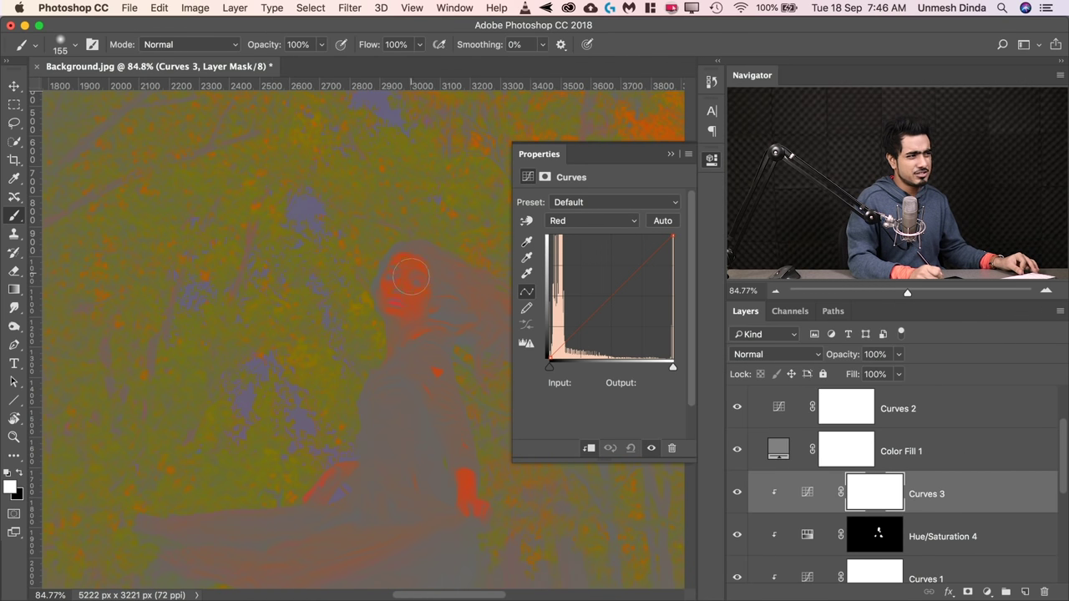
{"action": "left_click", "coordinate": [527, 222]}
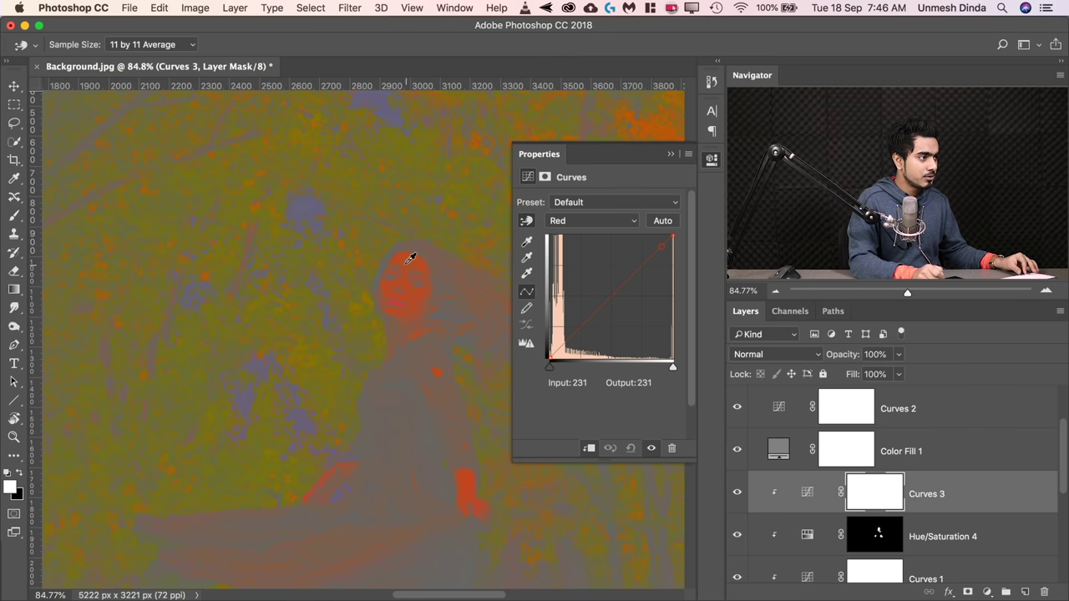
{"action": "mouse_move", "coordinate": [410, 259]}
{"action": "left_mouse_down"}
{"action": "mouse_move", "coordinate": [407, 278]}
{"action": "mouse_move", "coordinate": [406, 261]}
{"action": "left_mouse_up"}
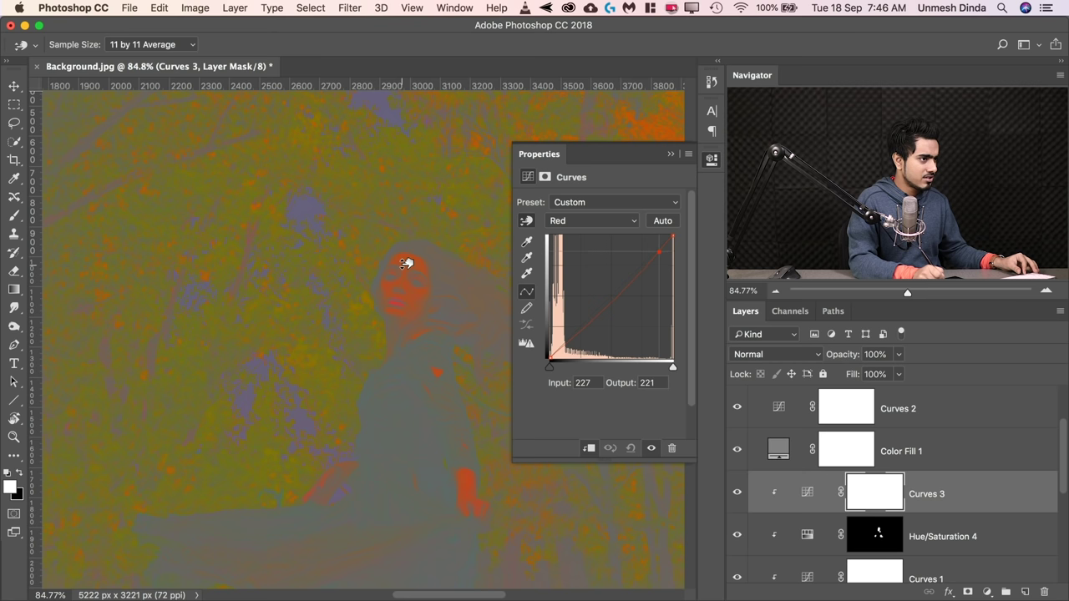
{"action": "scroll", "coordinate": [401, 276], "scroll_direction": "down", "scroll_amount": 5}
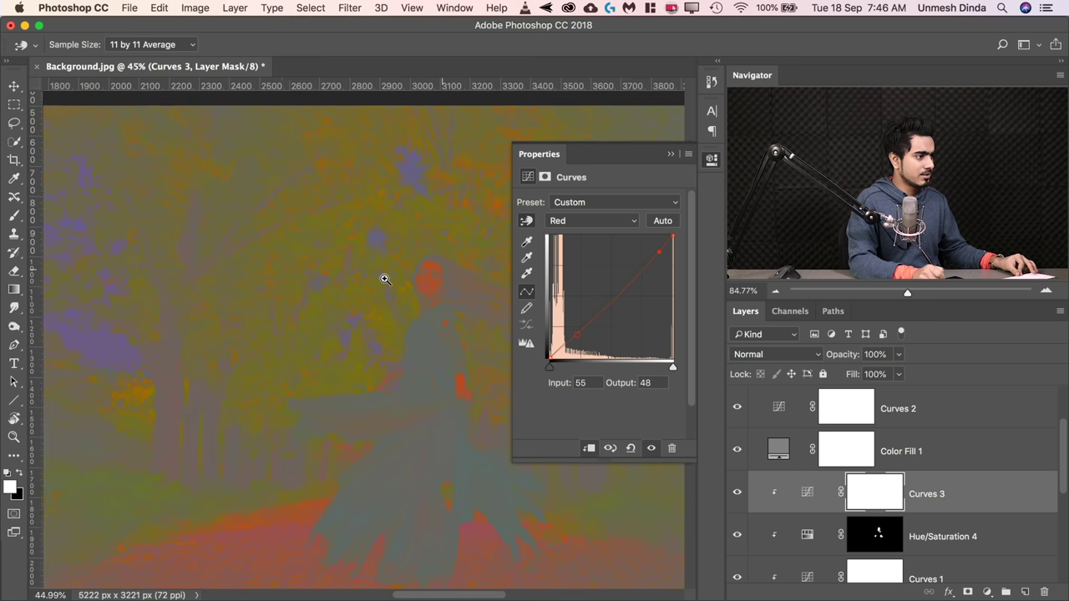
- Lower the green curve at the dress from input 73 to output 67 and at the forehead from 176 to 170
{"action": "left_click", "coordinate": [552, 223]}
{"action": "left_click", "coordinate": [568, 235]}
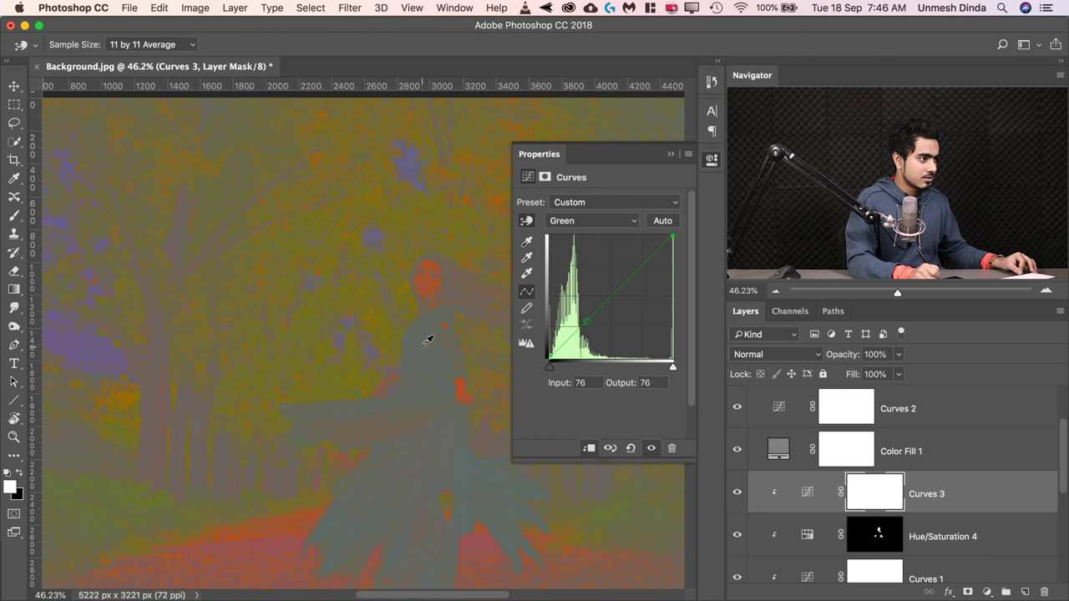
{"action": "left_click_drag", "start_coordinate": [426, 345], "coordinate": [429, 348]}
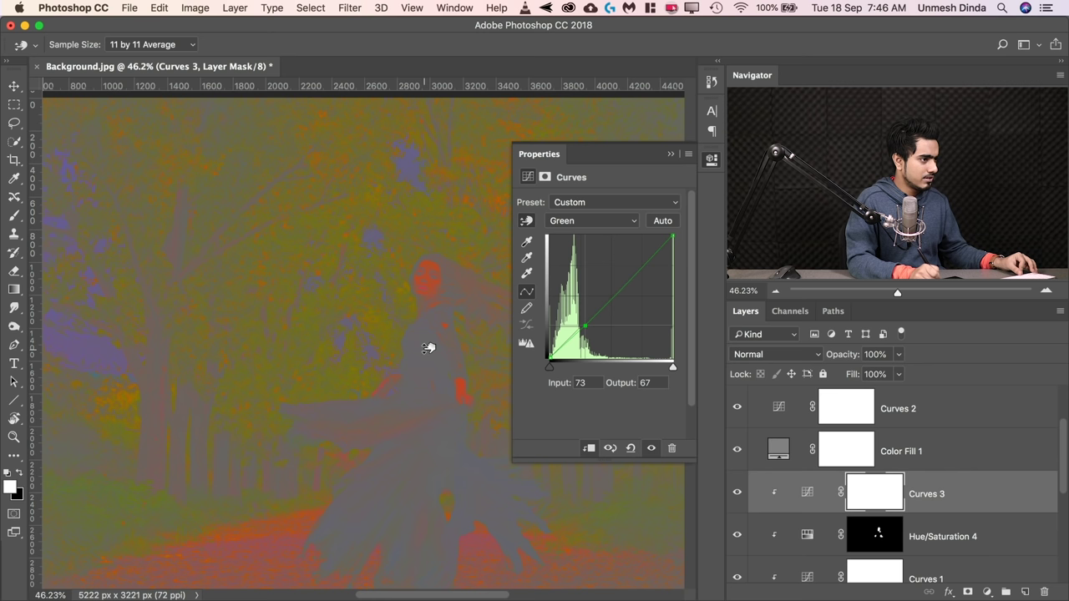
{"action": "left_click_drag", "start_coordinate": [431, 261], "coordinate": [487, 241]}
{"action": "mouse_move", "coordinate": [448, 271]}
{"action": "left_mouse_down"}
{"action": "mouse_move", "coordinate": [446, 262]}
{"action": "mouse_move", "coordinate": [447, 270]}
{"action": "left_mouse_up"}
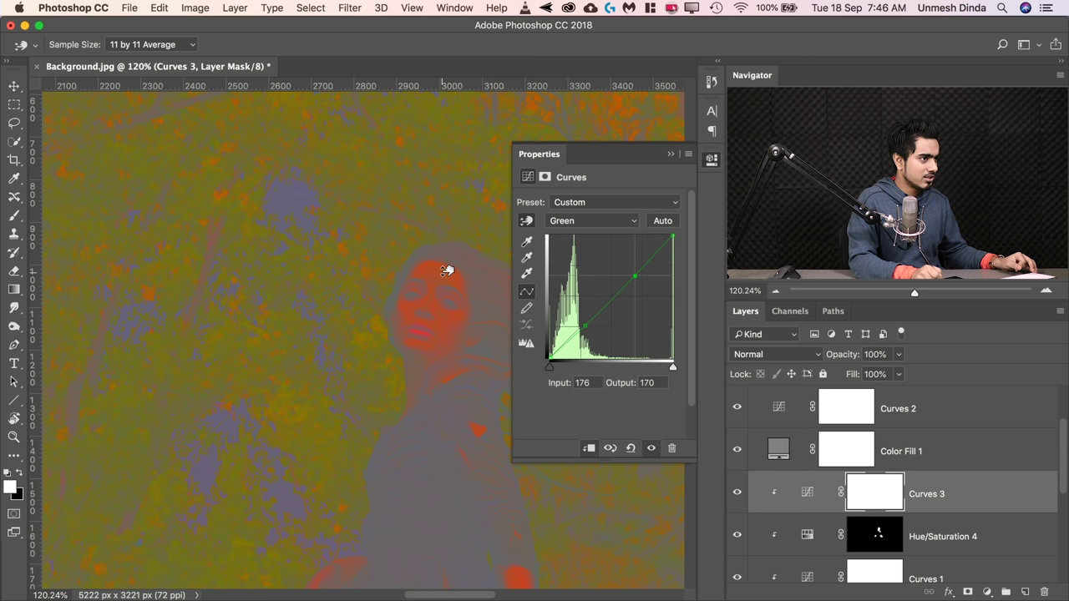
- Reduce blue at the woman's forehead in the clipped Curves layer, mapping input 136 to output 127
{"action": "left_click", "coordinate": [568, 221]}
{"action": "left_click", "coordinate": [561, 234]}
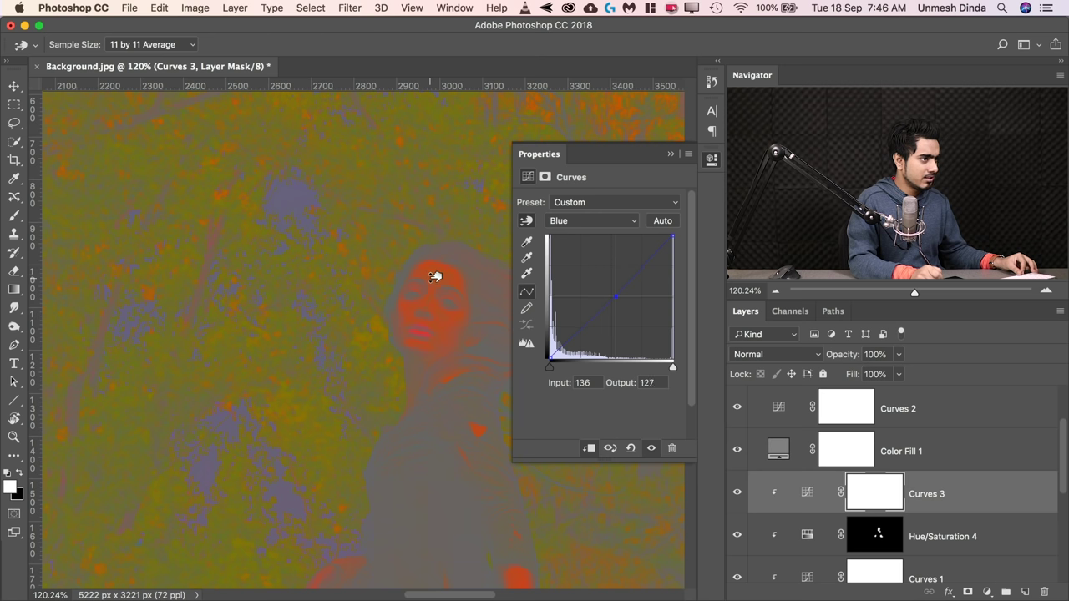
{"action": "scroll", "coordinate": [346, 303], "scroll_direction": "down", "scroll_amount": 5}
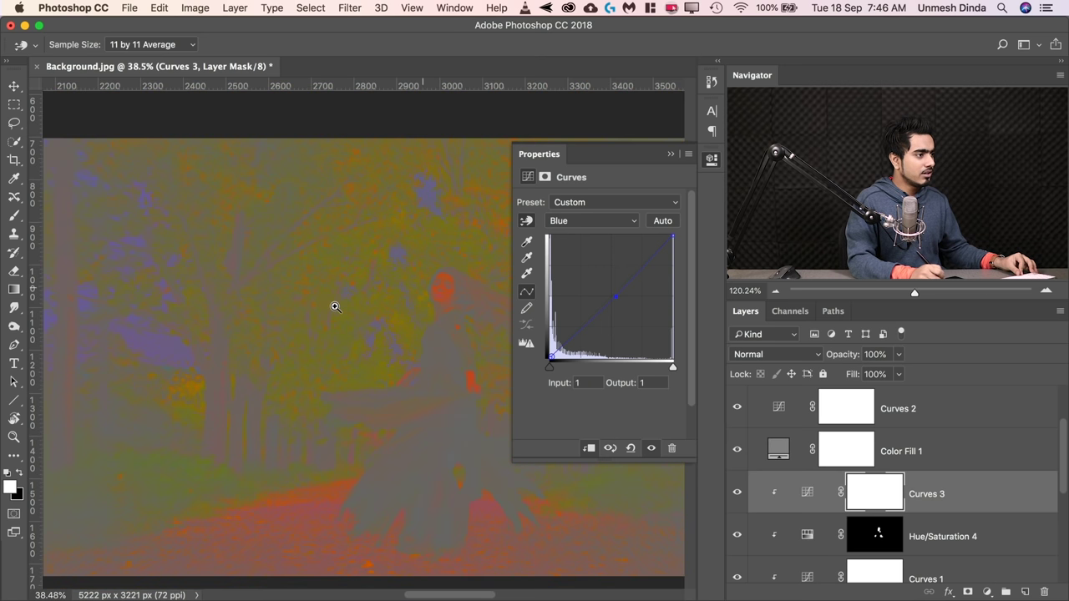
{"action": "left_click", "coordinate": [670, 155]}
- Hide the Color Fill 1 and Curves 2 check layers and fit the whole image in view
{"action": "left_click", "coordinate": [737, 450]}
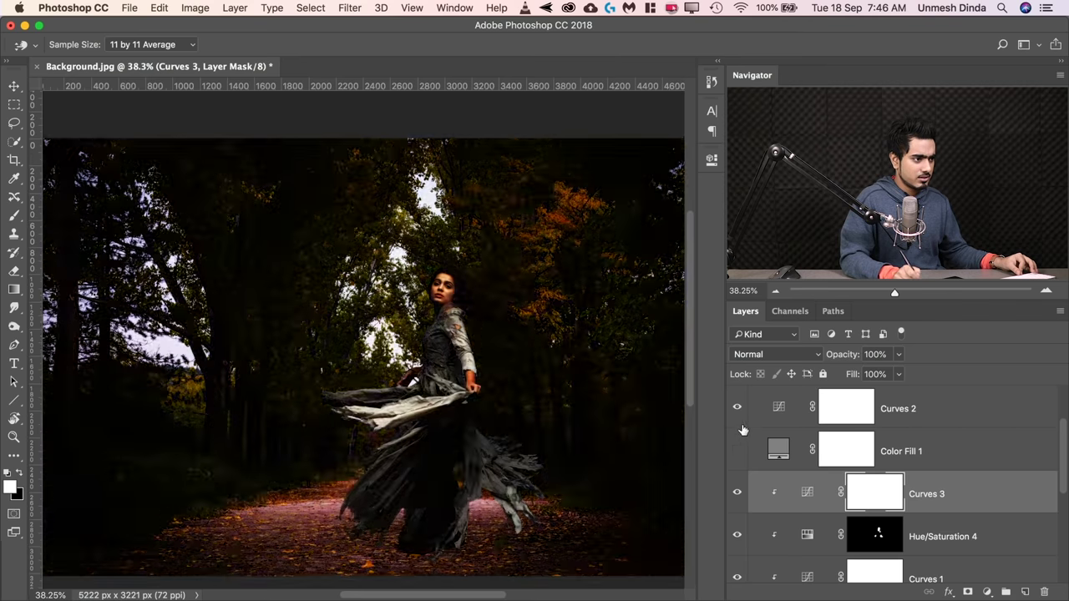
{"action": "left_click", "coordinate": [737, 407]}
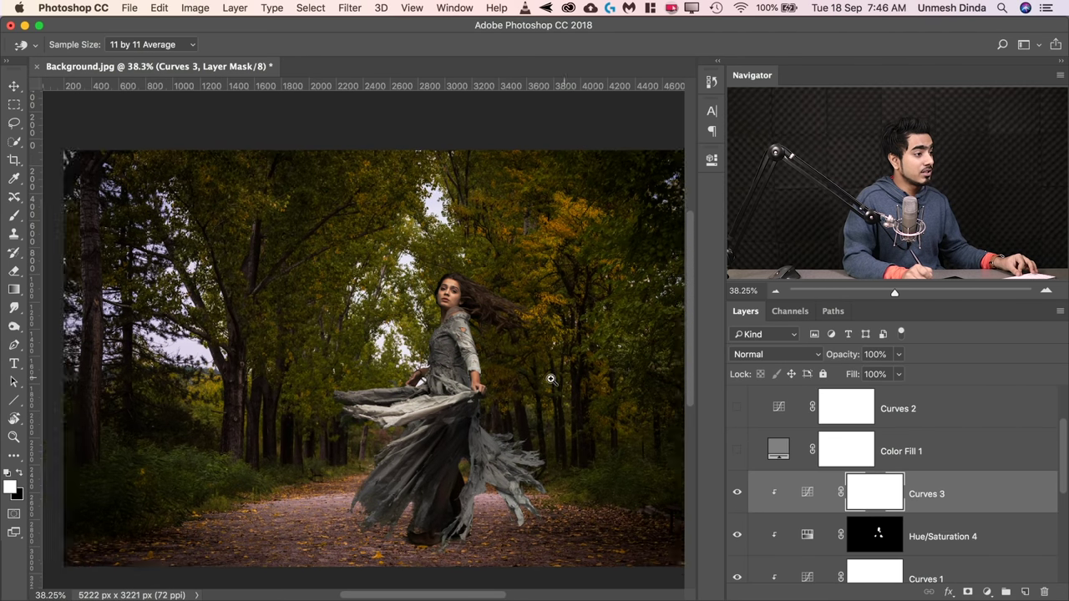
{"action": "left_click_drag", "start_coordinate": [550, 379], "coordinate": [480, 379]}
{"action": "key", "text": "super+0"}
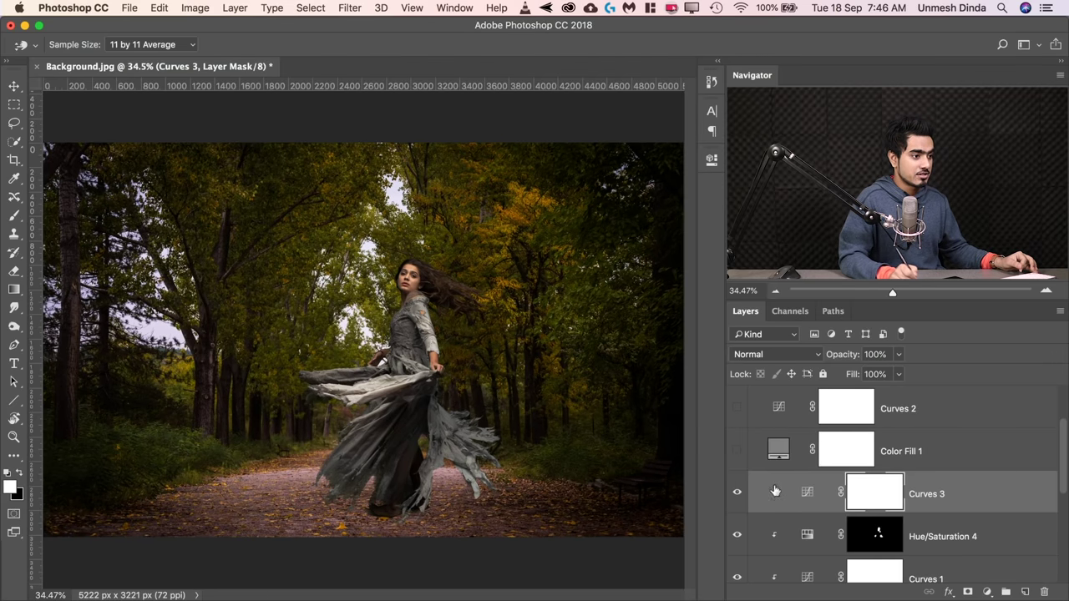
- Compare the image with and without Curves 3, and reduce that layer's opacity to 65%
{"action": "left_click", "coordinate": [738, 495]}
{"action": "left_click", "coordinate": [738, 494]}
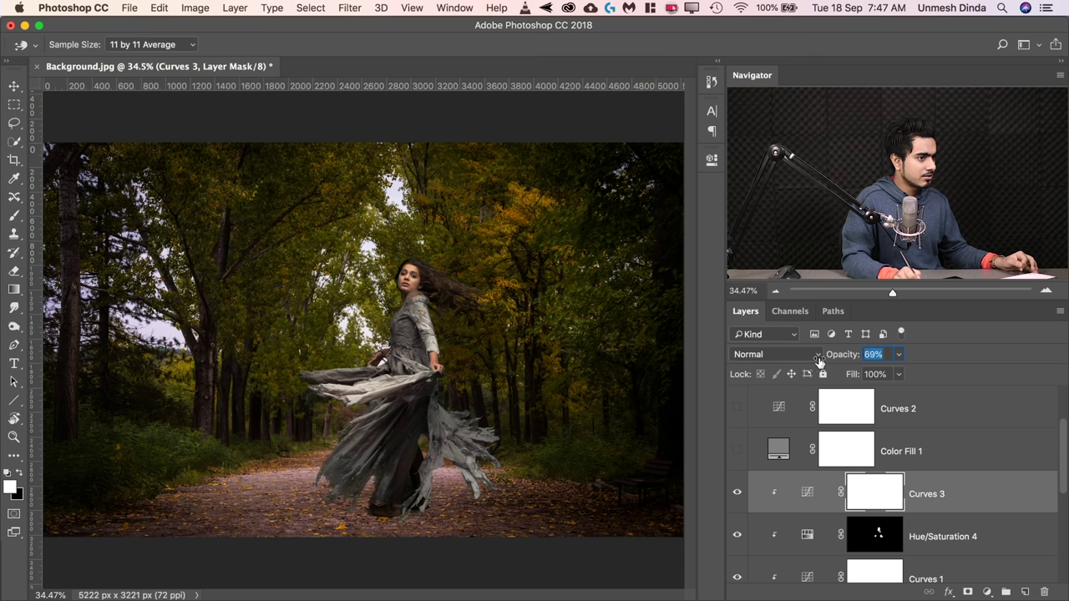
{"action": "key", "text": "Return"}
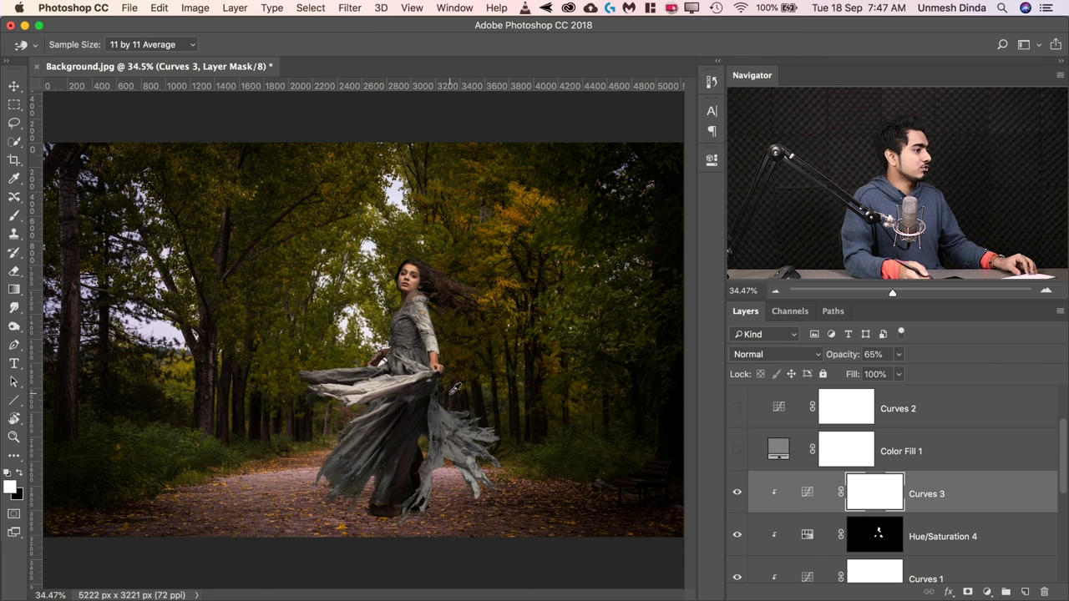
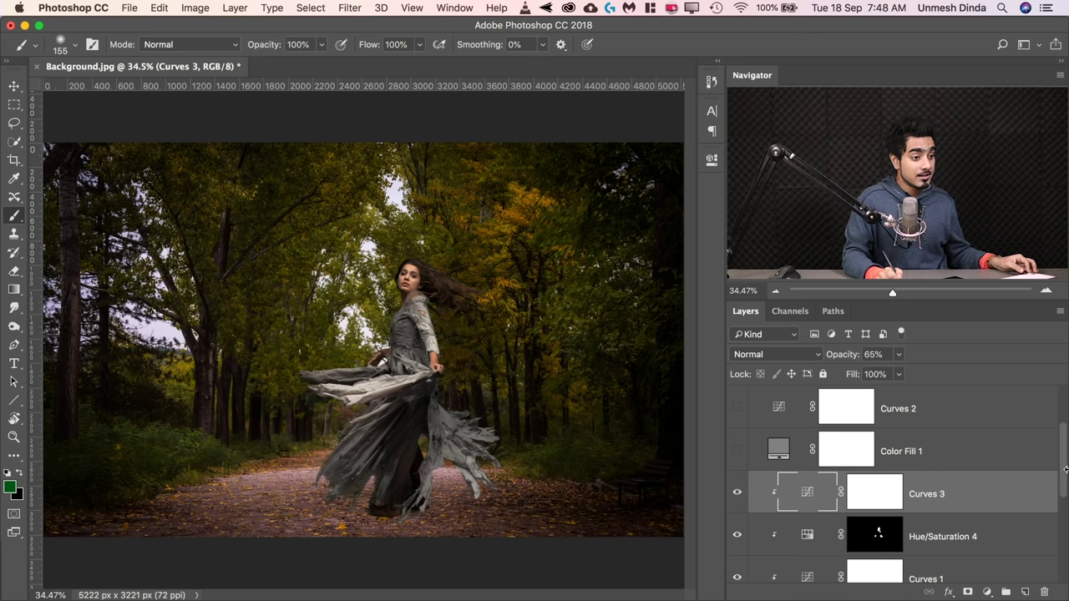
- Create a new layer directly above the Background and name it Shadow
{"action": "scroll", "coordinate": [919, 485], "scroll_direction": "down", "scroll_amount": 7}
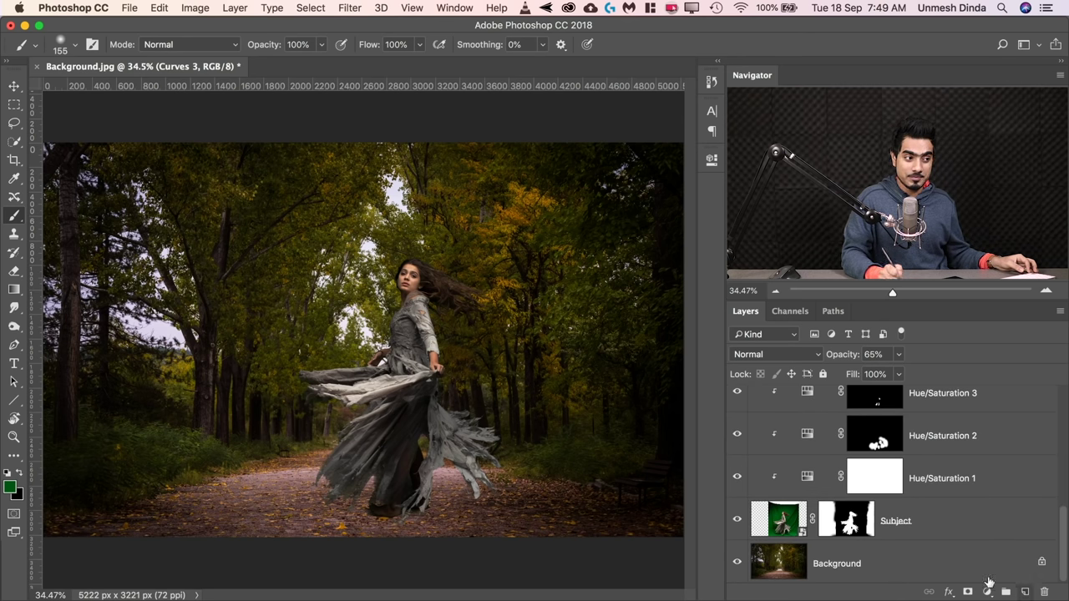
{"action": "left_click", "coordinate": [942, 555]}
{"action": "left_click", "coordinate": [1025, 591]}
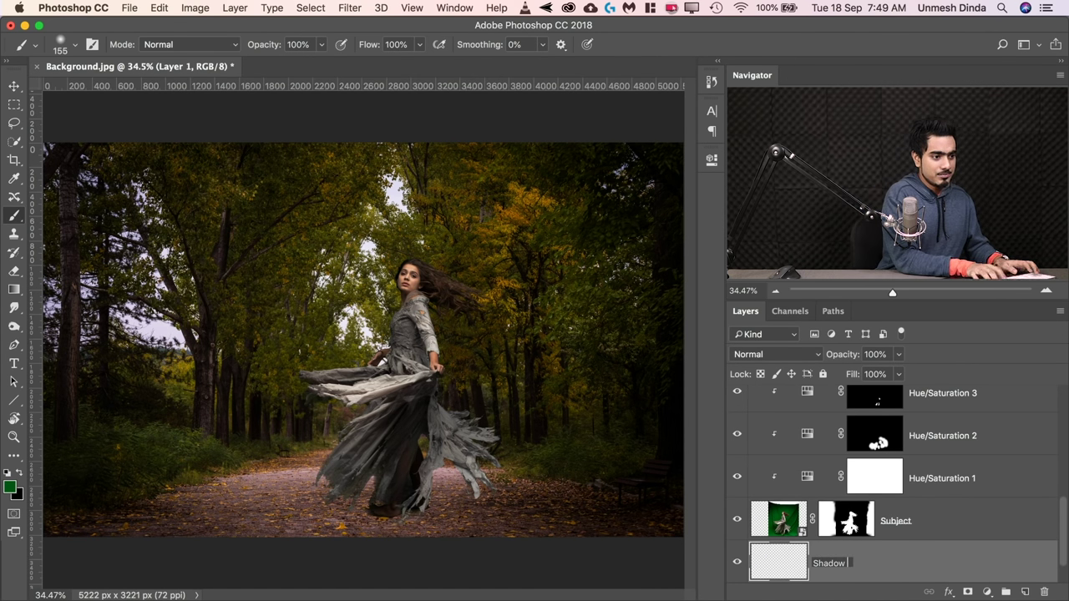
{"action": "key", "text": "Return"}
- Set the brush flow to 4% and choose the first soft brush preset in General Brushes
{"action": "left_click_drag", "start_coordinate": [404, 416], "coordinate": [499, 397]}
{"action": "left_click_drag", "start_coordinate": [399, 456], "coordinate": [562, 210]}
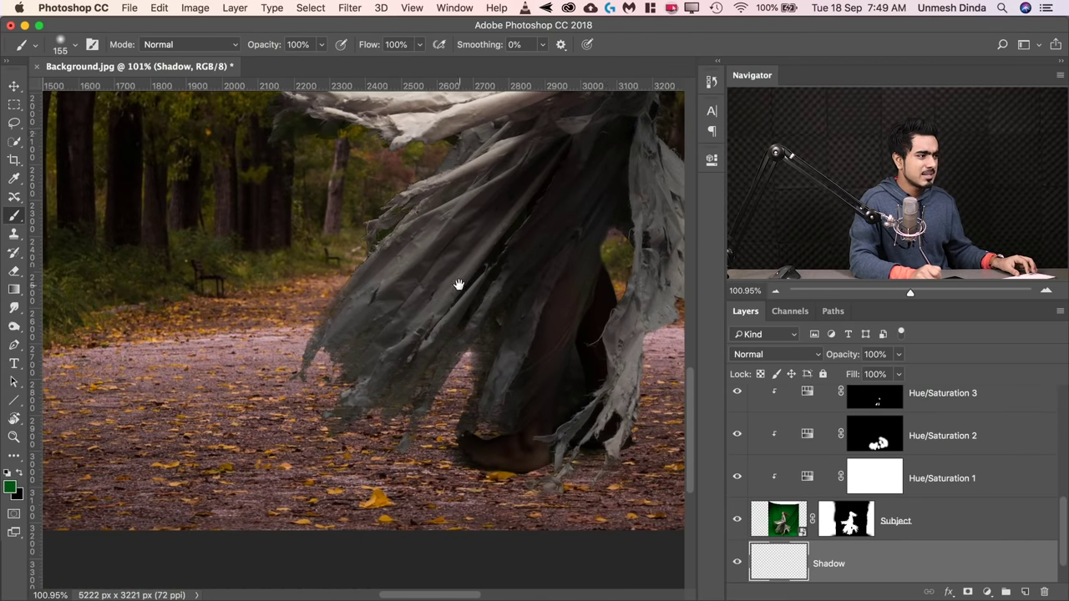
{"action": "left_click_drag", "start_coordinate": [457, 287], "coordinate": [505, 261]}
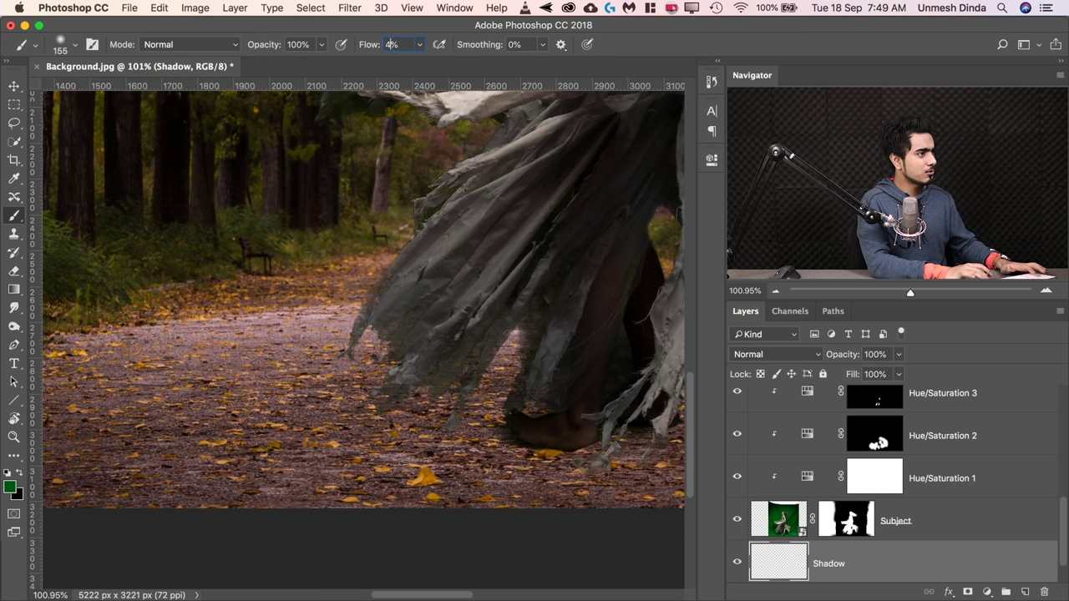
{"action": "left_click", "coordinate": [72, 50]}
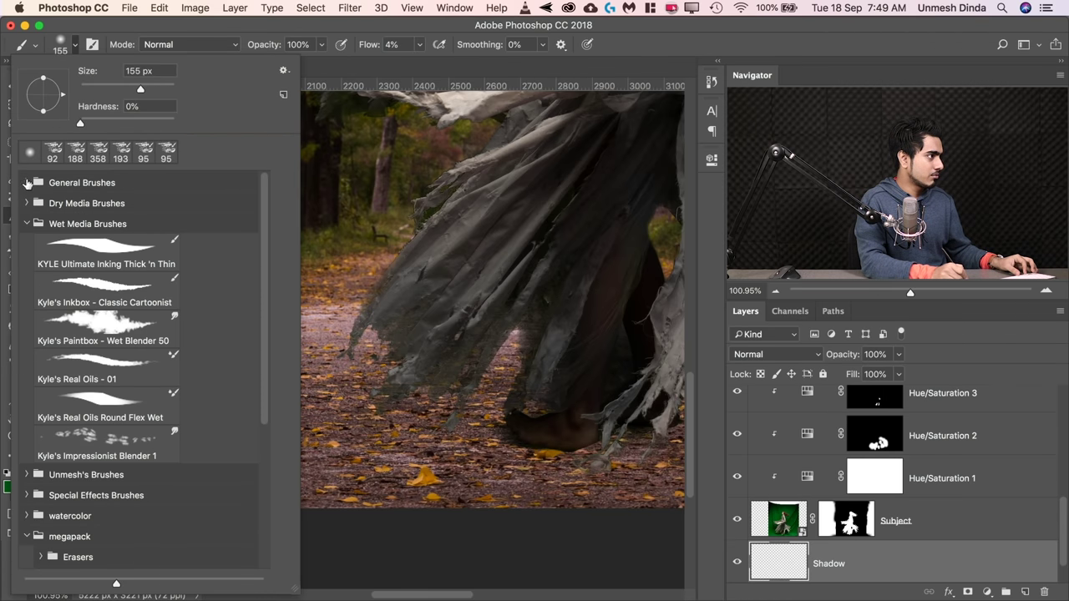
{"action": "left_click", "coordinate": [27, 183]}
{"action": "left_click", "coordinate": [108, 208]}
{"action": "key", "text": "Return"}
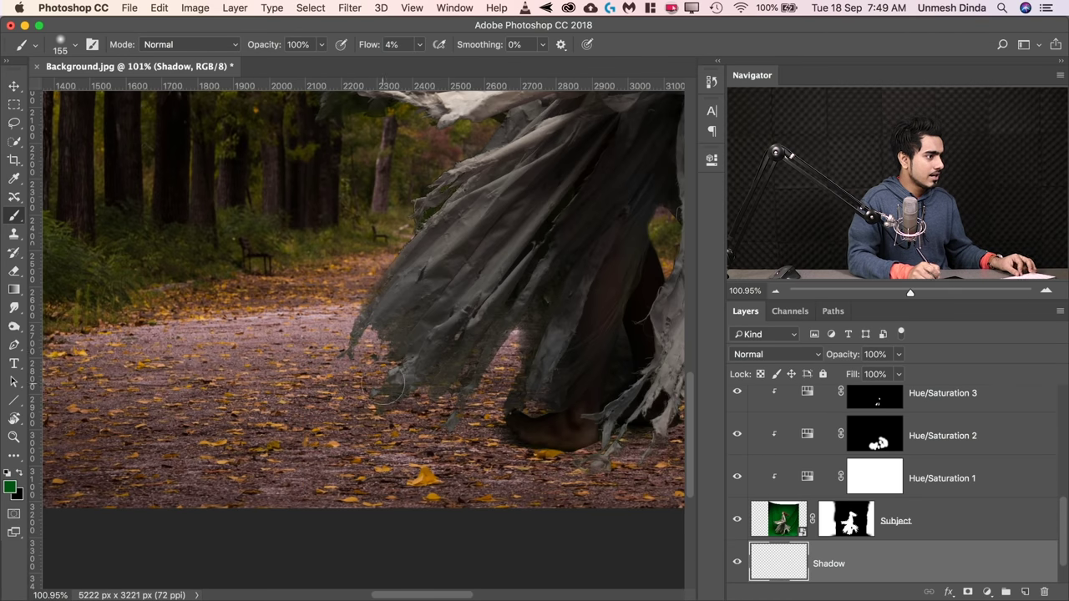
- Set the foreground to black, the brush size to 81 and the flow to 2%, and paint soft shadow on the ground before the front toes
{"action": "left_click_drag", "start_coordinate": [413, 383], "coordinate": [452, 373]}
{"action": "left_click_drag", "start_coordinate": [419, 334], "coordinate": [285, 280]}
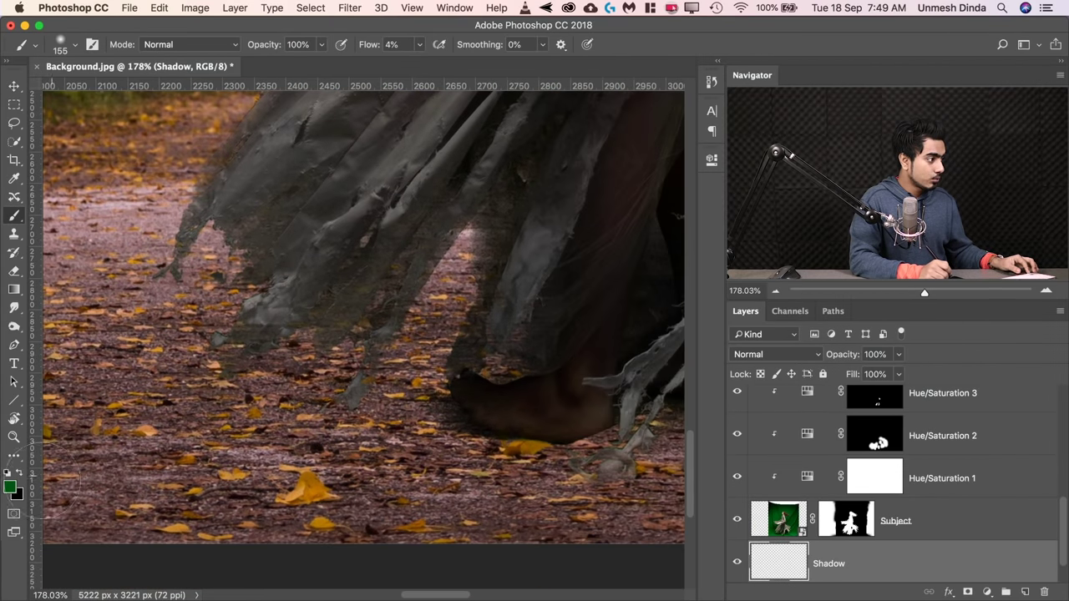
{"action": "mouse_move", "coordinate": [409, 375]}
{"action": "left_mouse_down"}
{"action": "mouse_move", "coordinate": [418, 373]}
{"action": "mouse_move", "coordinate": [407, 372]}
{"action": "left_mouse_up"}
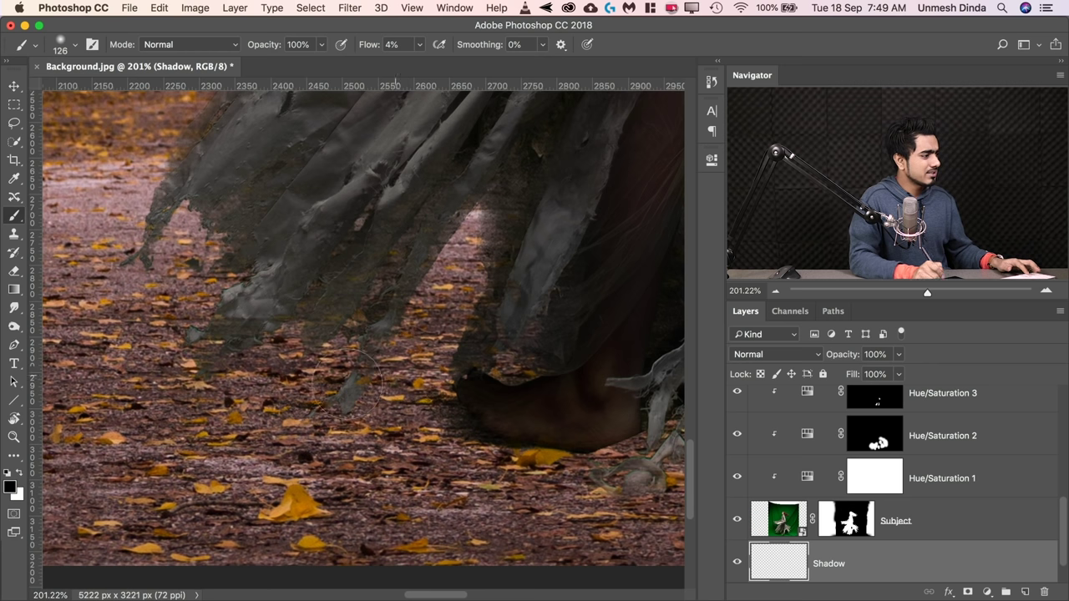
{"action": "left_click_drag", "start_coordinate": [513, 404], "coordinate": [401, 392]}
{"action": "key", "text": "super+r"}
{"action": "mouse_move", "coordinate": [322, 418]}
{"action": "left_mouse_down"}
{"action": "mouse_move", "coordinate": [316, 428]}
{"action": "mouse_move", "coordinate": [332, 436]}
{"action": "mouse_move", "coordinate": [347, 415]}
{"action": "left_mouse_up"}
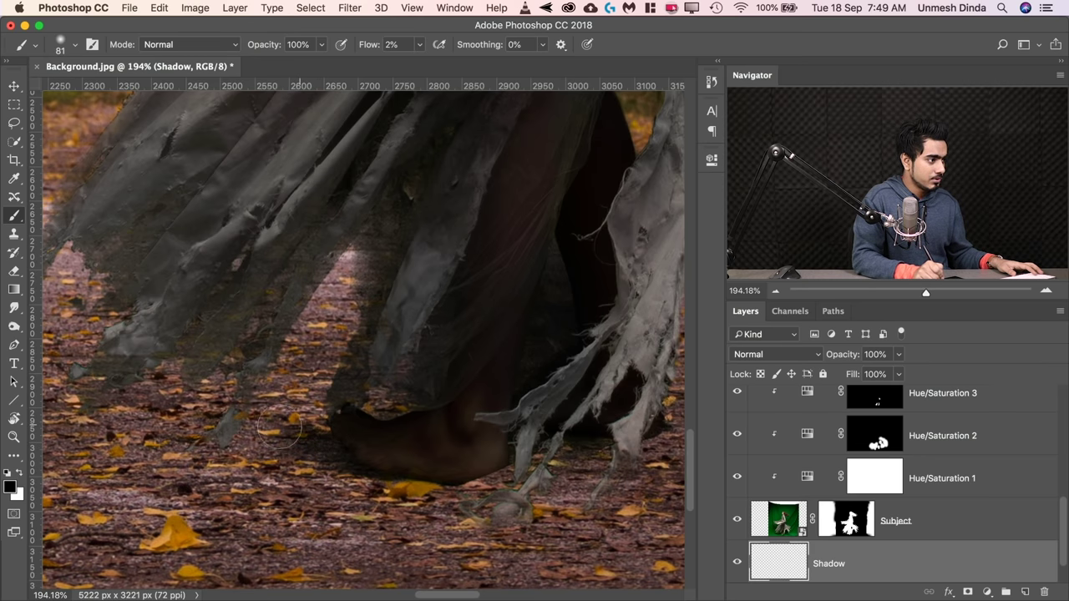
{"action": "left_click_drag", "start_coordinate": [284, 429], "coordinate": [355, 428]}
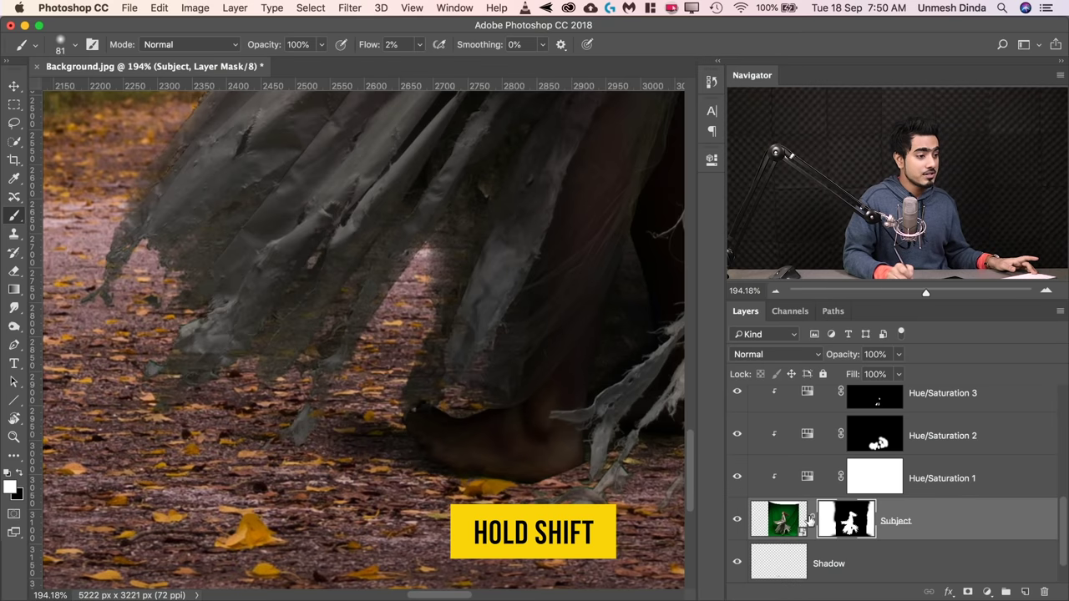
- Turn the Subject layer mask off and on to study the original green-screen shadow, and reselect the Shadow layer
{"action": "left_click", "coordinate": [848, 522], "text": "shift"}
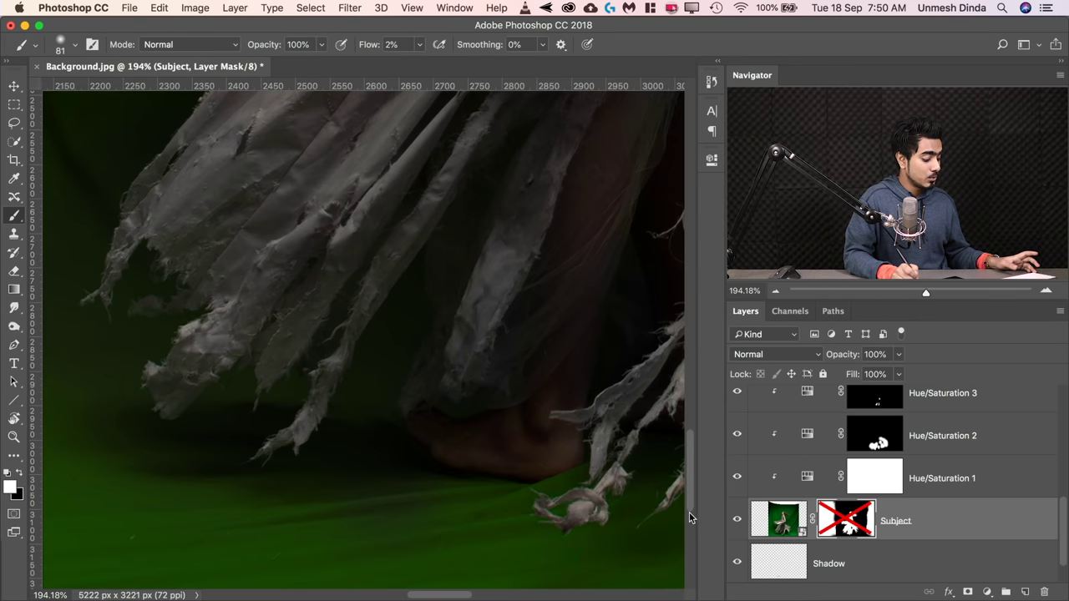
{"action": "left_click", "coordinate": [848, 522], "text": "shift"}
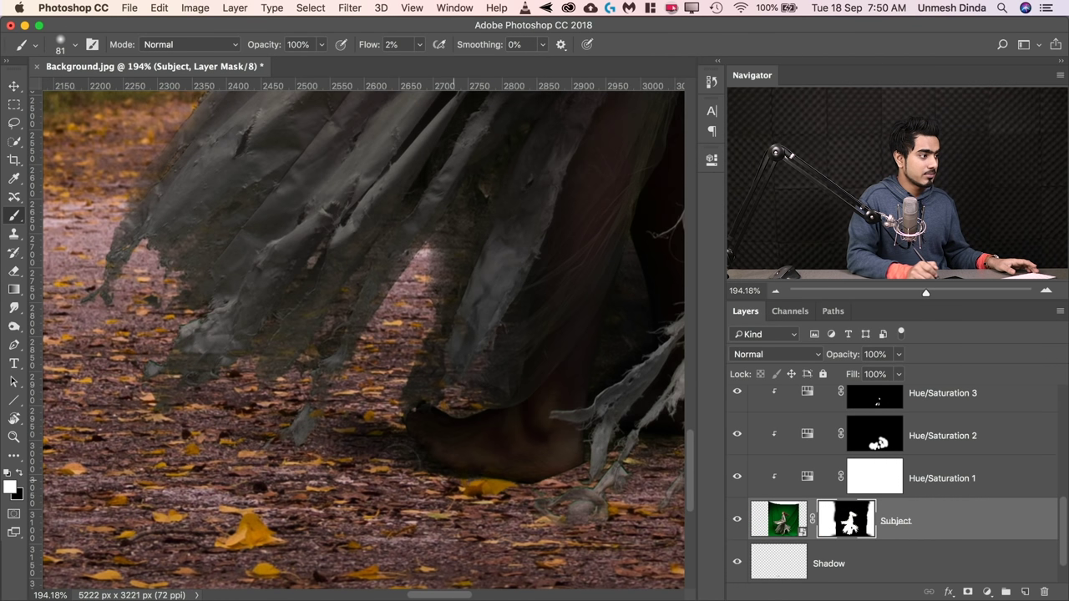
{"action": "left_click", "coordinate": [842, 555]}
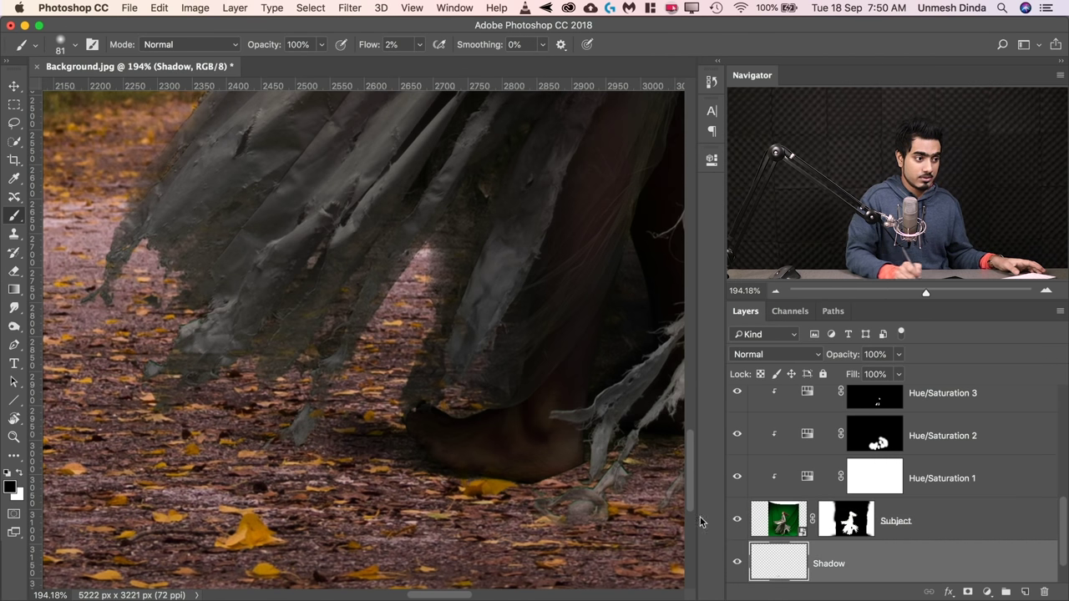
- Paint the ground shadow in front of the toes and beneath the trailing skirt strips on the Shadow layer
{"action": "left_click_drag", "start_coordinate": [291, 422], "coordinate": [311, 421]}
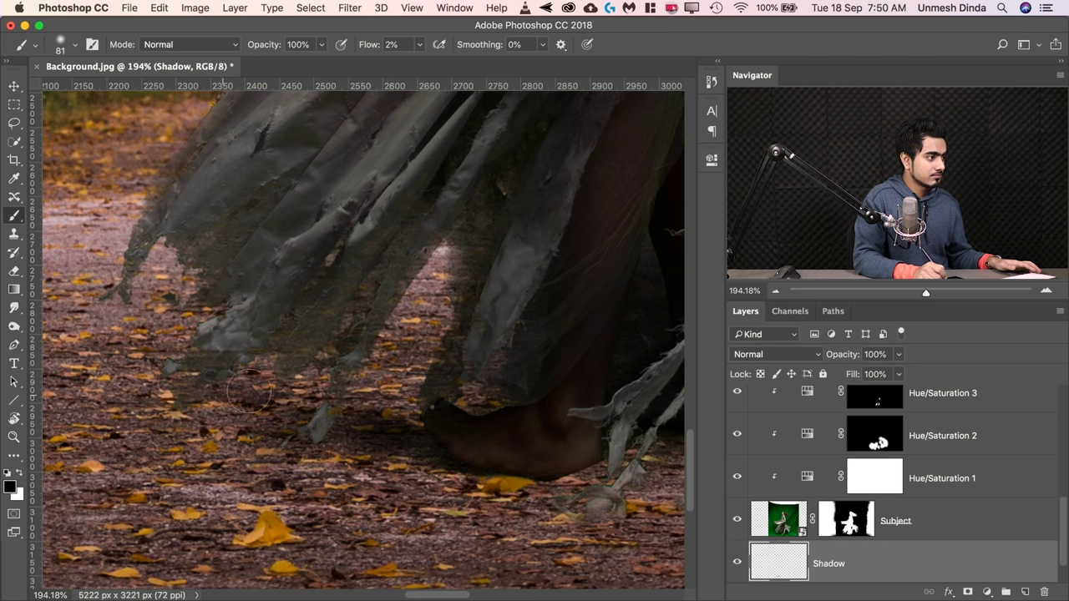
{"action": "left_click_drag", "start_coordinate": [467, 402], "coordinate": [400, 401]}
{"action": "left_click_drag", "start_coordinate": [572, 396], "coordinate": [364, 394]}
{"action": "left_click_drag", "start_coordinate": [451, 396], "coordinate": [478, 396]}
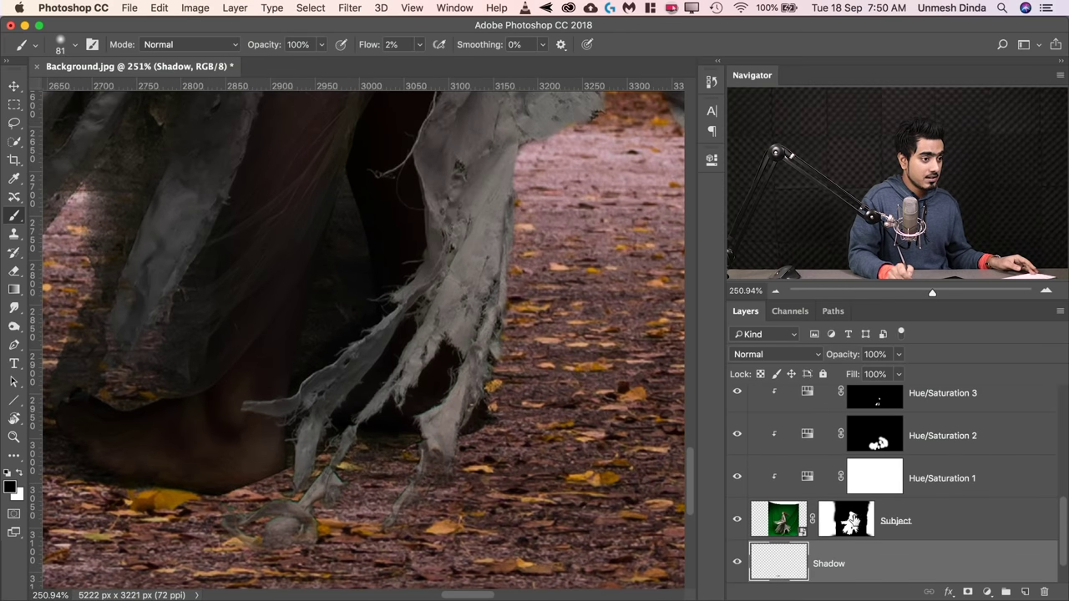
- Check the original shadow by toggling the Subject mask, and paint shadow on the ground around the back foot and torn cloth
{"action": "left_click", "coordinate": [851, 522], "text": "shift"}
{"action": "left_click", "coordinate": [856, 520], "text": "shift"}
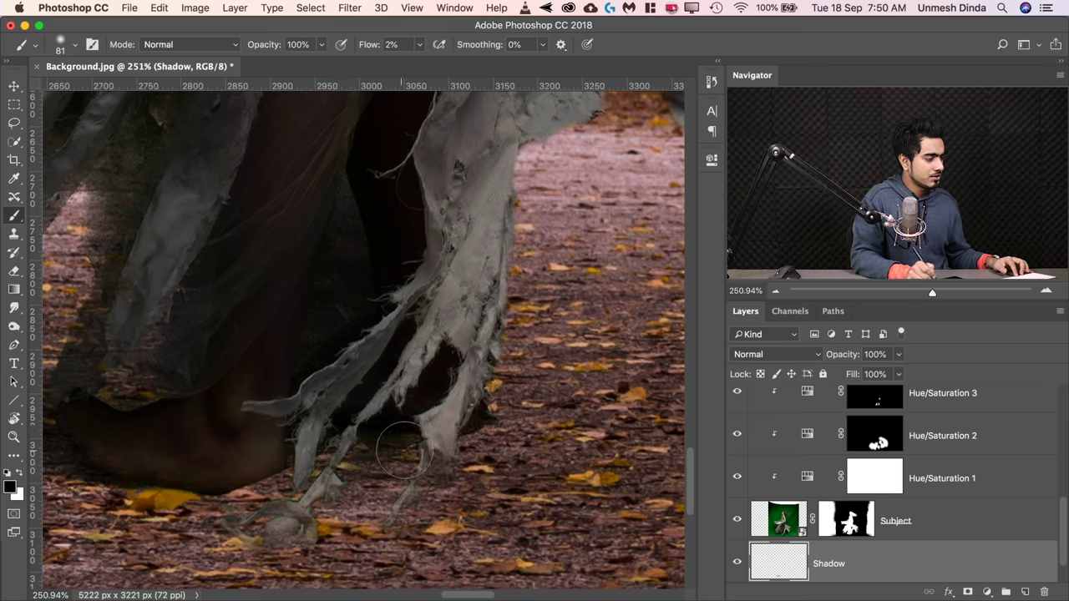
{"action": "left_click_drag", "start_coordinate": [469, 413], "coordinate": [351, 422]}
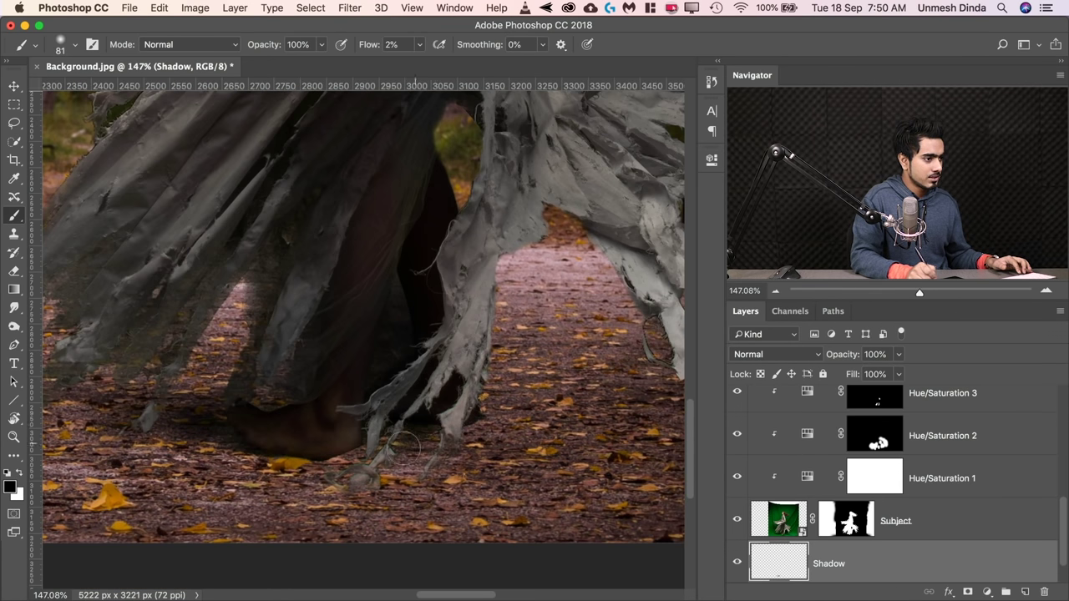
{"action": "left_click_drag", "start_coordinate": [409, 440], "coordinate": [447, 443]}
- Set the brush flow to 5%, enlarge the brush and build up the ground shadow around the back heel
{"action": "left_click_drag", "start_coordinate": [375, 48], "coordinate": [378, 49]}
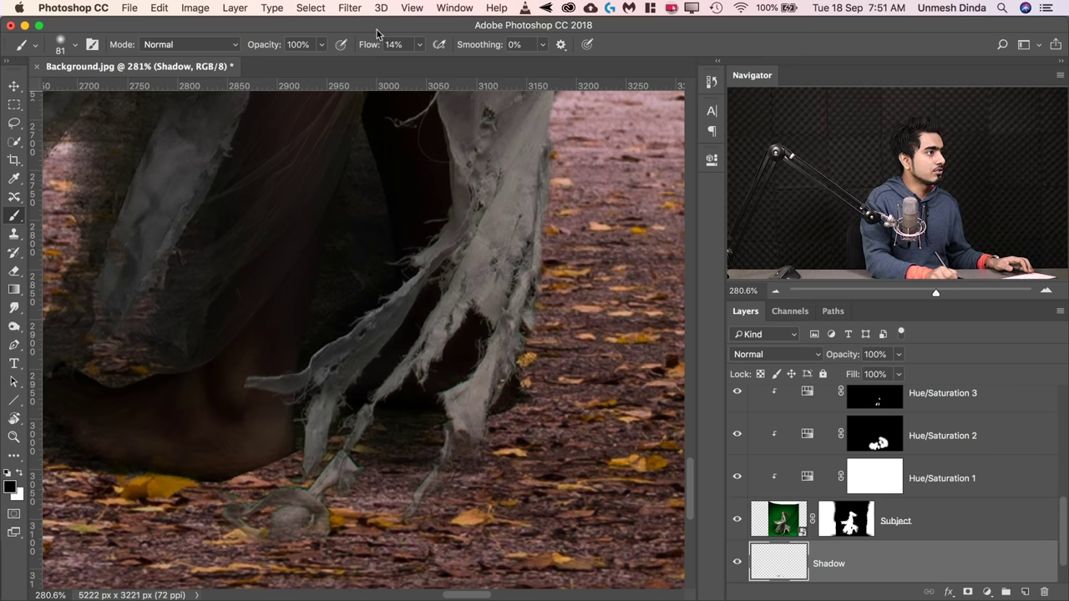
{"action": "left_click_drag", "start_coordinate": [360, 52], "coordinate": [362, 52]}
{"action": "left_click_drag", "start_coordinate": [387, 435], "coordinate": [561, 424]}
{"action": "mouse_move", "coordinate": [463, 391]}
{"action": "left_mouse_down"}
{"action": "mouse_move", "coordinate": [339, 379]}
{"action": "mouse_move", "coordinate": [428, 375]}
{"action": "mouse_move", "coordinate": [321, 369]}
{"action": "left_mouse_up"}
{"action": "left_click_drag", "start_coordinate": [409, 426], "coordinate": [421, 429]}
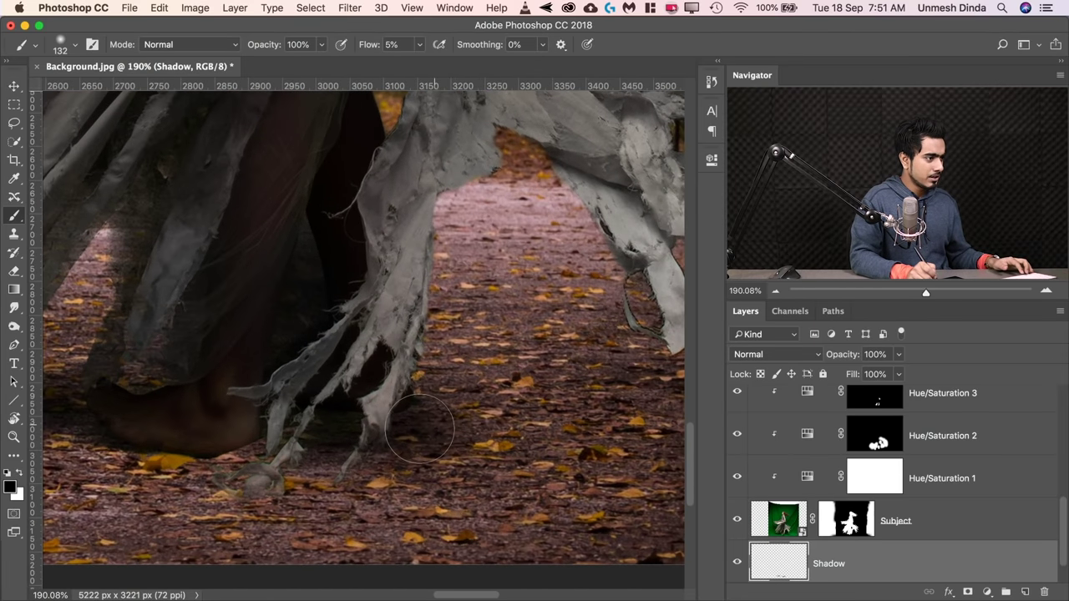
- Set the Eraser to the Soft Round preset and erase excess shadow beside the back foot
{"action": "key", "text": "e"}
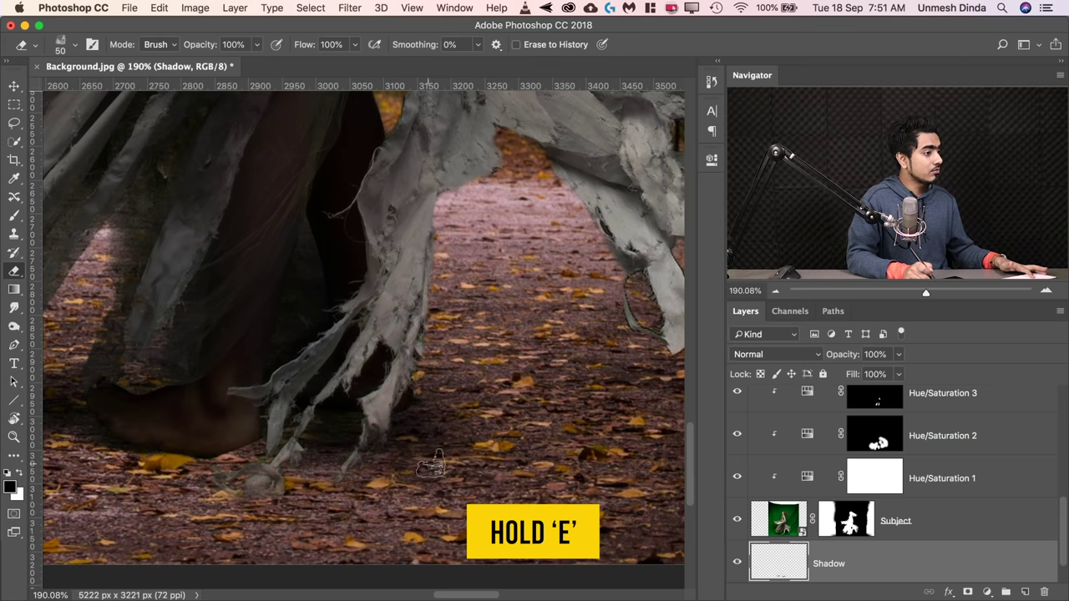
{"action": "left_click", "coordinate": [76, 47]}
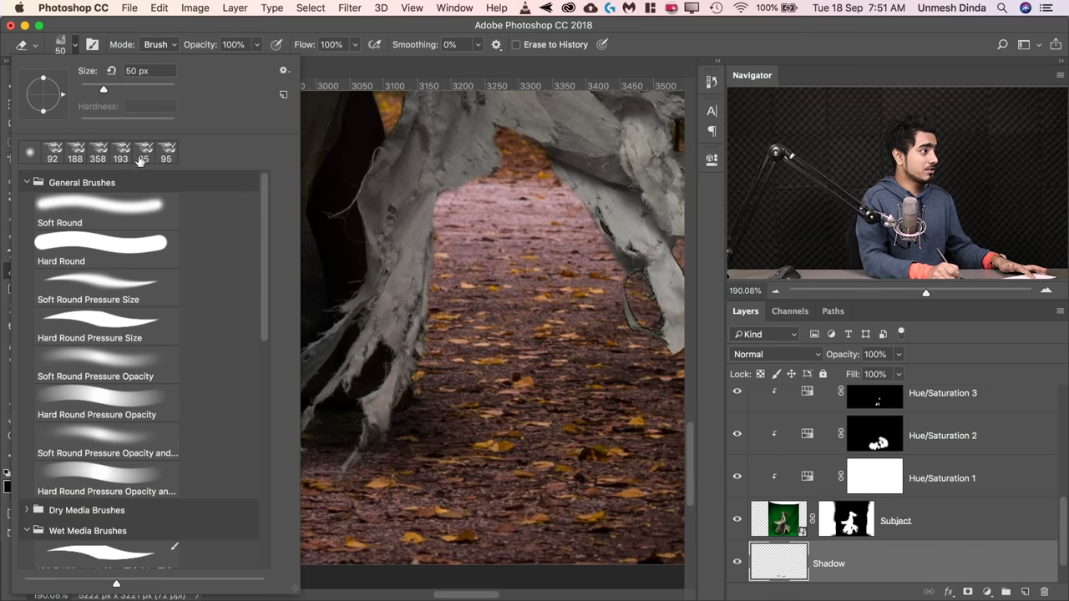
{"action": "left_click", "coordinate": [97, 207]}
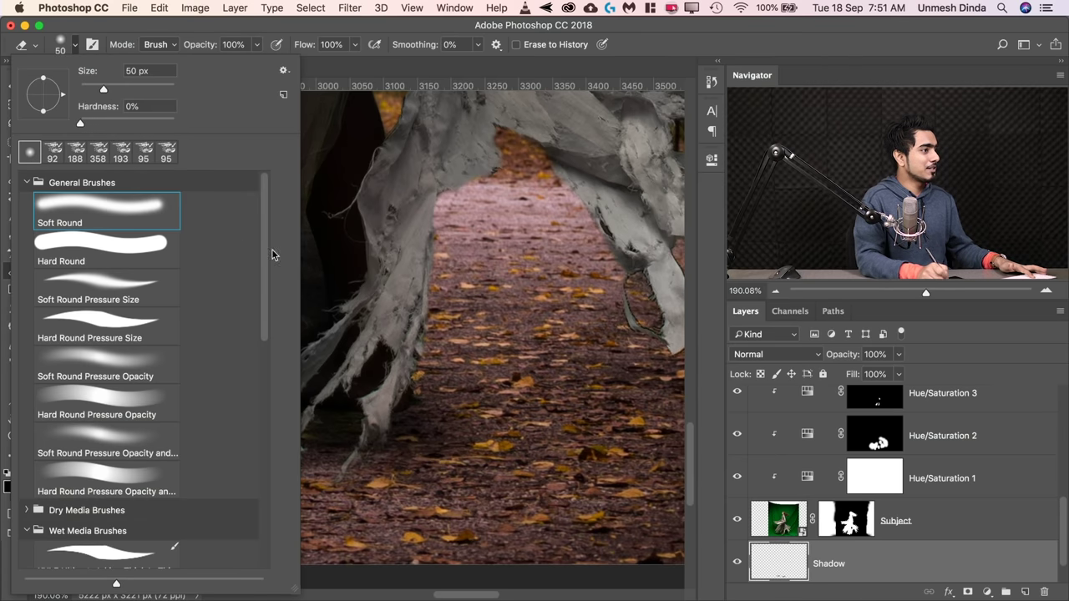
{"action": "left_click", "coordinate": [495, 66]}
{"action": "left_click_drag", "start_coordinate": [380, 442], "coordinate": [447, 435]}
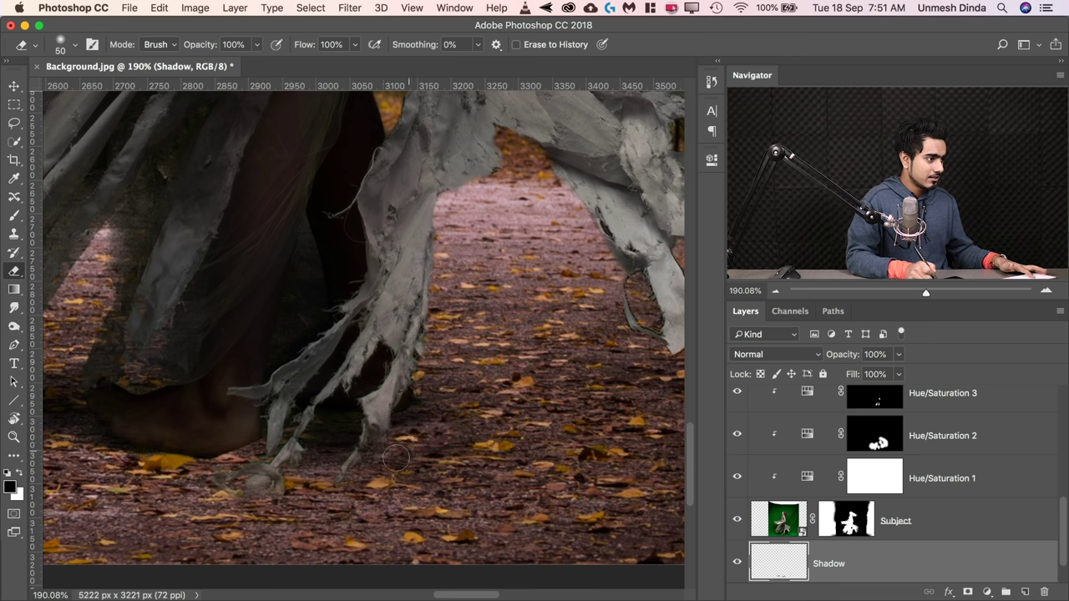
- Refine the shadow's edge behind the back foot by painting with the Brush and erasing with a 304 px Eraser
{"action": "key", "text": "b"}
{"action": "mouse_move", "coordinate": [375, 465]}
{"action": "left_mouse_down"}
{"action": "mouse_move", "coordinate": [455, 390]}
{"action": "mouse_move", "coordinate": [491, 418]}
{"action": "mouse_move", "coordinate": [457, 461]}
{"action": "mouse_move", "coordinate": [461, 479]}
{"action": "mouse_move", "coordinate": [475, 475]}
{"action": "mouse_move", "coordinate": [423, 495]}
{"action": "mouse_move", "coordinate": [518, 481]}
{"action": "left_mouse_up"}
{"action": "key", "text": "e"}
{"action": "left_click_drag", "start_coordinate": [457, 502], "coordinate": [540, 501]}
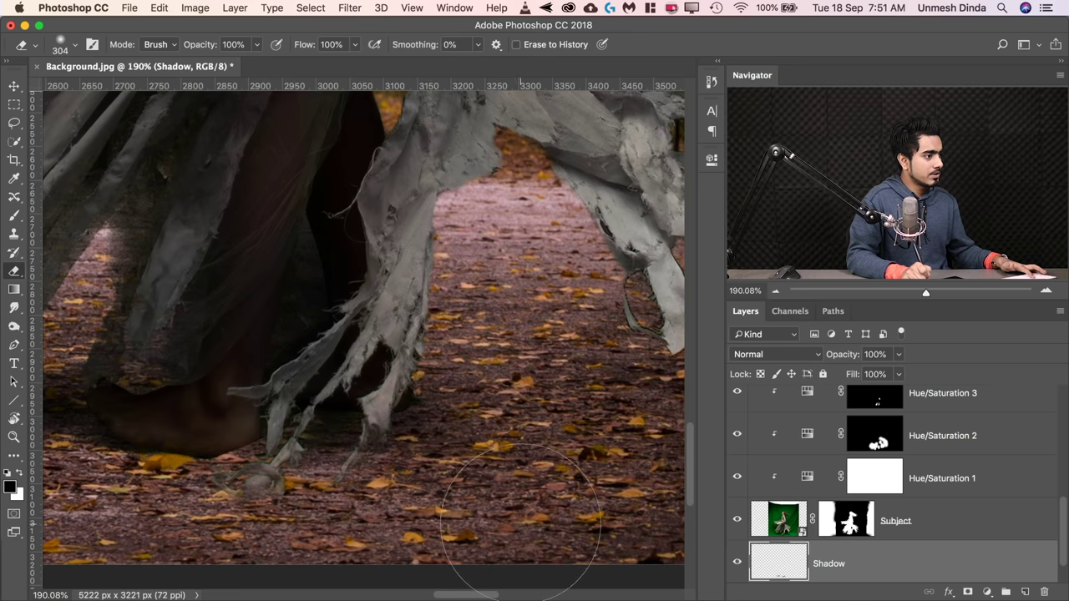
{"action": "key", "text": "b"}
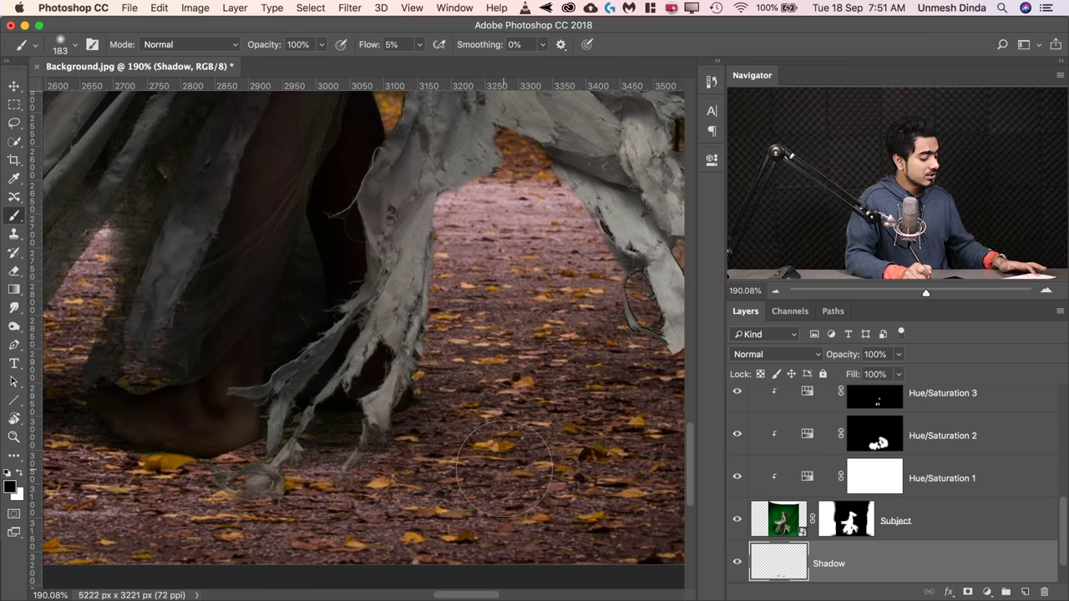
{"action": "key", "text": "e"}
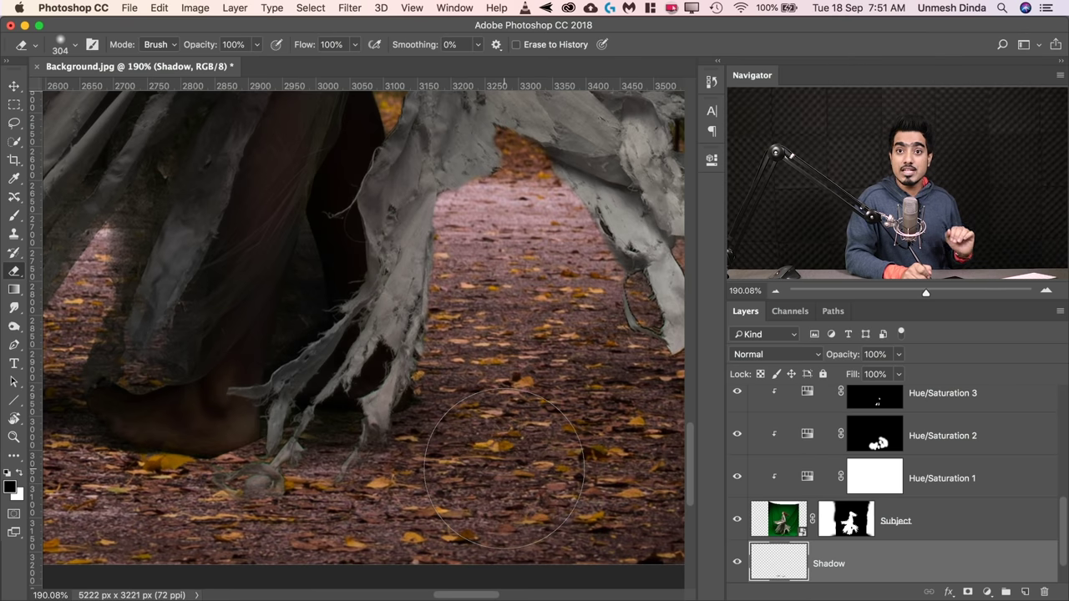
{"action": "key", "text": "b"}
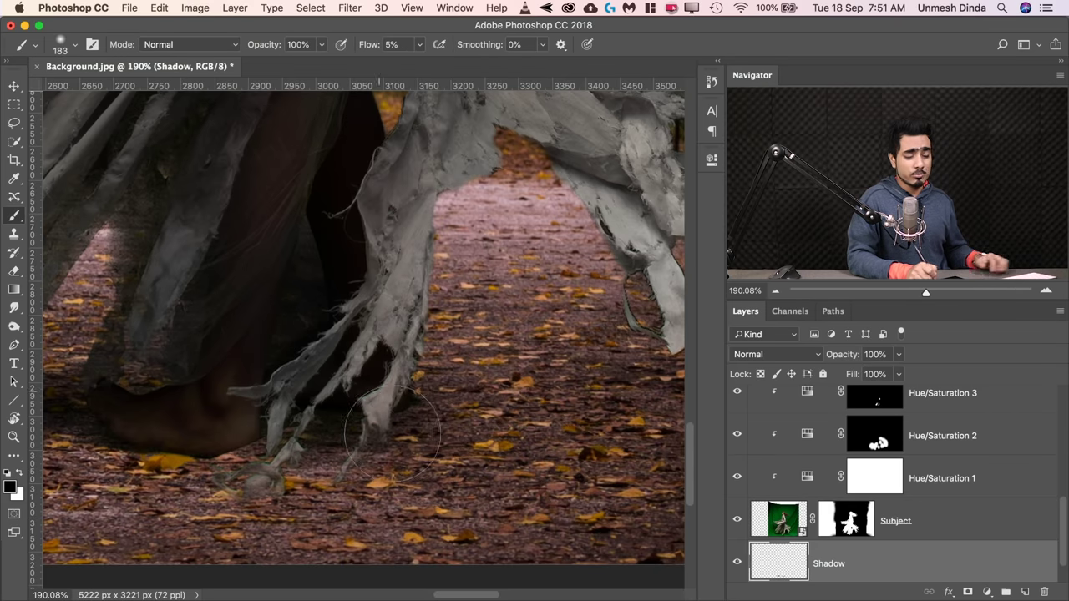
{"action": "key", "text": "e"}
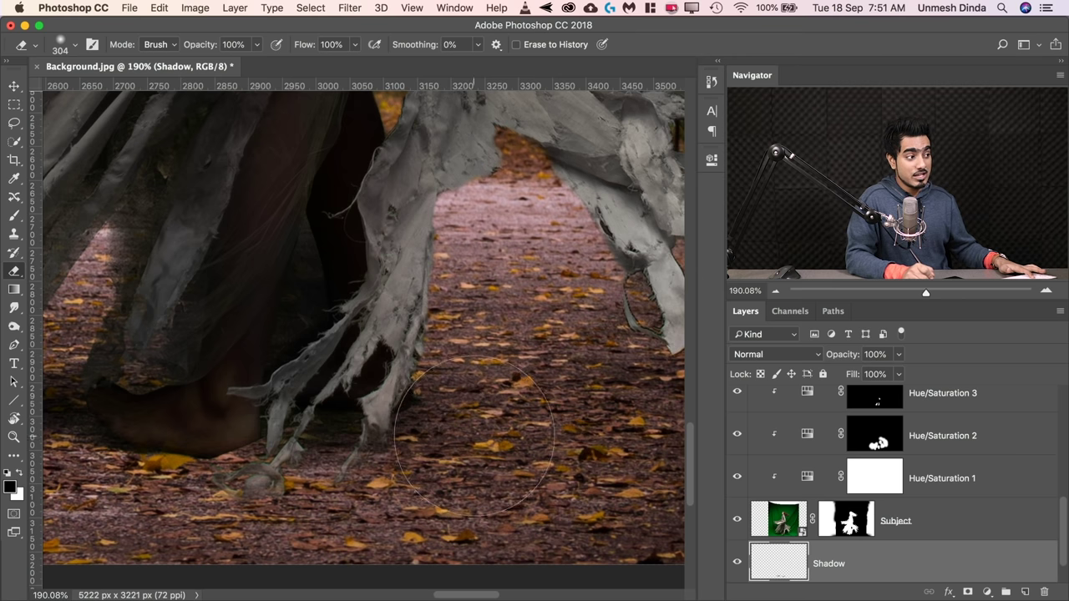
- Paint more black shadow with the Brush under the front foot, the torn cloth strips and the trailing skirt
{"action": "key", "text": "b"}
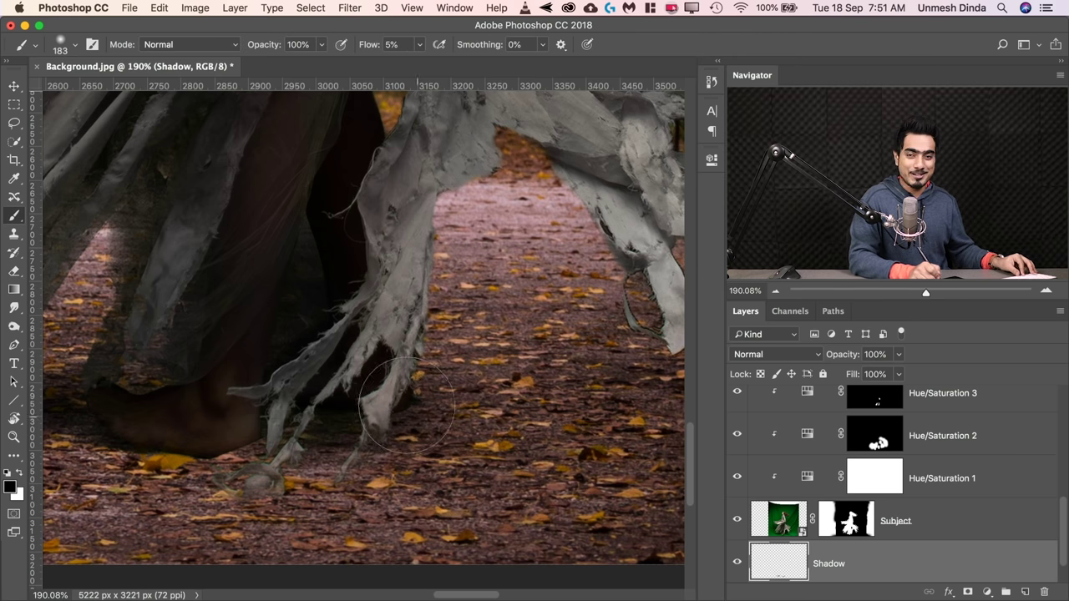
{"action": "mouse_move", "coordinate": [341, 384]}
{"action": "left_mouse_down"}
{"action": "mouse_move", "coordinate": [365, 382]}
{"action": "mouse_move", "coordinate": [344, 410]}
{"action": "mouse_move", "coordinate": [272, 426]}
{"action": "left_mouse_up"}
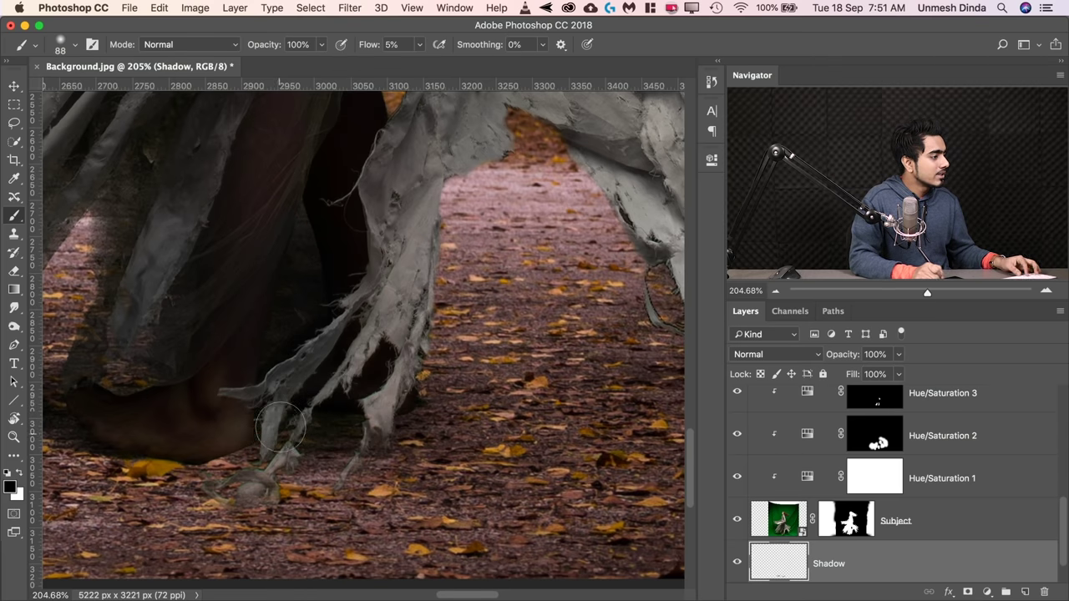
{"action": "left_click_drag", "start_coordinate": [280, 447], "coordinate": [234, 454]}
{"action": "left_click_drag", "start_coordinate": [142, 442], "coordinate": [400, 463]}
{"action": "left_click_drag", "start_coordinate": [294, 431], "coordinate": [334, 431]}
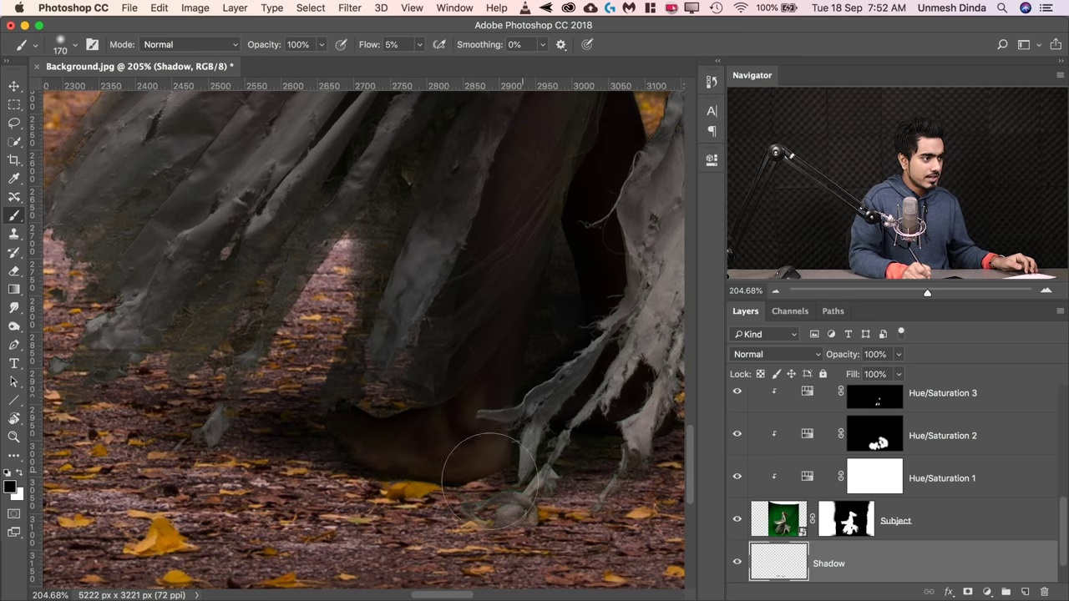
{"action": "left_click_drag", "start_coordinate": [315, 389], "coordinate": [167, 424]}
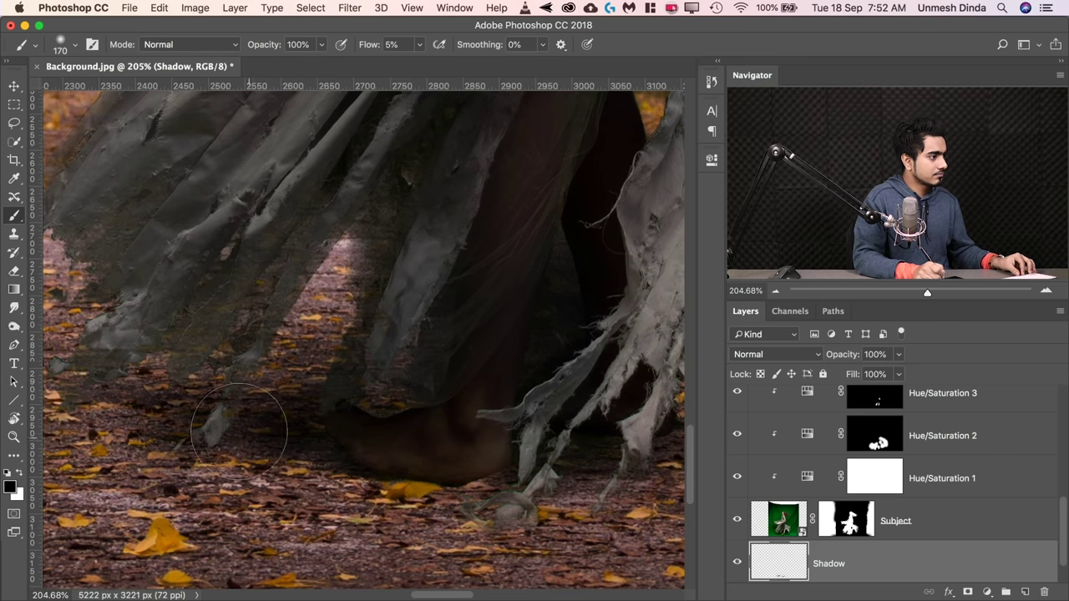
{"action": "left_click_drag", "start_coordinate": [369, 403], "coordinate": [352, 370]}
- Fit more of the figure in view and reduce the Shadow layer's opacity to 78%
{"action": "scroll", "coordinate": [353, 370], "scroll_direction": "down", "scroll_amount": 2}
{"action": "scroll", "coordinate": [367, 370], "scroll_direction": "up", "scroll_amount": 7}
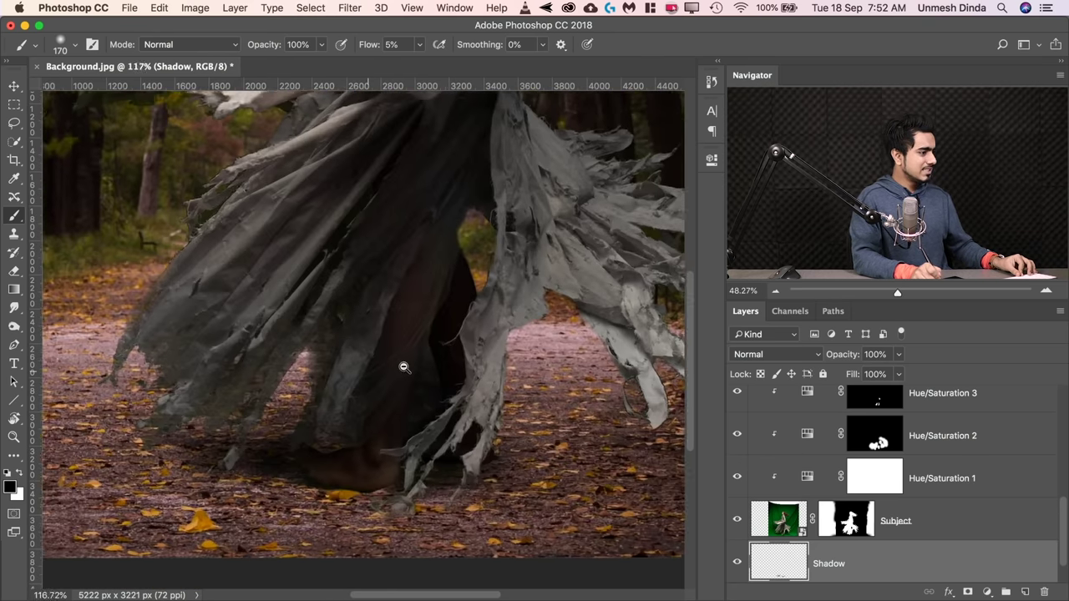
{"action": "left_click_drag", "start_coordinate": [812, 354], "coordinate": [832, 364]}
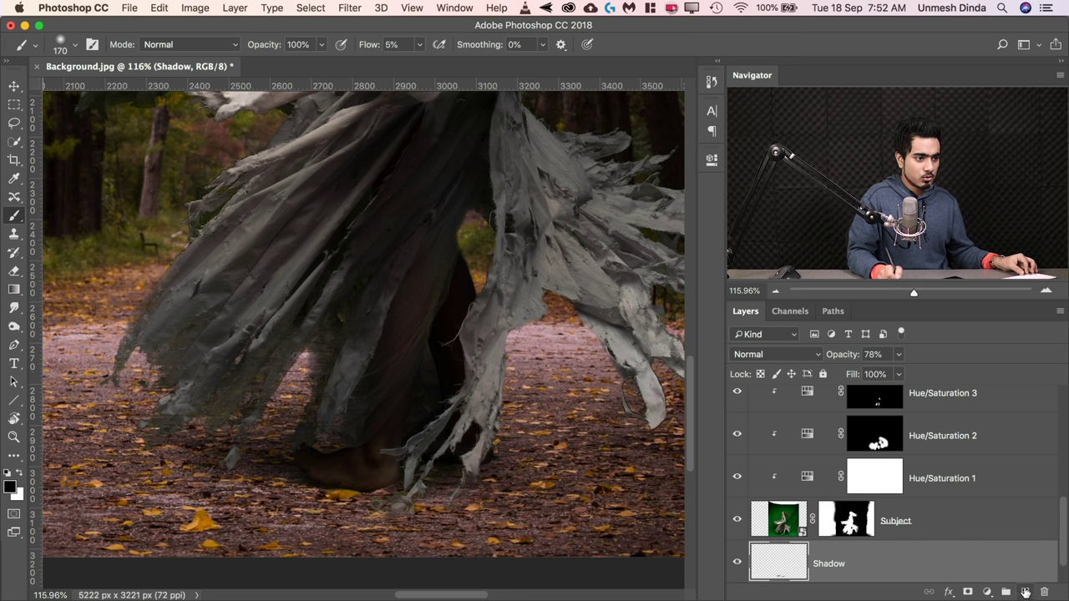
- Create a new layer above Shadow and darken the ground closest to the feet with a 114 px black brush
{"action": "left_click", "coordinate": [1026, 591]}
{"action": "scroll", "coordinate": [330, 459], "scroll_direction": "up", "scroll_amount": 3}
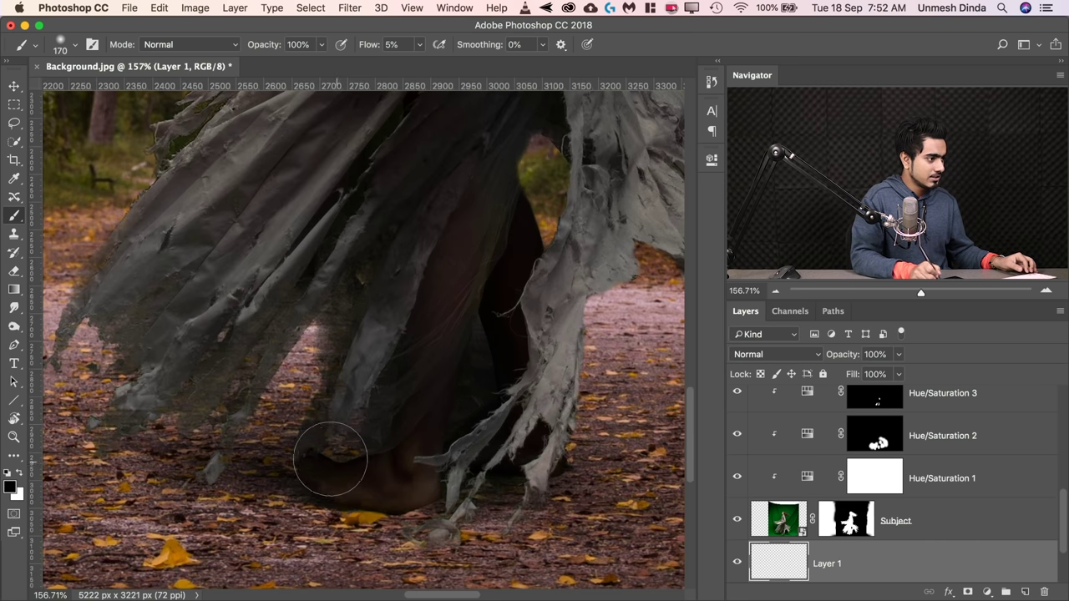
{"action": "mouse_move", "coordinate": [330, 459]}
{"action": "left_mouse_down", "text": "ctrl+alt"}
{"action": "mouse_move", "coordinate": [279, 471]}
{"action": "mouse_move", "coordinate": [301, 488]}
{"action": "left_mouse_up", "text": "ctrl+alt"}
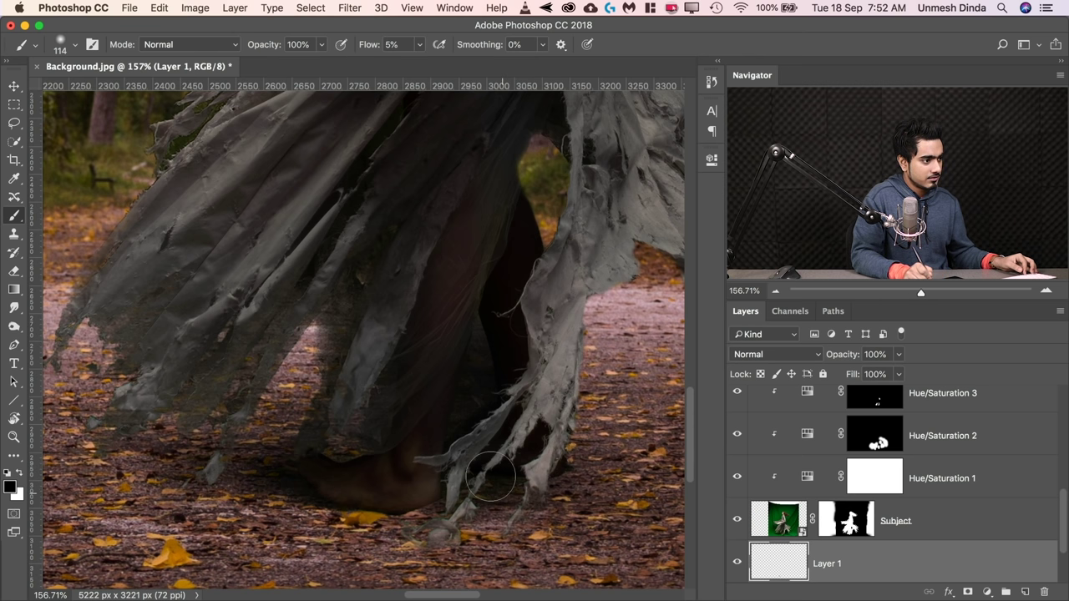
{"action": "scroll", "coordinate": [434, 418], "scroll_direction": "down", "scroll_amount": 5}
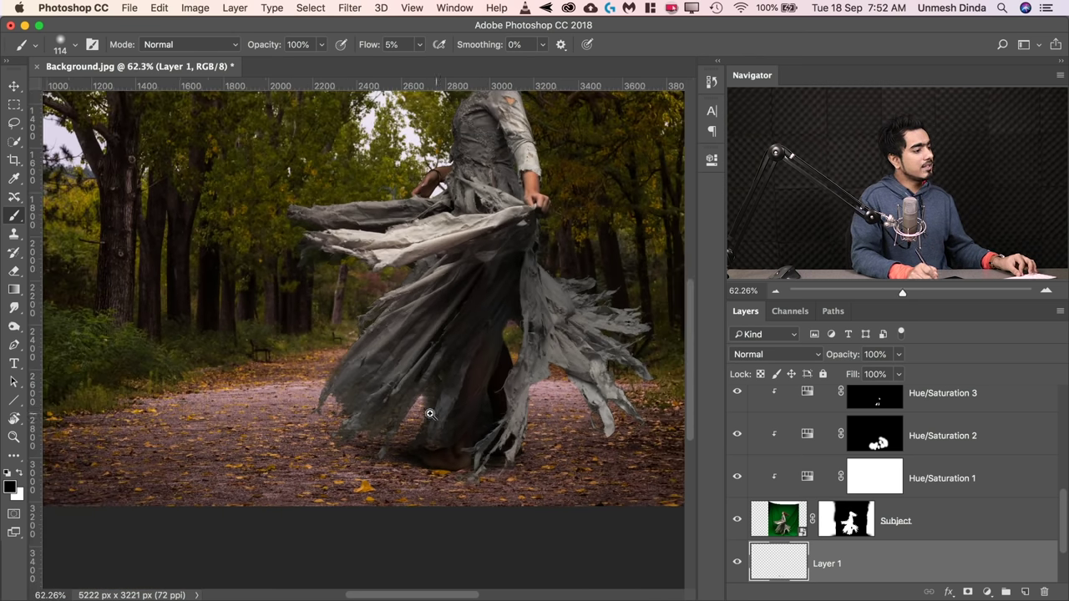
{"action": "scroll", "coordinate": [430, 414], "scroll_direction": "up", "scroll_amount": 1}
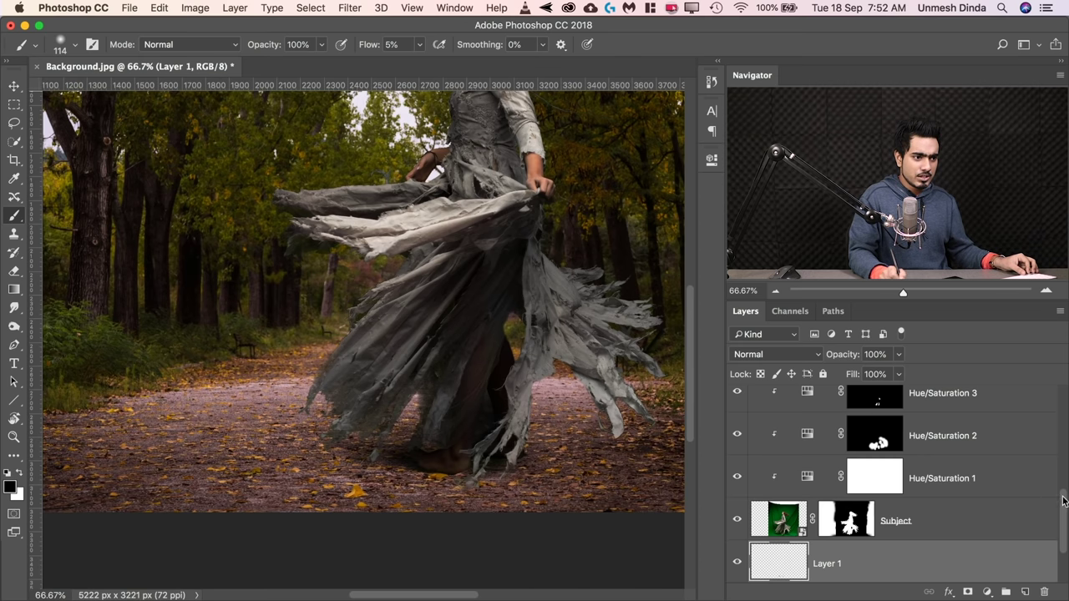
- Select Layer 1 and the Shadow layer together and merge them into one layer
{"action": "left_click_drag", "start_coordinate": [1064, 501], "coordinate": [1055, 537]}
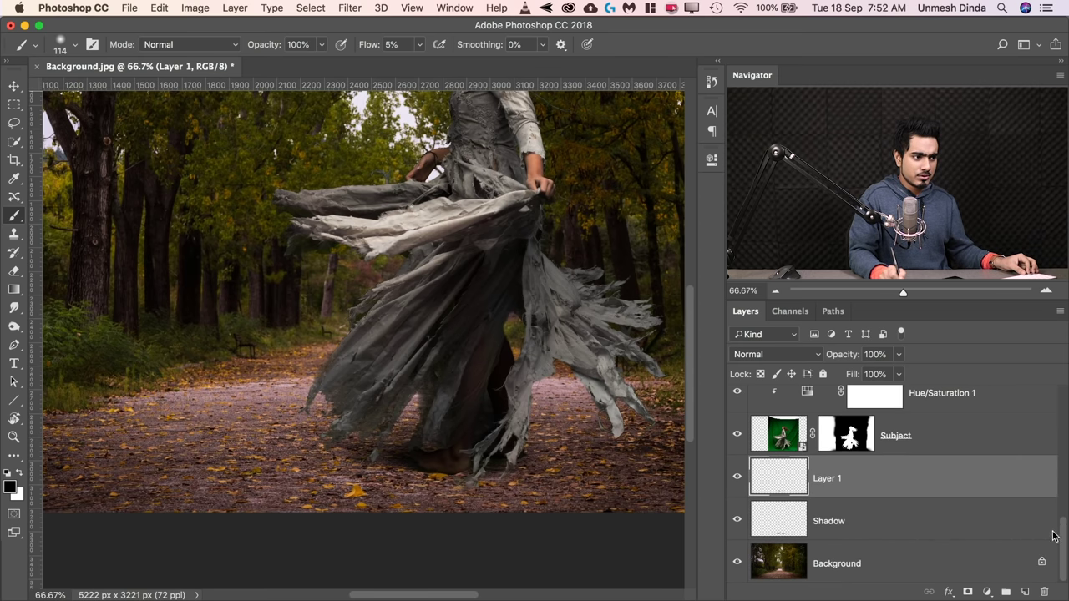
{"action": "left_click", "coordinate": [851, 514], "text": "super"}
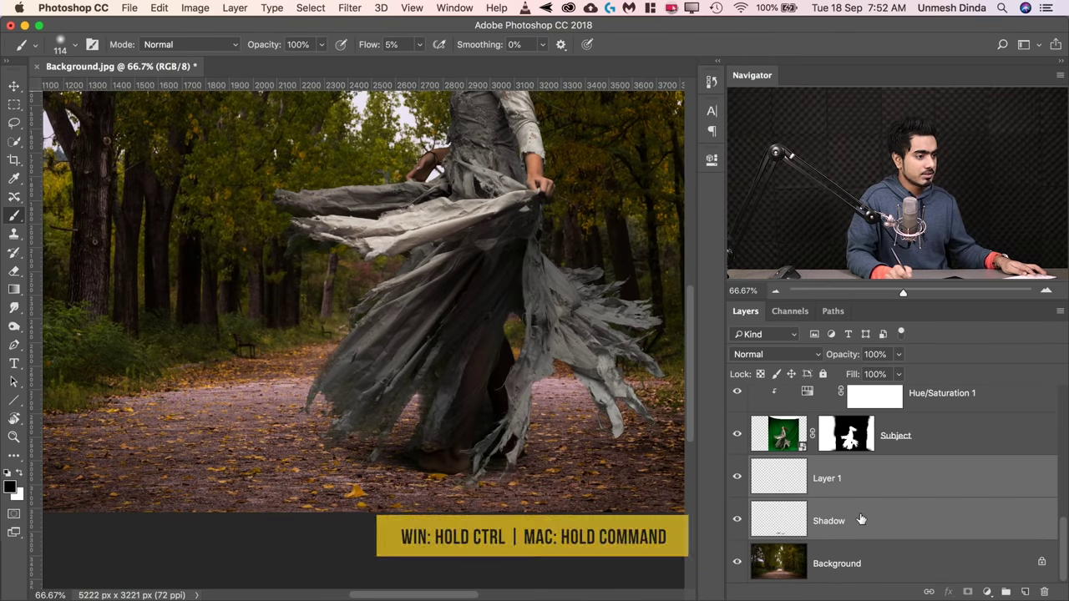
{"action": "key", "text": "super+e"}
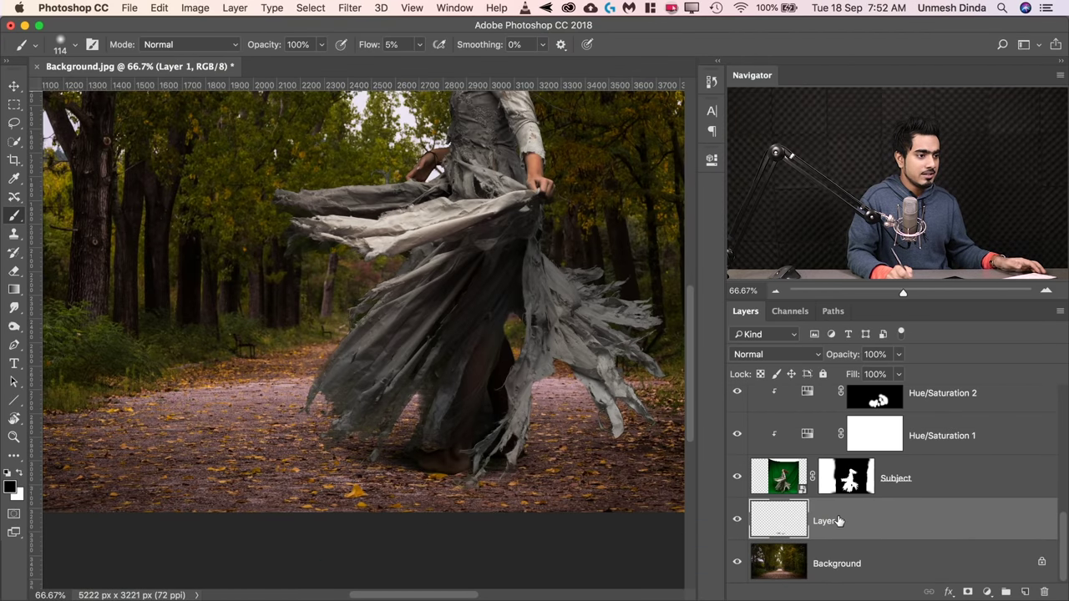
- Rename the merged layer as Shadow and check the painted shadow around the feet
{"action": "double_click", "coordinate": [831, 521]}
{"action": "type", "text": "hadow"}
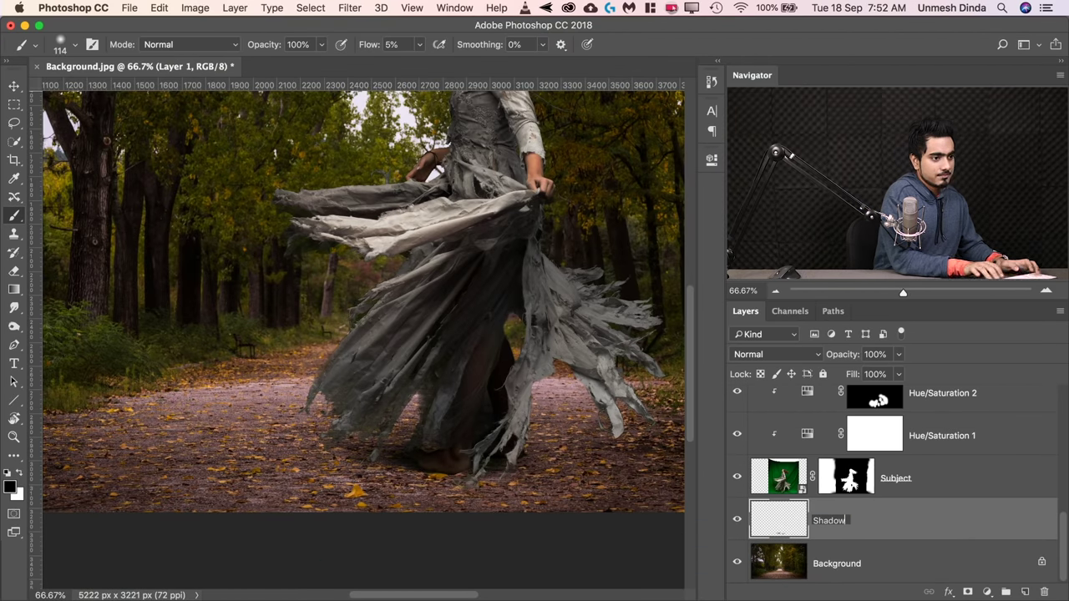
{"action": "key", "text": "Return"}
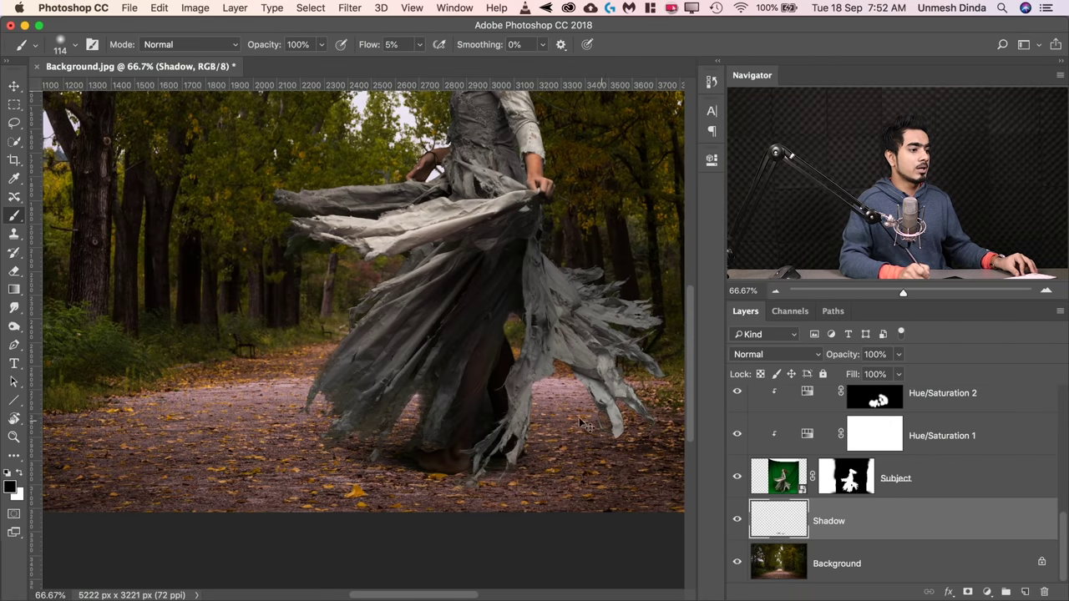
{"action": "scroll", "coordinate": [520, 426], "scroll_direction": "up", "scroll_amount": 4}
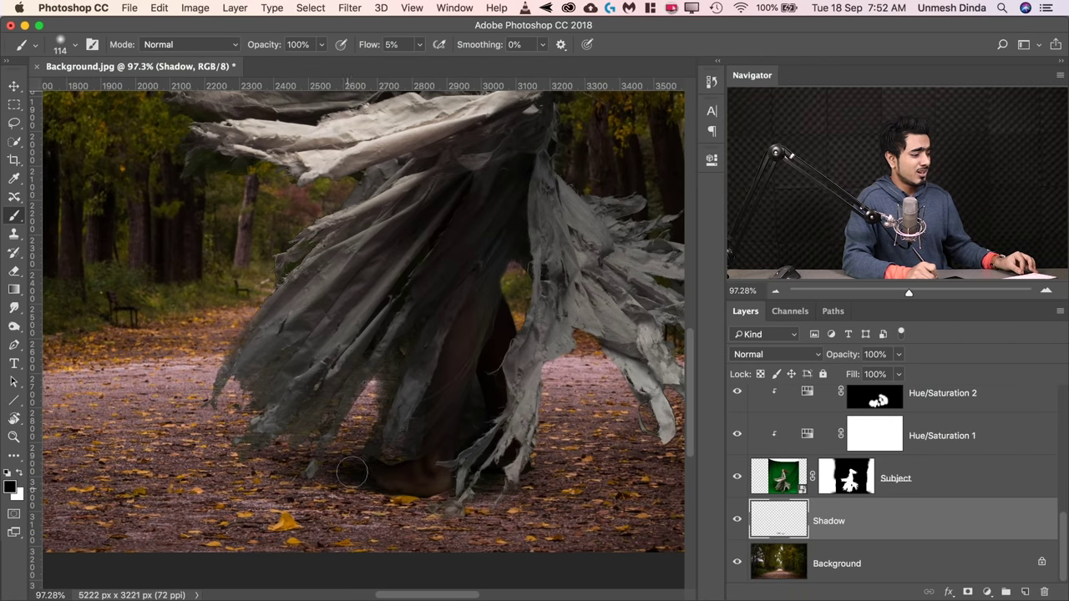
{"action": "scroll", "coordinate": [466, 443], "scroll_direction": "down", "scroll_amount": 4}
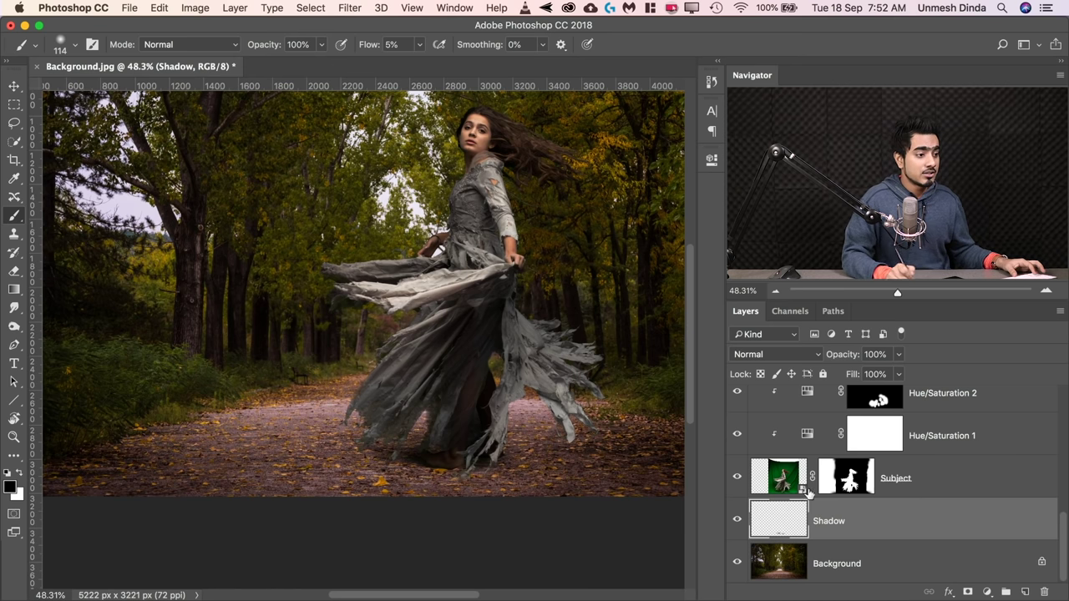
- Add a pure red (#ff0000) Solid Color fill layer above Shadow and clip it to the Shadow layer
{"action": "left_click", "coordinate": [987, 591]}
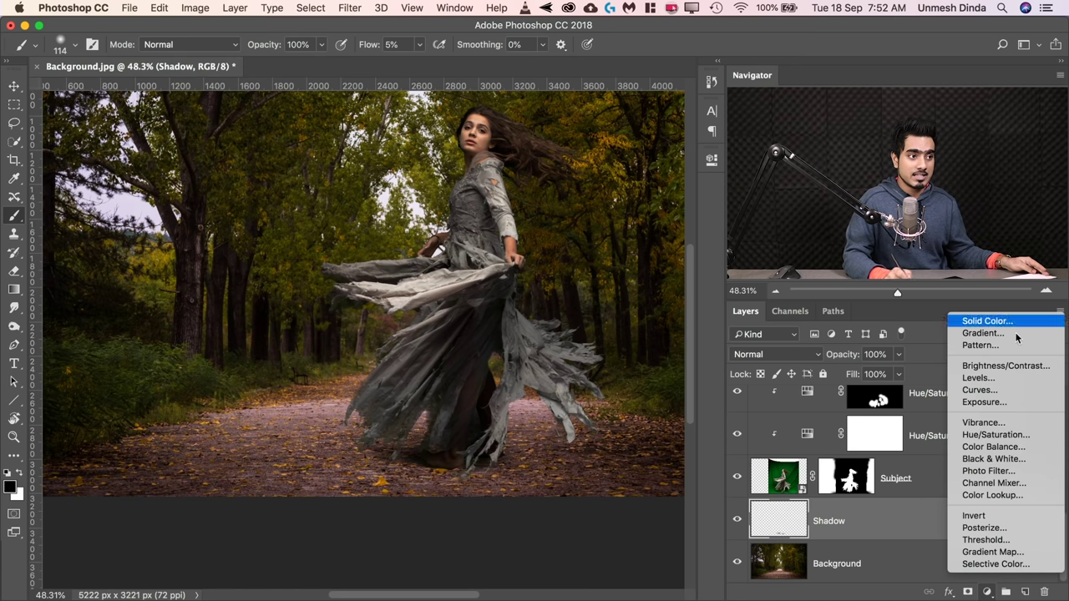
{"action": "left_click", "coordinate": [987, 320]}
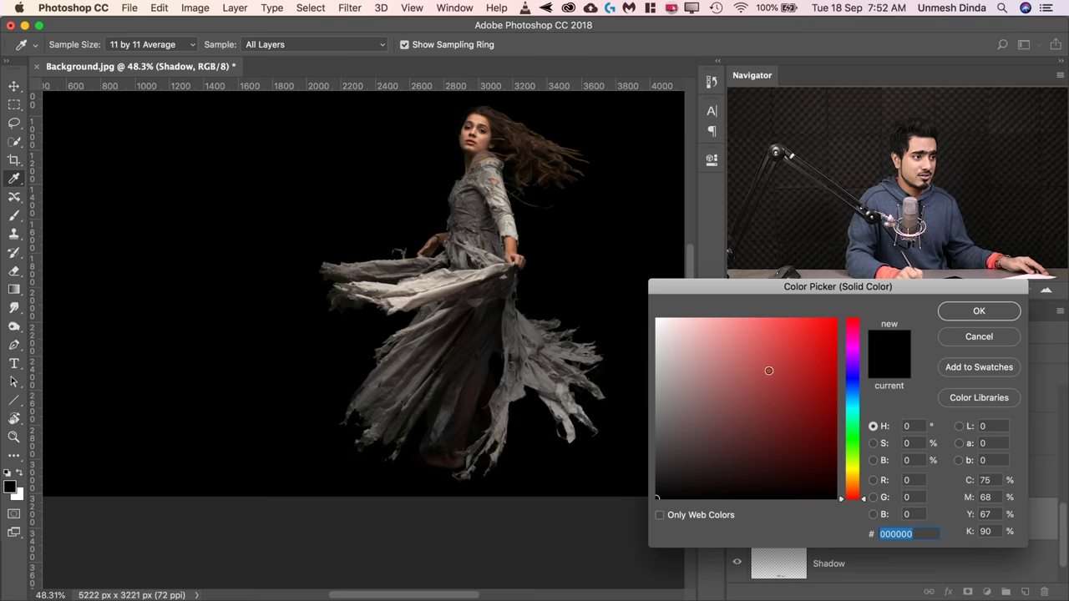
{"action": "left_click_drag", "start_coordinate": [769, 370], "coordinate": [921, 306]}
{"action": "left_click", "coordinate": [967, 316]}
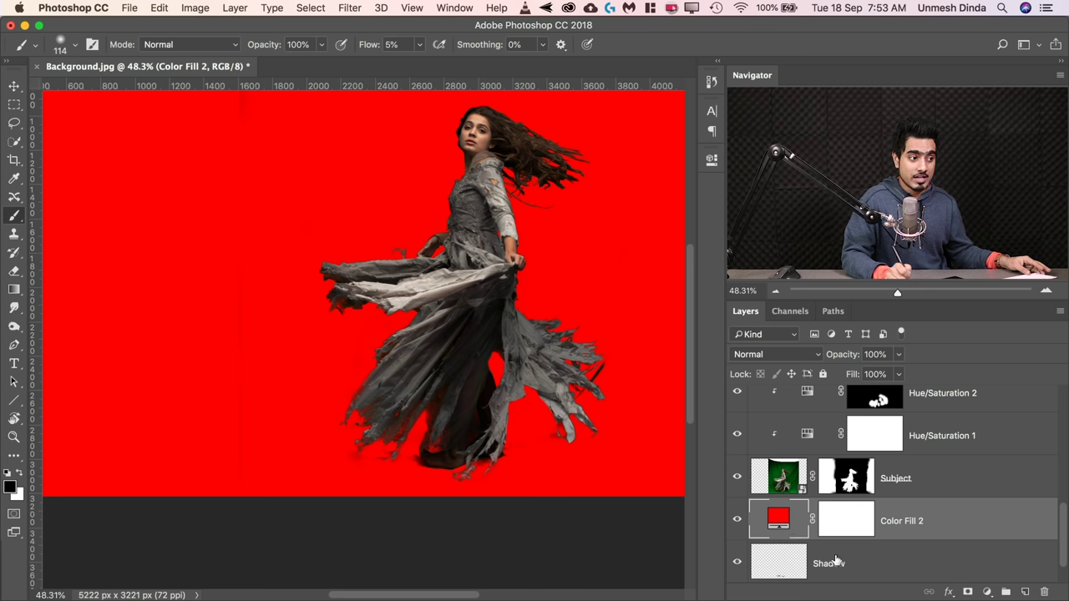
{"action": "left_click", "coordinate": [969, 537], "text": "alt"}
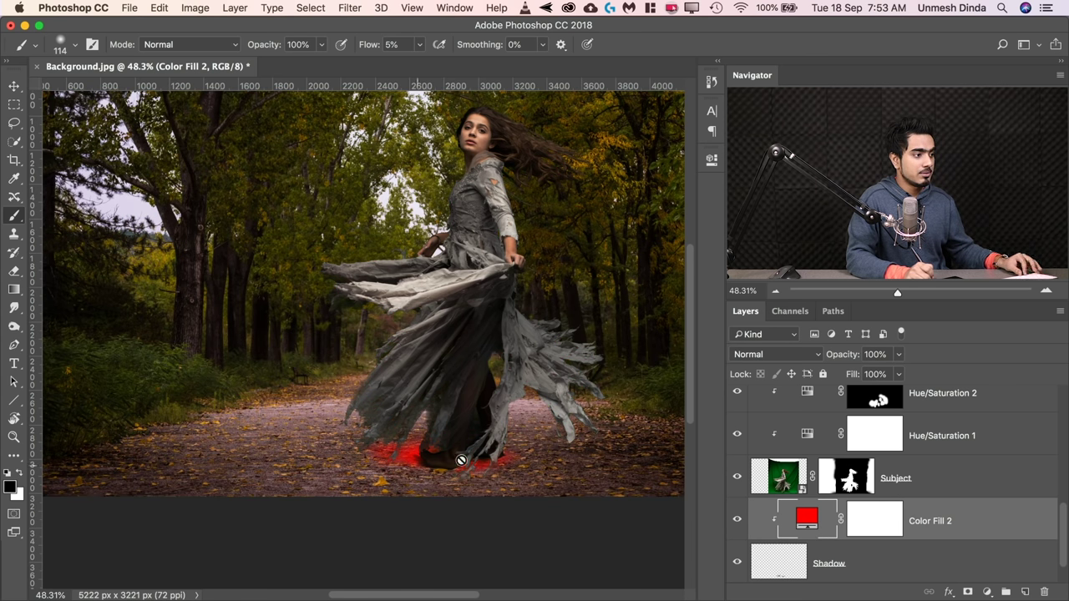
{"action": "scroll", "coordinate": [461, 460], "scroll_direction": "up", "scroll_amount": 3}
{"action": "scroll", "coordinate": [464, 462], "scroll_direction": "down", "scroll_amount": 6}
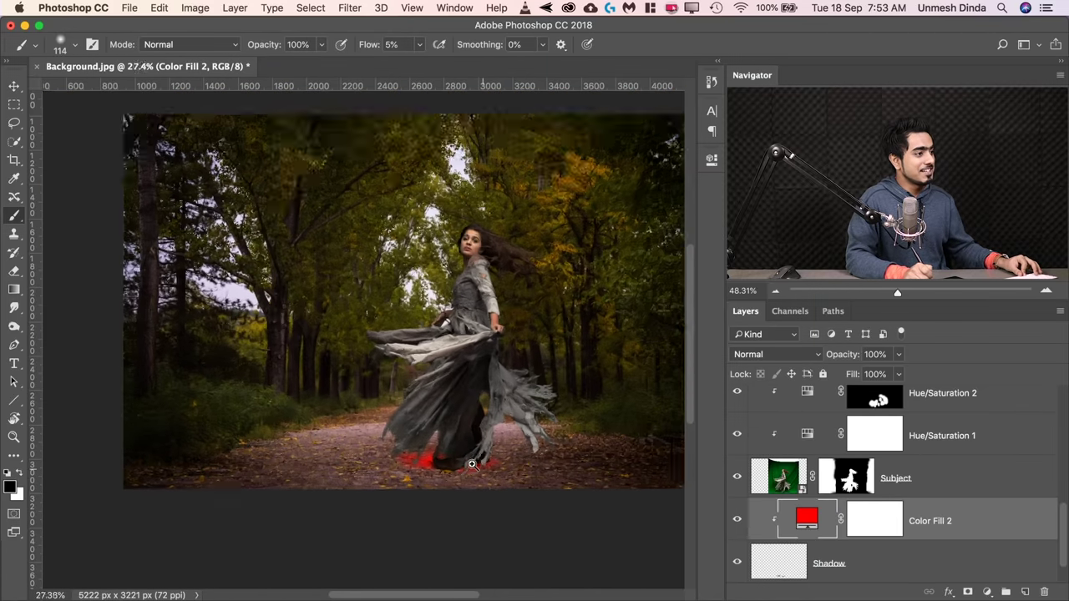
{"action": "scroll", "coordinate": [469, 464], "scroll_direction": "up", "scroll_amount": 2}
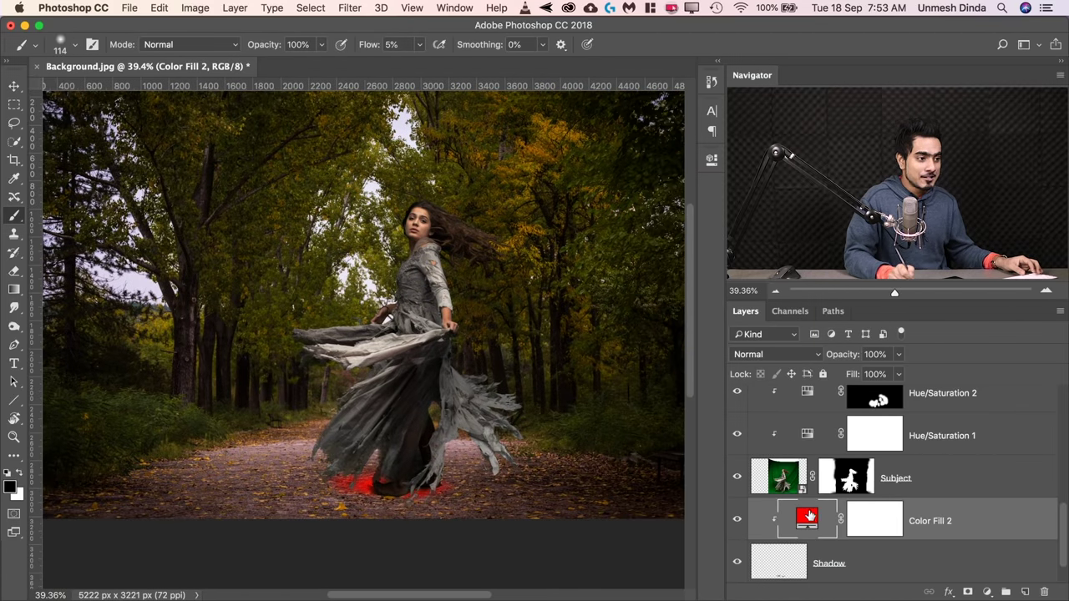
- Recolor the clipped fill with a dark tone sampled from the ground and raise its saturation to 71% (#511a18)
{"action": "double_click", "coordinate": [807, 516]}
{"action": "scroll", "coordinate": [377, 482], "scroll_direction": "up", "scroll_amount": 3}
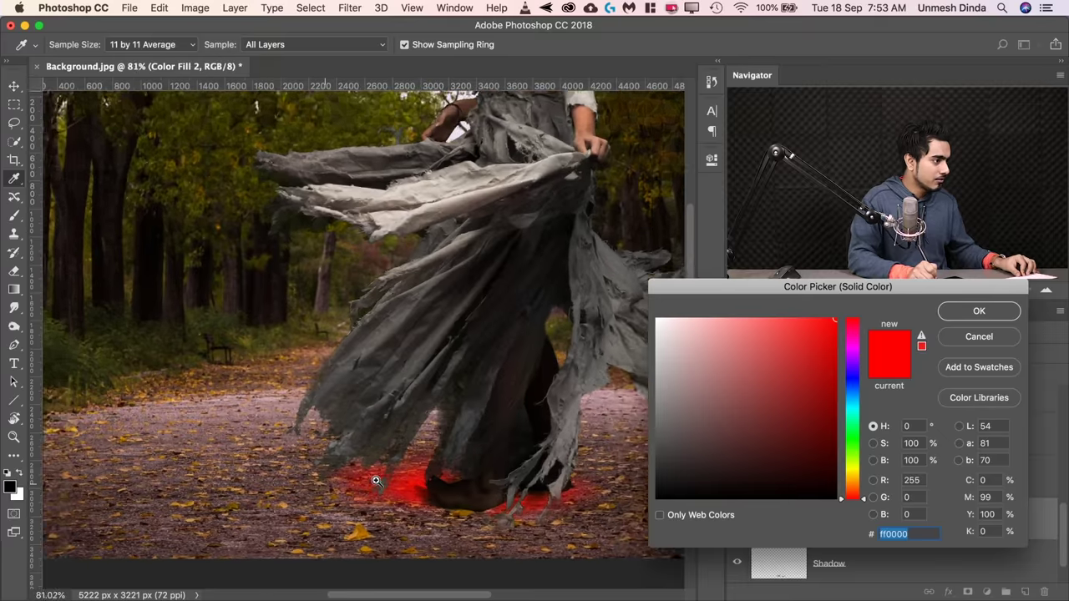
{"action": "scroll", "coordinate": [300, 482], "scroll_direction": "up", "scroll_amount": 1}
{"action": "left_click", "coordinate": [258, 475]}
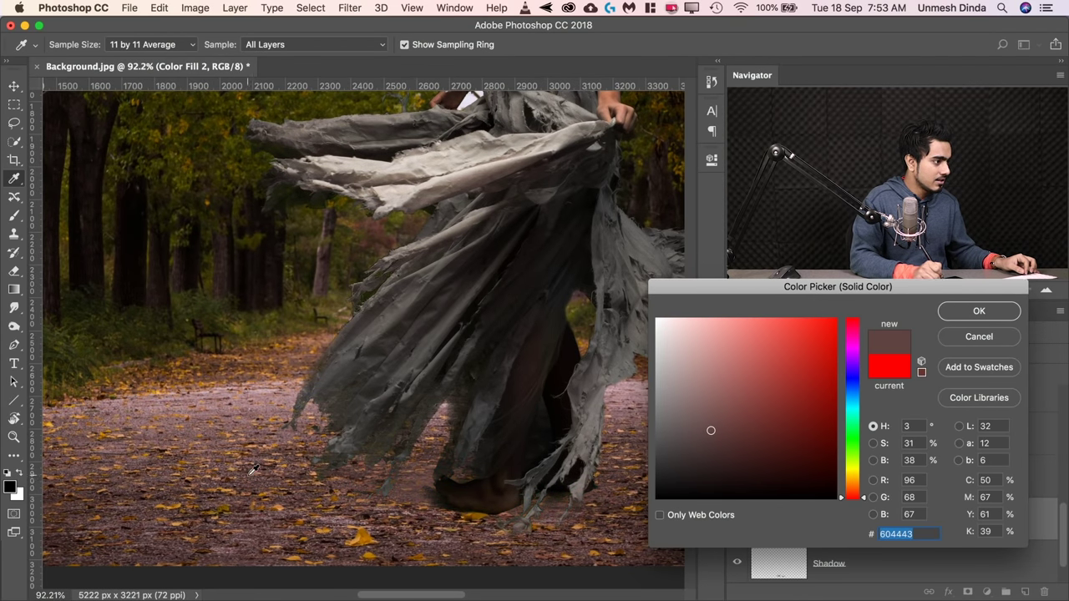
{"action": "left_click", "coordinate": [259, 476]}
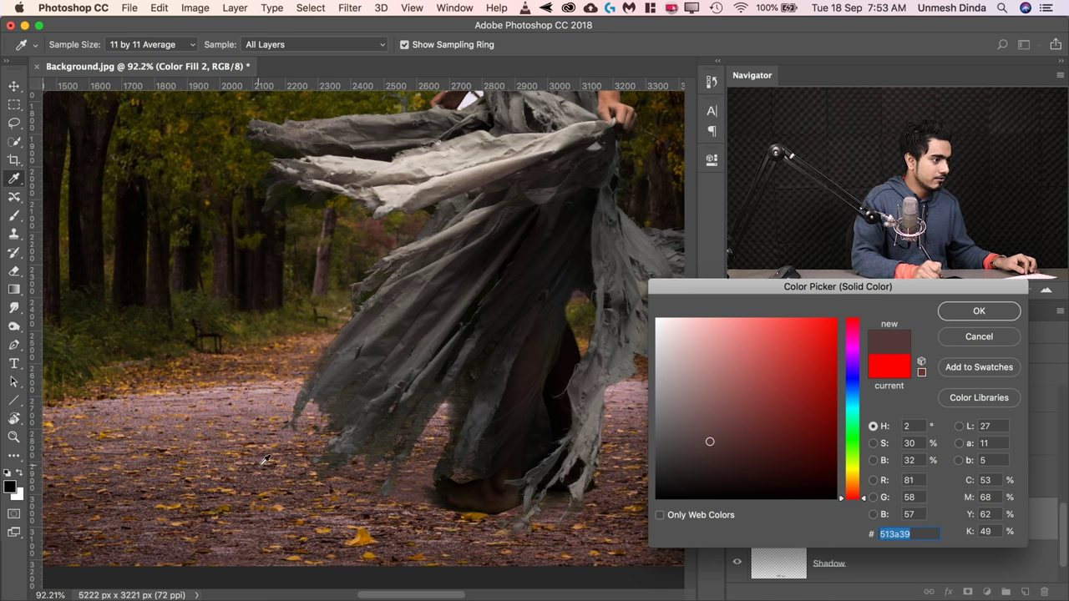
{"action": "left_click", "coordinate": [873, 444]}
{"action": "left_click_drag", "start_coordinate": [870, 443], "coordinate": [858, 379]}
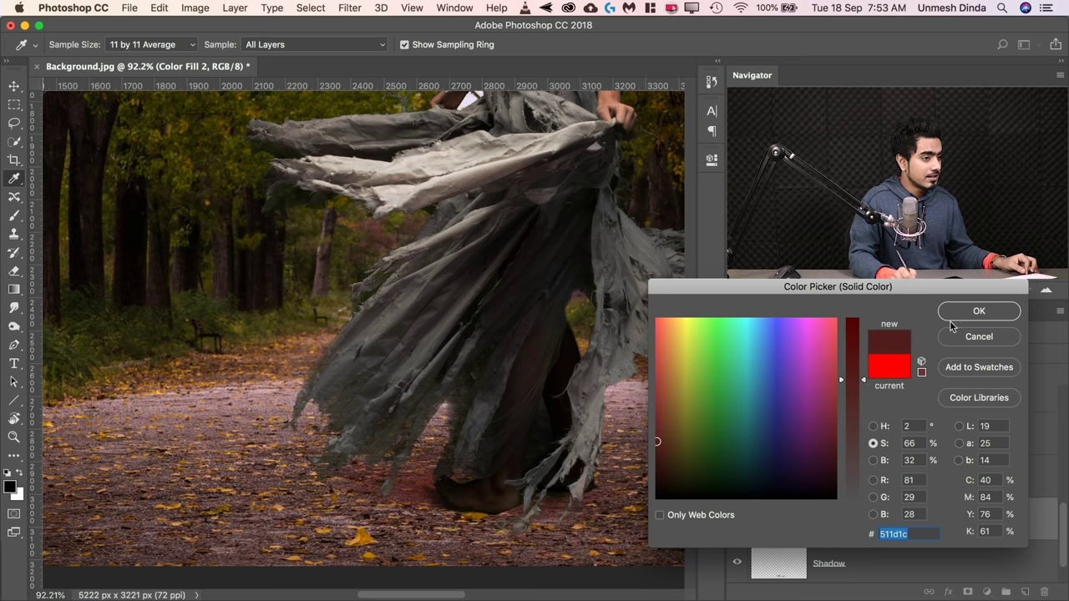
{"action": "left_click_drag", "start_coordinate": [854, 380], "coordinate": [853, 372]}
{"action": "left_click", "coordinate": [974, 312]}
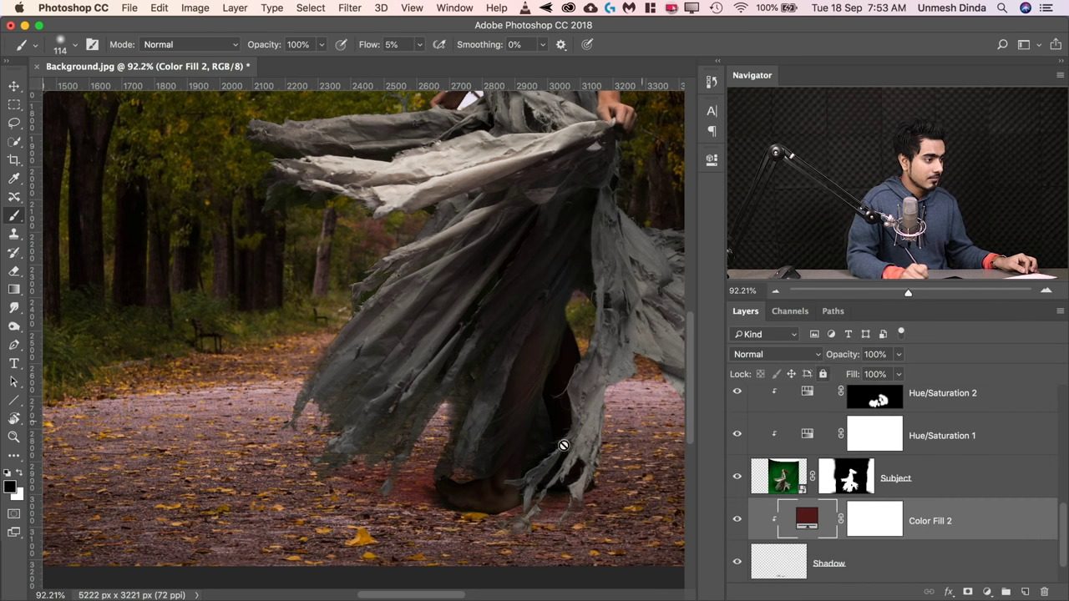
- Set the Shadow layer's blend mode to Multiply
{"action": "left_click", "coordinate": [853, 556]}
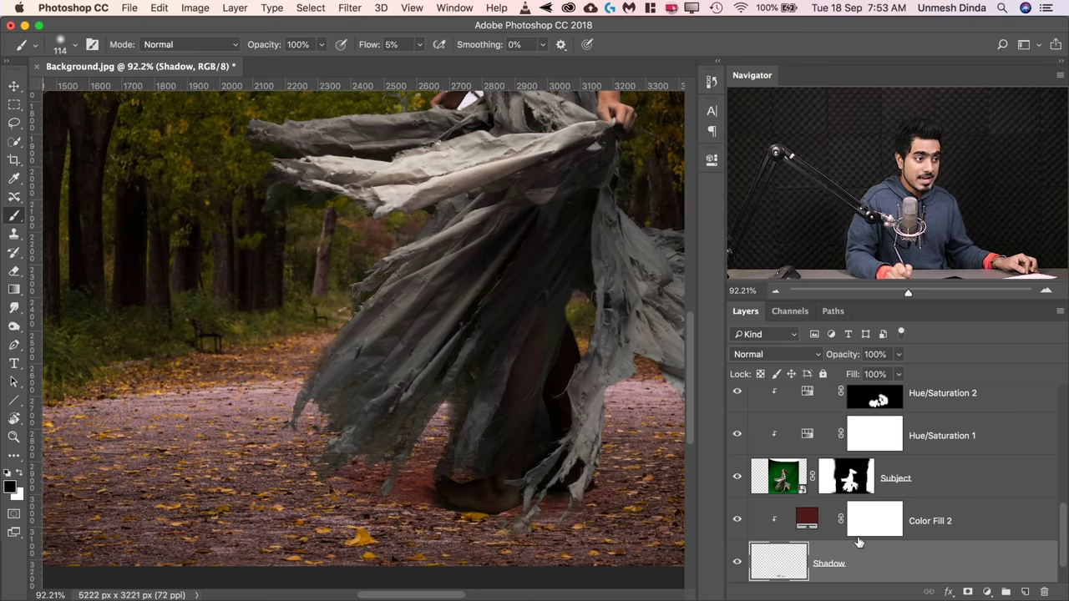
{"action": "left_click", "coordinate": [777, 354]}
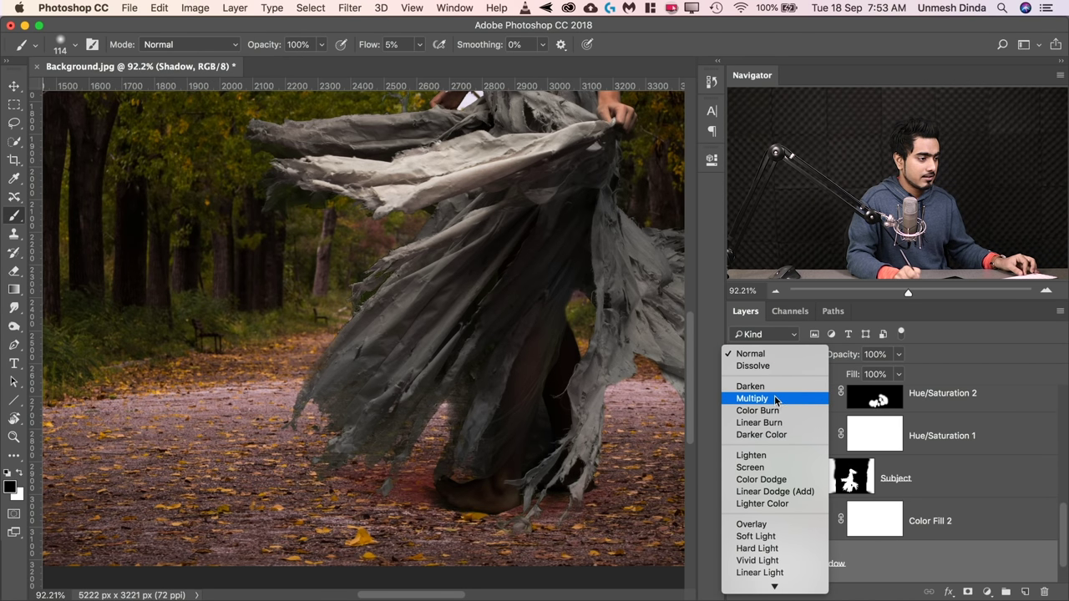
{"action": "left_click", "coordinate": [773, 398]}
{"action": "scroll", "coordinate": [564, 433], "scroll_direction": "down", "scroll_amount": 2}
{"action": "scroll", "coordinate": [564, 433], "scroll_direction": "down", "scroll_amount": 1}
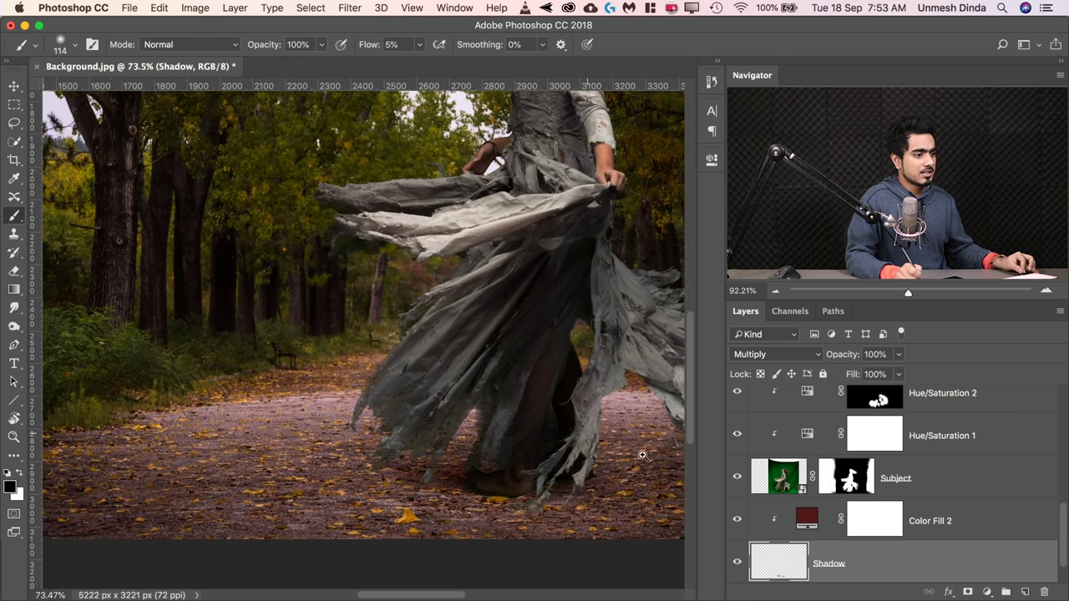
- Change the Color Fill 2 layer clipped to Shadow to a less saturated dark brown
{"action": "double_click", "coordinate": [807, 519]}
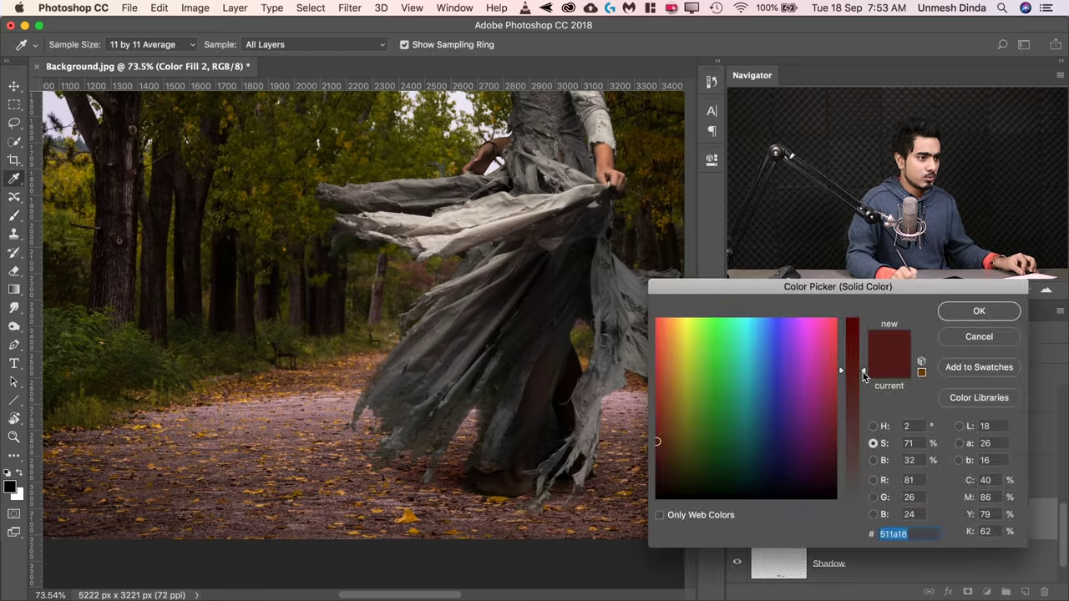
{"action": "left_click_drag", "start_coordinate": [863, 372], "coordinate": [856, 496]}
{"action": "left_click", "coordinate": [877, 461]}
{"action": "left_click", "coordinate": [874, 427]}
{"action": "key", "text": "Return"}
{"action": "key", "text": "b"}
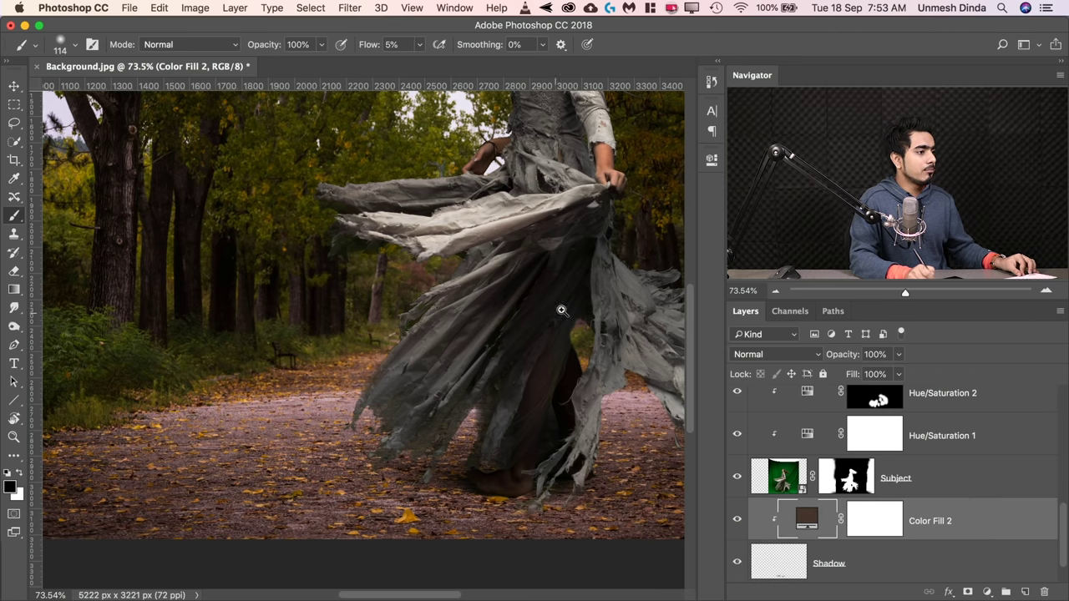
- Examine the foot, the torn cloth edges and the ground shadow up close, comparing them with the Subject mask temporarily disabled
{"action": "scroll", "coordinate": [527, 292], "scroll_direction": "down", "scroll_amount": 5}
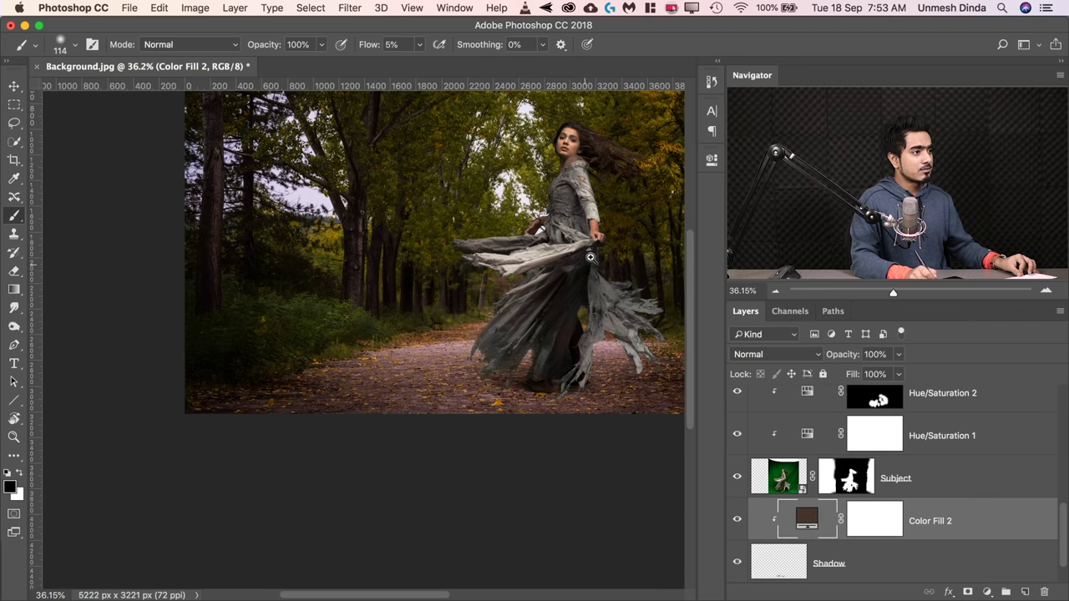
{"action": "scroll", "coordinate": [548, 350], "scroll_direction": "up", "scroll_amount": 8}
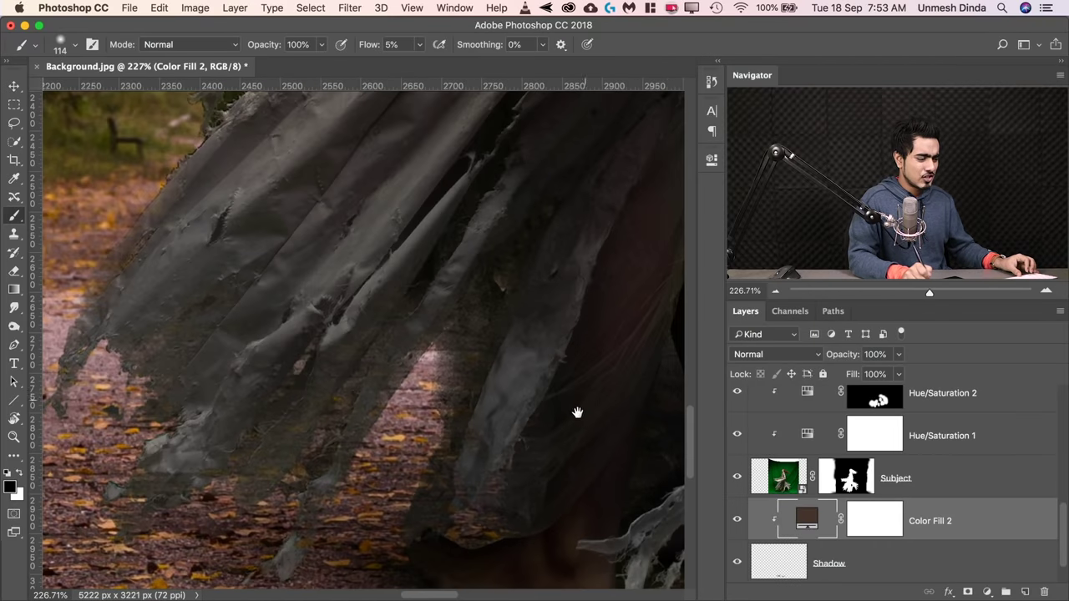
{"action": "left_click_drag", "start_coordinate": [577, 413], "coordinate": [498, 219]}
{"action": "key", "text": "super+r"}
{"action": "scroll", "coordinate": [523, 415], "scroll_direction": "up", "scroll_amount": 3}
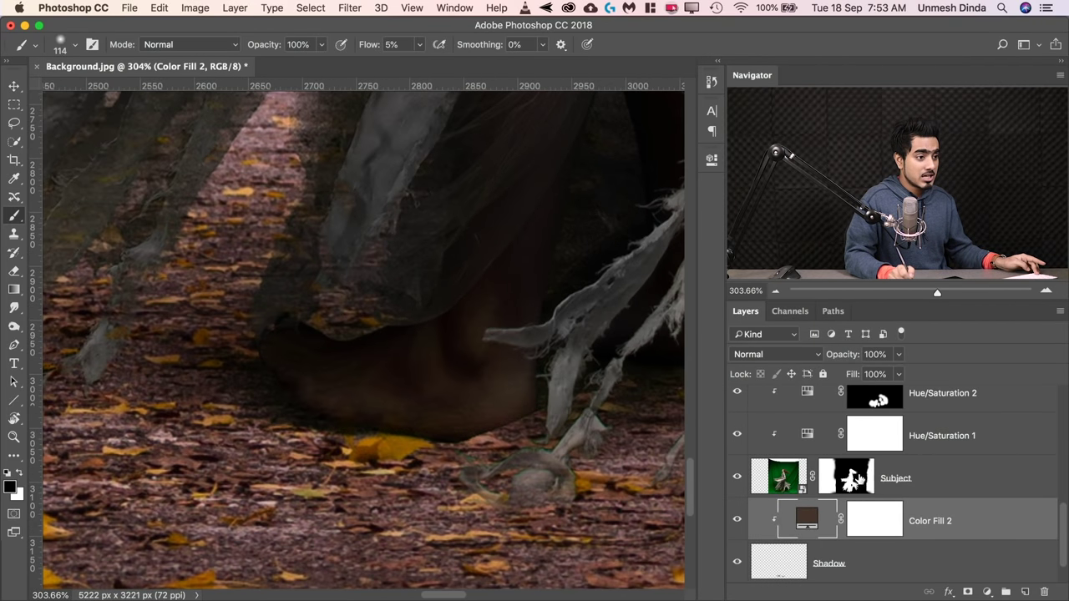
{"action": "left_click", "coordinate": [861, 478], "text": "shift"}
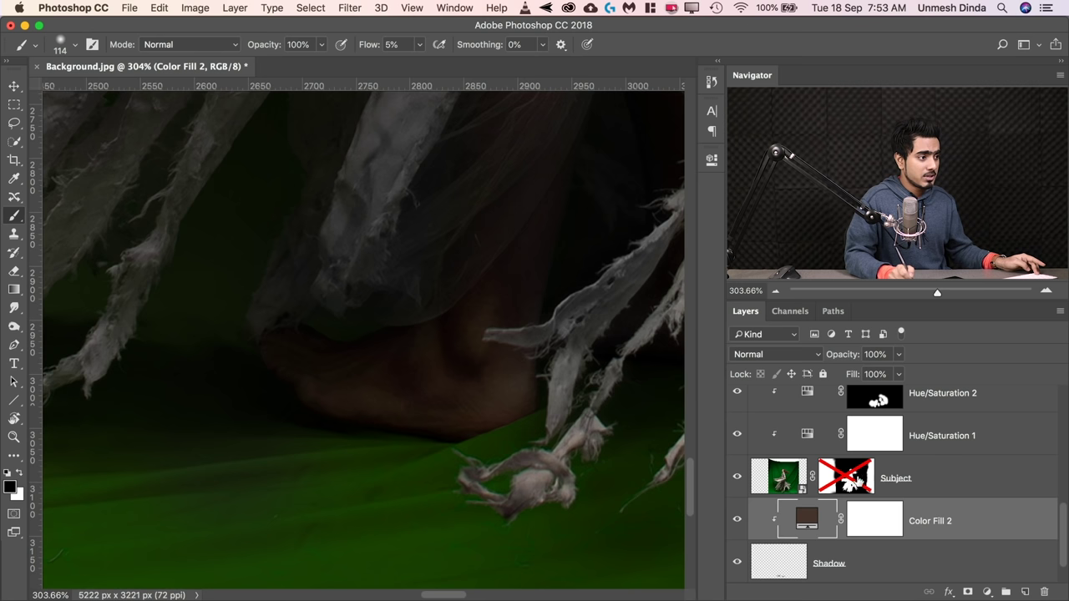
{"action": "left_click", "coordinate": [861, 478], "text": "shift"}
{"action": "left_click_drag", "start_coordinate": [492, 410], "coordinate": [304, 355]}
{"action": "left_click_drag", "start_coordinate": [519, 393], "coordinate": [417, 387]}
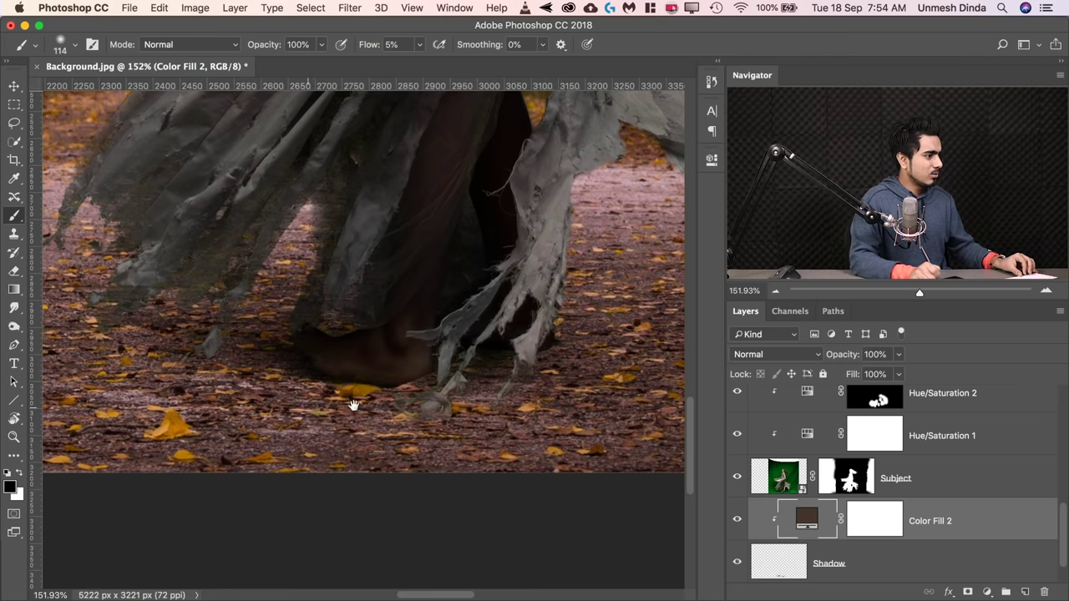
{"action": "left_click_drag", "start_coordinate": [354, 407], "coordinate": [464, 404]}
{"action": "key", "text": "super+r"}
{"action": "left_click_drag", "start_coordinate": [375, 386], "coordinate": [464, 376]}
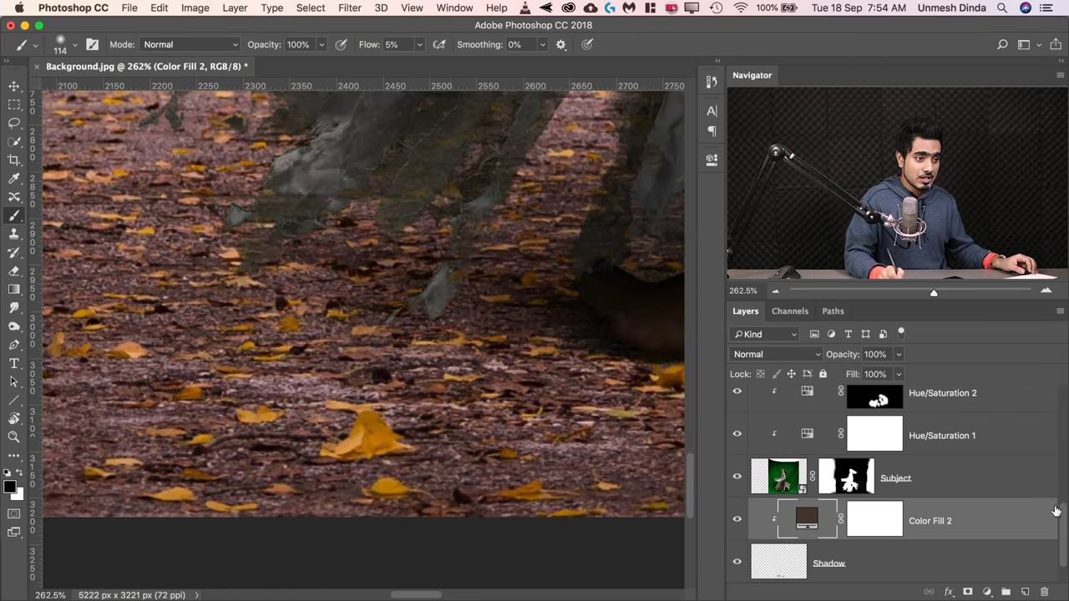
- Outline the large yellow leaf in the foreground of the Background layer with the Lasso and copy it to a new layer
{"action": "scroll", "coordinate": [1056, 512], "scroll_direction": "down", "scroll_amount": 1}
{"action": "left_click", "coordinate": [889, 554]}
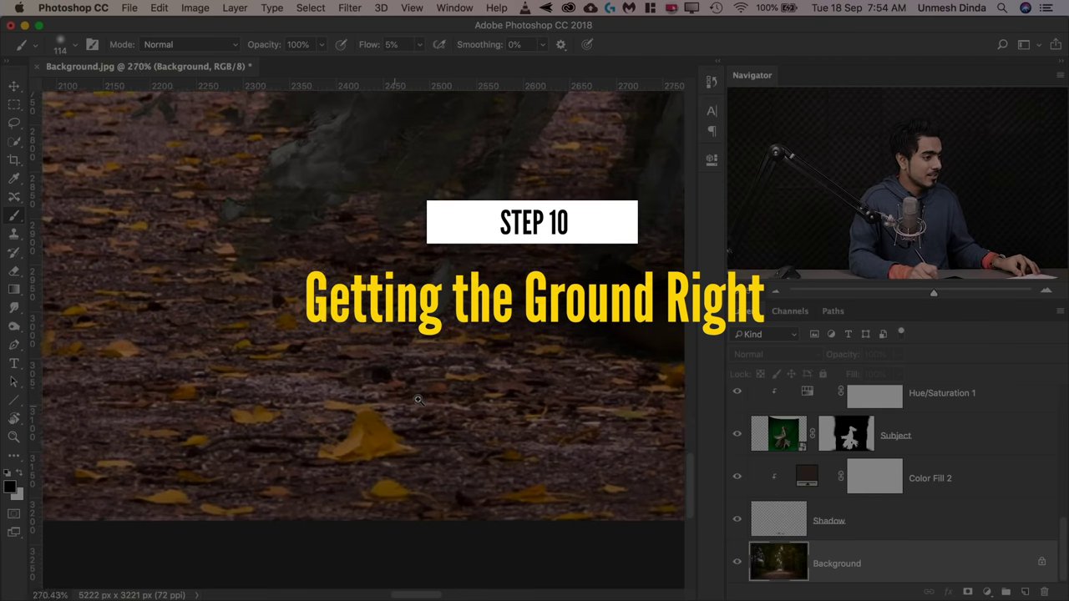
{"action": "left_click_drag", "start_coordinate": [418, 401], "coordinate": [451, 400]}
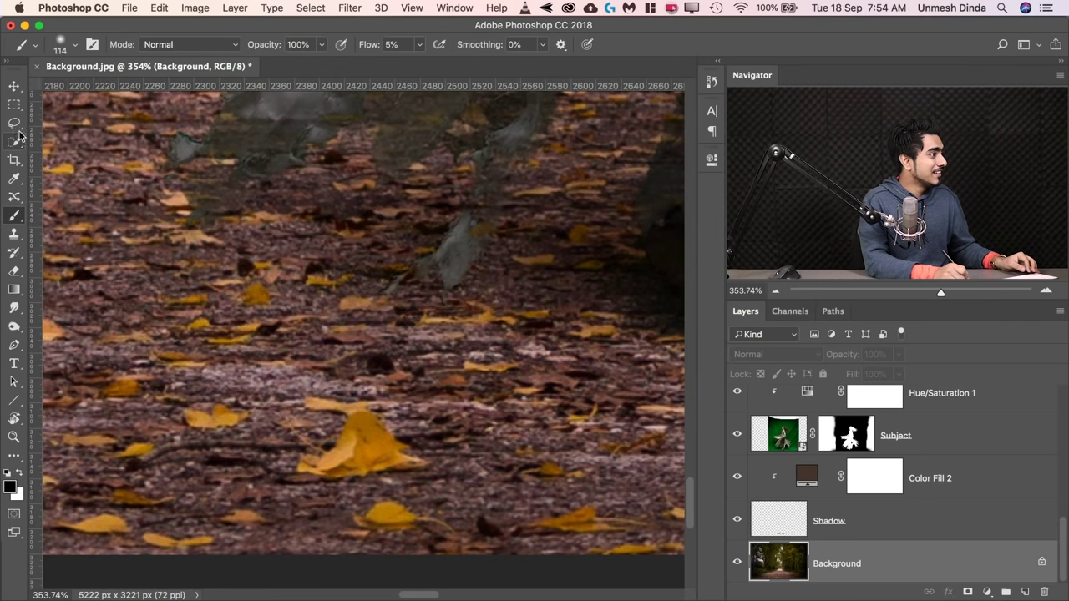
{"action": "left_click", "coordinate": [14, 125]}
{"action": "left_click", "coordinate": [33, 124]}
{"action": "left_click_drag", "start_coordinate": [354, 408], "coordinate": [373, 407]}
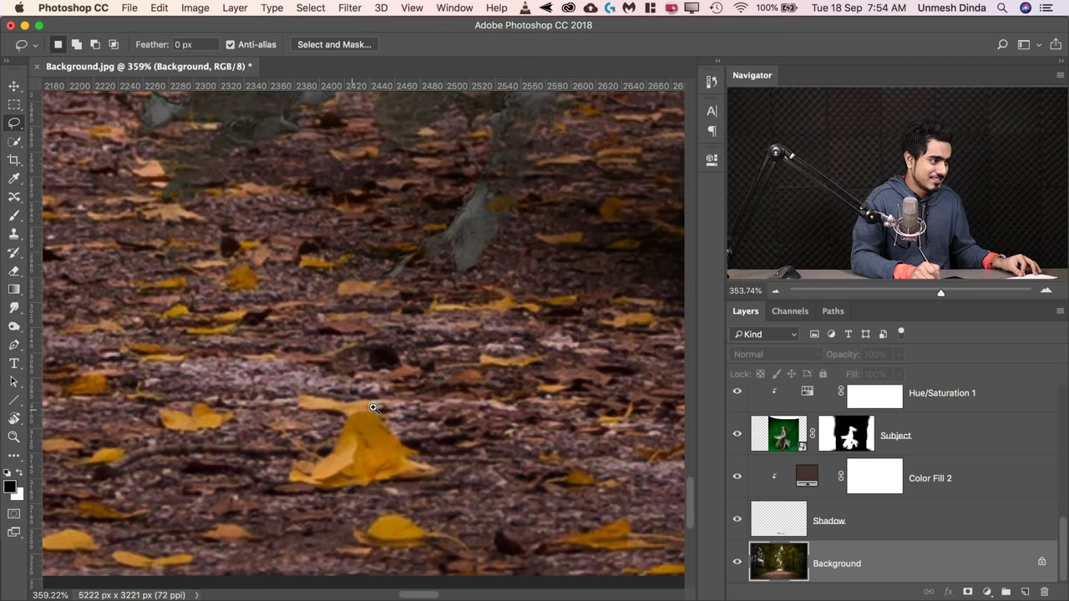
{"action": "scroll", "coordinate": [374, 407], "scroll_direction": "up", "scroll_amount": 3}
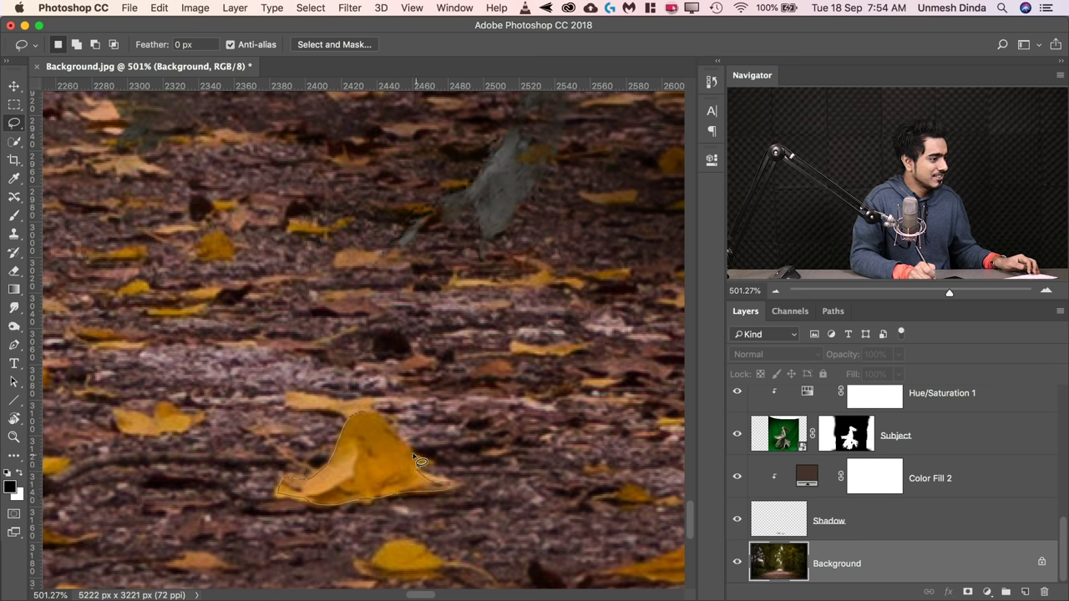
{"action": "left_click_drag", "start_coordinate": [359, 423], "coordinate": [361, 417]}
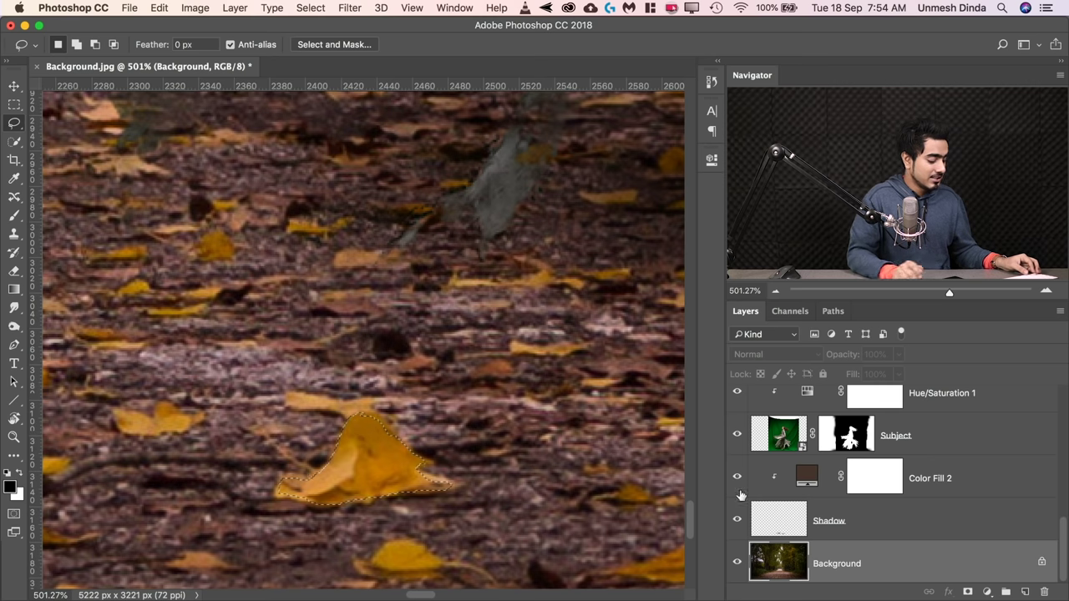
{"action": "key", "text": "super+j"}
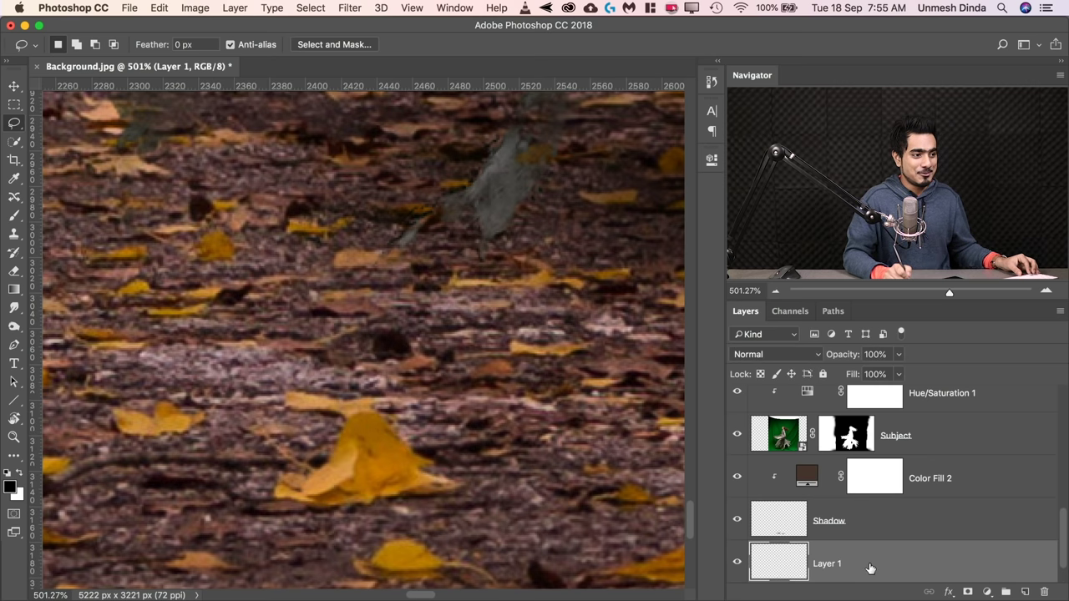
- Move Layer 1 above the Subject's adjustment layers, just below Color Fill 1, and place the copied leaf at the heel of the foot
{"action": "left_click_drag", "start_coordinate": [873, 571], "coordinate": [877, 548]}
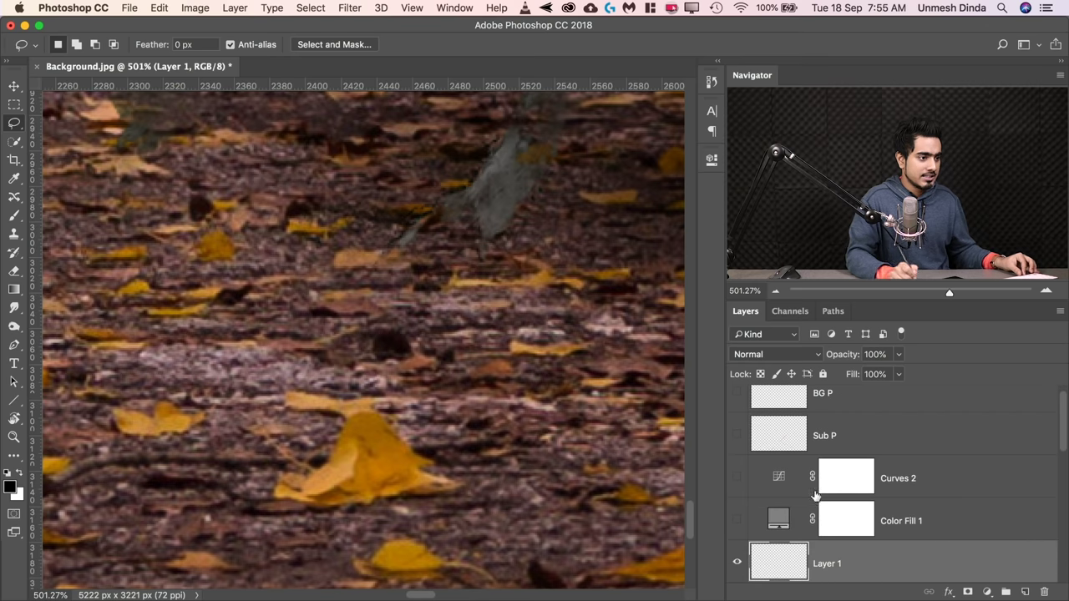
{"action": "left_click_drag", "start_coordinate": [482, 318], "coordinate": [454, 316]}
{"action": "scroll", "coordinate": [454, 316], "scroll_direction": "down", "scroll_amount": 5}
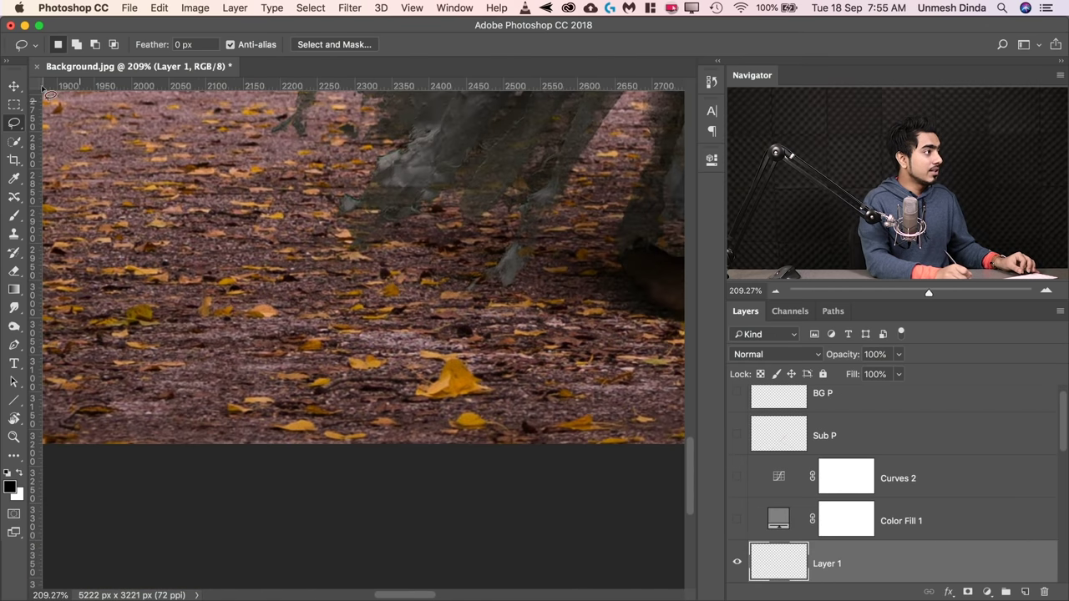
{"action": "left_click", "coordinate": [13, 86]}
{"action": "left_click_drag", "start_coordinate": [476, 403], "coordinate": [505, 374]}
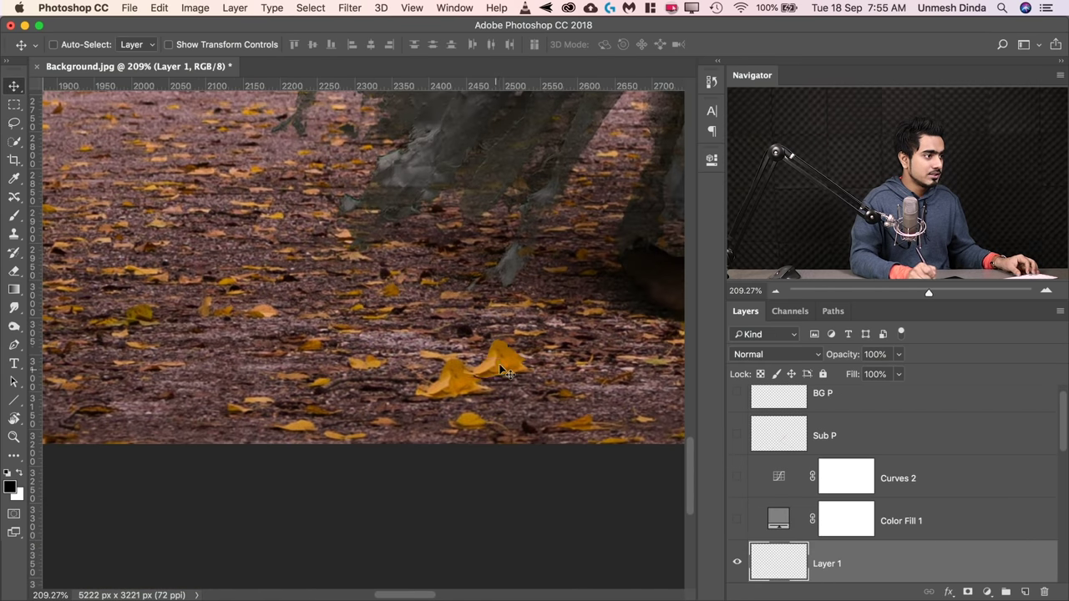
{"action": "left_click_drag", "start_coordinate": [586, 325], "coordinate": [629, 301]}
{"action": "left_click_drag", "start_coordinate": [543, 322], "coordinate": [516, 386]}
{"action": "key", "text": "ctrl+r"}
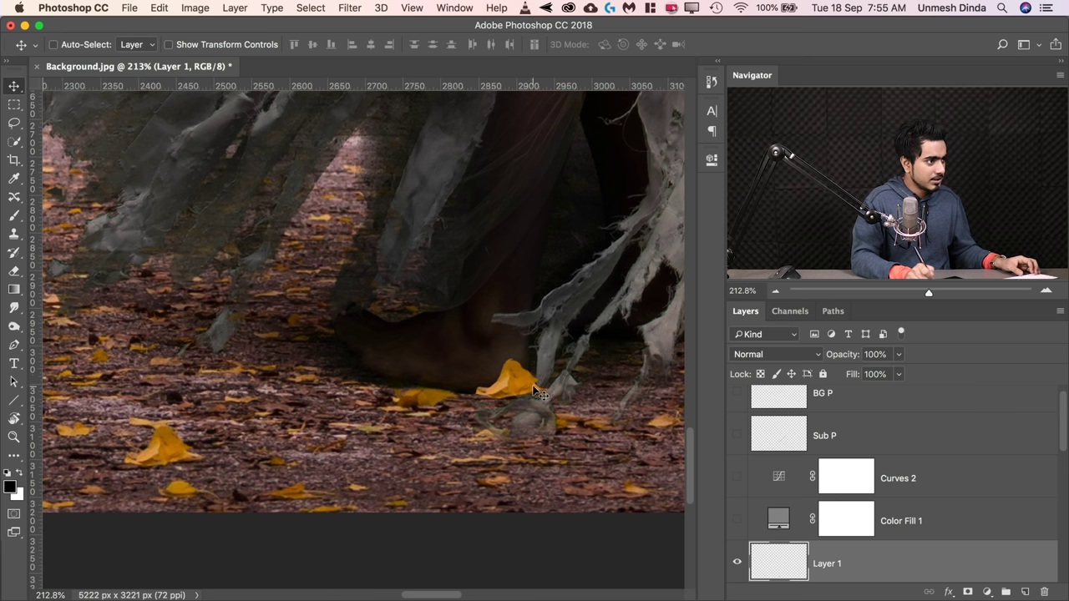
- Darken the copied leaf with a clipped Curves adjustment, pulling the RGB curve down to input 162, output 76
{"action": "scroll", "coordinate": [542, 393], "scroll_direction": "up", "scroll_amount": 5}
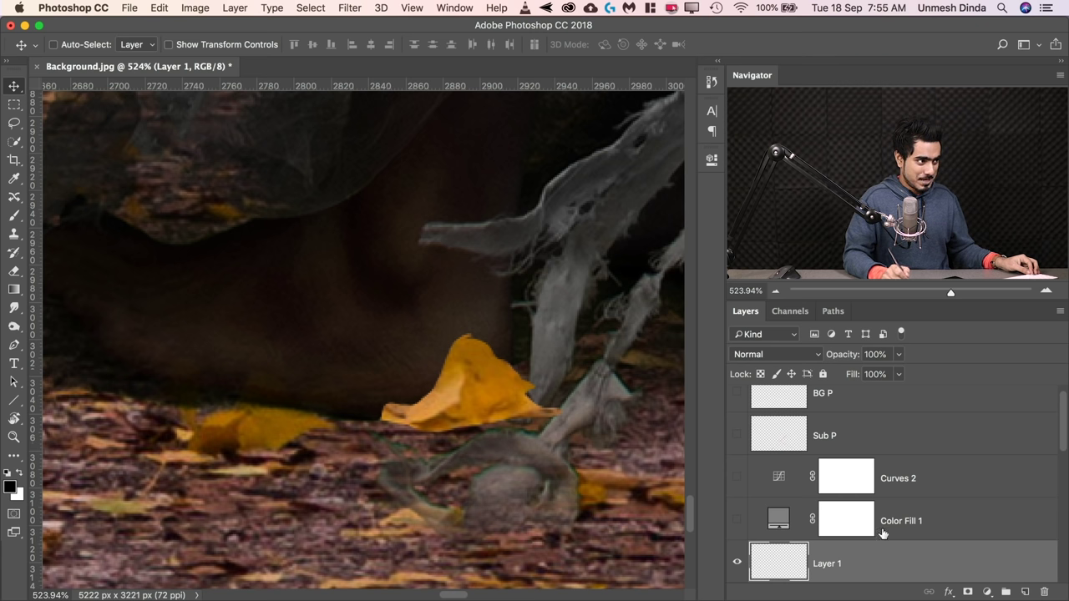
{"action": "left_click", "coordinate": [987, 591]}
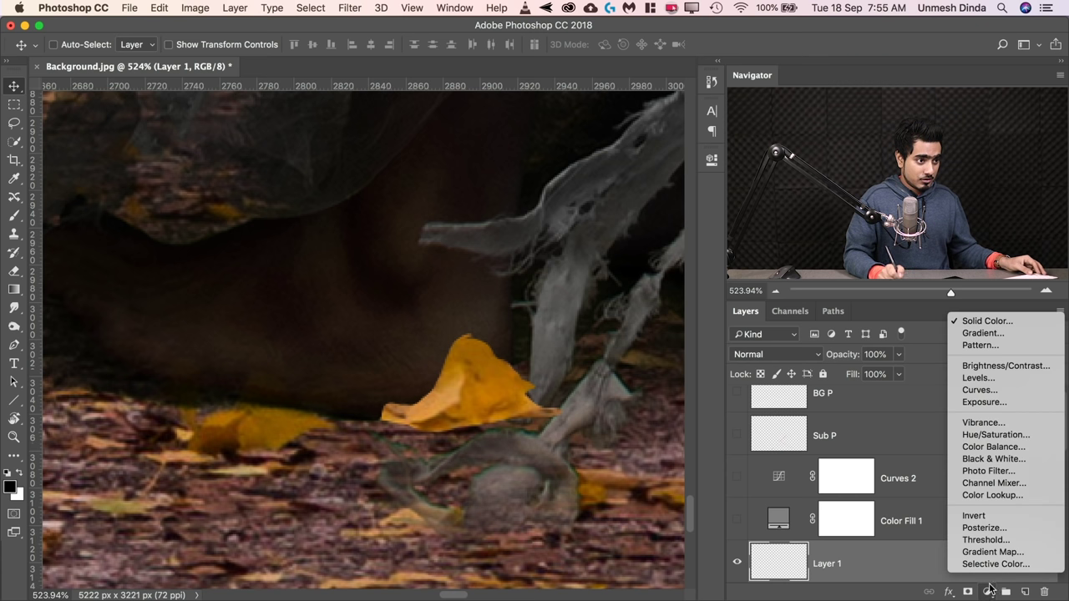
{"action": "left_click", "coordinate": [994, 398]}
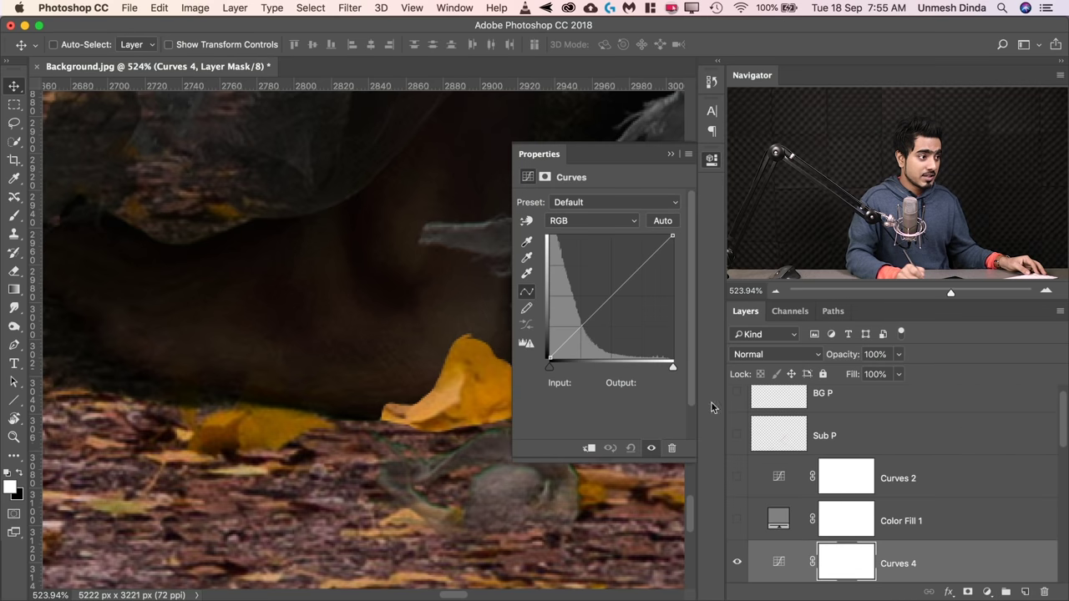
{"action": "left_click", "coordinate": [588, 450]}
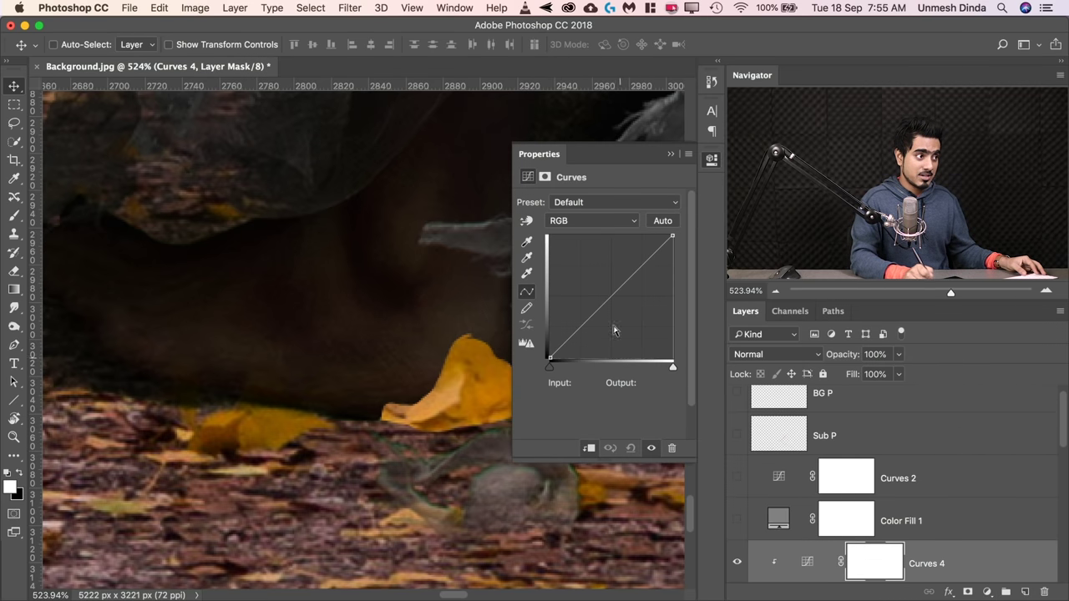
{"action": "left_click_drag", "start_coordinate": [612, 298], "coordinate": [632, 325]}
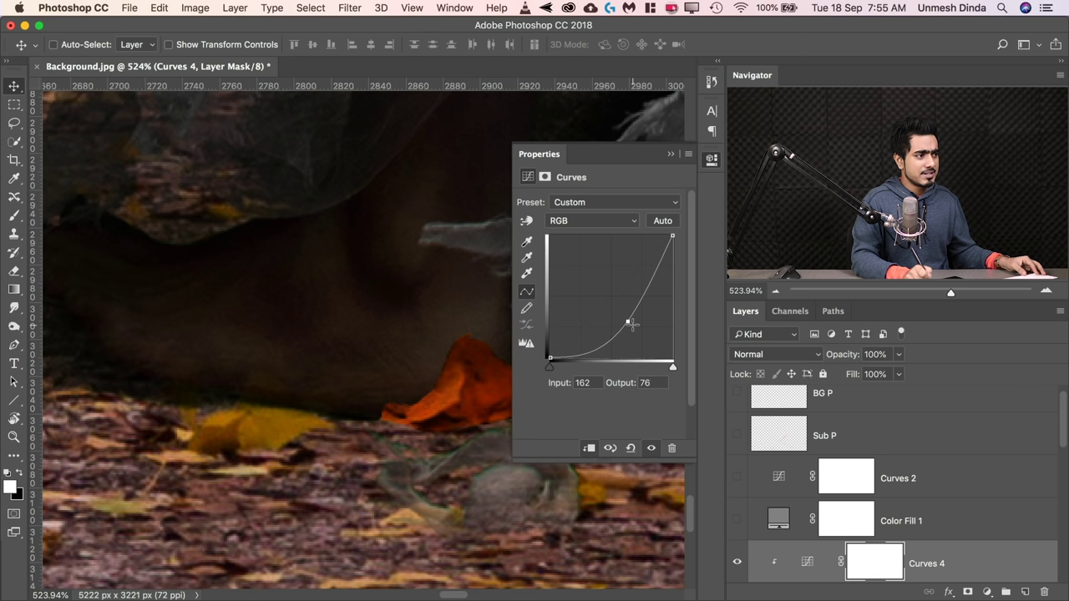
- Add a Hue/Saturation adjustment clipped to the leaf, with Hue +8 and Saturation -44
{"action": "left_click", "coordinate": [987, 592]}
{"action": "left_click", "coordinate": [994, 434]}
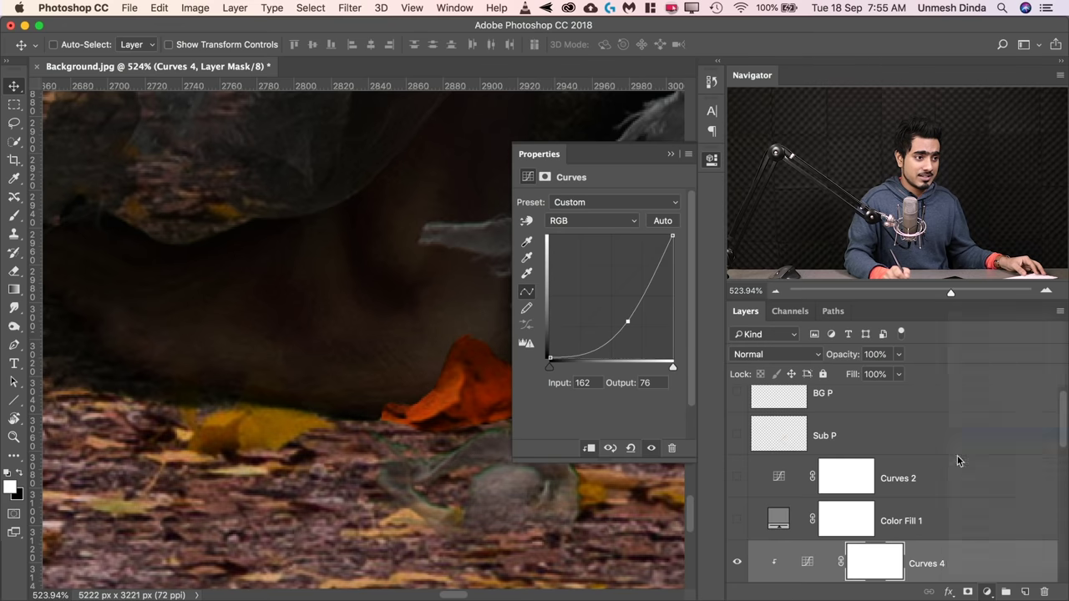
{"action": "left_click", "coordinate": [592, 448]}
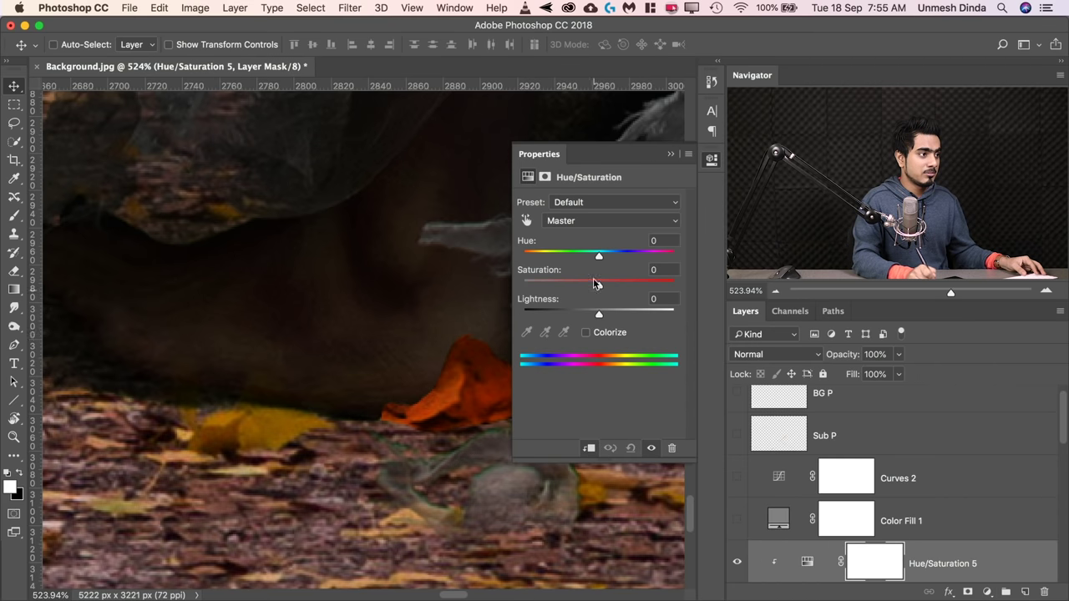
{"action": "left_click_drag", "start_coordinate": [587, 286], "coordinate": [560, 287]}
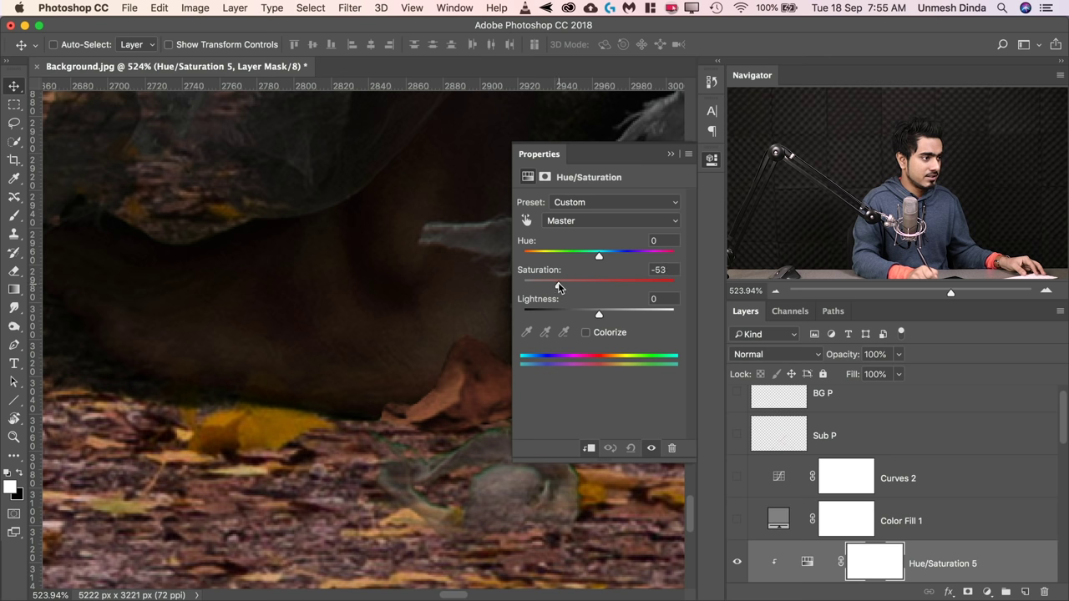
{"action": "mouse_move", "coordinate": [605, 254]}
{"action": "left_mouse_down"}
{"action": "mouse_move", "coordinate": [623, 255]}
{"action": "mouse_move", "coordinate": [605, 257]}
{"action": "left_mouse_up"}
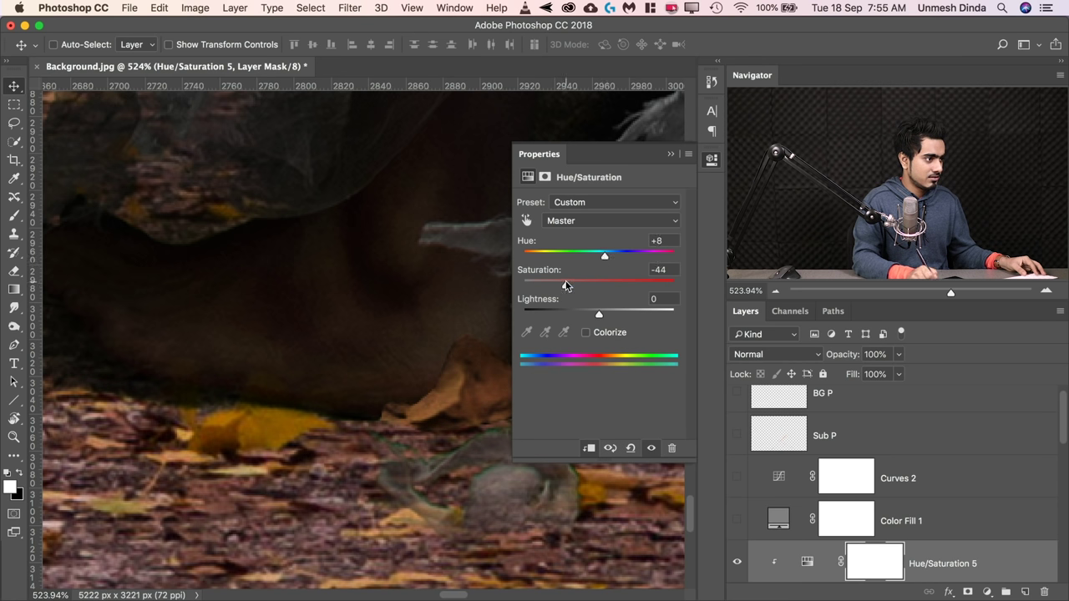
{"action": "left_click", "coordinate": [670, 158]}
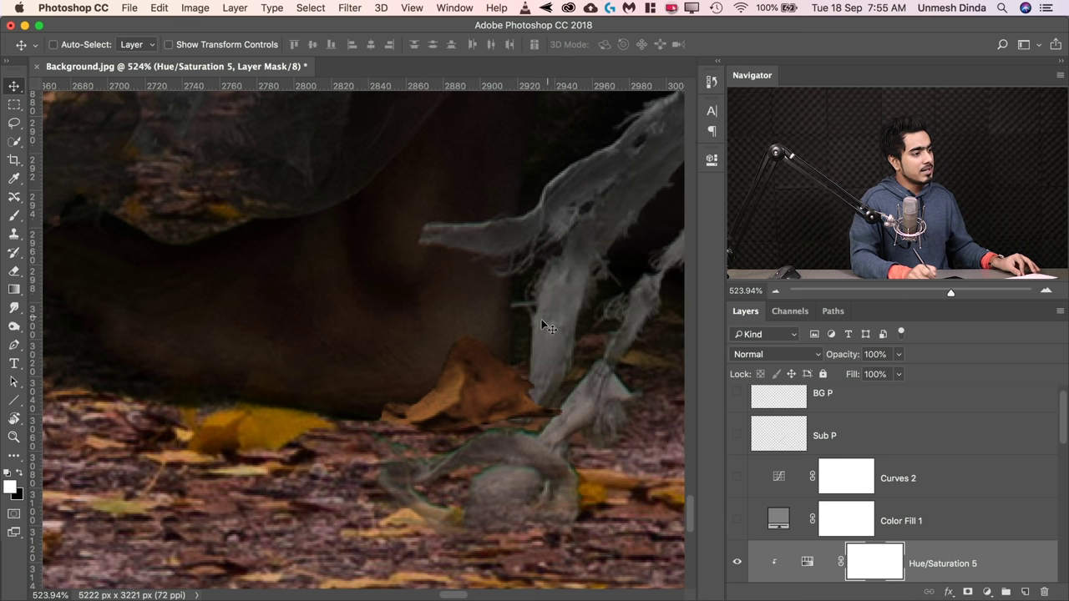
- Rename Layer 1, which holds the copied leaf, as Leaf
{"action": "mouse_move", "coordinate": [540, 310]}
{"action": "left_mouse_down"}
{"action": "mouse_move", "coordinate": [484, 315]}
{"action": "mouse_move", "coordinate": [532, 318]}
{"action": "left_mouse_up"}
{"action": "key", "text": "super+r"}
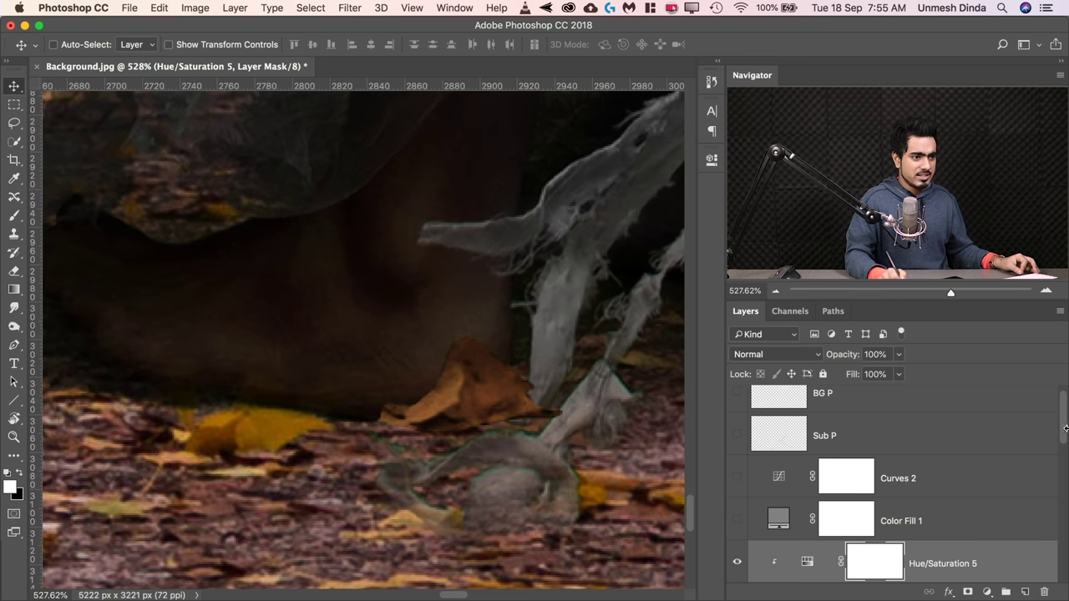
{"action": "left_click_drag", "start_coordinate": [1065, 429], "coordinate": [1050, 473]}
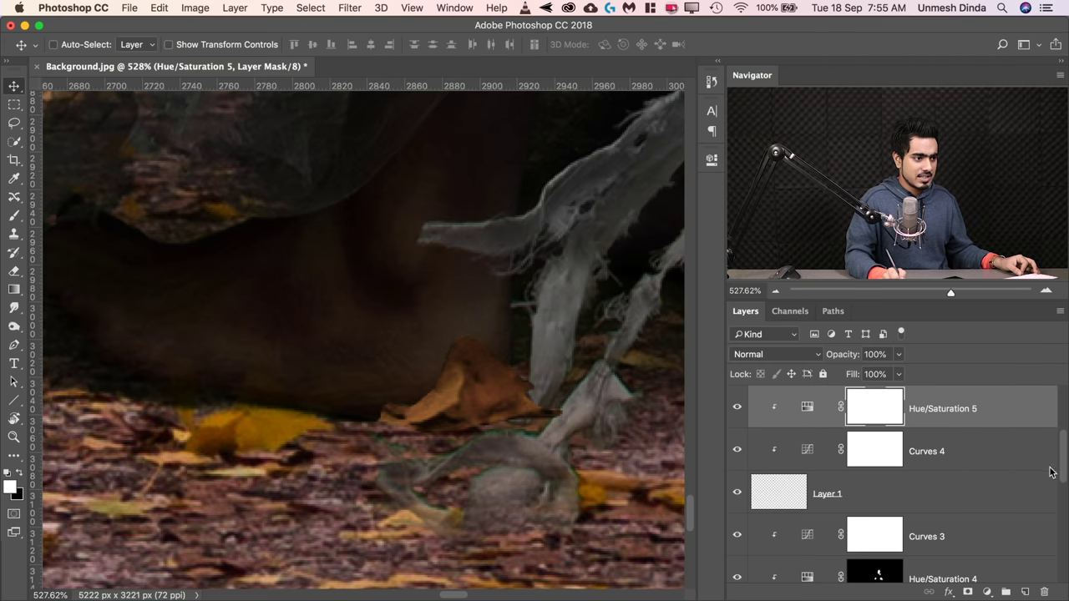
{"action": "left_click", "coordinate": [833, 497]}
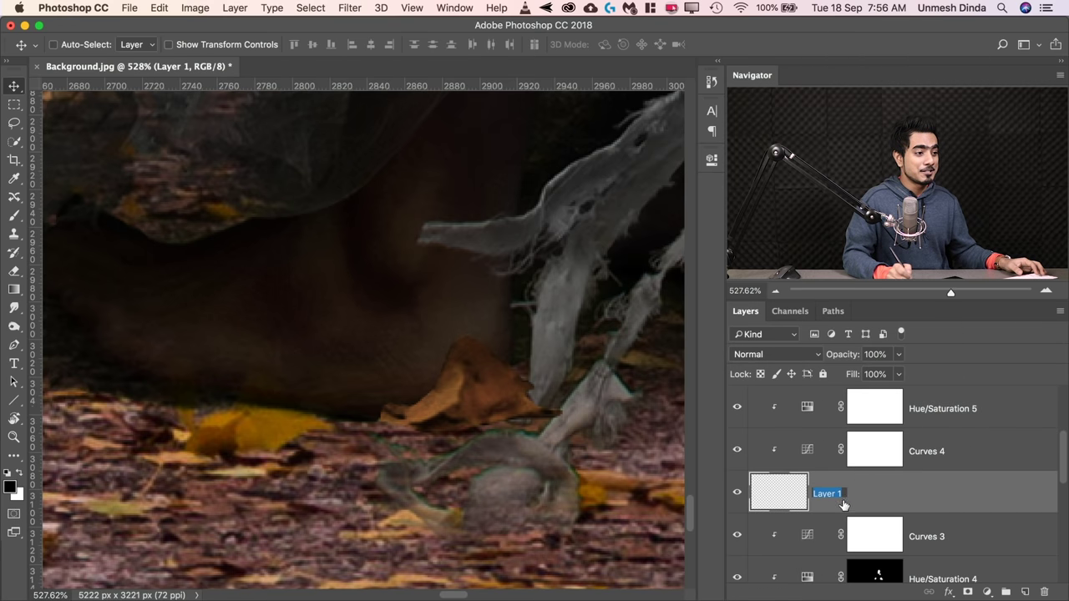
{"action": "type", "text": "Leaf"}
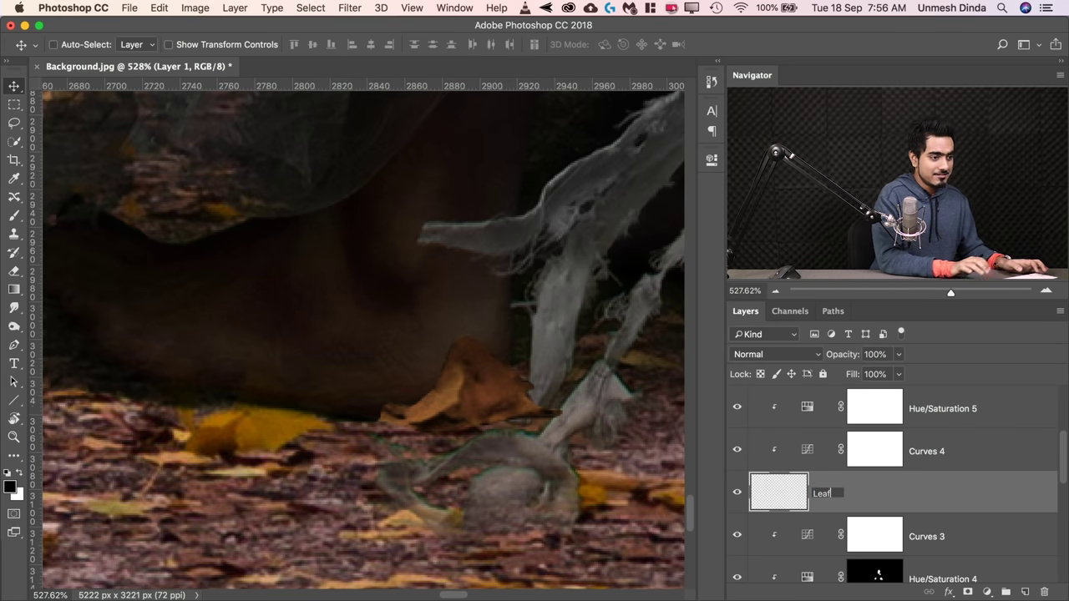
{"action": "key", "text": "Return"}
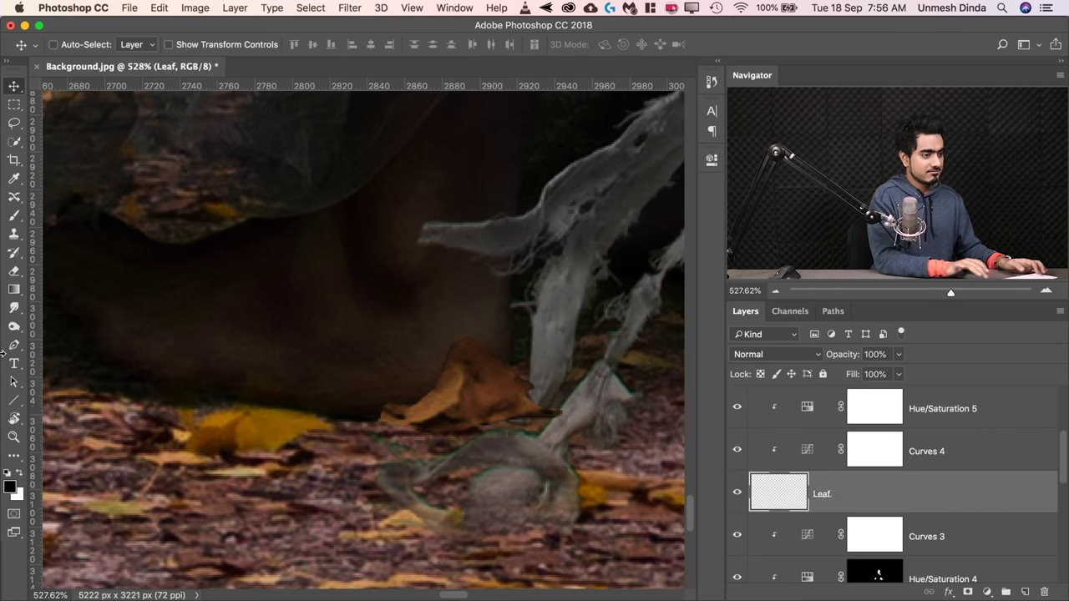
- Add a mask to the Leaf layer and paint black at 29% flow over the leaf's edges to blend it into the ground and heel
{"action": "left_click", "coordinate": [971, 593]}
{"action": "scroll", "coordinate": [477, 424], "scroll_direction": "up", "scroll_amount": 2}
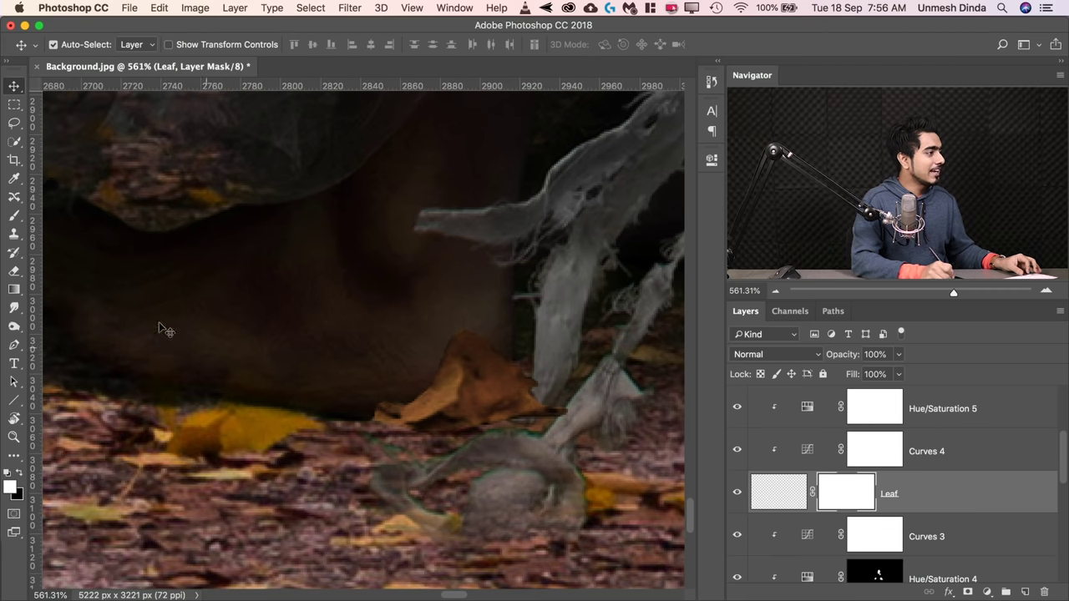
{"action": "left_click", "coordinate": [14, 216]}
{"action": "left_click_drag", "start_coordinate": [578, 363], "coordinate": [418, 377]}
{"action": "left_click_drag", "start_coordinate": [498, 416], "coordinate": [510, 416]}
{"action": "key", "text": "x"}
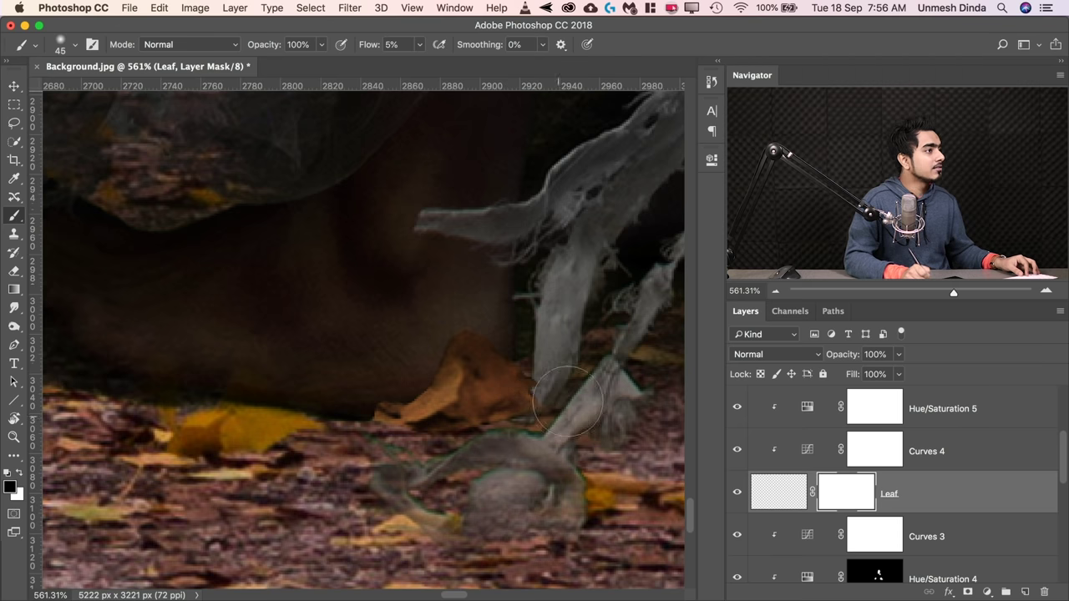
{"action": "left_click_drag", "start_coordinate": [376, 47], "coordinate": [385, 46]}
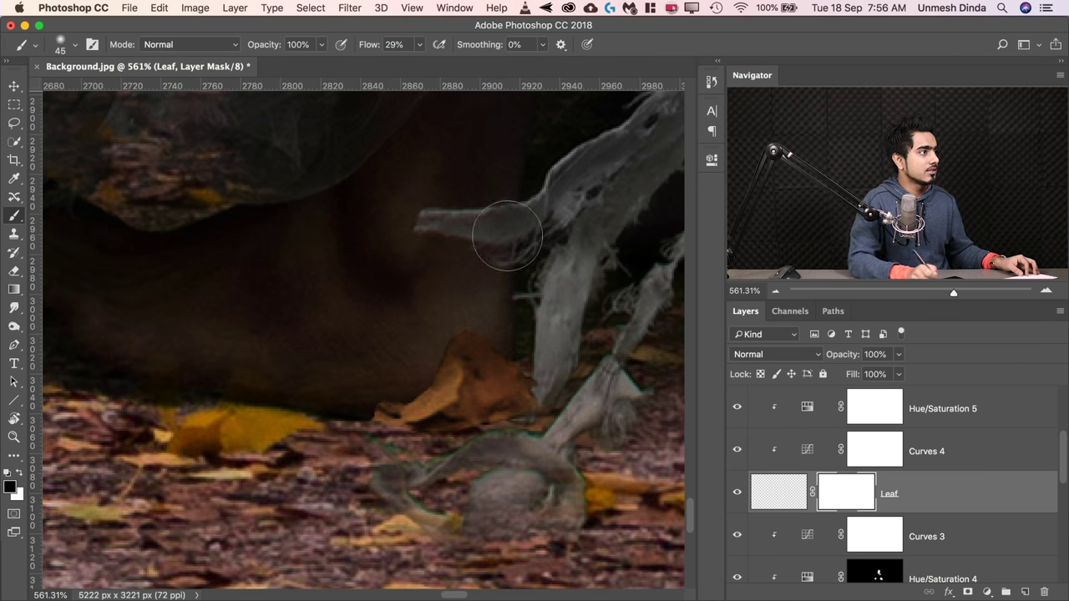
{"action": "left_click_drag", "start_coordinate": [572, 393], "coordinate": [555, 404]}
{"action": "left_click_drag", "start_coordinate": [503, 335], "coordinate": [442, 335]}
{"action": "left_click_drag", "start_coordinate": [418, 391], "coordinate": [360, 403]}
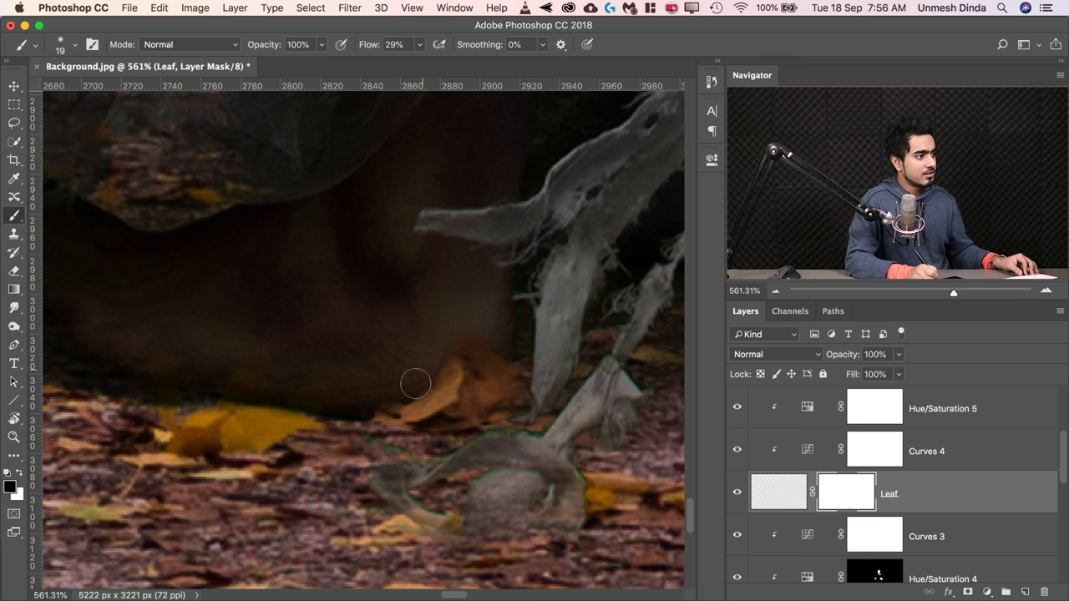
{"action": "mouse_move", "coordinate": [439, 358]}
{"action": "left_mouse_down"}
{"action": "mouse_move", "coordinate": [358, 348]}
{"action": "mouse_move", "coordinate": [415, 337]}
{"action": "mouse_move", "coordinate": [590, 376]}
{"action": "left_mouse_up"}
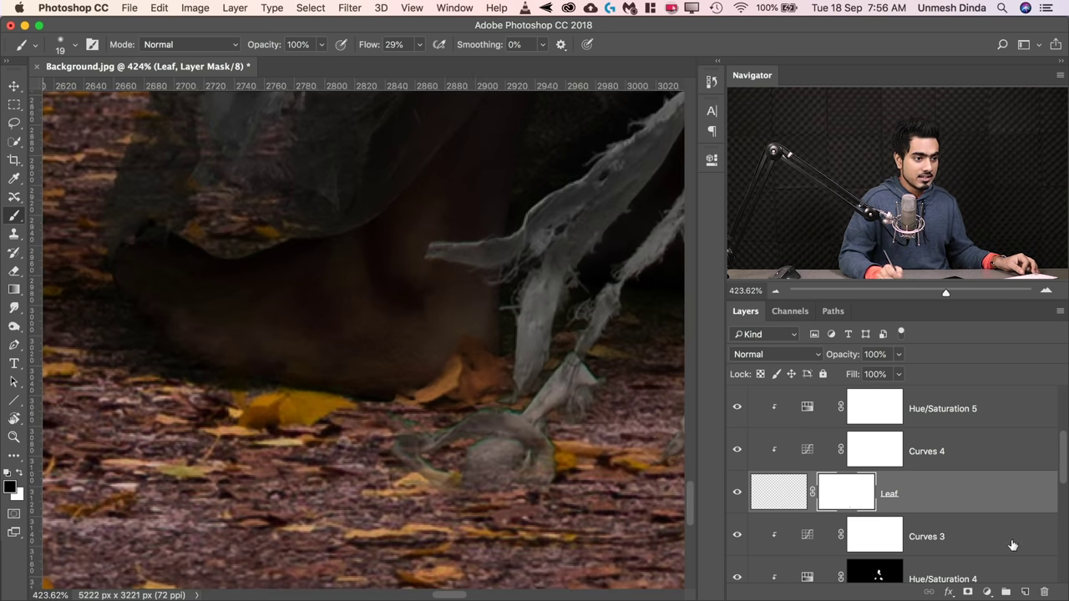
- Create a new layer directly beneath the Leaf layer and name it S L
{"action": "left_click", "coordinate": [1002, 542]}
{"action": "left_click", "coordinate": [1023, 592]}
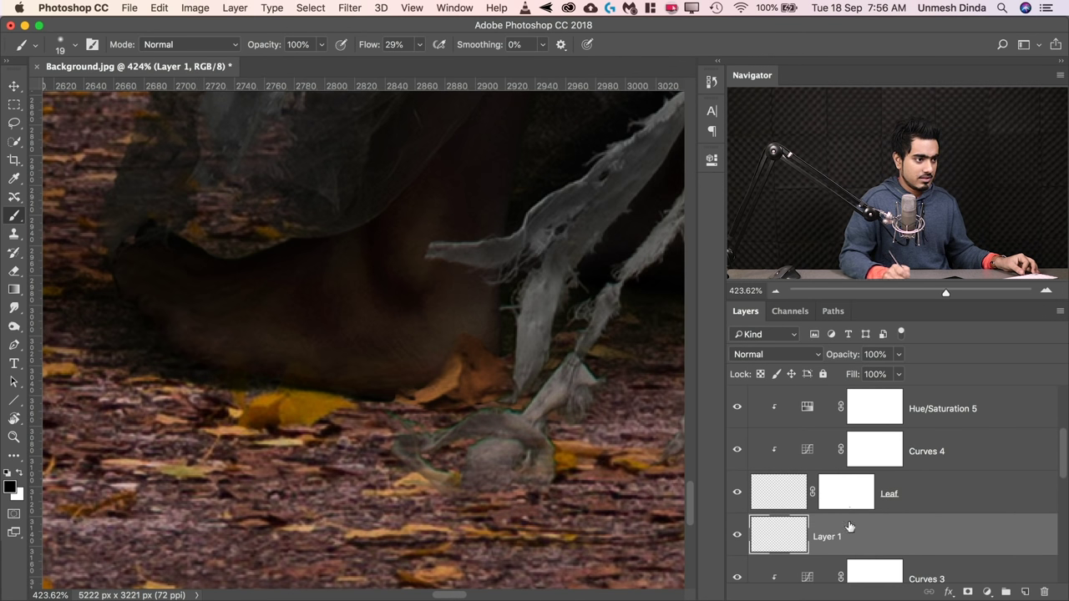
{"action": "type", "text": "Sh"}
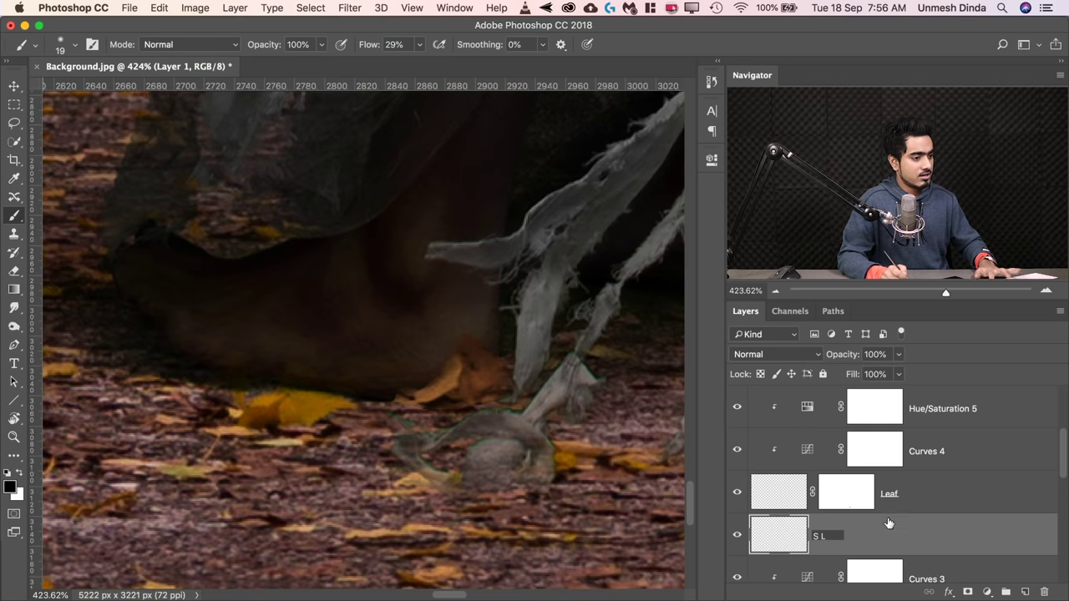
{"action": "key", "text": "Return"}
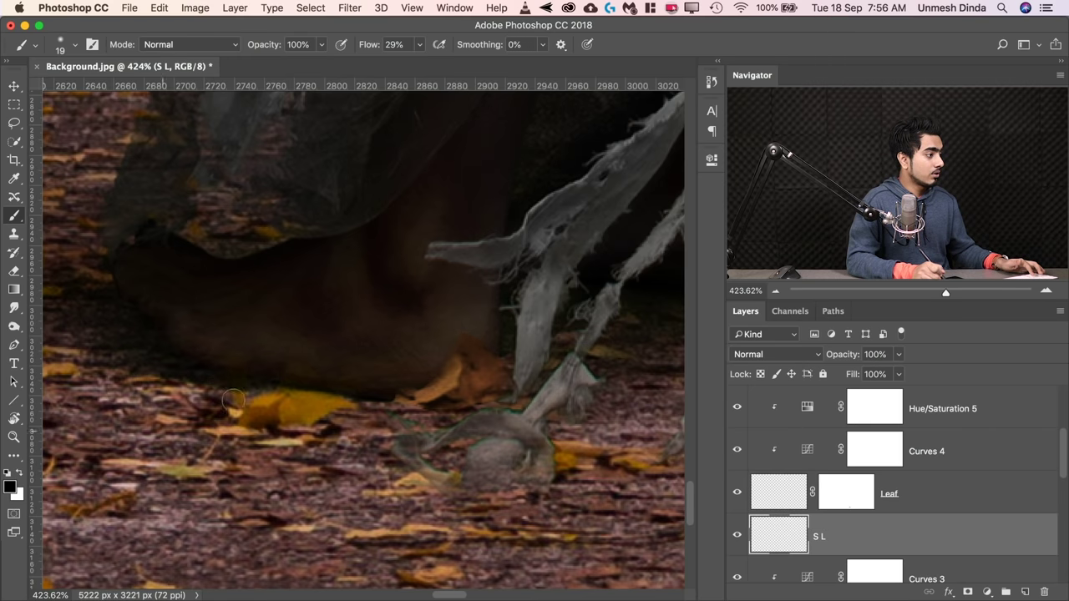
- Paint a soft black shadow beneath the leaf and heel on the S L layer with the brush at 6% flow
{"action": "left_click_drag", "start_coordinate": [298, 356], "coordinate": [346, 363]}
{"action": "left_click_drag", "start_coordinate": [363, 48], "coordinate": [344, 48]}
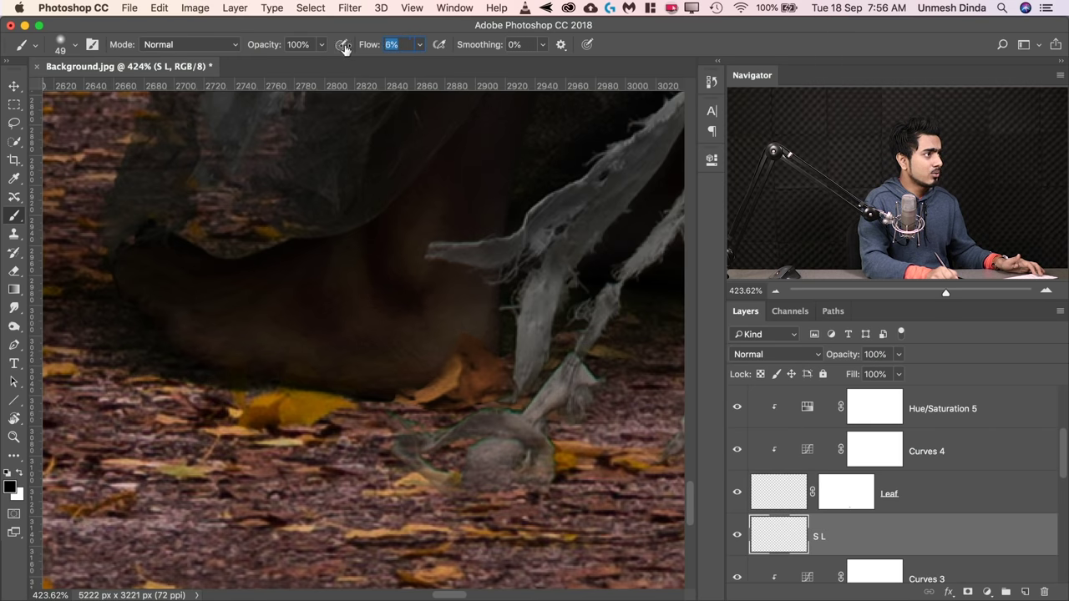
{"action": "left_click_drag", "start_coordinate": [424, 359], "coordinate": [434, 360]}
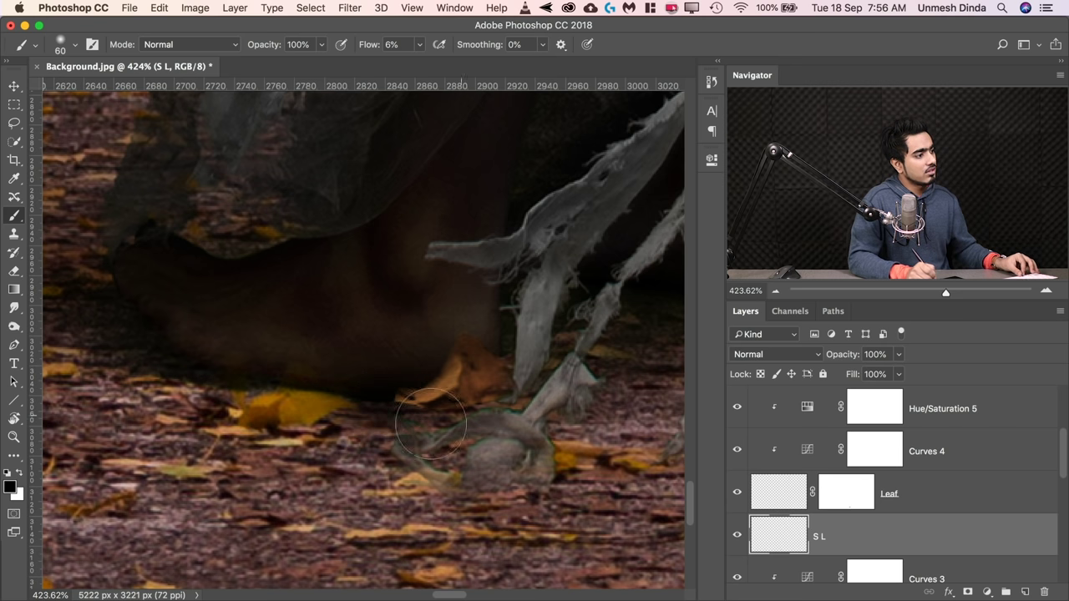
- Add a Curves adjustment above Hue/Saturation 6, clipped to the Subject, raising the Red curve at input 118 to output 139
{"action": "key", "text": "super+0"}
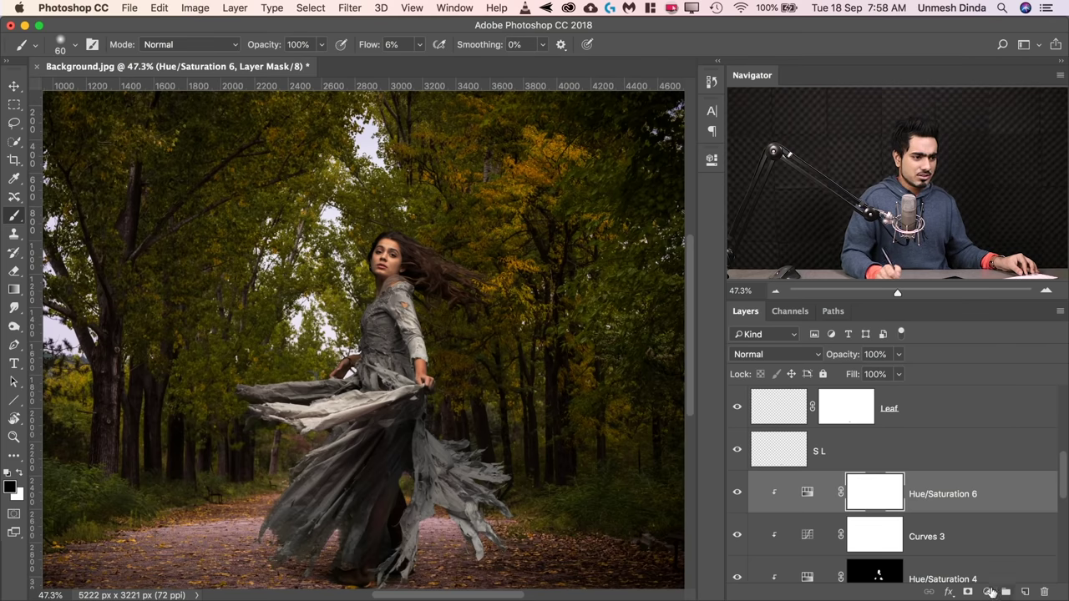
{"action": "left_click", "coordinate": [989, 592]}
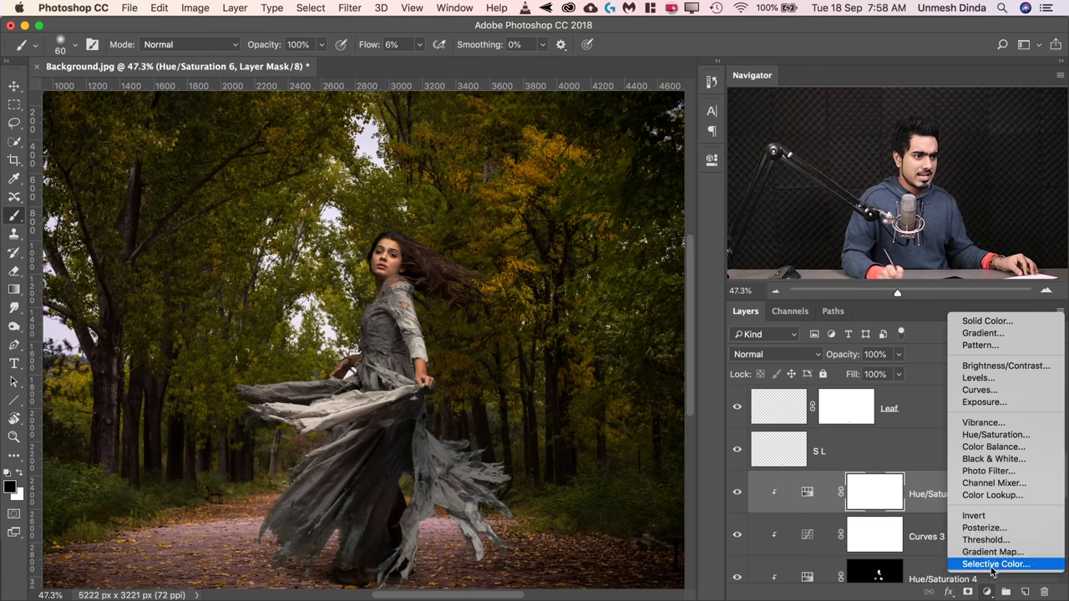
{"action": "left_click", "coordinate": [980, 390]}
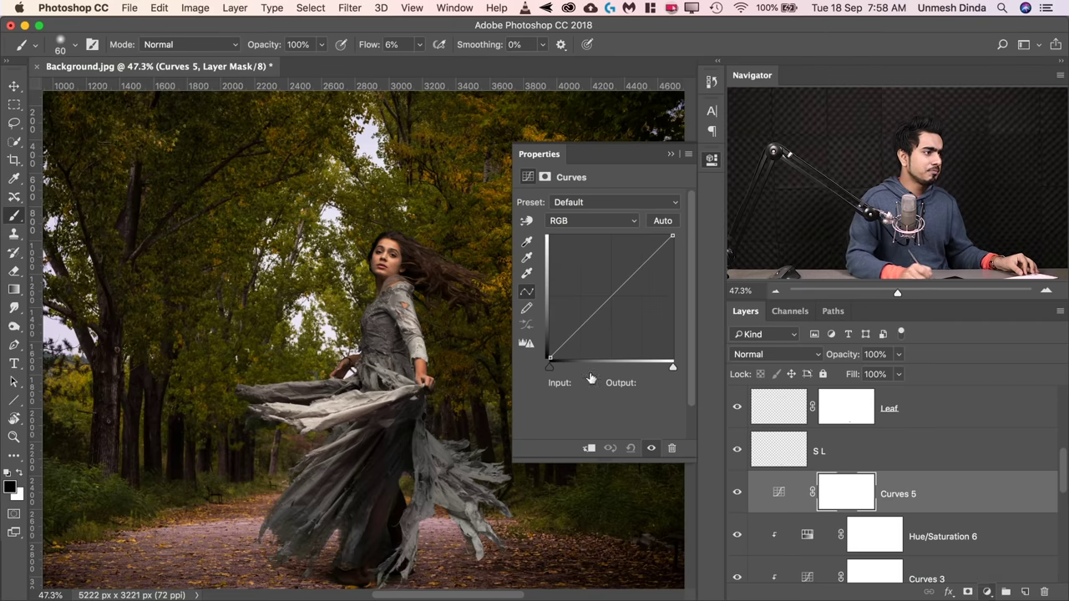
{"action": "left_click", "coordinate": [582, 220]}
{"action": "left_click", "coordinate": [579, 235]}
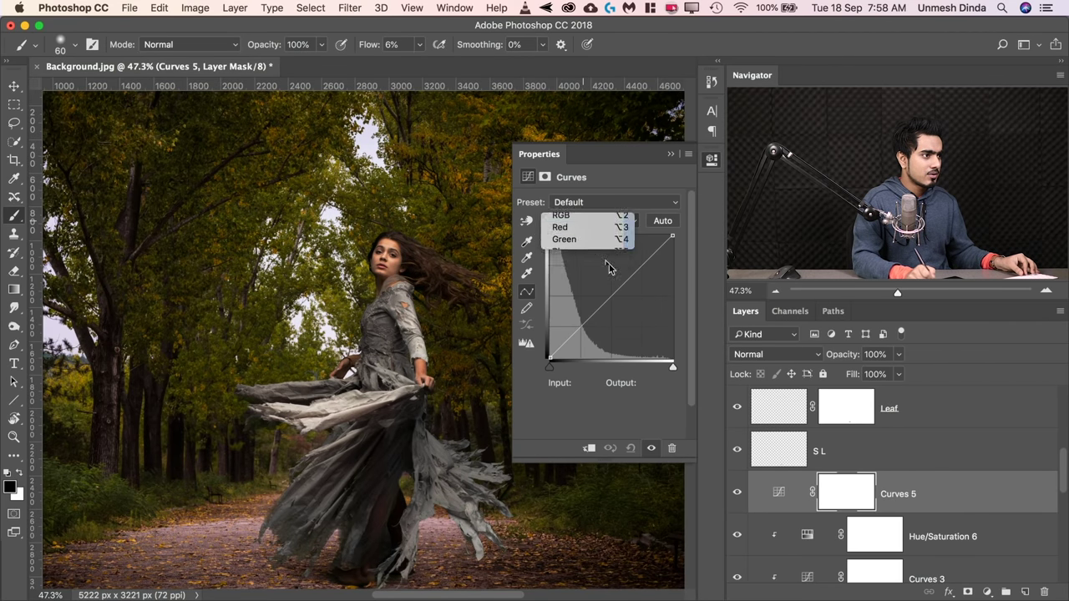
{"action": "left_click_drag", "start_coordinate": [614, 294], "coordinate": [606, 289]}
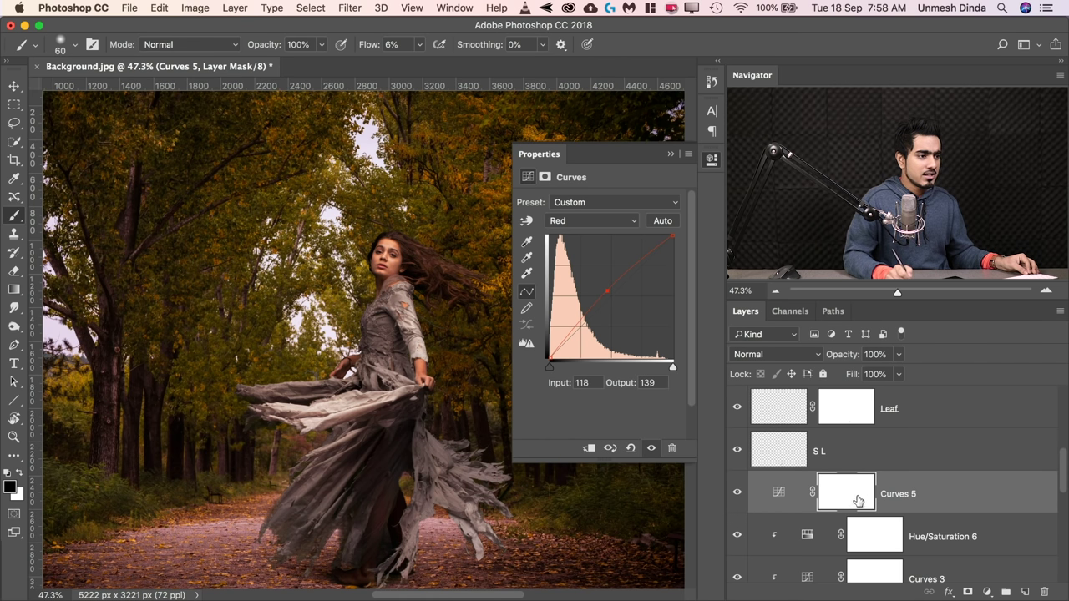
{"action": "left_click", "coordinate": [589, 449]}
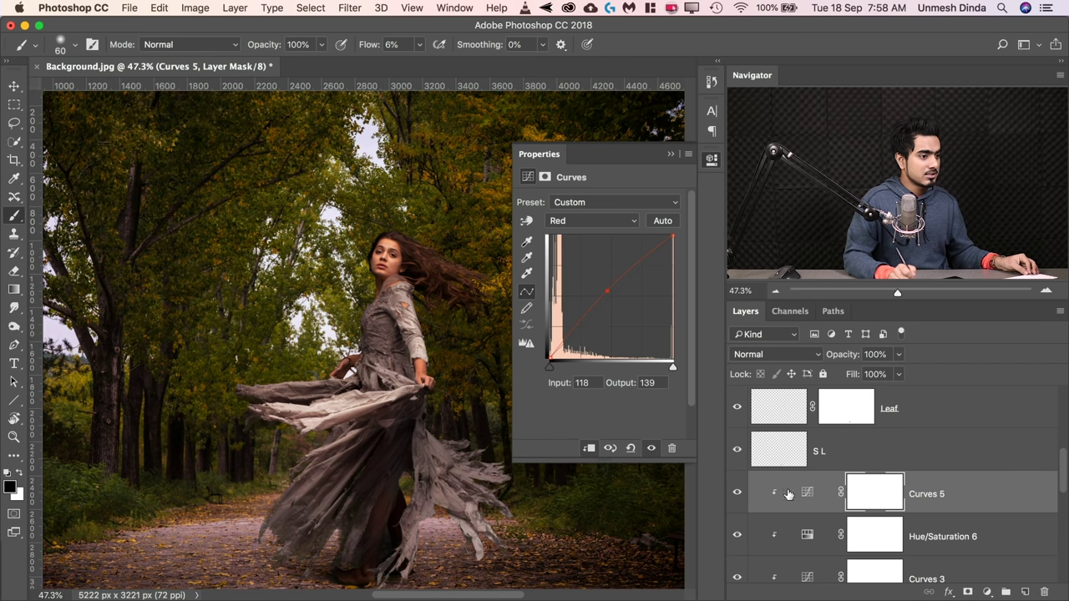
- Invert the Curves 5 mask to black and paint white over the woman's dress with the brush at 100% flow
{"action": "key", "text": "super+i"}
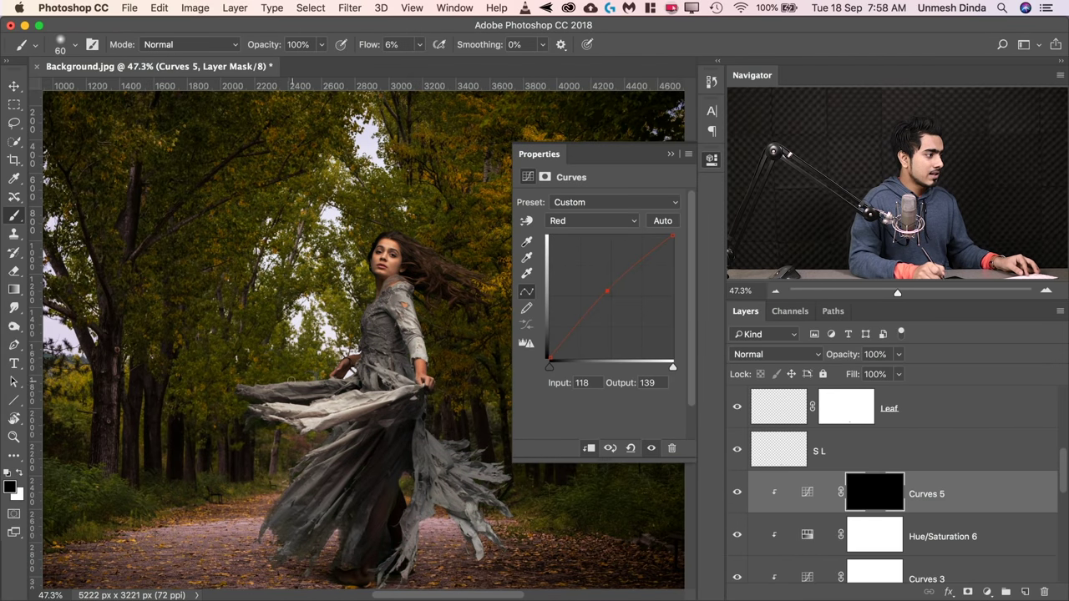
{"action": "key", "text": "x"}
{"action": "left_click_drag", "start_coordinate": [365, 324], "coordinate": [381, 324]}
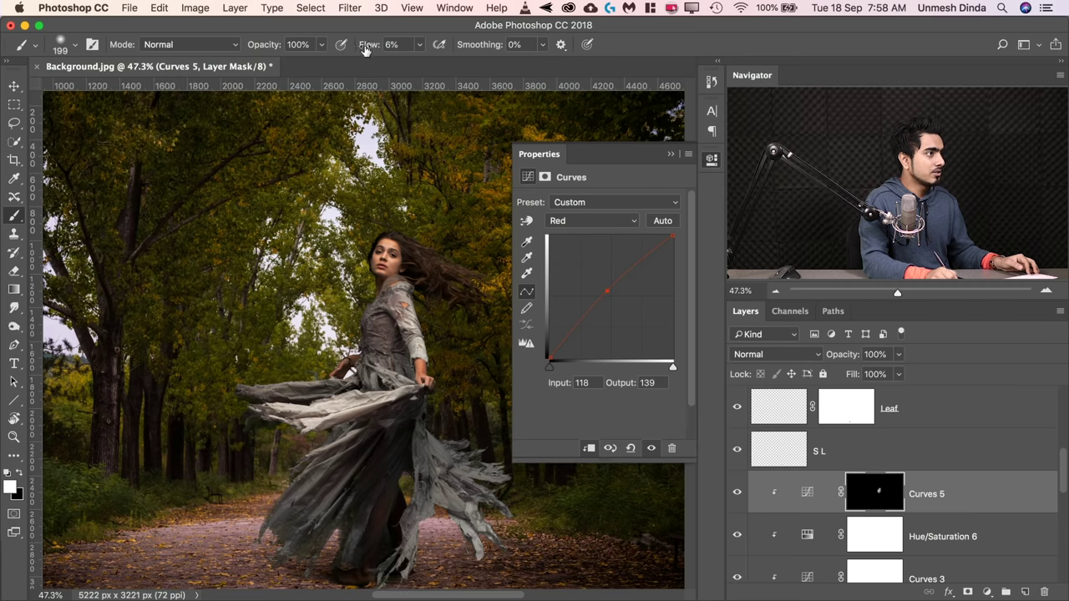
{"action": "left_click_drag", "start_coordinate": [365, 50], "coordinate": [524, 134]}
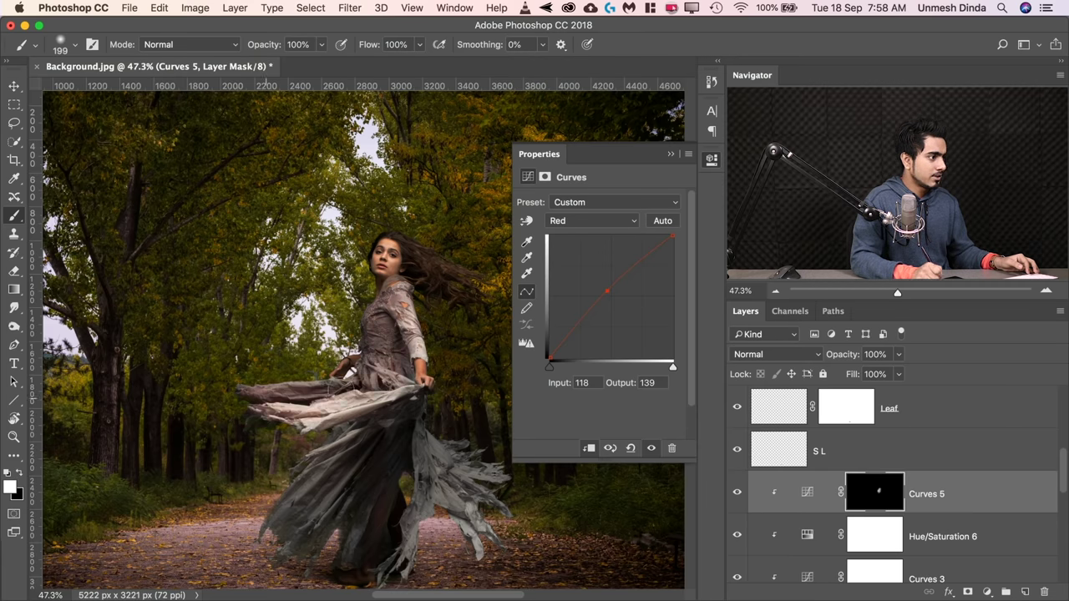
{"action": "left_click_drag", "start_coordinate": [322, 437], "coordinate": [354, 430]}
{"action": "mouse_move", "coordinate": [327, 441]}
{"action": "left_mouse_down"}
{"action": "mouse_move", "coordinate": [384, 429]}
{"action": "mouse_move", "coordinate": [331, 499]}
{"action": "mouse_move", "coordinate": [415, 557]}
{"action": "mouse_move", "coordinate": [386, 376]}
{"action": "left_mouse_up"}
{"action": "mouse_move", "coordinate": [427, 294]}
{"action": "left_mouse_down"}
{"action": "mouse_move", "coordinate": [359, 297]}
{"action": "mouse_move", "coordinate": [422, 295]}
{"action": "left_mouse_up"}
- Adjust Curves 5 by setting the Red curve at input 127 to output 132 and the Blue curve at input 137 to output 125
{"action": "left_click_drag", "start_coordinate": [608, 291], "coordinate": [613, 294]}
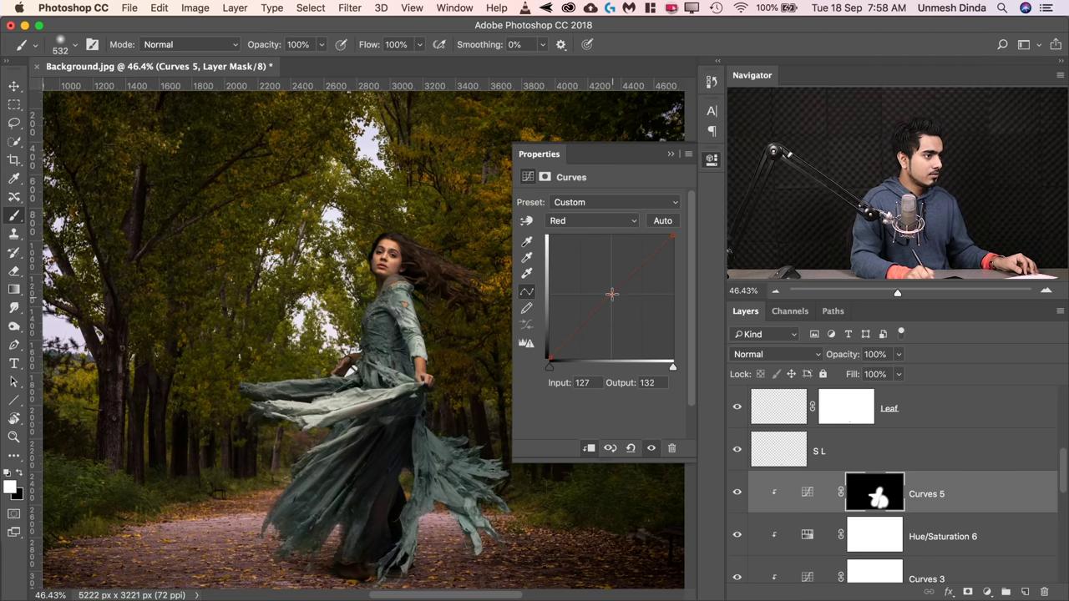
{"action": "left_click", "coordinate": [614, 220]}
{"action": "left_click", "coordinate": [608, 243]}
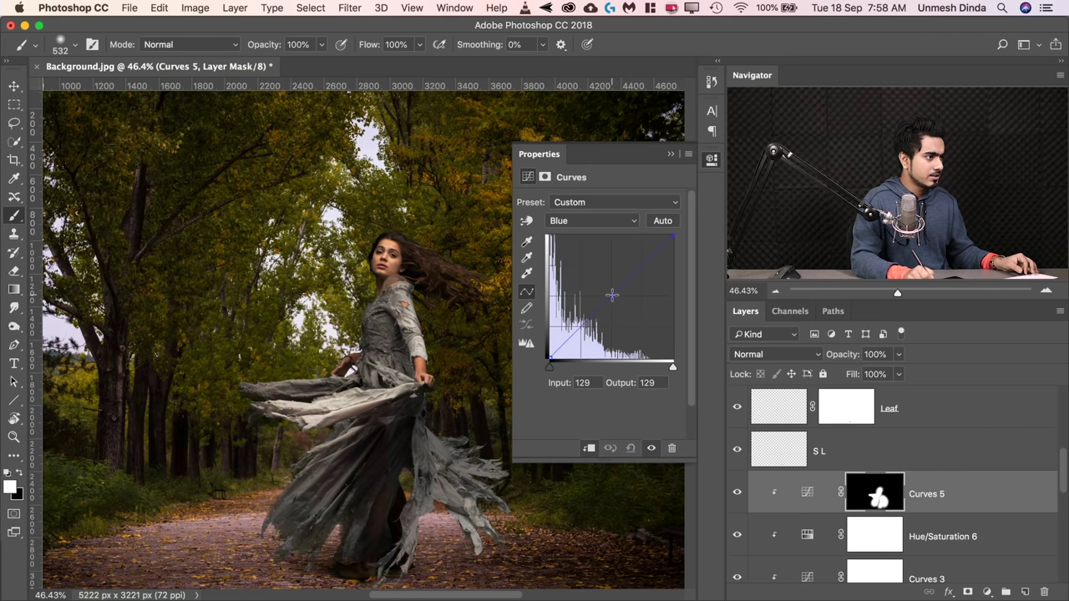
{"action": "left_click_drag", "start_coordinate": [616, 294], "coordinate": [616, 298]}
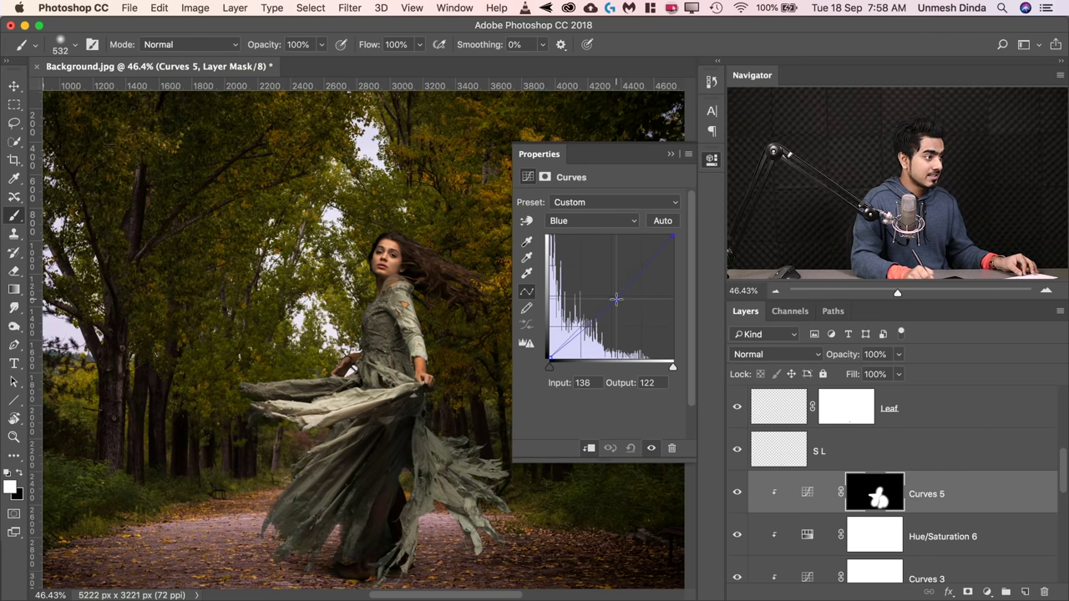
{"action": "scroll", "coordinate": [384, 306], "scroll_direction": "down", "scroll_amount": 2}
{"action": "scroll", "coordinate": [357, 311], "scroll_direction": "down", "scroll_amount": 2}
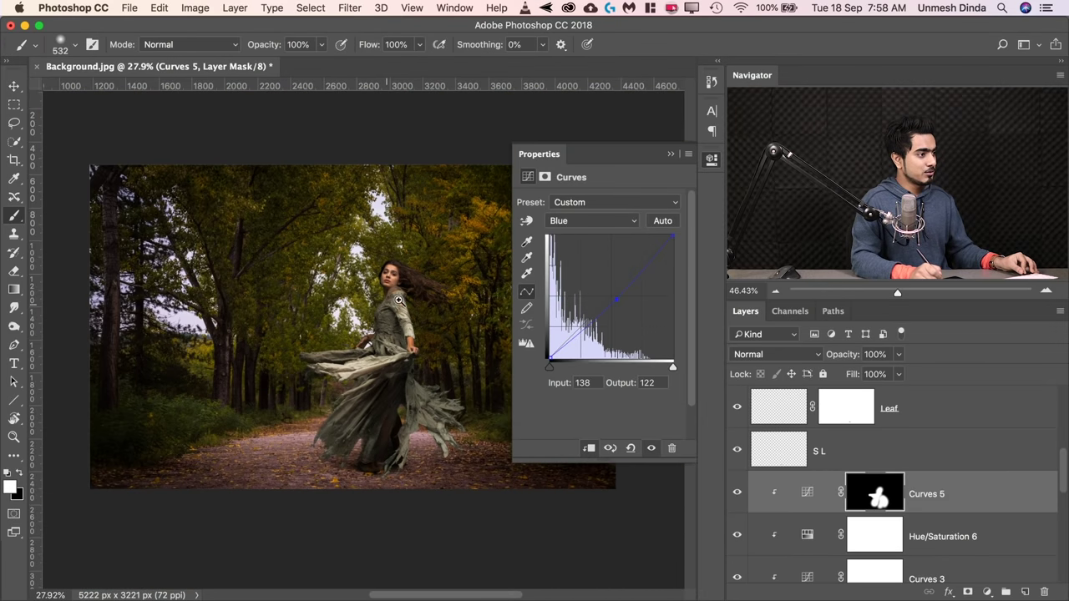
{"action": "left_click_drag", "start_coordinate": [611, 294], "coordinate": [616, 299]}
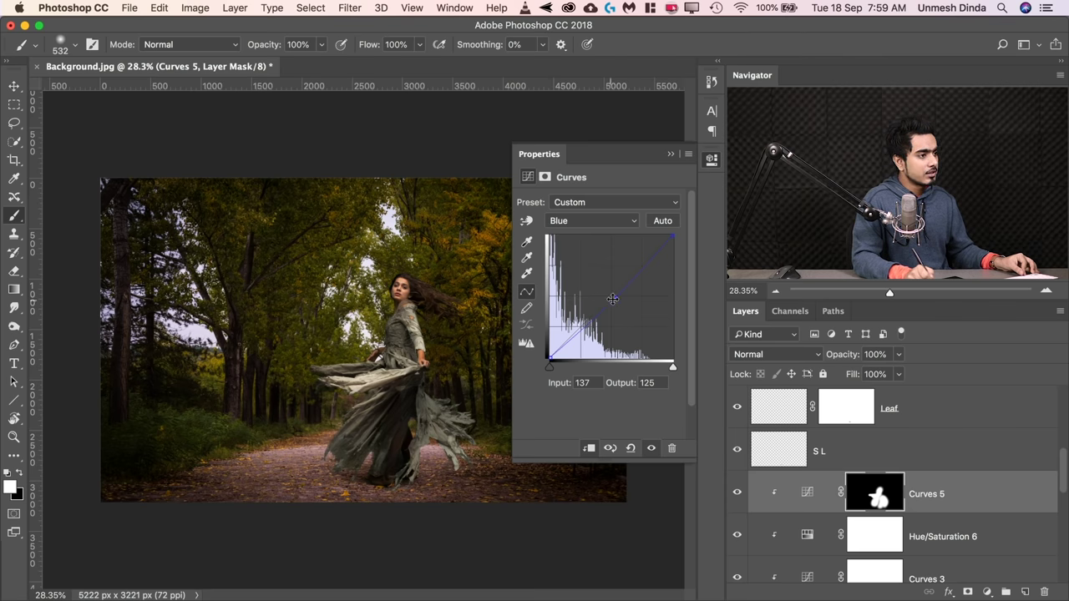
{"action": "left_click", "coordinate": [671, 153]}
{"action": "scroll", "coordinate": [493, 345], "scroll_direction": "up", "scroll_amount": 2}
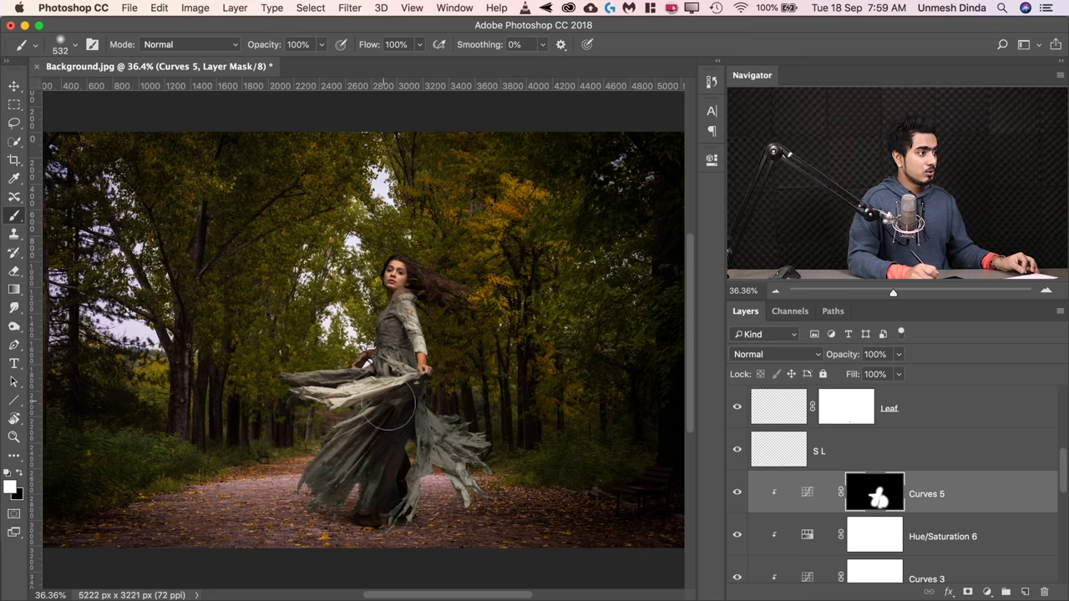
- Duplicate the Background layer and convert the Background copy for smart filters
{"action": "scroll", "coordinate": [961, 501], "scroll_direction": "down", "scroll_amount": 10}
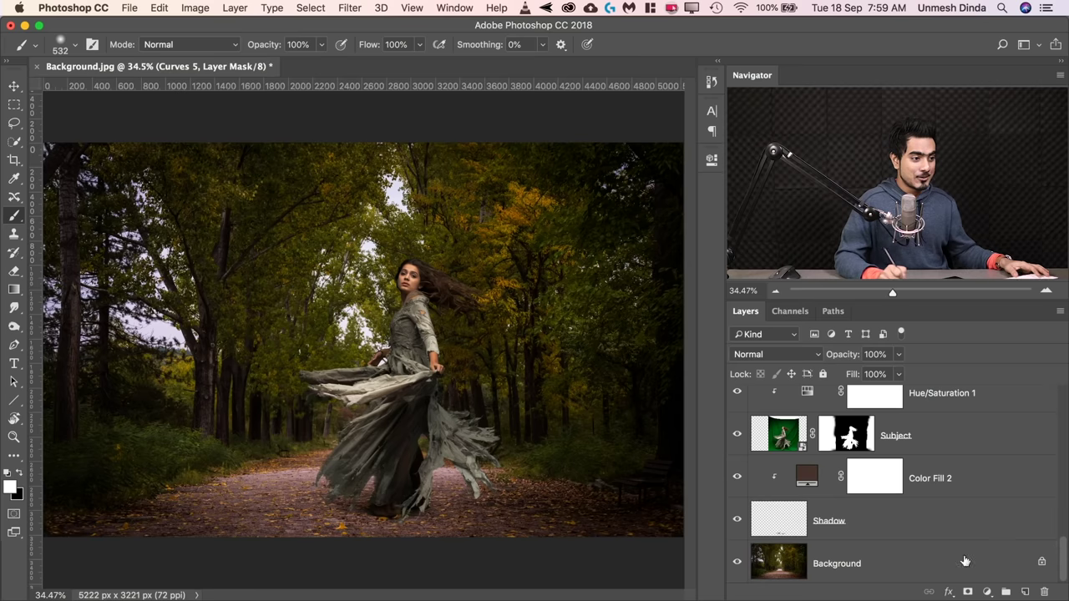
{"action": "left_click", "coordinate": [967, 561]}
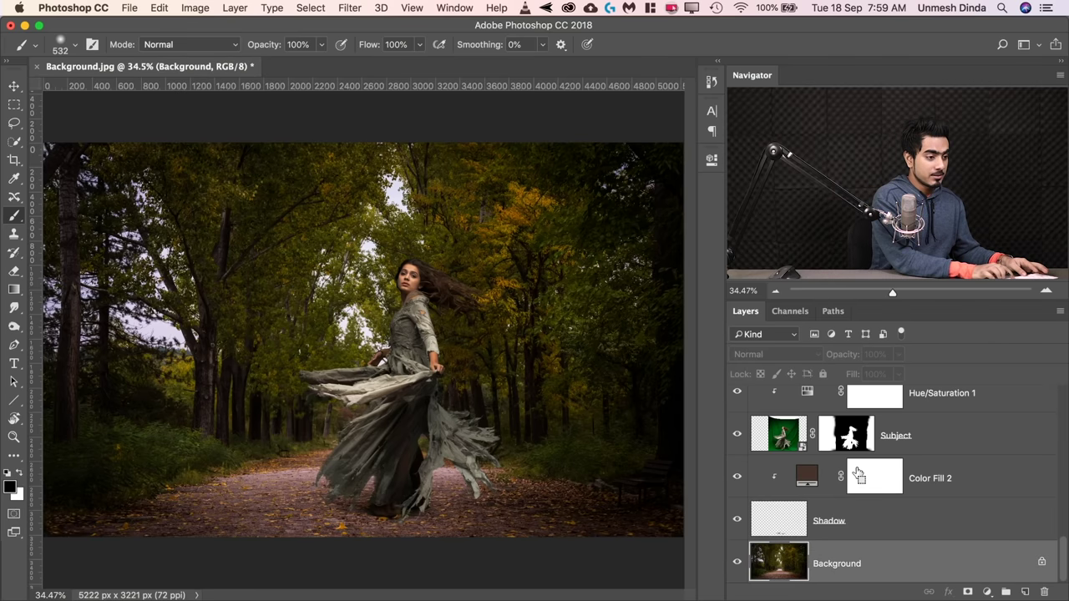
{"action": "key", "text": "super+j"}
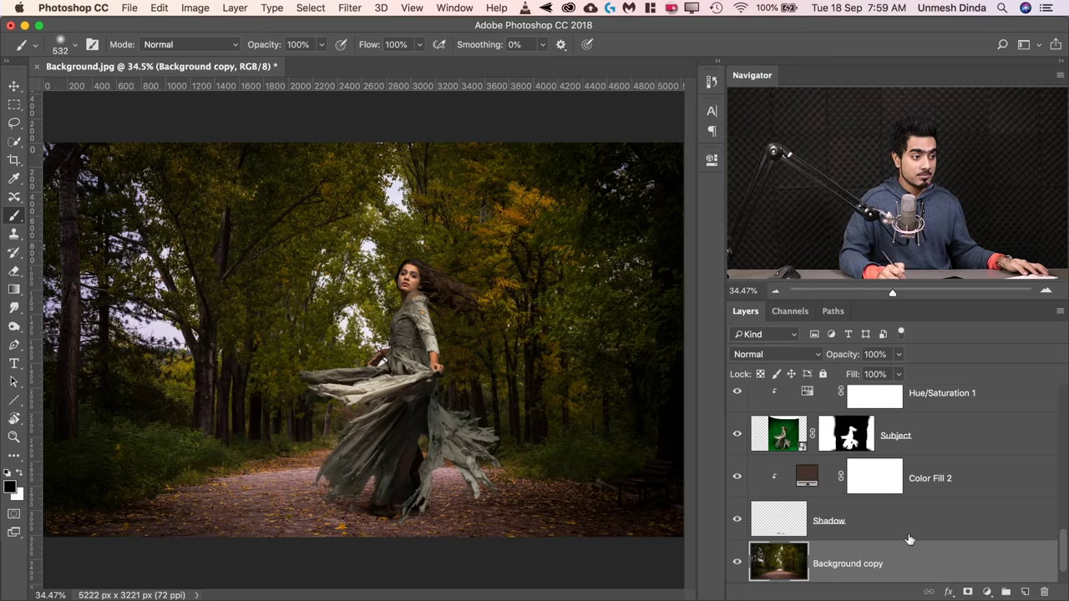
{"action": "left_click", "coordinate": [350, 7]}
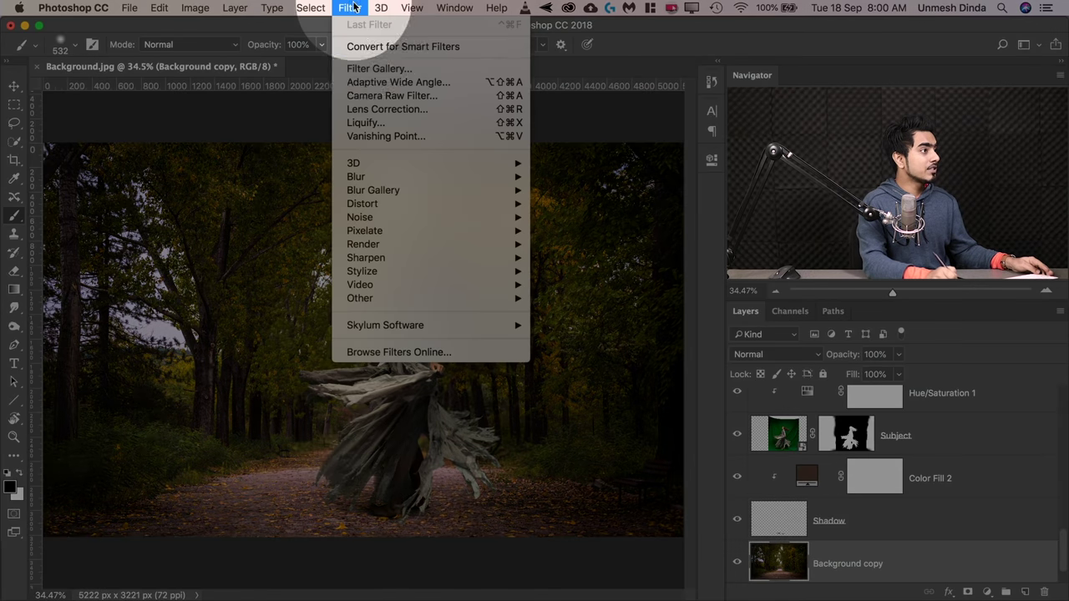
{"action": "left_click", "coordinate": [372, 46]}
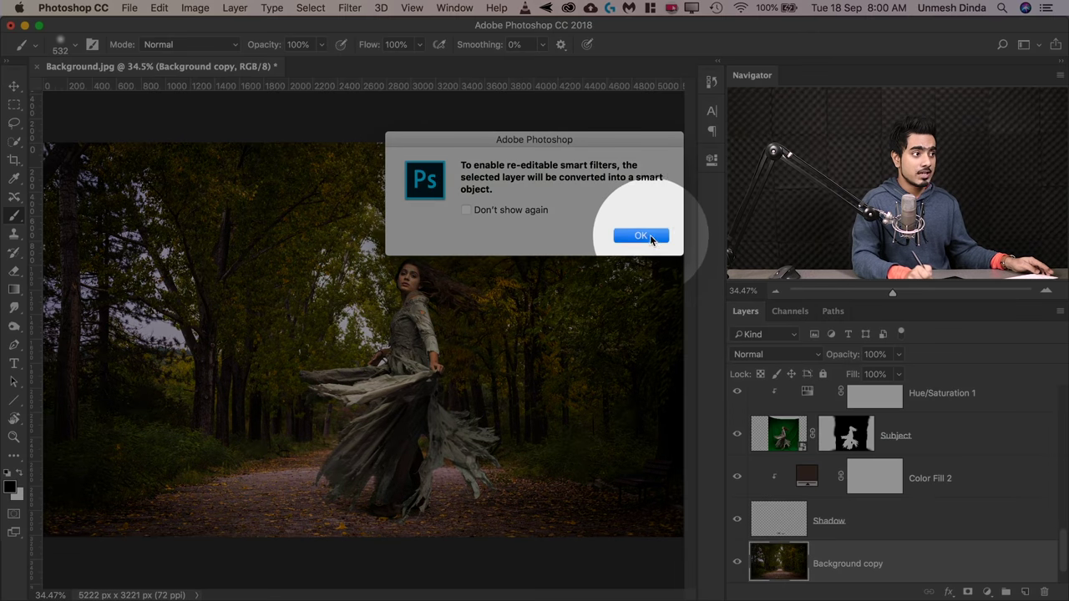
{"action": "left_click", "coordinate": [644, 237]}
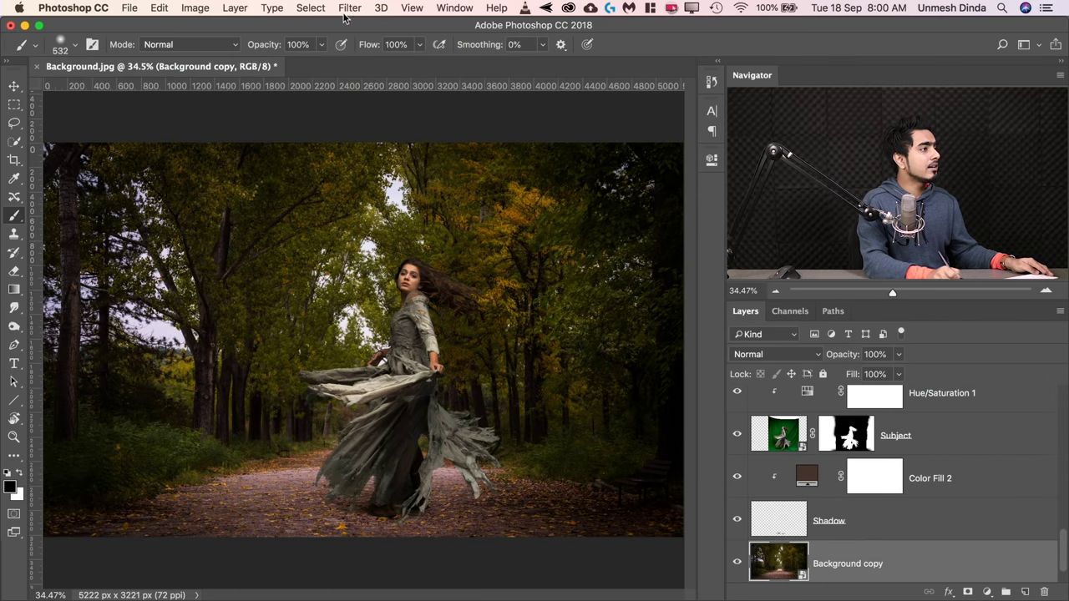
- Start a Tilt-Shift blur on the Background copy, with its horizontal focus band centred just below the image beneath the woman's feet
{"action": "left_click", "coordinate": [349, 7]}
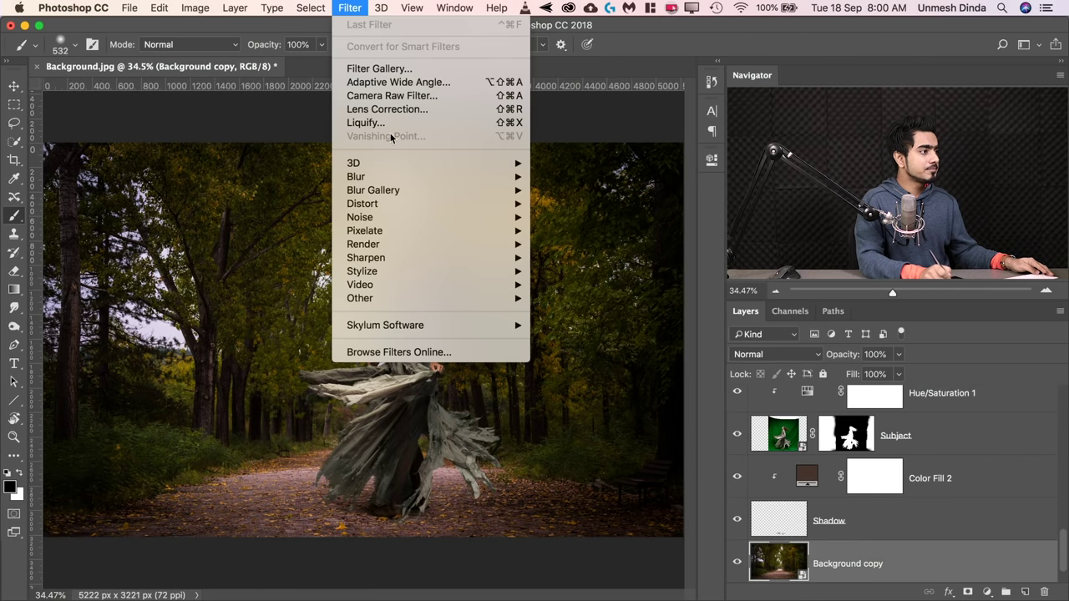
{"action": "mouse_move", "coordinate": [422, 190]}
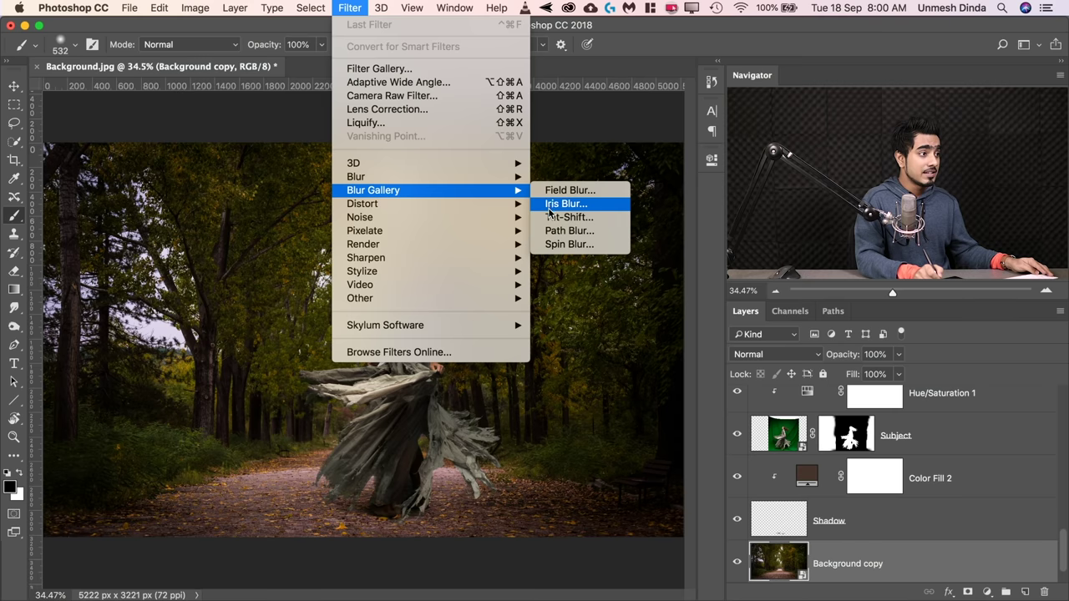
{"action": "left_click", "coordinate": [551, 217]}
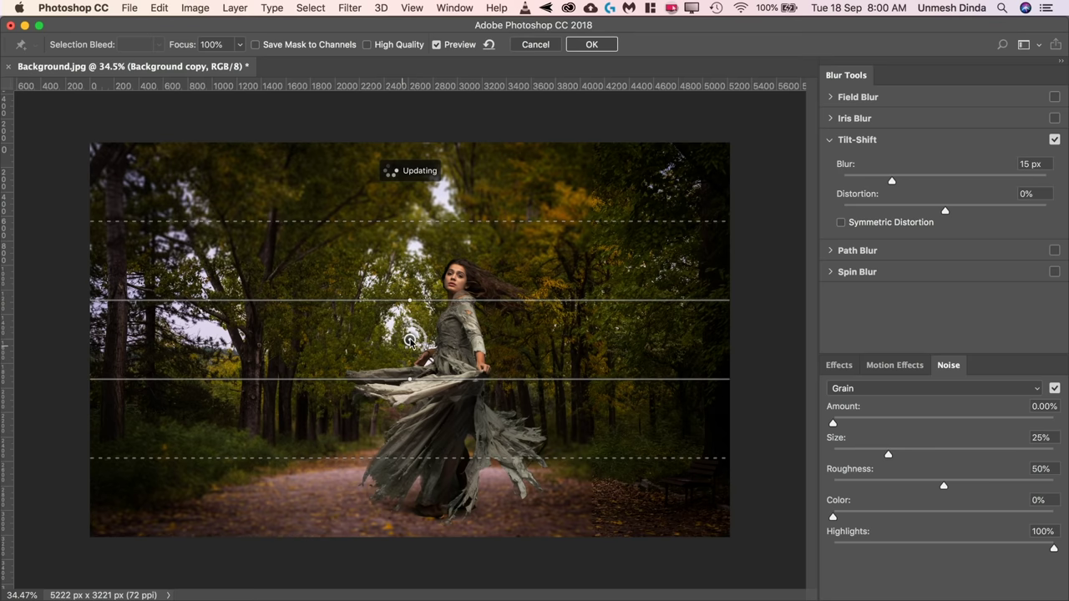
{"action": "left_click_drag", "start_coordinate": [411, 356], "coordinate": [349, 470]}
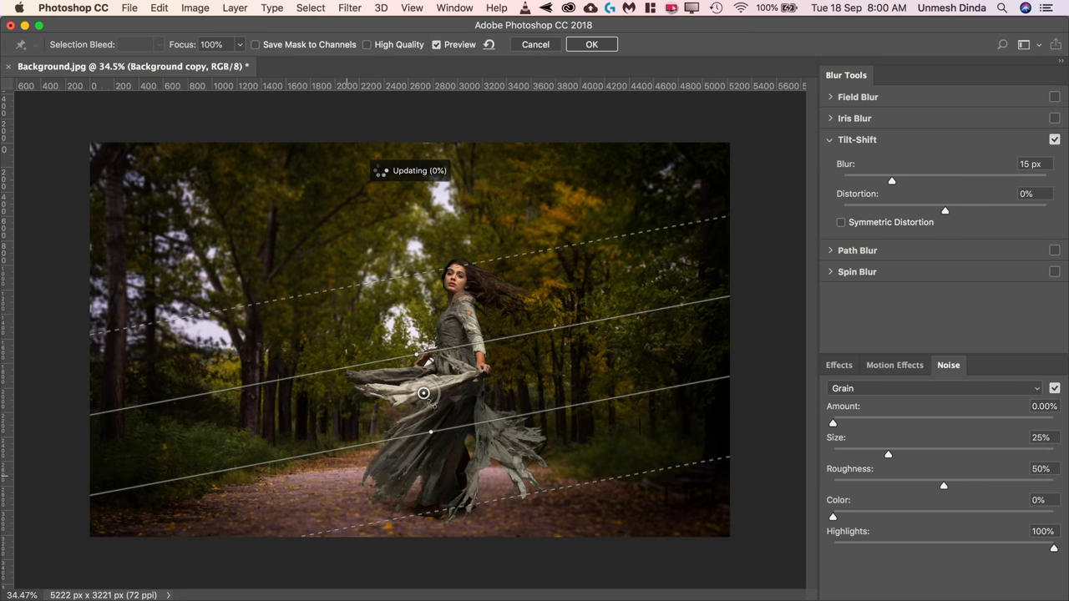
{"action": "key", "text": "super+z"}
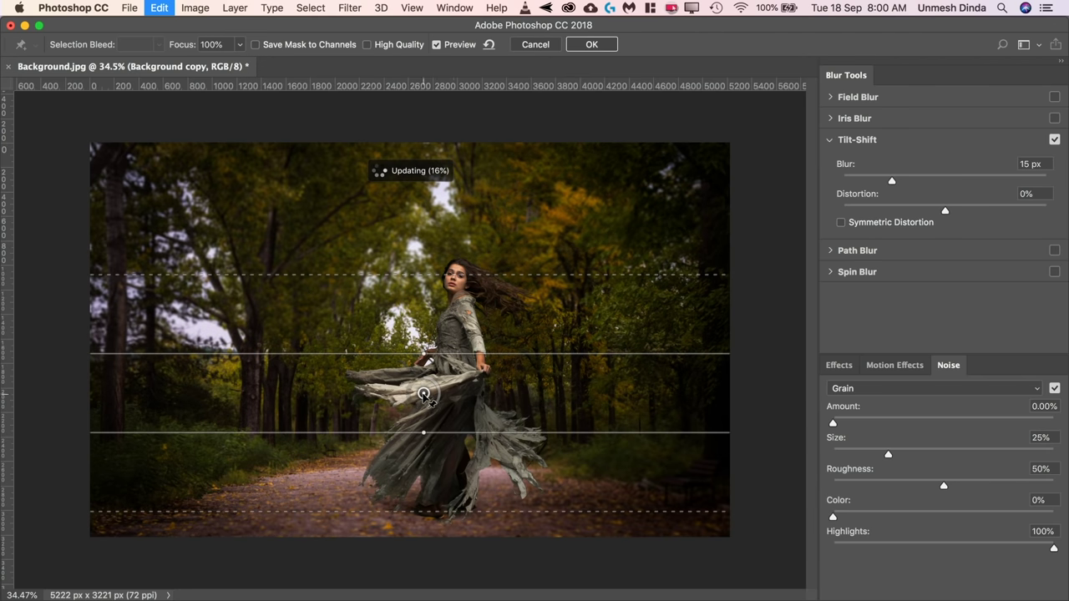
{"action": "left_click_drag", "start_coordinate": [428, 402], "coordinate": [432, 519]}
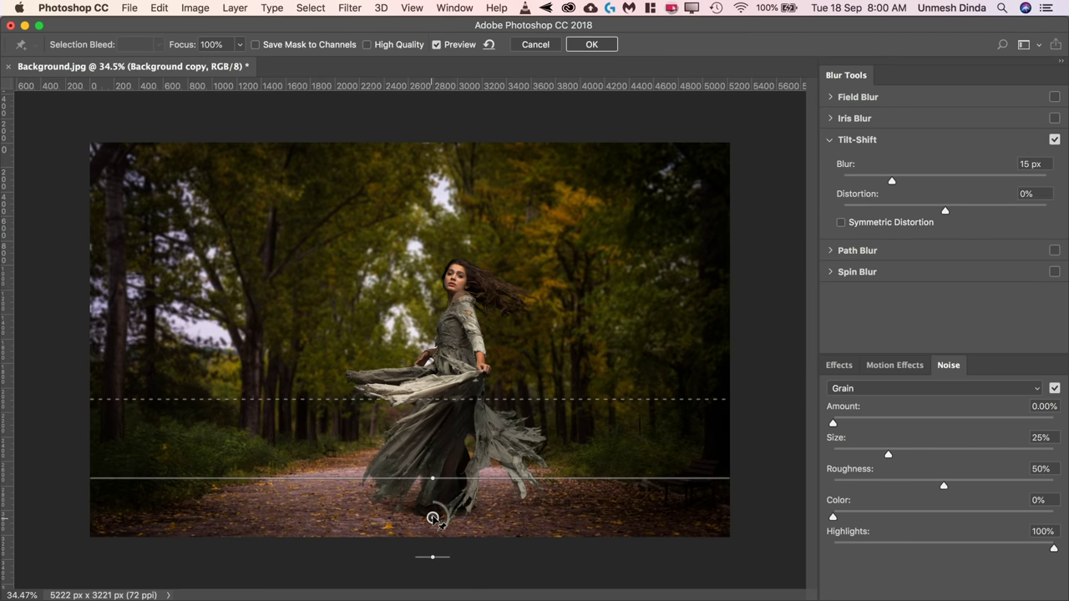
{"action": "mouse_move", "coordinate": [435, 550]}
{"action": "left_mouse_down"}
{"action": "mouse_move", "coordinate": [435, 530]}
{"action": "mouse_move", "coordinate": [434, 551]}
{"action": "left_mouse_up"}
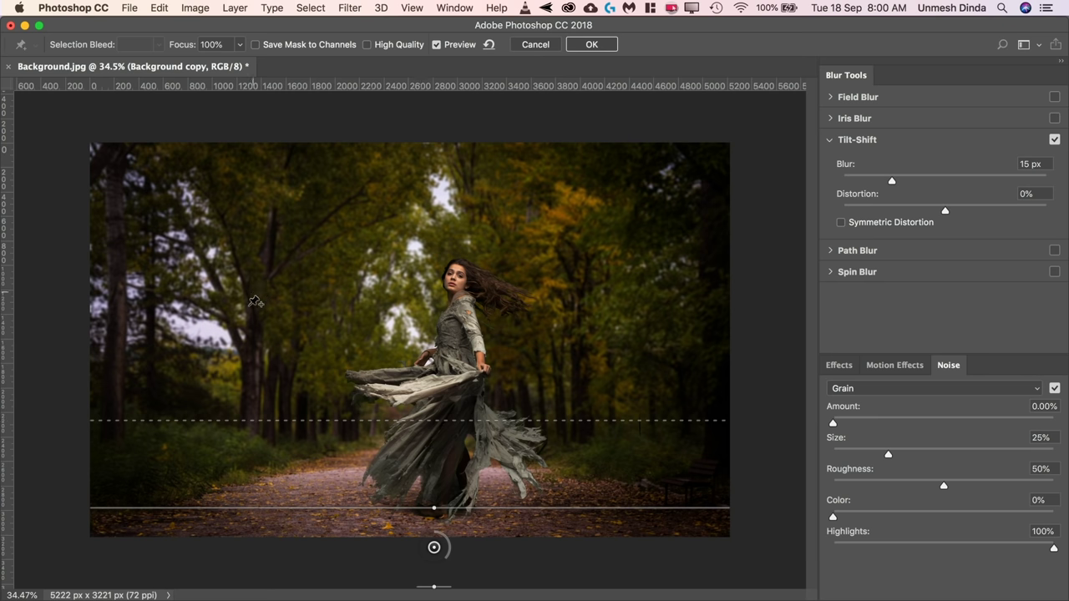
- Set the Tilt-Shift blur amount to 20 px
{"action": "left_click", "coordinate": [1046, 163]}
{"action": "type", "text": "25"}
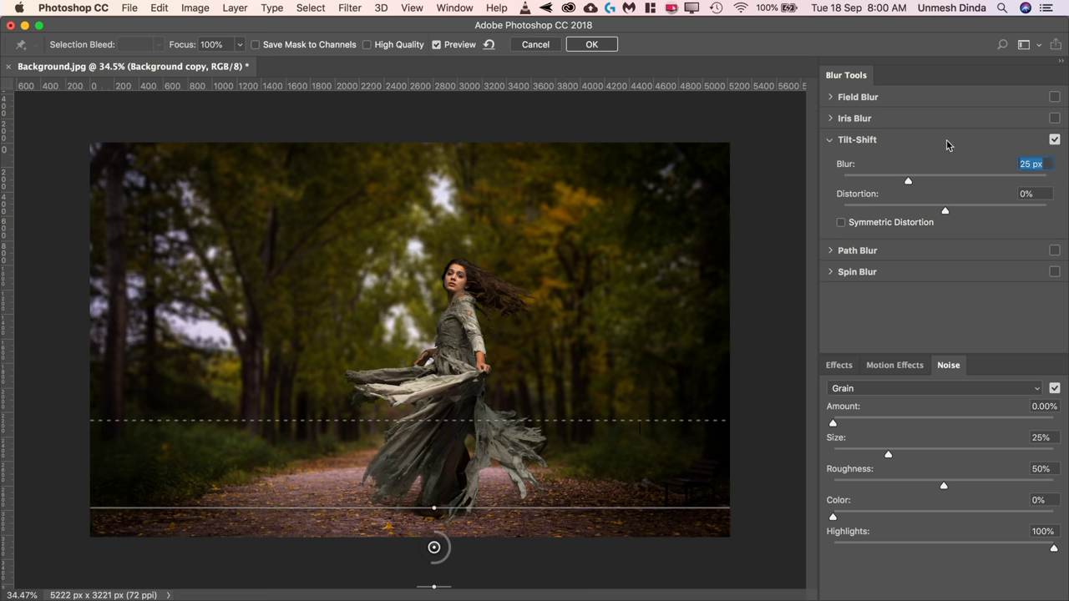
{"action": "type", "text": "20"}
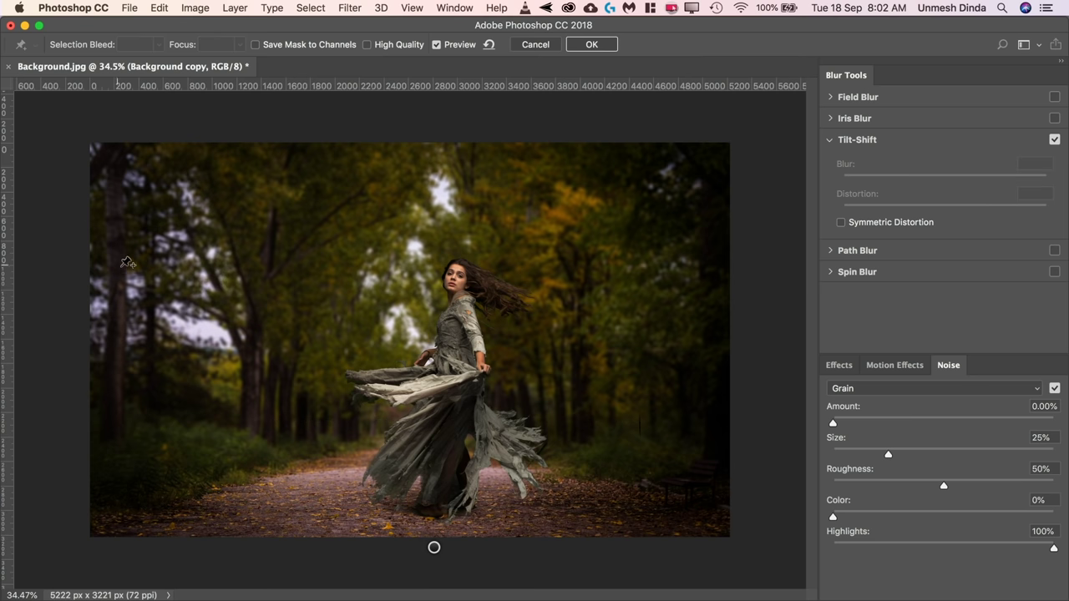
- Add a second Tilt-Shift pin with a near-vertical band centred beyond the image's left edge, widening its blur transition to just left of the woman
{"action": "left_click", "coordinate": [125, 269]}
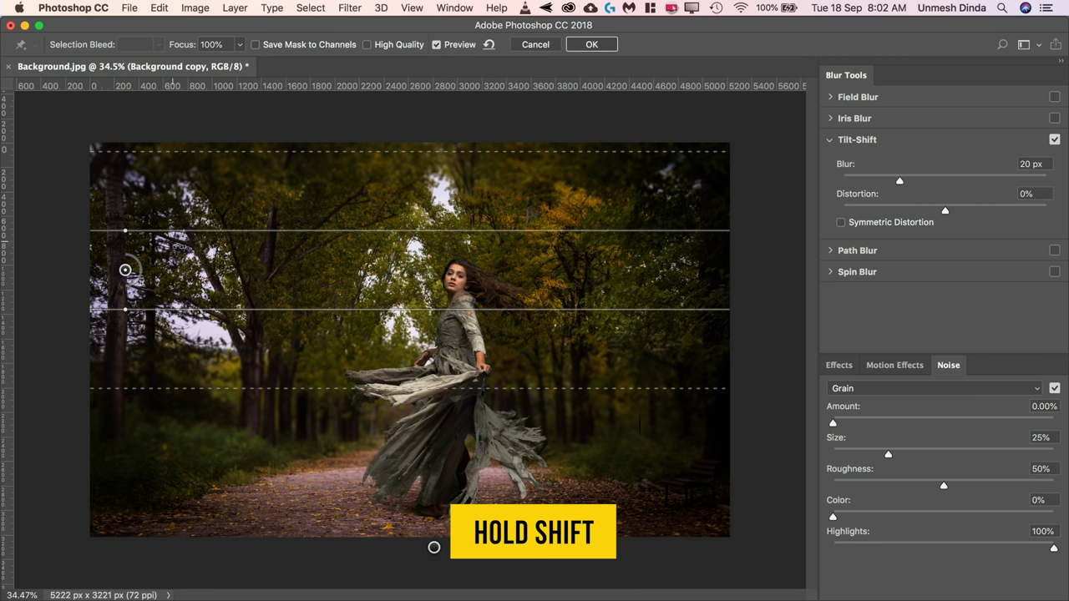
{"action": "left_click_drag", "start_coordinate": [179, 250], "coordinate": [186, 276]}
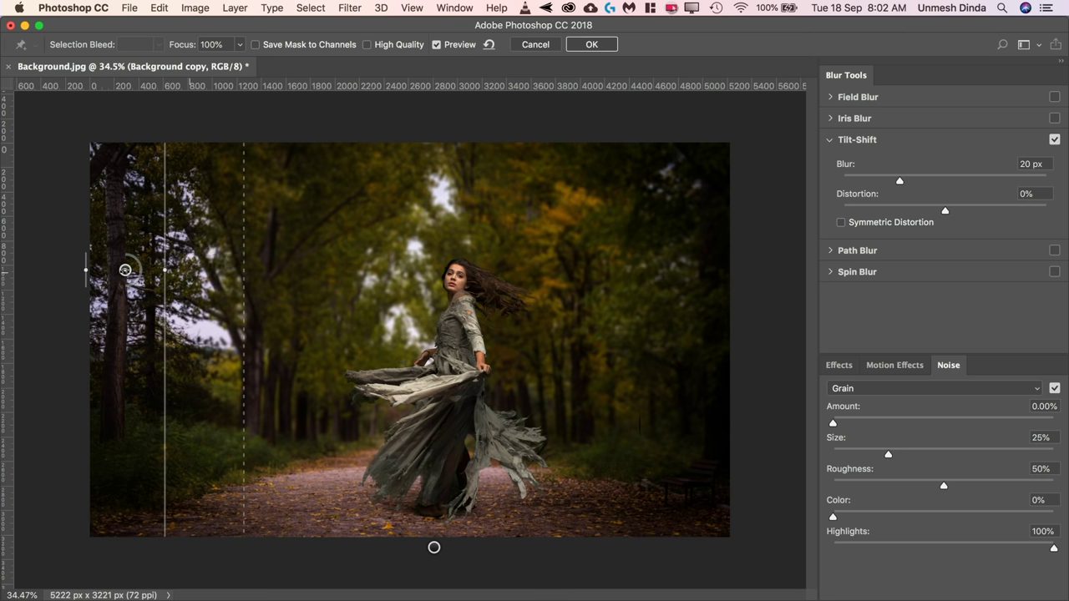
{"action": "left_click_drag", "start_coordinate": [102, 279], "coordinate": [4, 280]}
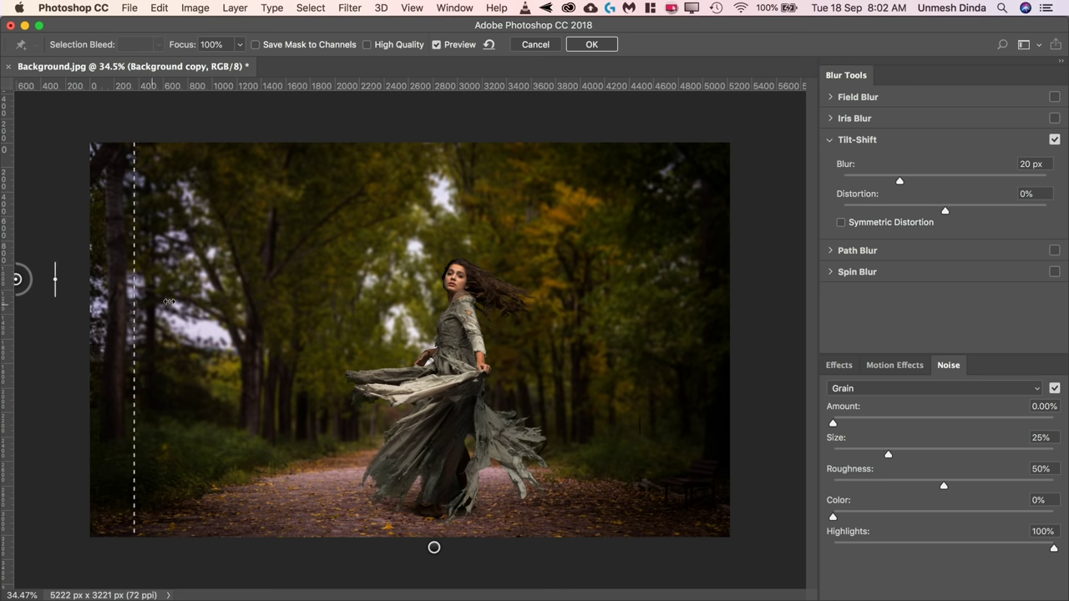
{"action": "left_click_drag", "start_coordinate": [133, 326], "coordinate": [222, 327]}
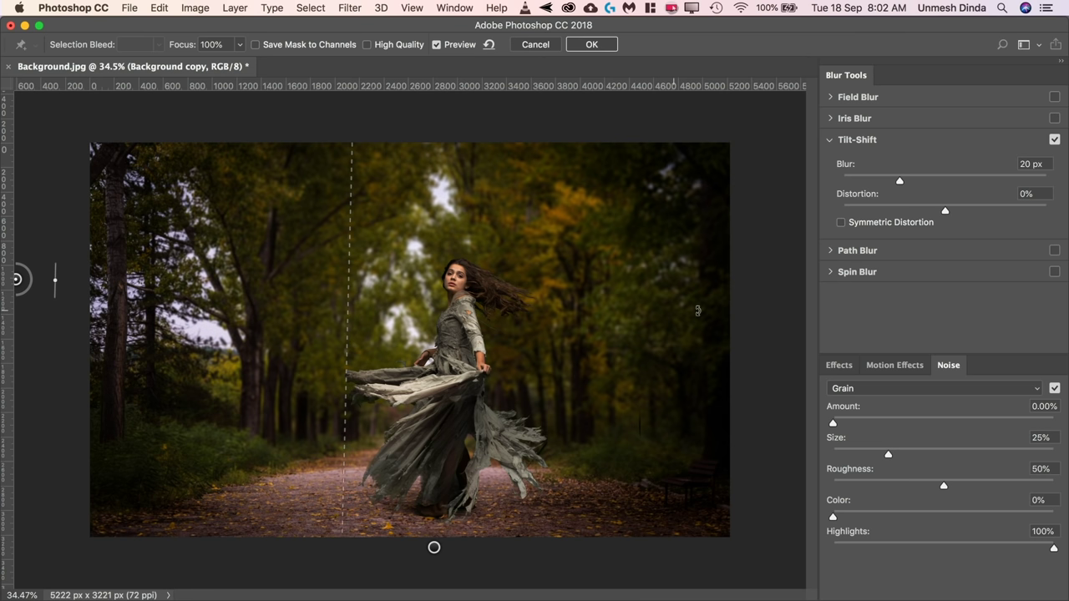
- Add a third Tilt-Shift pin with a vertical band centred beyond the image's right edge, and apply the blur
{"action": "left_click", "coordinate": [704, 306]}
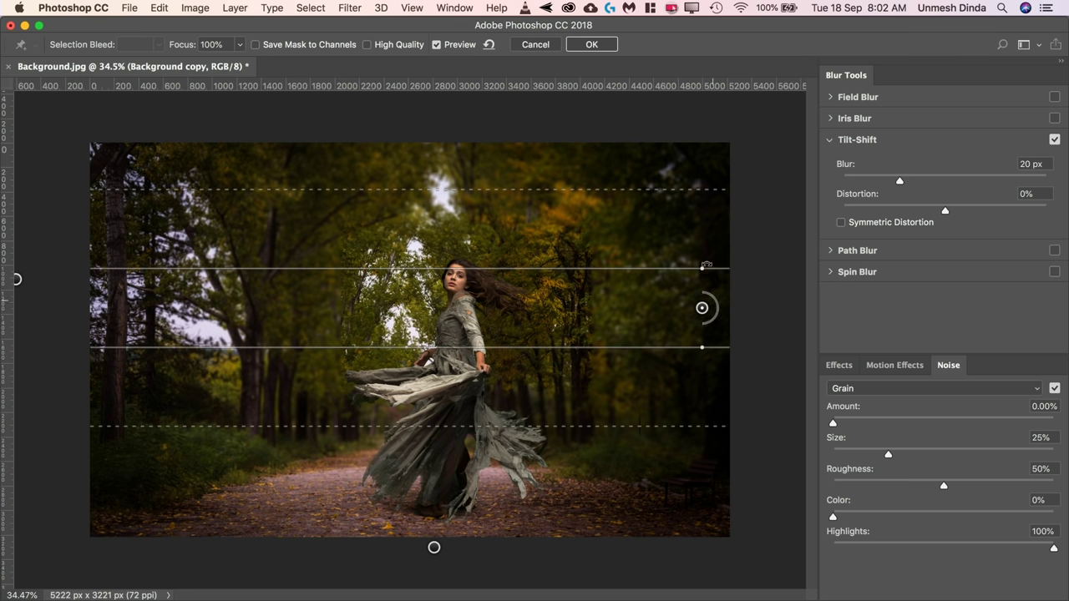
{"action": "left_click_drag", "start_coordinate": [711, 254], "coordinate": [798, 311]}
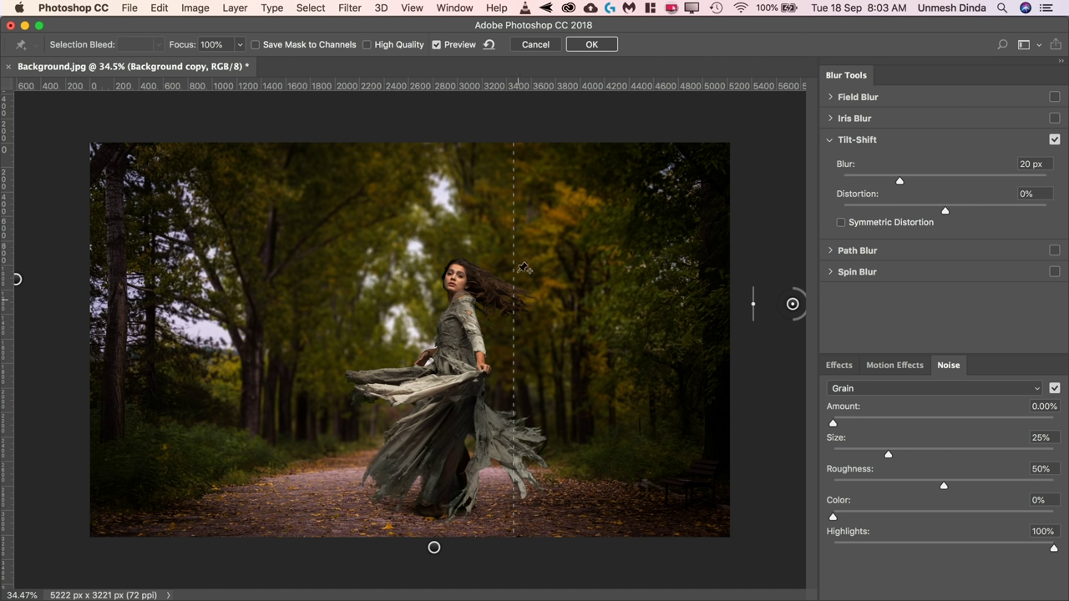
{"action": "left_click", "coordinate": [585, 44]}
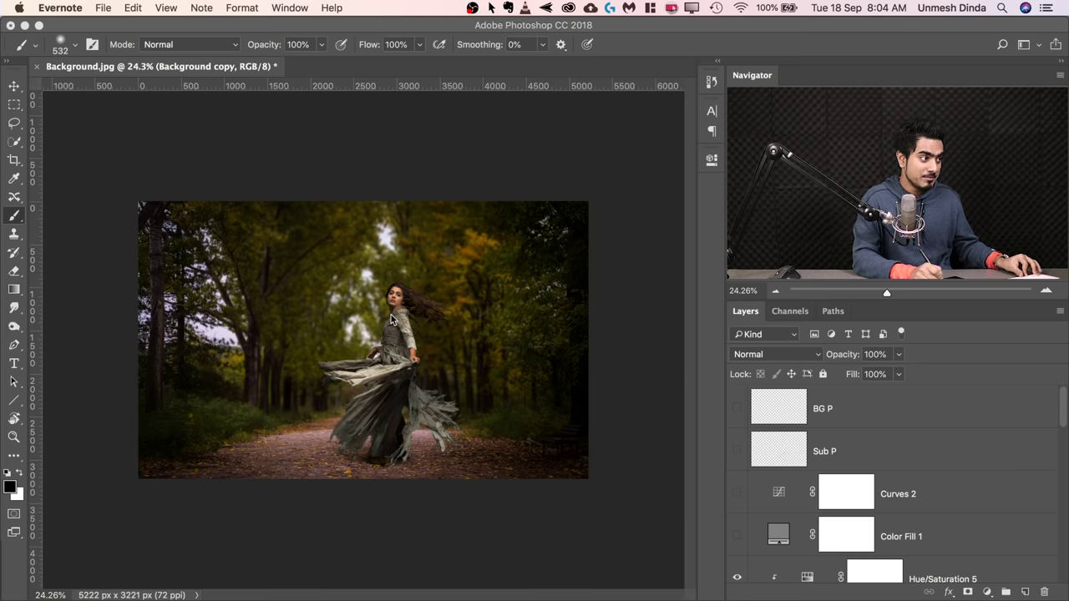
- Target the Subject layer's mask and set up the Smudge tool with the Soft Round brush
{"action": "left_click_drag", "start_coordinate": [386, 320], "coordinate": [402, 413]}
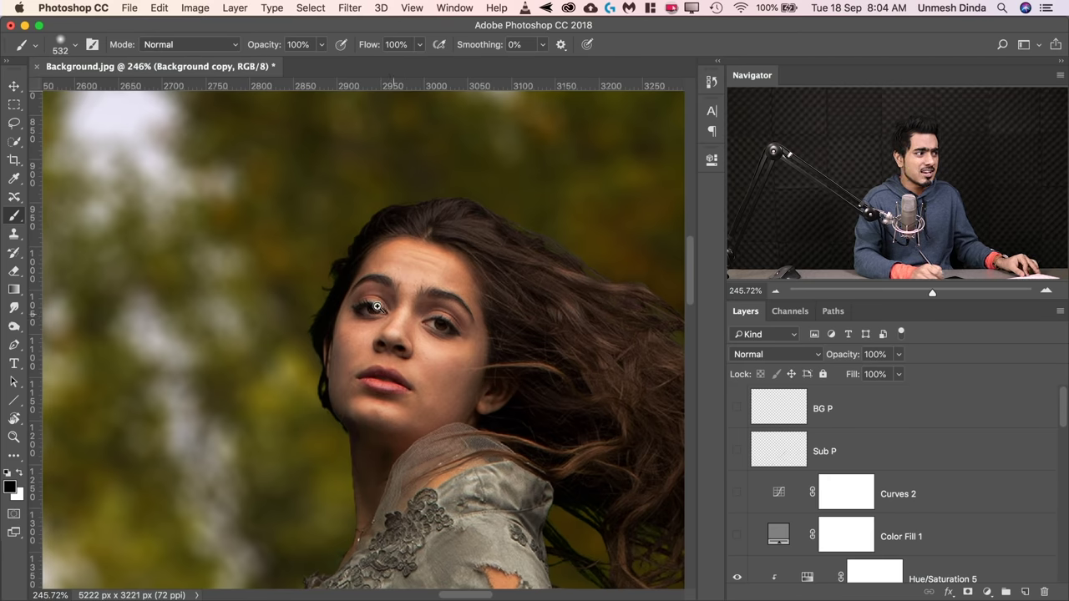
{"action": "scroll", "coordinate": [389, 384], "scroll_direction": "up", "scroll_amount": 5}
{"action": "left_click_drag", "start_coordinate": [366, 204], "coordinate": [363, 189]}
{"action": "key", "text": "super+r"}
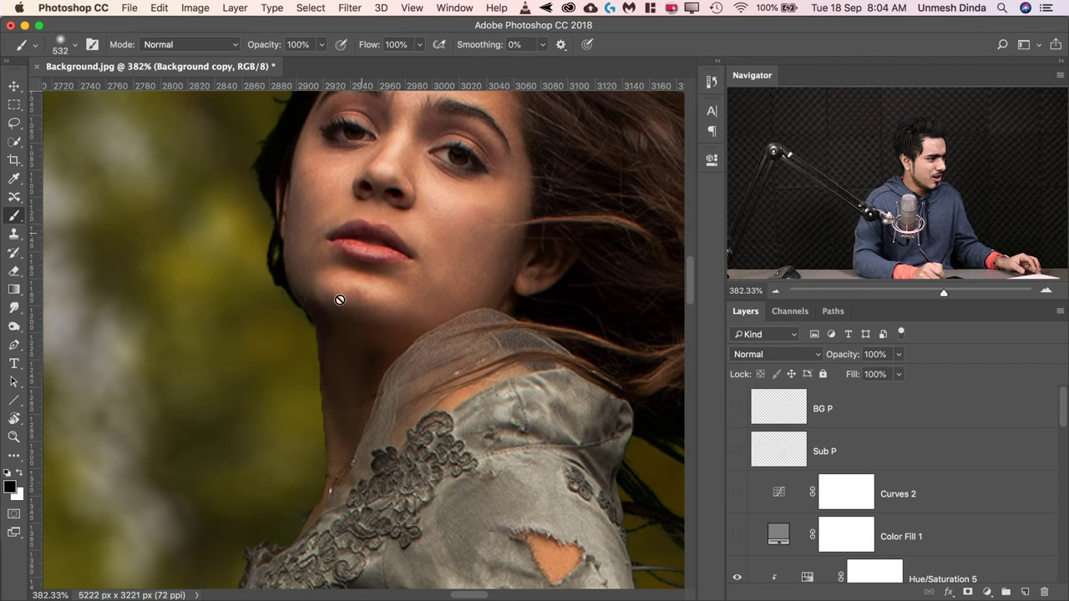
{"action": "left_click_drag", "start_coordinate": [1062, 420], "coordinate": [1037, 540]}
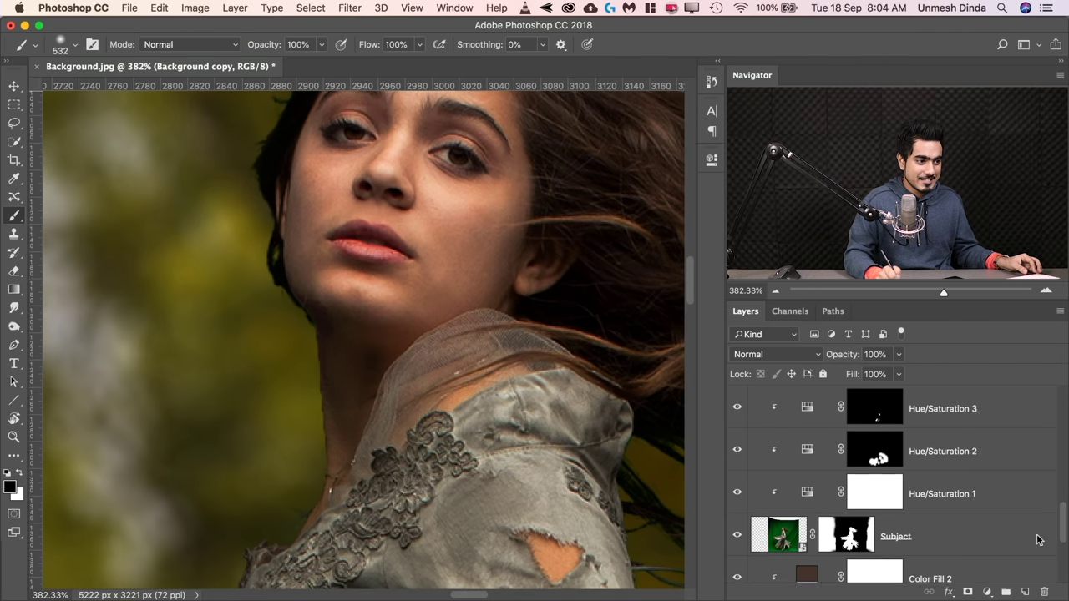
{"action": "scroll", "coordinate": [1038, 540], "scroll_direction": "down", "scroll_amount": 1}
{"action": "left_click", "coordinate": [846, 493]}
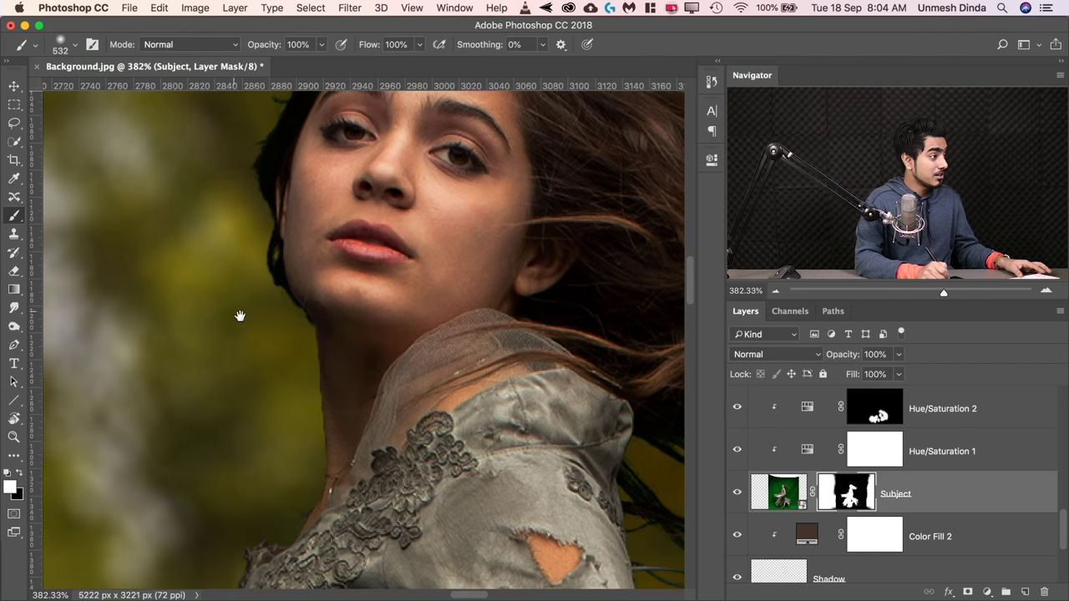
{"action": "left_click_drag", "start_coordinate": [240, 315], "coordinate": [346, 292]}
{"action": "left_click_drag", "start_coordinate": [20, 311], "coordinate": [69, 335]}
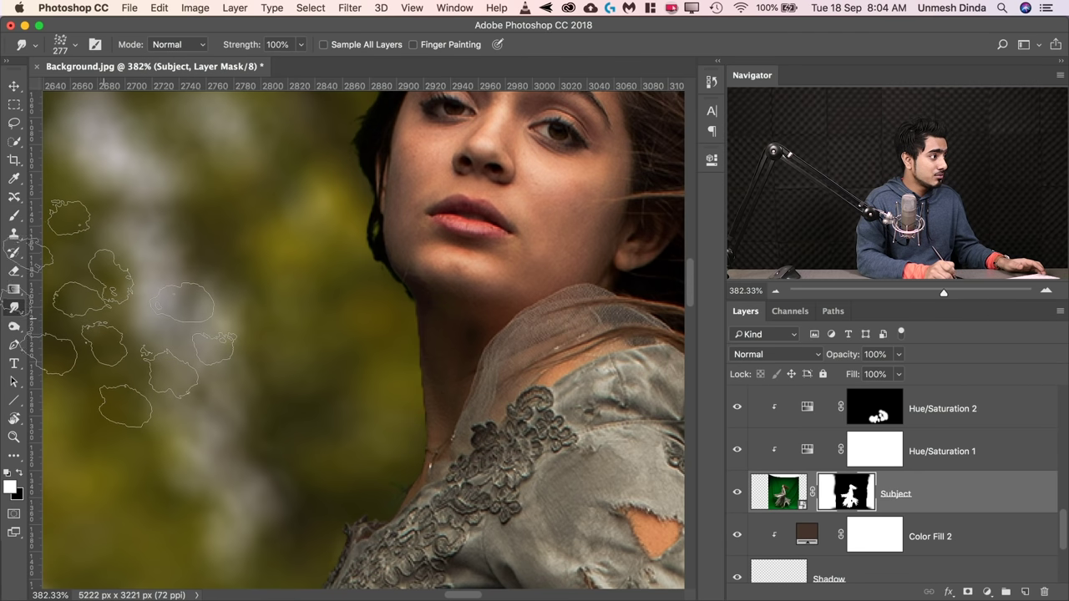
{"action": "left_click", "coordinate": [69, 46]}
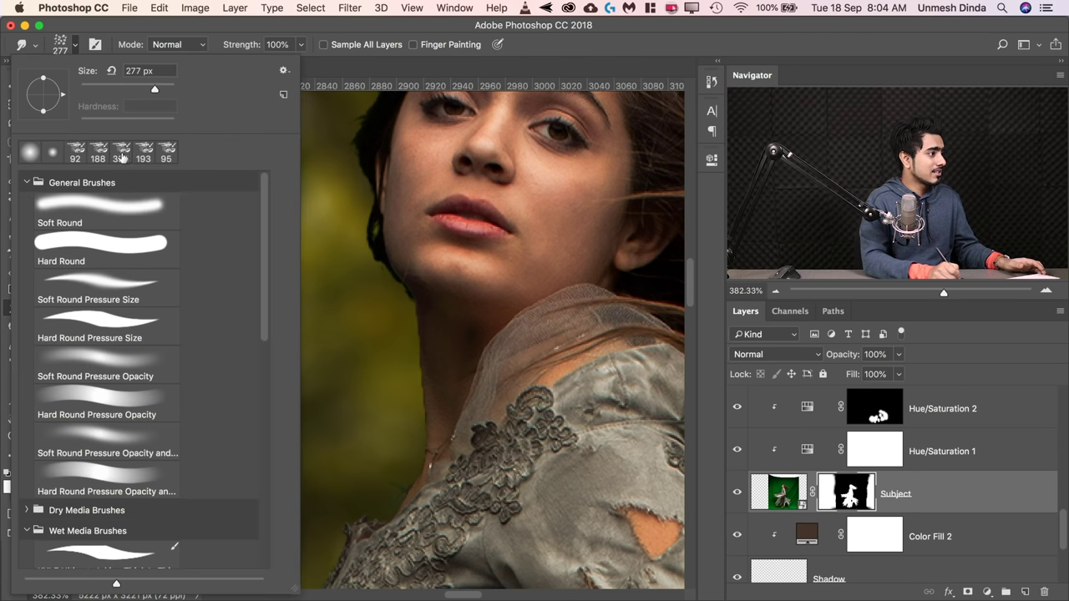
{"action": "left_click", "coordinate": [129, 213]}
- Smudge the Subject mask inward along the woman's jaw and neck edge at 100% strength, using a brush of about 135 px
{"action": "left_click_drag", "start_coordinate": [386, 327], "coordinate": [222, 337]}
{"action": "left_click_drag", "start_coordinate": [383, 357], "coordinate": [406, 354]}
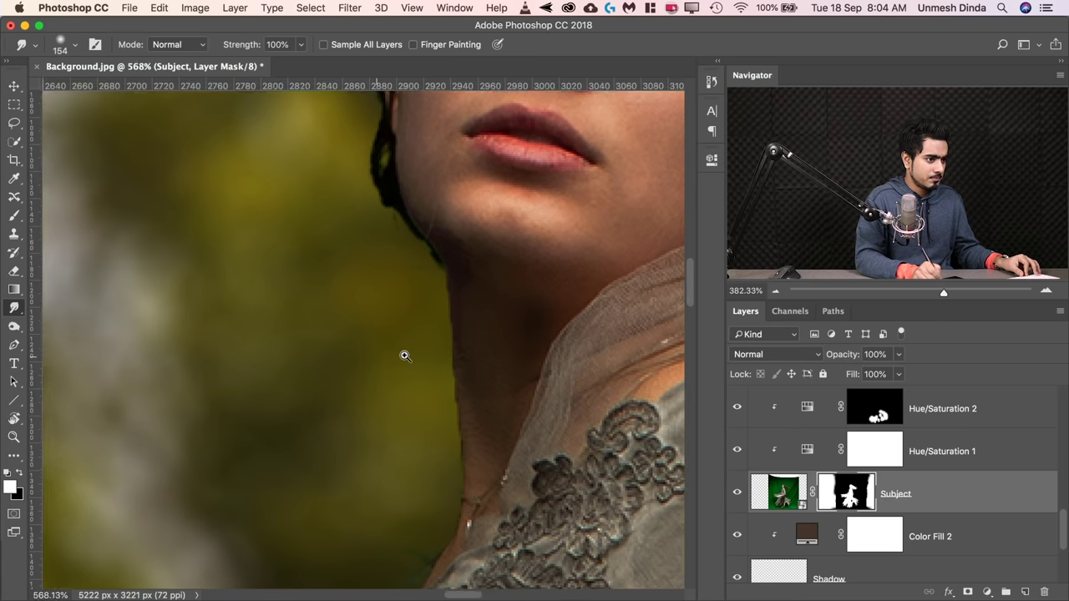
{"action": "left_click_drag", "start_coordinate": [449, 381], "coordinate": [392, 380]}
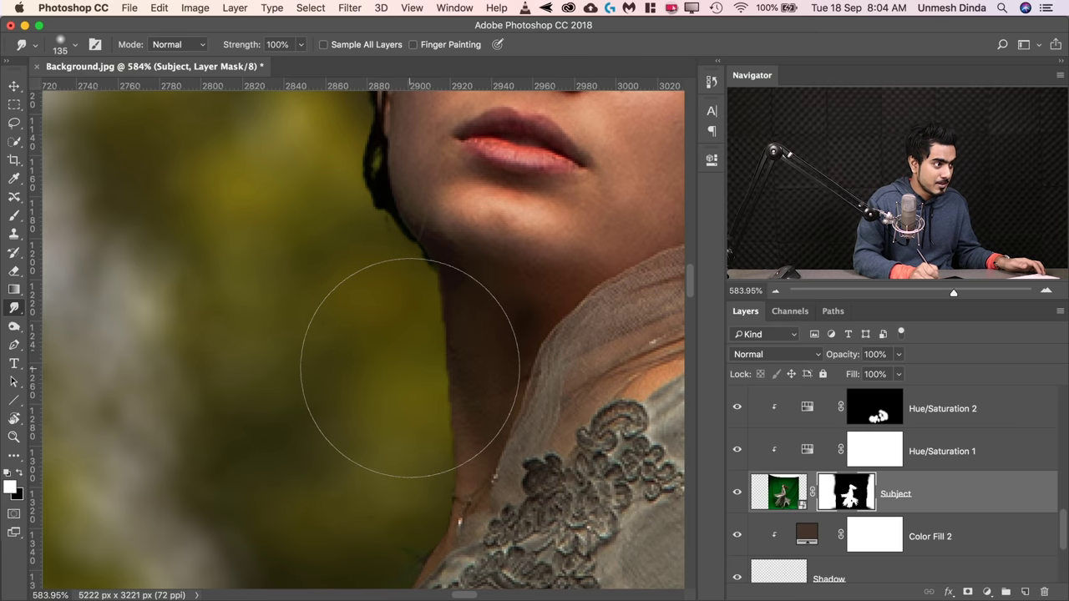
{"action": "left_click_drag", "start_coordinate": [398, 446], "coordinate": [412, 376]}
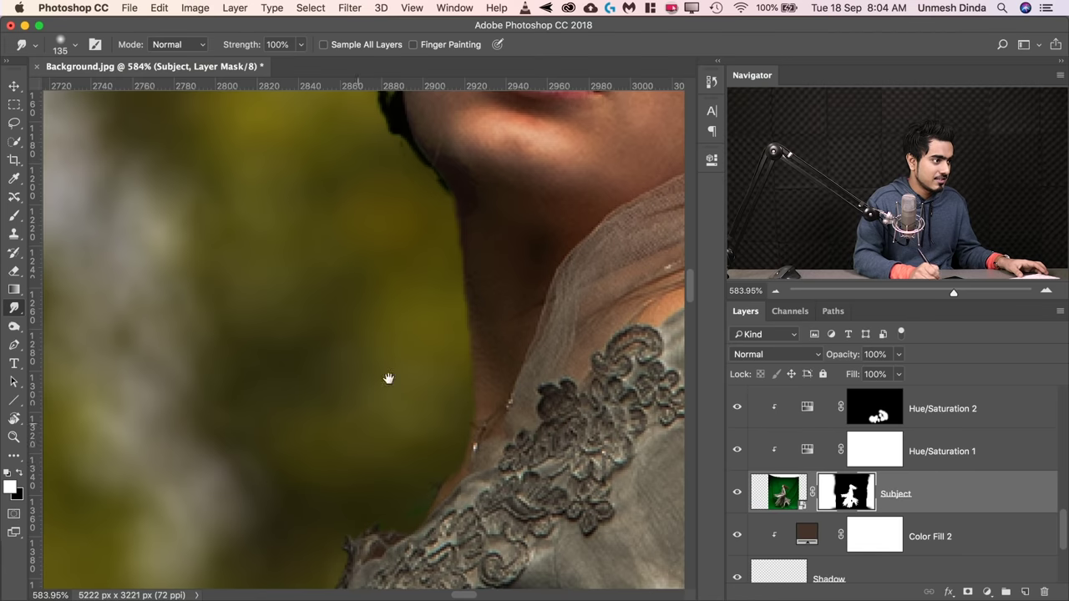
{"action": "left_click_drag", "start_coordinate": [389, 377], "coordinate": [425, 267]}
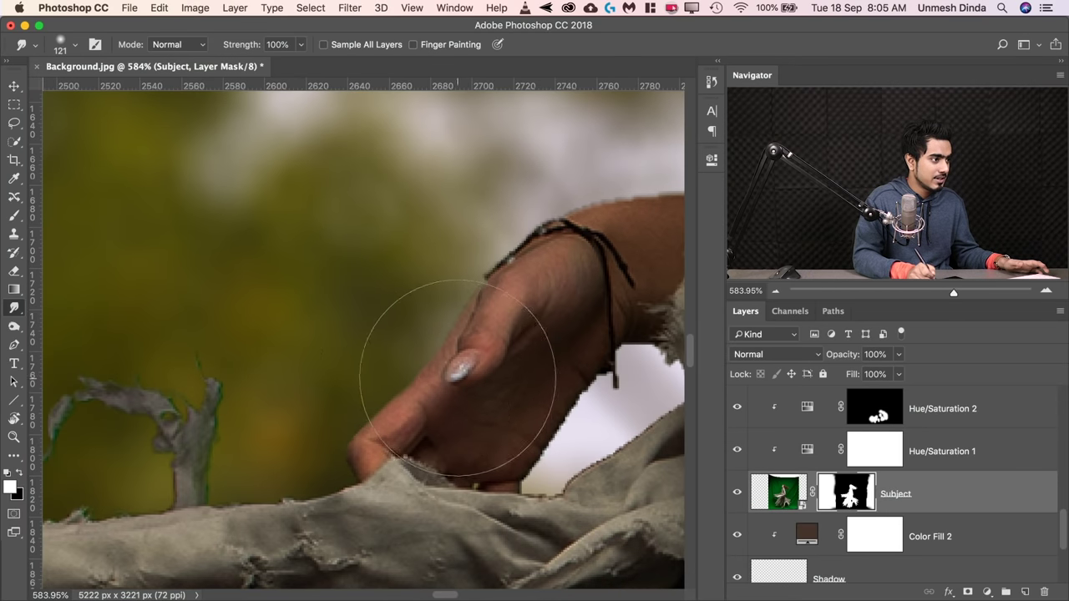
- Smudge the mask edges around the woman's hand, wrist and forearm, reducing the brush to about 58 px for the tight areas
{"action": "left_click_drag", "start_coordinate": [458, 377], "coordinate": [378, 375]}
{"action": "mouse_move", "coordinate": [585, 406]}
{"action": "left_mouse_down"}
{"action": "mouse_move", "coordinate": [576, 400]}
{"action": "mouse_move", "coordinate": [613, 421]}
{"action": "mouse_move", "coordinate": [563, 418]}
{"action": "left_mouse_up"}
{"action": "mouse_move", "coordinate": [624, 436]}
{"action": "left_mouse_down"}
{"action": "mouse_move", "coordinate": [571, 472]}
{"action": "mouse_move", "coordinate": [572, 443]}
{"action": "mouse_move", "coordinate": [572, 482]}
{"action": "left_mouse_up"}
{"action": "mouse_move", "coordinate": [601, 433]}
{"action": "left_mouse_down"}
{"action": "mouse_move", "coordinate": [469, 444]}
{"action": "mouse_move", "coordinate": [453, 359]}
{"action": "left_mouse_up"}
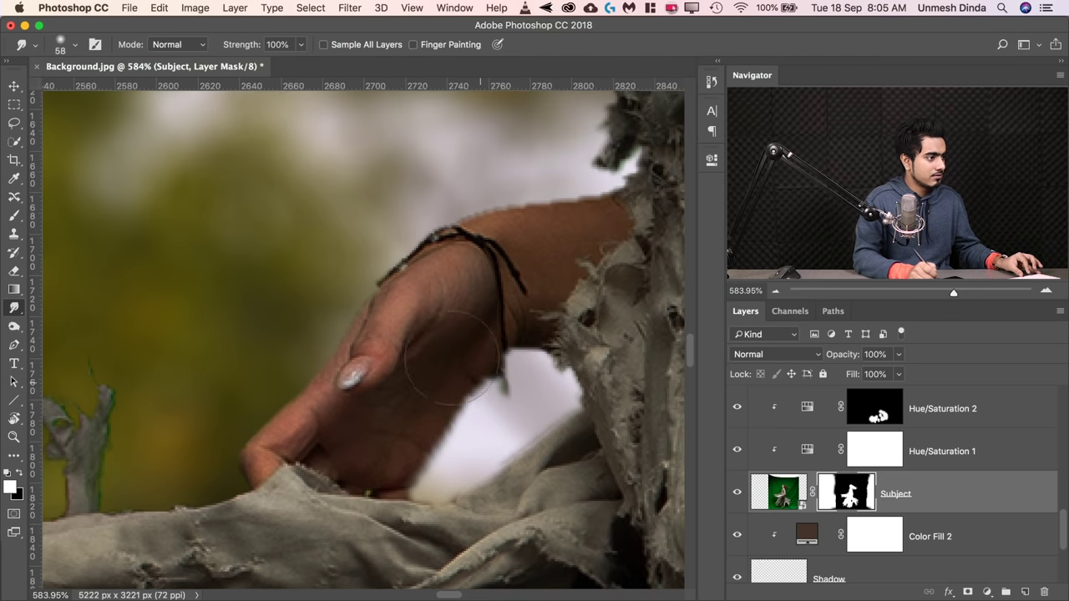
{"action": "mouse_move", "coordinate": [333, 309]}
{"action": "left_mouse_down"}
{"action": "mouse_move", "coordinate": [590, 257]}
{"action": "mouse_move", "coordinate": [408, 322]}
{"action": "left_mouse_up"}
{"action": "left_click_drag", "start_coordinate": [342, 321], "coordinate": [209, 325]}
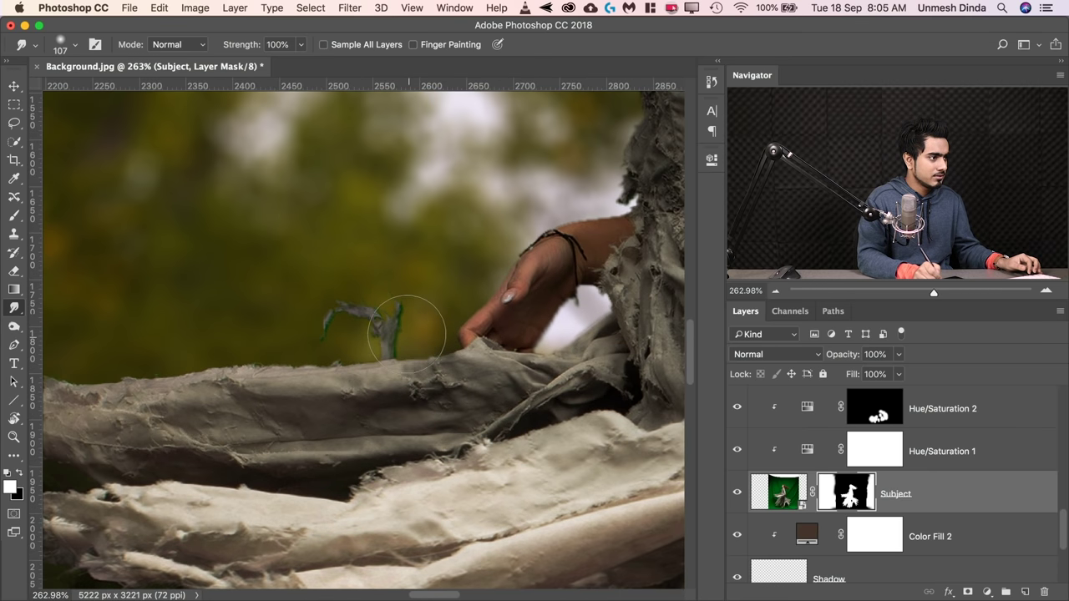
- Paint black on the Subject mask with a 56 px brush to hide the stray green-edged scrap of fabric above the skirt beside the hand
{"action": "left_click_drag", "start_coordinate": [374, 329], "coordinate": [648, 414]}
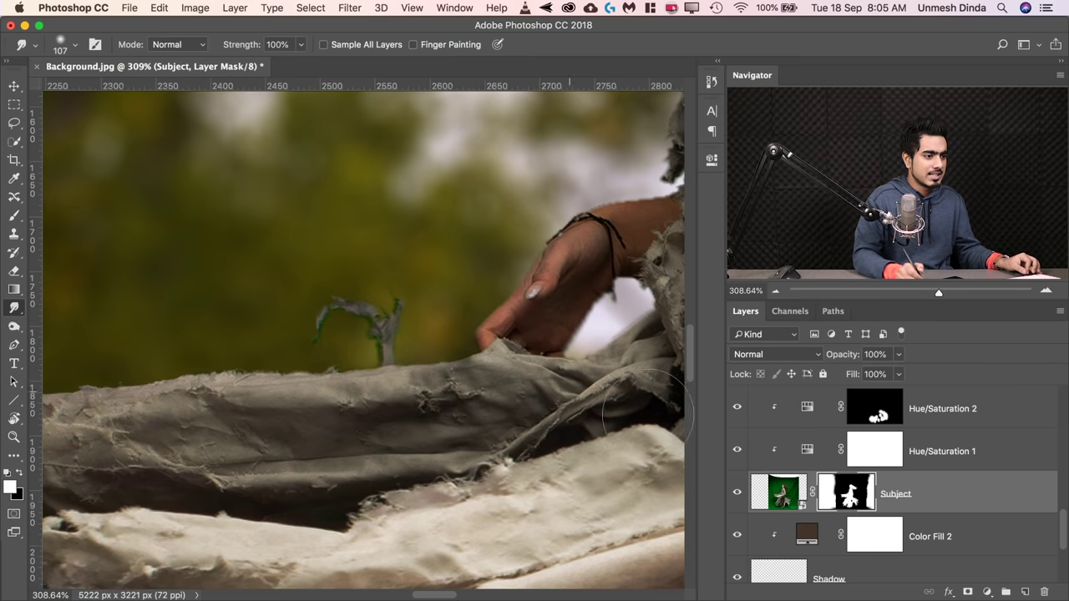
{"action": "left_click", "coordinate": [18, 219]}
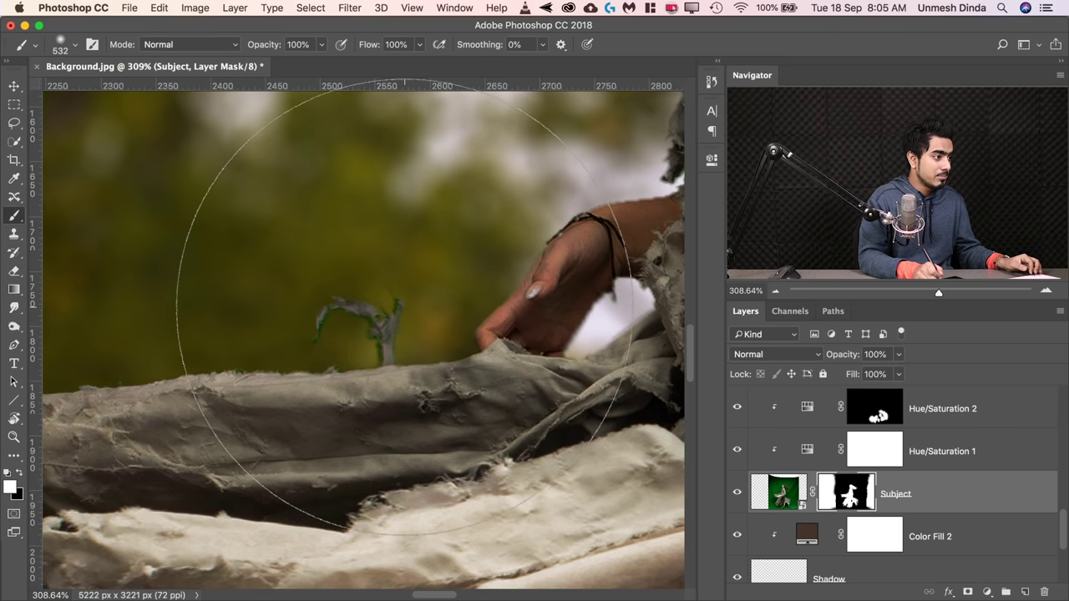
{"action": "left_click_drag", "start_coordinate": [404, 307], "coordinate": [2, 322]}
{"action": "left_click_drag", "start_coordinate": [295, 298], "coordinate": [220, 308]}
{"action": "mouse_move", "coordinate": [326, 303]}
{"action": "left_mouse_down"}
{"action": "mouse_move", "coordinate": [297, 291]}
{"action": "mouse_move", "coordinate": [378, 306]}
{"action": "left_mouse_up"}
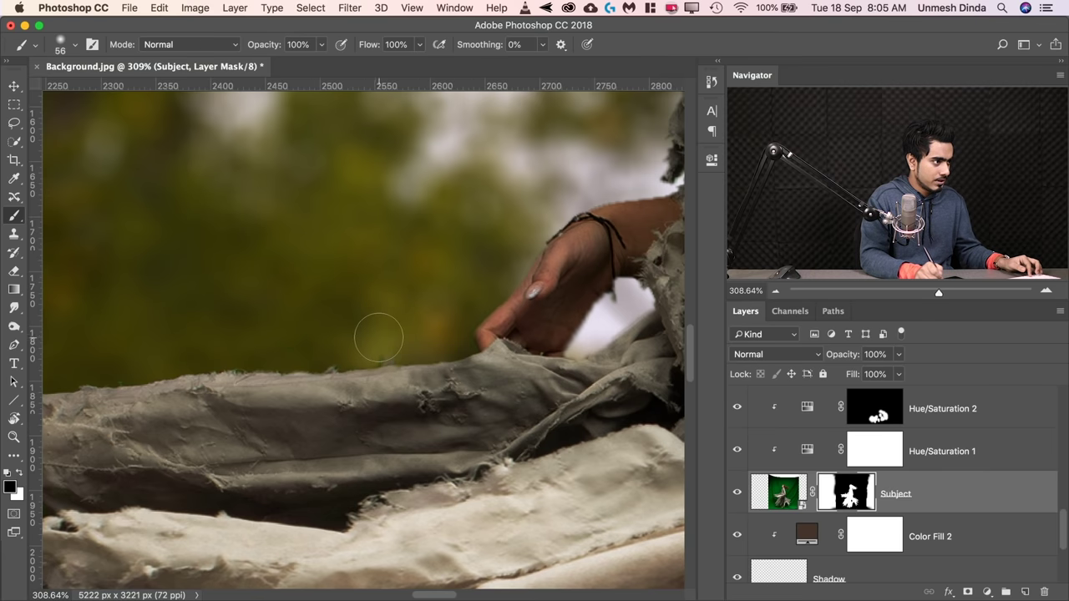
- Smudge the mask along the upper edge of the outstretched skirt fabric with a brush of about 160 px
{"action": "left_click_drag", "start_coordinate": [224, 337], "coordinate": [427, 310]}
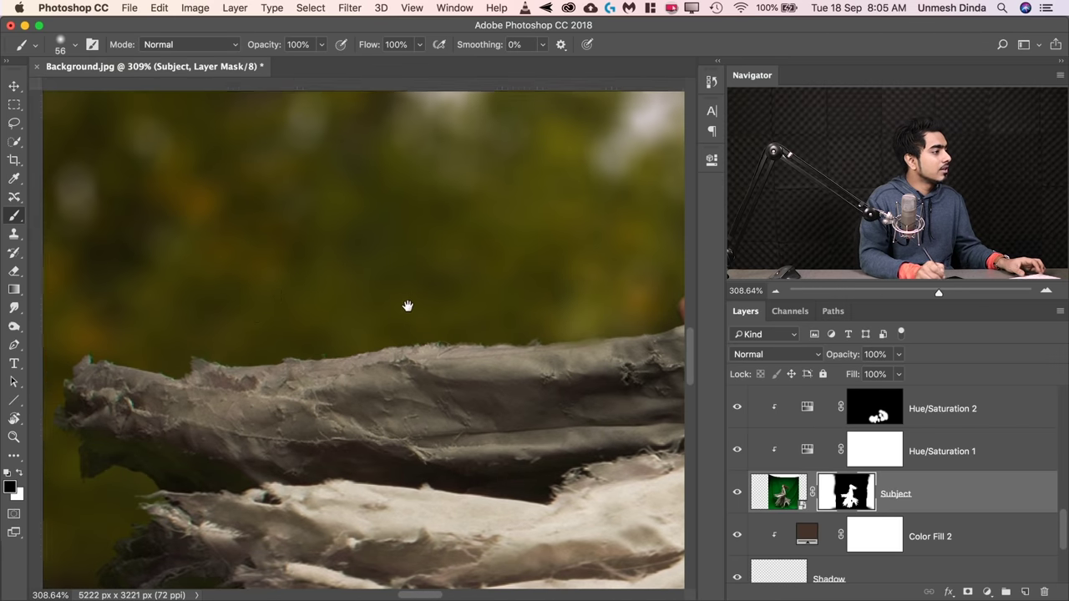
{"action": "left_click", "coordinate": [13, 309]}
{"action": "left_click_drag", "start_coordinate": [305, 309], "coordinate": [381, 320]}
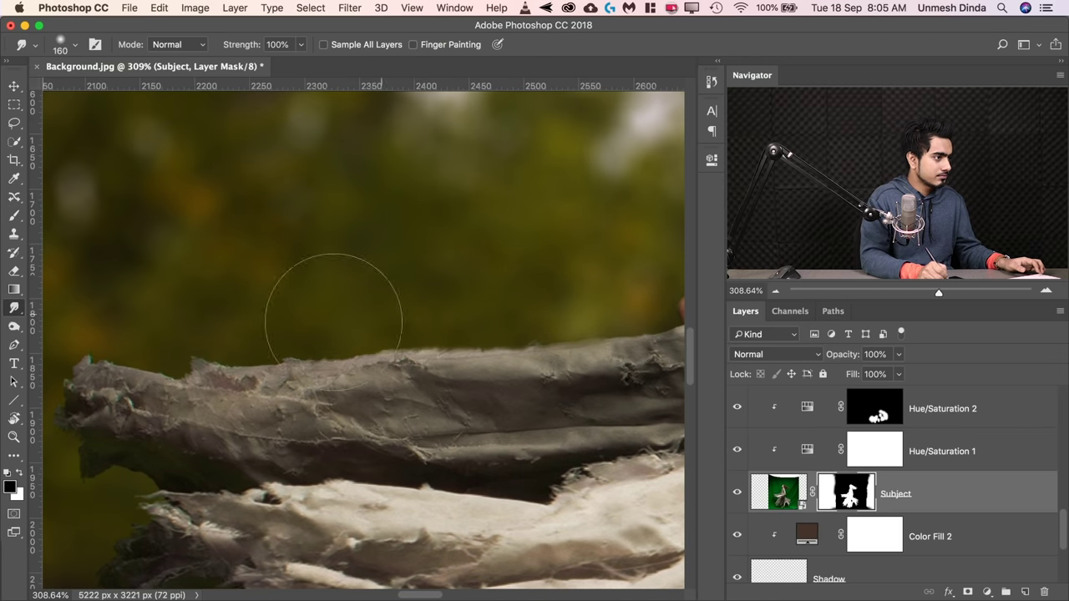
{"action": "left_click_drag", "start_coordinate": [111, 369], "coordinate": [354, 298]}
- Smudge the mask edges around the background gap between the skirt folds, reducing the brush from 203 to 150 px
{"action": "mouse_move", "coordinate": [303, 413]}
{"action": "left_mouse_down"}
{"action": "mouse_move", "coordinate": [363, 385]}
{"action": "mouse_move", "coordinate": [290, 233]}
{"action": "left_mouse_up"}
{"action": "mouse_move", "coordinate": [381, 439]}
{"action": "left_mouse_down"}
{"action": "mouse_move", "coordinate": [438, 434]}
{"action": "mouse_move", "coordinate": [208, 324]}
{"action": "mouse_move", "coordinate": [122, 300]}
{"action": "left_mouse_up"}
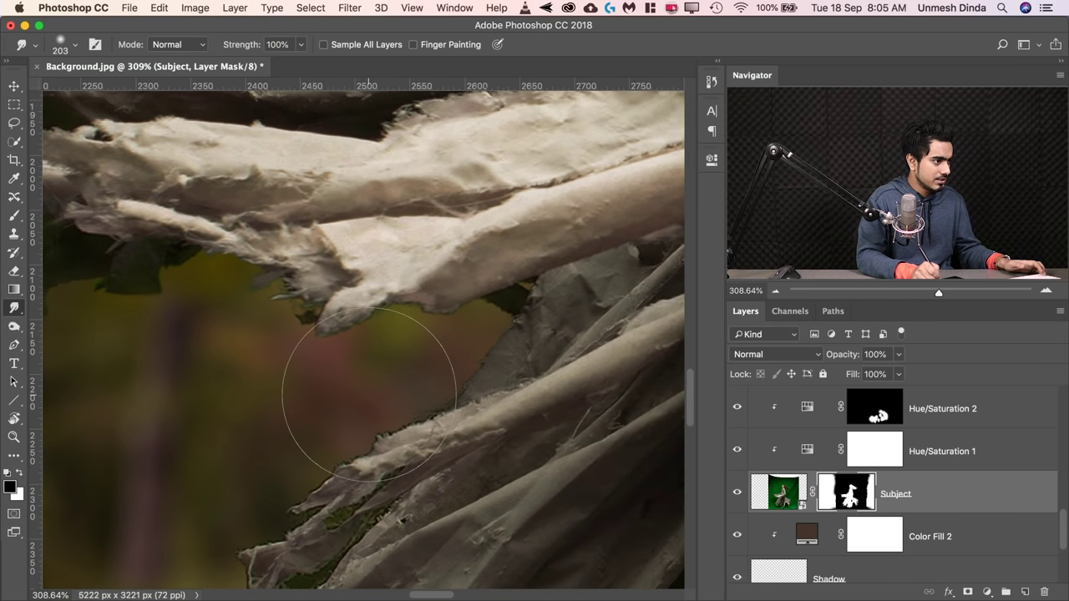
{"action": "mouse_move", "coordinate": [403, 383]}
{"action": "left_mouse_down"}
{"action": "mouse_move", "coordinate": [360, 374]}
{"action": "mouse_move", "coordinate": [345, 353]}
{"action": "left_mouse_up"}
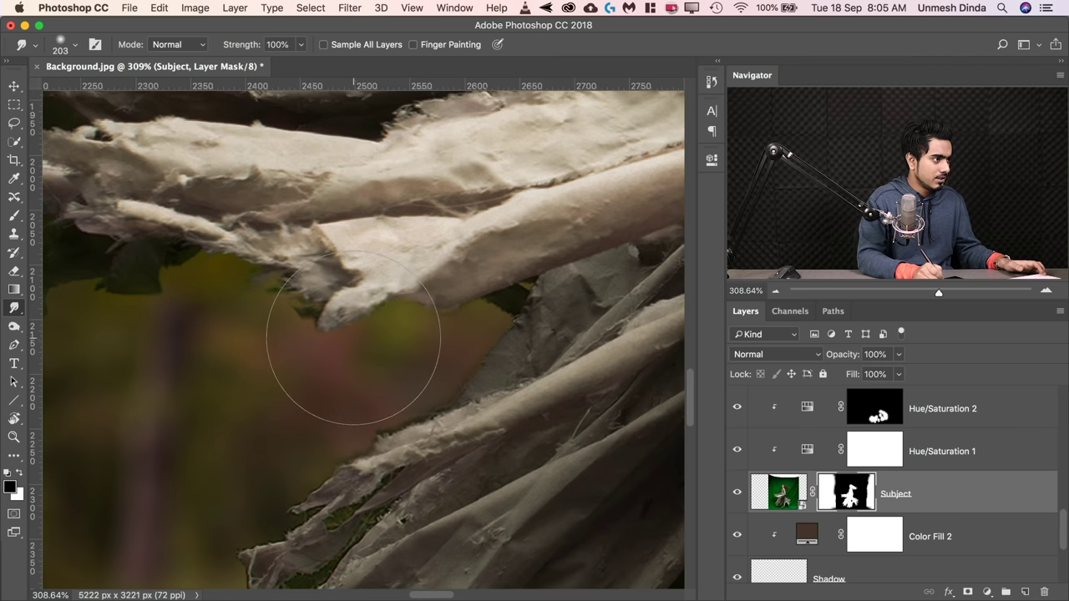
{"action": "key", "text": "bracketleft"}
{"action": "left_click_drag", "start_coordinate": [381, 415], "coordinate": [451, 356]}
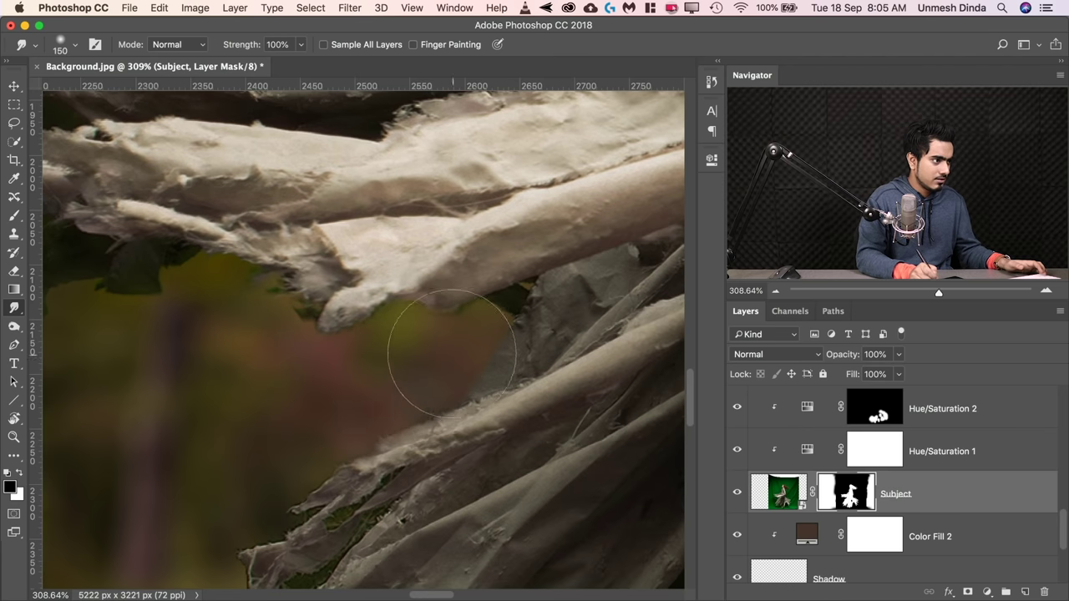
- Smudge the mask along the lower skirt's outer edge above the ragged hem with a 228 px brush
{"action": "left_click_drag", "start_coordinate": [368, 501], "coordinate": [444, 246]}
{"action": "left_click_drag", "start_coordinate": [266, 417], "coordinate": [406, 162]}
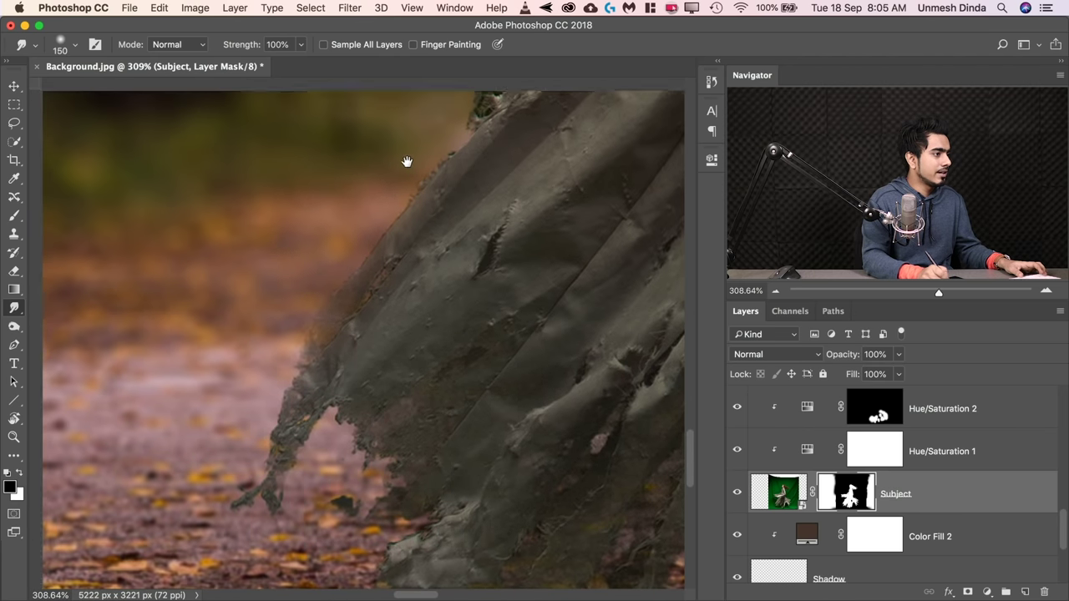
{"action": "mouse_move", "coordinate": [348, 235]}
{"action": "left_mouse_down"}
{"action": "mouse_move", "coordinate": [430, 219]}
{"action": "mouse_move", "coordinate": [392, 215]}
{"action": "left_mouse_up"}
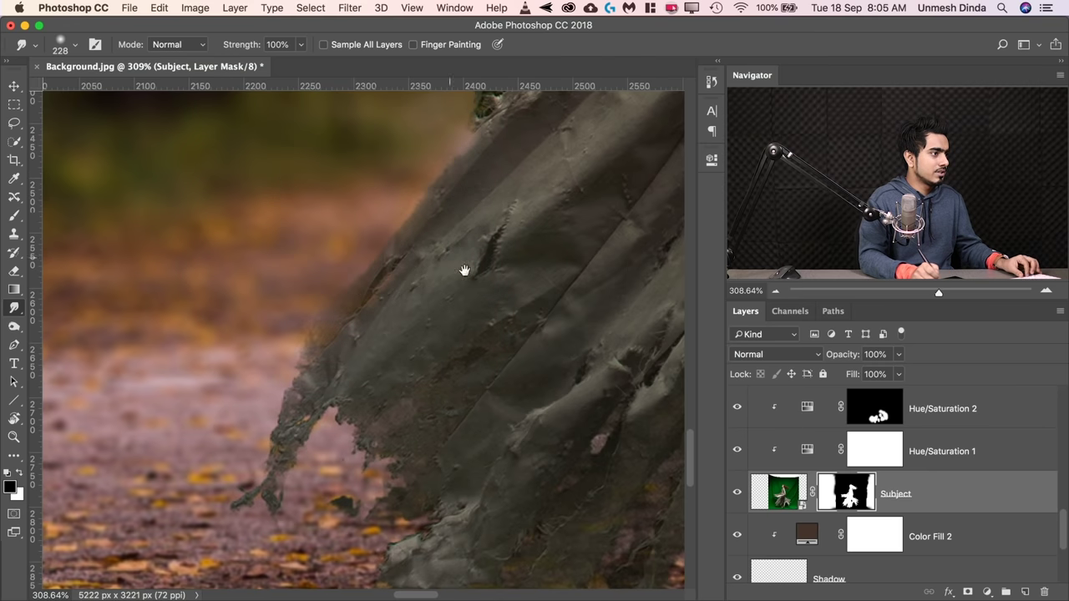
{"action": "left_click_drag", "start_coordinate": [470, 276], "coordinate": [422, 275]}
{"action": "left_click_drag", "start_coordinate": [644, 384], "coordinate": [267, 429]}
{"action": "left_click_drag", "start_coordinate": [454, 254], "coordinate": [322, 418]}
{"action": "left_click_drag", "start_coordinate": [326, 267], "coordinate": [425, 554]}
- Smudge the mask edge along the woman's sleeve and forearm on the hair side with a 237 px brush
{"action": "left_click_drag", "start_coordinate": [429, 200], "coordinate": [462, 200]}
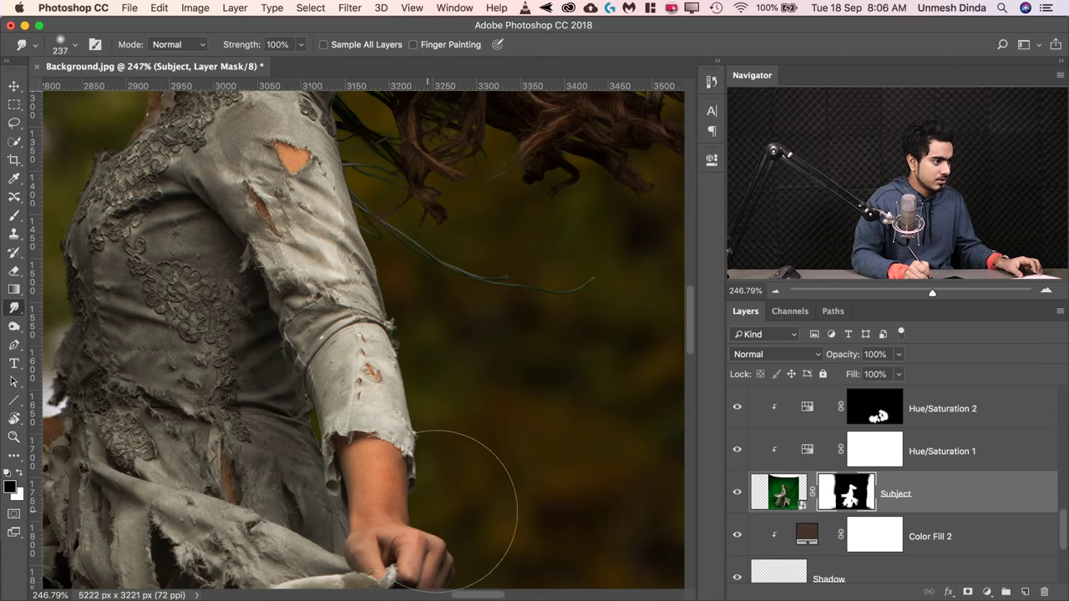
{"action": "left_click_drag", "start_coordinate": [377, 216], "coordinate": [361, 598]}
{"action": "left_click_drag", "start_coordinate": [543, 593], "coordinate": [431, 415]}
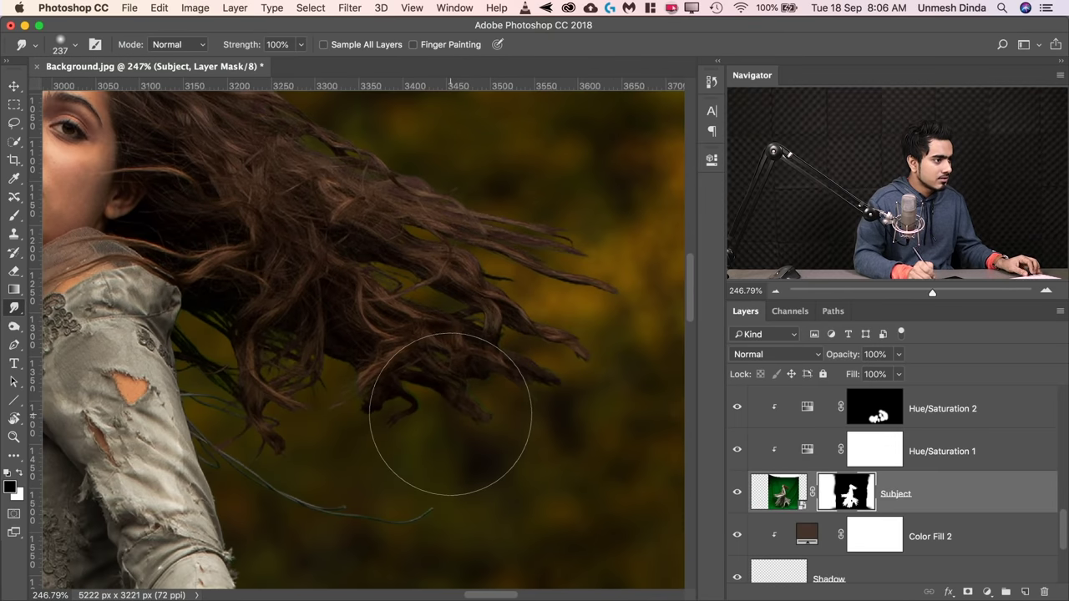
- Set the Brush tool to Overlay mode at about 90 px and paint black on the mask over the green threads behind the sleeve
{"action": "left_click_drag", "start_coordinate": [291, 338], "coordinate": [318, 337]}
{"action": "left_click_drag", "start_coordinate": [288, 378], "coordinate": [435, 212]}
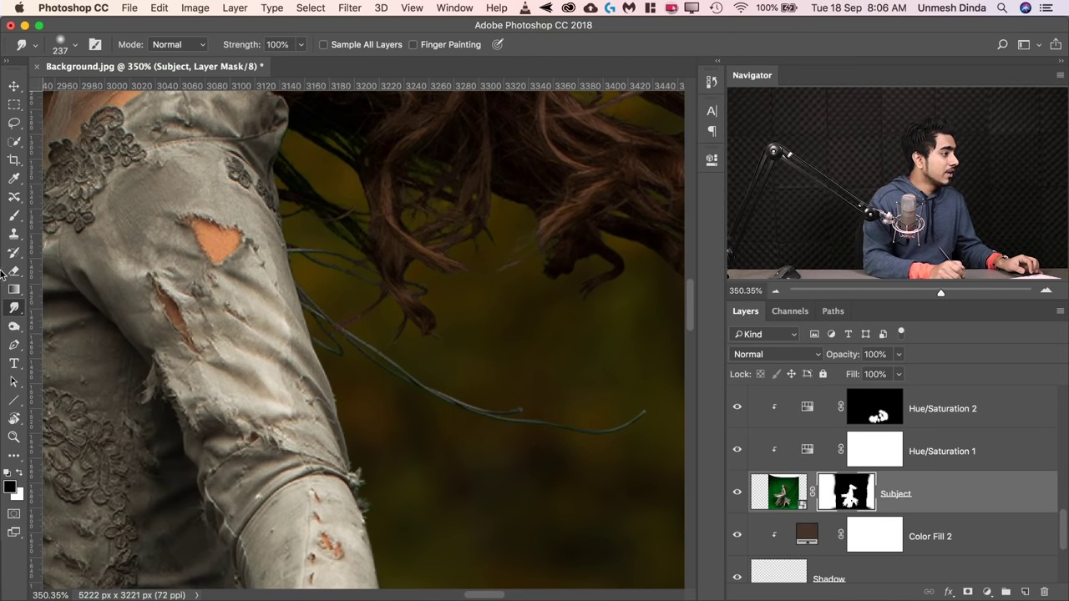
{"action": "left_click", "coordinate": [14, 216]}
{"action": "left_click_drag", "start_coordinate": [356, 252], "coordinate": [372, 253]}
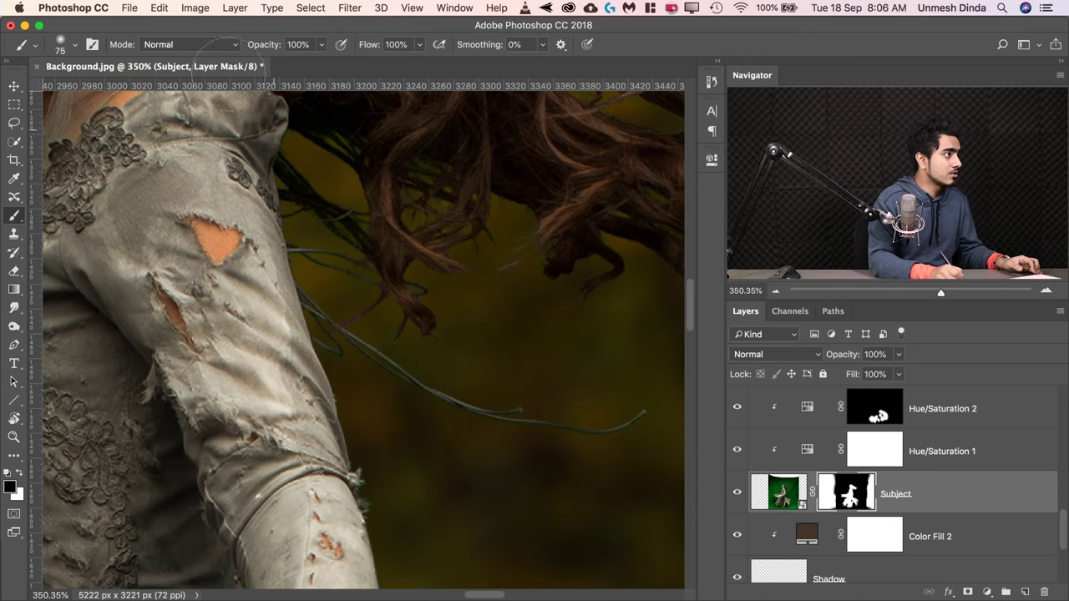
{"action": "left_click", "coordinate": [201, 41]}
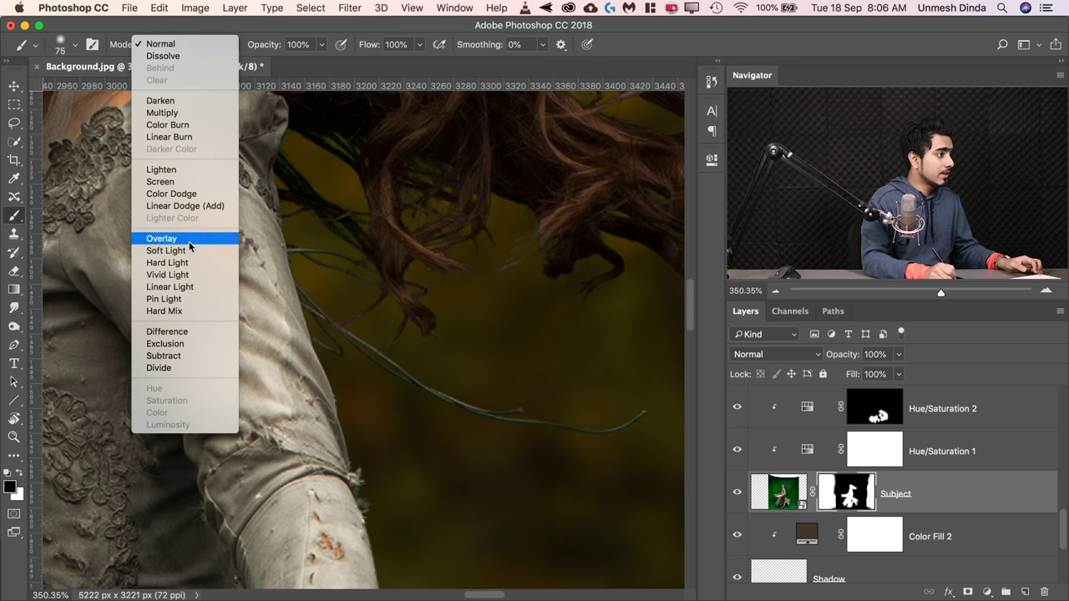
{"action": "left_click", "coordinate": [160, 238]}
{"action": "left_click_drag", "start_coordinate": [331, 305], "coordinate": [346, 311]}
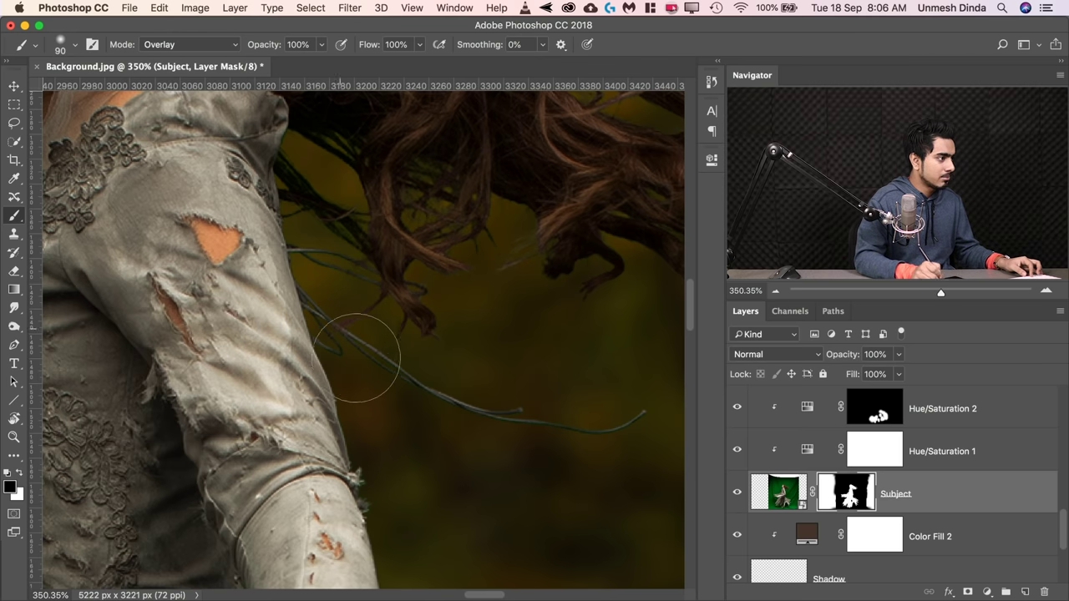
- Paint black in Overlay mode on the Subject mask around the flowing hair and the gaps between its strands
{"action": "scroll", "coordinate": [568, 436], "scroll_direction": "up", "scroll_amount": 3}
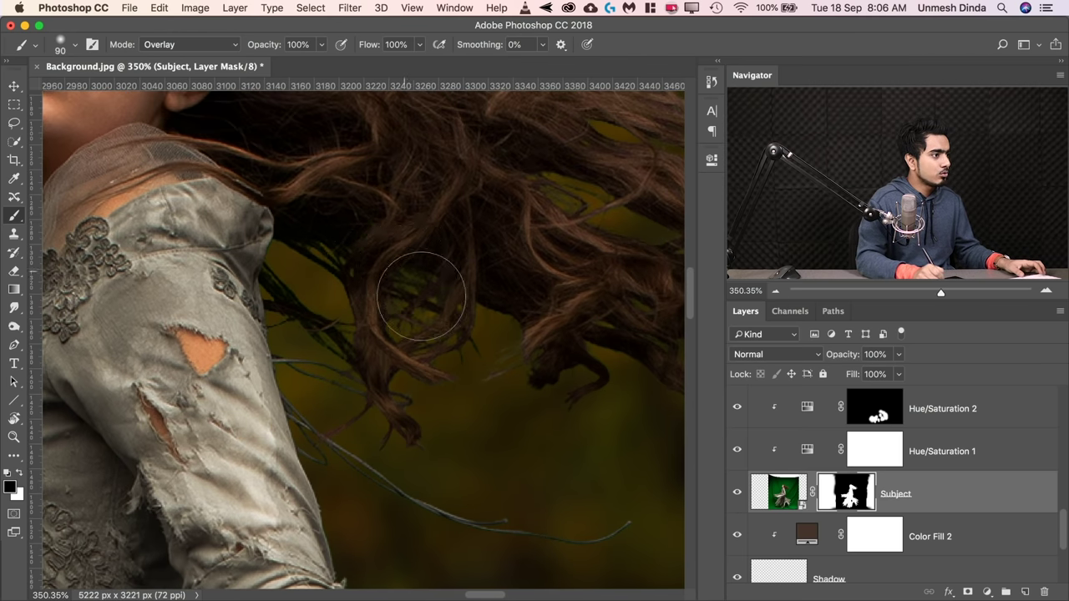
{"action": "left_click_drag", "start_coordinate": [526, 320], "coordinate": [309, 316]}
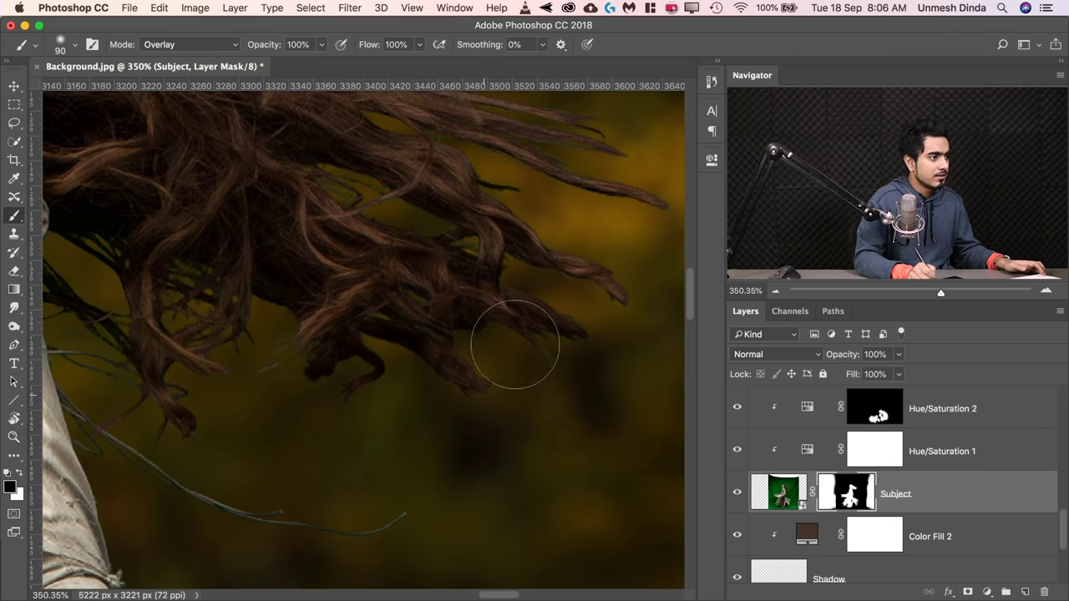
{"action": "left_click_drag", "start_coordinate": [425, 194], "coordinate": [430, 299]}
{"action": "left_click_drag", "start_coordinate": [163, 104], "coordinate": [393, 401]}
{"action": "left_click_drag", "start_coordinate": [451, 334], "coordinate": [285, 343]}
{"action": "scroll", "coordinate": [317, 299], "scroll_direction": "down", "scroll_amount": 3}
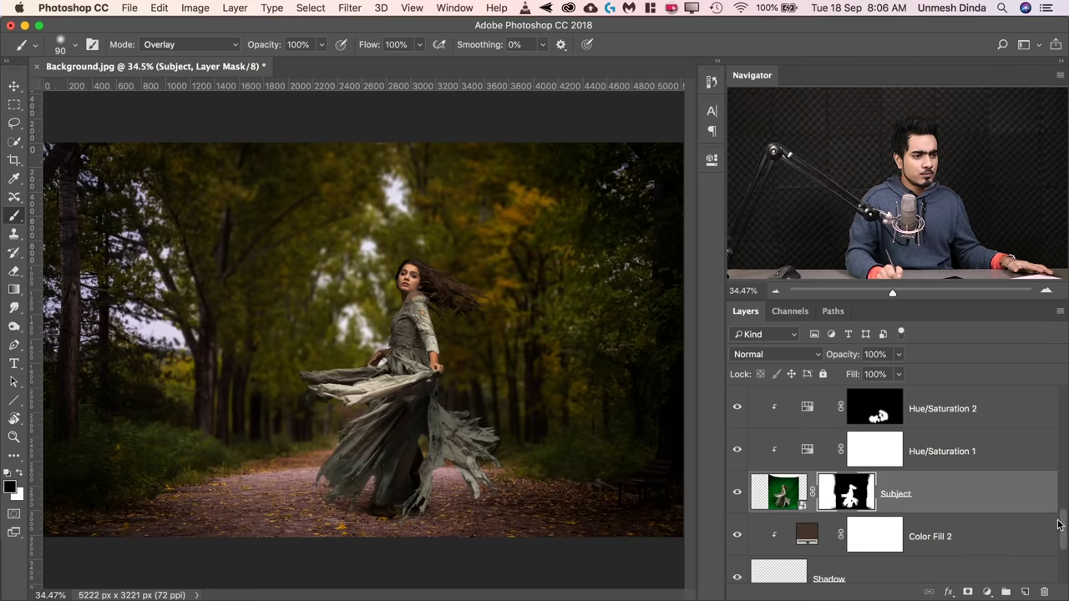
- Add a Curves adjustment layer above the BG P layer and lift the midtones from input 131 to output 139
{"action": "left_click_drag", "start_coordinate": [1059, 525], "coordinate": [1066, 359]}
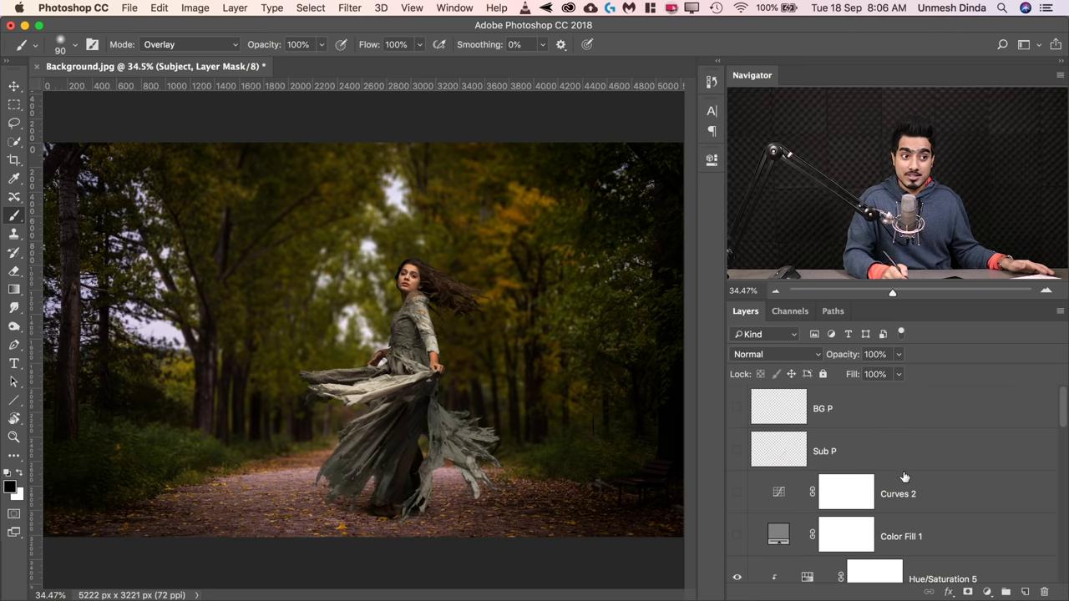
{"action": "left_click", "coordinate": [928, 535]}
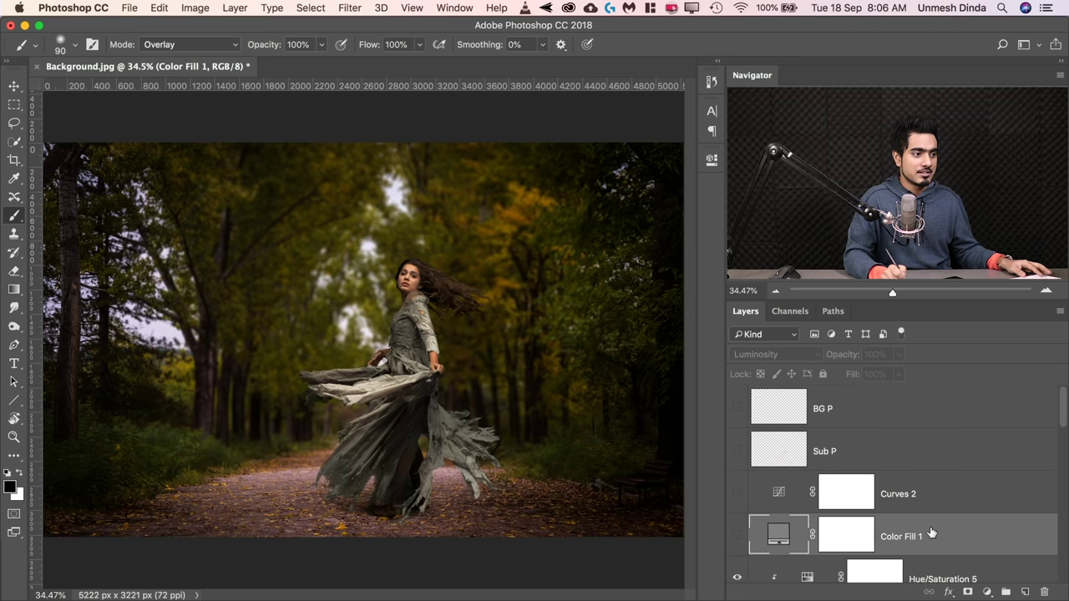
{"action": "left_click", "coordinate": [964, 412]}
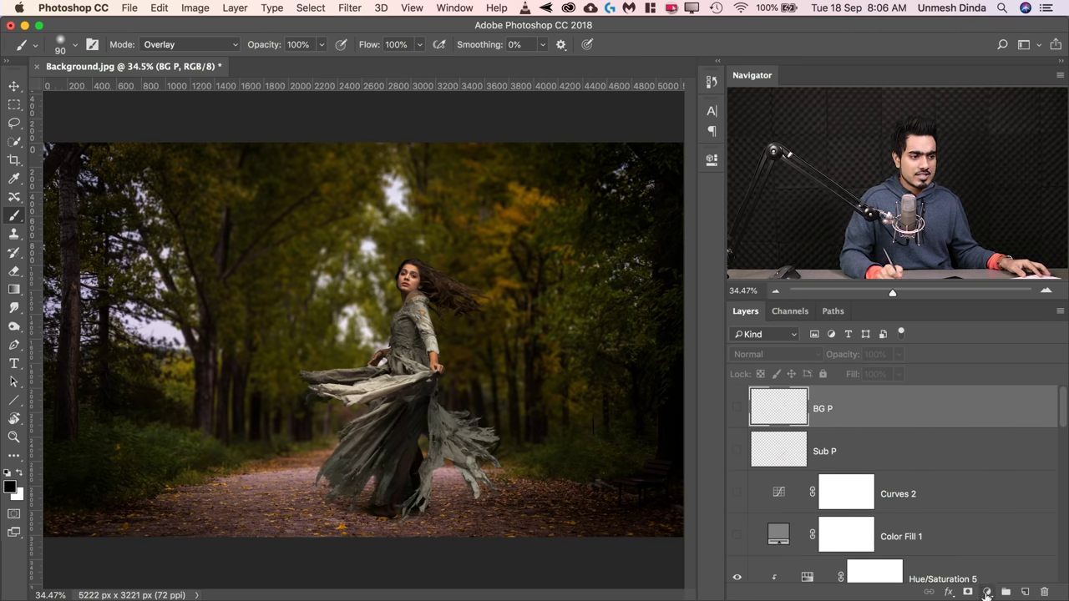
{"action": "left_click", "coordinate": [986, 593]}
{"action": "left_click", "coordinate": [819, 306]}
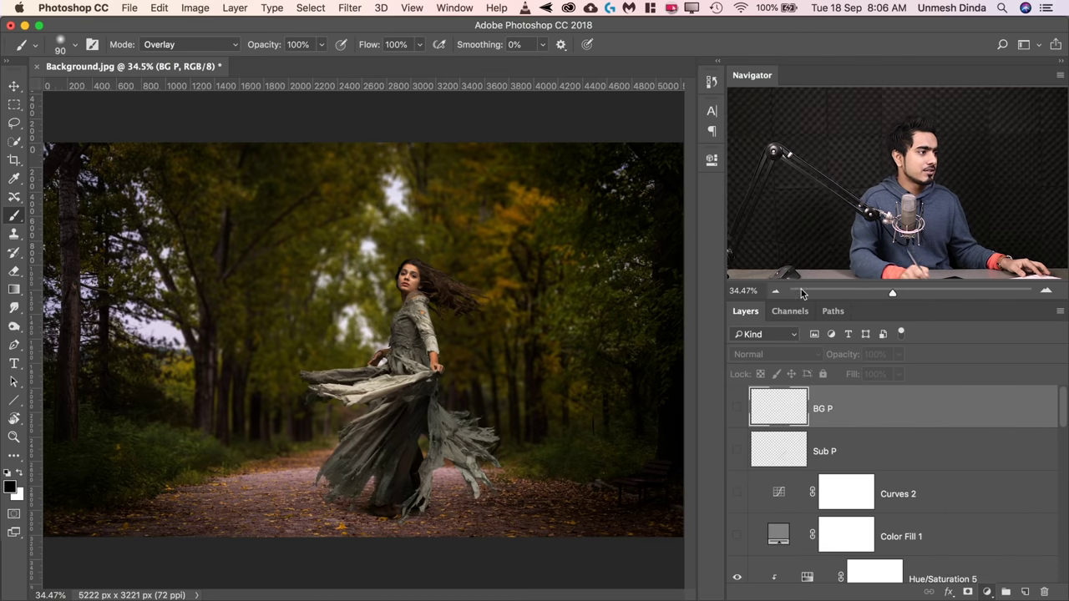
{"action": "left_click_drag", "start_coordinate": [659, 249], "coordinate": [655, 247]}
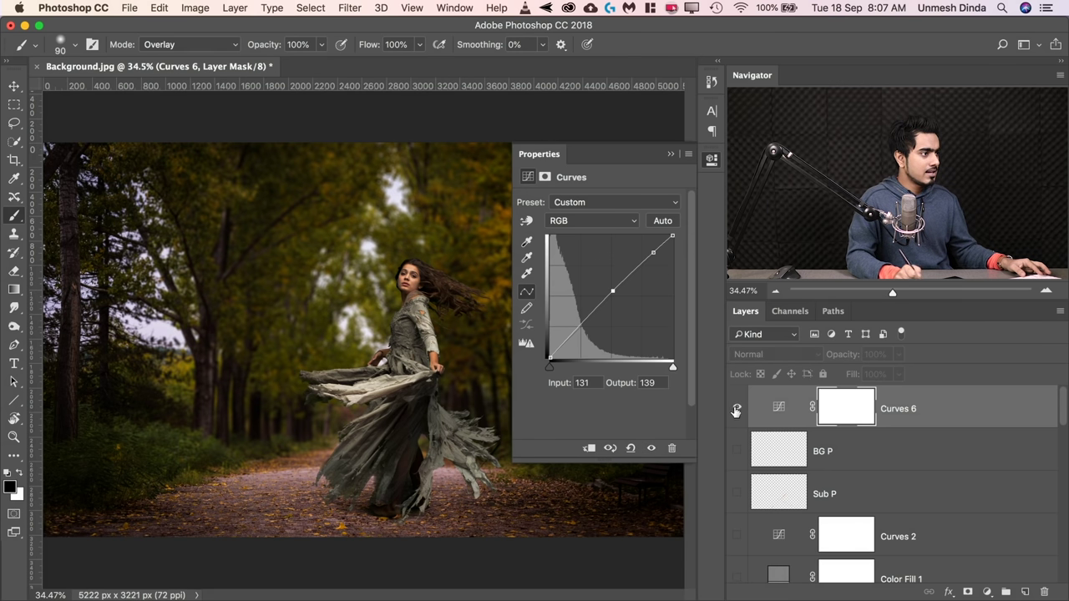
- Add a Color Lookup adjustment layer on top and load the Crisp_Warm.look 3D LUT
{"action": "left_click", "coordinate": [989, 593]}
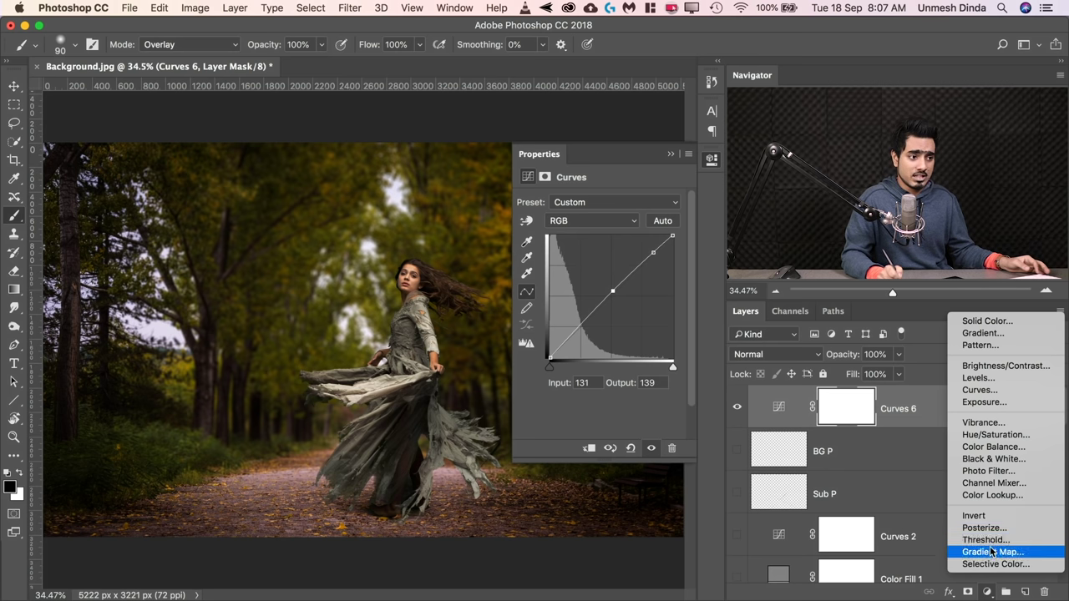
{"action": "left_click", "coordinate": [999, 495]}
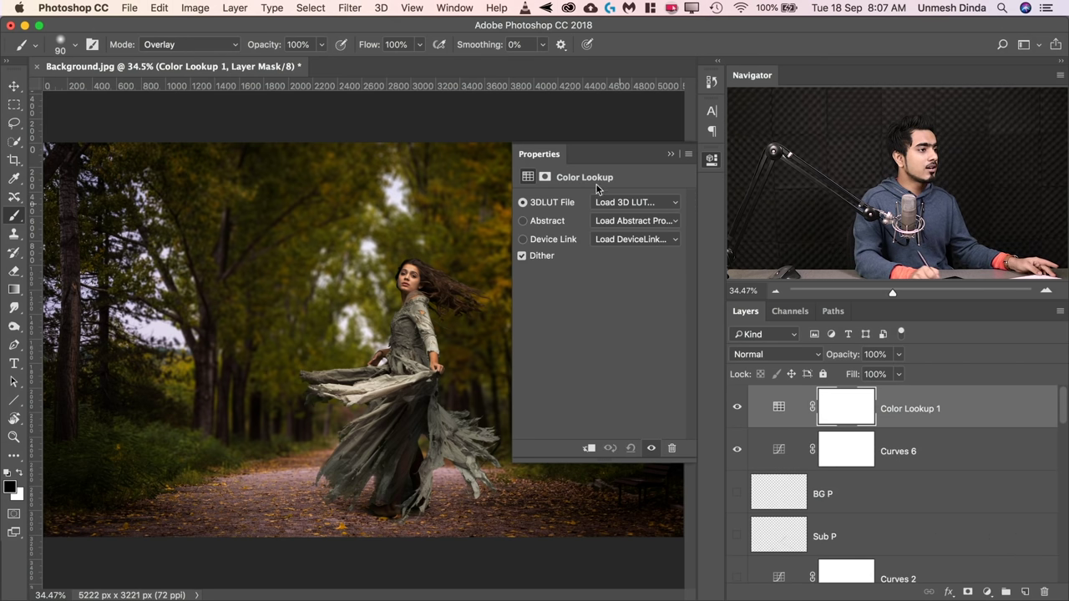
{"action": "left_click", "coordinate": [604, 205]}
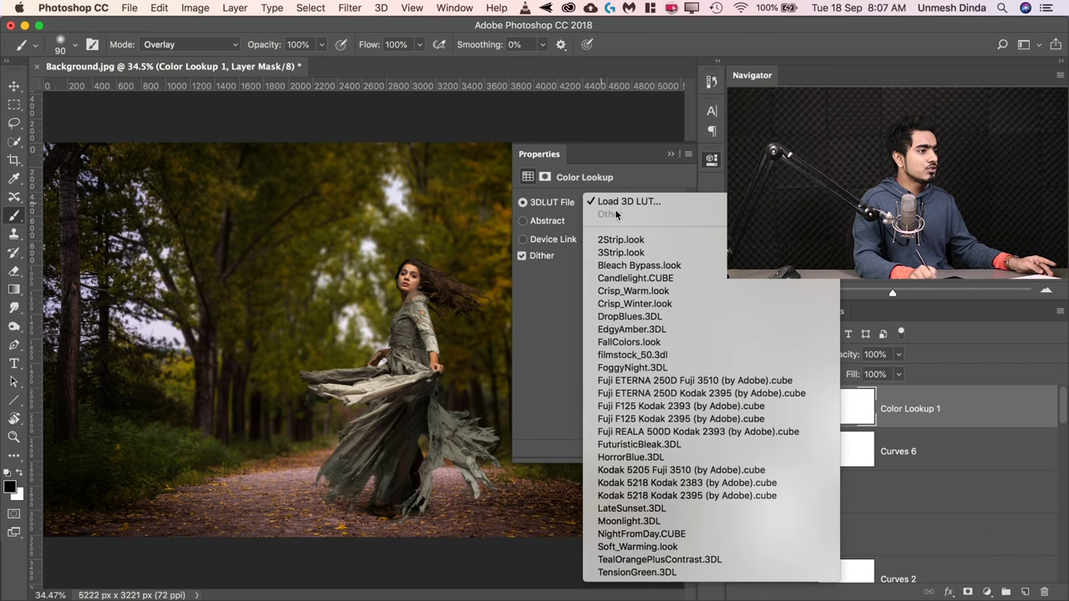
{"action": "left_click", "coordinate": [632, 291]}
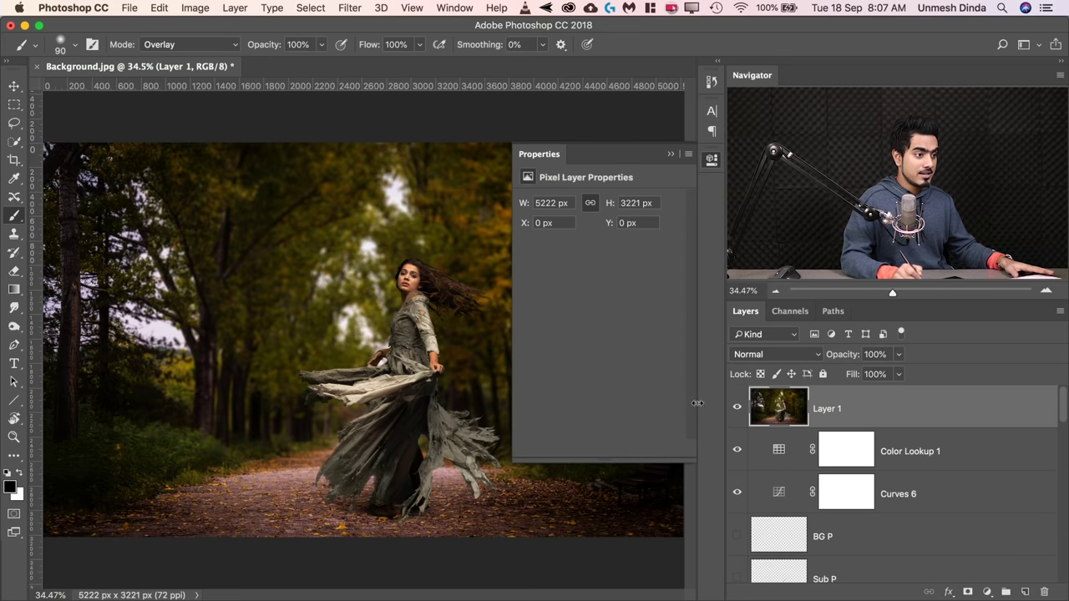
{"action": "left_click", "coordinate": [353, 8]}
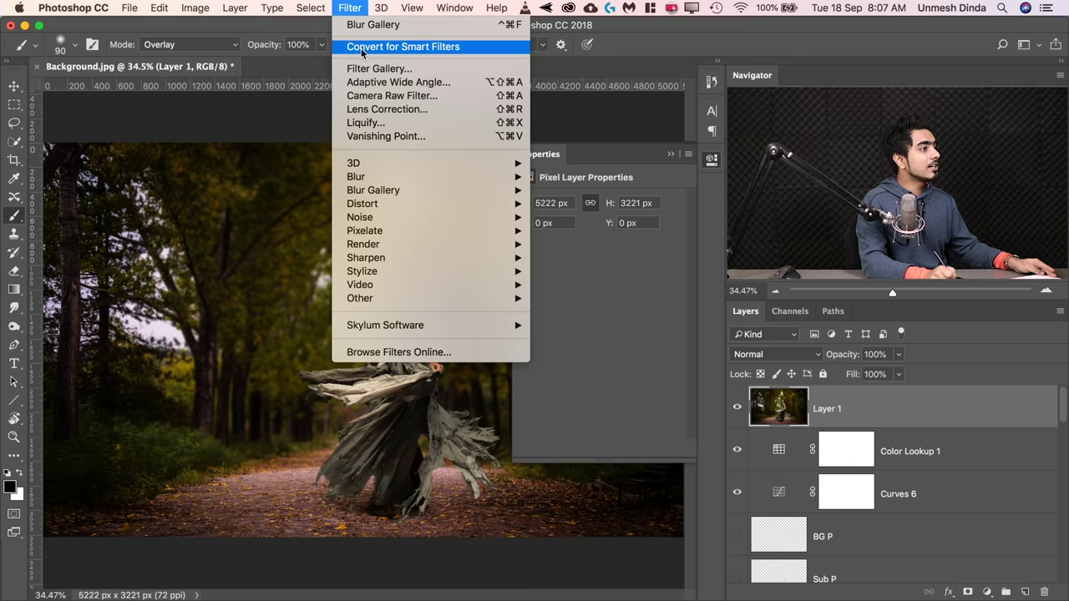
{"action": "left_click", "coordinate": [403, 44]}
{"action": "left_click", "coordinate": [642, 237]}
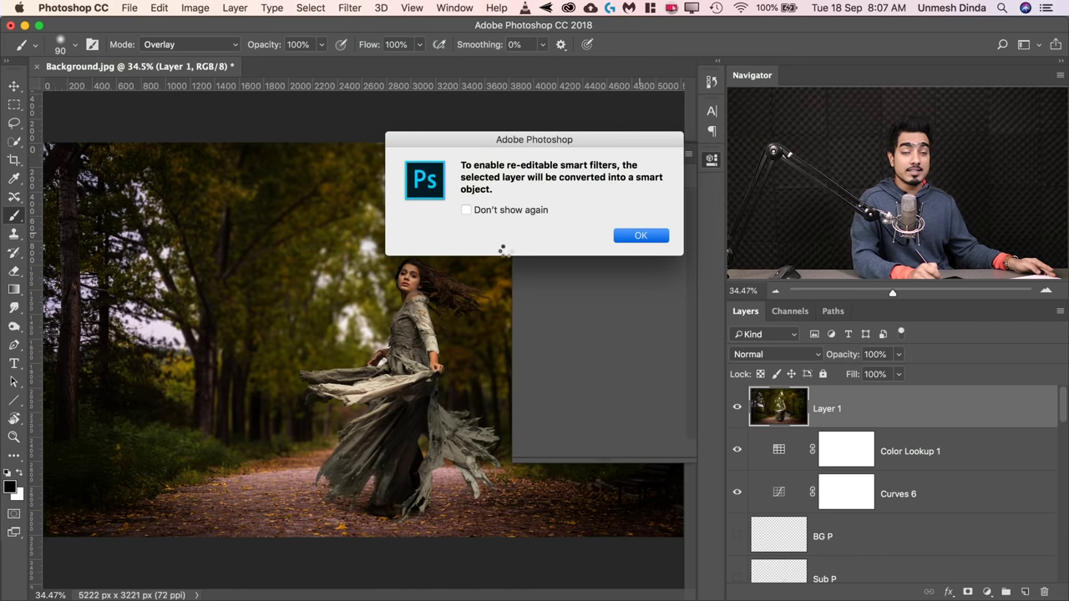
{"action": "key", "text": "super+z"}
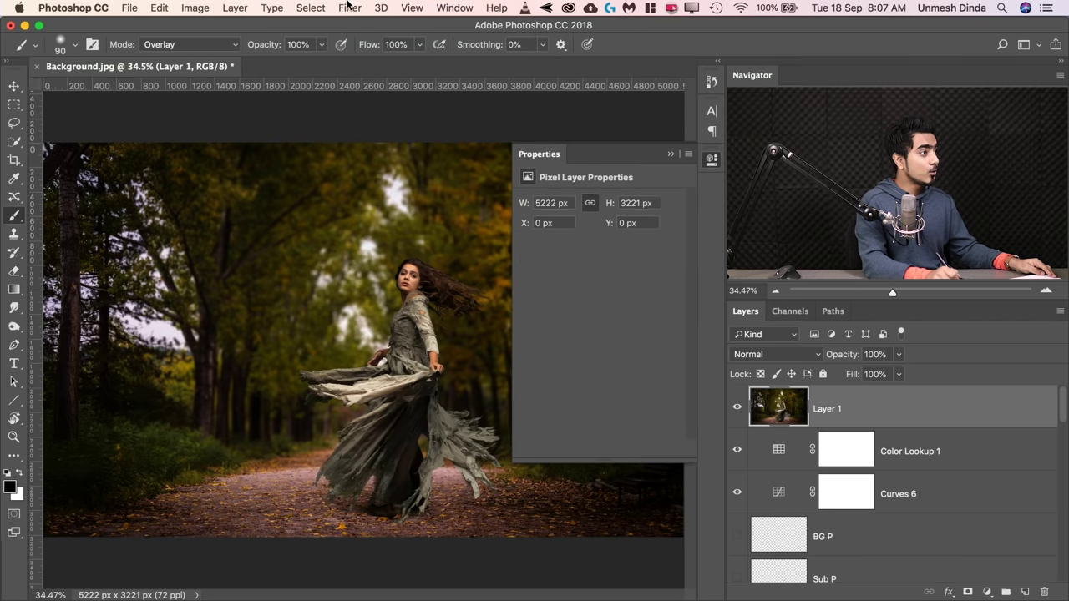
- Convert the merged Layer 1 for smart filters so that it is a smart object
{"action": "left_click", "coordinate": [350, 7]}
{"action": "left_click", "coordinate": [374, 47]}
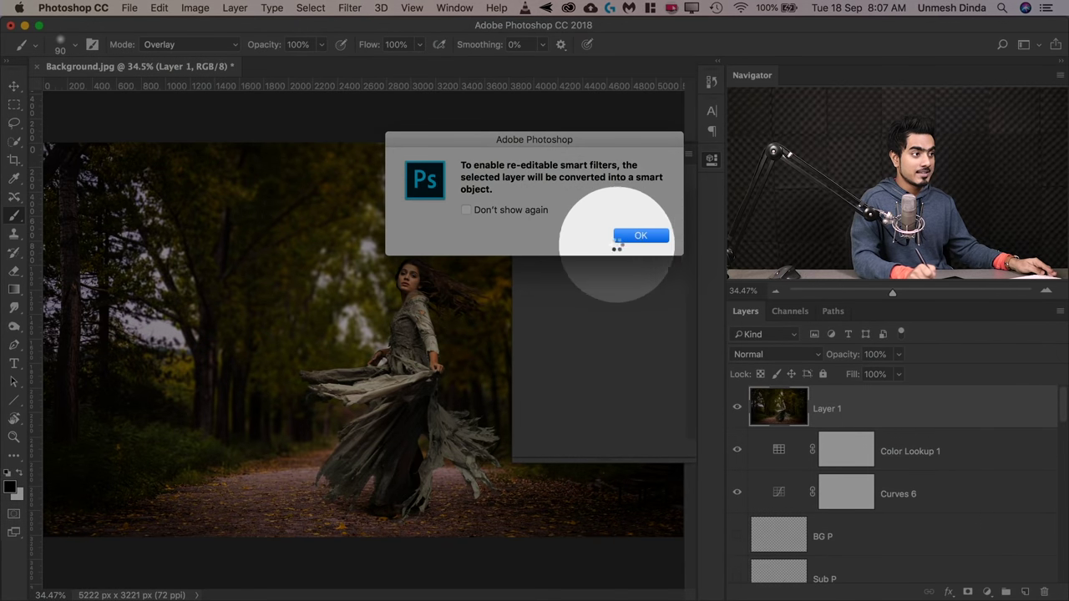
{"action": "left_click", "coordinate": [641, 235]}
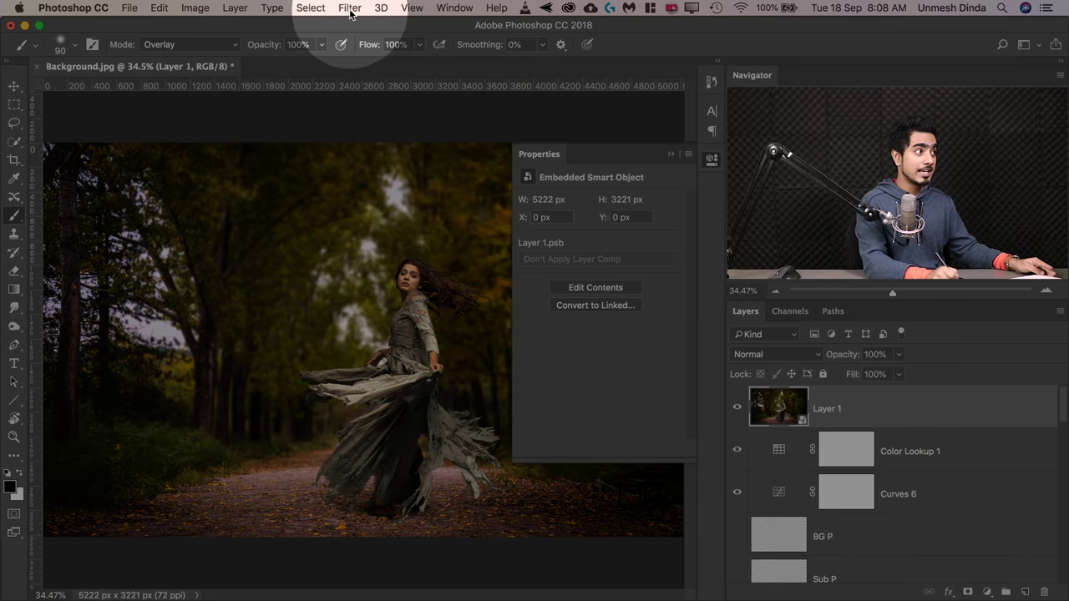
- Open the Camera Raw Filter on Layer 1 and warm the white balance to Temperature +7
{"action": "left_click", "coordinate": [350, 8]}
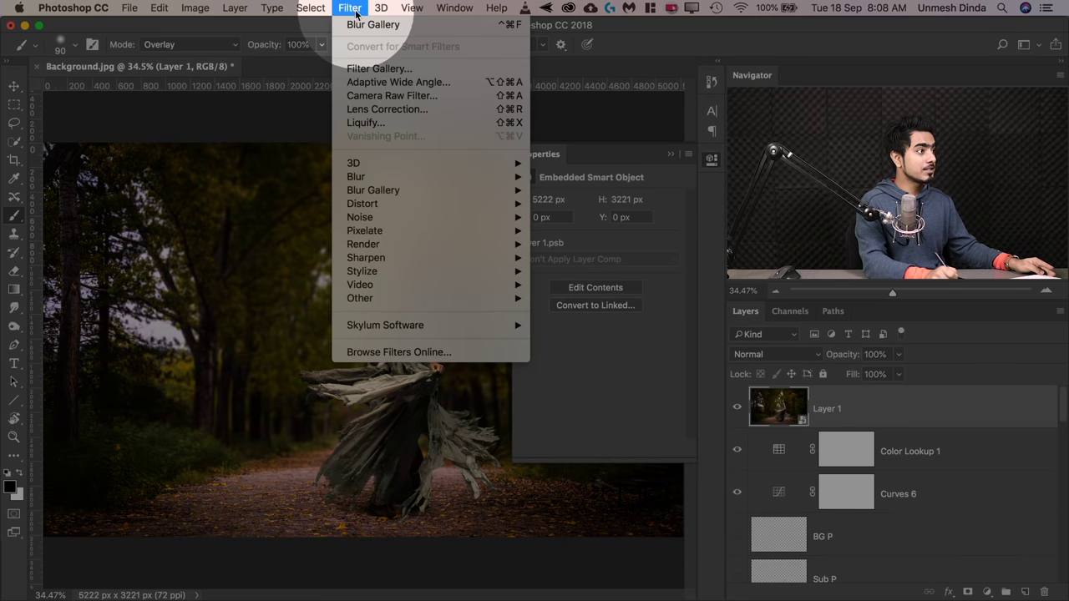
{"action": "left_click", "coordinate": [383, 99]}
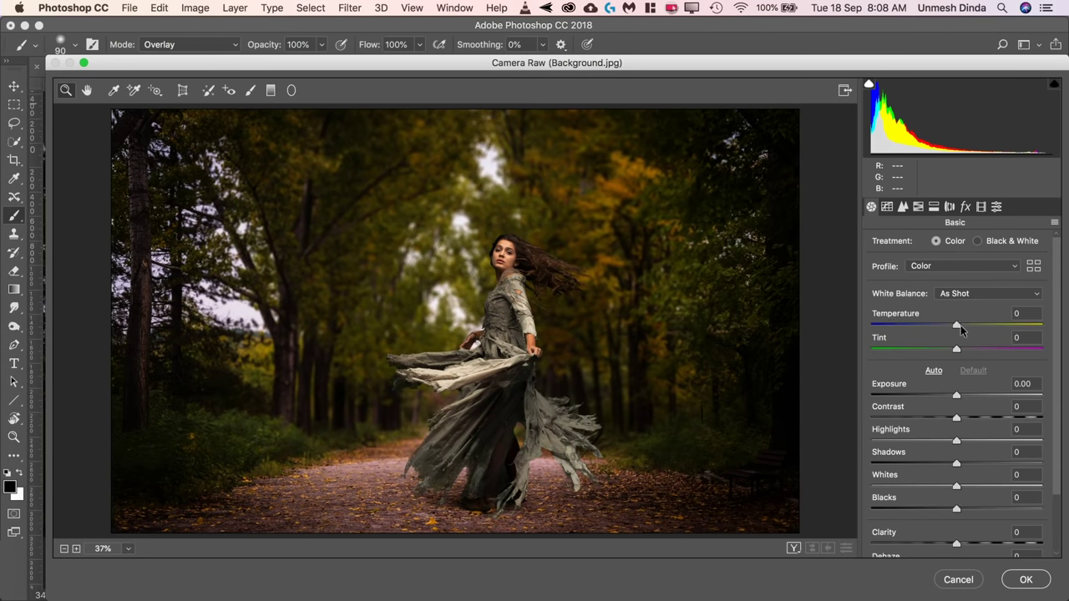
{"action": "left_click_drag", "start_coordinate": [959, 324], "coordinate": [964, 324]}
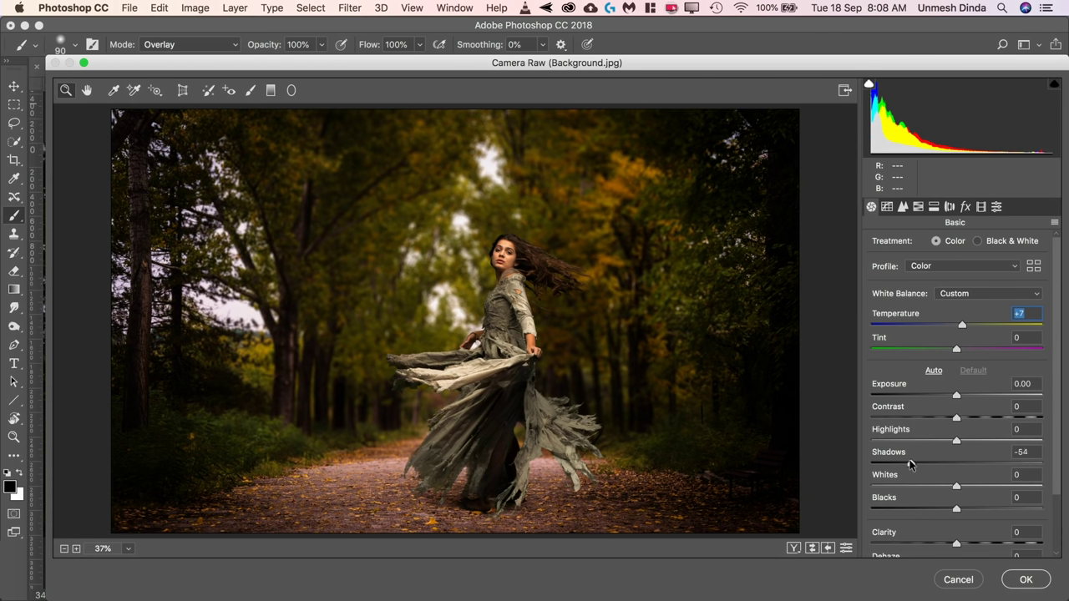
- Set the basic tones to Exposure -0.15, Contrast +7, Highlights +23, Shadows +56, Clarity -13 and Dehaze +14
{"action": "left_click_drag", "start_coordinate": [910, 465], "coordinate": [1015, 468]}
{"action": "mouse_move", "coordinate": [959, 417]}
{"action": "left_mouse_down"}
{"action": "mouse_move", "coordinate": [974, 420]}
{"action": "mouse_move", "coordinate": [944, 396]}
{"action": "mouse_move", "coordinate": [955, 396]}
{"action": "left_mouse_up"}
{"action": "left_click", "coordinate": [964, 416]}
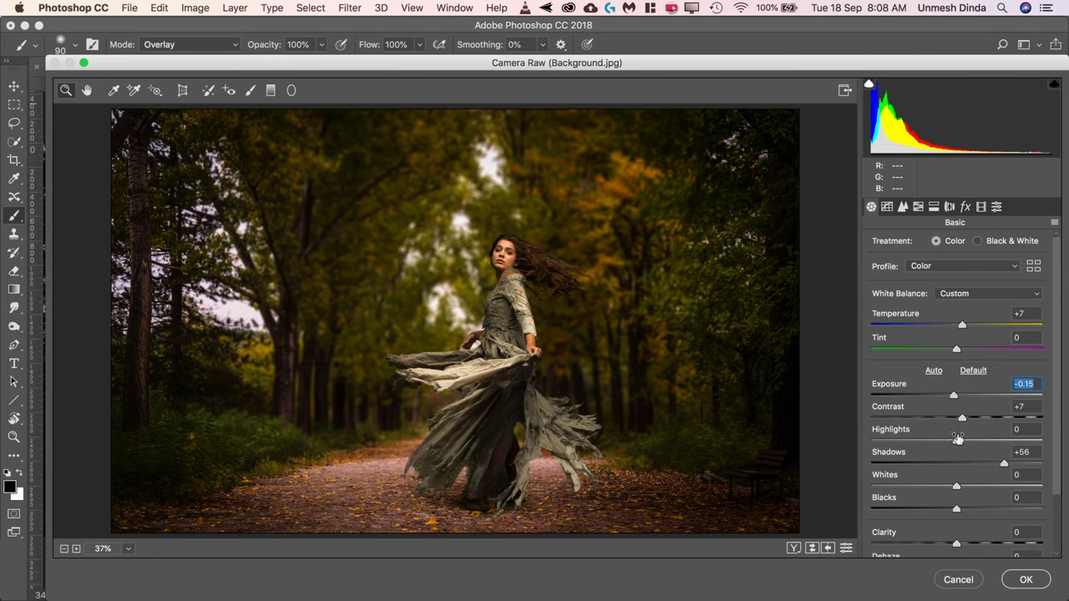
{"action": "left_click_drag", "start_coordinate": [959, 441], "coordinate": [977, 441]}
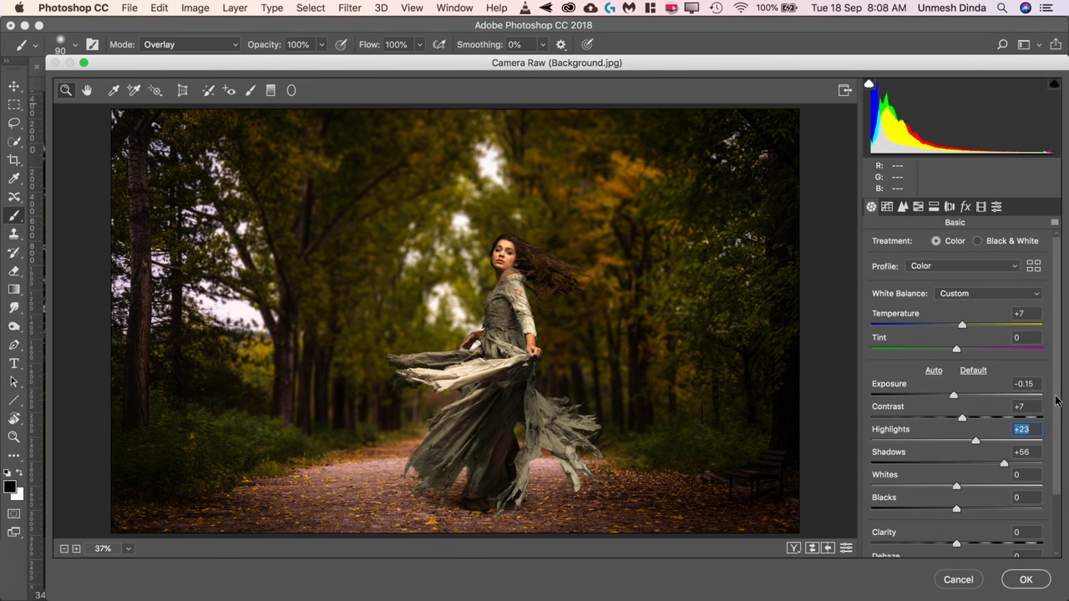
{"action": "scroll", "coordinate": [1057, 401], "scroll_direction": "down", "scroll_amount": 4}
{"action": "left_click_drag", "start_coordinate": [959, 476], "coordinate": [969, 499]}
- Fade the blacks with the RGB point tone curve by lifting its black point to input 1, output 14, and anchoring the darker tones
{"action": "left_click", "coordinate": [885, 212]}
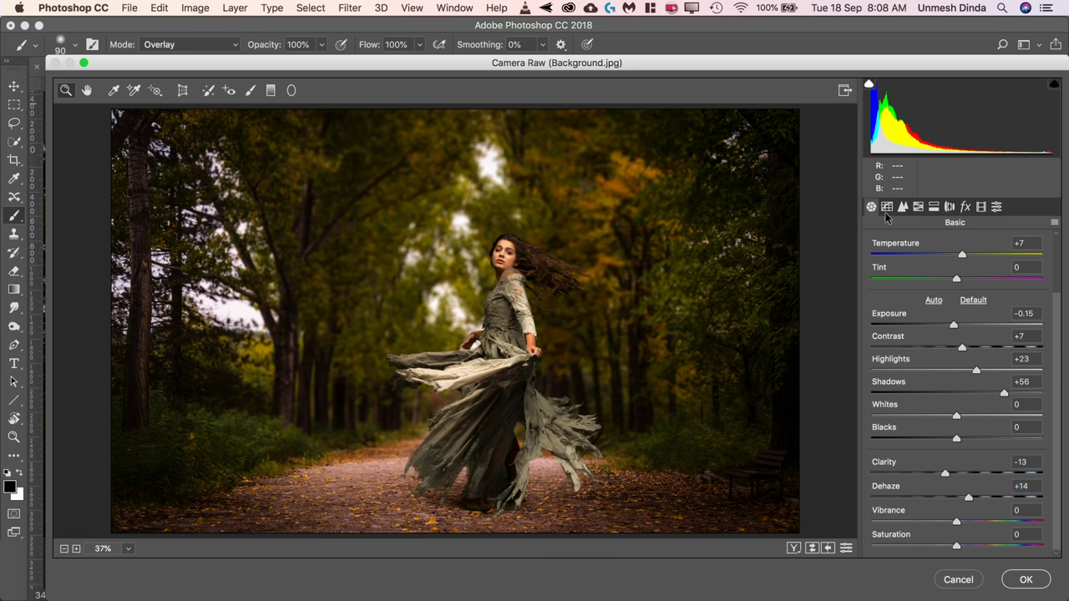
{"action": "left_click", "coordinate": [887, 207]}
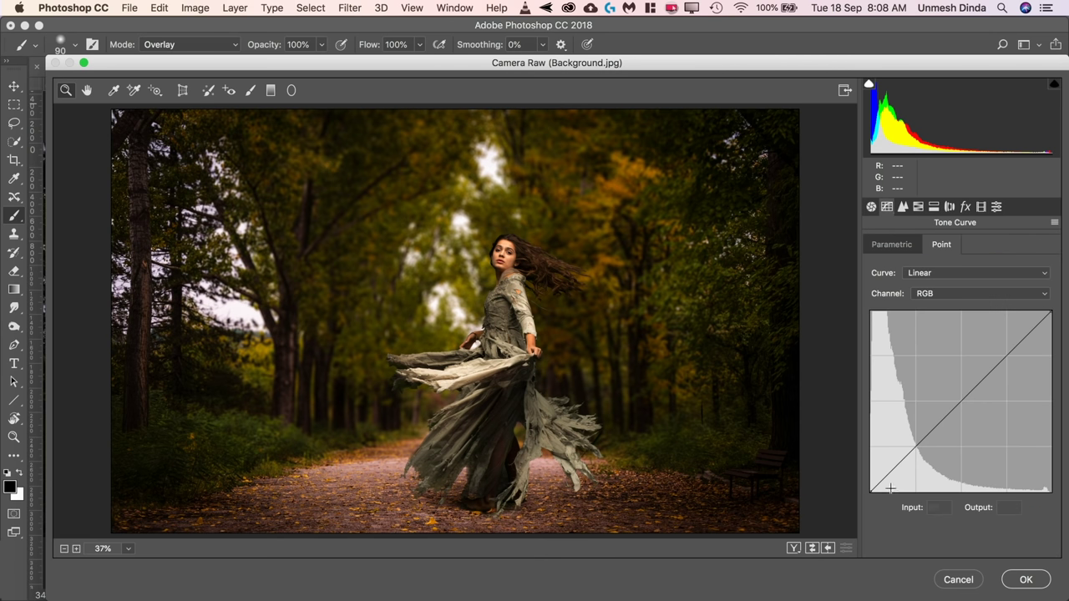
{"action": "mouse_move", "coordinate": [872, 489]}
{"action": "left_mouse_down"}
{"action": "mouse_move", "coordinate": [864, 473]}
{"action": "mouse_move", "coordinate": [911, 451]}
{"action": "mouse_move", "coordinate": [871, 482]}
{"action": "left_mouse_up"}
{"action": "left_click_drag", "start_coordinate": [912, 453], "coordinate": [871, 483]}
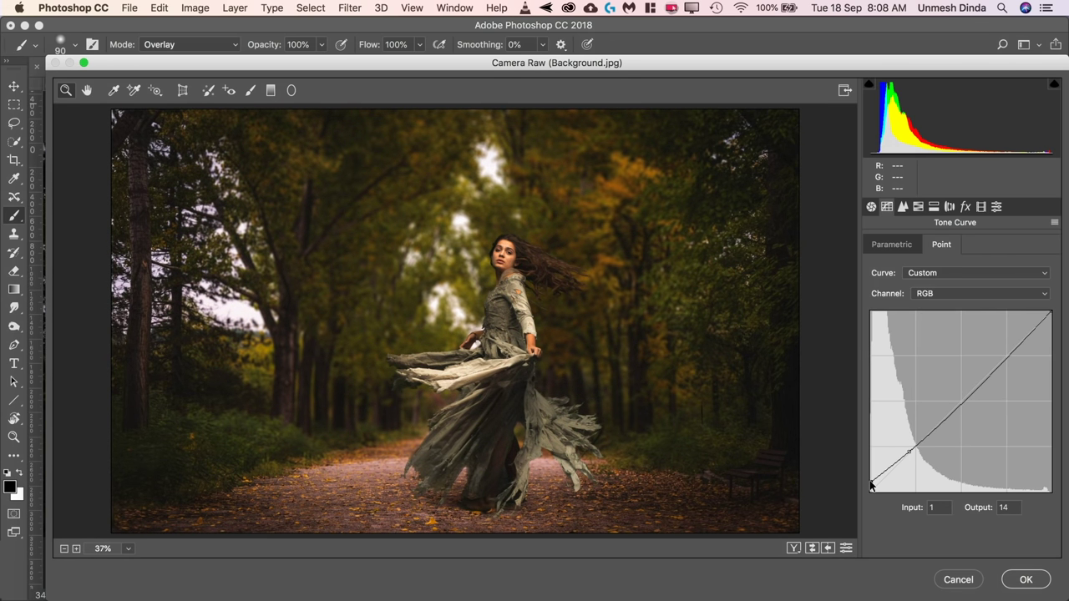
- Apply warm split toning with highlights at Hue 60, Saturation 22 and shadows at Hue 32, Saturation 10
{"action": "left_click", "coordinate": [919, 207]}
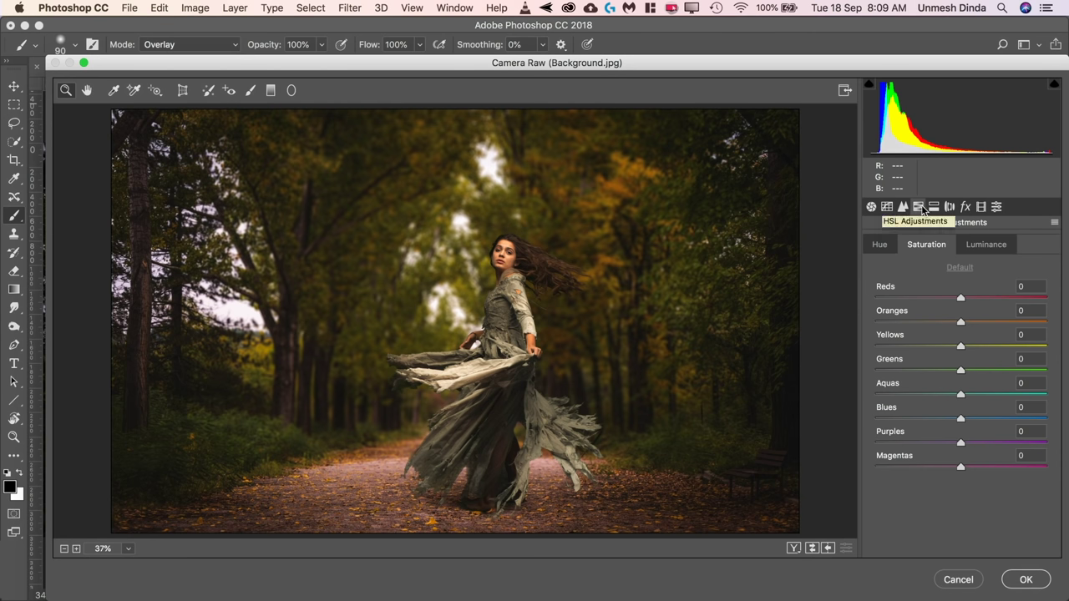
{"action": "left_click", "coordinate": [935, 209]}
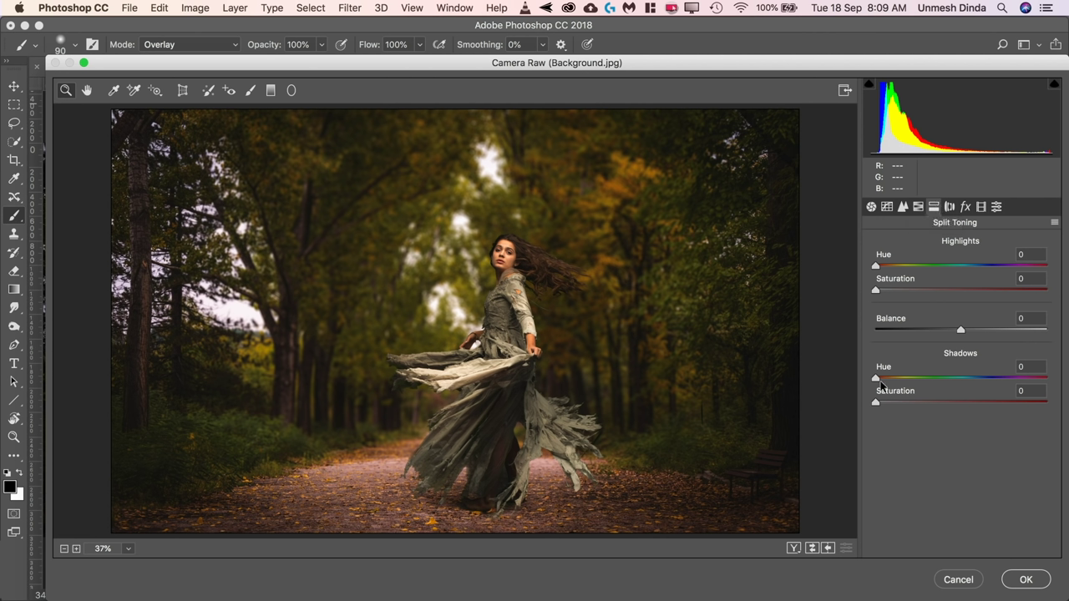
{"action": "left_click_drag", "start_coordinate": [877, 380], "coordinate": [902, 401]}
{"action": "left_click_drag", "start_coordinate": [879, 265], "coordinate": [913, 290]}
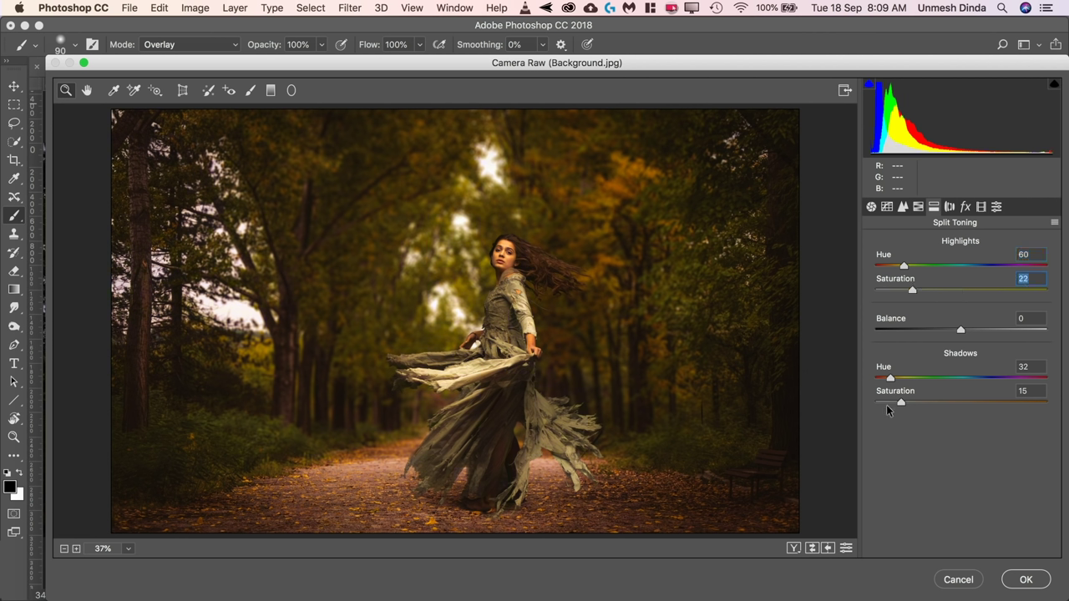
{"action": "left_click_drag", "start_coordinate": [902, 406], "coordinate": [893, 403]}
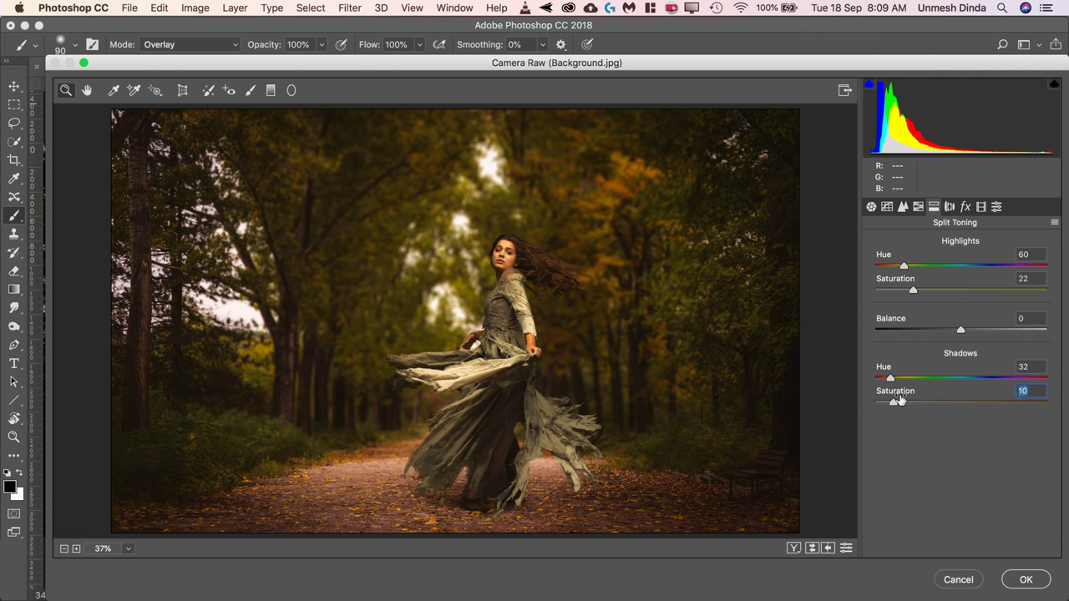
- Darken the image corners by setting the lens correction Vignetting amount to -70
{"action": "left_click", "coordinate": [949, 207]}
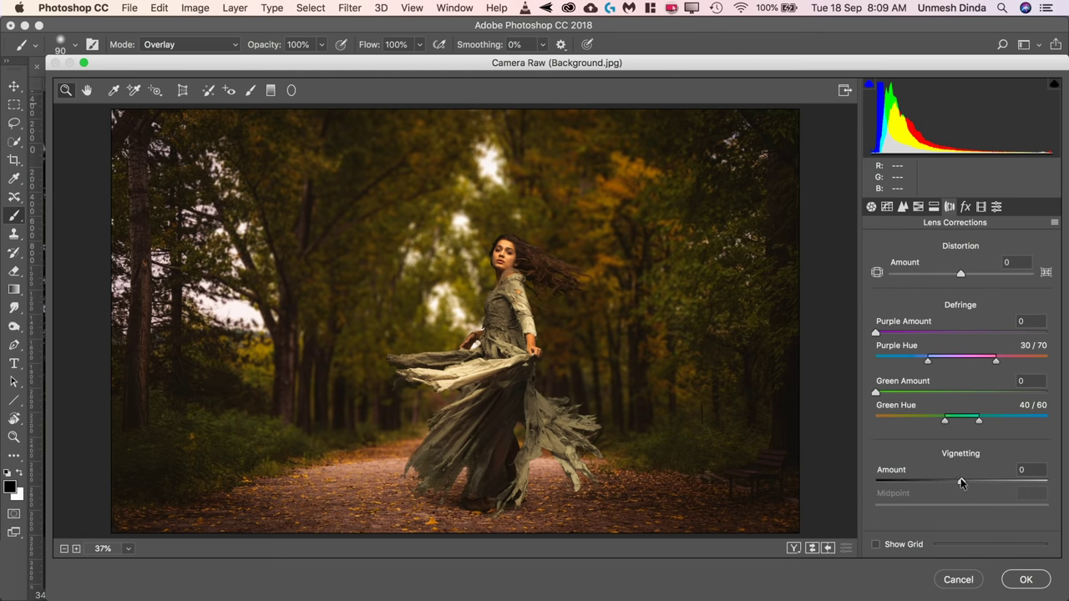
{"action": "left_click_drag", "start_coordinate": [960, 483], "coordinate": [848, 488]}
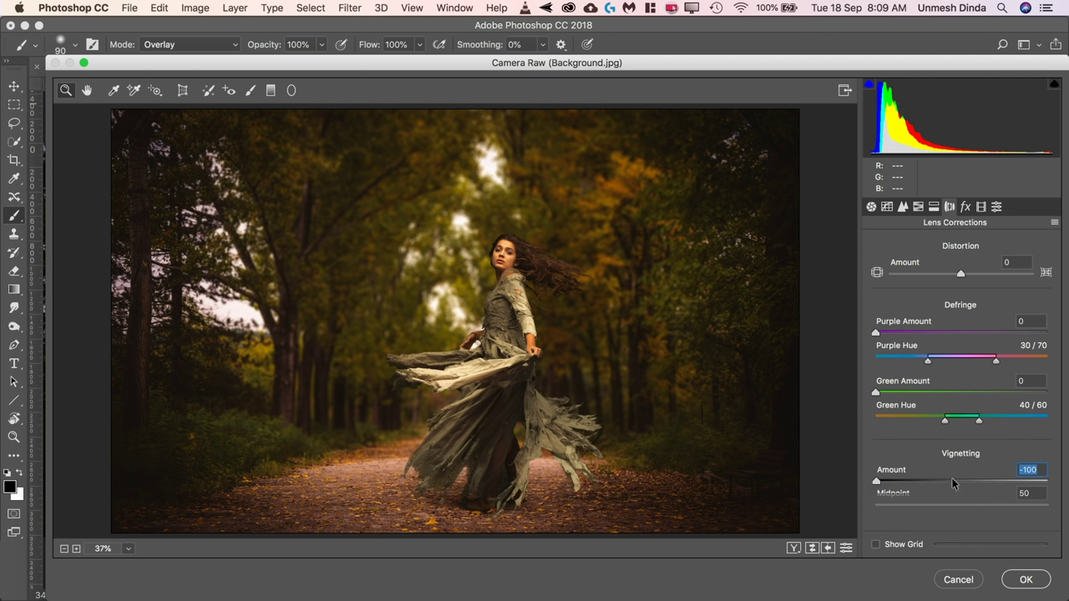
{"action": "left_click_drag", "start_coordinate": [919, 483], "coordinate": [902, 483]}
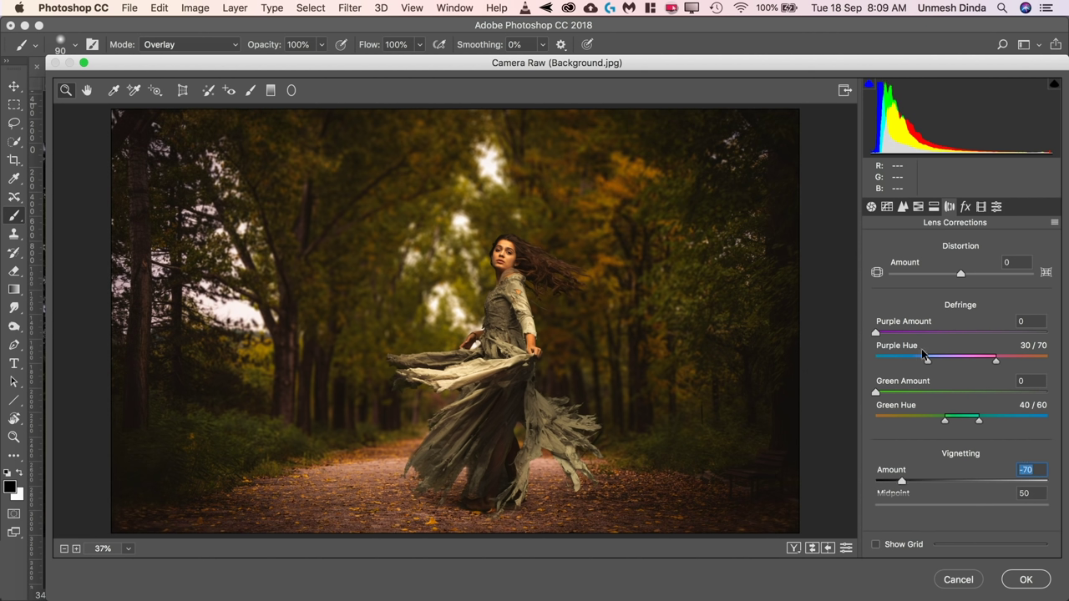
- Add film grain with an Amount of 49, judging it on the woman's face at 100% zoom
{"action": "left_click", "coordinate": [967, 208]}
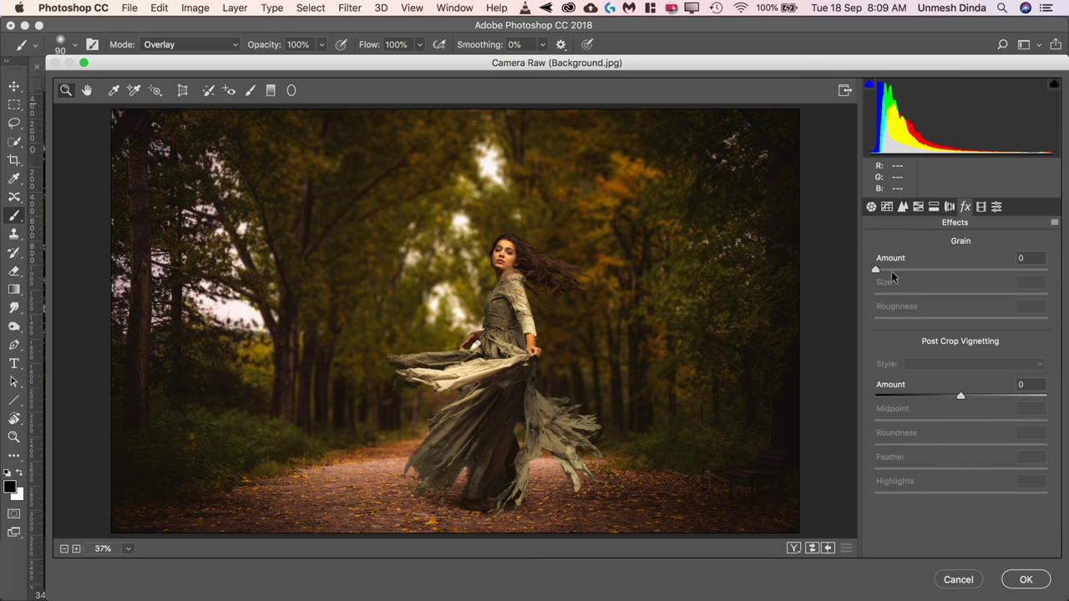
{"action": "left_click", "coordinate": [923, 271]}
{"action": "left_click", "coordinate": [508, 209]}
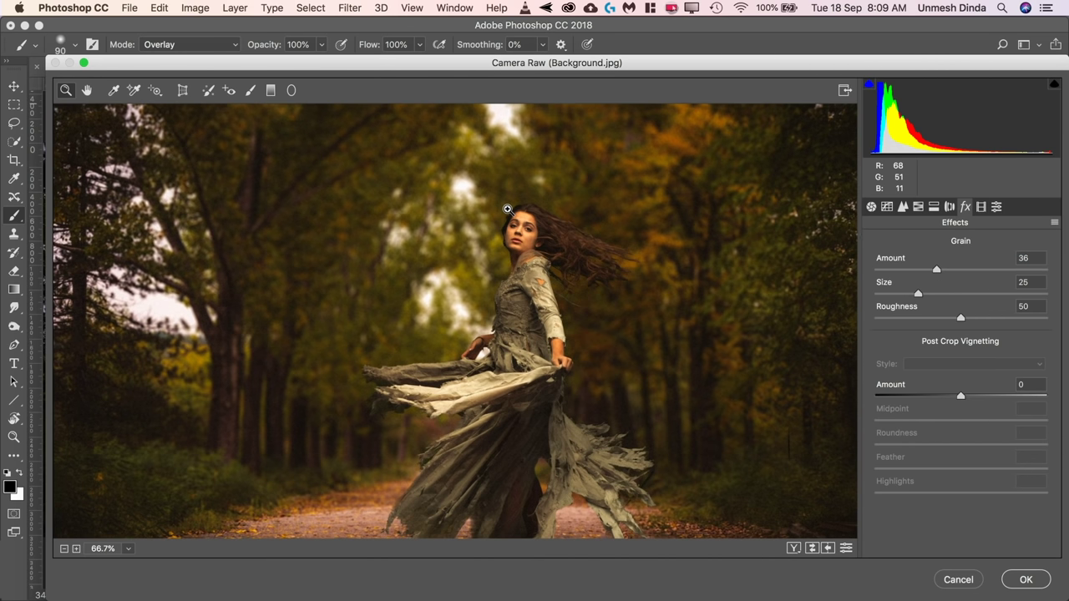
{"action": "left_click", "coordinate": [508, 210]}
{"action": "left_click", "coordinate": [512, 202]}
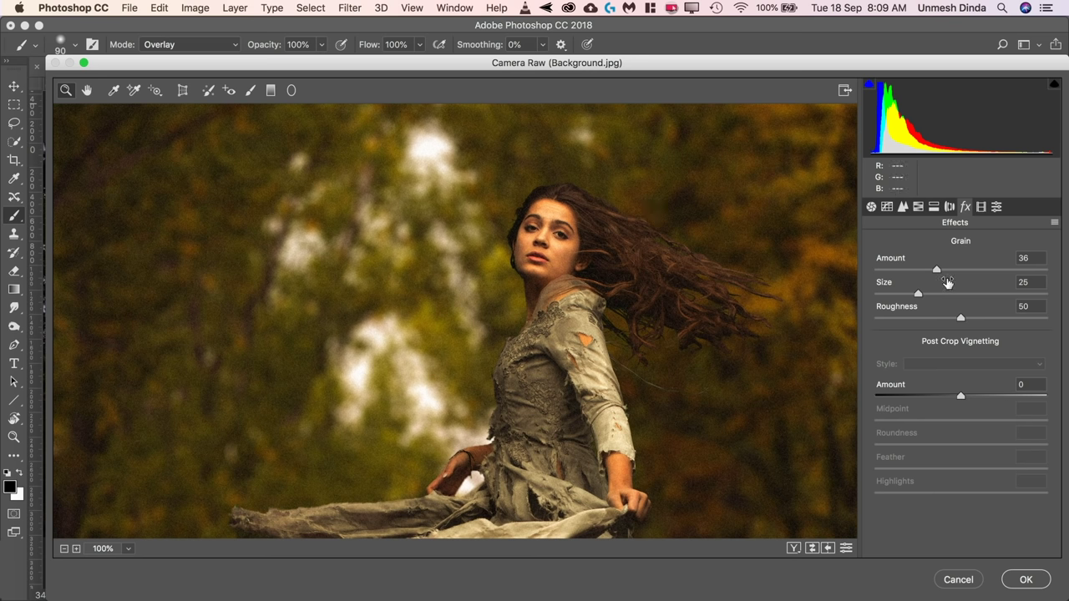
{"action": "left_click_drag", "start_coordinate": [936, 269], "coordinate": [959, 271]}
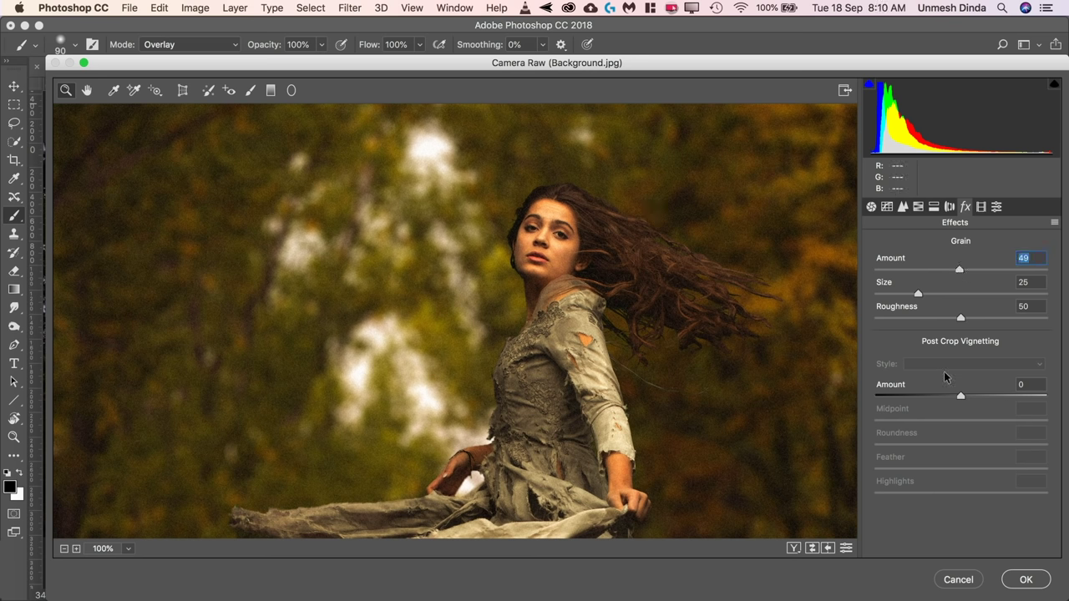
- Set the Post Crop Vignetting amount to -80, judging it on the whole image
{"action": "key", "text": "super+minus"}
{"action": "key", "text": "super+minus"}
{"action": "key", "text": "super+minus"}
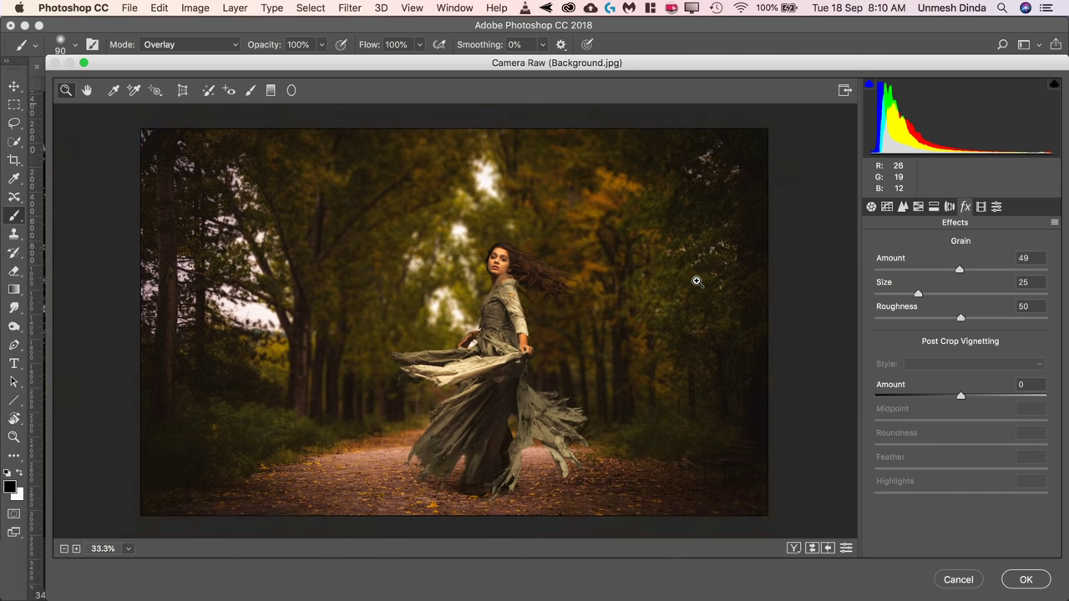
{"action": "left_click_drag", "start_coordinate": [960, 397], "coordinate": [892, 396]}
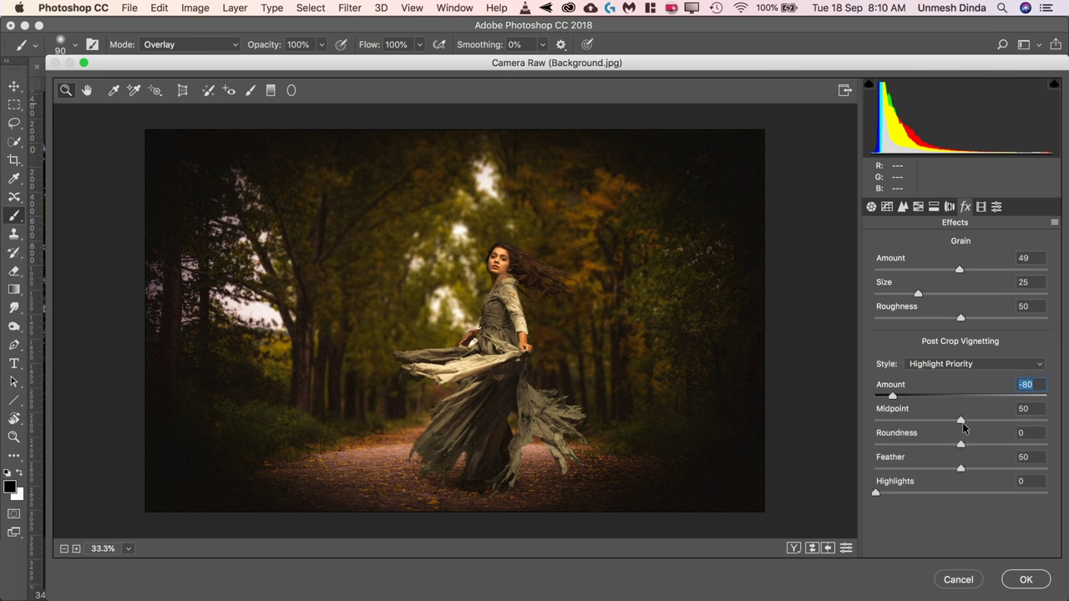
- Reshape the post-crop vignette with a low Midpoint of 1, Feather 77 and Roundness +58
{"action": "left_click_drag", "start_coordinate": [961, 421], "coordinate": [876, 420]}
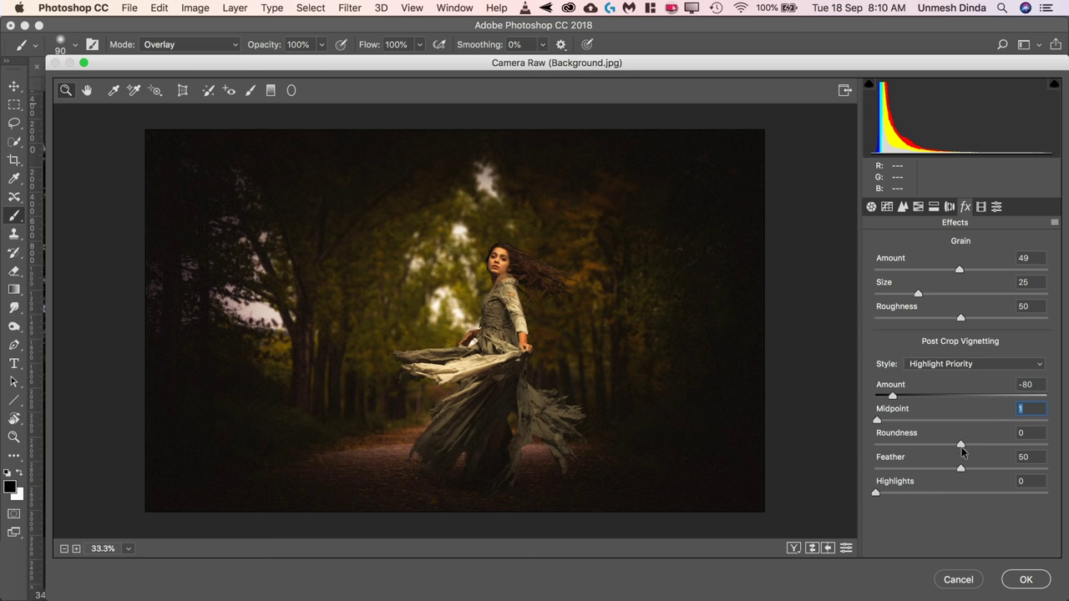
{"action": "left_click_drag", "start_coordinate": [961, 471], "coordinate": [1007, 470]}
{"action": "left_click_drag", "start_coordinate": [962, 443], "coordinate": [1010, 444]}
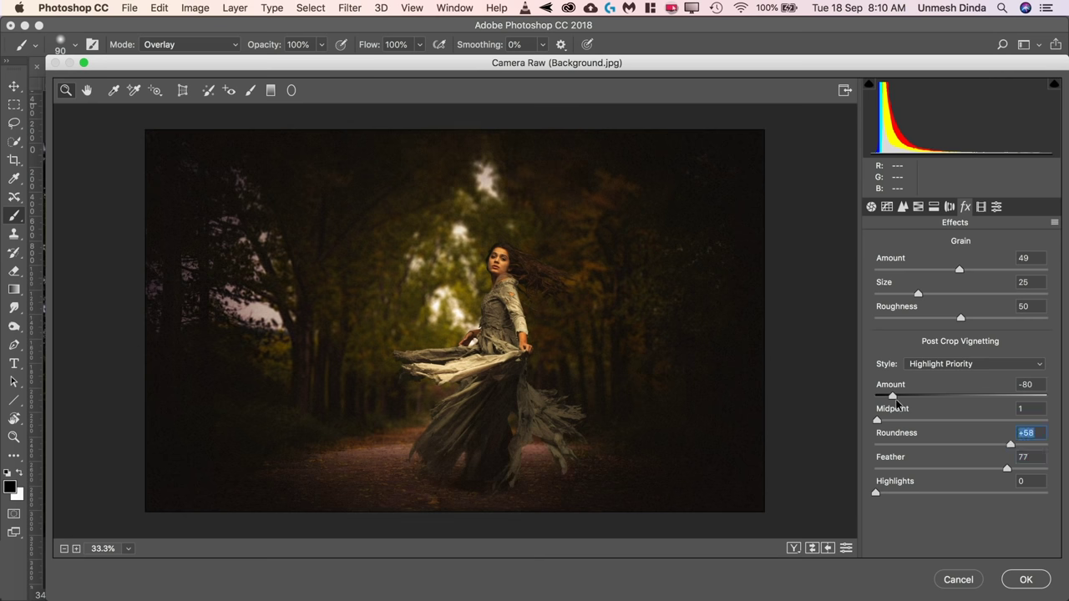
- Soften the post-crop vignette to an Amount of -24 with Midpoint 0, and apply the Camera Raw filter
{"action": "left_click_drag", "start_coordinate": [896, 400], "coordinate": [930, 400]}
{"action": "left_click_drag", "start_coordinate": [876, 420], "coordinate": [859, 418]}
{"action": "left_click", "coordinate": [874, 421]}
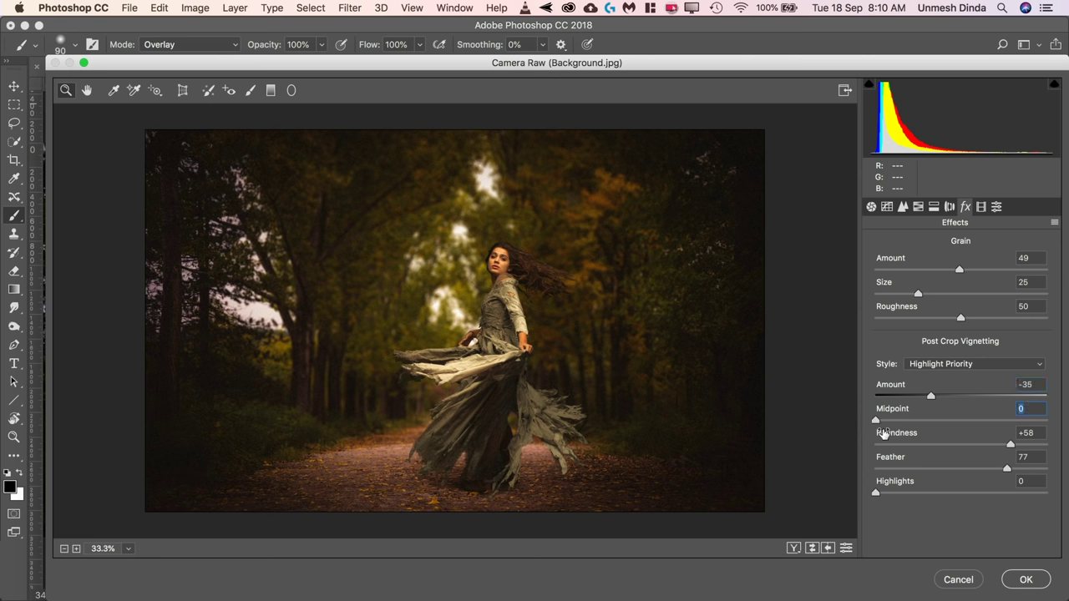
{"action": "mouse_move", "coordinate": [940, 396]}
{"action": "left_mouse_down"}
{"action": "mouse_move", "coordinate": [954, 391]}
{"action": "mouse_move", "coordinate": [938, 397]}
{"action": "left_mouse_up"}
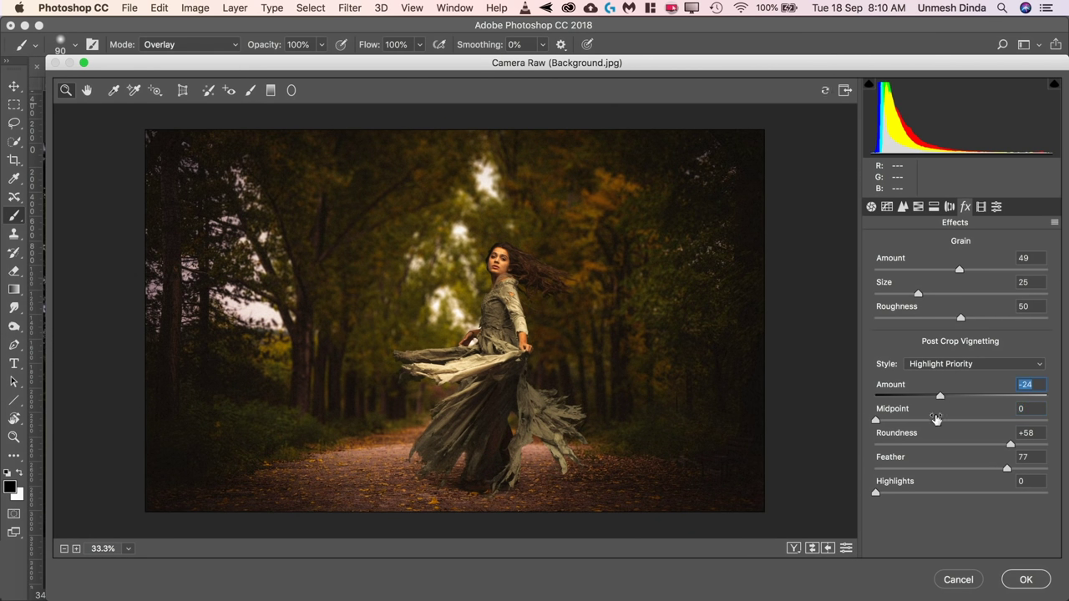
{"action": "left_click", "coordinate": [1026, 580]}
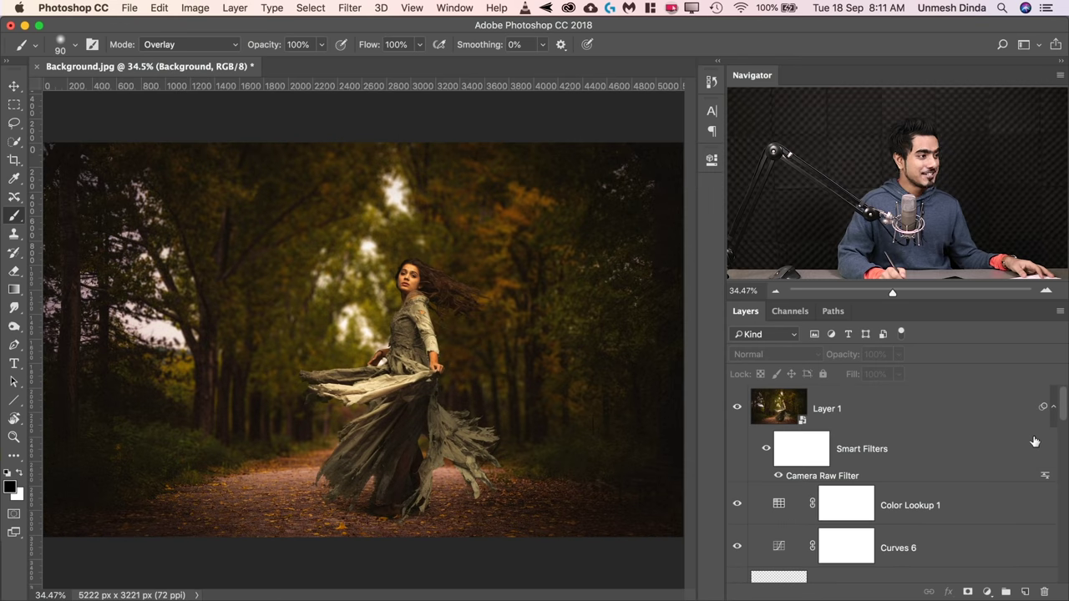
- Show only the Background and Subject layers, comparing the woman with the Subject mask disabled and enabled
{"action": "scroll", "coordinate": [1065, 410], "scroll_direction": "down", "scroll_amount": 10}
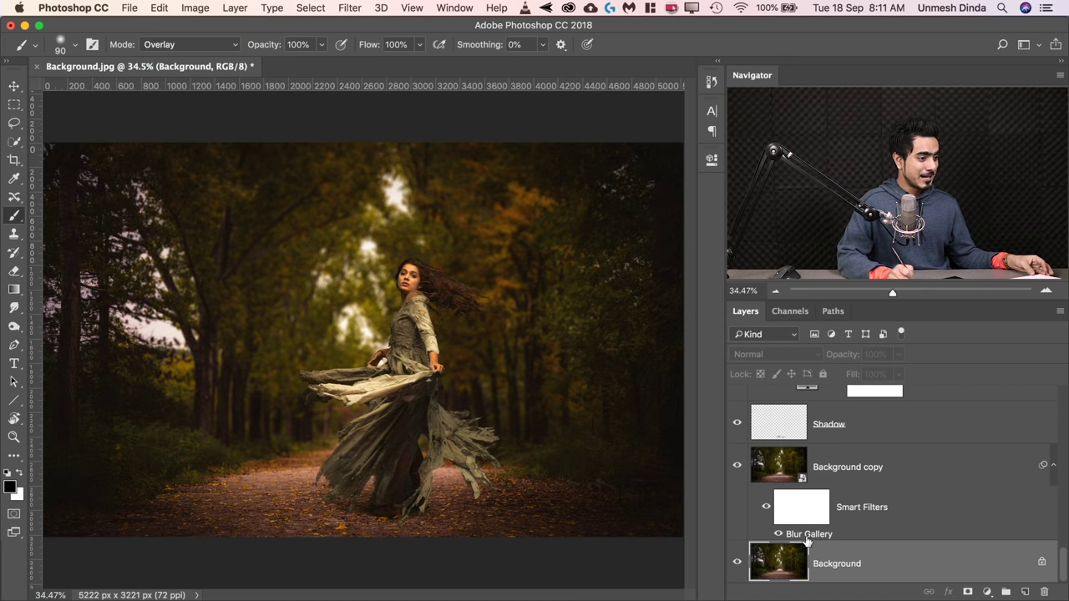
{"action": "left_click", "coordinate": [736, 563], "text": "alt"}
{"action": "scroll", "coordinate": [1055, 549], "scroll_direction": "up", "scroll_amount": 5}
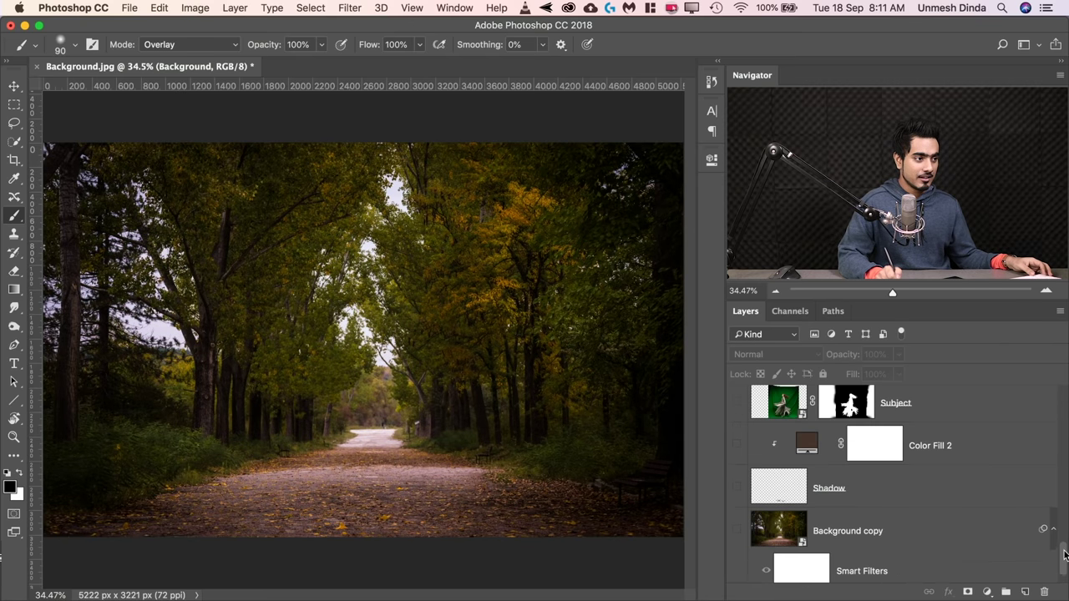
{"action": "left_click", "coordinate": [736, 499]}
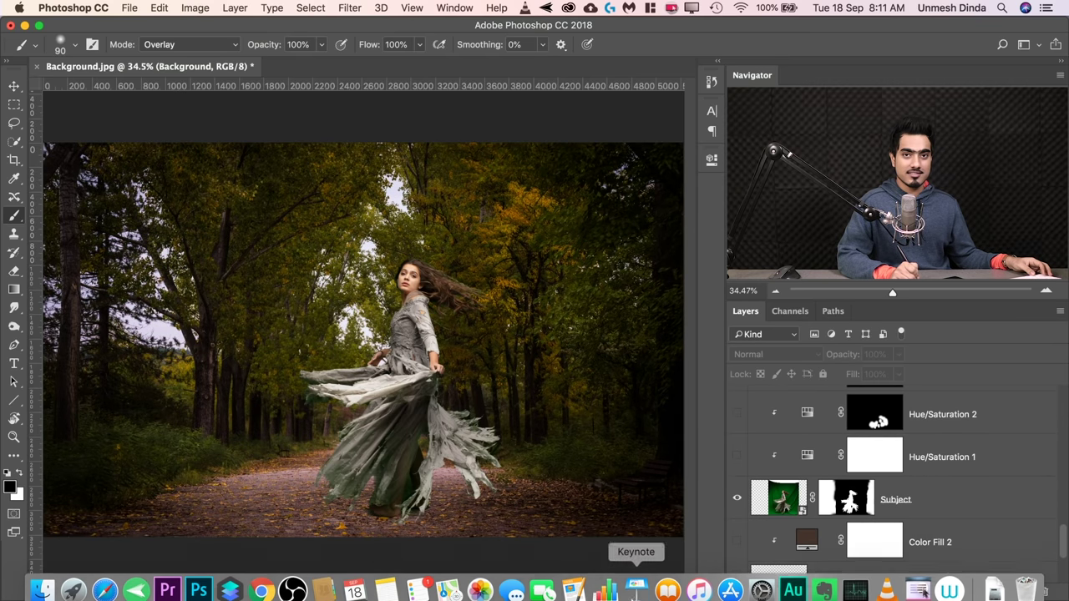
{"action": "left_click", "coordinate": [832, 497], "text": "shift"}
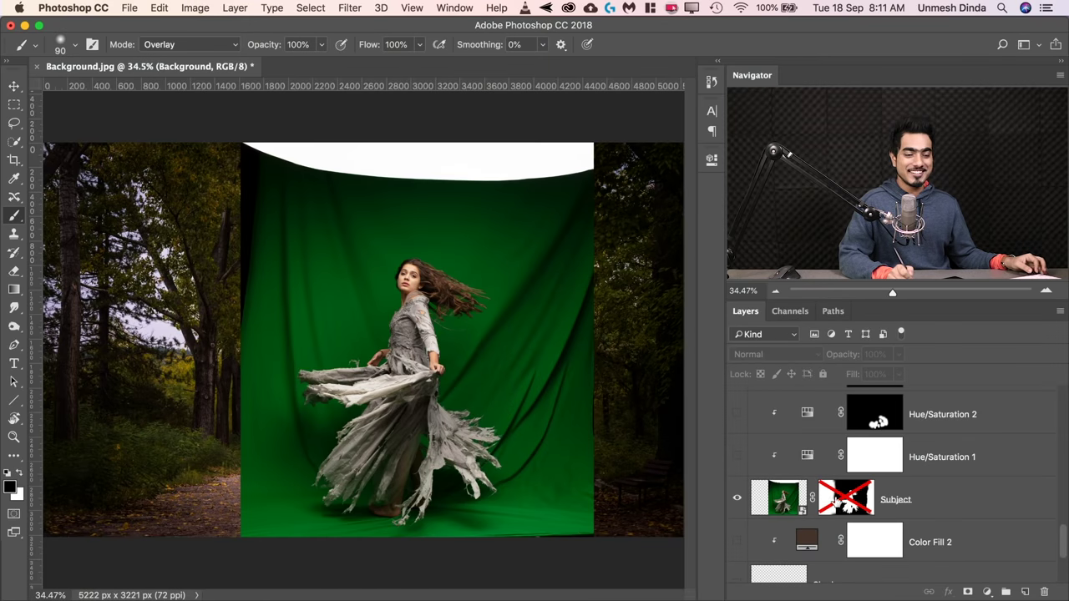
{"action": "left_click", "coordinate": [838, 502], "text": "shift"}
- Turn on the blurred Background copy, the Shadow layer and its clipped Color Fill 2 to review their effect
{"action": "scroll", "coordinate": [1061, 527], "scroll_direction": "down", "scroll_amount": 5}
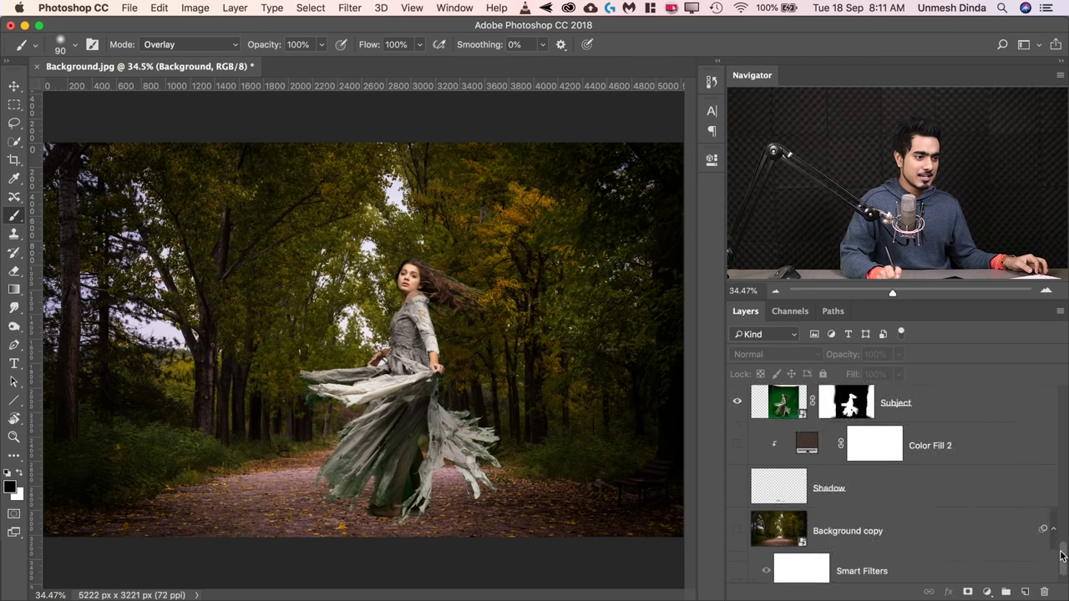
{"action": "left_click", "coordinate": [736, 467]}
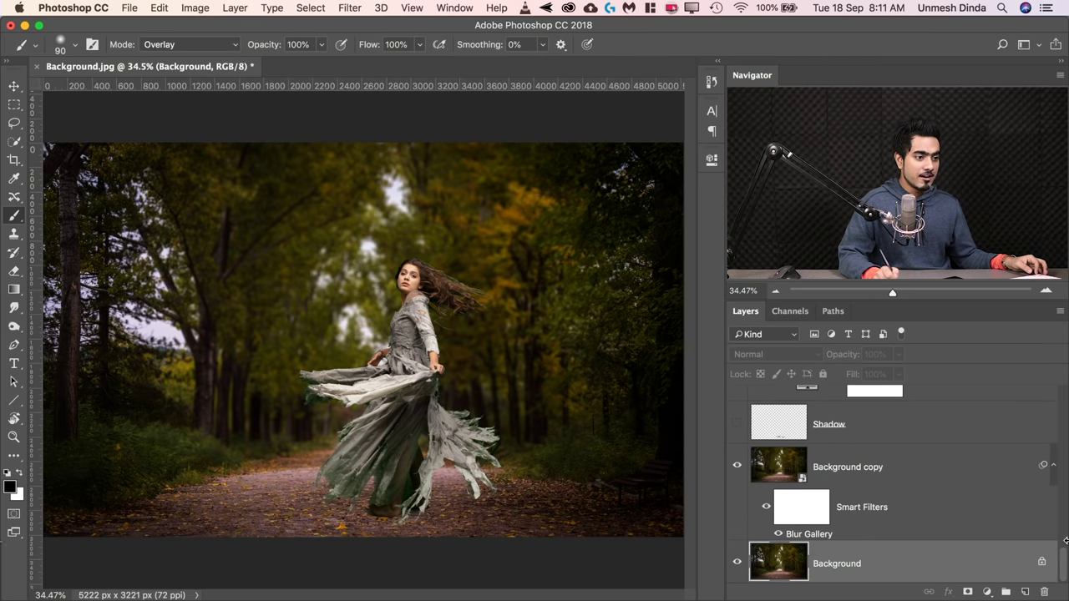
{"action": "left_click_drag", "start_coordinate": [1063, 566], "coordinate": [1064, 553]}
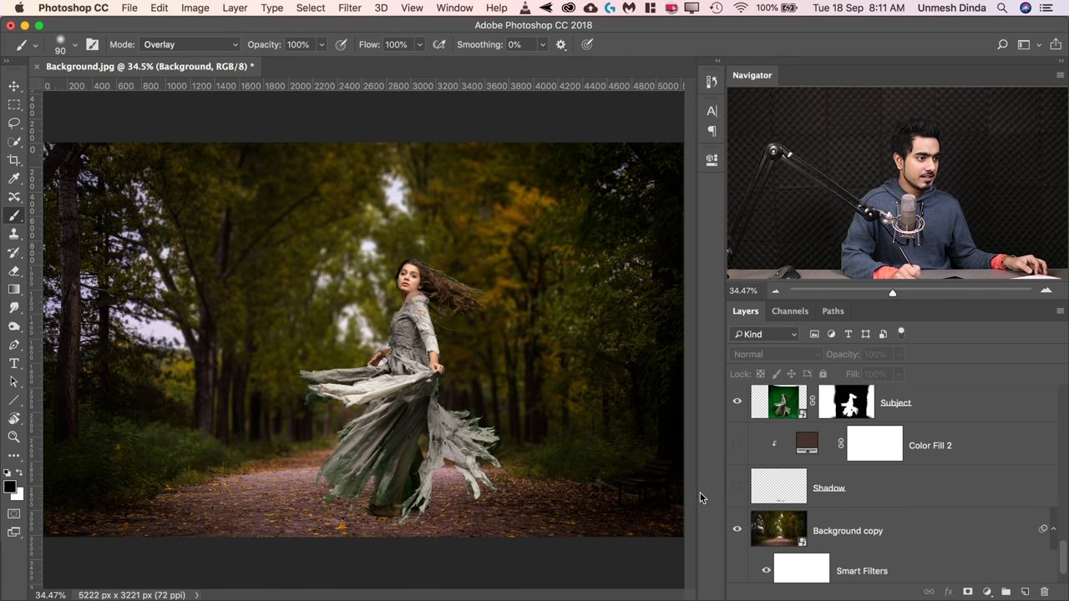
{"action": "left_click", "coordinate": [737, 444]}
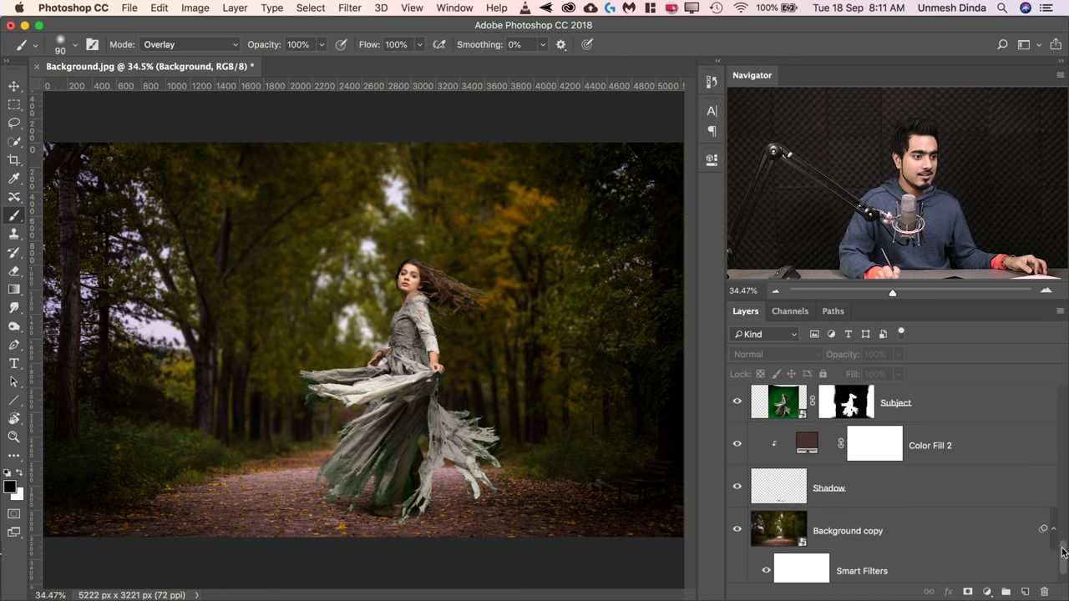
- Turn on the Subject's clipped Hue/Saturation 1, 2, 3, 4 and 6 and Curves 1 and 3 adjustments one by one
{"action": "left_click_drag", "start_coordinate": [1063, 548], "coordinate": [1065, 520]}
{"action": "left_click", "coordinate": [737, 553]}
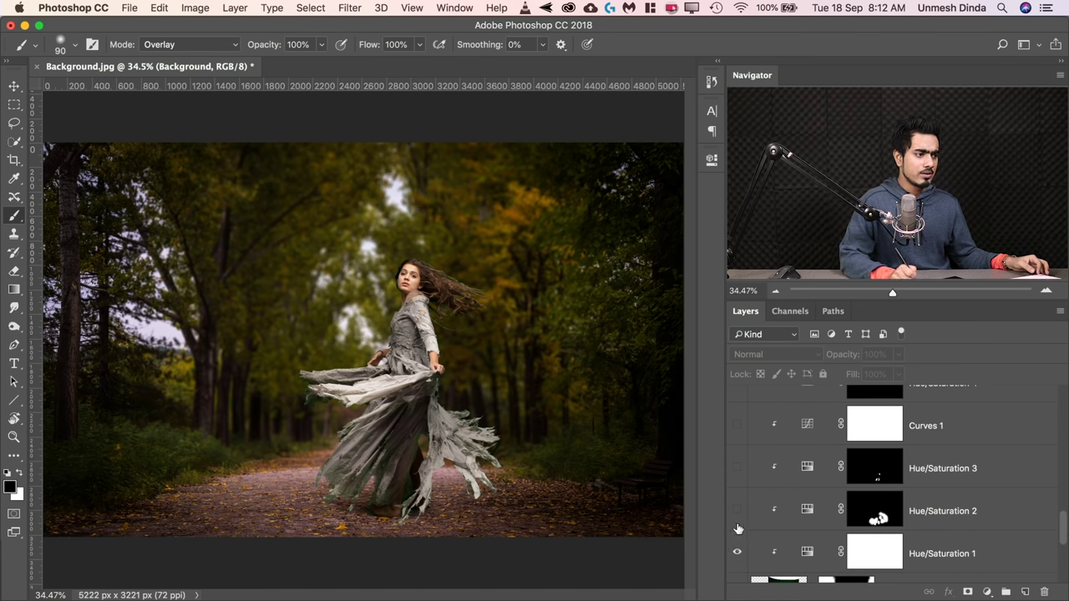
{"action": "left_click", "coordinate": [737, 511]}
{"action": "left_click", "coordinate": [738, 469]}
{"action": "left_click", "coordinate": [739, 428]}
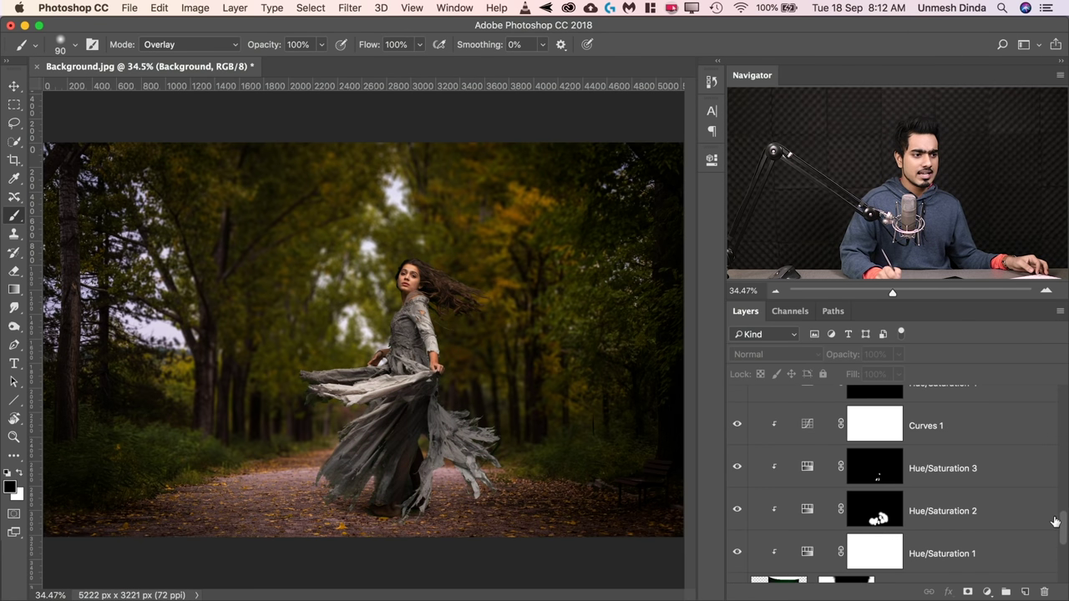
{"action": "left_click_drag", "start_coordinate": [1063, 517], "coordinate": [1063, 492]}
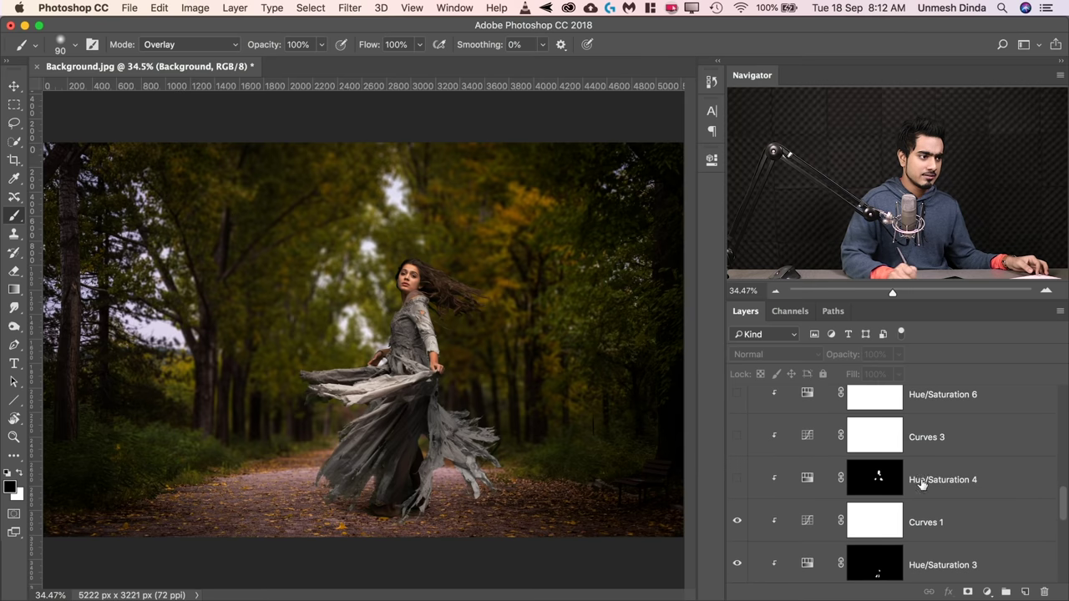
{"action": "left_click", "coordinate": [738, 479]}
{"action": "left_click", "coordinate": [738, 436]}
{"action": "left_click", "coordinate": [737, 395]}
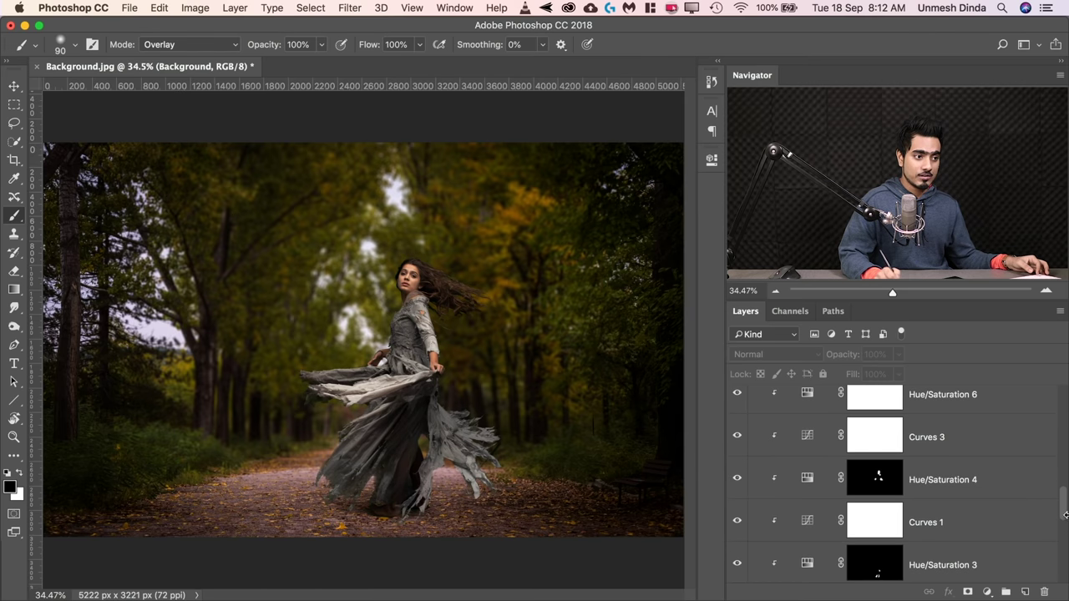
- Turn on Curves 5, the S L layer, and the Leaf layer with its clipped Curves 4 and Hue/Saturation 5
{"action": "left_click_drag", "start_coordinate": [1066, 513], "coordinate": [1064, 488]}
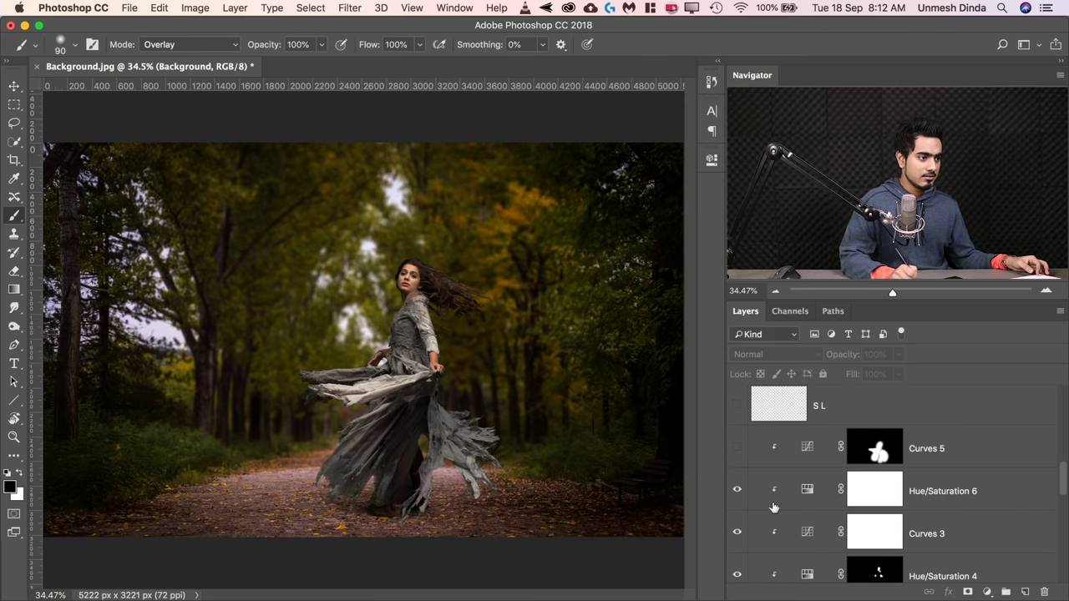
{"action": "left_click", "coordinate": [737, 448]}
{"action": "left_click", "coordinate": [736, 406]}
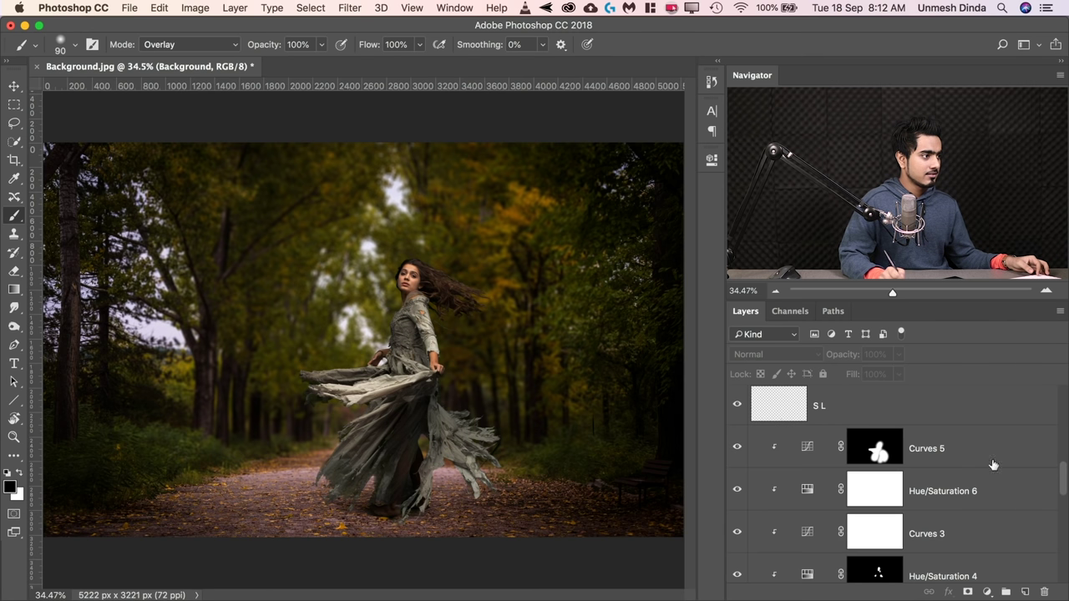
{"action": "left_click_drag", "start_coordinate": [1058, 478], "coordinate": [1059, 466]}
{"action": "left_click", "coordinate": [737, 459]}
{"action": "left_click", "coordinate": [735, 417]}
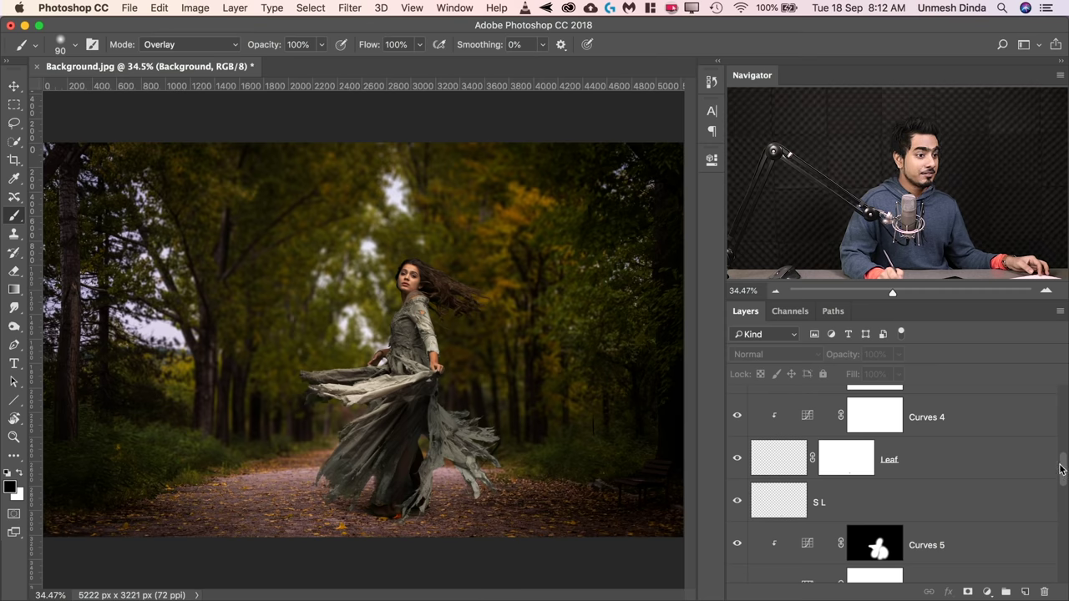
{"action": "left_click_drag", "start_coordinate": [1062, 470], "coordinate": [1064, 452]}
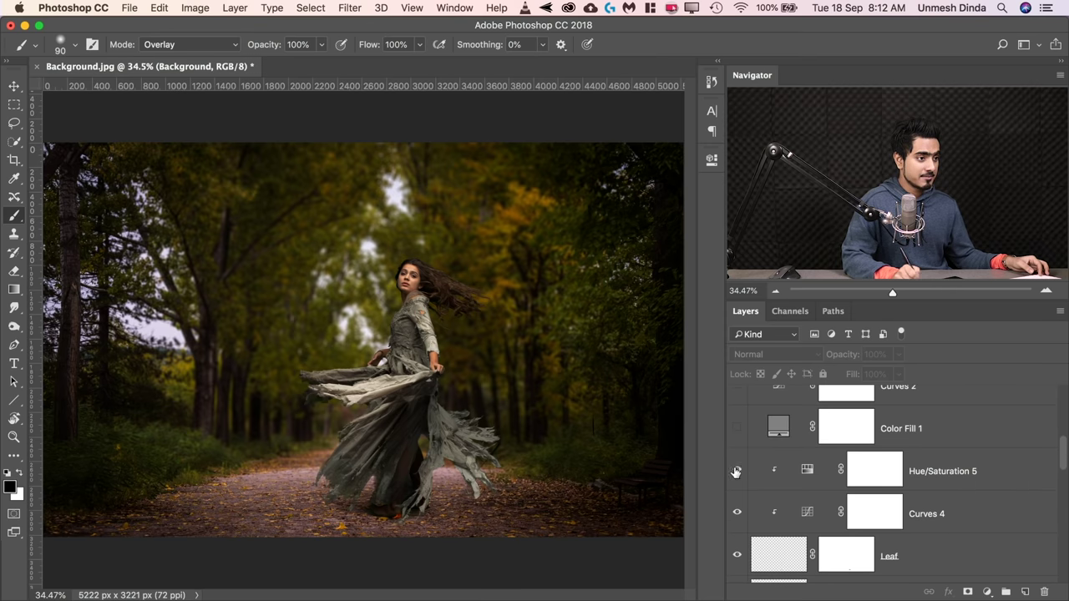
- Briefly show the perspective guide lines in the Sub P and BG P layers, leaving both layers hidden
{"action": "left_click", "coordinate": [1066, 436]}
{"action": "left_click_drag", "start_coordinate": [1067, 444], "coordinate": [1067, 426]}
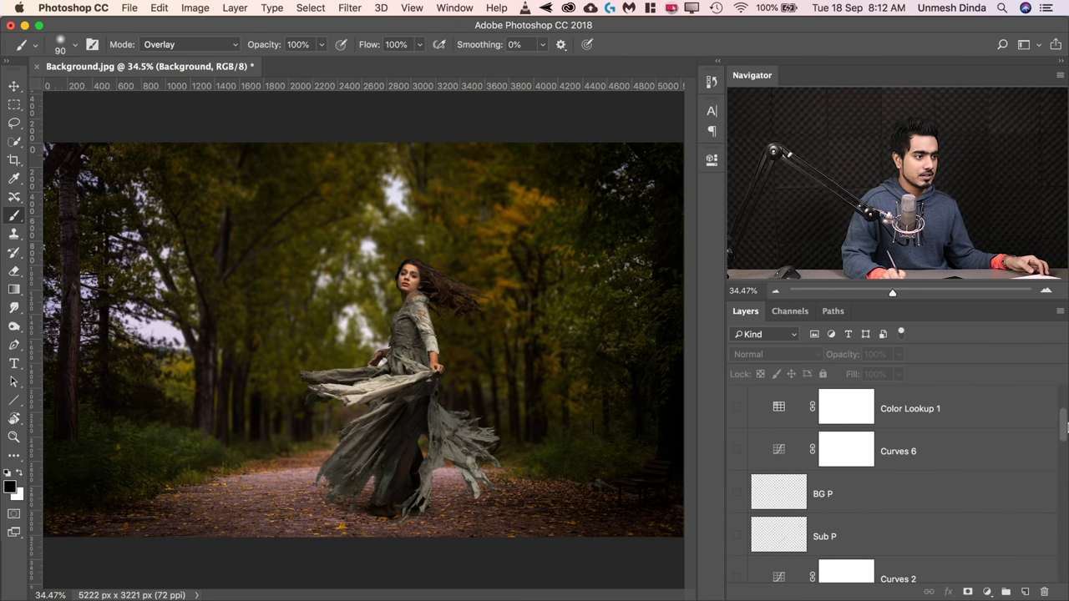
{"action": "left_click", "coordinate": [737, 536]}
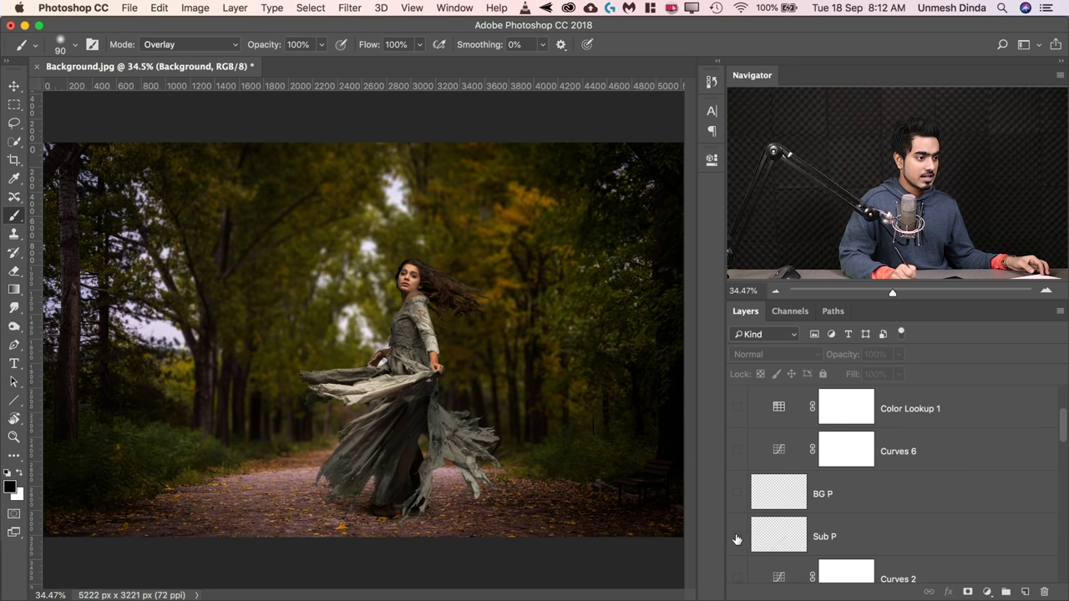
{"action": "left_click", "coordinate": [738, 495]}
{"action": "left_click", "coordinate": [737, 535]}
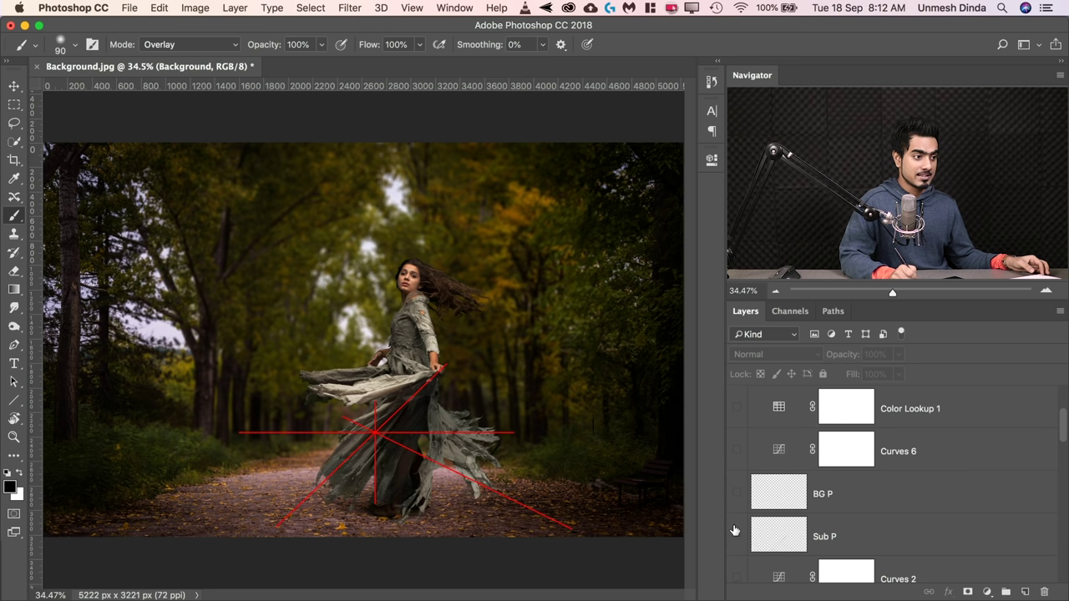
- Turn on the Curves 6, Color Lookup 1 and Camera Raw-filtered Layer 1 layers to show the finished composite
{"action": "left_click", "coordinate": [738, 449]}
{"action": "left_click", "coordinate": [737, 407]}
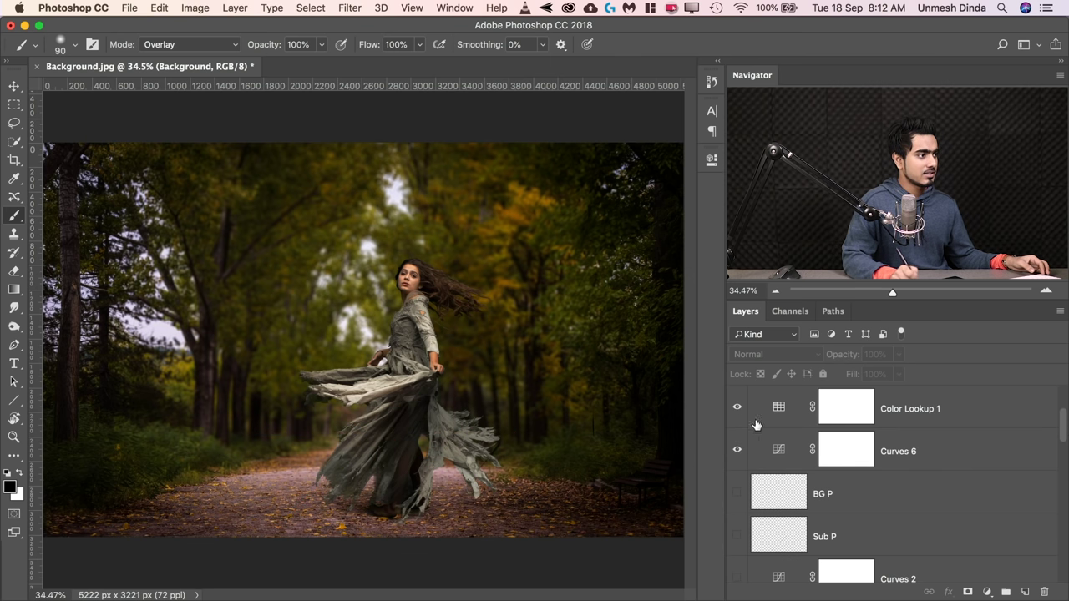
{"action": "scroll", "coordinate": [1063, 438], "scroll_direction": "up", "scroll_amount": 3}
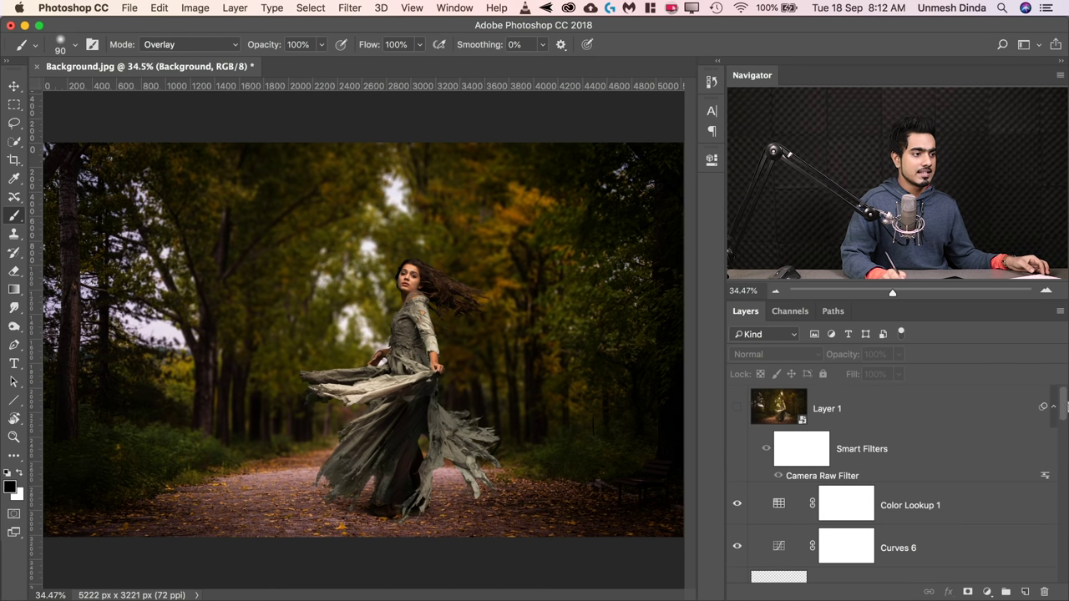
{"action": "left_click", "coordinate": [737, 408]}
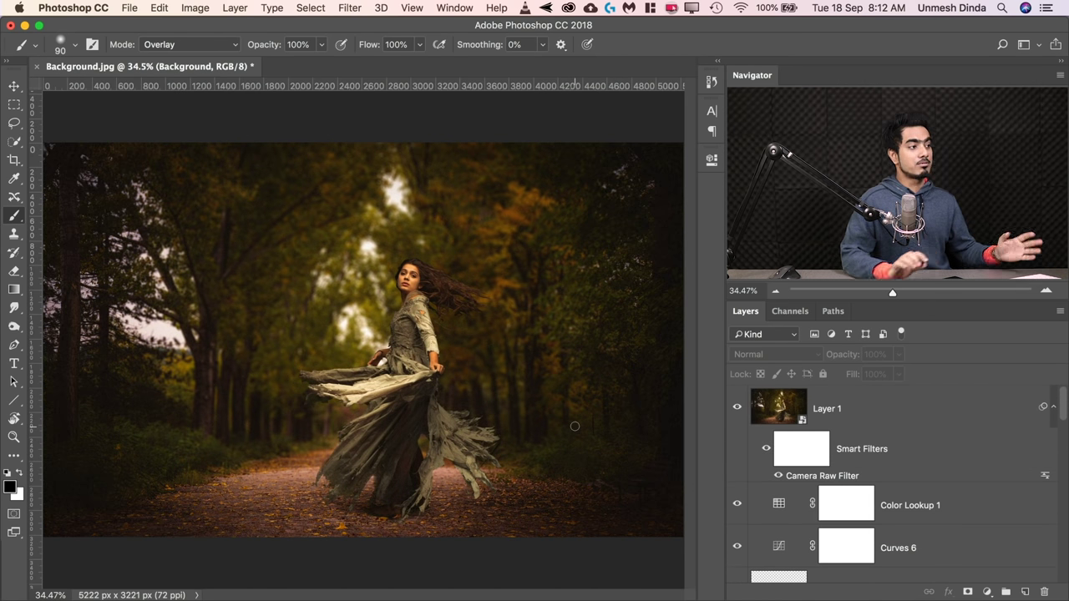